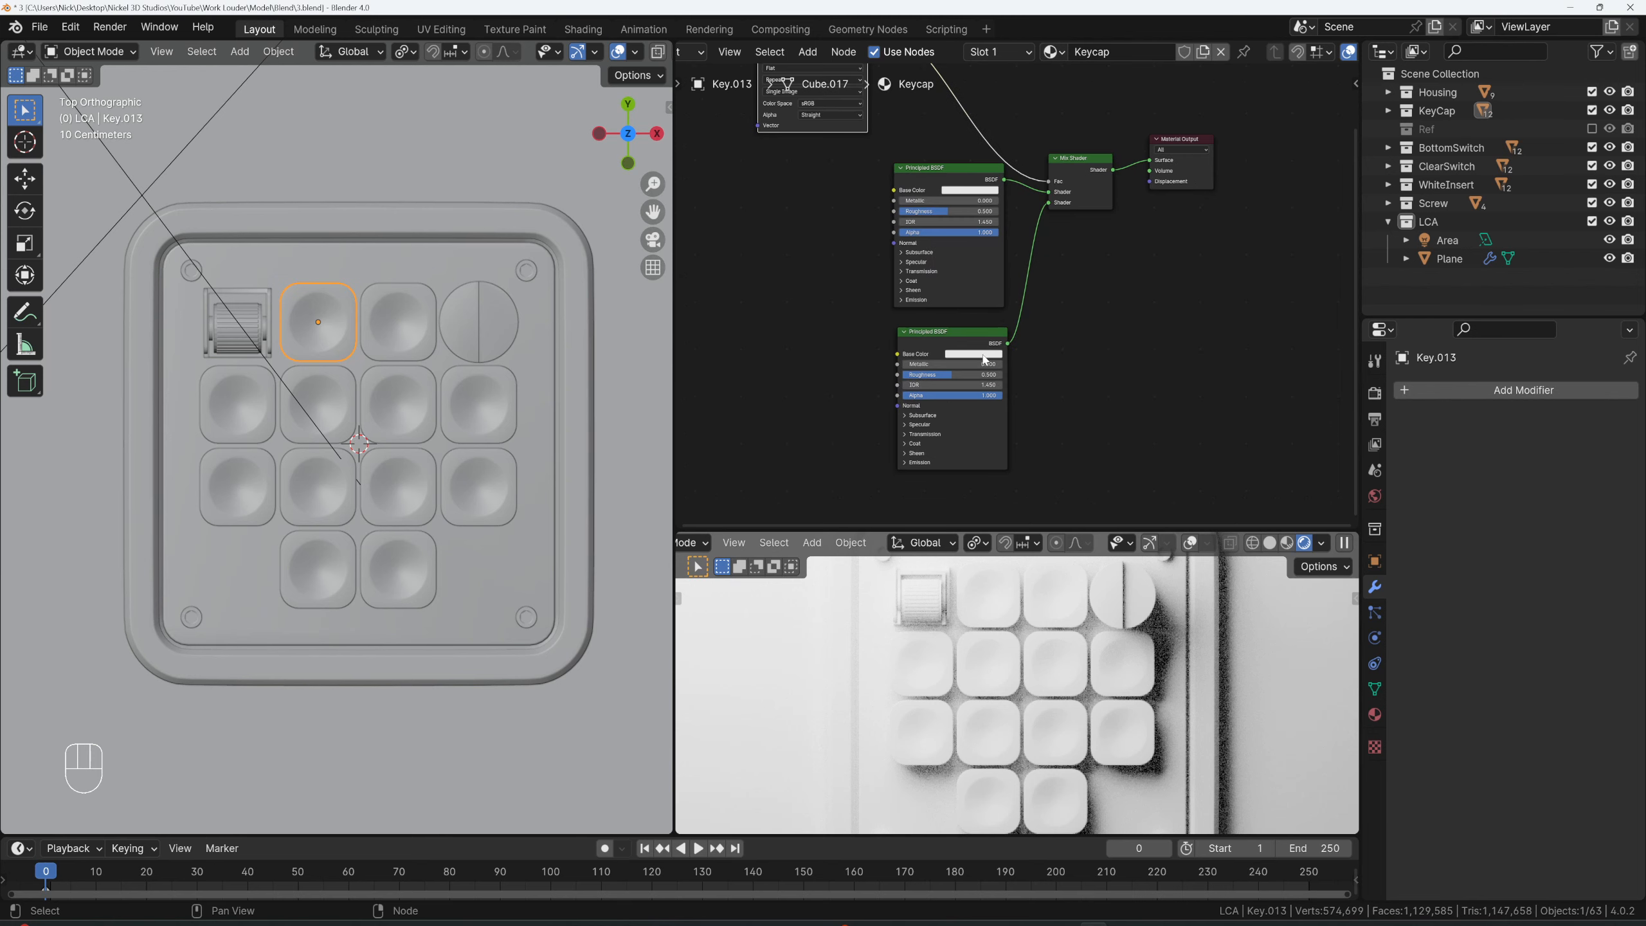
# - Darken the base color of the lower Principled BSDF in the Keycap material to near black
pyautogui.click(972, 354)
pyautogui.moveTo(1043, 210); pyautogui.dragTo(1043, 269)
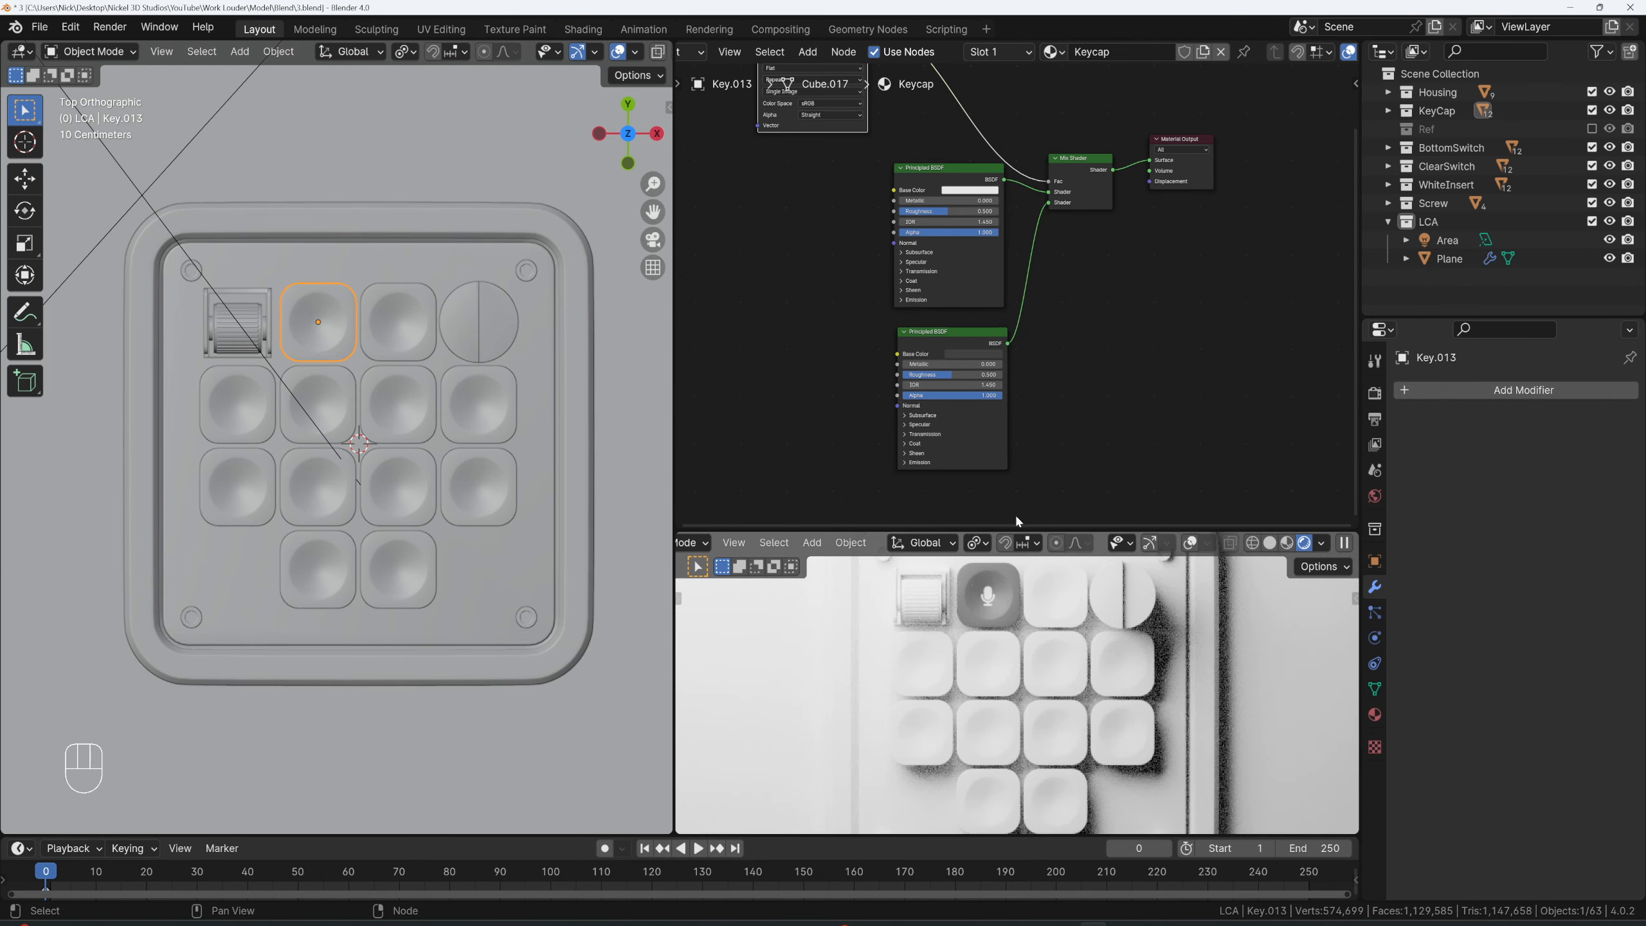
pyautogui.moveTo(1014, 528); pyautogui.dragTo(1010, 326)
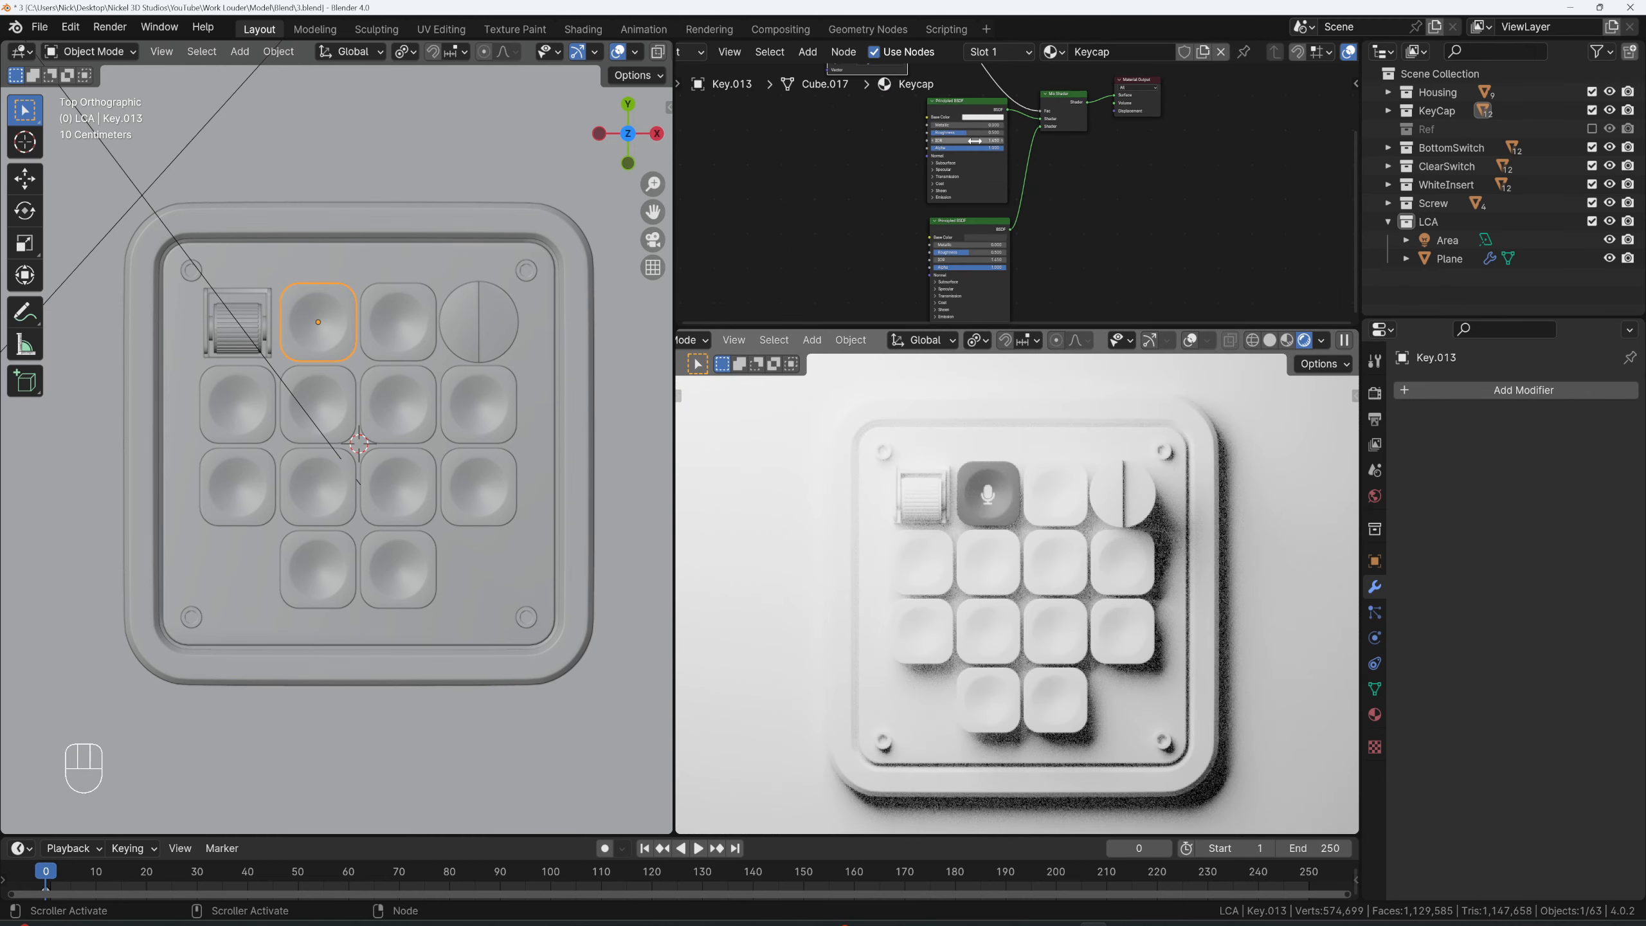
pyautogui.moveTo(1008, 215); pyautogui.dragTo(1021, 174, button='middle')
pyautogui.click(1012, 198)
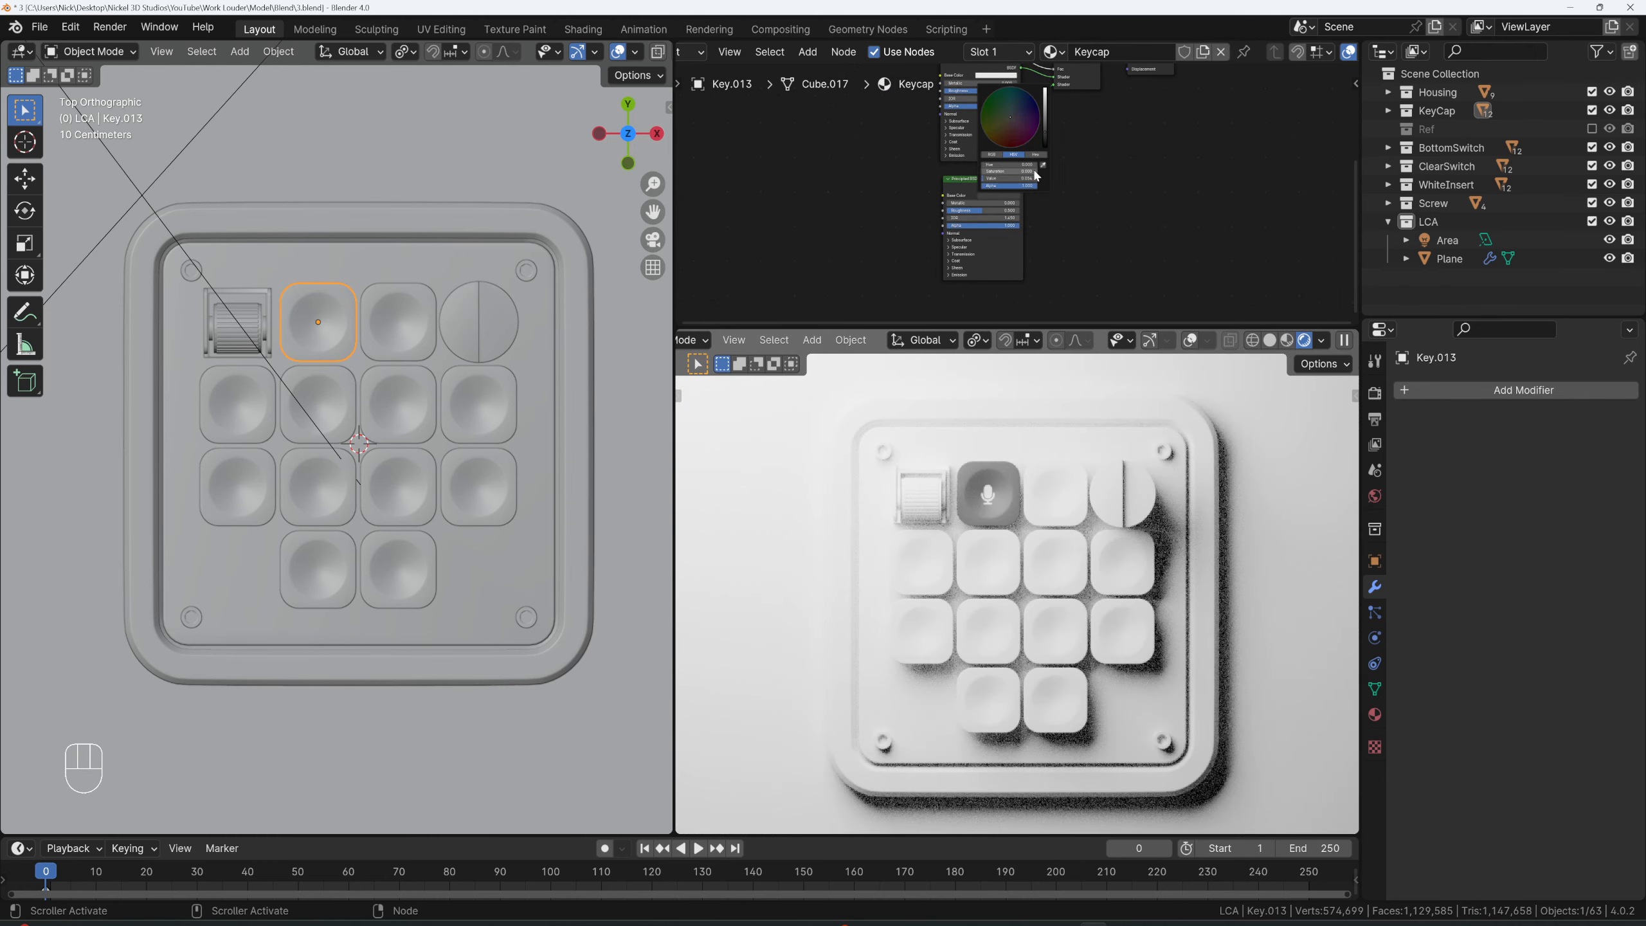
pyautogui.moveTo(1044, 132); pyautogui.dragTo(1044, 140)
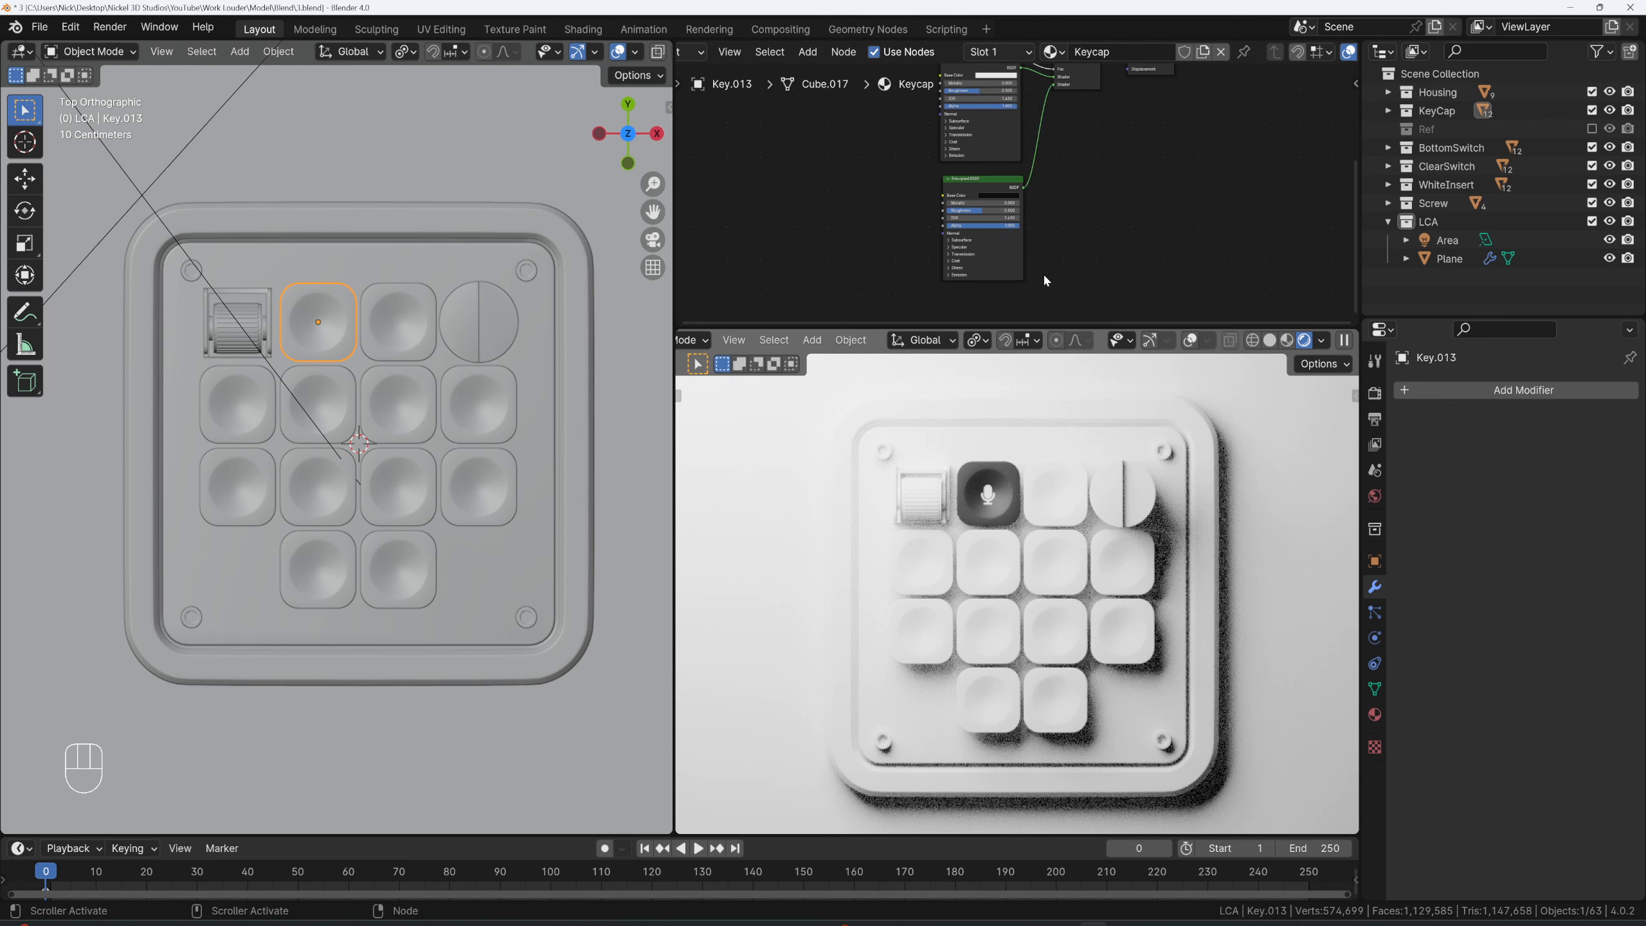
# - Link the Keycap material from the microphone key Key.013 to all the other keycaps
pyautogui.click(391, 324)
pyautogui.keyDown('shift'); pyautogui.click(383, 376); pyautogui.keyUp('shift')
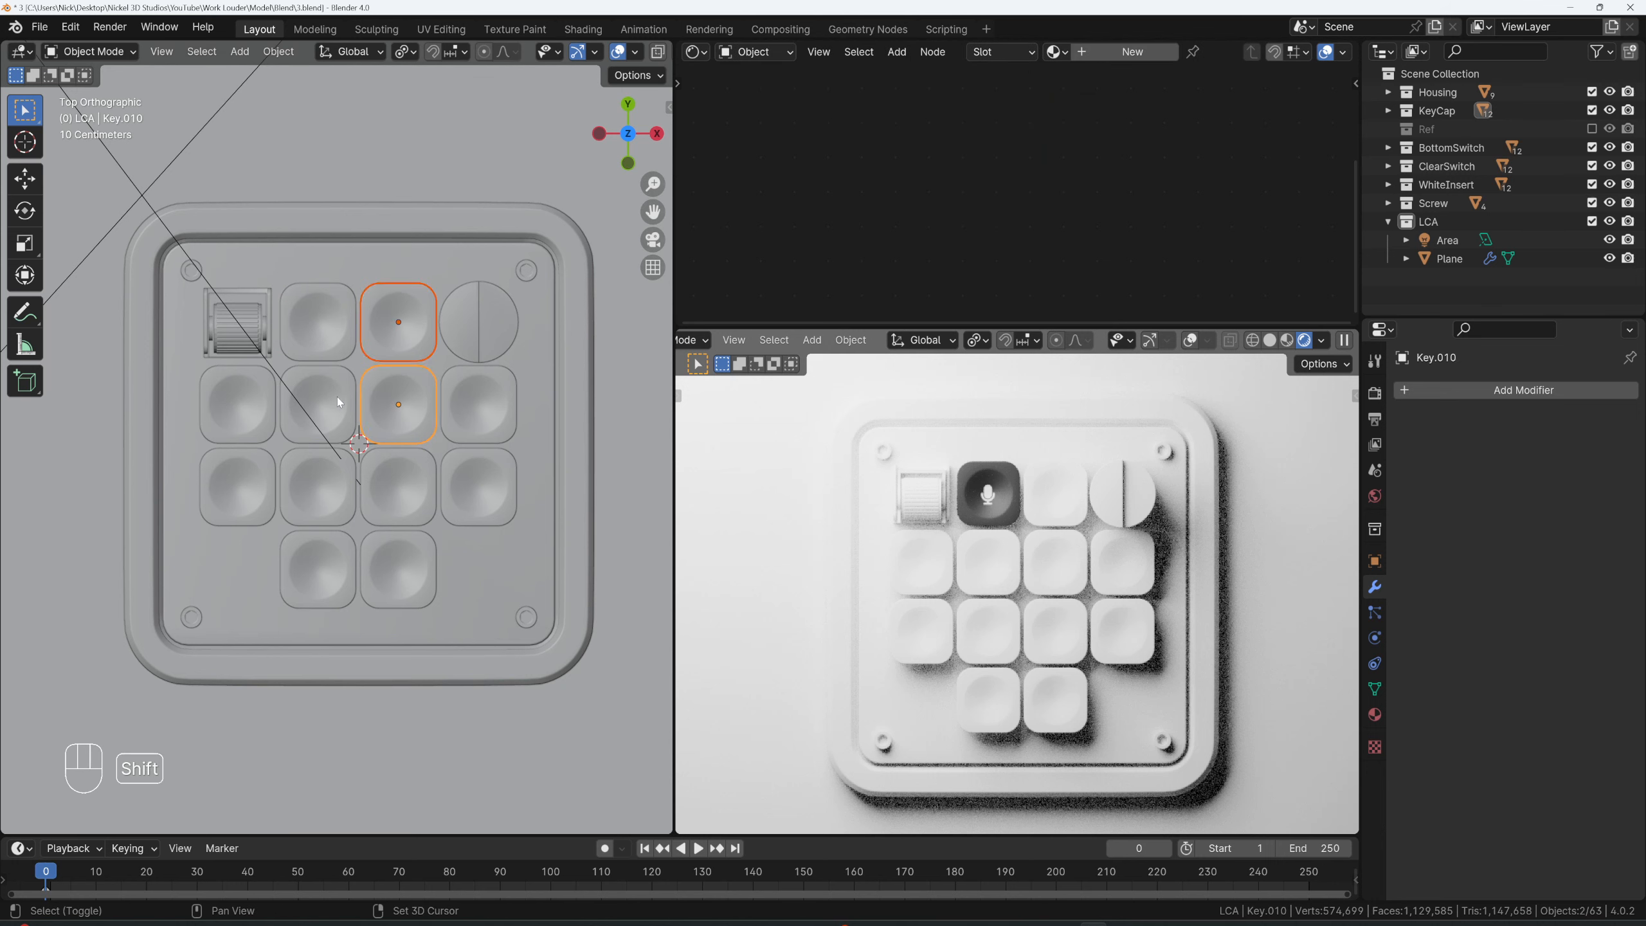
pyautogui.keyDown('shift'); pyautogui.click(474, 413); pyautogui.keyUp('shift')
pyautogui.keyDown('shift'); pyautogui.click(477, 489); pyautogui.keyUp('shift')
pyautogui.keyDown('shift'); pyautogui.click(399, 493); pyautogui.keyUp('shift')
pyautogui.keyDown('shift'); pyautogui.click(318, 492); pyautogui.keyUp('shift')
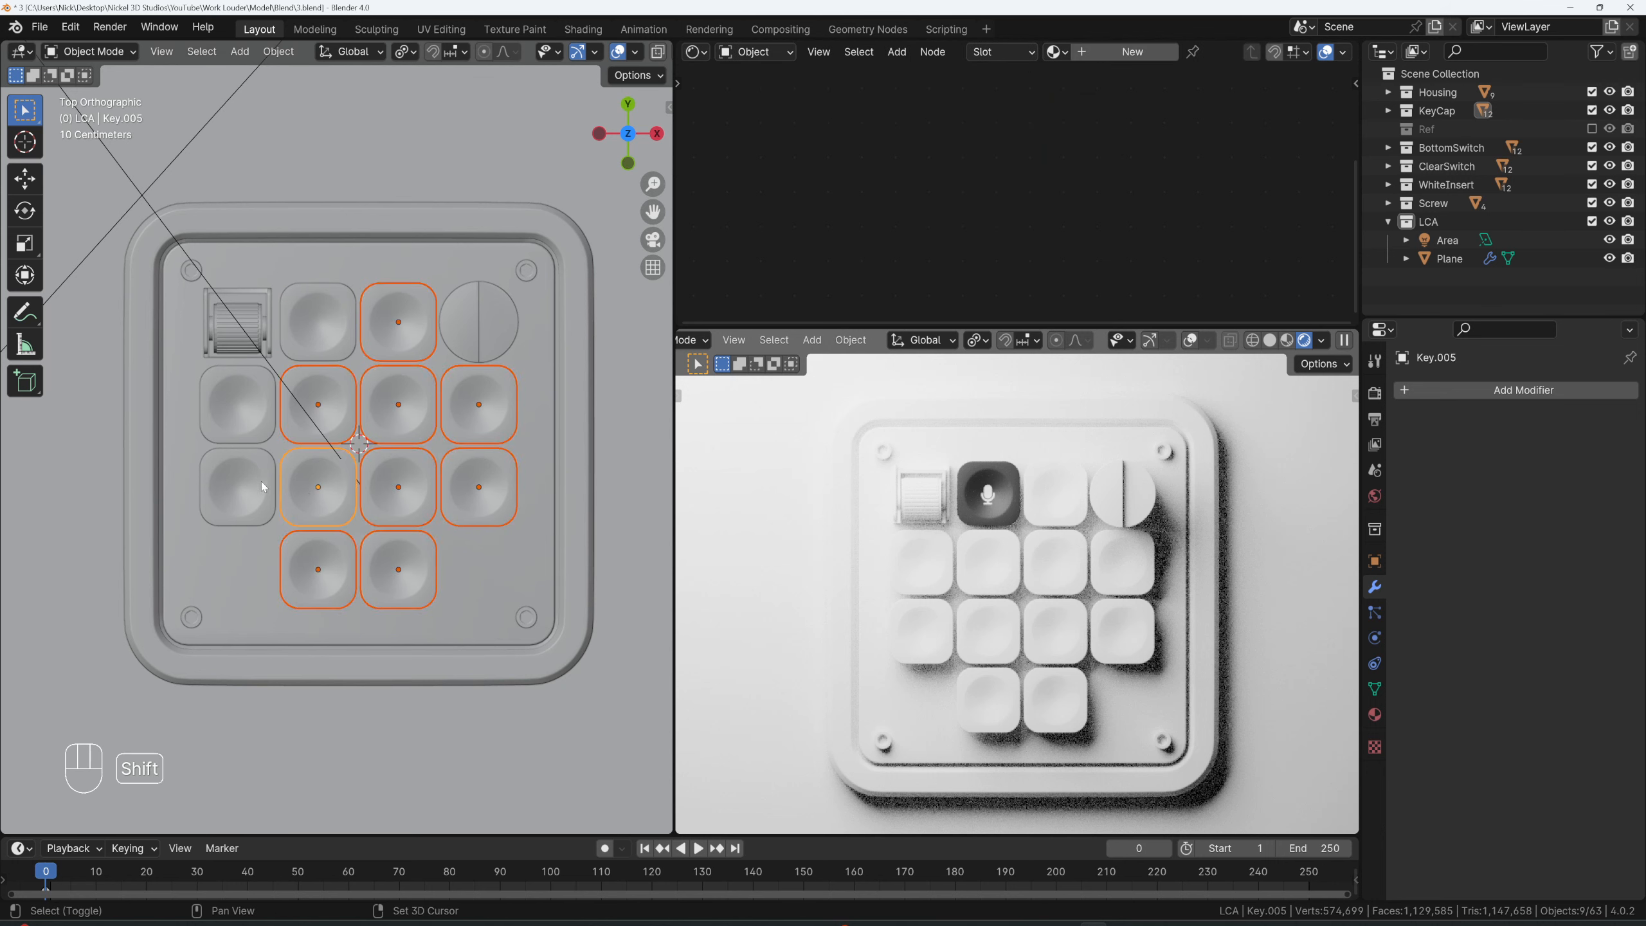
pyautogui.keyDown('shift'); pyautogui.click(261, 480); pyautogui.keyUp('shift')
pyautogui.keyDown('shift'); pyautogui.click(241, 409); pyautogui.keyUp('shift')
pyautogui.keyDown('shift'); pyautogui.click(330, 332); pyautogui.keyUp('shift')
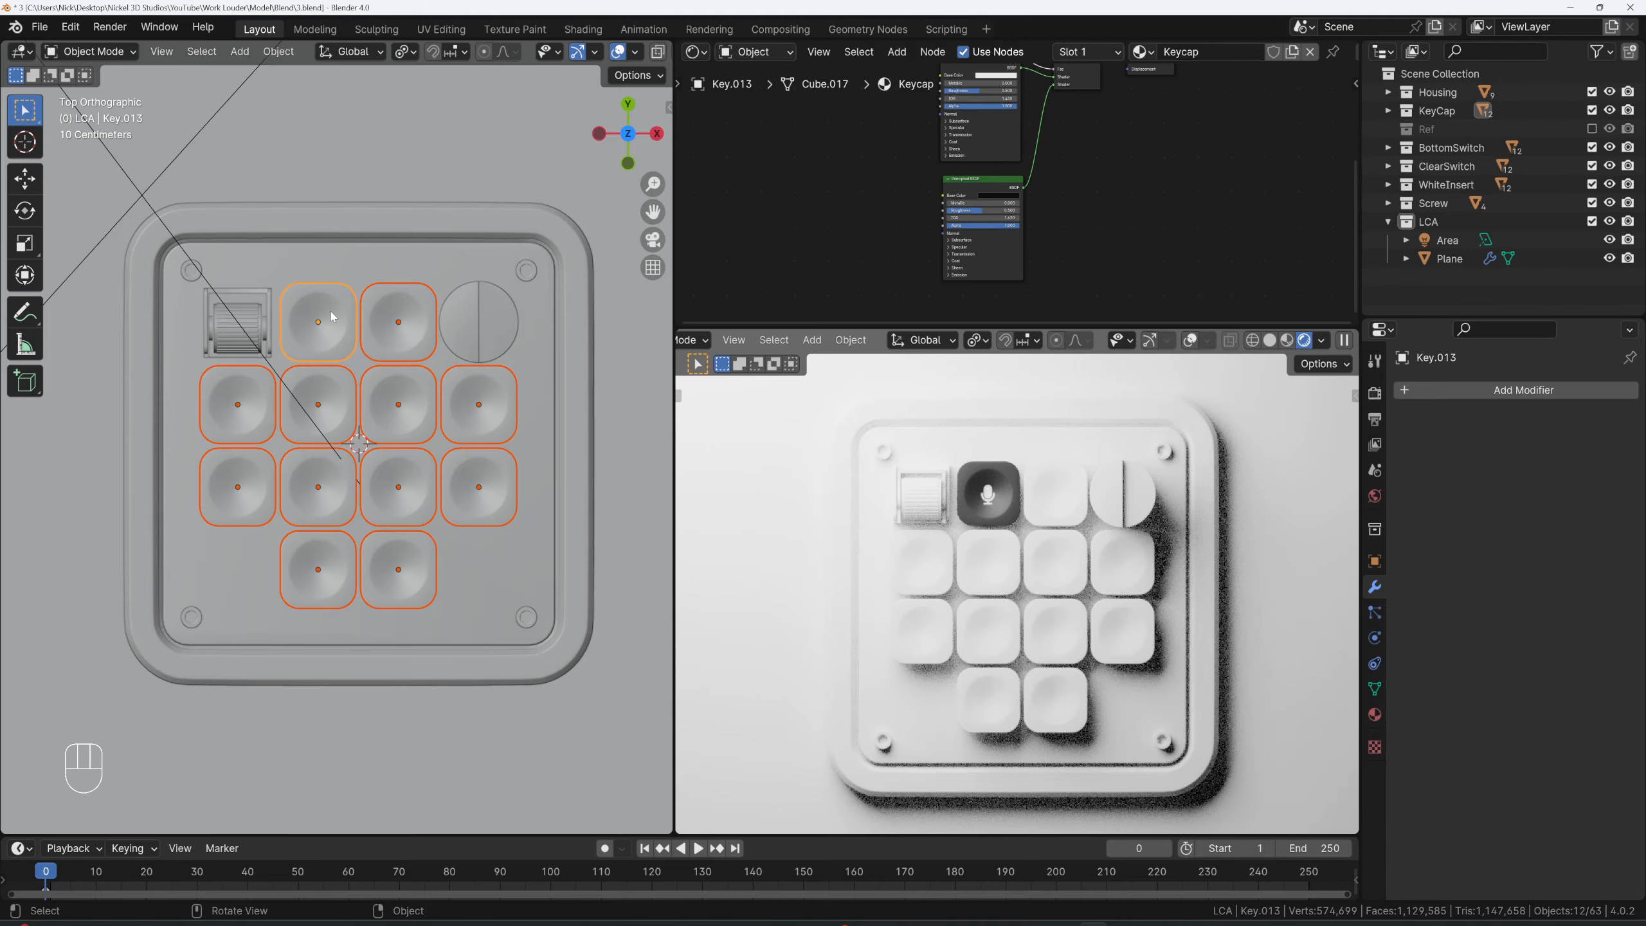
pyautogui.hotkey('ctrl', 'l')
pyautogui.click(313, 355)
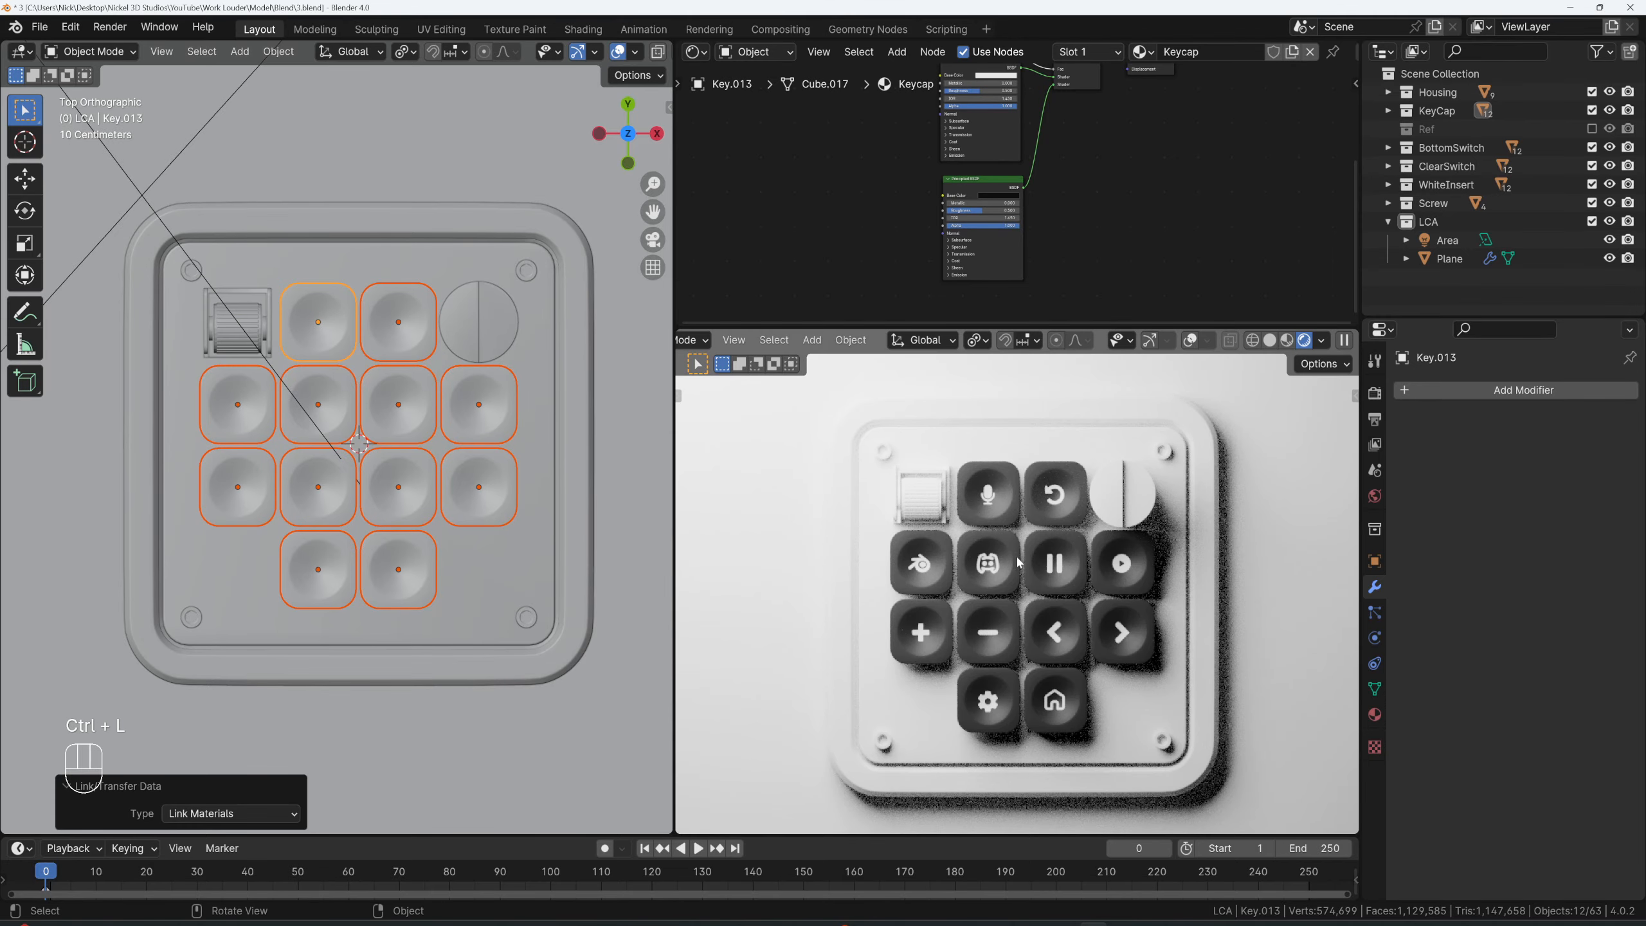
# - Add a Bump node with its height driven by the color of the Key Texture.png image
pyautogui.scroll(2, 1018, 562)
pyautogui.moveTo(946, 579); pyautogui.dragTo(1009, 558, button='middle')
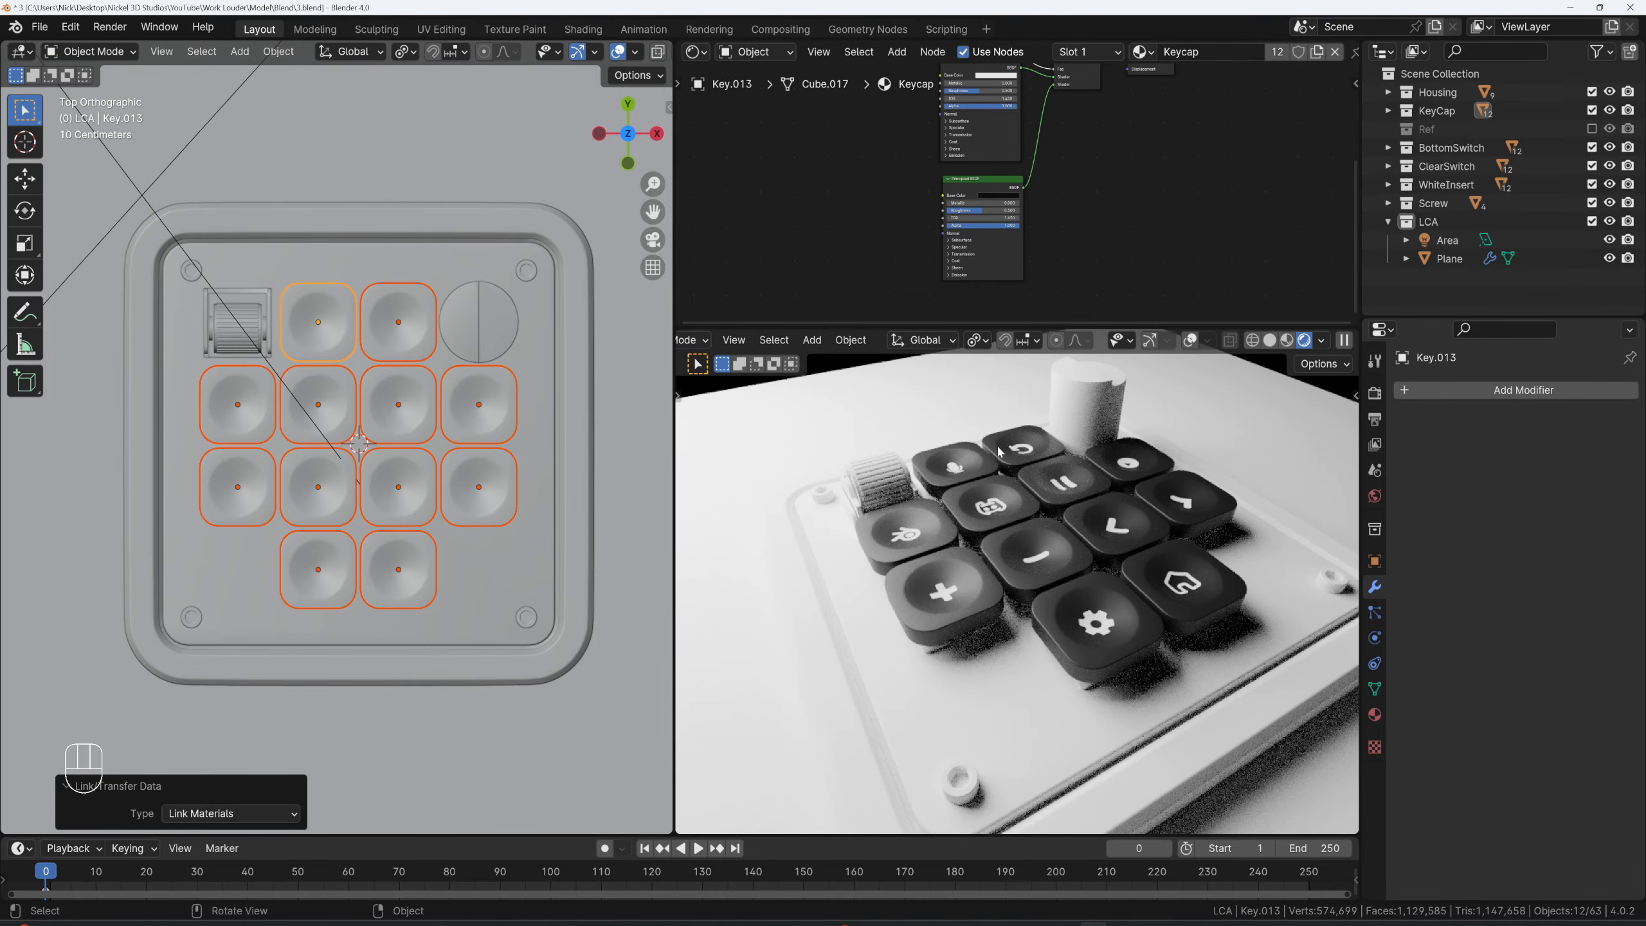
pyautogui.moveTo(933, 506); pyautogui.dragTo(1002, 449, button='middle')
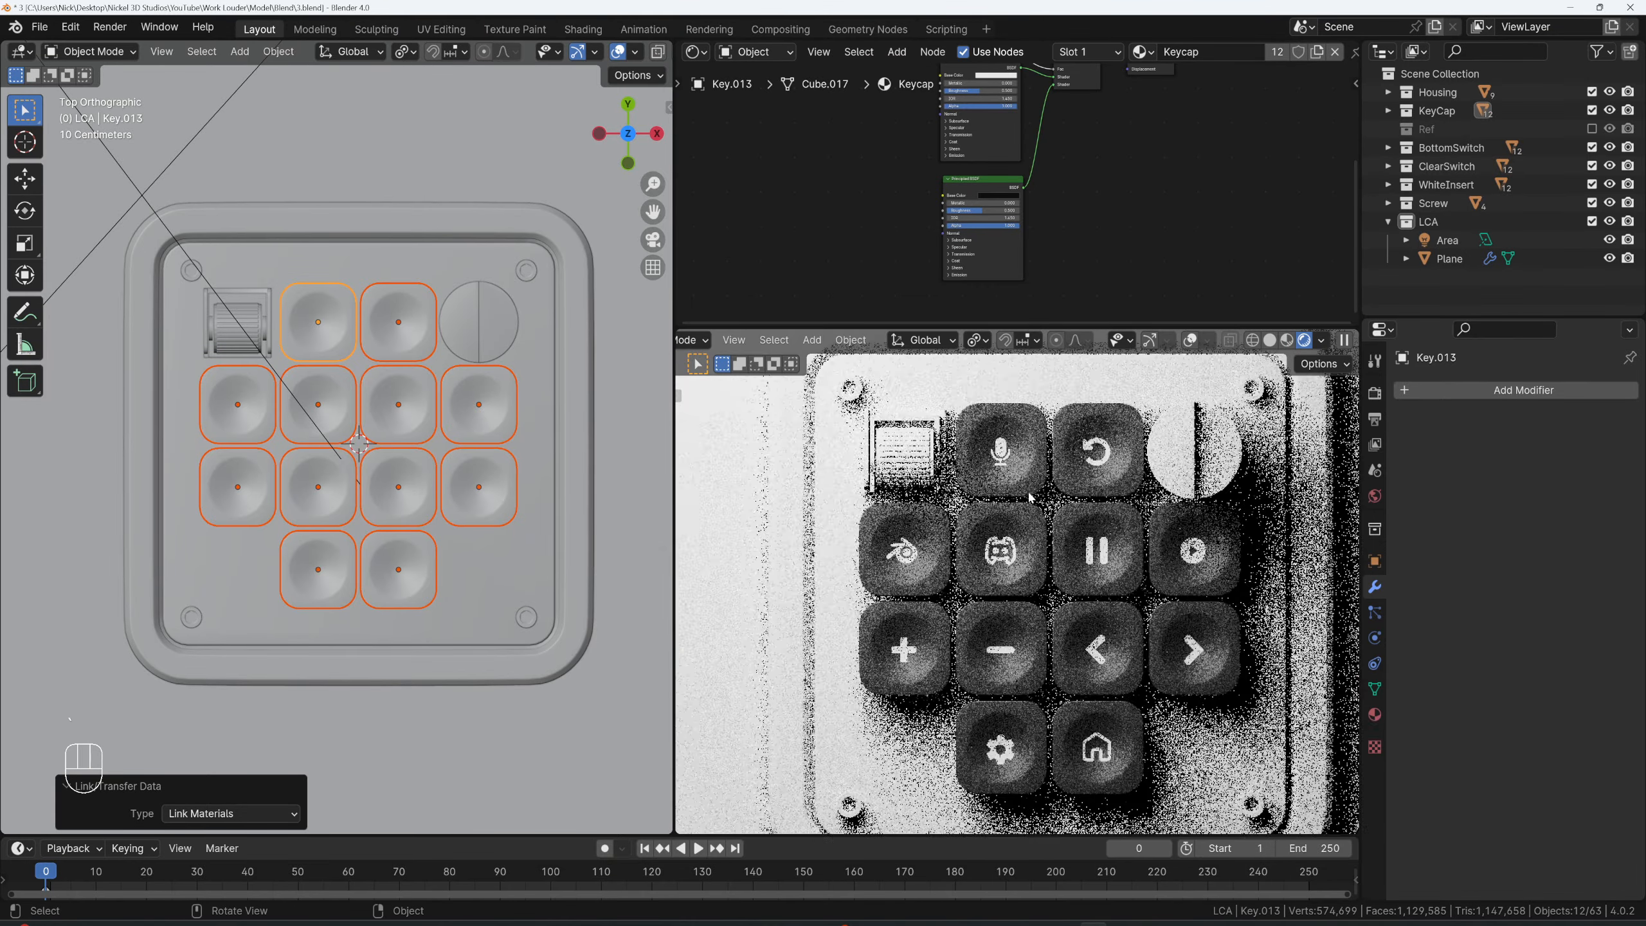
pyautogui.moveTo(959, 506); pyautogui.dragTo(1003, 514, button='middle')
pyautogui.scroll(5, 1003, 557)
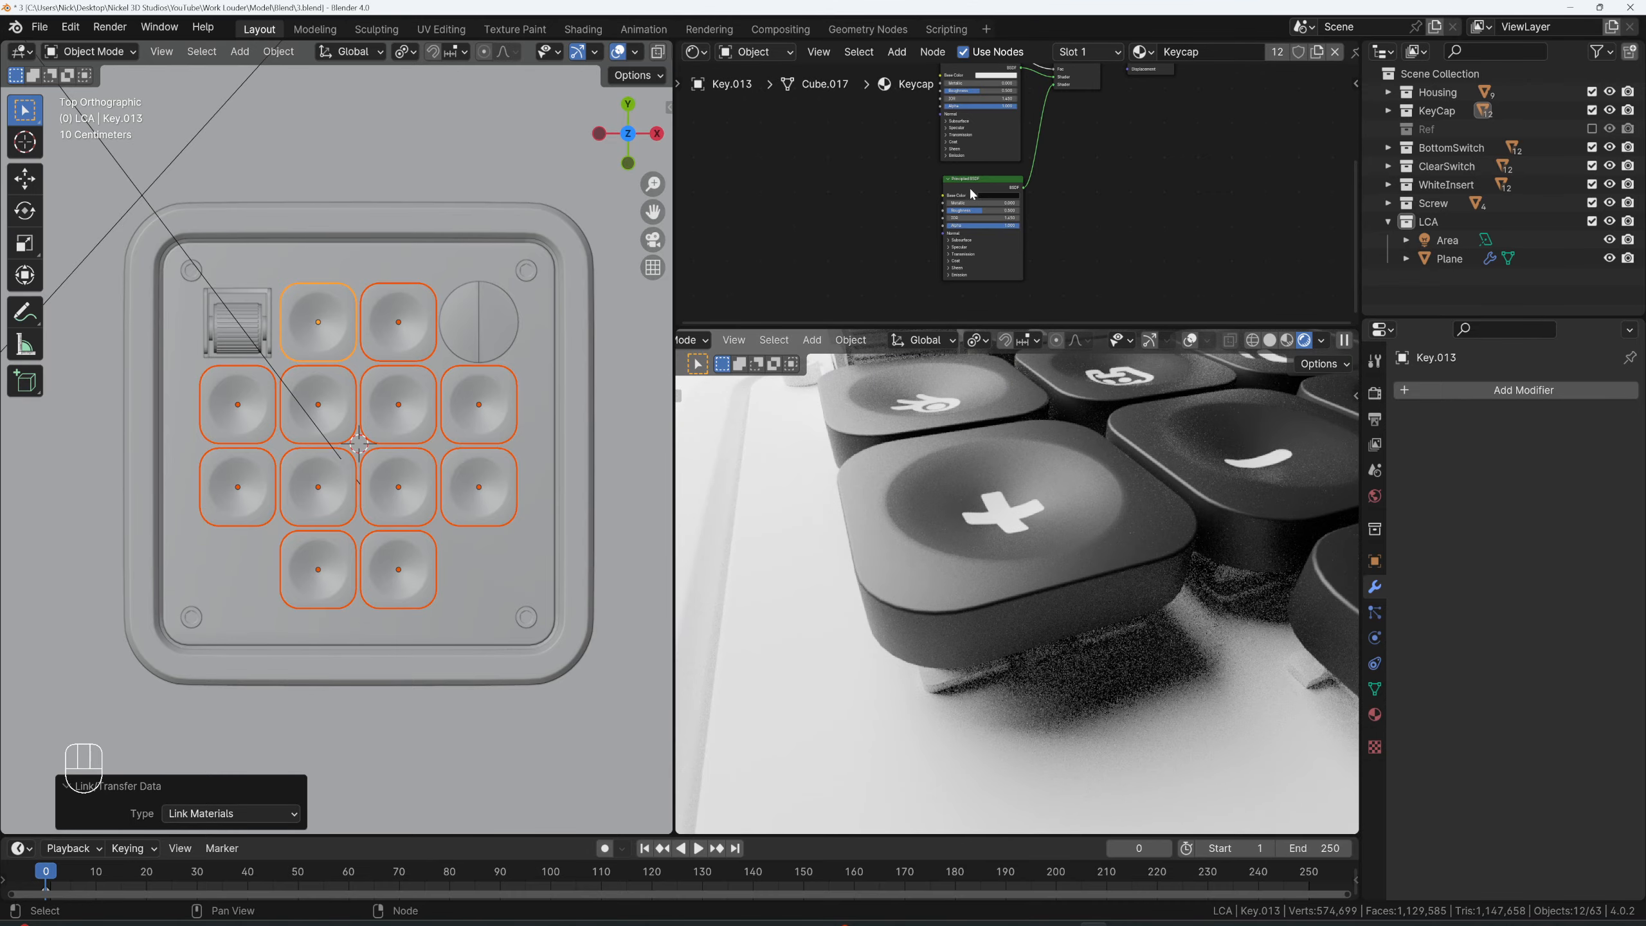
pyautogui.scroll(-2, 975, 208)
pyautogui.moveTo(1015, 327); pyautogui.dragTo(1014, 468)
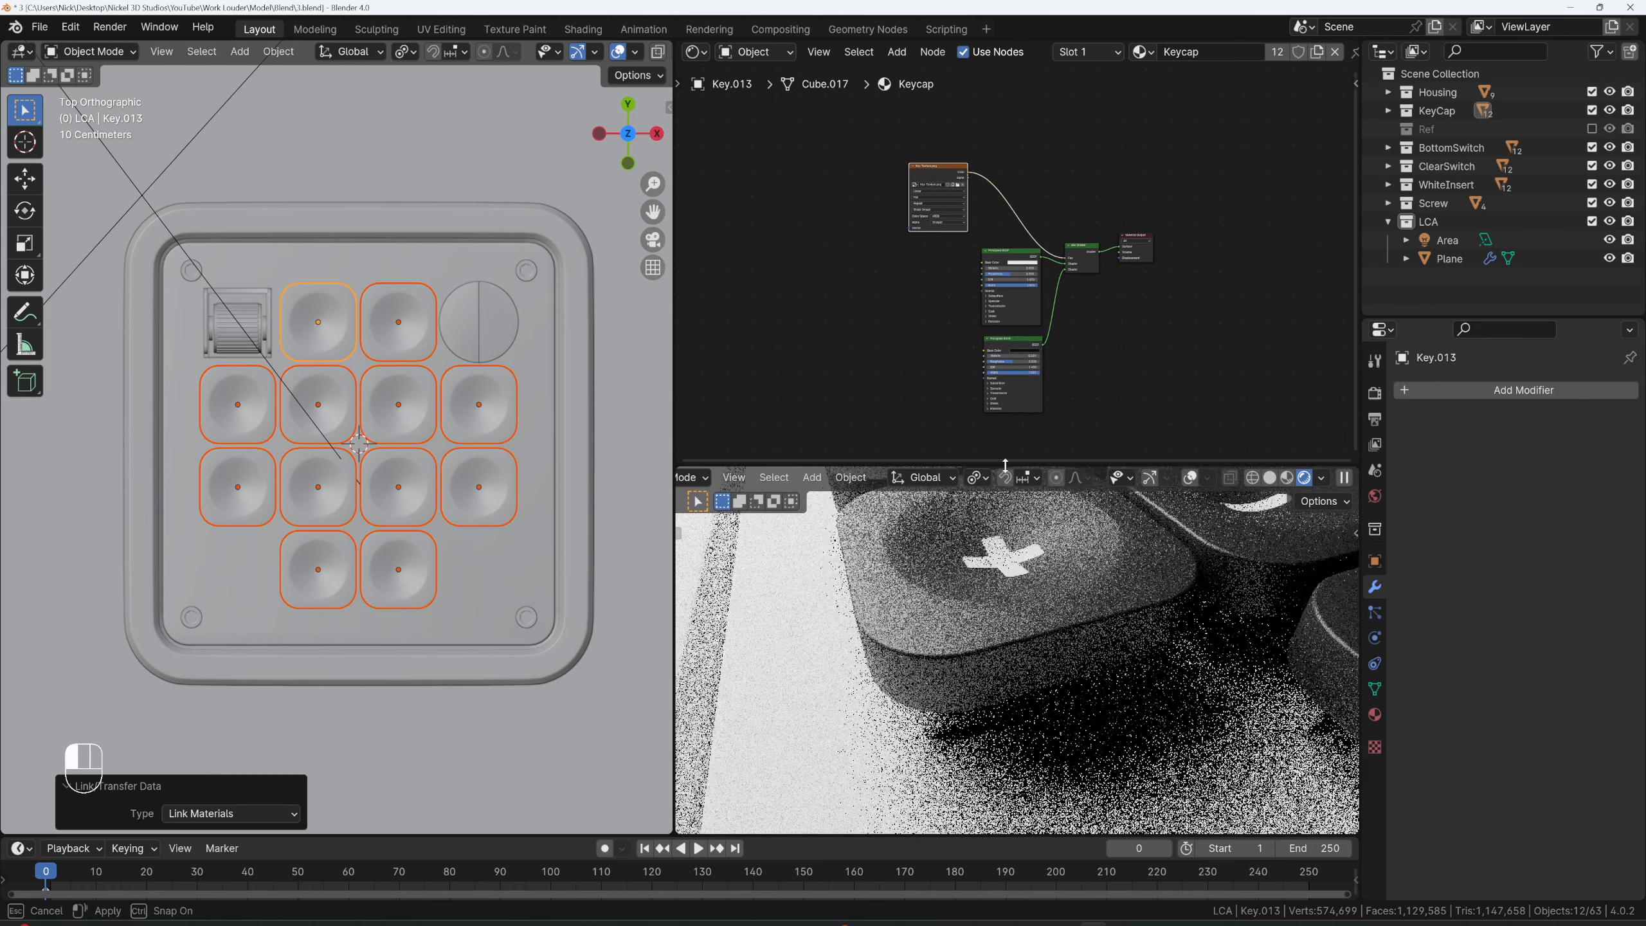
pyautogui.scroll(3, 933, 223)
pyautogui.moveTo(1055, 253); pyautogui.dragTo(985, 288, button='middle')
pyautogui.moveTo(968, 131); pyautogui.dragTo(927, 234)
pyautogui.moveTo(923, 299); pyautogui.dragTo(926, 303)
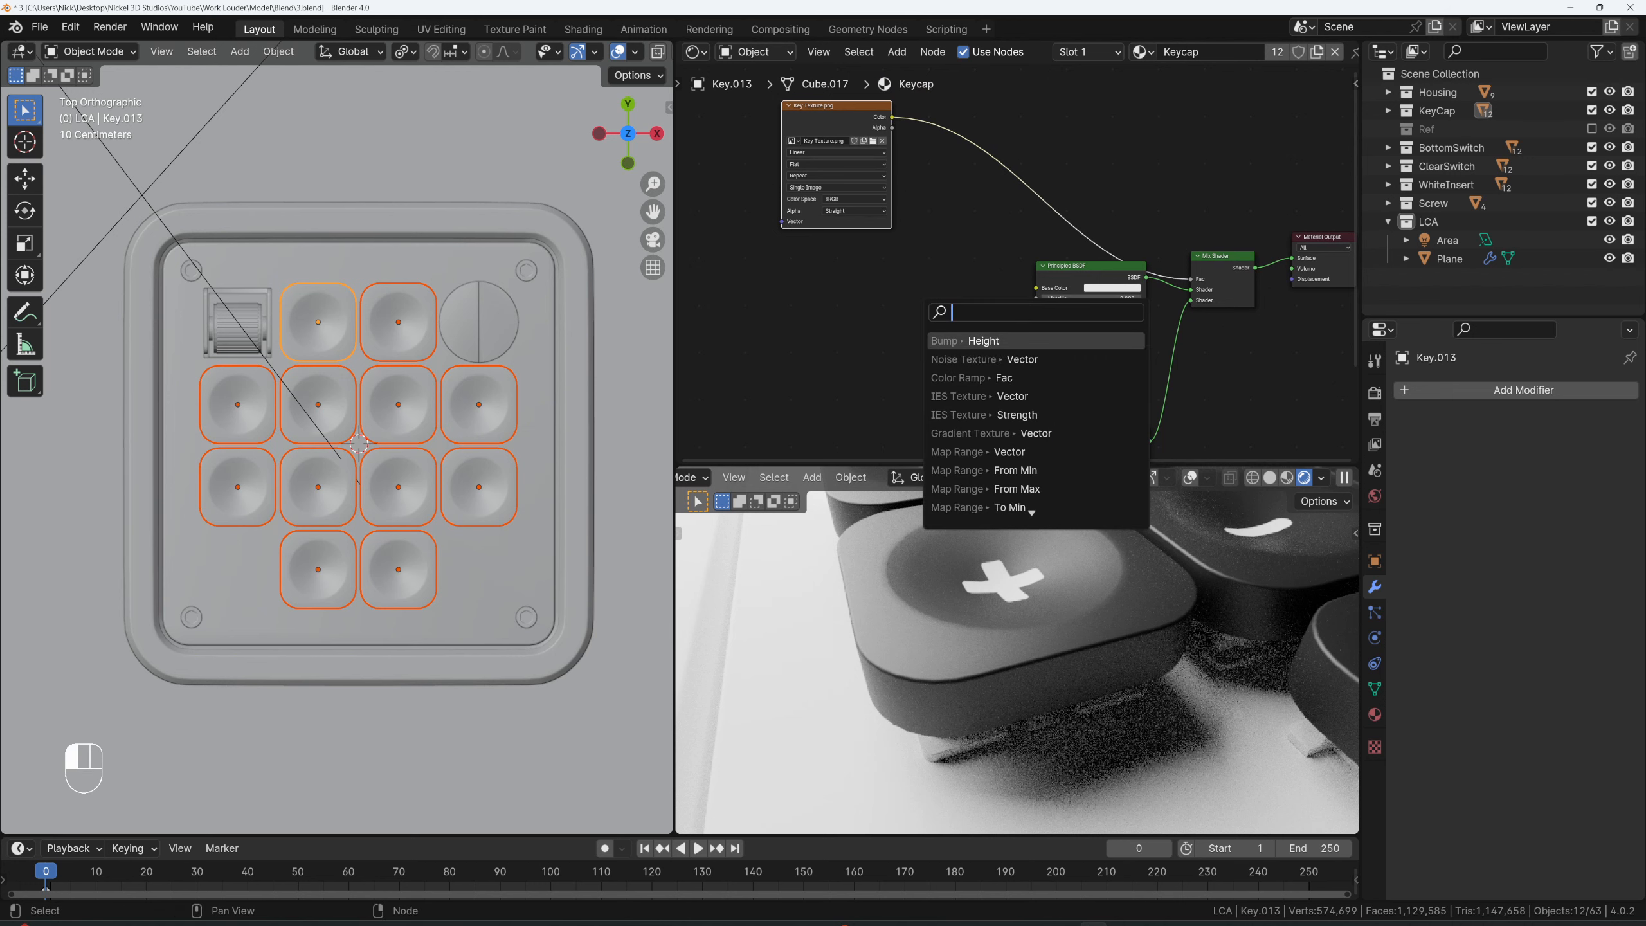
pyautogui.press('Return')
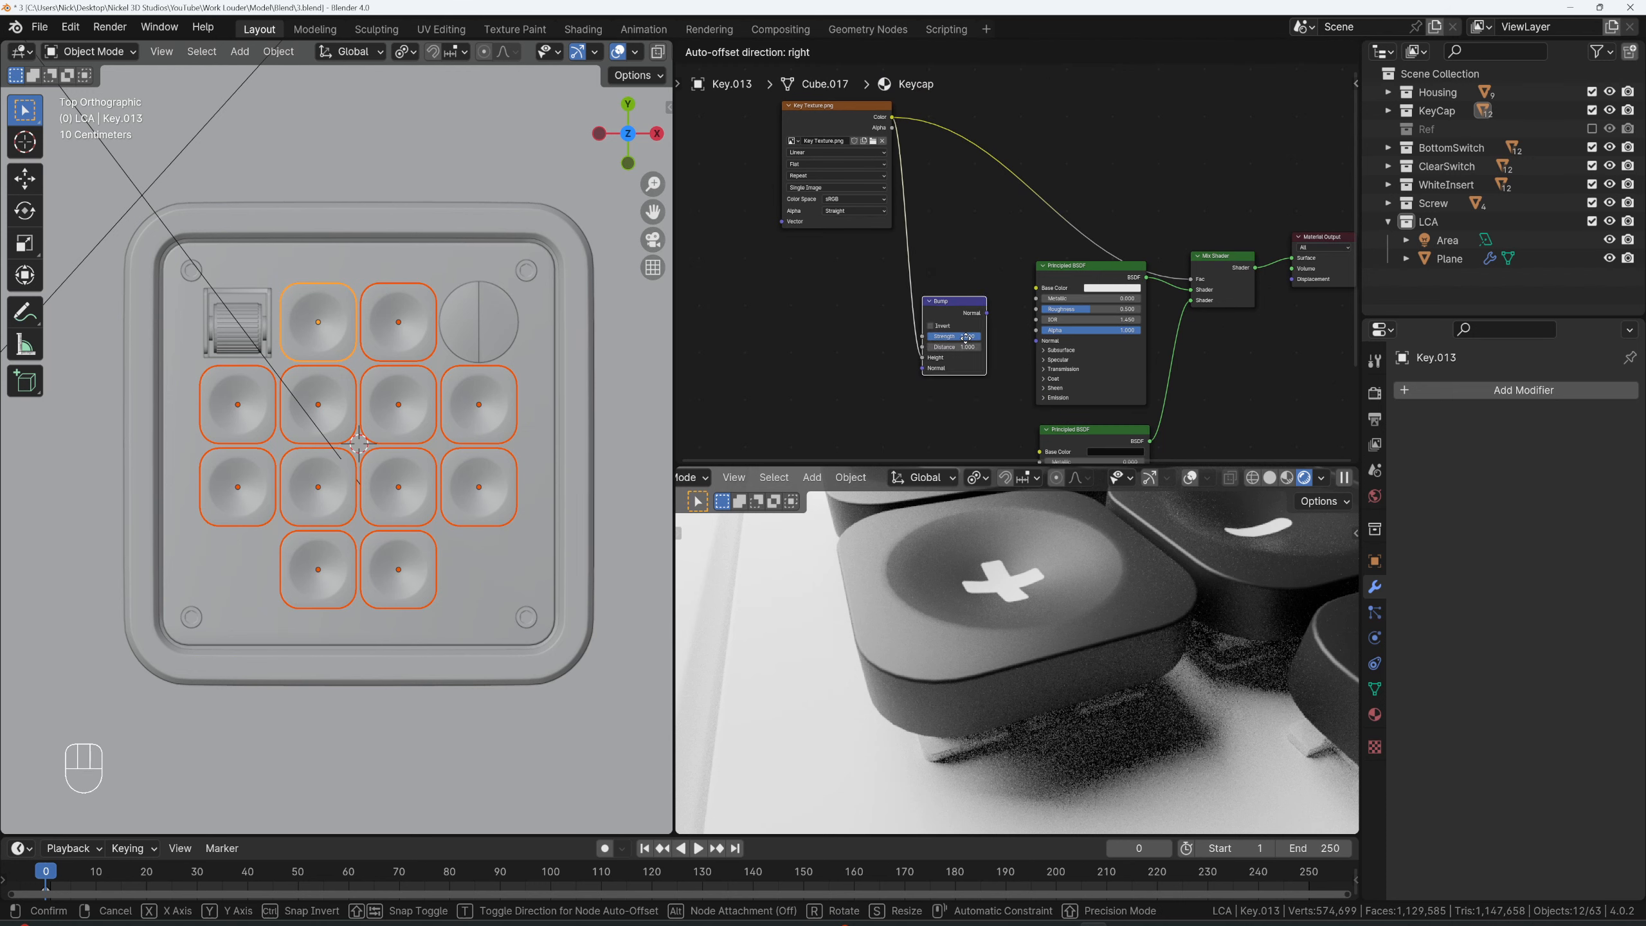
pyautogui.click(975, 280)
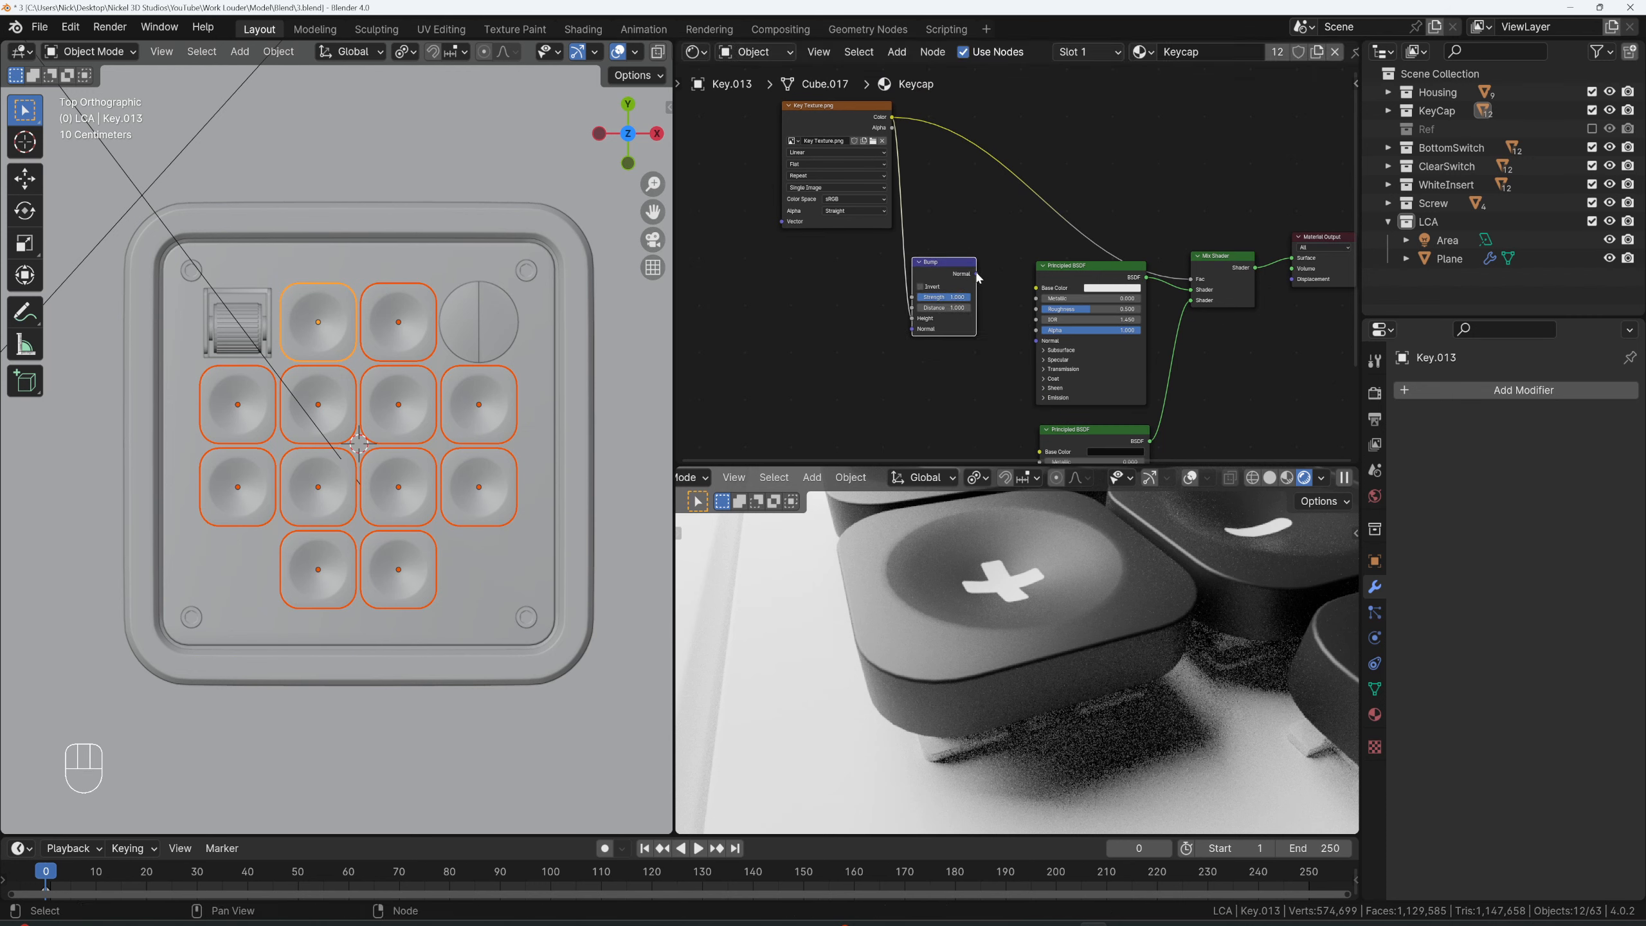
# - Connect the Bump node to the normal of the upper white Principled BSDF and enable Invert on the bump
pyautogui.moveTo(975, 274); pyautogui.dragTo(1039, 343)
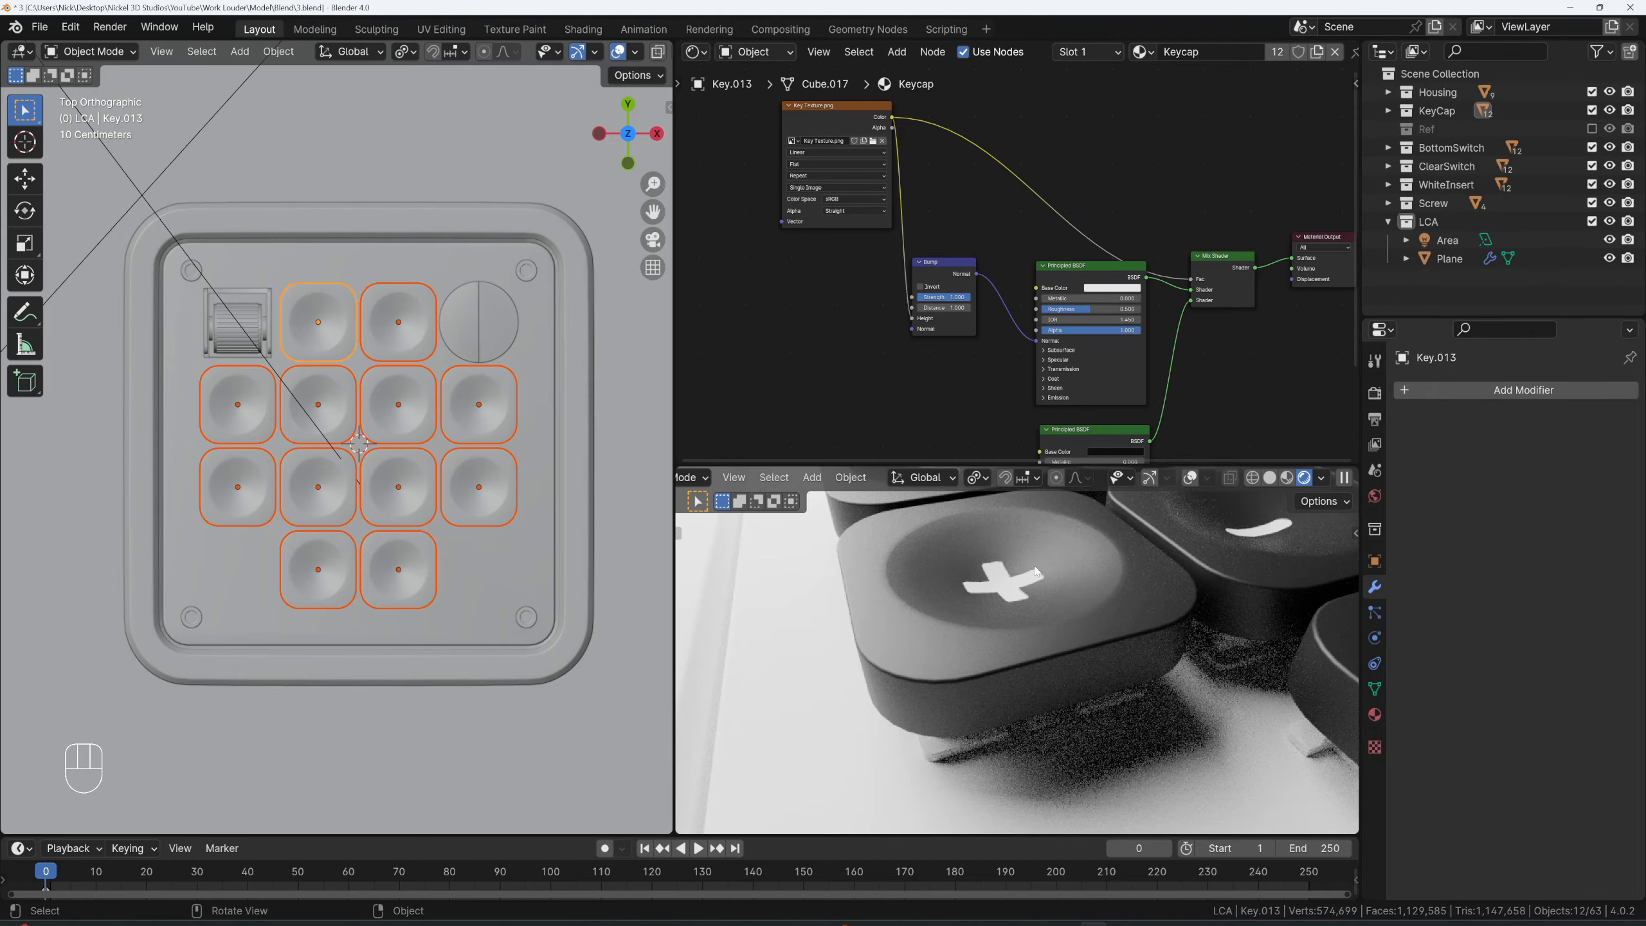
pyautogui.scroll(3, 1040, 562)
pyautogui.moveTo(1040, 562); pyautogui.dragTo(1037, 594, button='middle')
pyautogui.keyDown('shift'); pyautogui.moveTo(1037, 593); pyautogui.dragTo(991, 664, button='middle'); pyautogui.keyUp('shift')
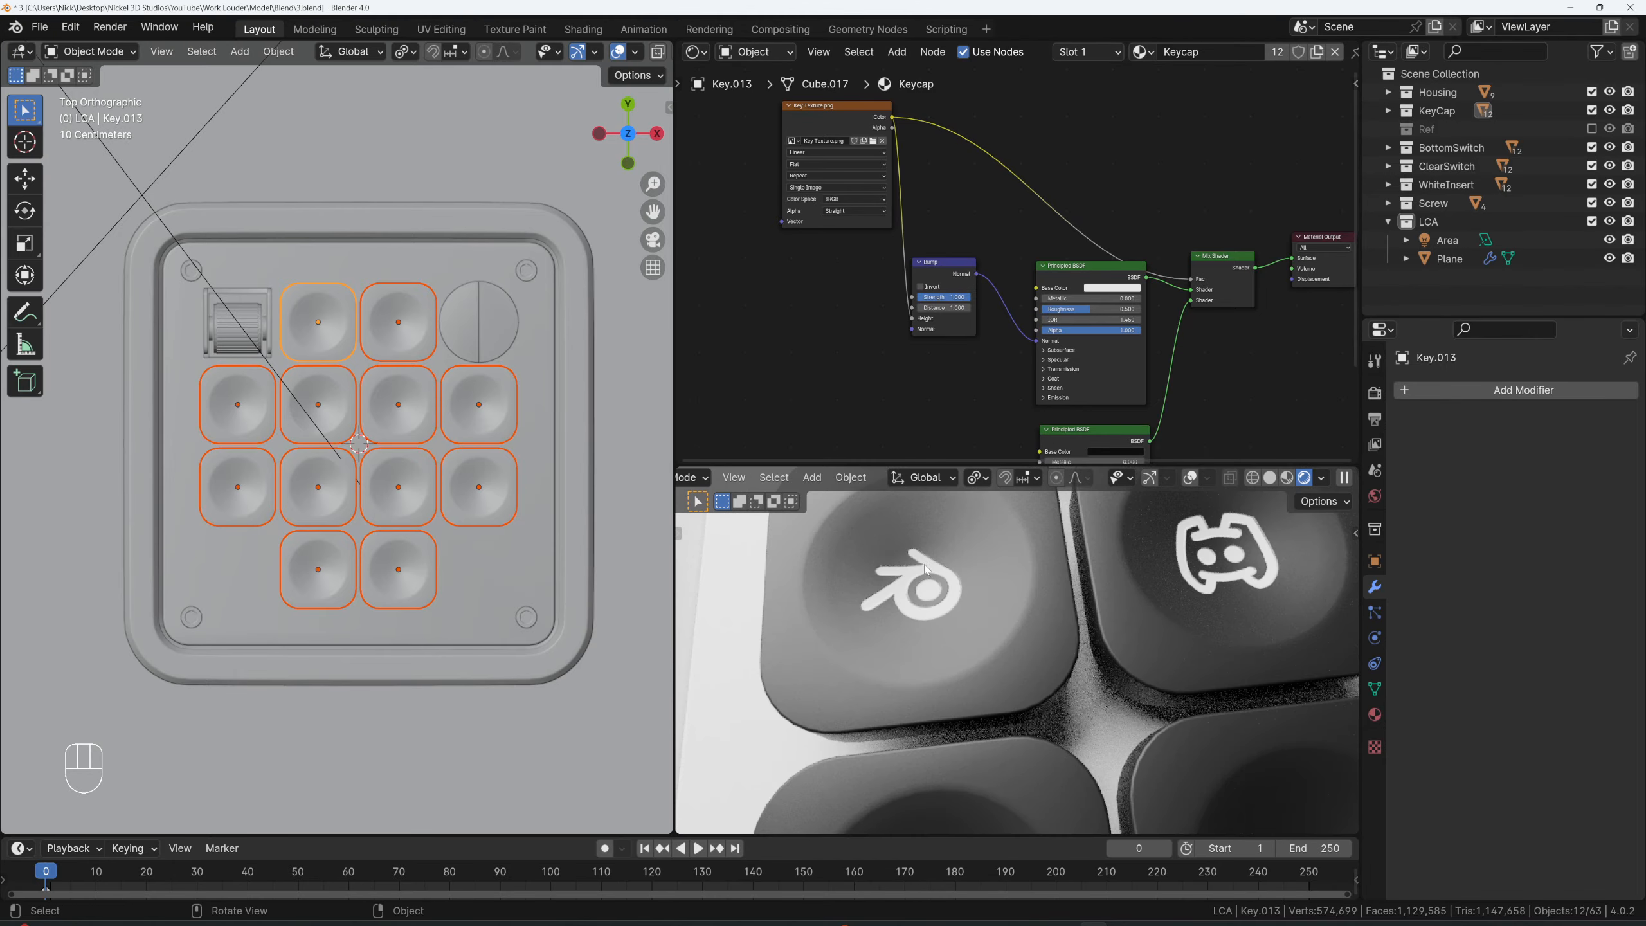
pyautogui.moveTo(924, 567); pyautogui.dragTo(923, 553, button='middle')
pyautogui.click(920, 286)
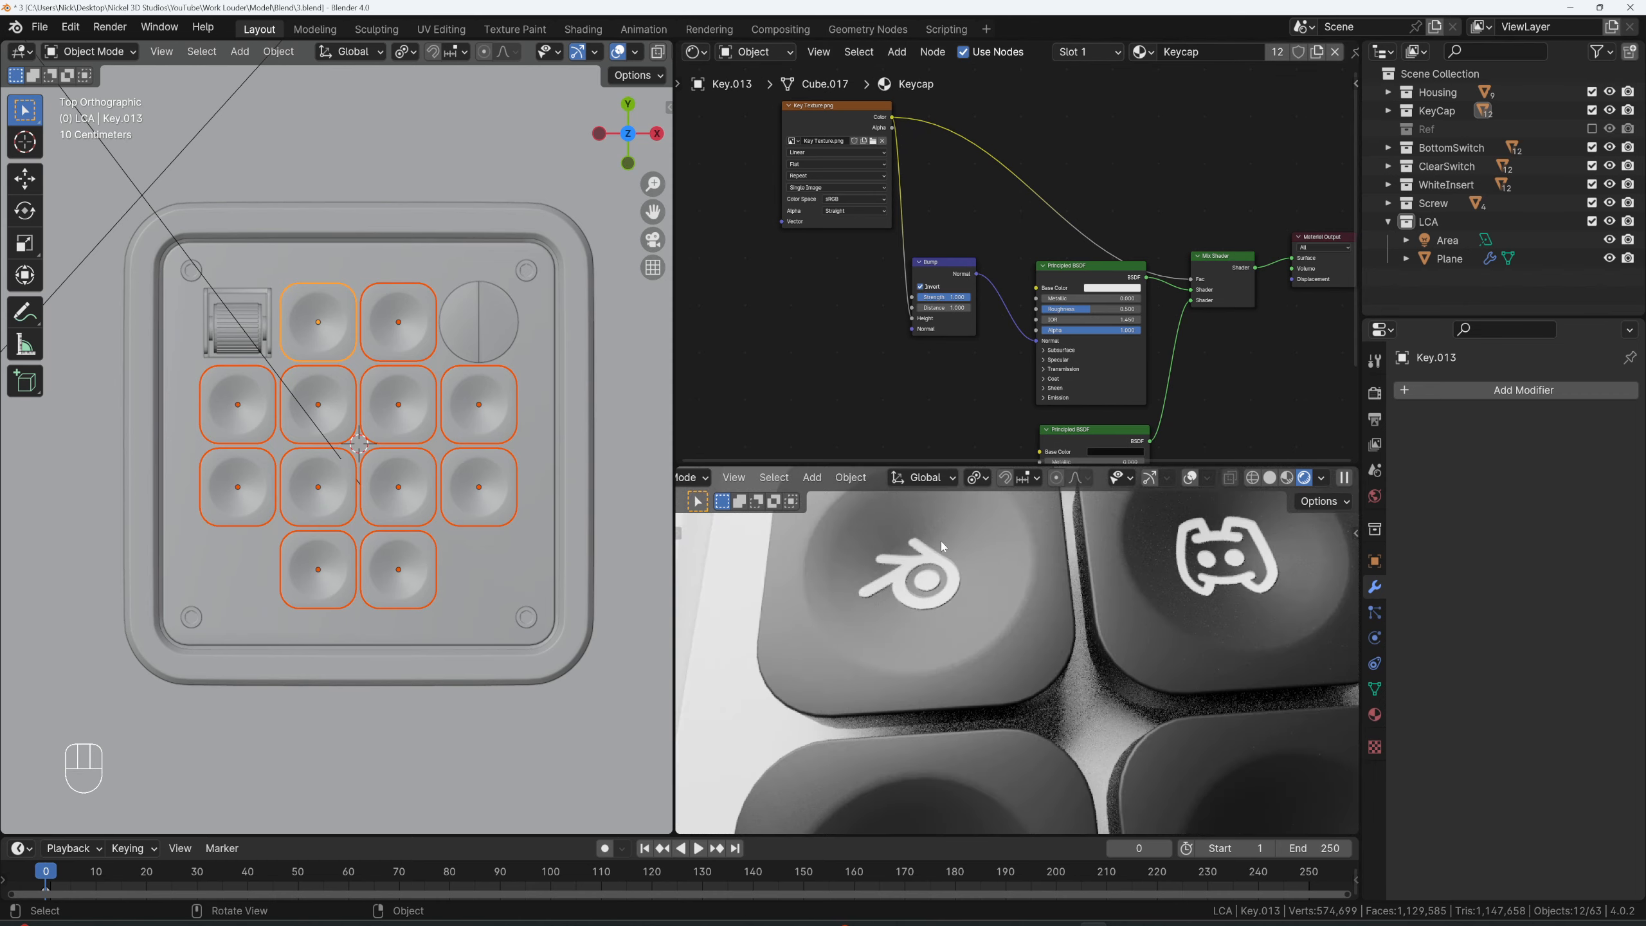
# - Set the Bump node's strength and distance to 0.3
pyautogui.scroll(4, 942, 610)
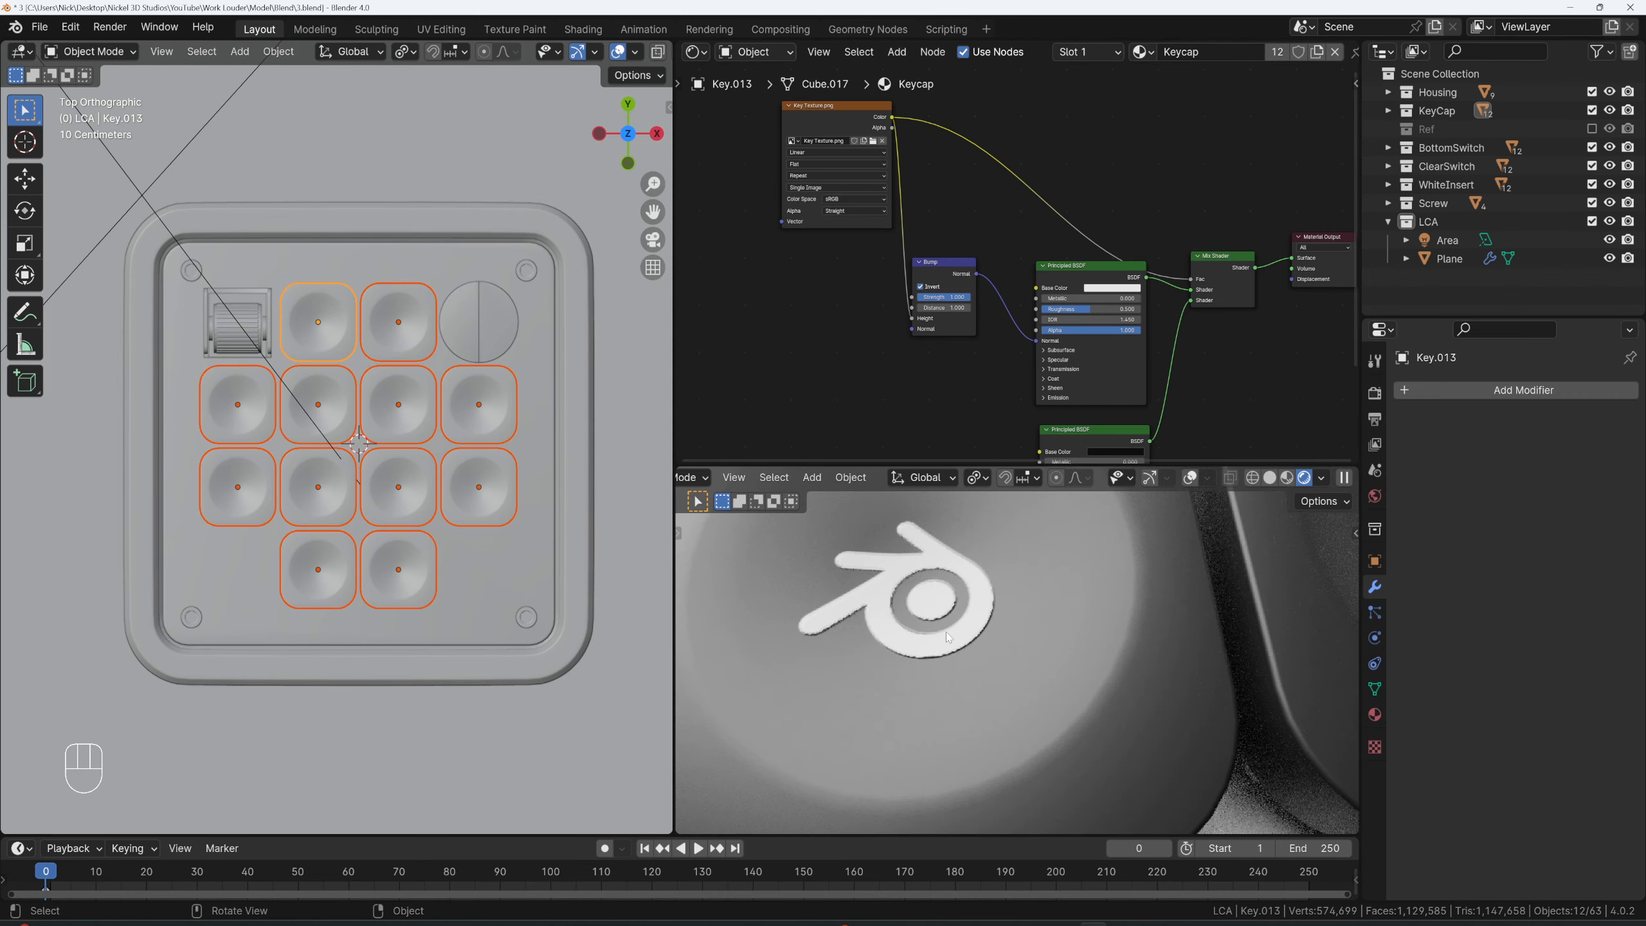
pyautogui.scroll(2, 956, 641)
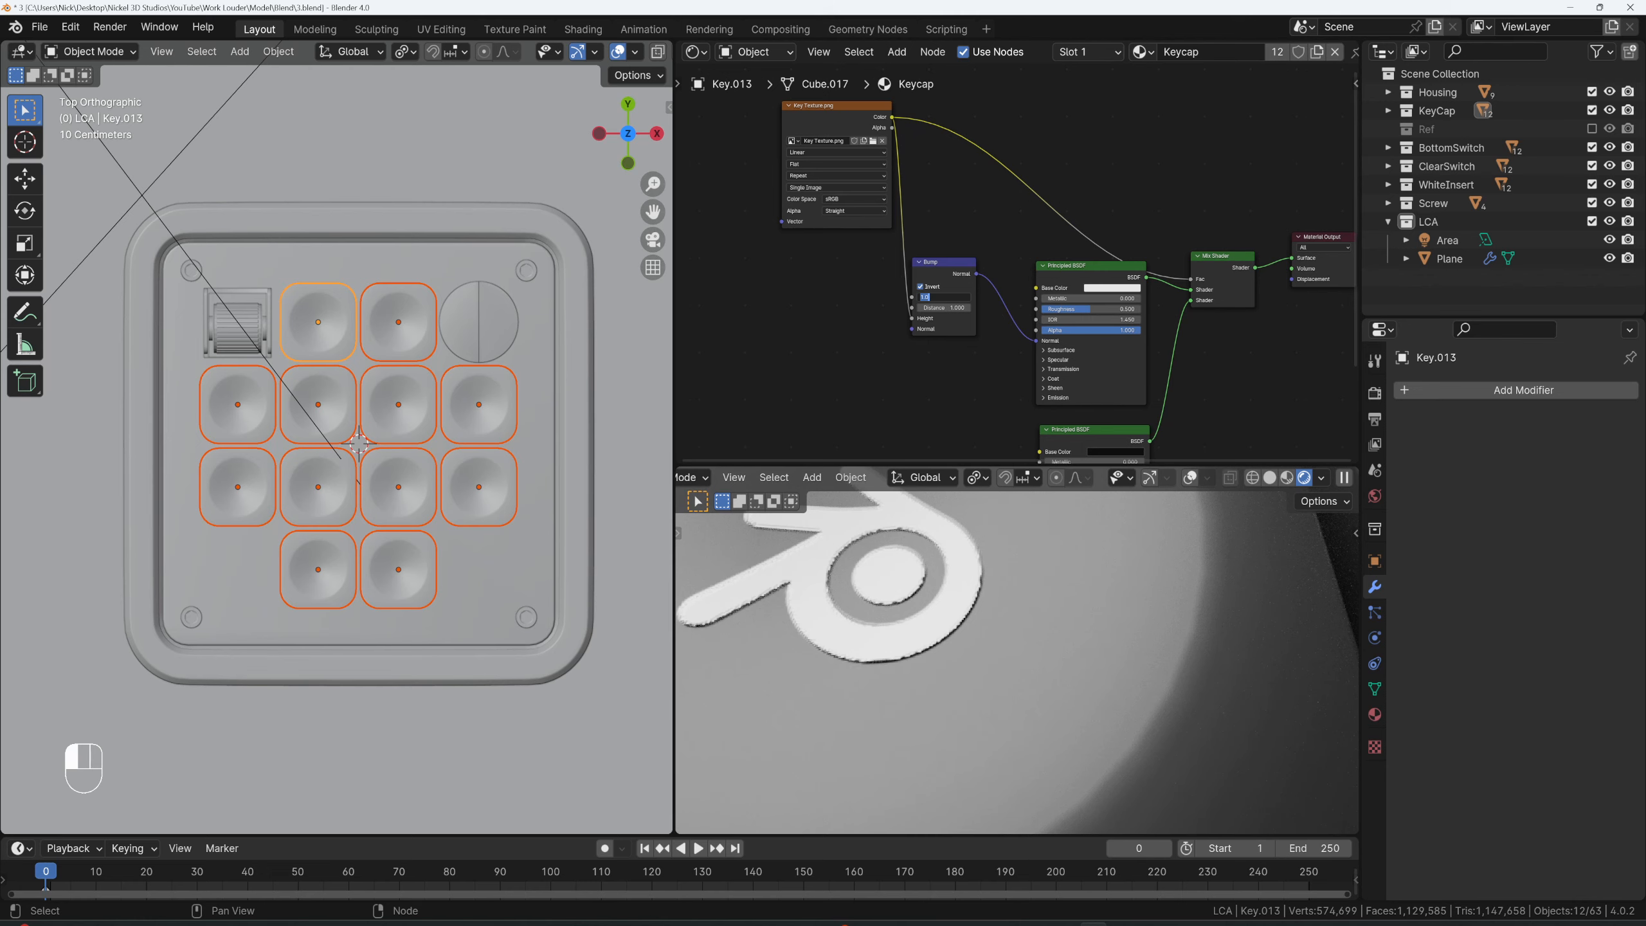
pyautogui.press('Return')
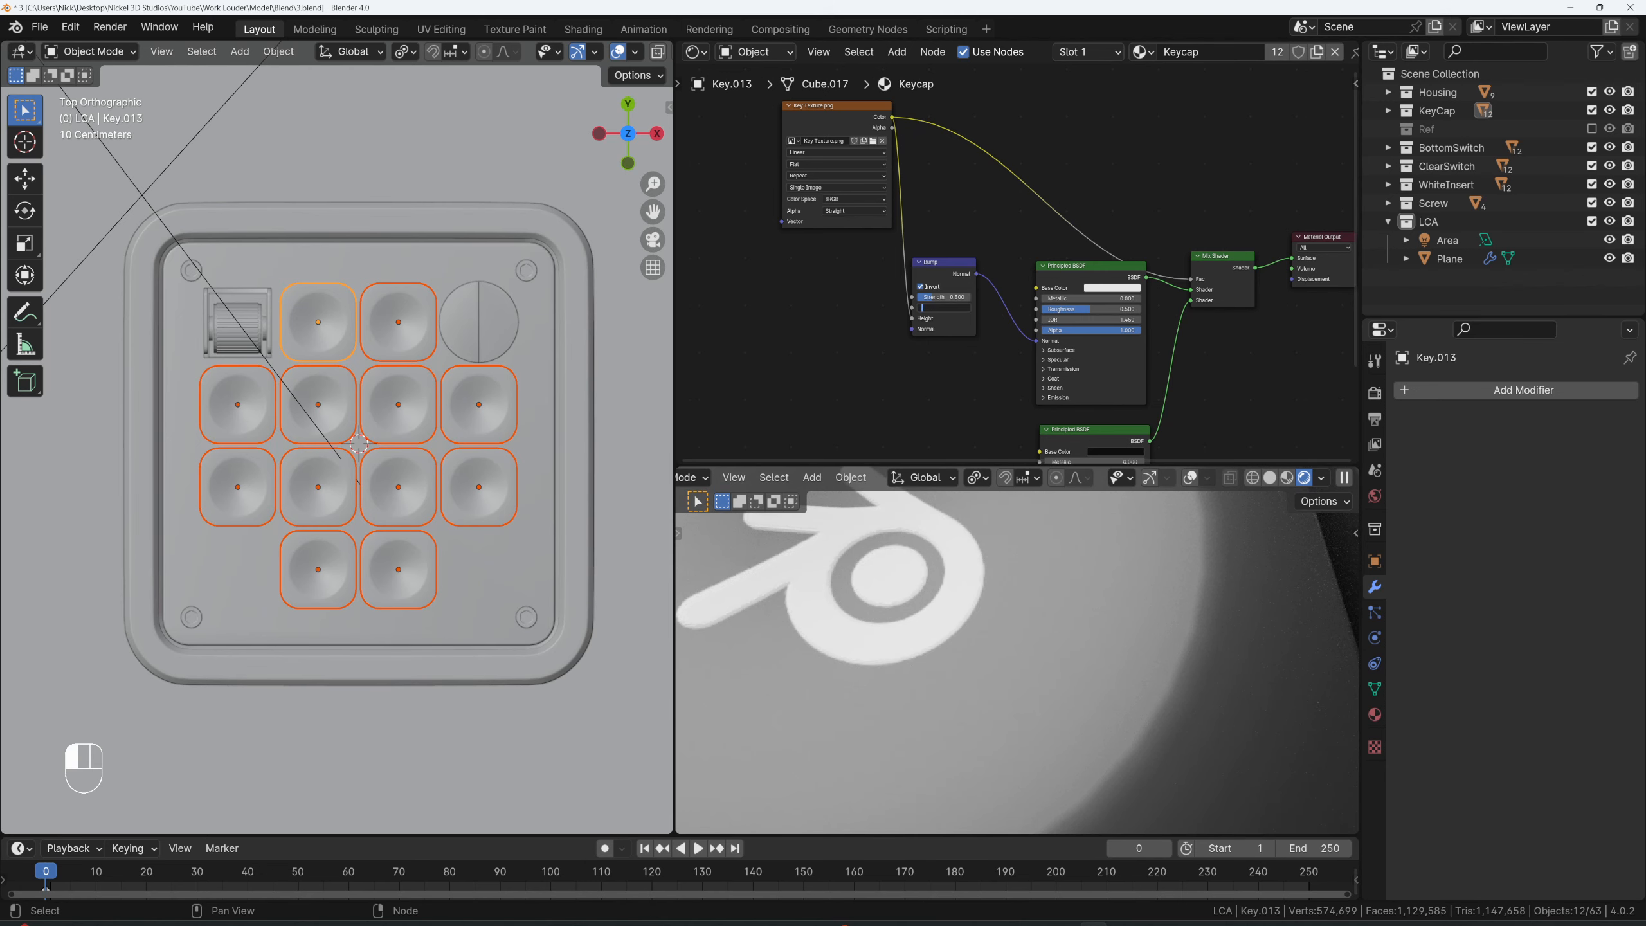
pyautogui.write('.3')
pyautogui.press('Return')
# - Restore the visibility of the KeyCap, BottomSwitch, ClearSwitch, WhiteInsert, Screw and LCA collections
pyautogui.scroll(-5, 1044, 531)
pyautogui.press('1')
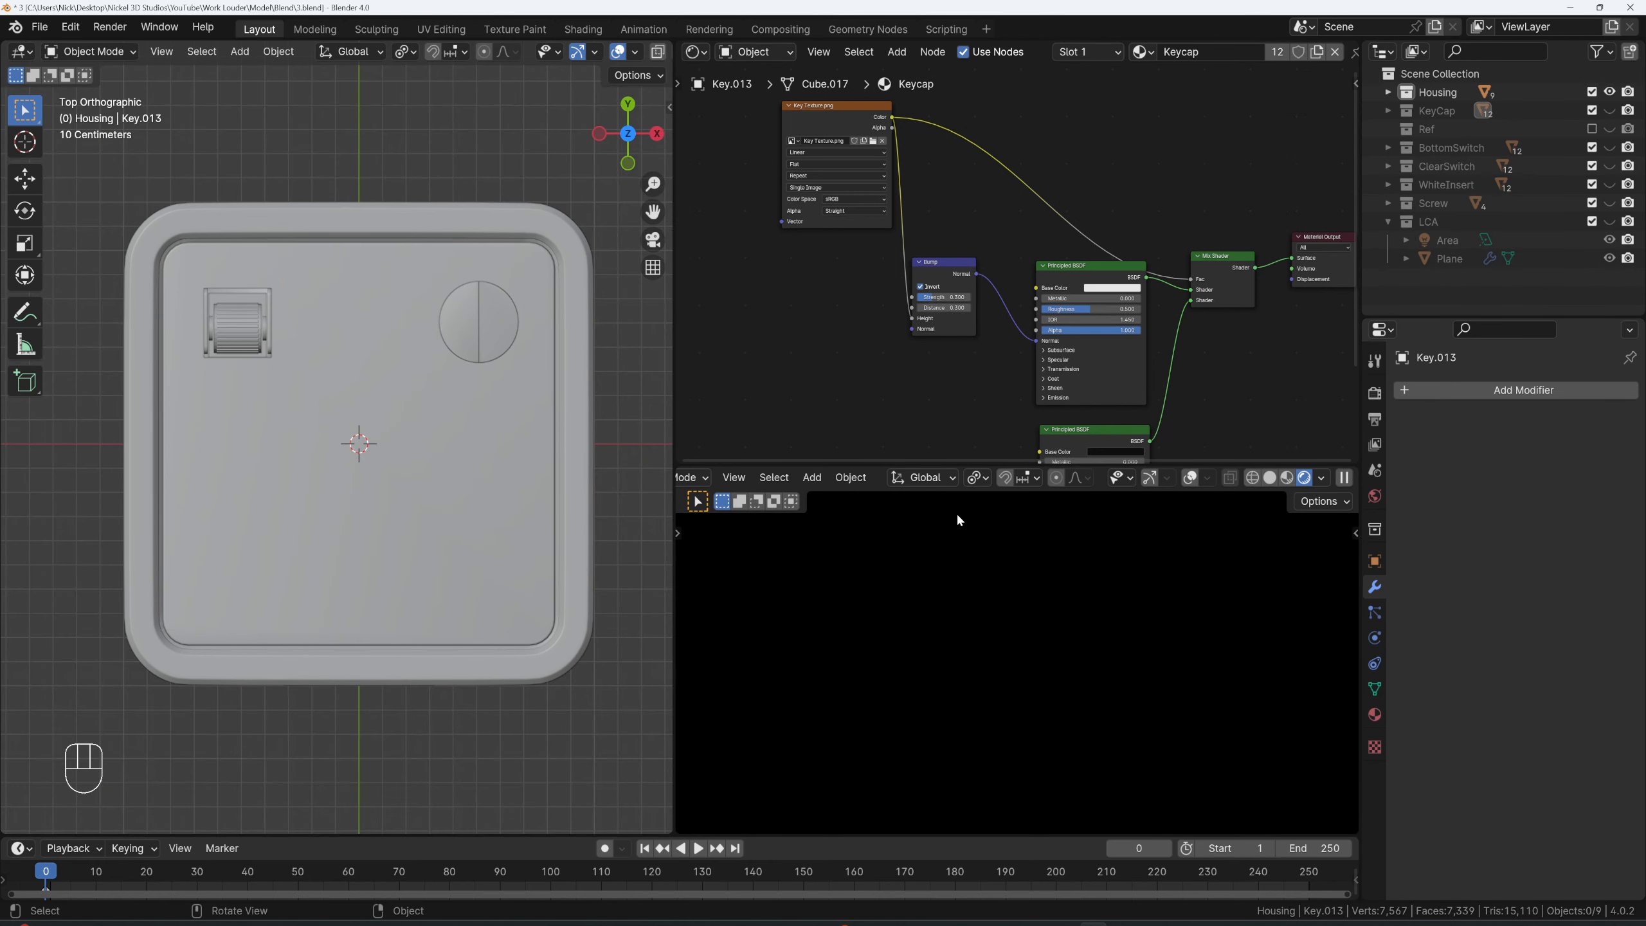
pyautogui.click(1610, 111)
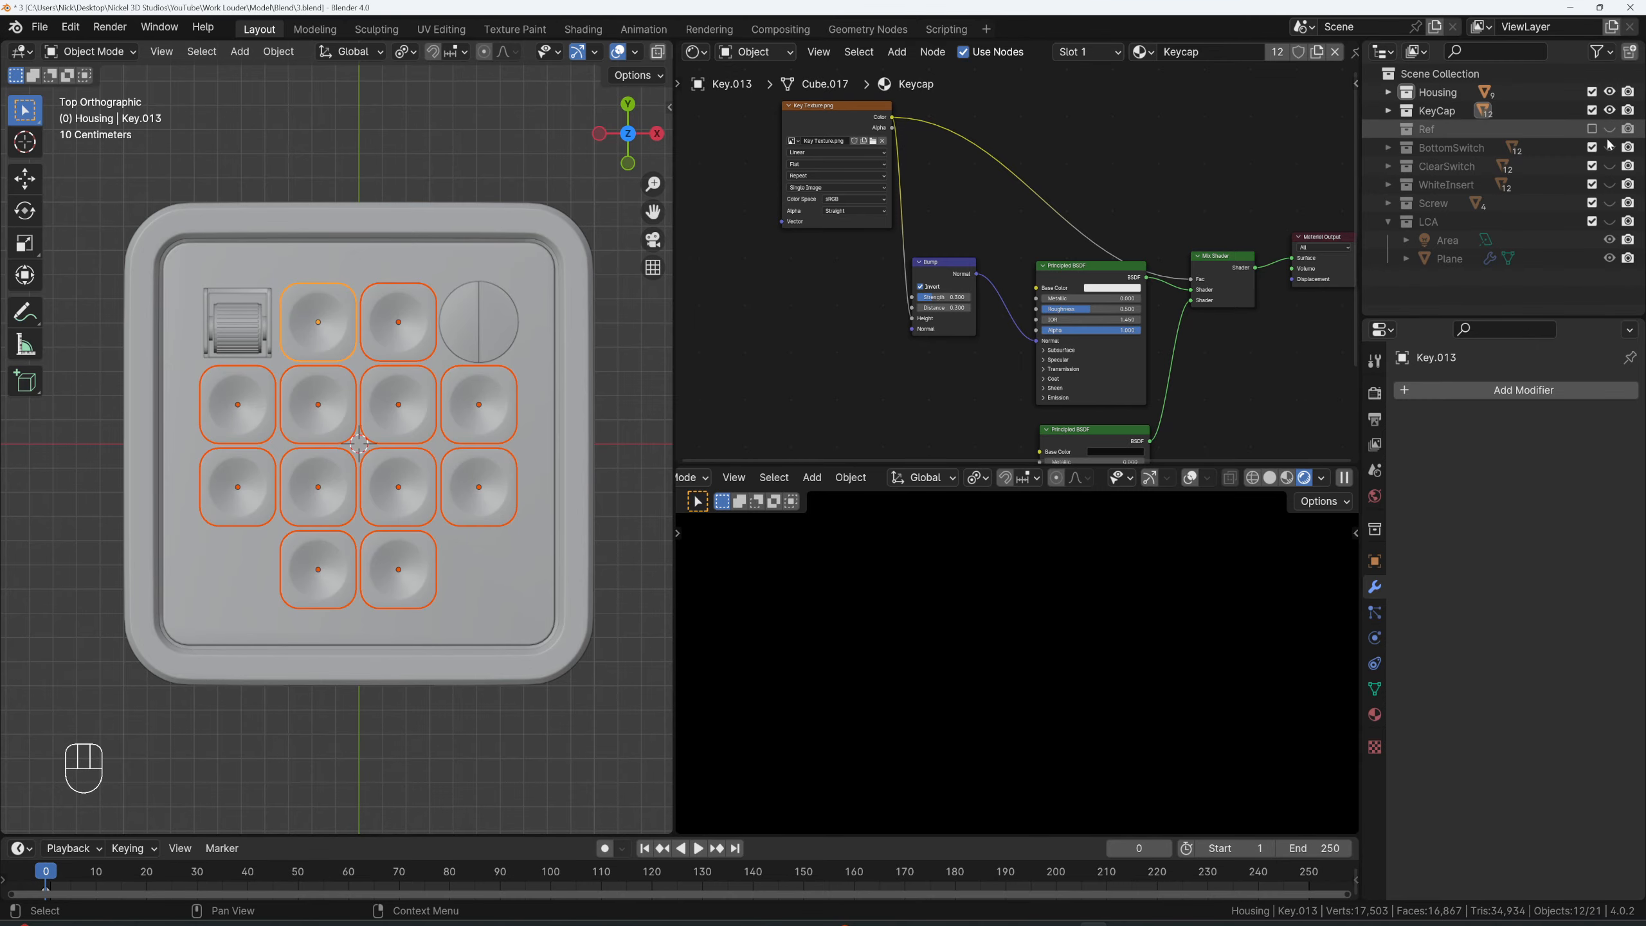
pyautogui.moveTo(1610, 147); pyautogui.dragTo(1610, 222)
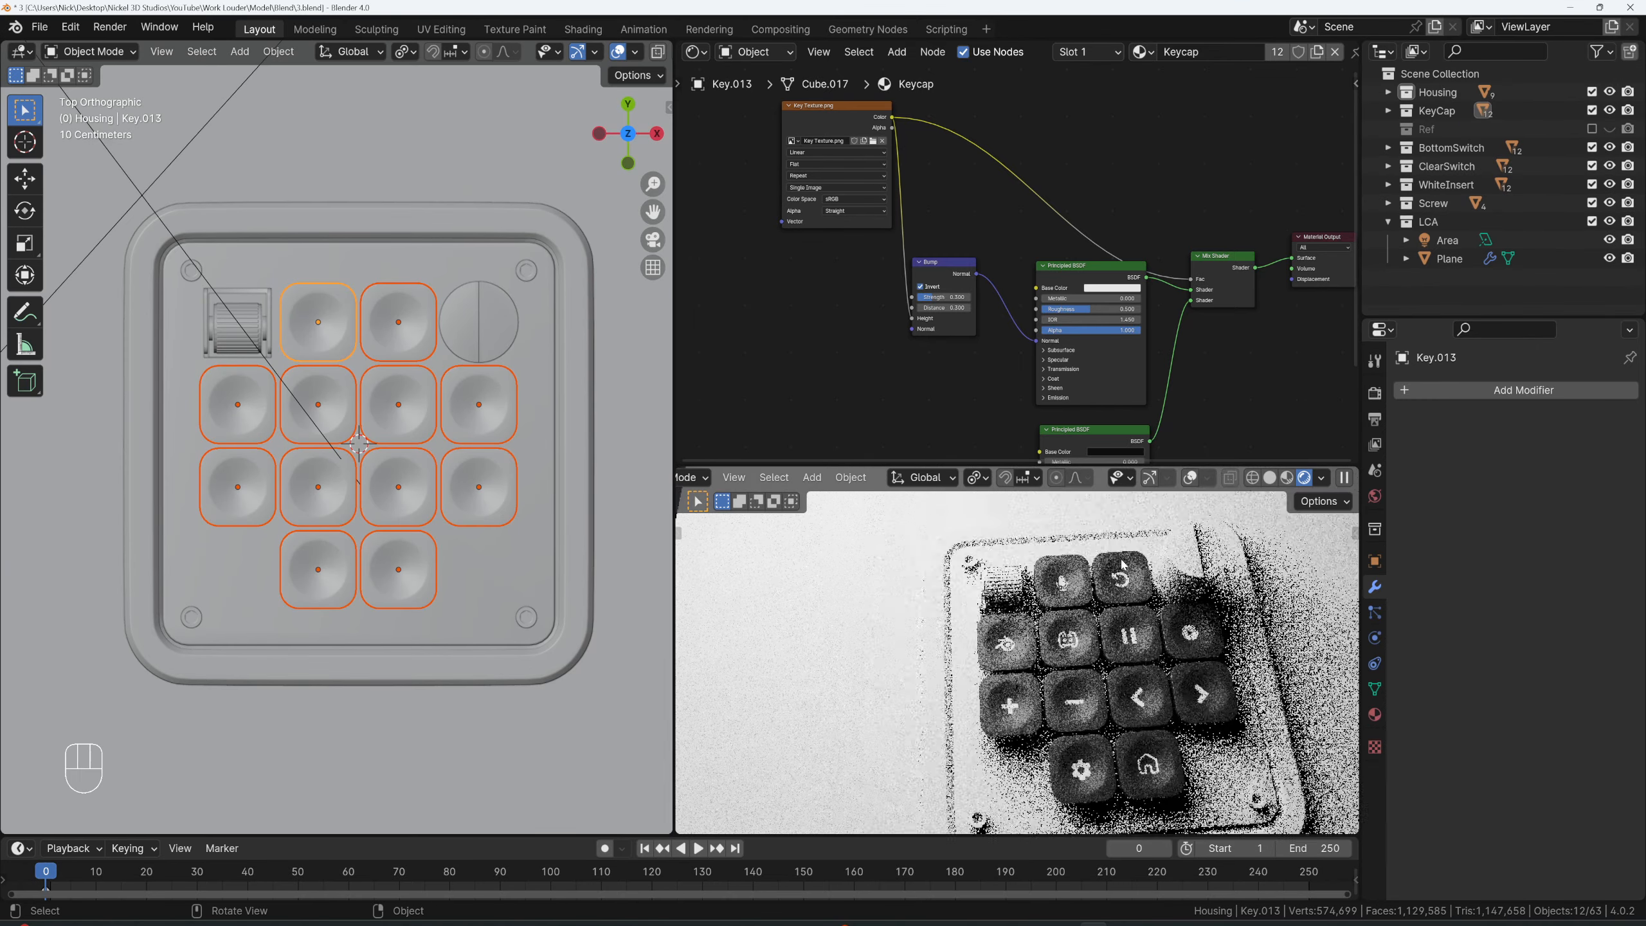
# - Examine the keycap icons in the rendered top view alongside the Keycap material's node setup
pyautogui.moveTo(1123, 564); pyautogui.dragTo(1004, 573, button='middle')
pyautogui.press('`')
pyautogui.scroll(2, 1003, 573)
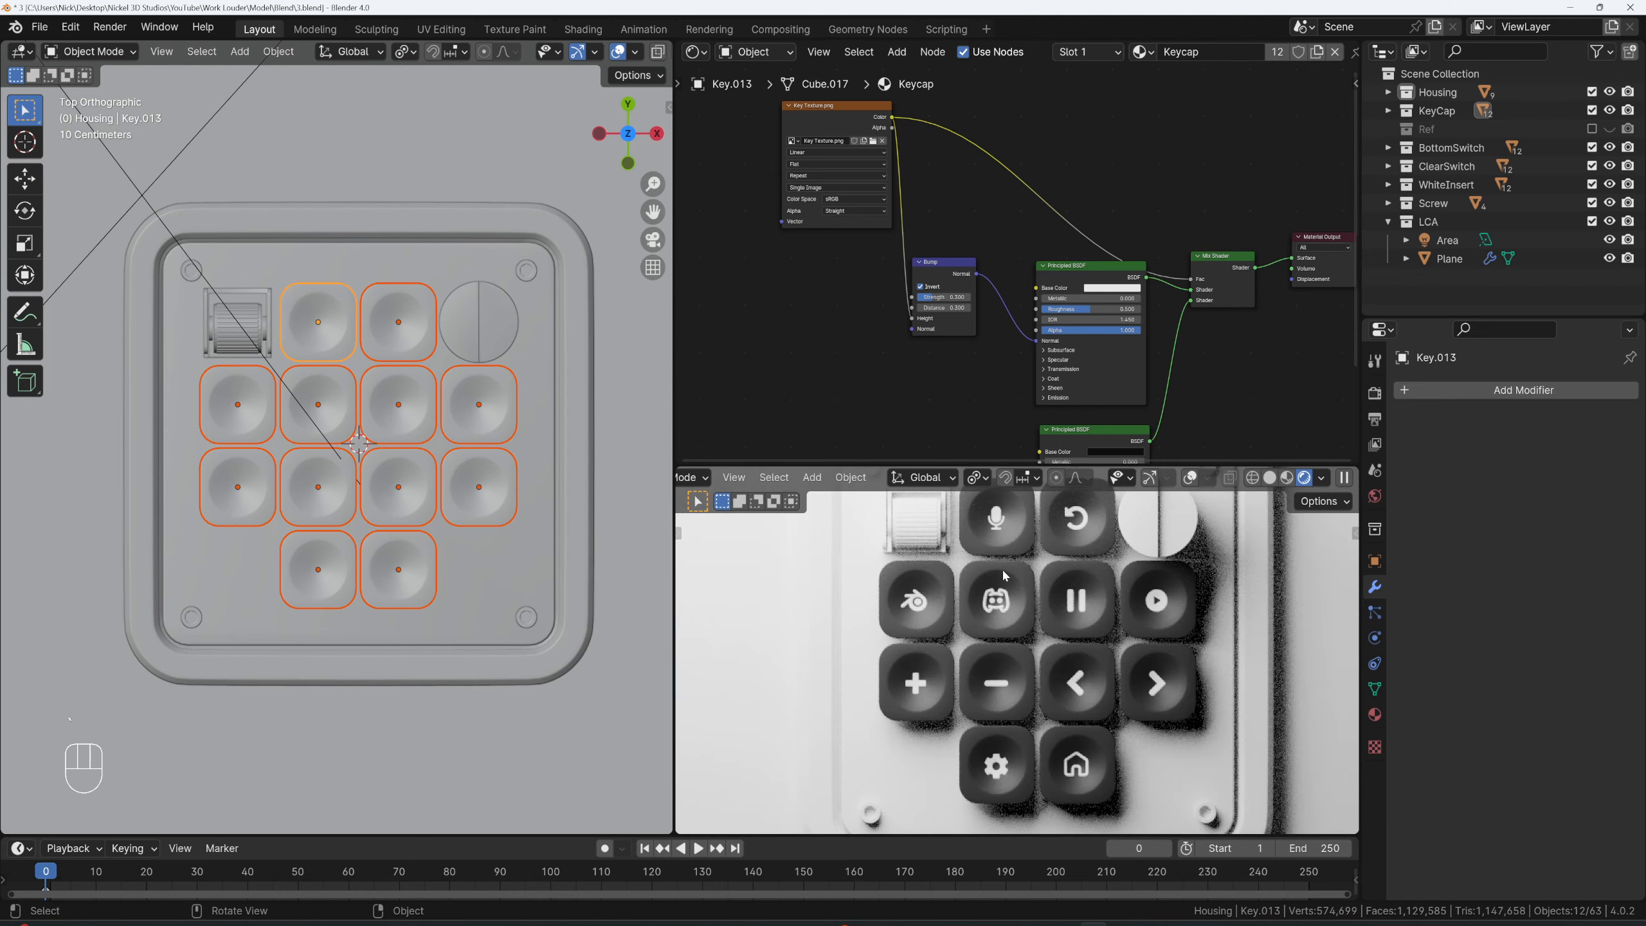
pyautogui.scroll(-2, 1002, 433)
pyautogui.moveTo(1002, 433); pyautogui.dragTo(969, 288, button='middle')
pyautogui.scroll(1, 970, 287)
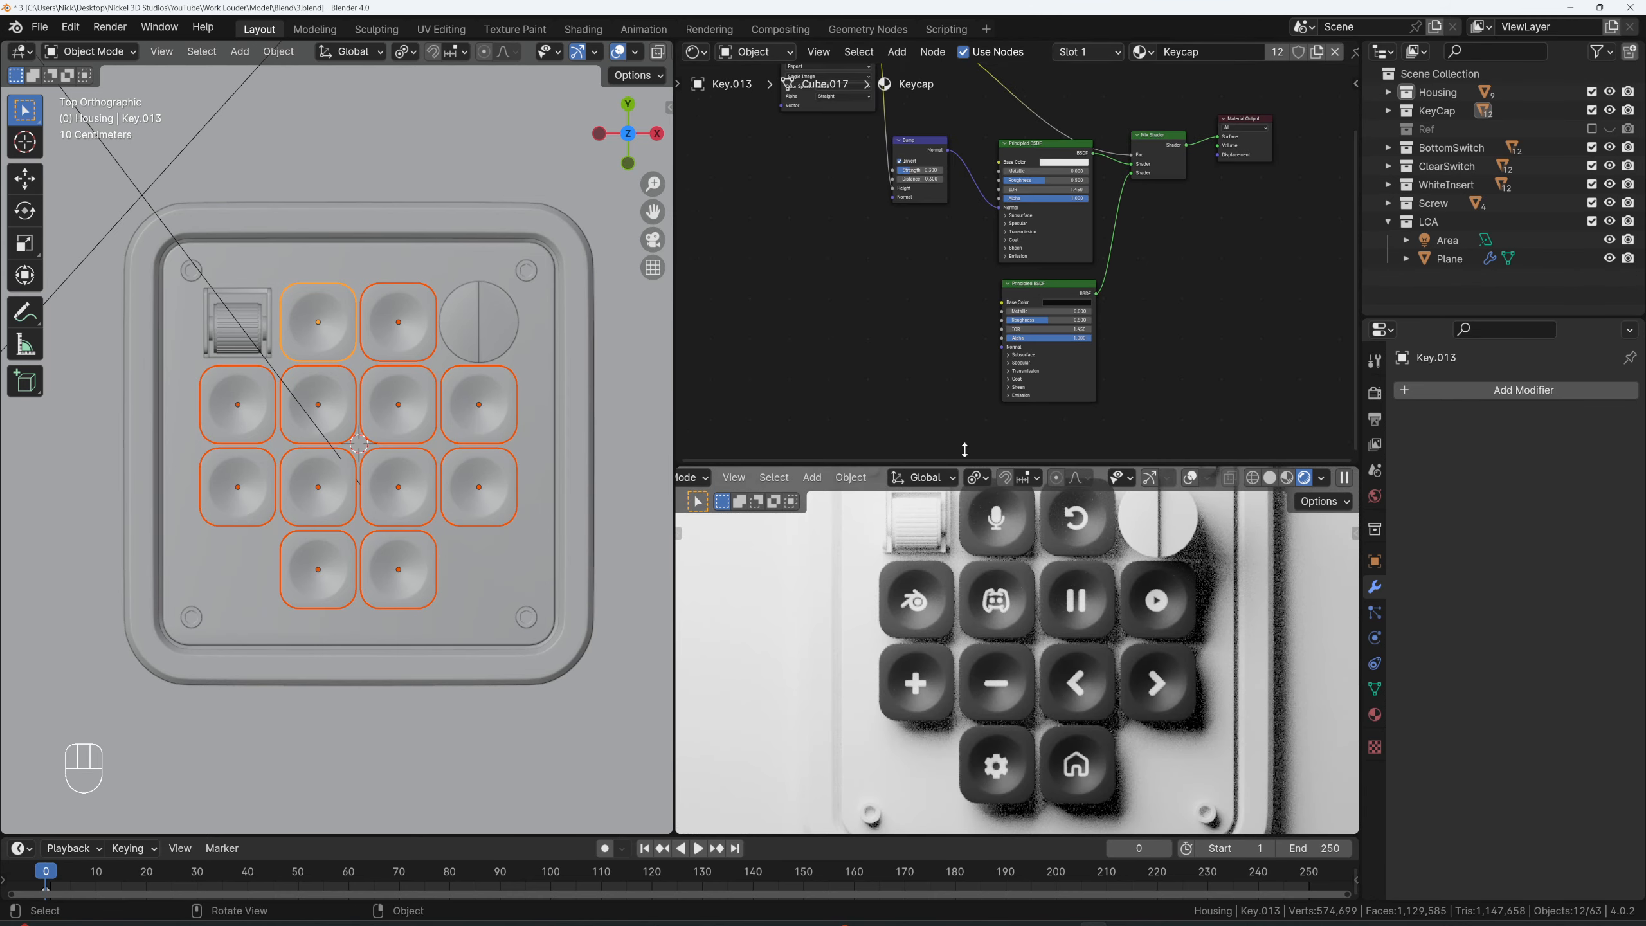
pyautogui.scroll(1, 954, 291)
pyautogui.scroll(5, 1000, 548)
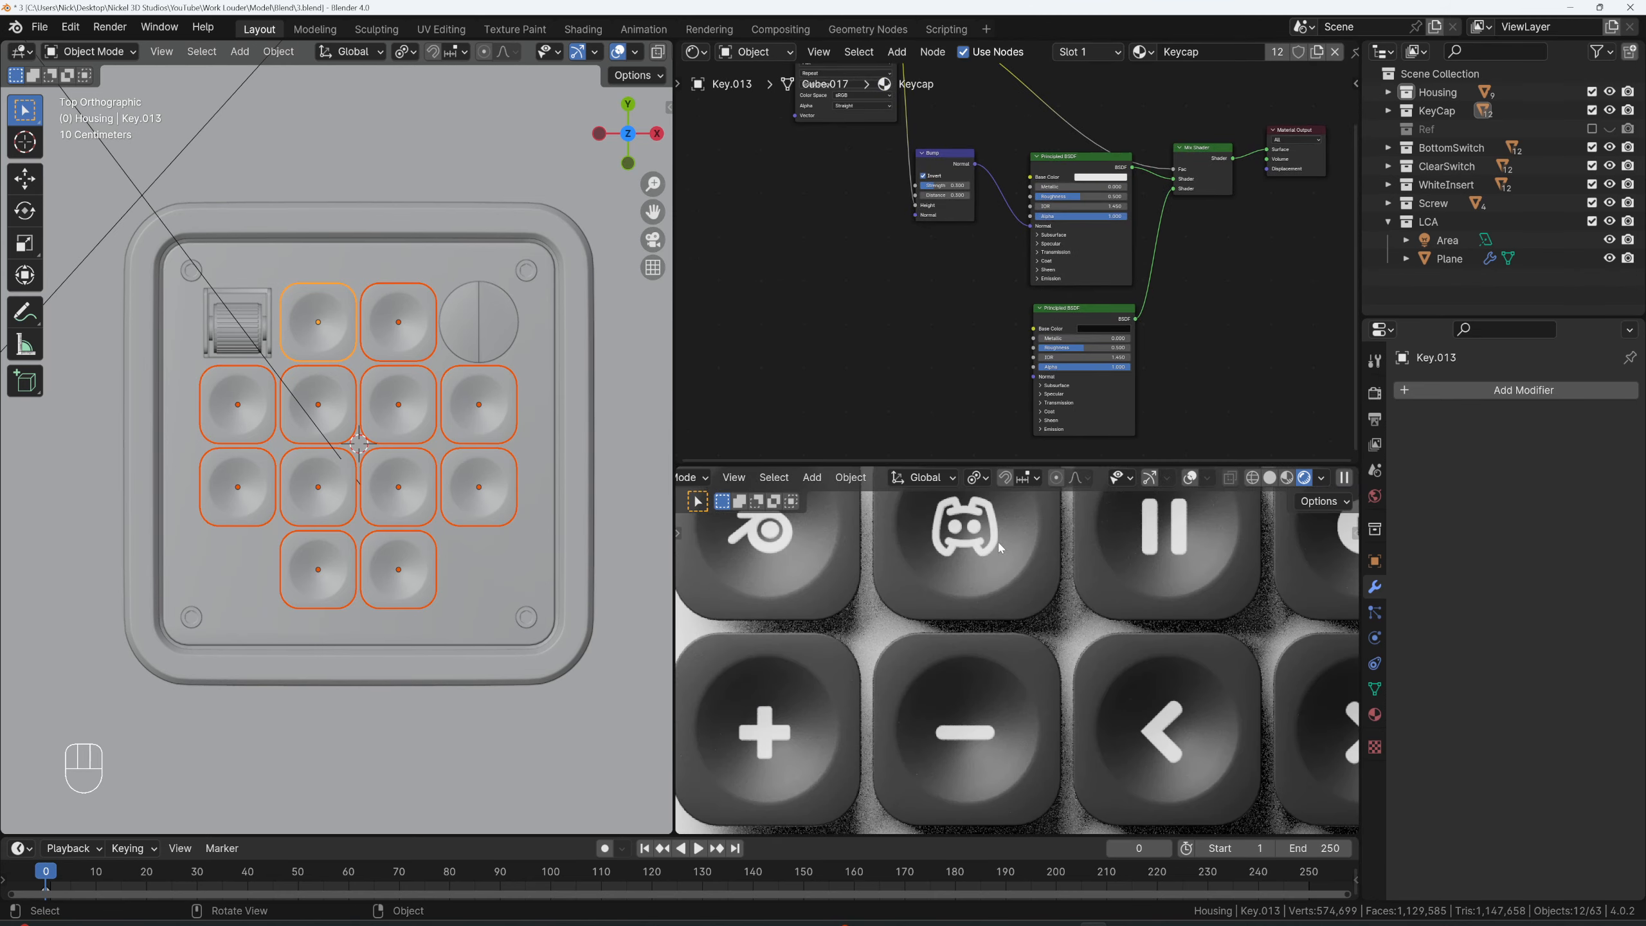
pyautogui.scroll(-4, 1036, 672)
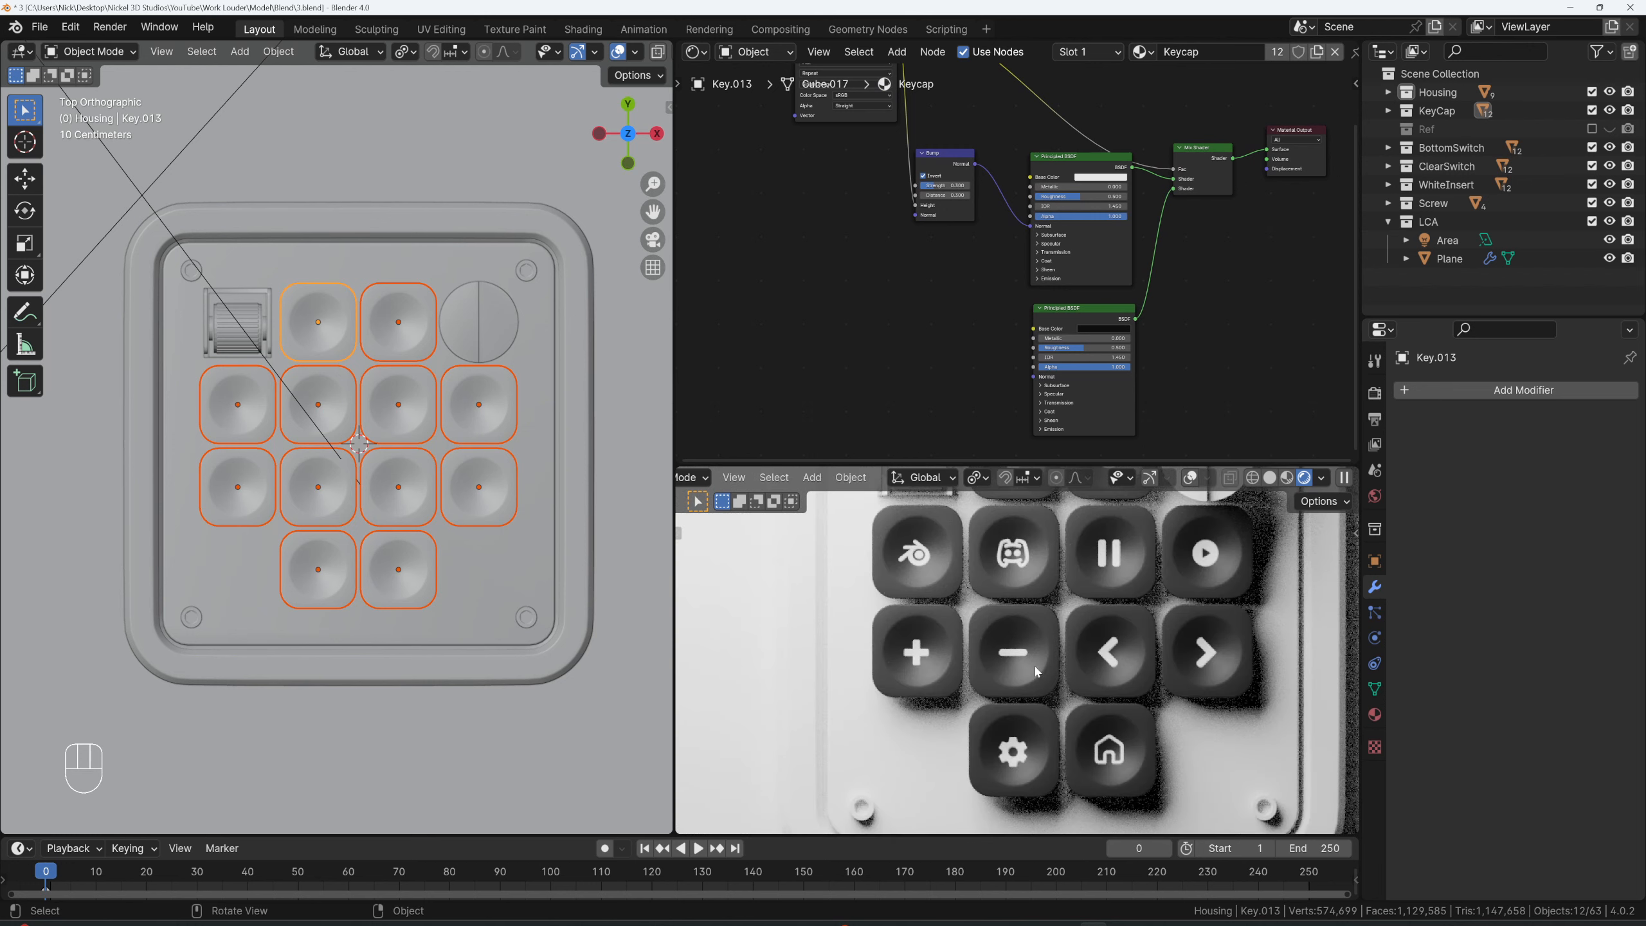
pyautogui.scroll(3, 1037, 285)
# - Add a Texture Coordinate, Mapping and Image Texture setup to the lower black Principled BSDF
pyautogui.click(1052, 344)
pyautogui.scroll(-2, 998, 329)
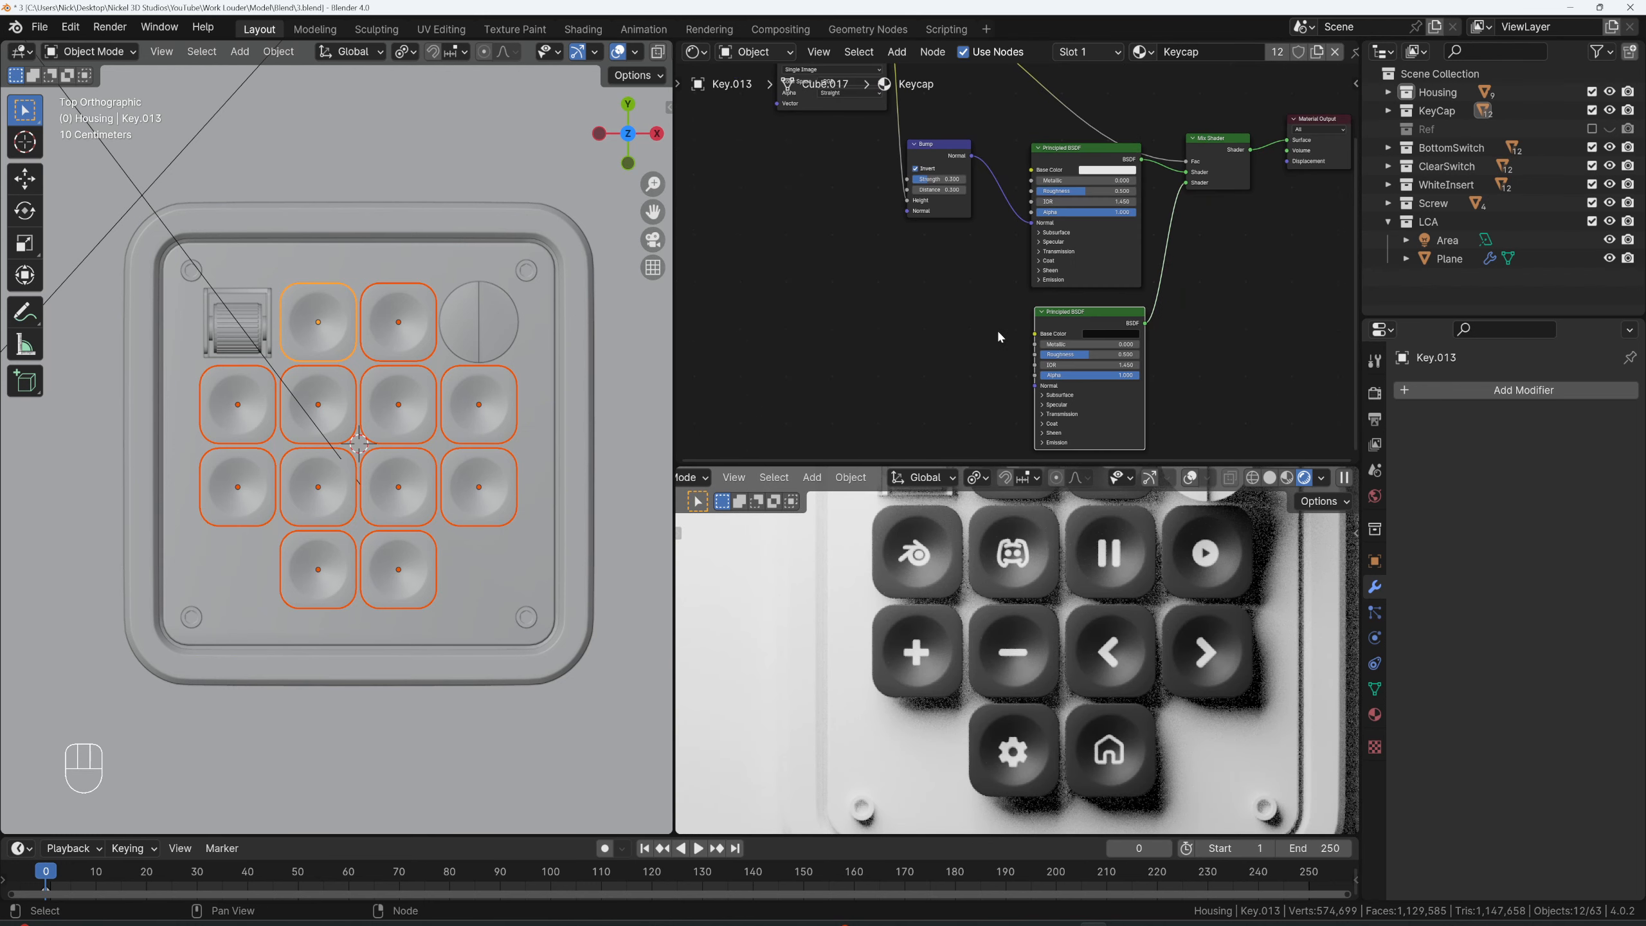
pyautogui.keyDown('shift'); pyautogui.moveTo(996, 329); pyautogui.dragTo(1018, 204, button='middle'); pyautogui.keyUp('shift')
pyautogui.scroll(1, 1018, 276)
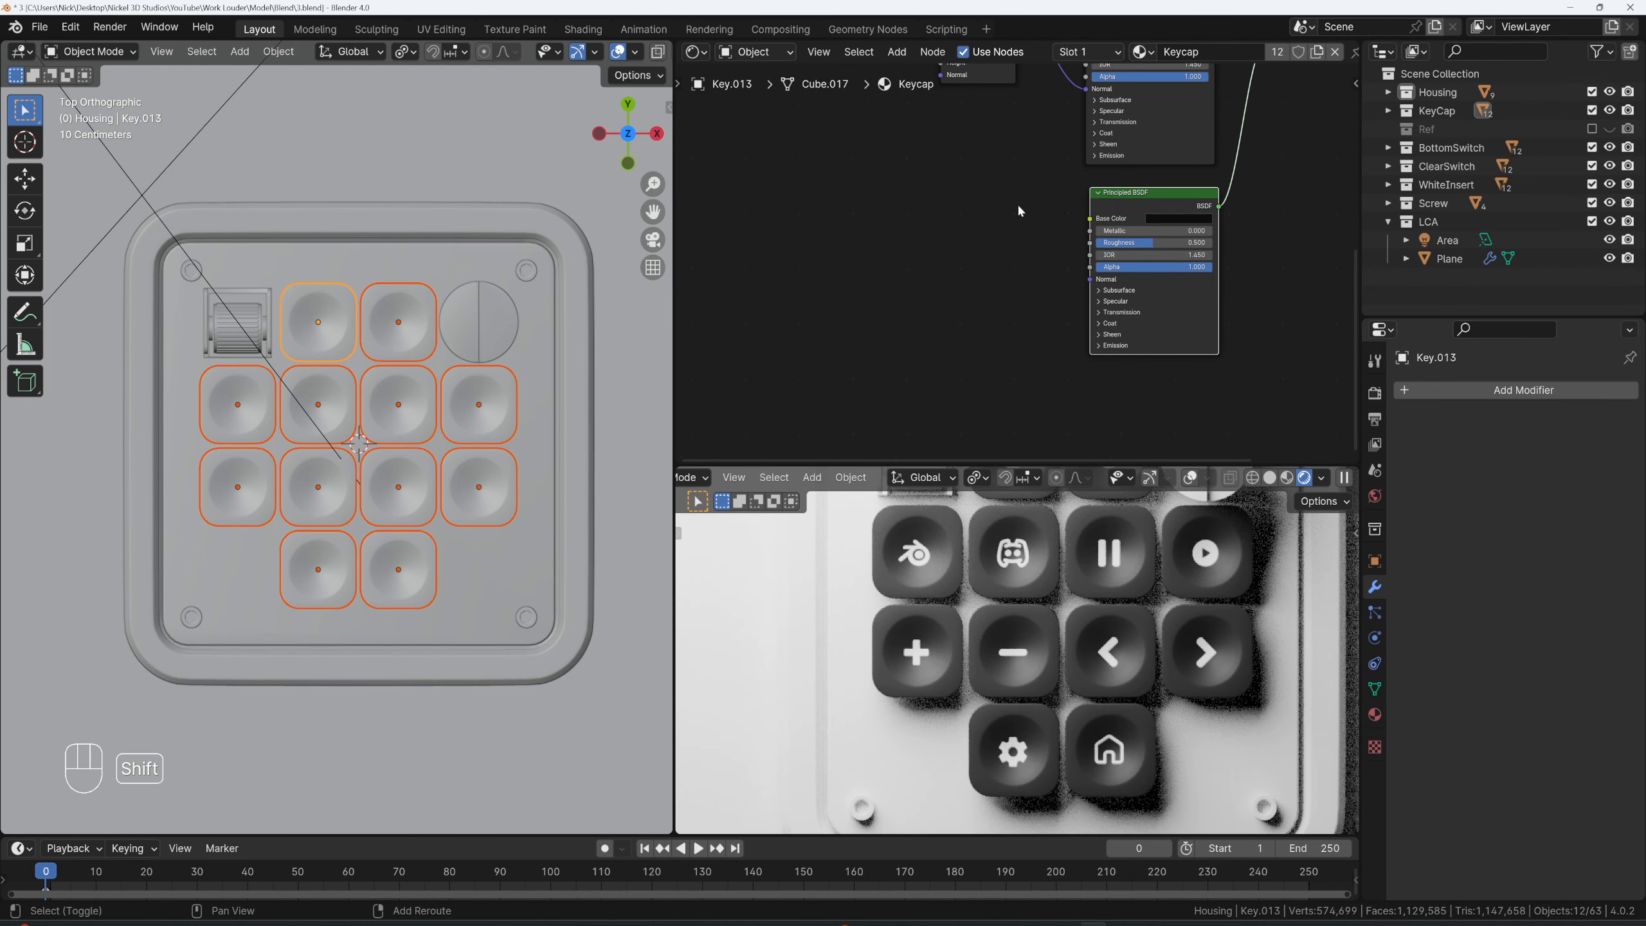
pyautogui.click(1122, 206)
pyautogui.hotkey('ctrl', 't')
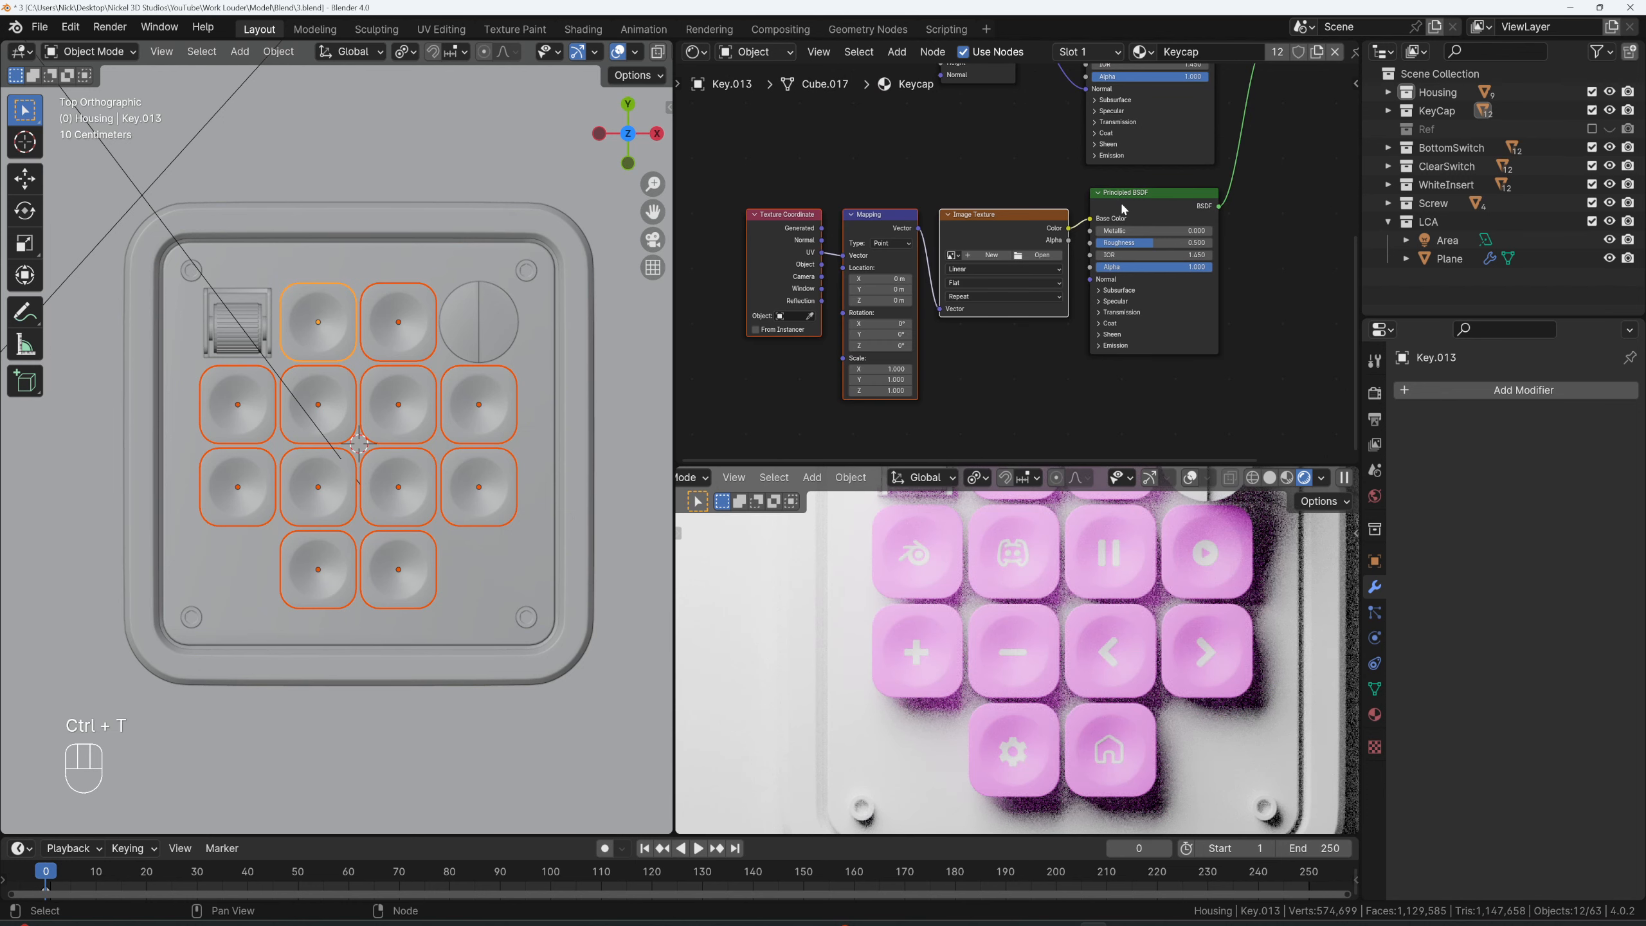
# - Delete the empty Image Texture node, keeping the Texture Coordinate and Mapping nodes
pyautogui.click(87, 29)
pyautogui.click(792, 378)
pyautogui.scroll(1, 1053, 328)
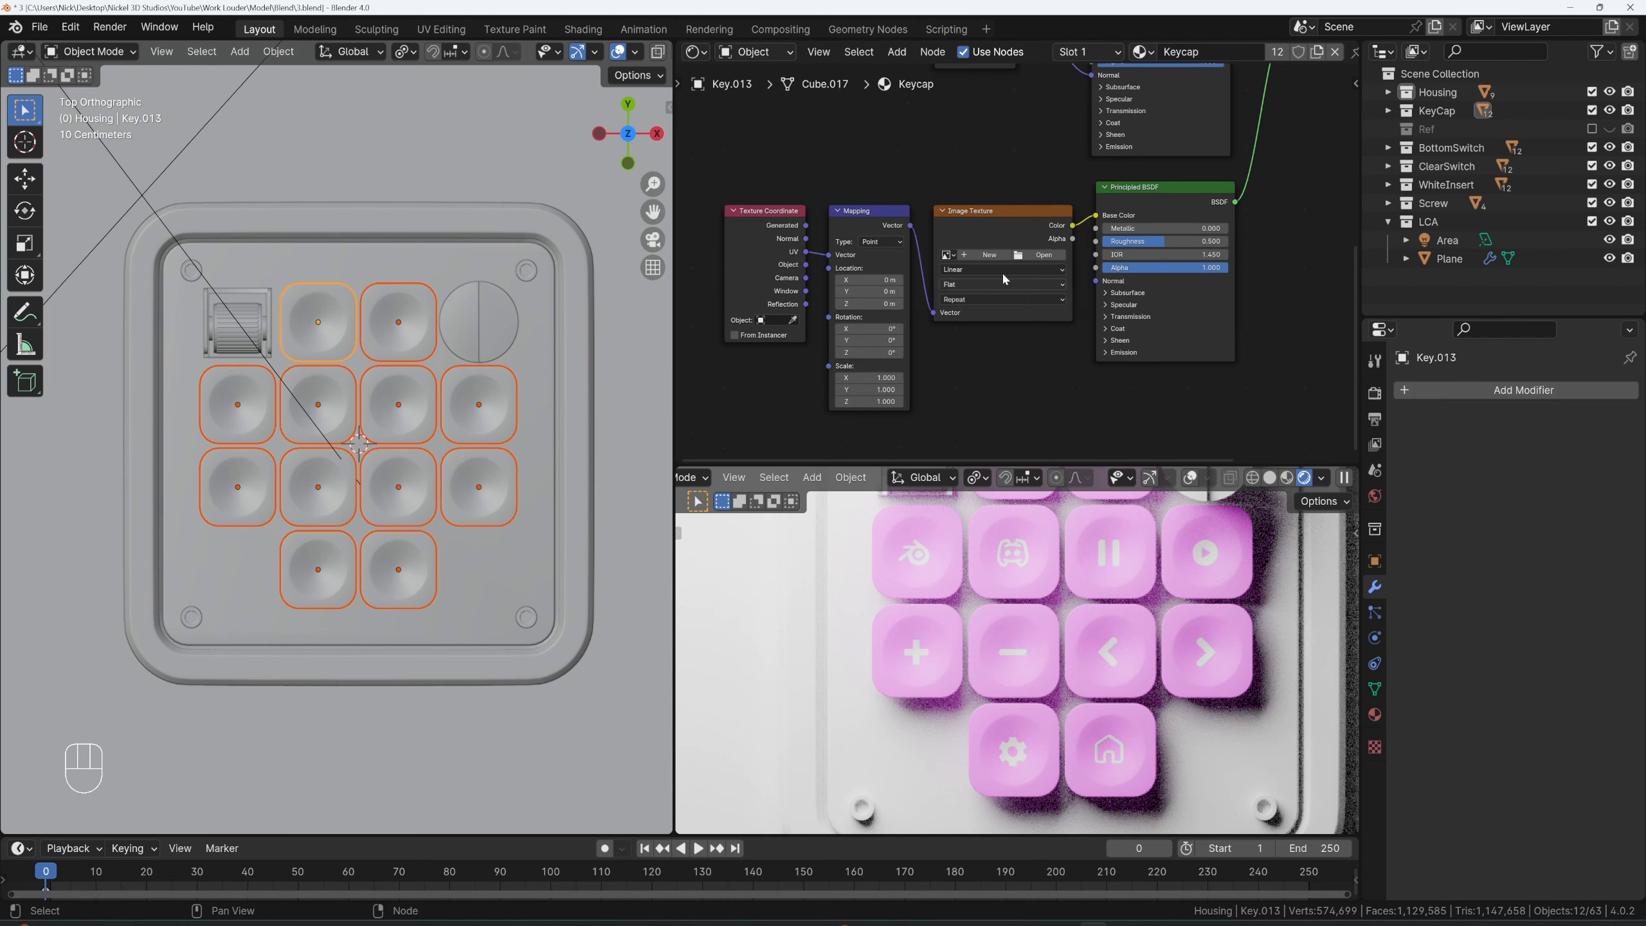
pyautogui.click(958, 235)
pyautogui.press('x')
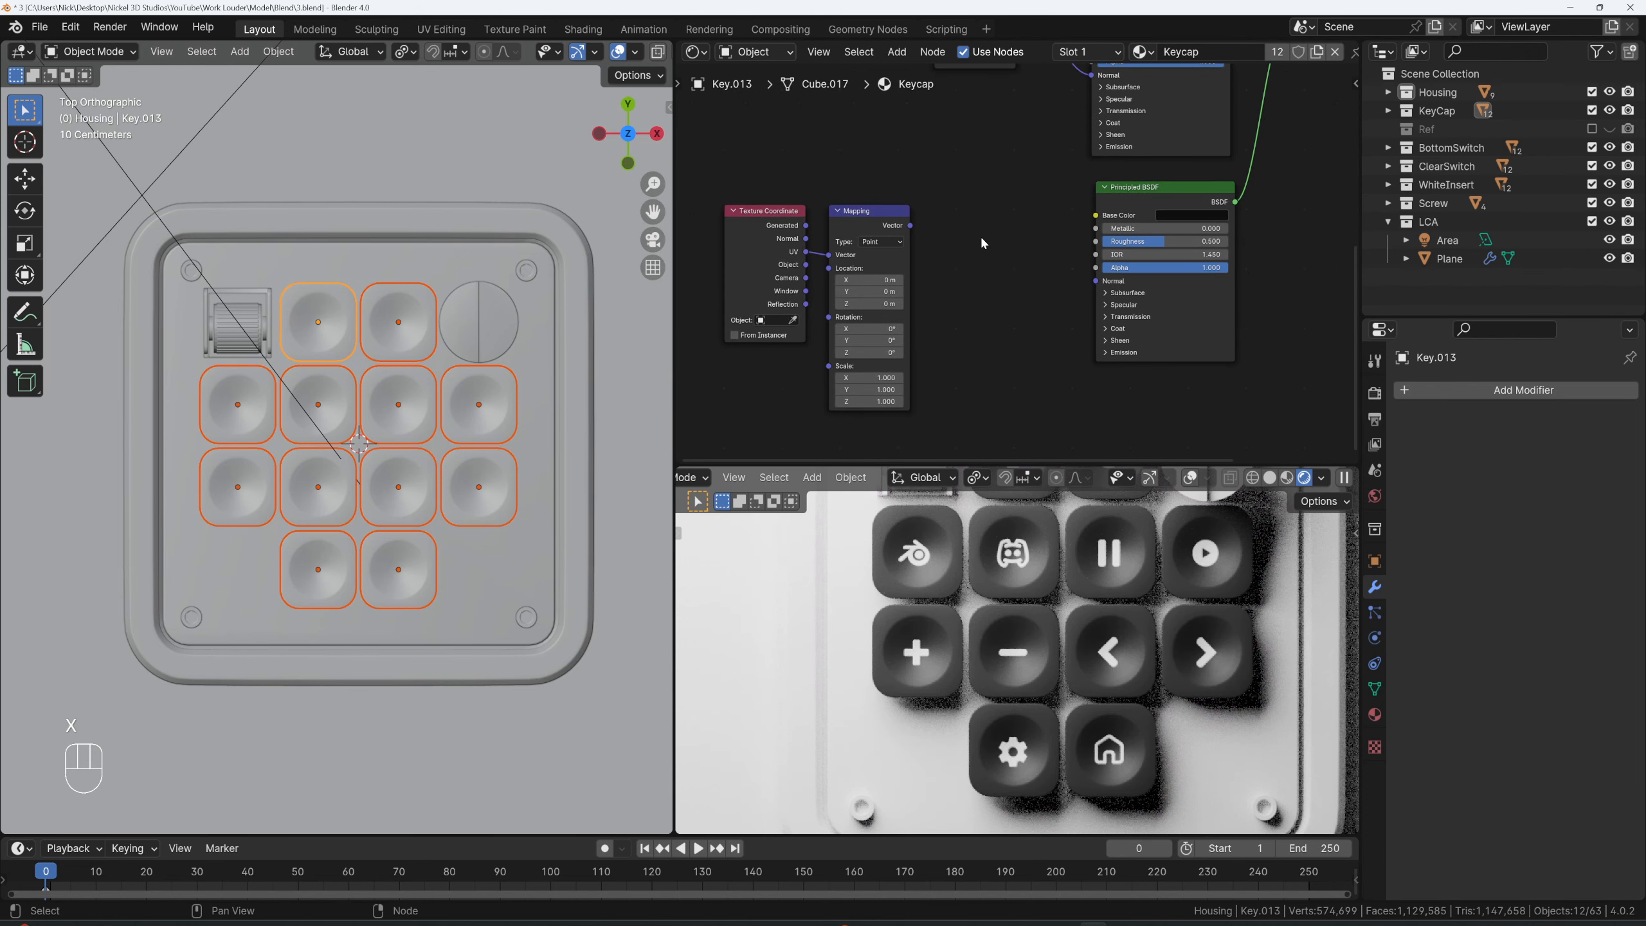
# - Add a Noise Texture node between the Mapping node and the lower Principled BSDF
pyautogui.hotkey('shift', 'a')
pyautogui.write('noise')
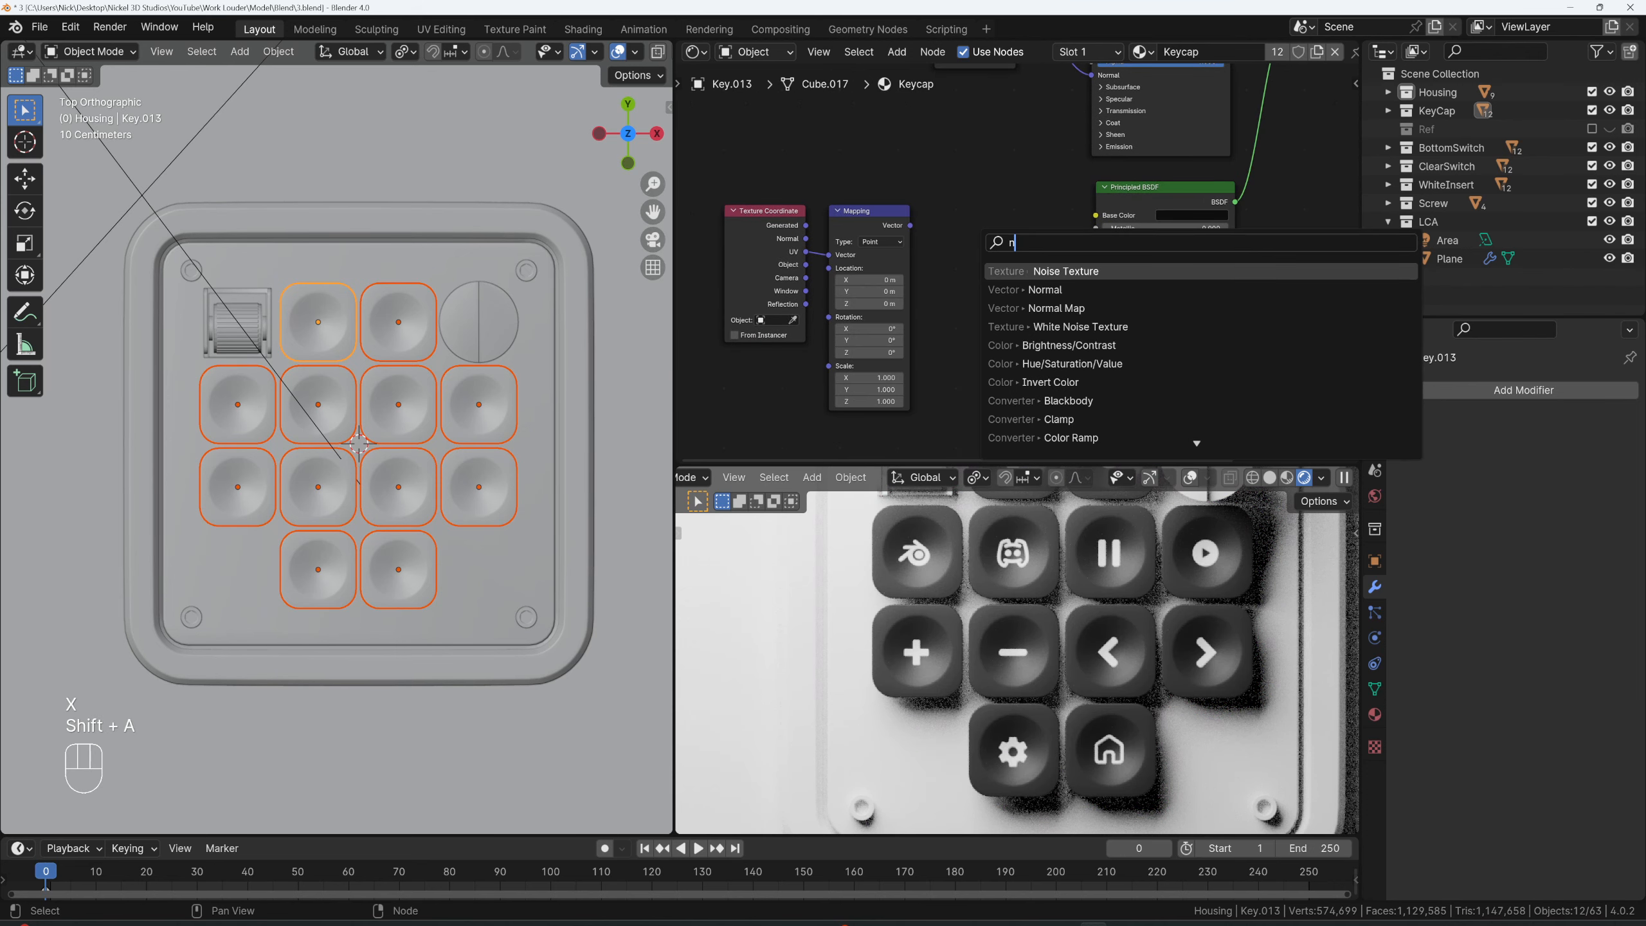
pyautogui.press('Return')
pyautogui.click(943, 208)
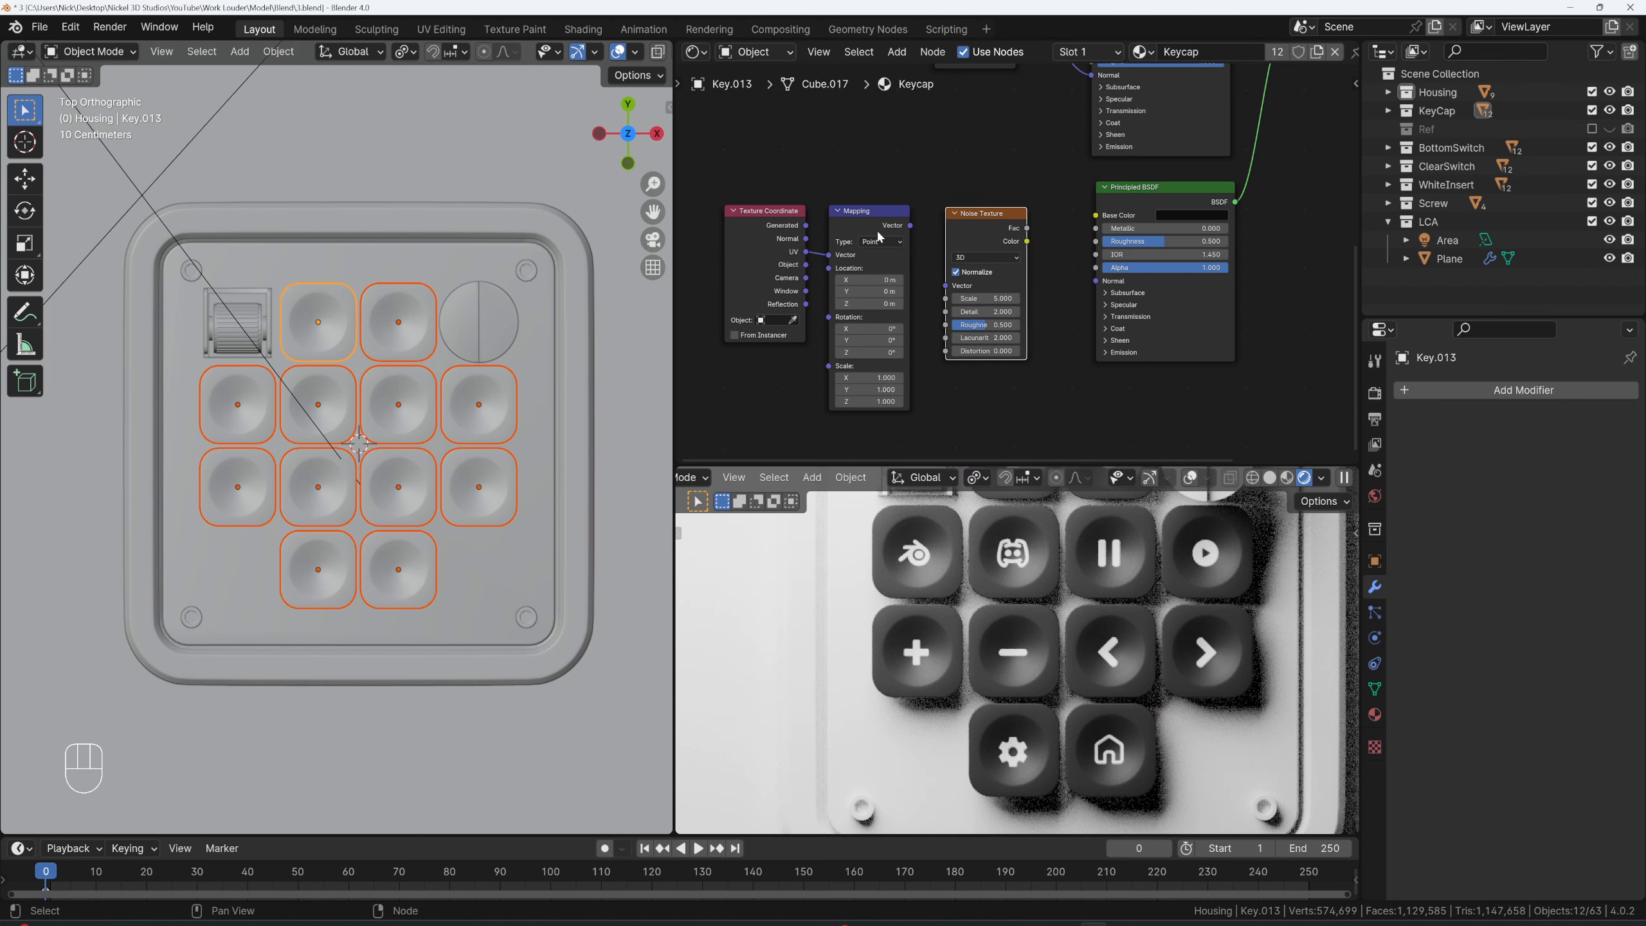
# - Connect the Object texture coordinates to the Mapping node's vector input and the Mapping output to the Noise Texture's vector input
pyautogui.moveTo(807, 264); pyautogui.dragTo(828, 255)
pyautogui.moveTo(910, 225); pyautogui.dragTo(950, 292)
pyautogui.scroll(-2, 833, 194)
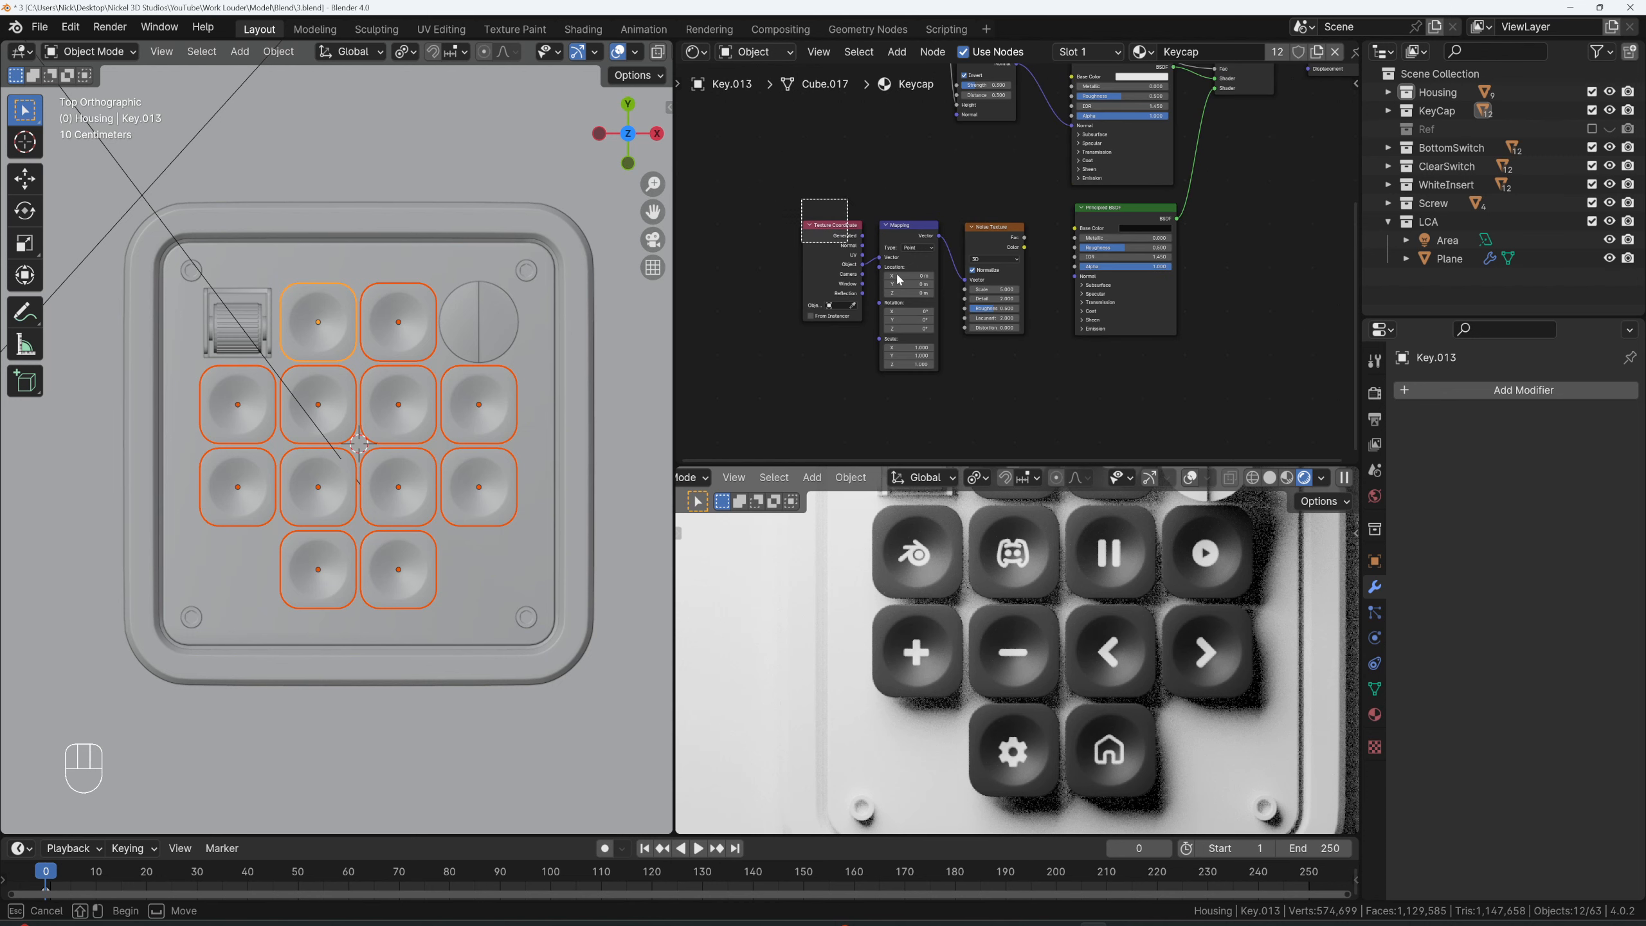
# - Add a Bump node driven by the Noise Texture's Fac as height and connect it to the lower Principled BSDF's normal
pyautogui.moveTo(985, 233); pyautogui.dragTo(992, 305)
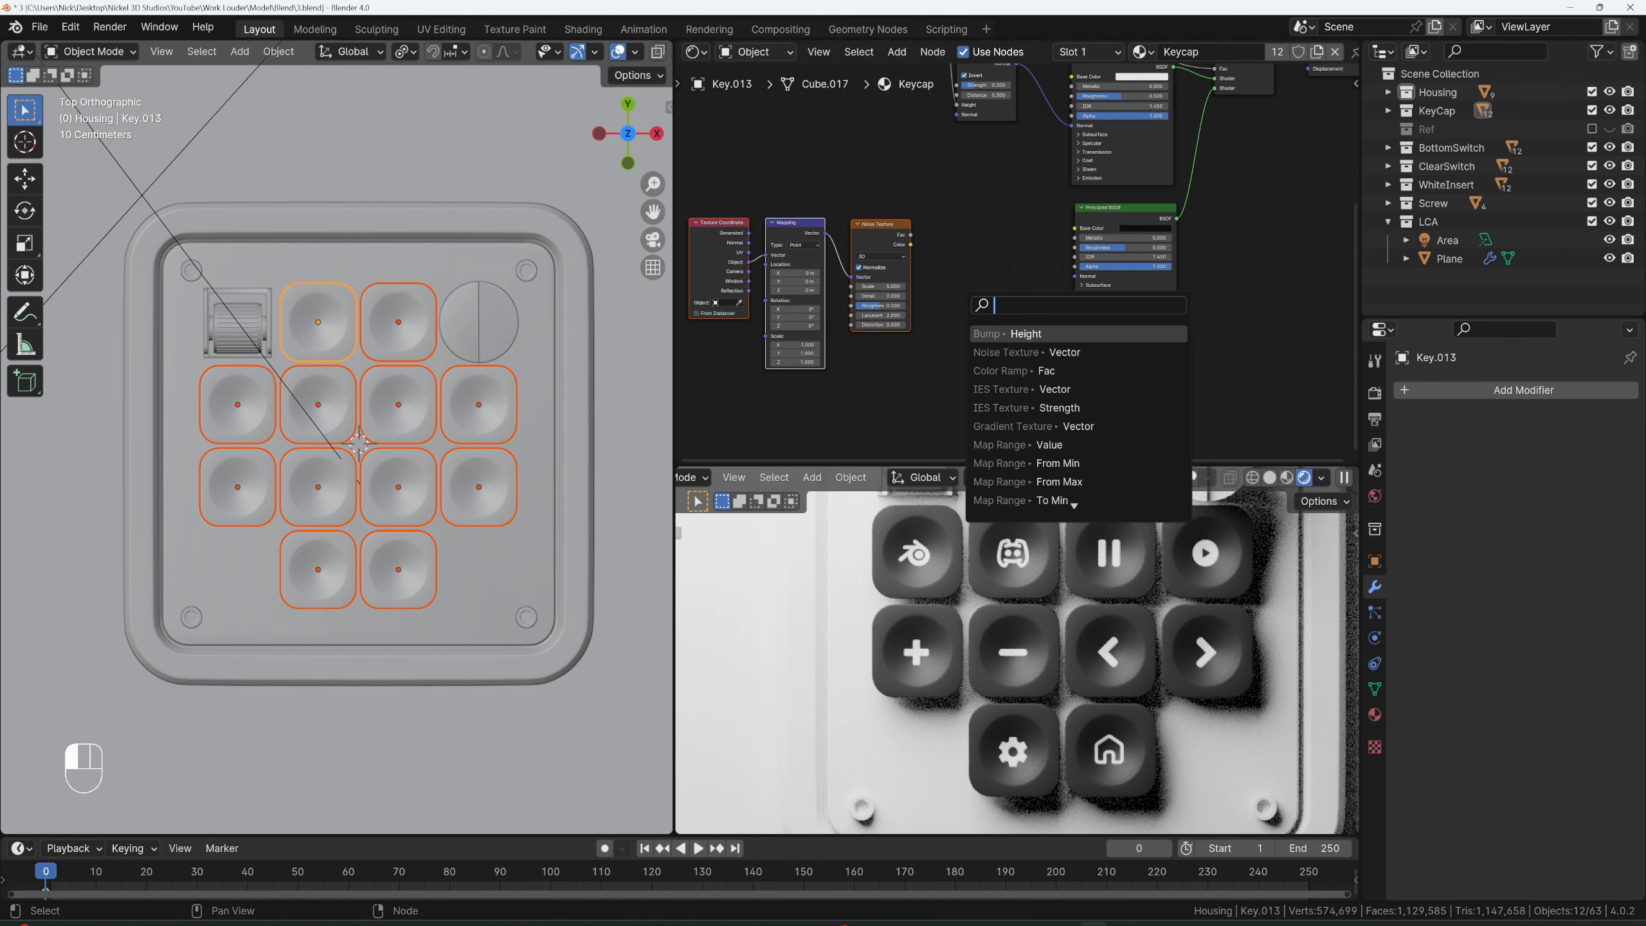
pyautogui.press('Return')
pyautogui.click(1021, 272)
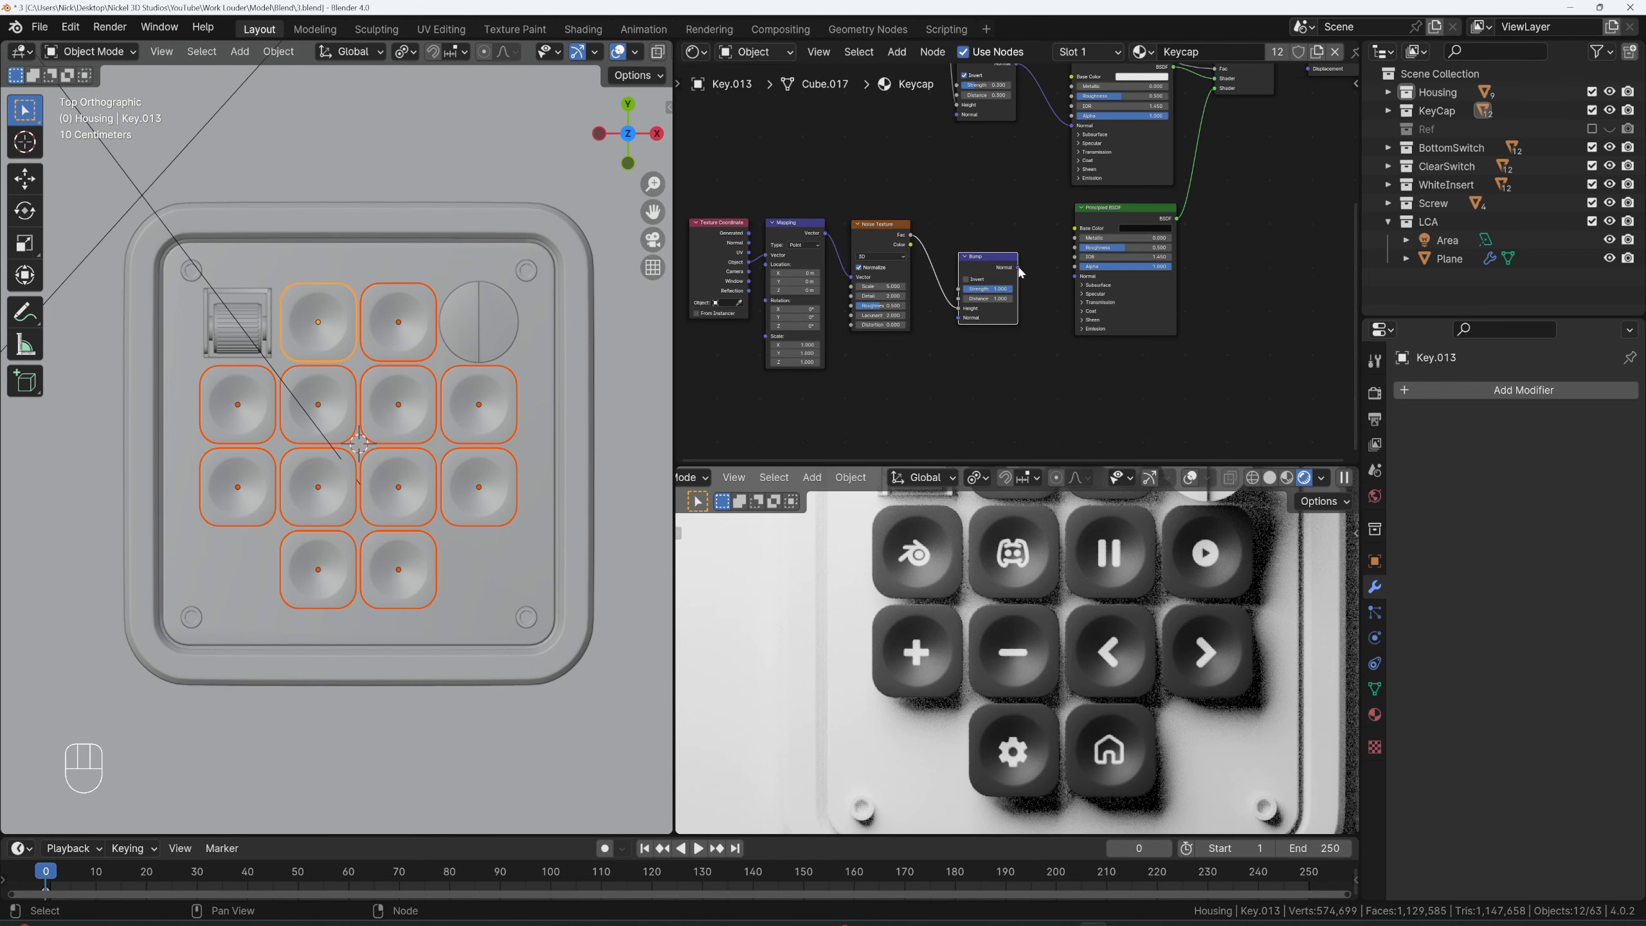
pyautogui.moveTo(1018, 267); pyautogui.dragTo(1076, 276)
pyautogui.scroll(2, 1029, 628)
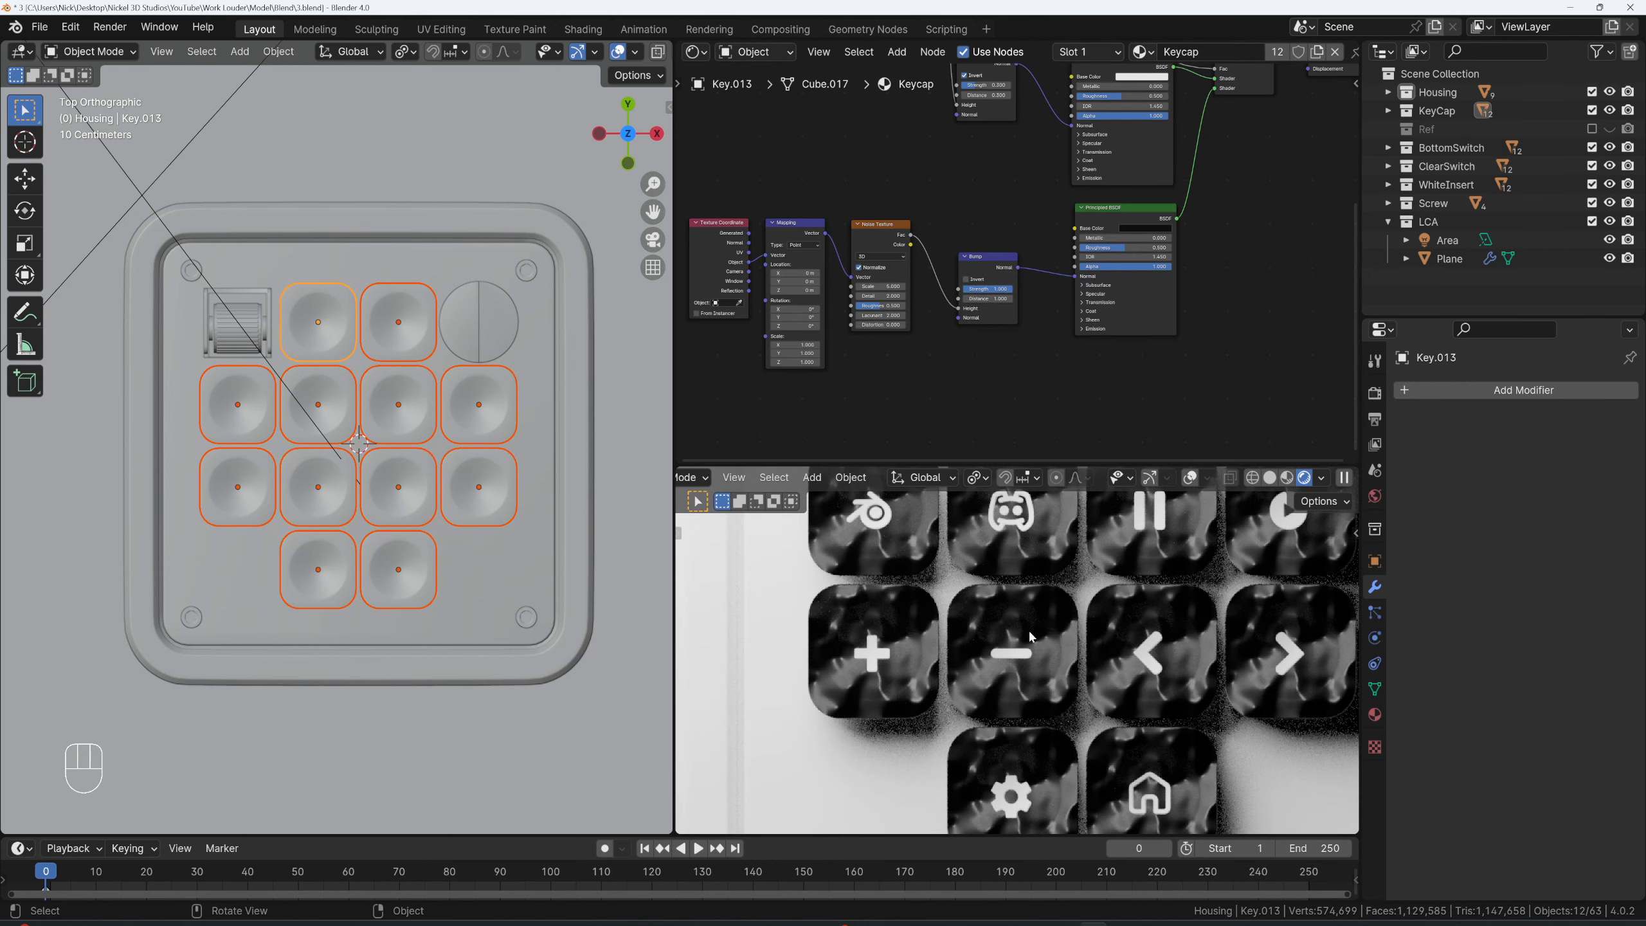
# - Set the Noise Texture's scale to 500
pyautogui.scroll(1, 894, 313)
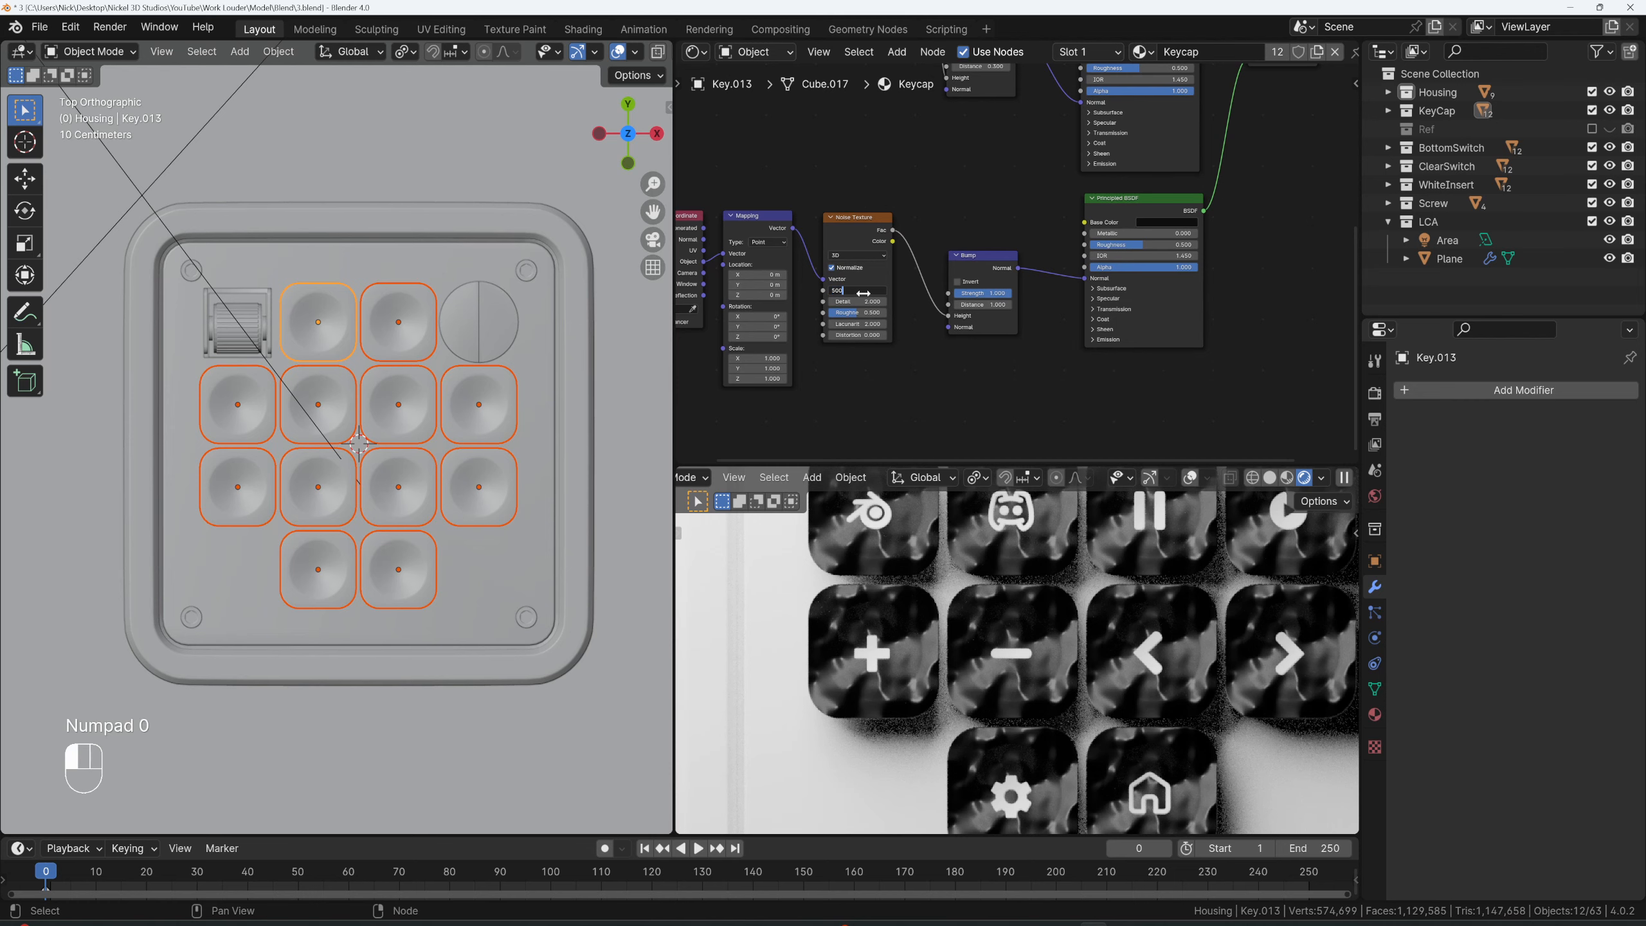
pyautogui.press('Return')
pyautogui.scroll(2, 1050, 605)
pyautogui.scroll(1, 978, 312)
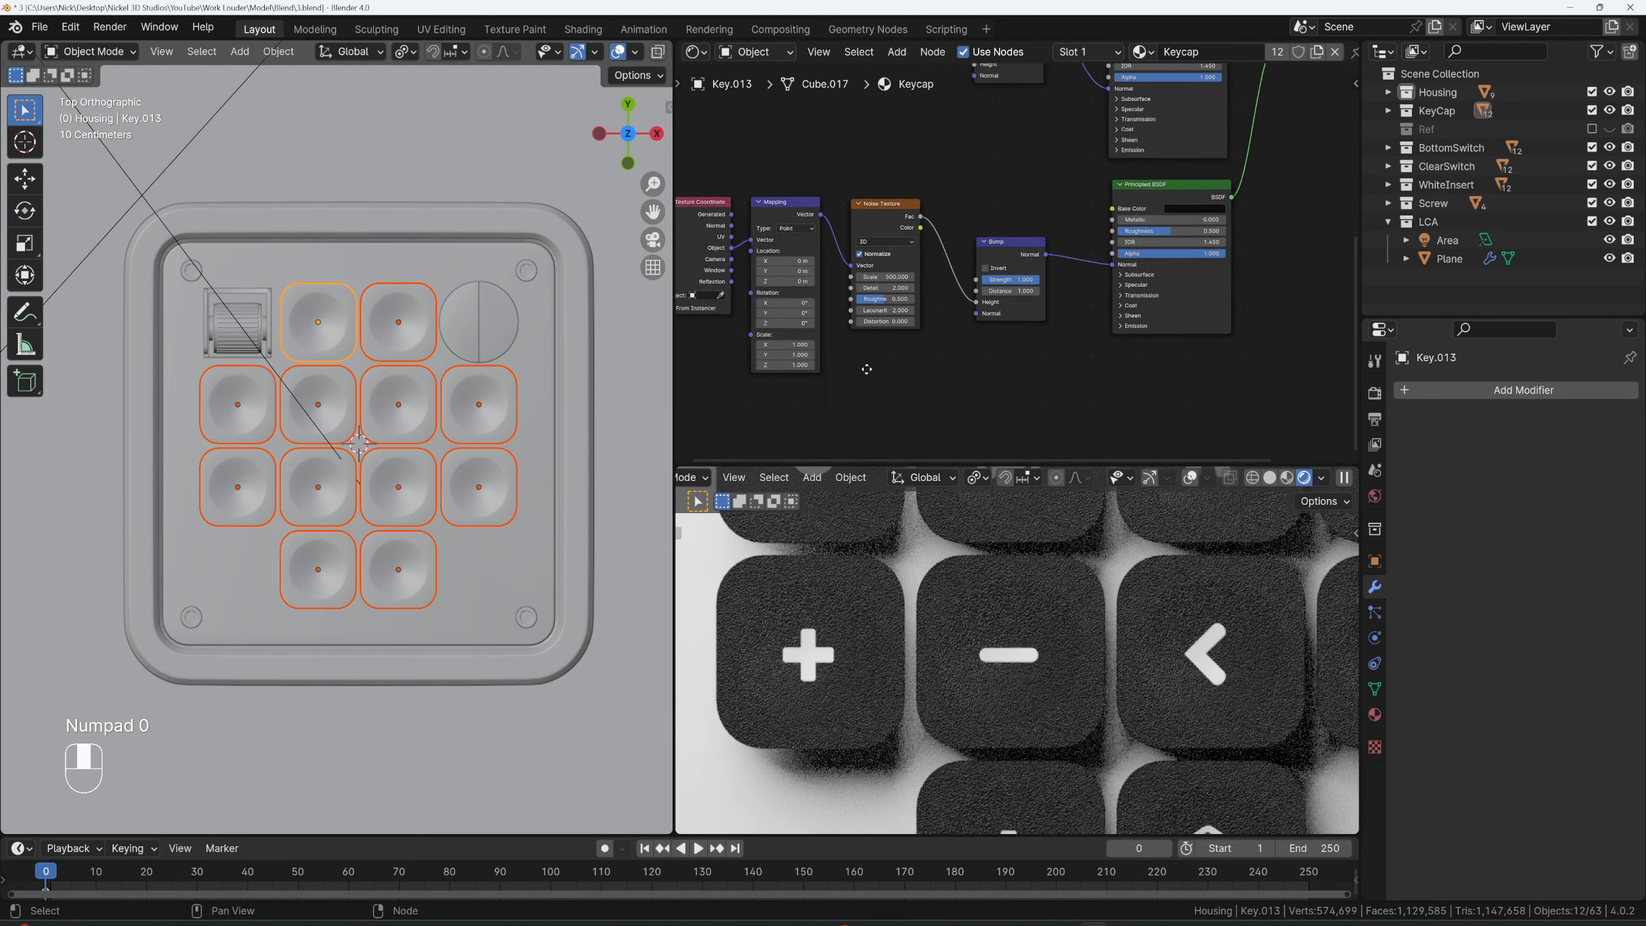
# - Set the strength of the noise-driven Bump node to 0.3
pyautogui.click(1058, 265)
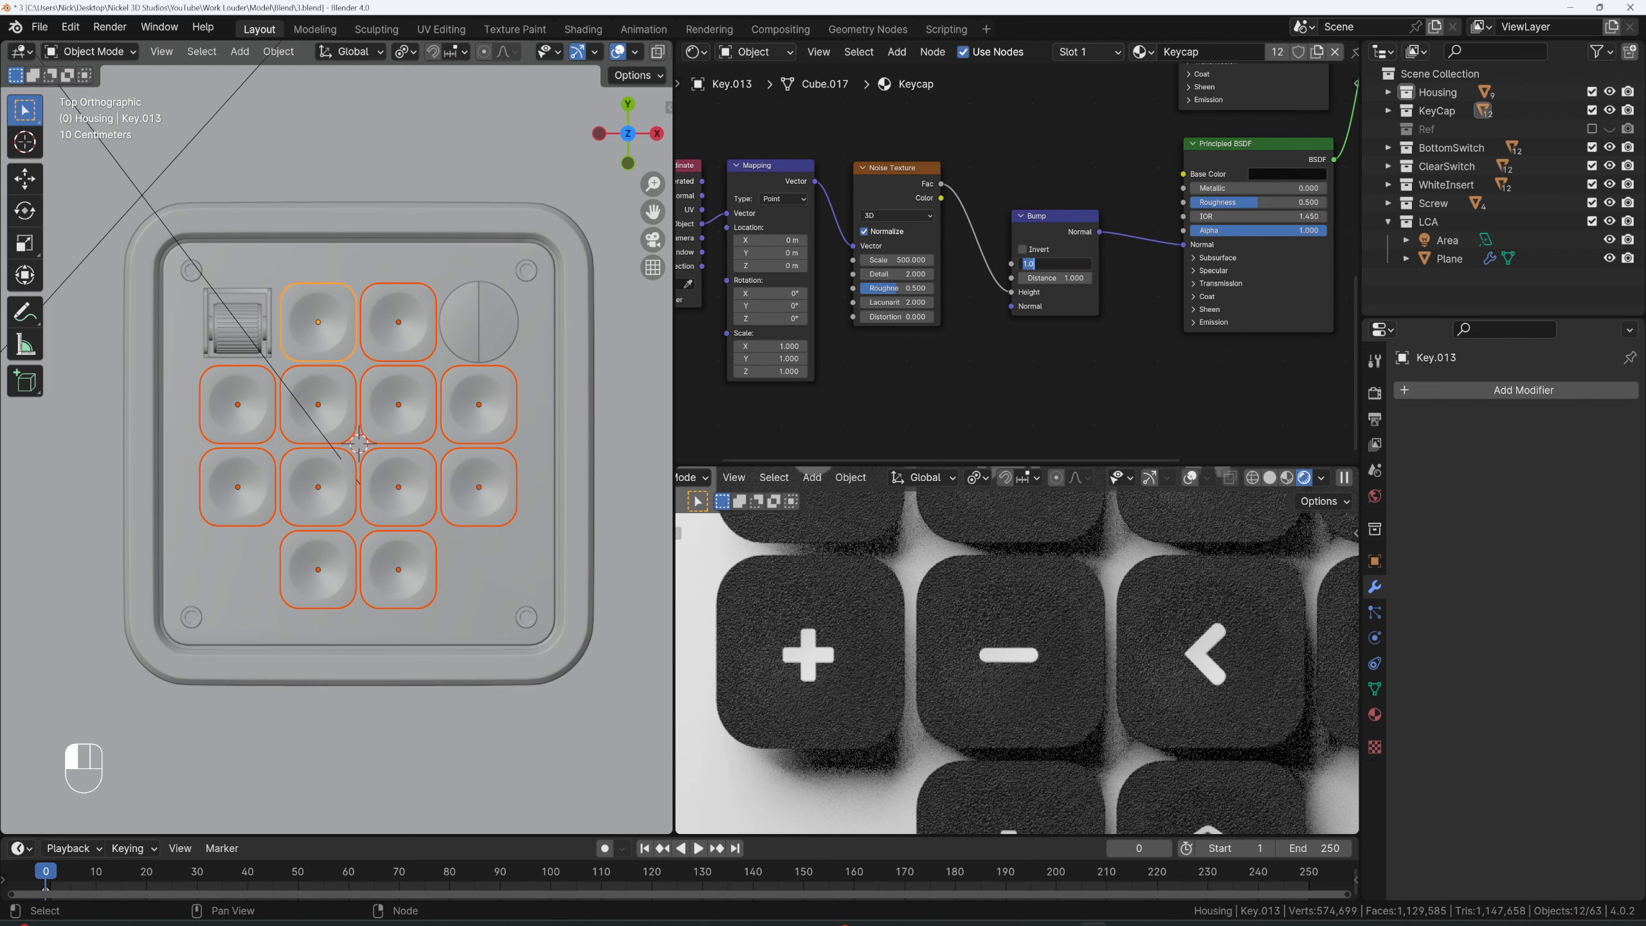
pyautogui.write('.3')
pyautogui.press('Return')
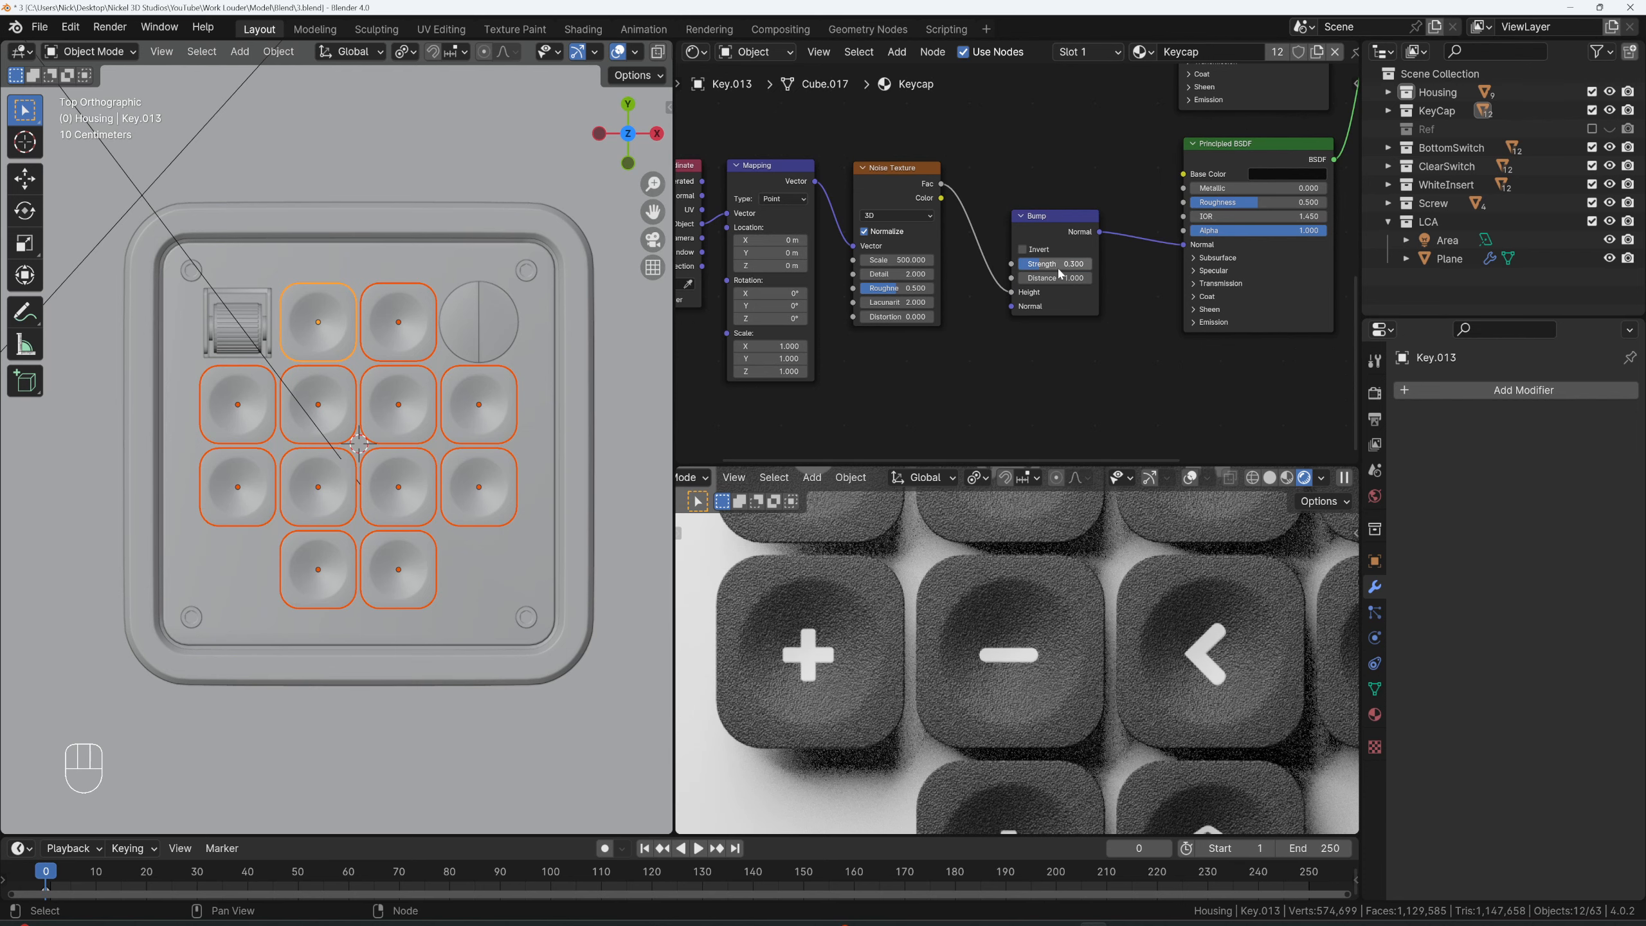
# - Set both the strength and the distance of the noise-driven Bump node to 0.1
pyautogui.scroll(1, 1059, 266)
pyautogui.click(1059, 265)
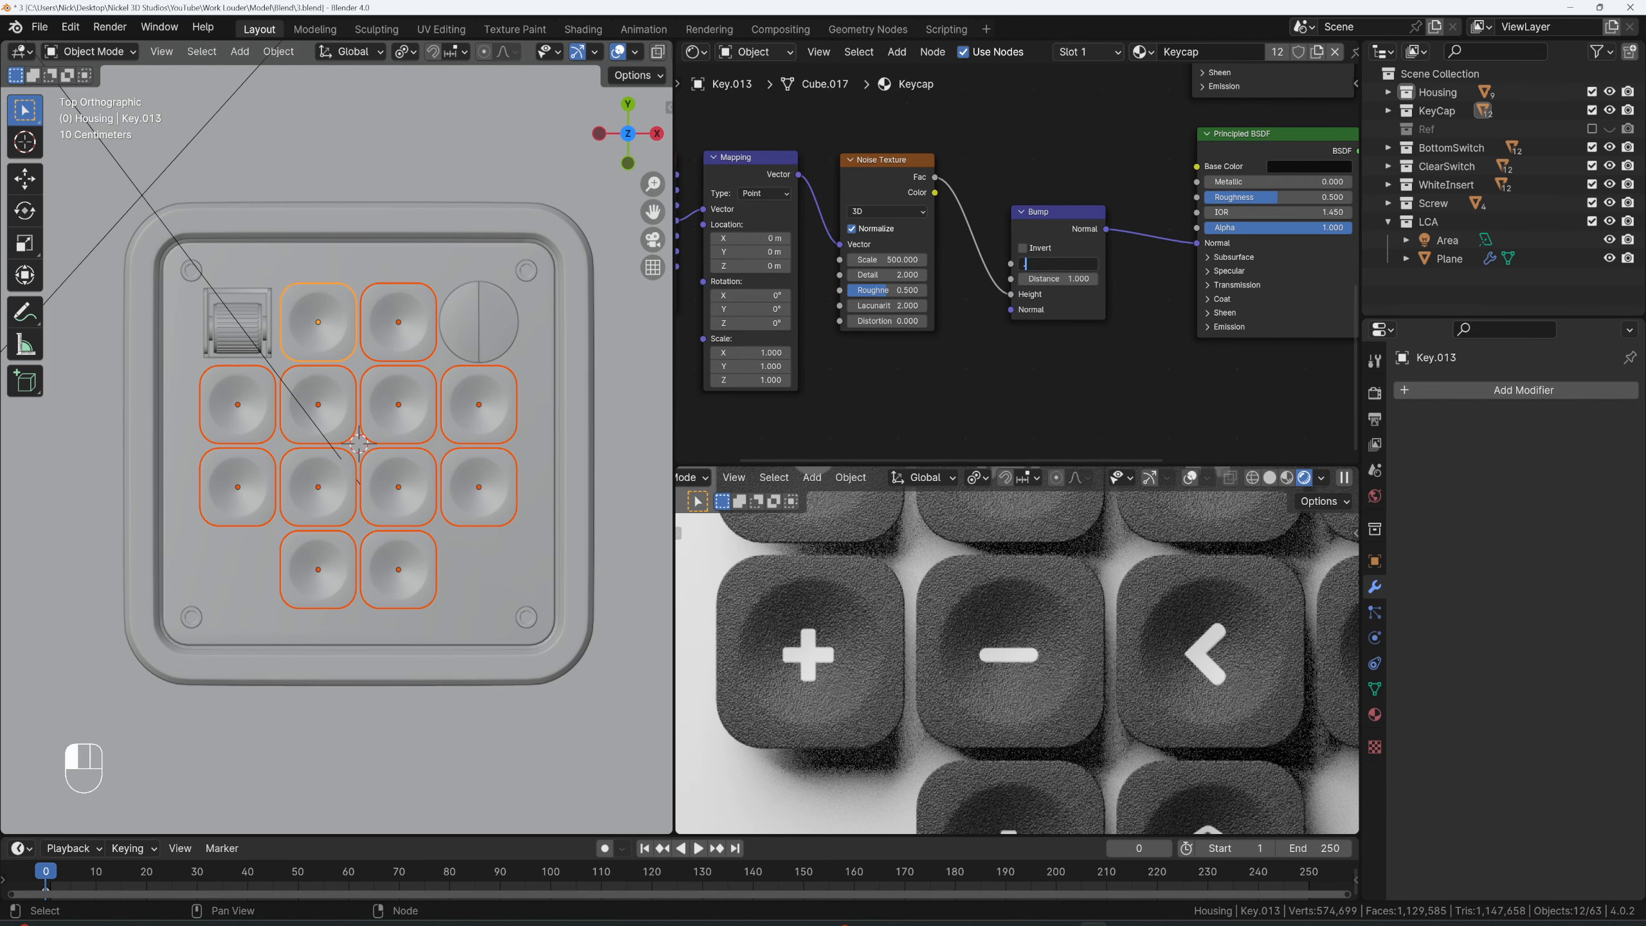
pyautogui.write('.1')
pyautogui.press('Return')
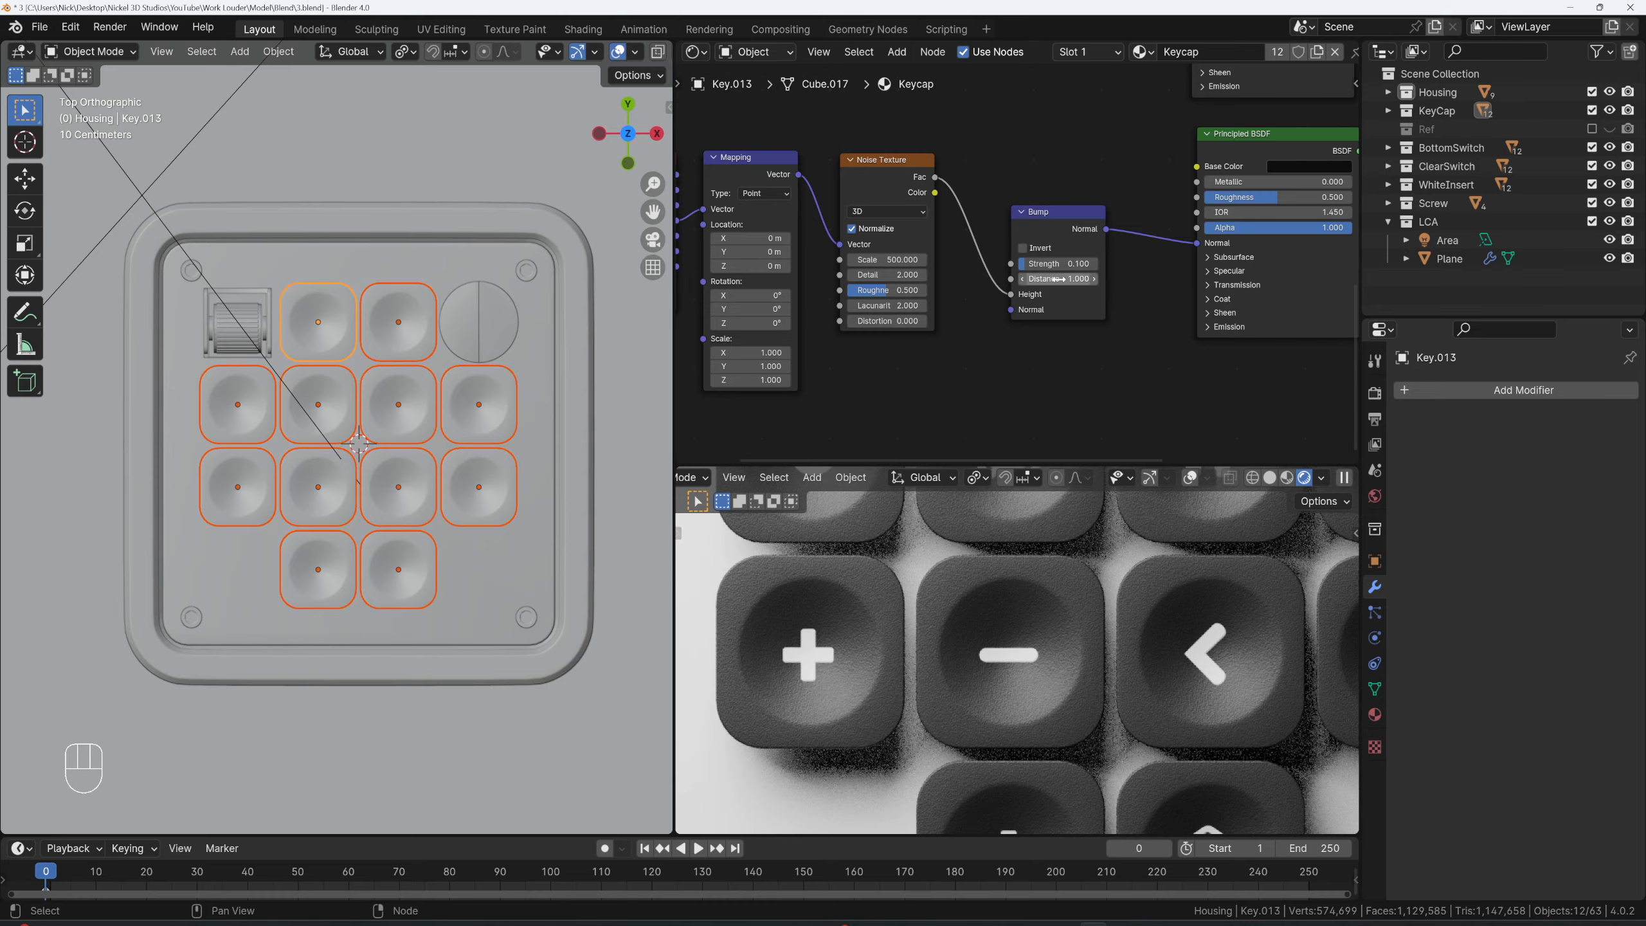
pyautogui.click(1059, 279)
pyautogui.press('Return')
pyautogui.moveTo(1049, 620); pyautogui.dragTo(1134, 578, button='middle')
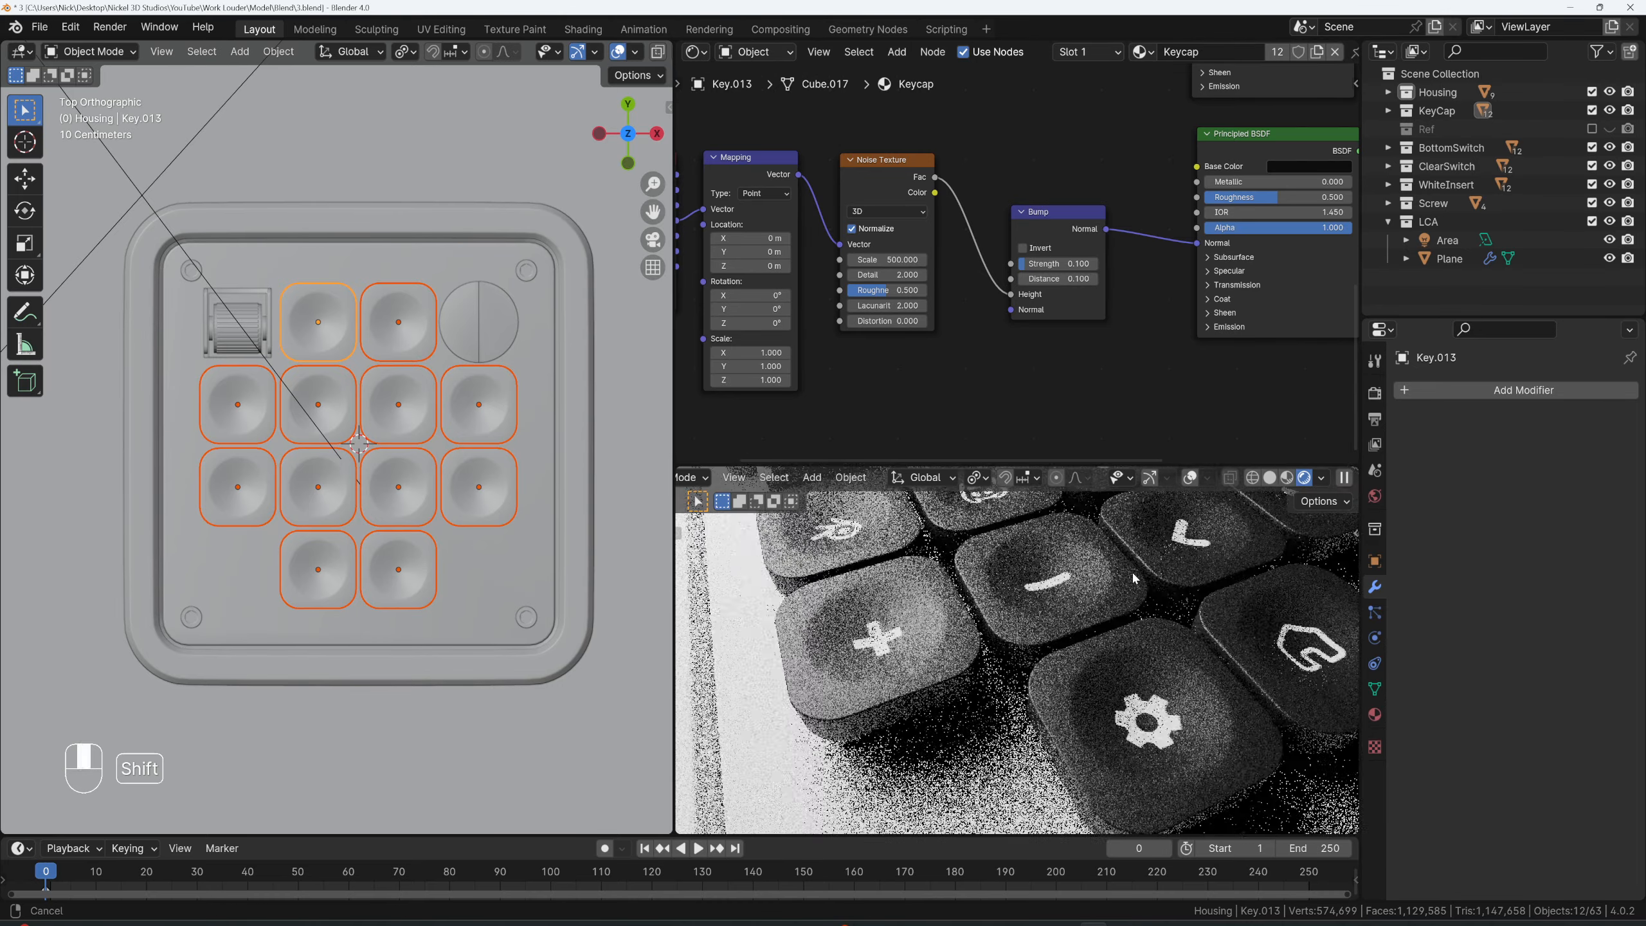
# - Lower the roughness of the black Principled BSDF to 0.294
pyautogui.scroll(1, 1132, 573)
pyautogui.moveTo(1047, 374); pyautogui.dragTo(951, 375, button='middle')
pyautogui.moveTo(1077, 341); pyautogui.dragTo(1054, 356, button='middle')
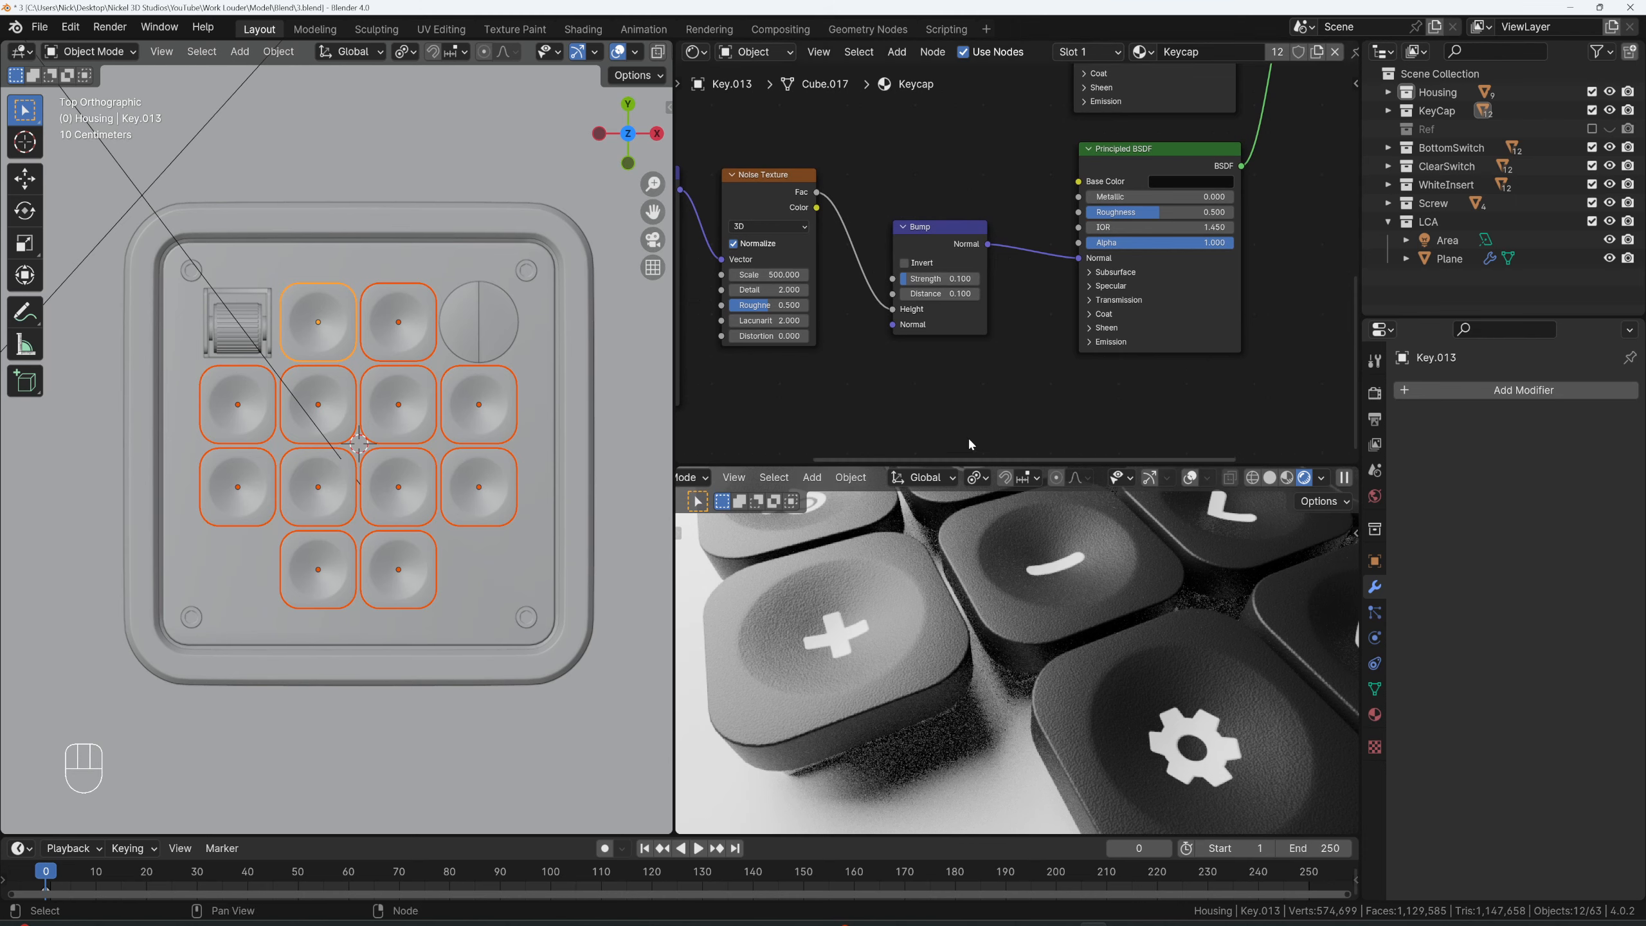
pyautogui.scroll(-2, 997, 584)
pyautogui.scroll(1, 1015, 364)
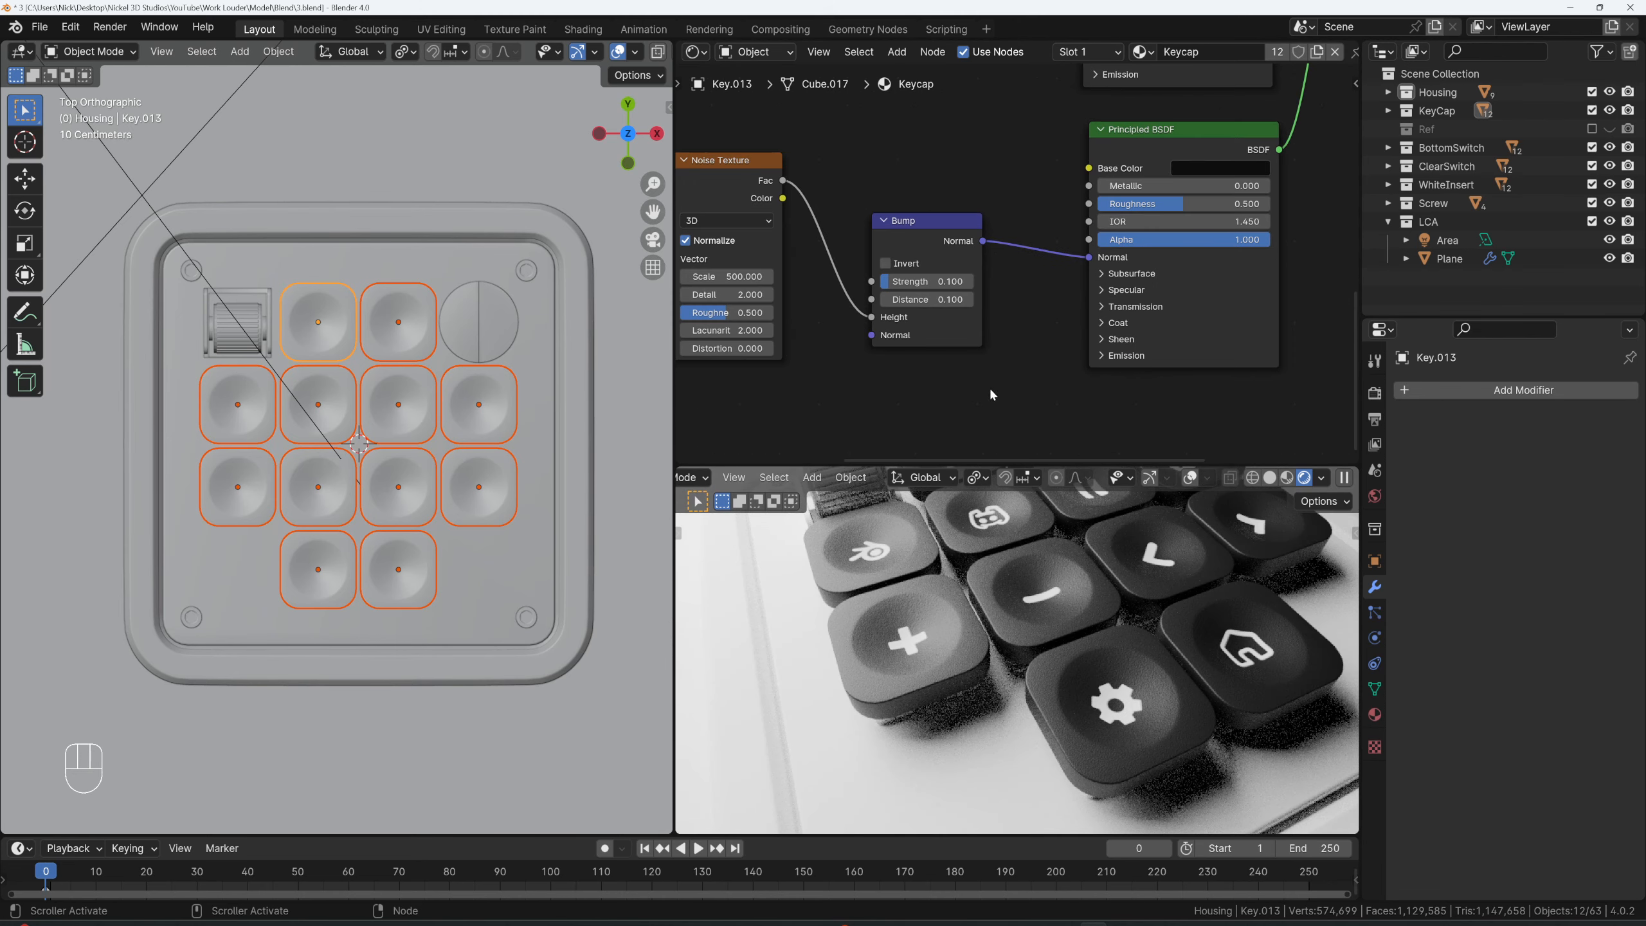
pyautogui.moveTo(1021, 334); pyautogui.dragTo(990, 332, button='middle')
pyautogui.moveTo(1140, 213); pyautogui.dragTo(1104, 213)
# - Examine the noise bump and gloss on the rendered keycaps from the top and at close angled views
pyautogui.moveTo(1095, 542); pyautogui.dragTo(1059, 585, button='middle')
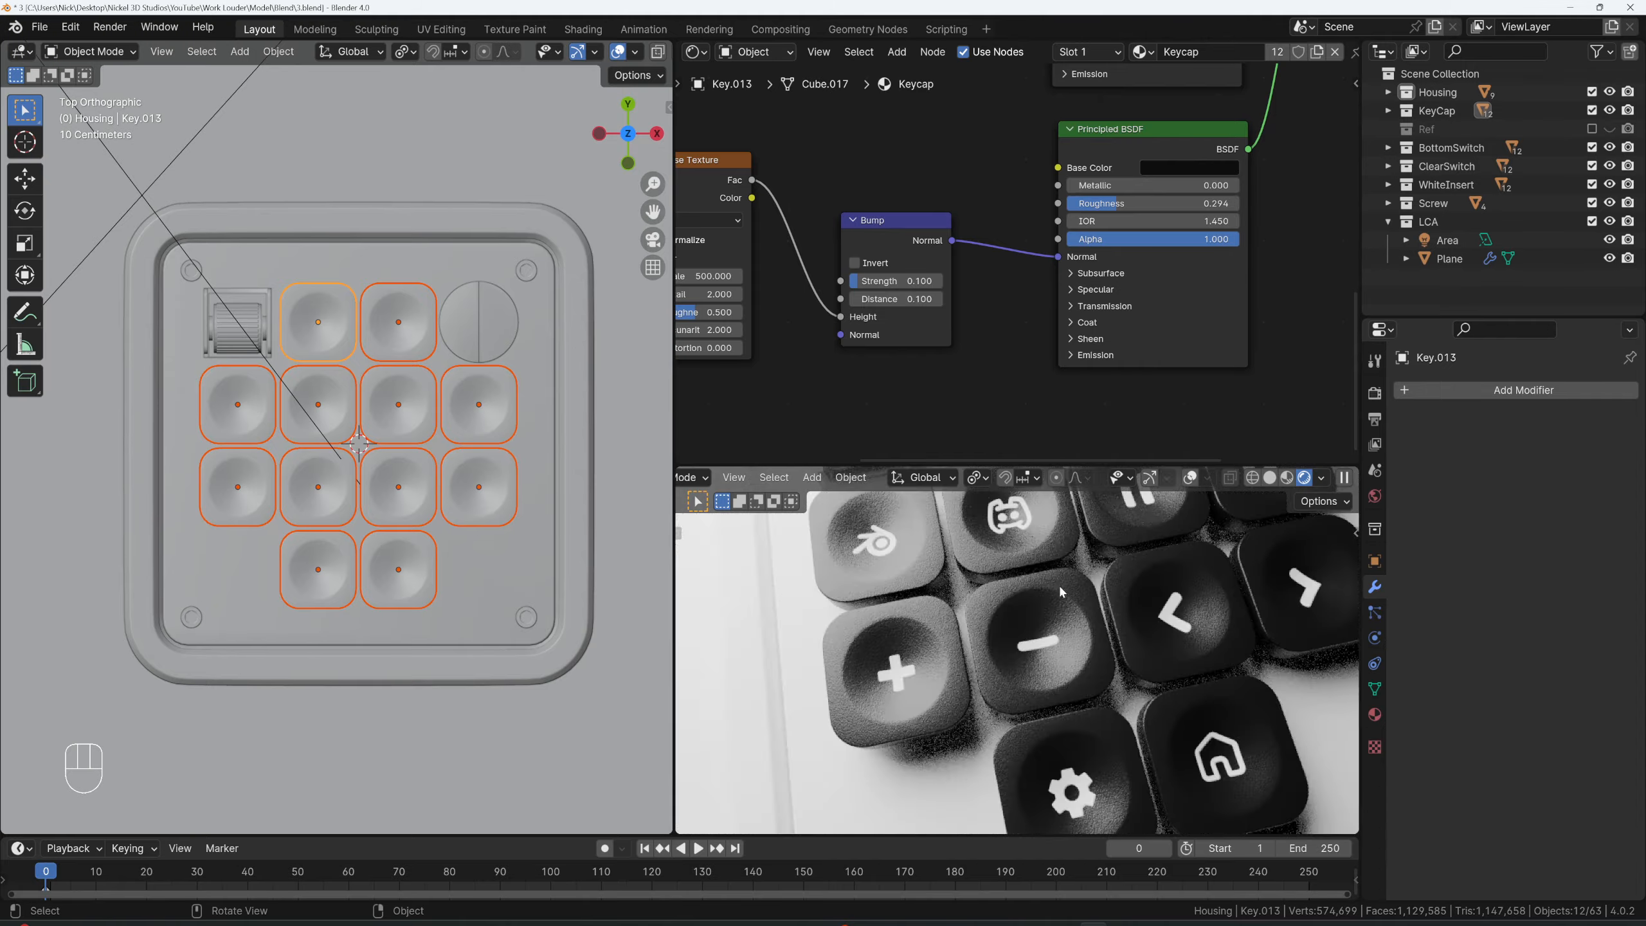
pyautogui.press('`')
pyautogui.scroll(2, 1032, 599)
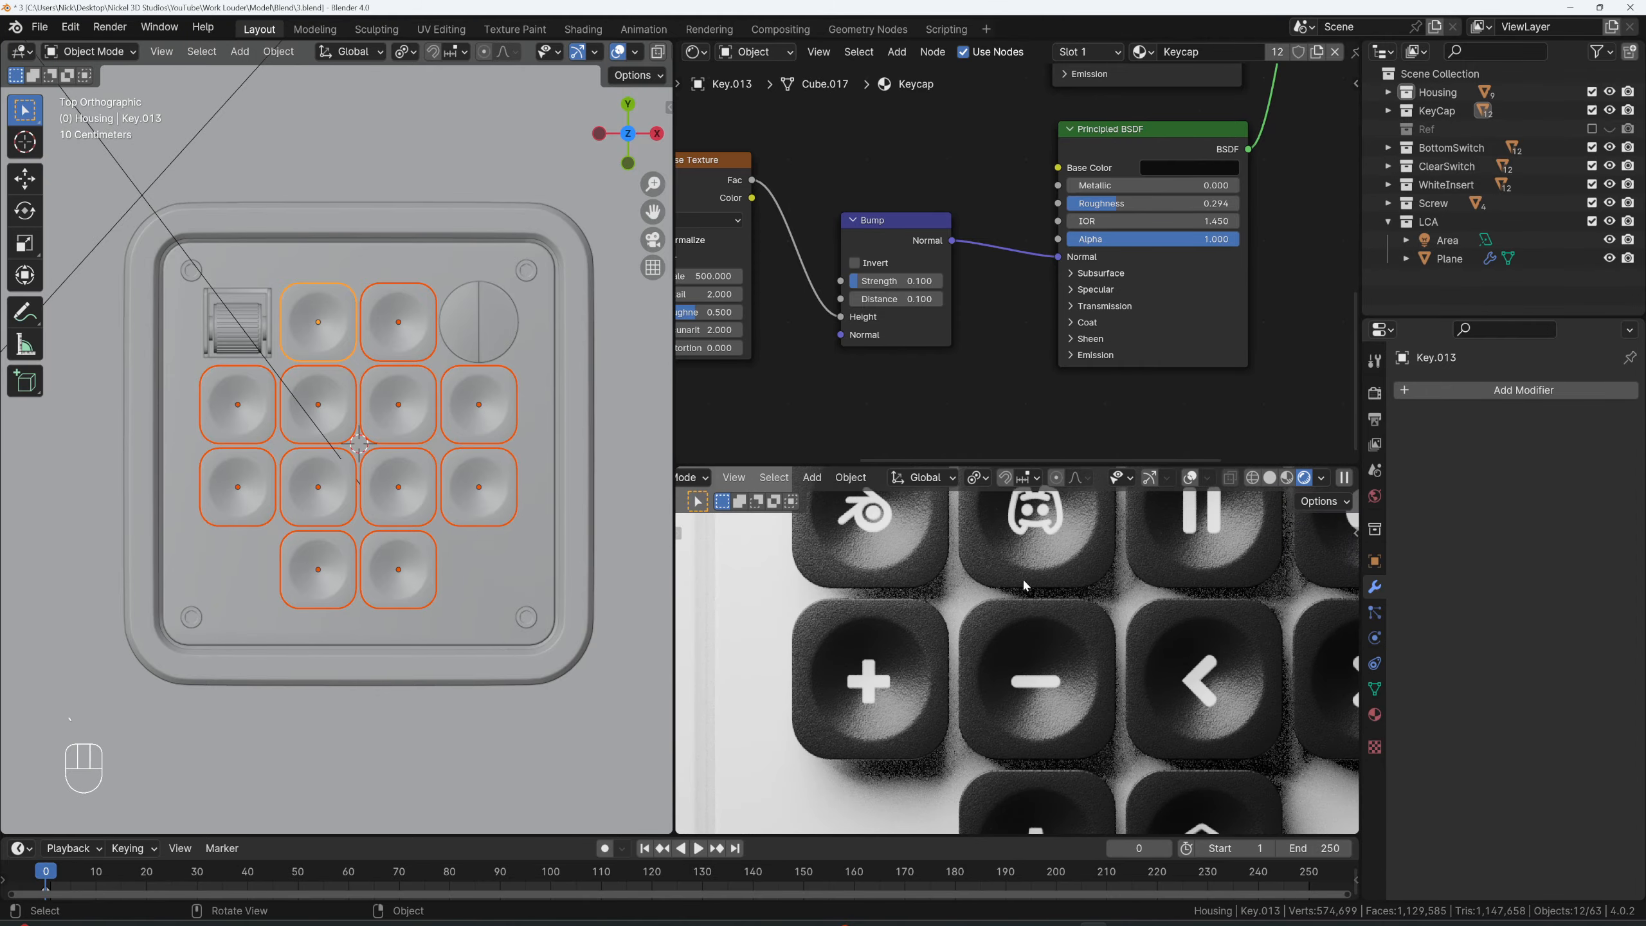
pyautogui.scroll(3, 1023, 592)
pyautogui.scroll(2, 1029, 606)
pyautogui.scroll(-11, 1029, 603)
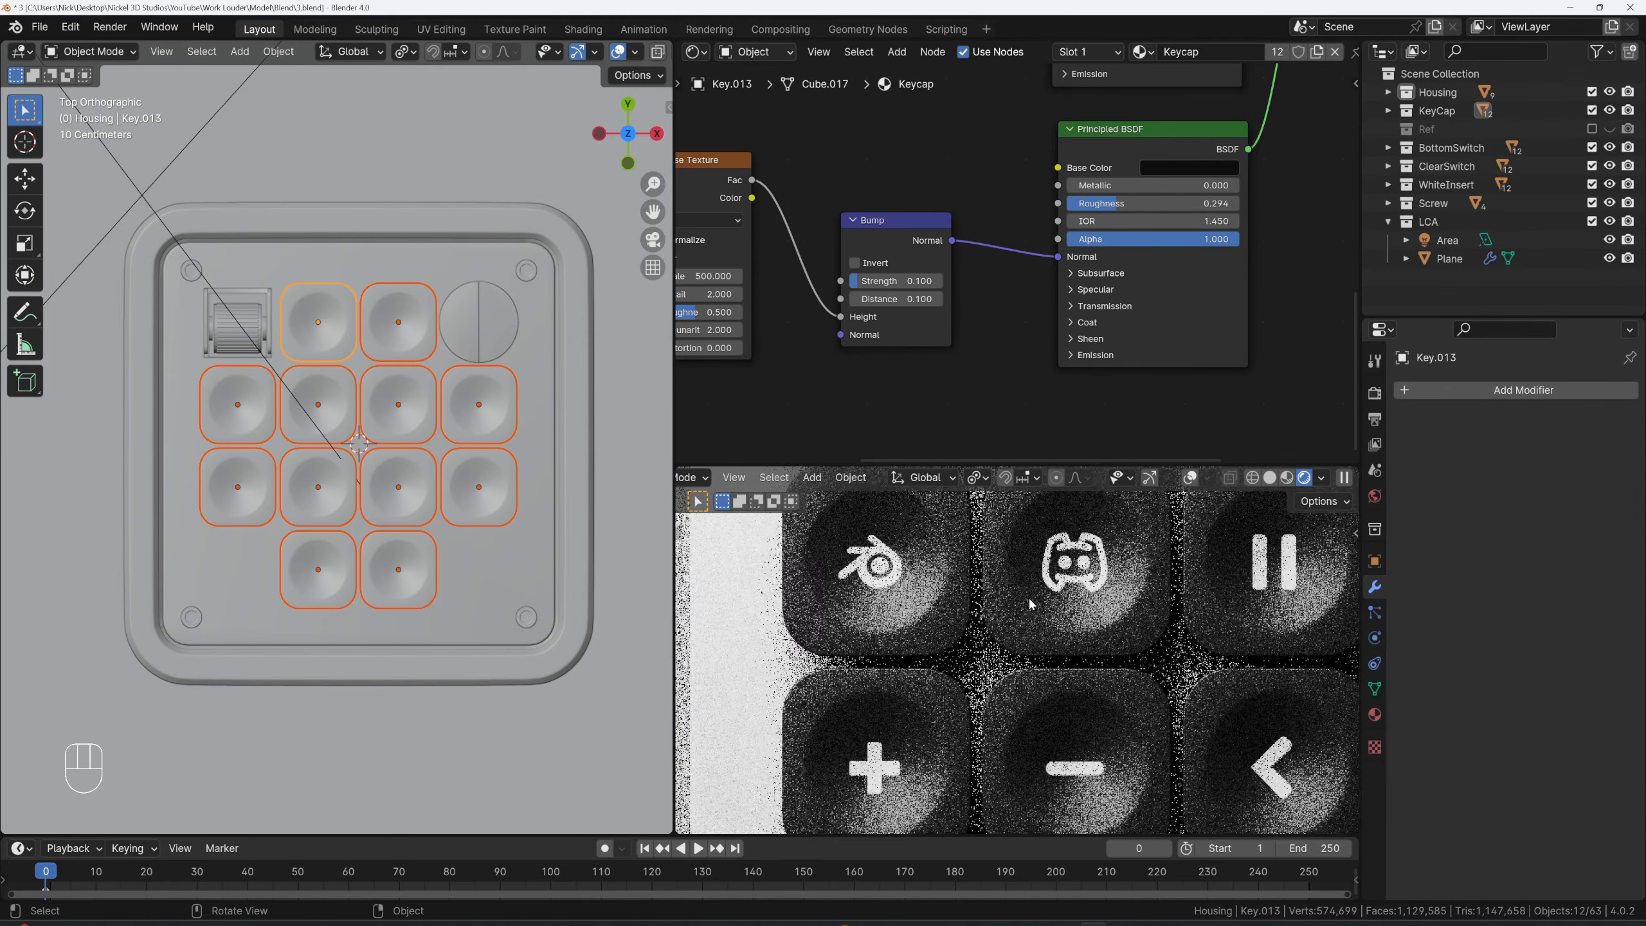
pyautogui.keyDown('shift'); pyautogui.moveTo(1117, 641); pyautogui.dragTo(1088, 627, button='middle'); pyautogui.keyUp('shift')
pyautogui.scroll(3, 1088, 627)
pyautogui.moveTo(966, 668); pyautogui.dragTo(1007, 605, button='middle')
pyautogui.scroll(3, 1007, 605)
pyautogui.scroll(-2, 1008, 606)
pyautogui.scroll(4, 1018, 587)
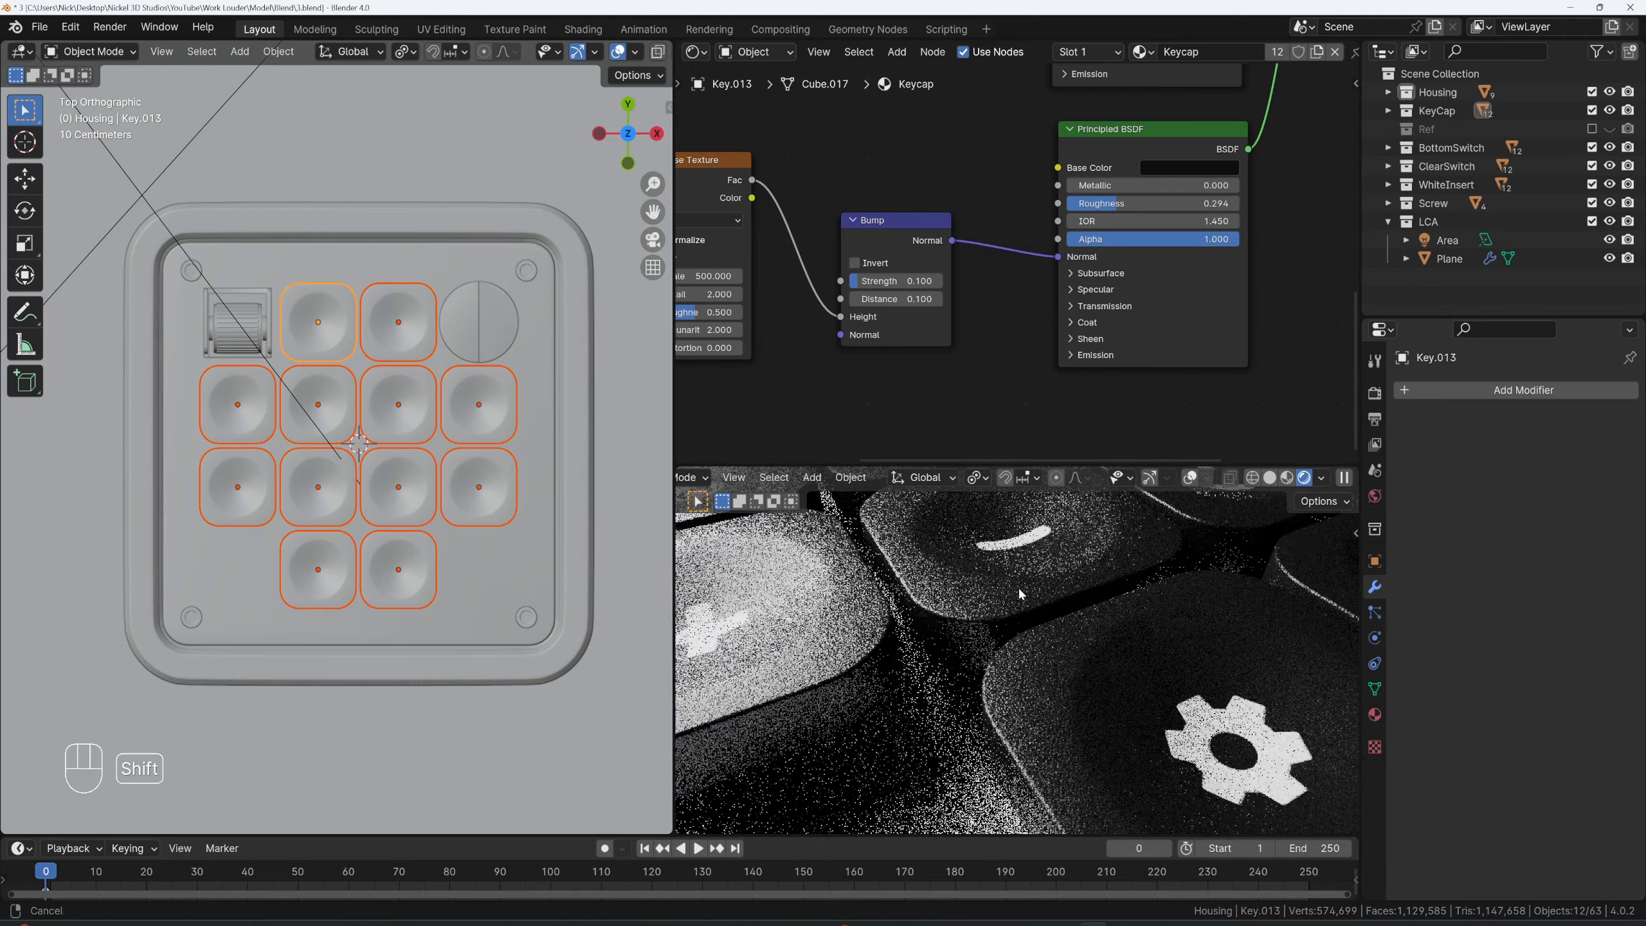
pyautogui.scroll(-3, 1026, 619)
pyautogui.scroll(-4, 1037, 619)
pyautogui.moveTo(1067, 622); pyautogui.dragTo(1066, 600, button='middle')
pyautogui.scroll(2, 1066, 600)
# - Set the Noise Texture's scale to 750 for a finer grain on the keycaps
pyautogui.moveTo(840, 297); pyautogui.dragTo(1068, 302, button='middle')
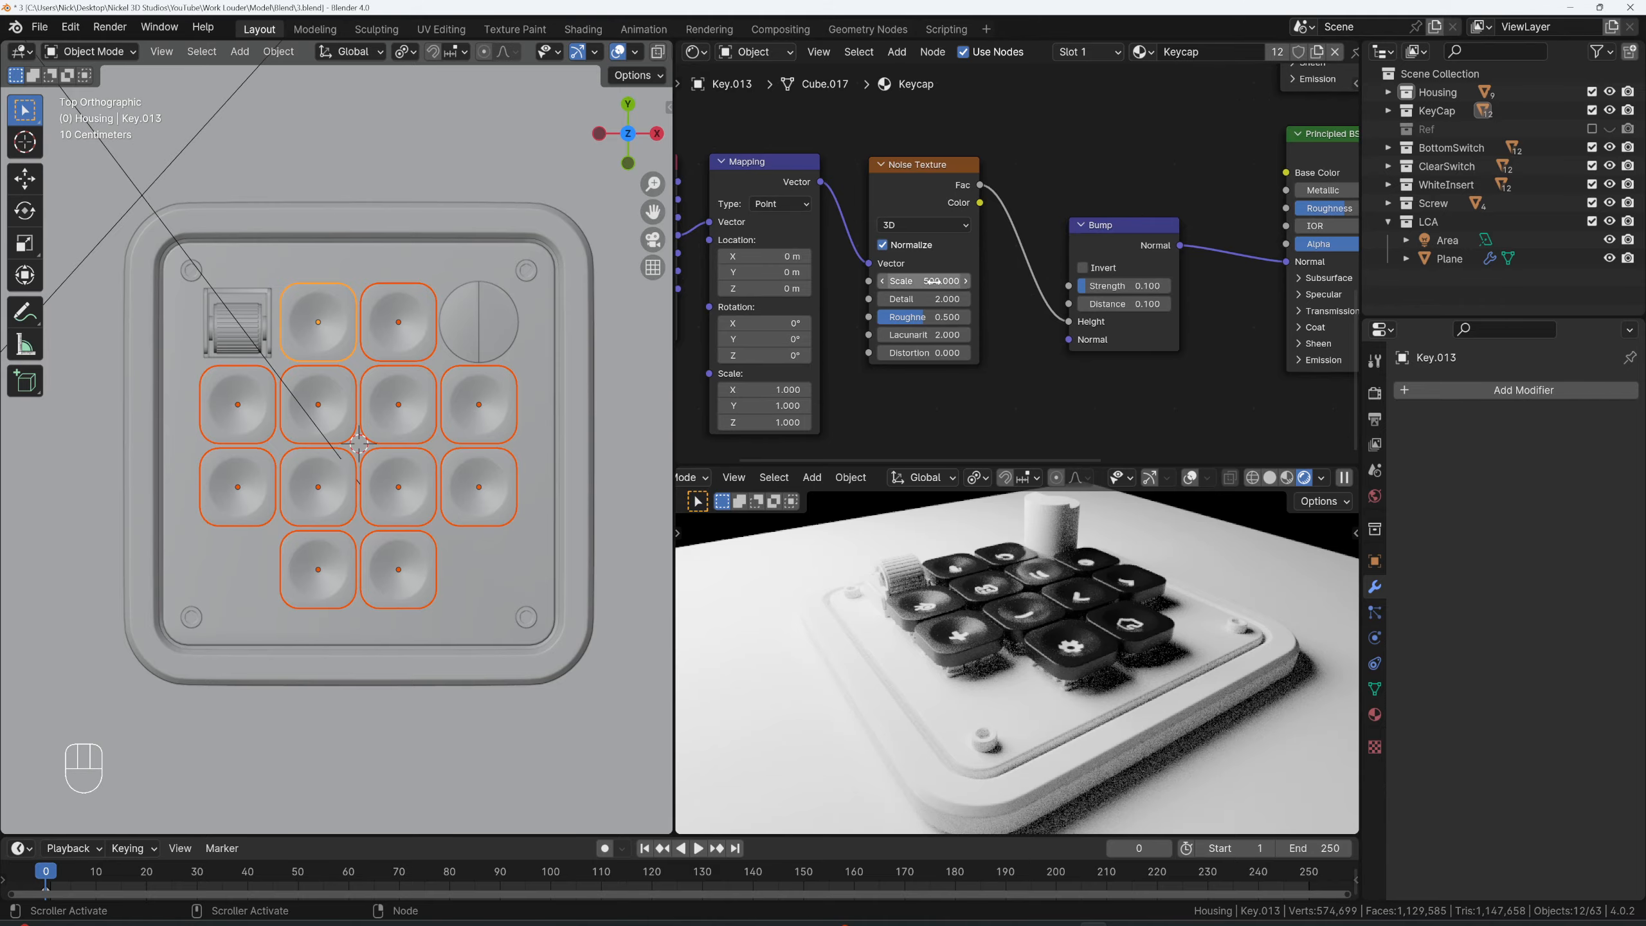
pyautogui.scroll(8, 1076, 645)
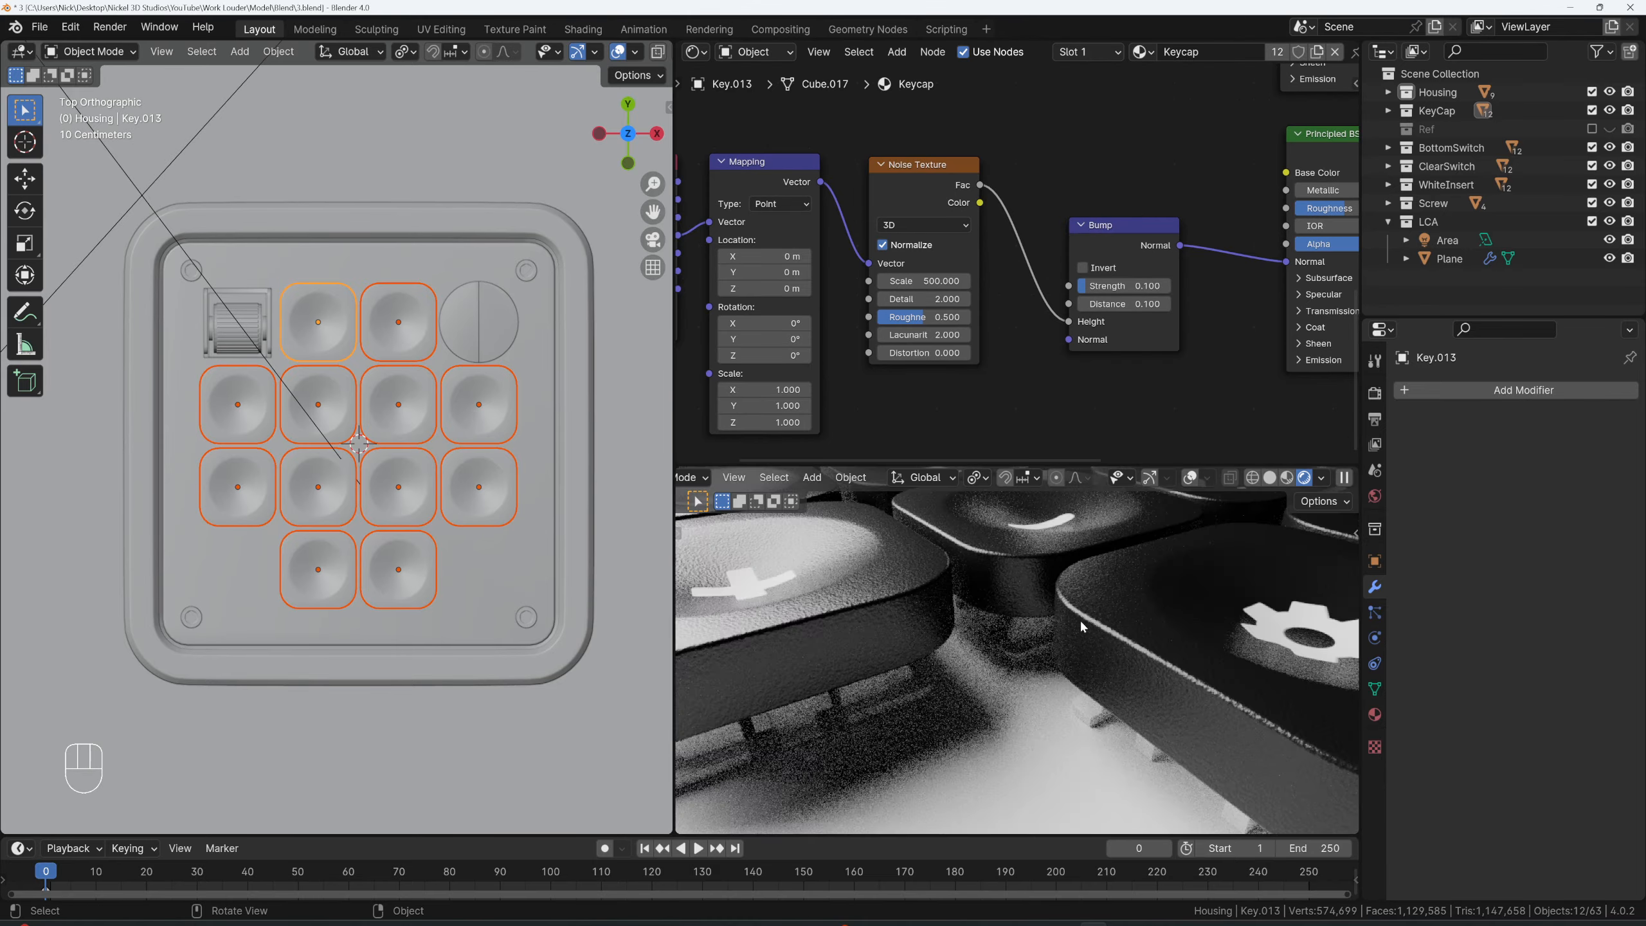
pyautogui.moveTo(1025, 636); pyautogui.dragTo(1018, 623, button='middle')
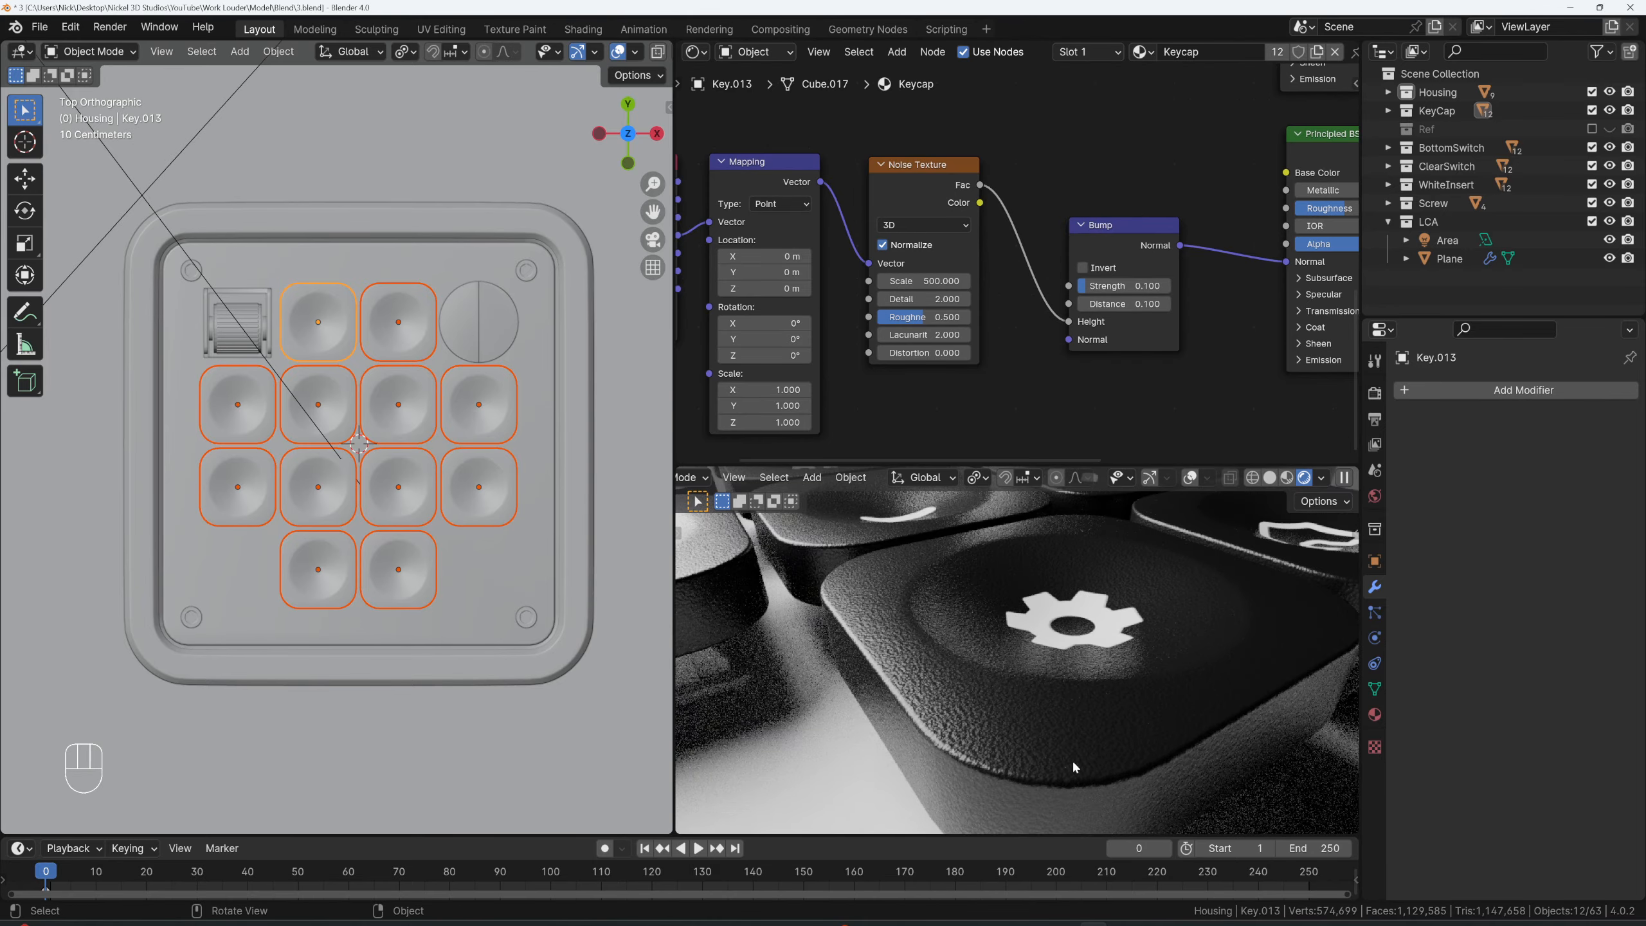
pyautogui.click(923, 280)
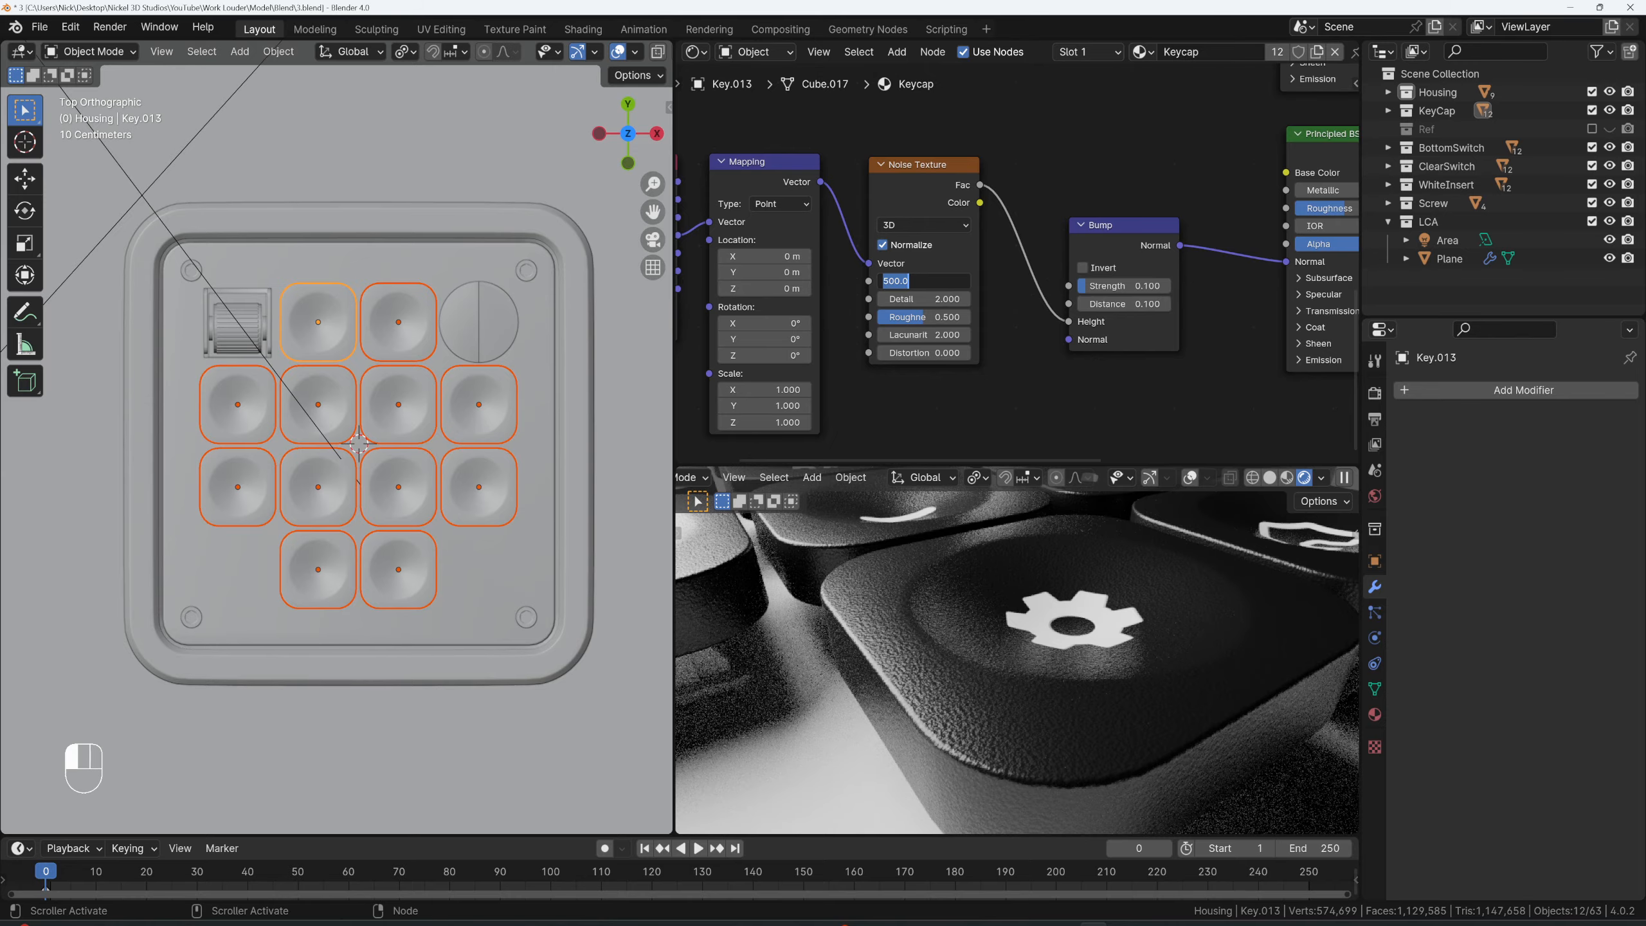
pyautogui.press('Return')
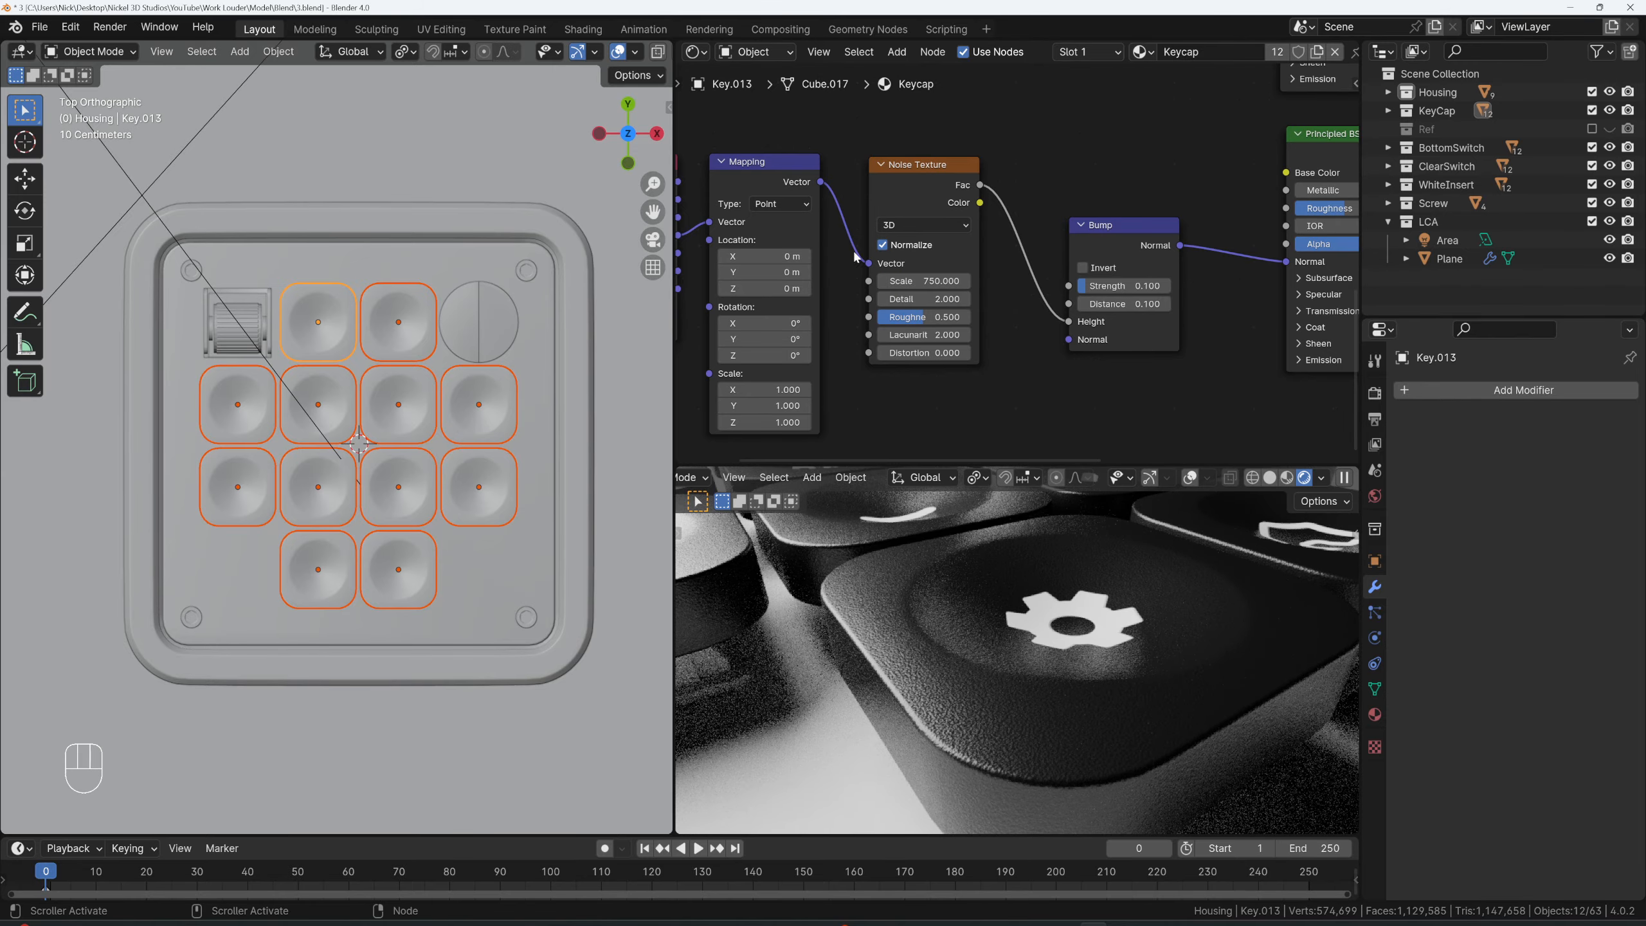
# - Set the black Principled BSDF's roughness to 0.344 after checking the finer grain in the rendered top view
pyautogui.scroll(-4, 1032, 638)
pyautogui.moveTo(1031, 638); pyautogui.dragTo(1038, 673, button='middle')
pyautogui.press('`')
pyautogui.click(1050, 593)
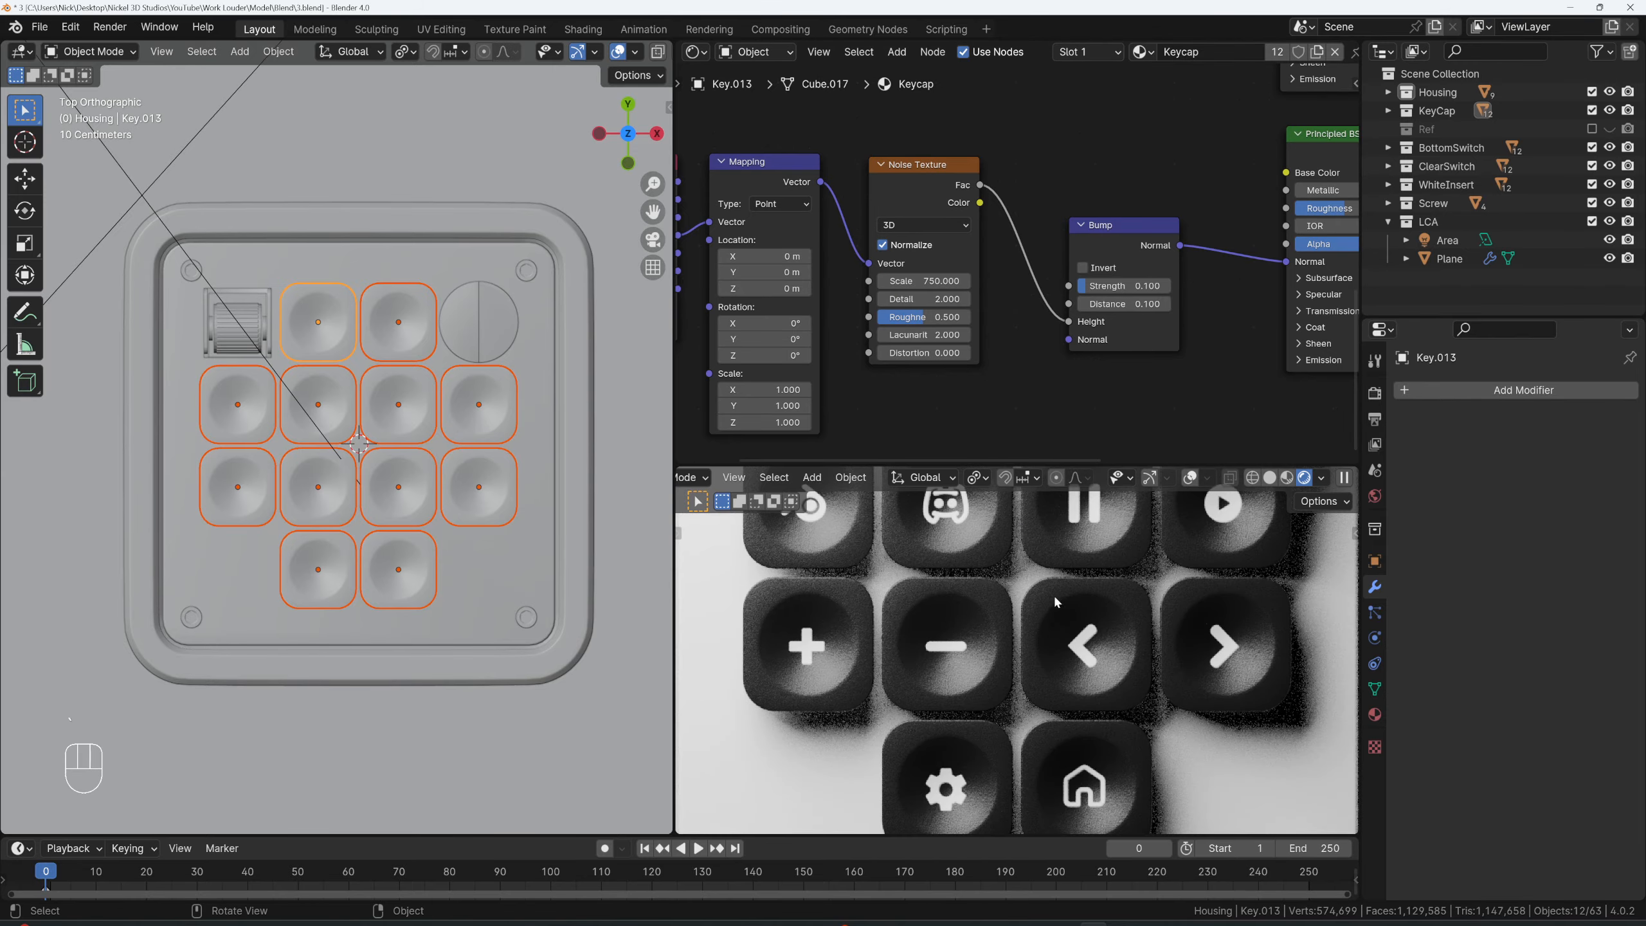
pyautogui.scroll(-2, 1019, 583)
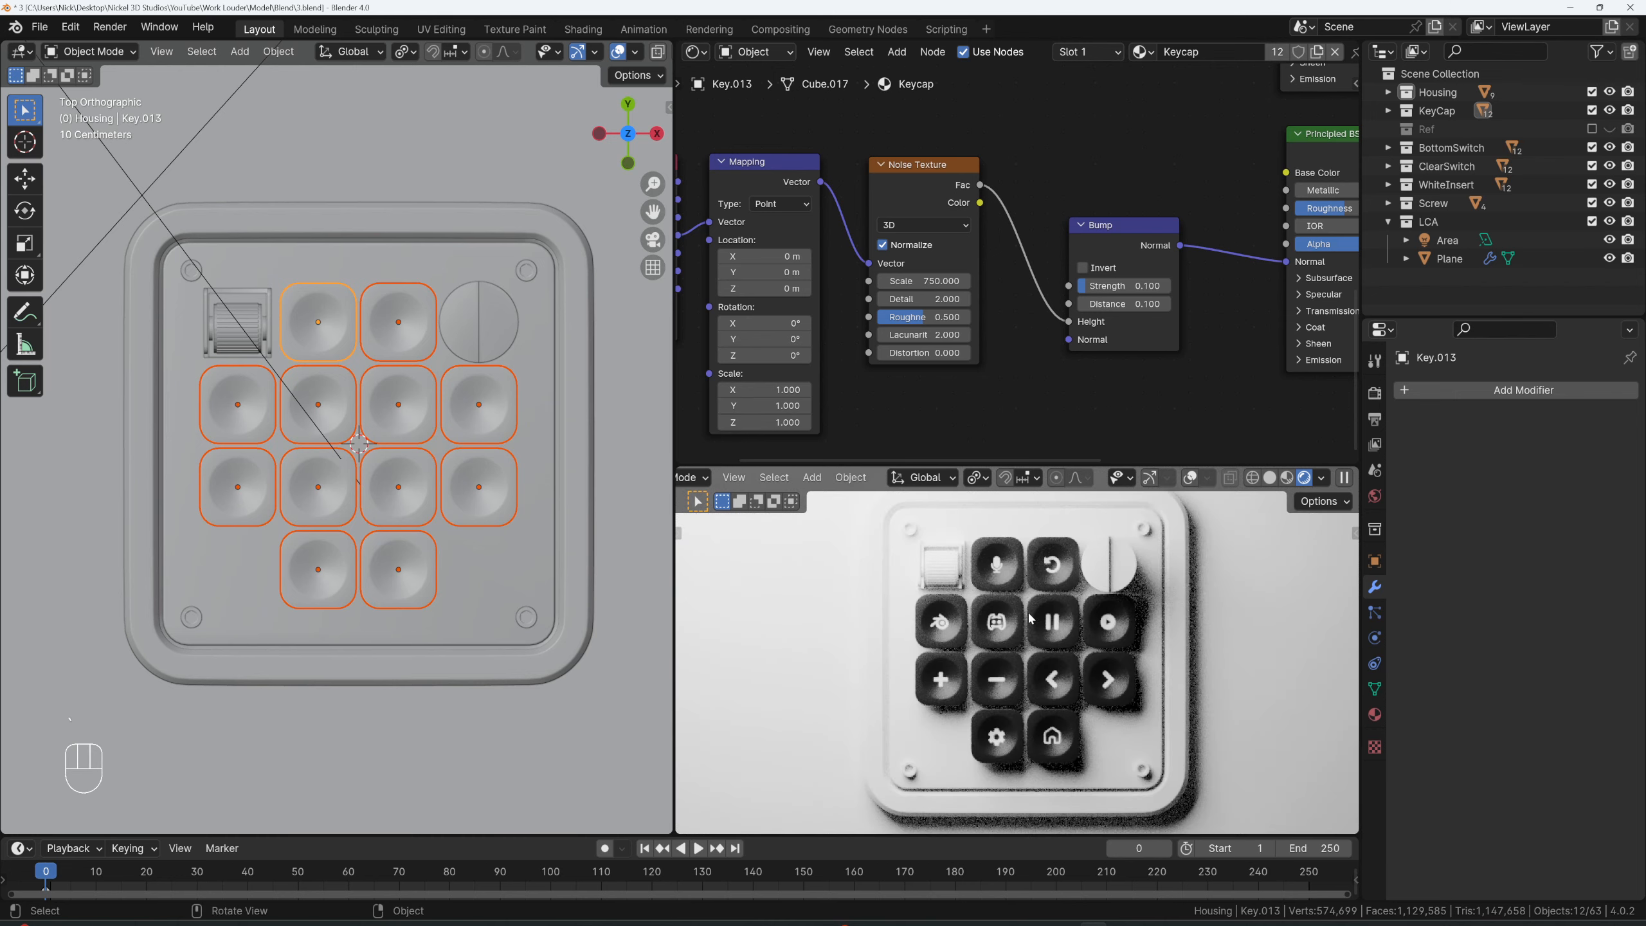
pyautogui.scroll(1, 1032, 618)
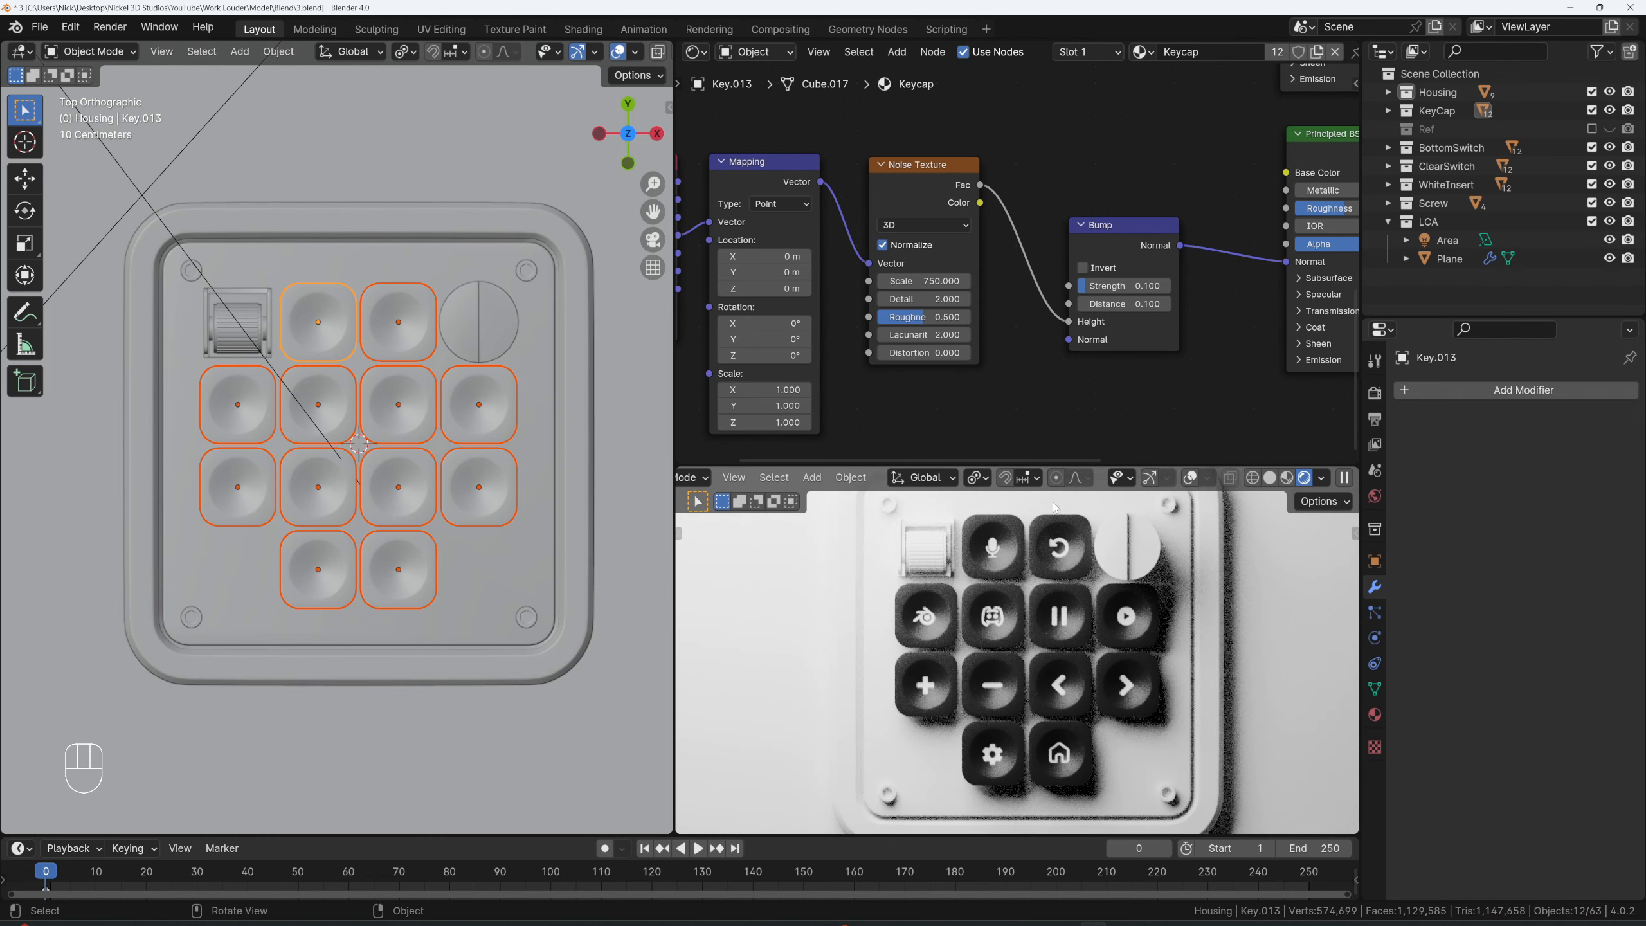
pyautogui.moveTo(1264, 252); pyautogui.dragTo(1059, 261, button='middle')
pyautogui.scroll(1, 1059, 261)
pyautogui.moveTo(1167, 213); pyautogui.dragTo(1159, 214)
pyautogui.moveTo(1011, 623)
pyautogui.mouseDown(button='middle')
pyautogui.moveTo(1049, 606)
pyautogui.moveTo(1030, 565)
pyautogui.moveTo(996, 564)
pyautogui.moveTo(1021, 589)
pyautogui.moveTo(995, 605)
pyautogui.mouseUp(button='middle')
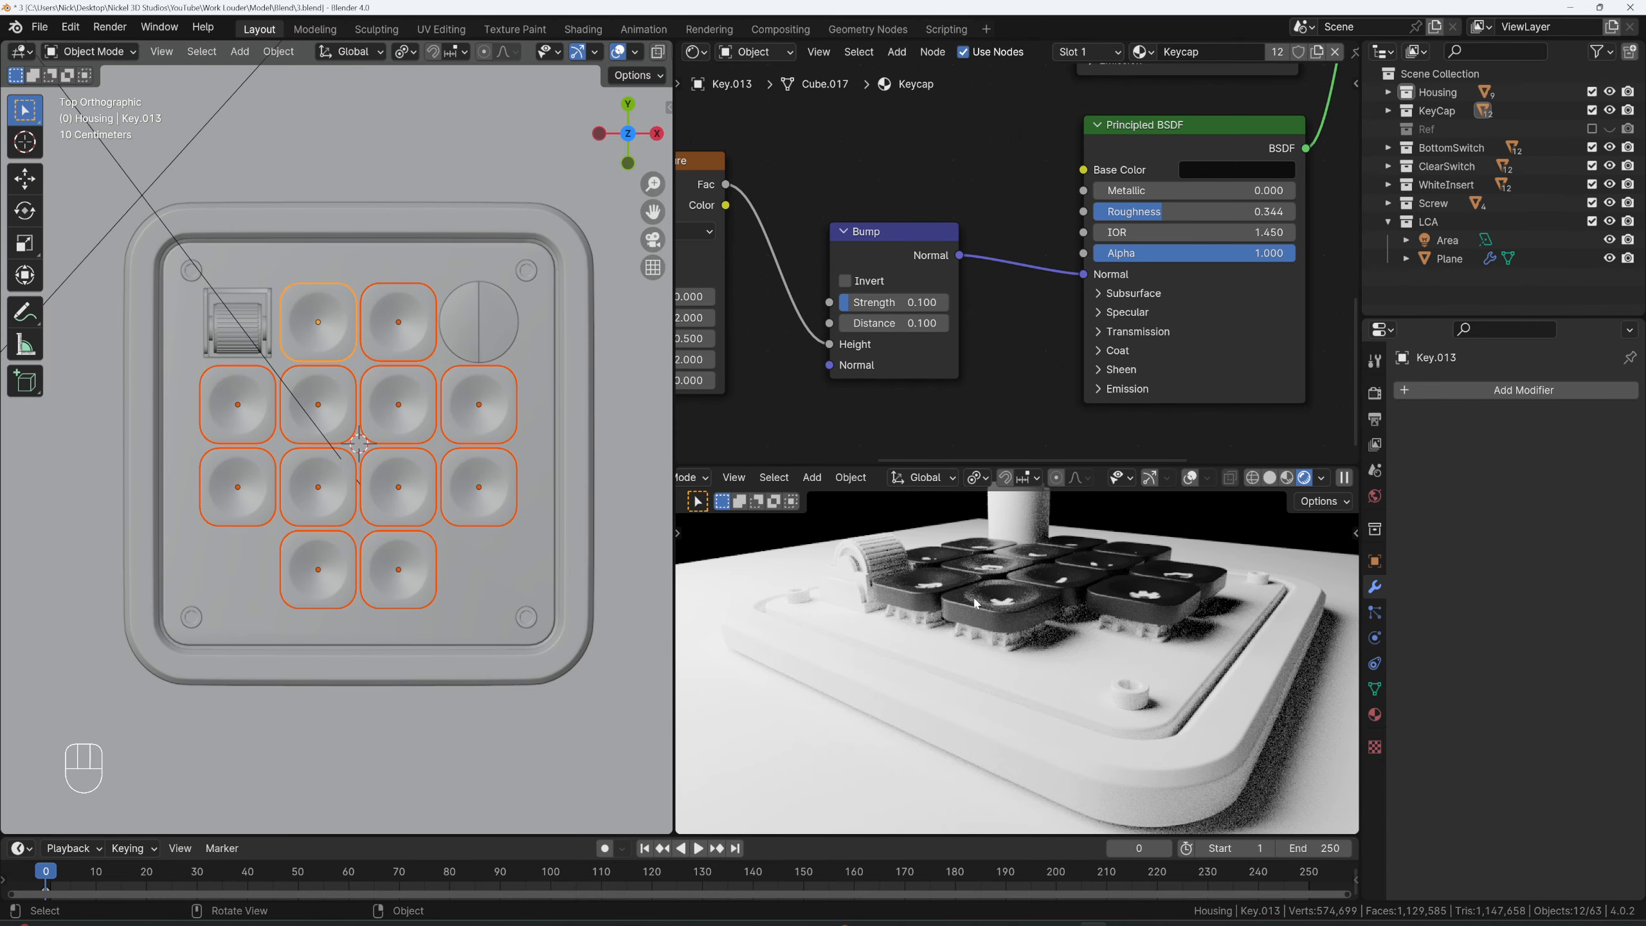
# - Exclude the Screw, WhiteInsert, ClearSwitch, KeyCap and Housing collections from the view layer, keeping BottomSwitch and LCA enabled
pyautogui.click(1388, 221)
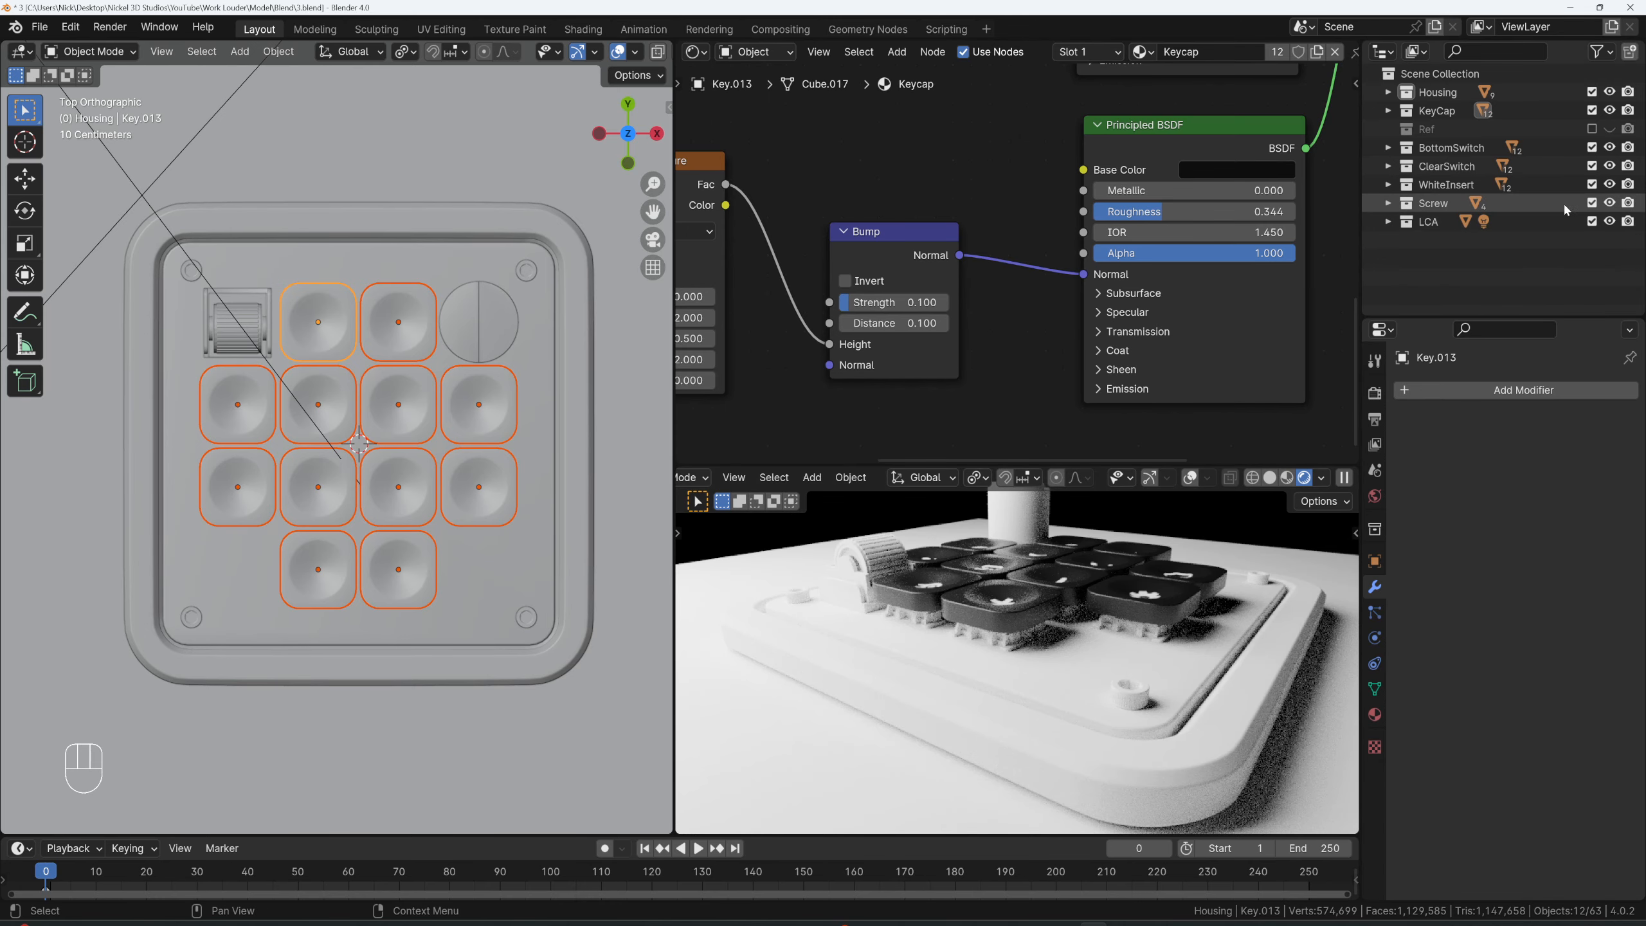
pyautogui.click(1592, 203)
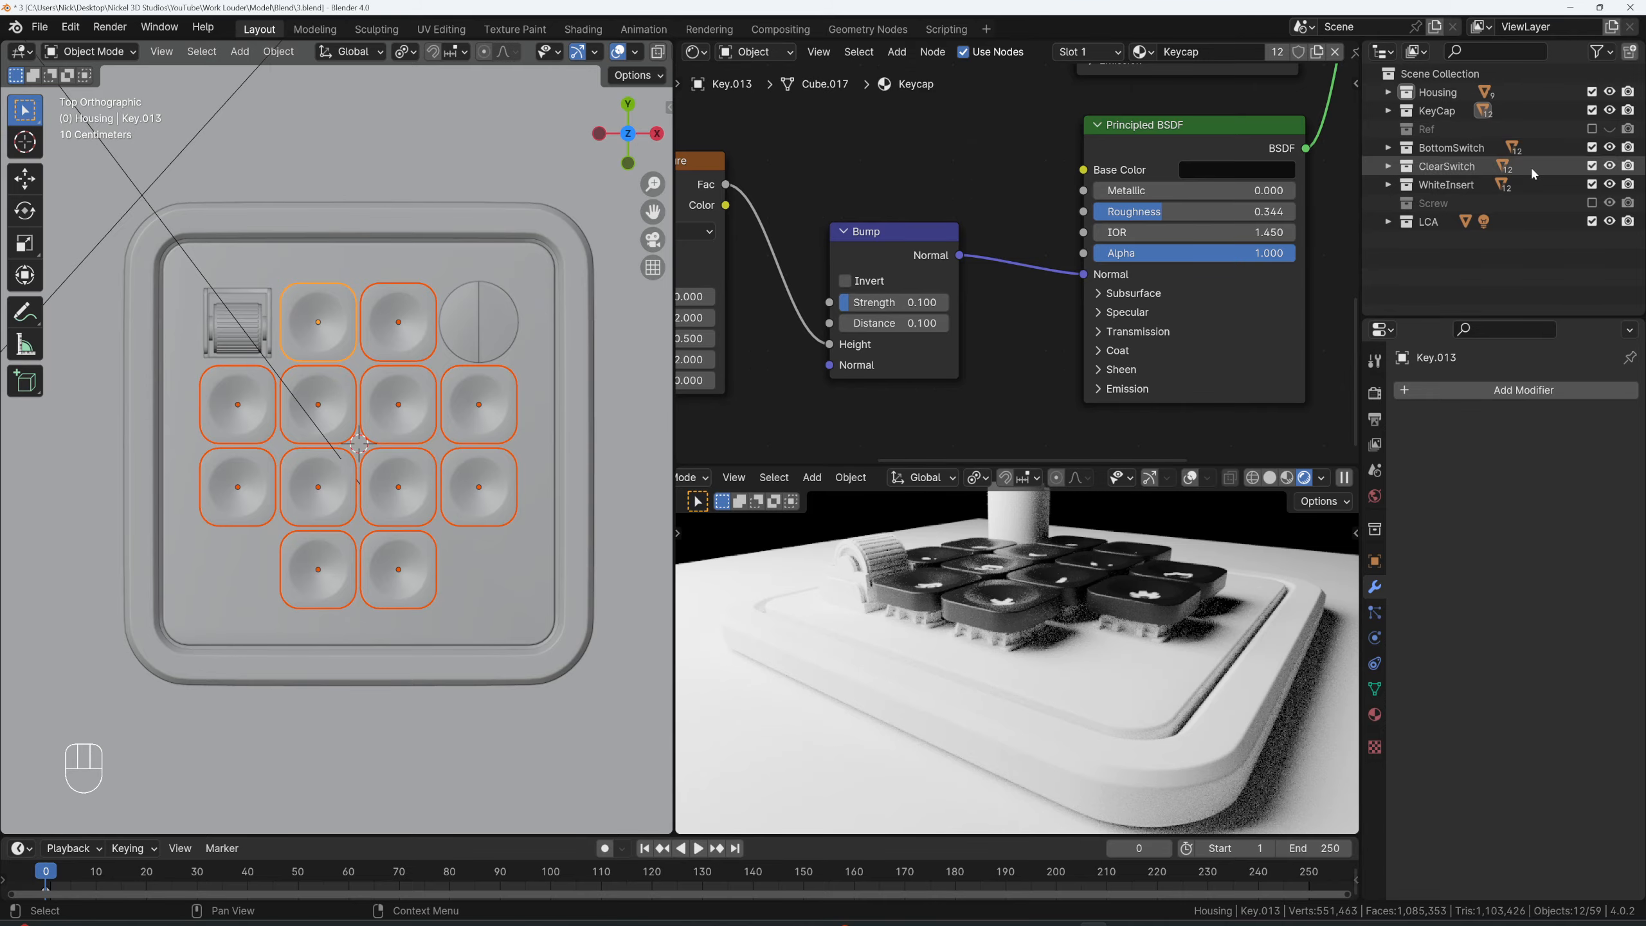
pyautogui.moveTo(1594, 186); pyautogui.dragTo(1592, 111)
pyautogui.click(1592, 91)
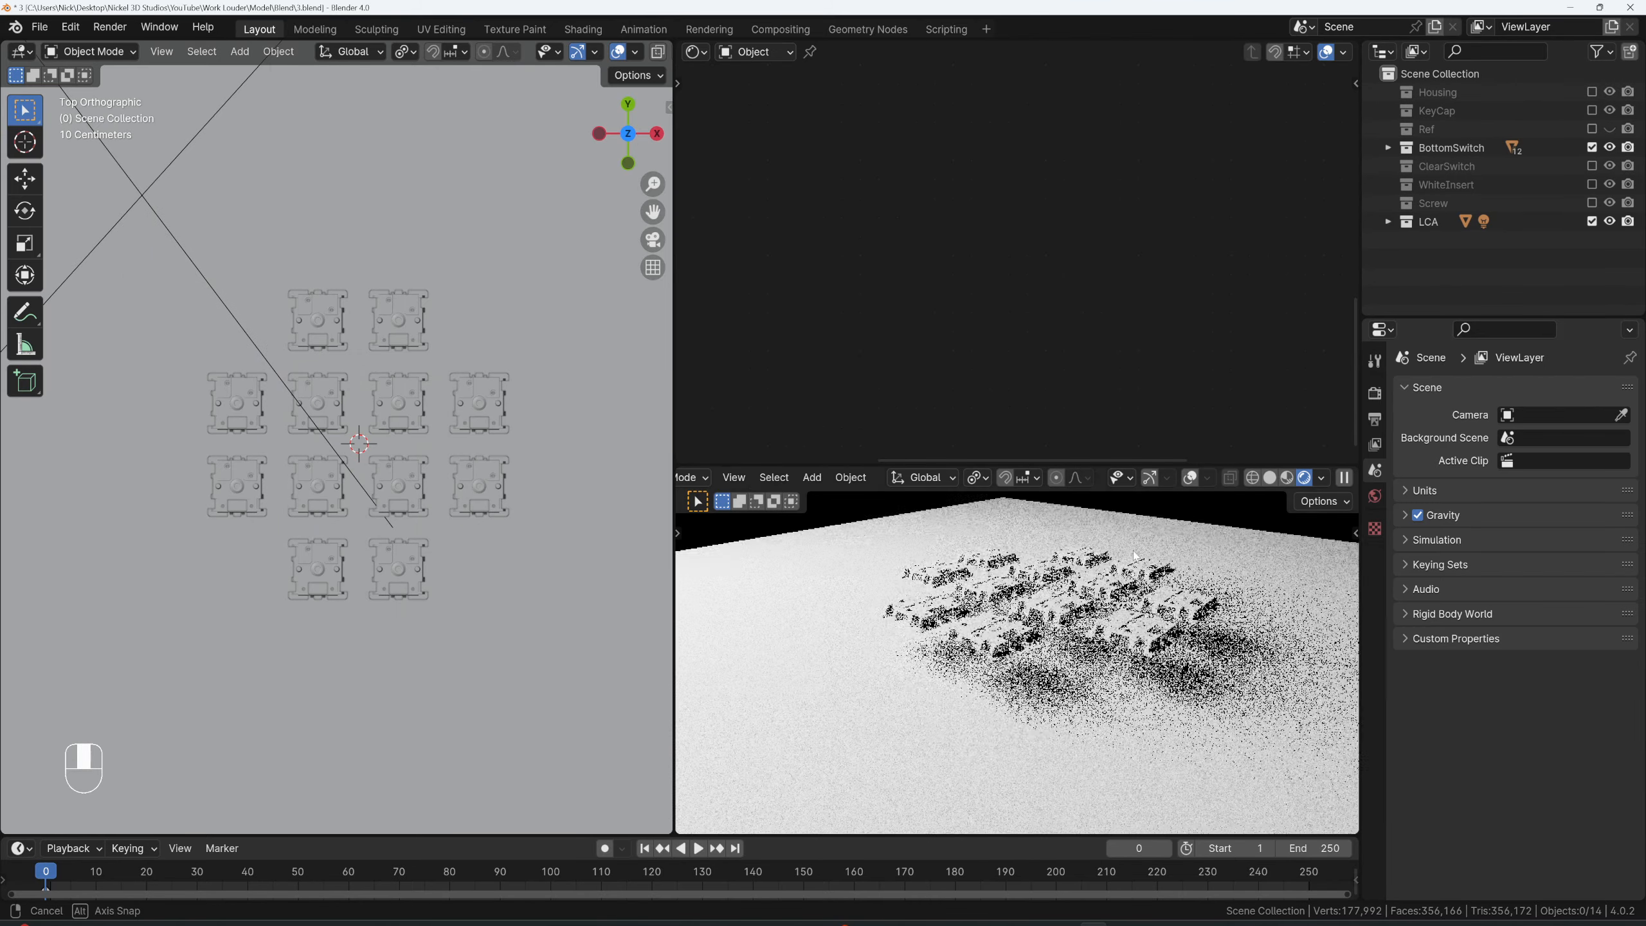
pyautogui.scroll(4, 1128, 660)
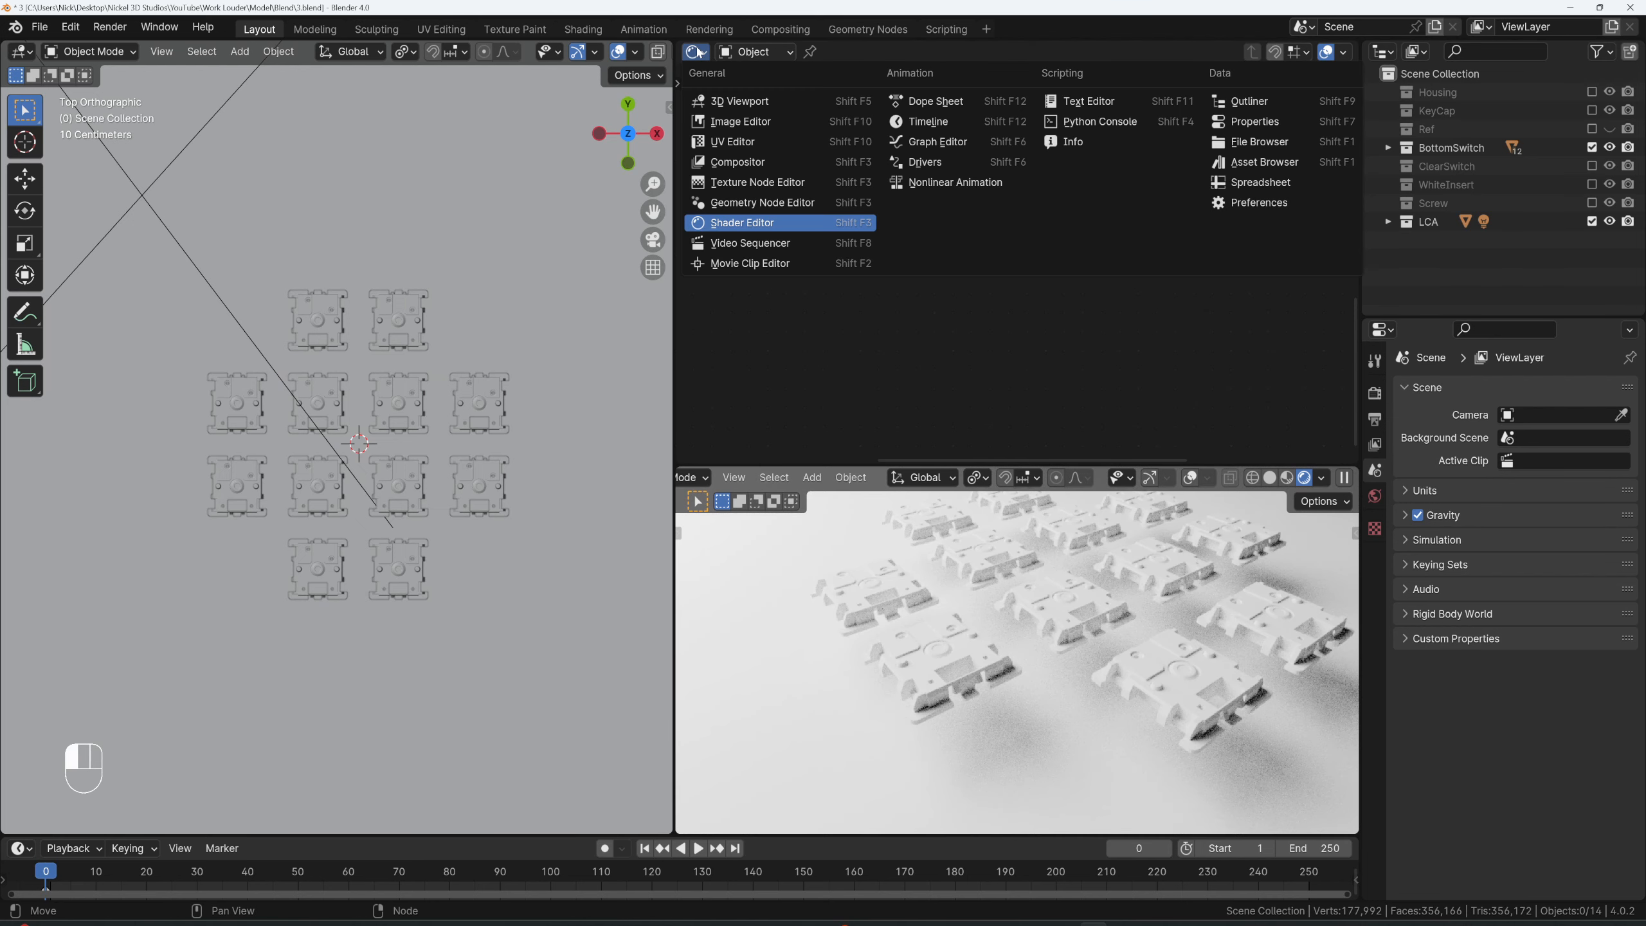
# - Switch the node area to an Image Editor showing Micro-3-2048x1365.png, framed on the switches under the keycaps
pyautogui.hotkey('shift', 'F10')
pyautogui.click(945, 53)
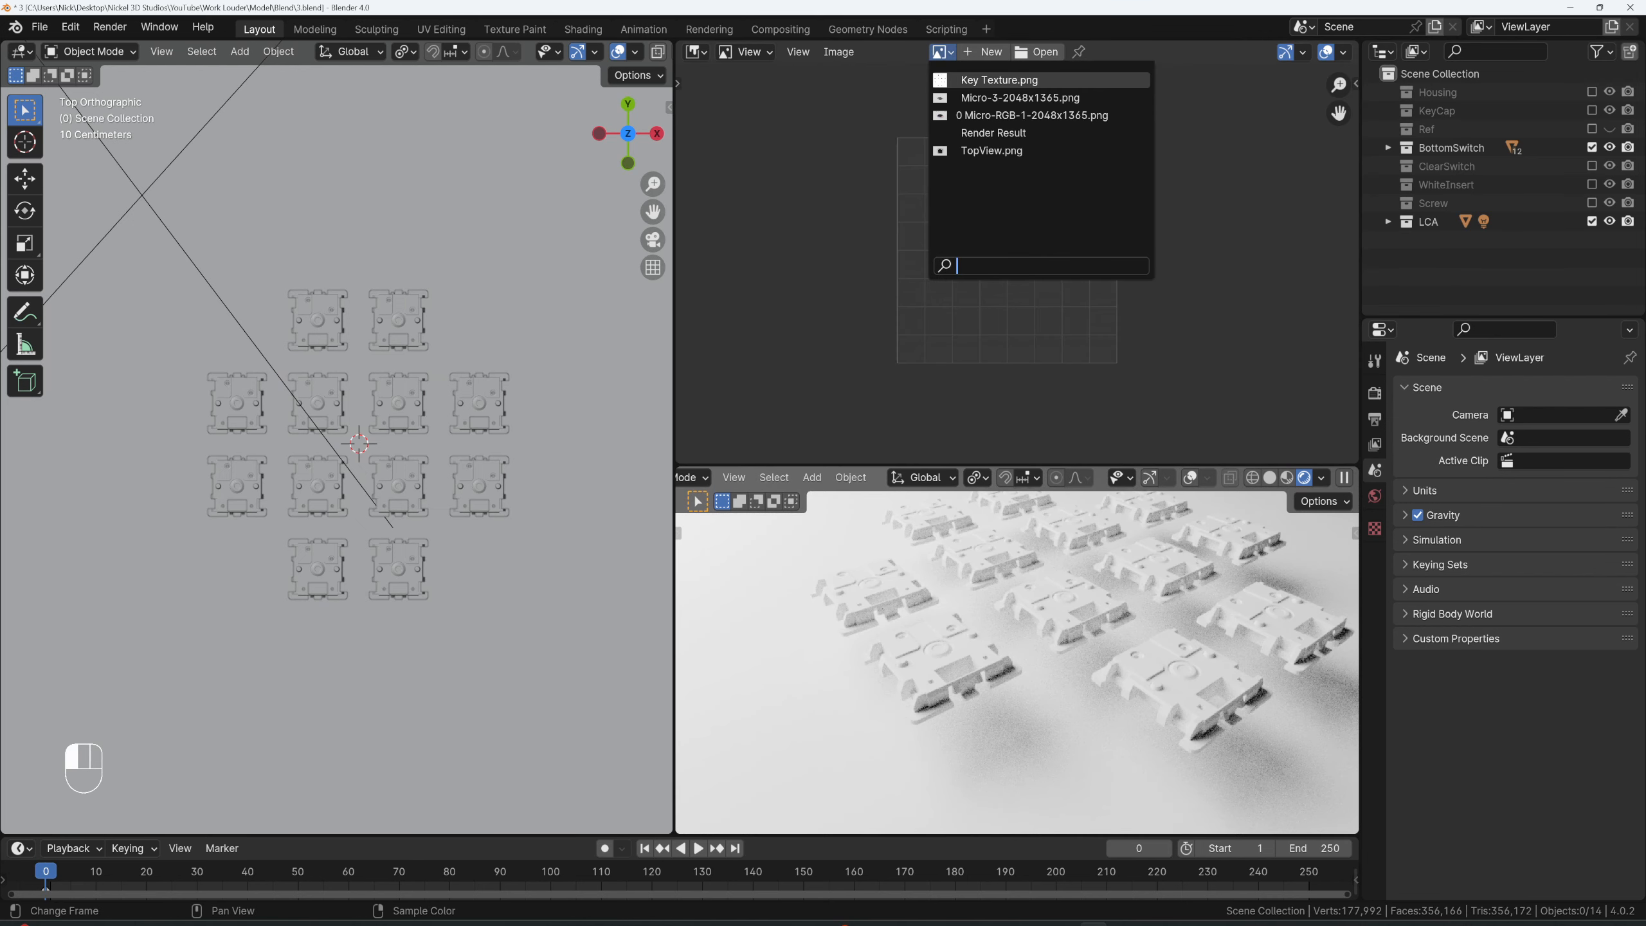
pyautogui.click(1020, 97)
pyautogui.scroll(4, 952, 194)
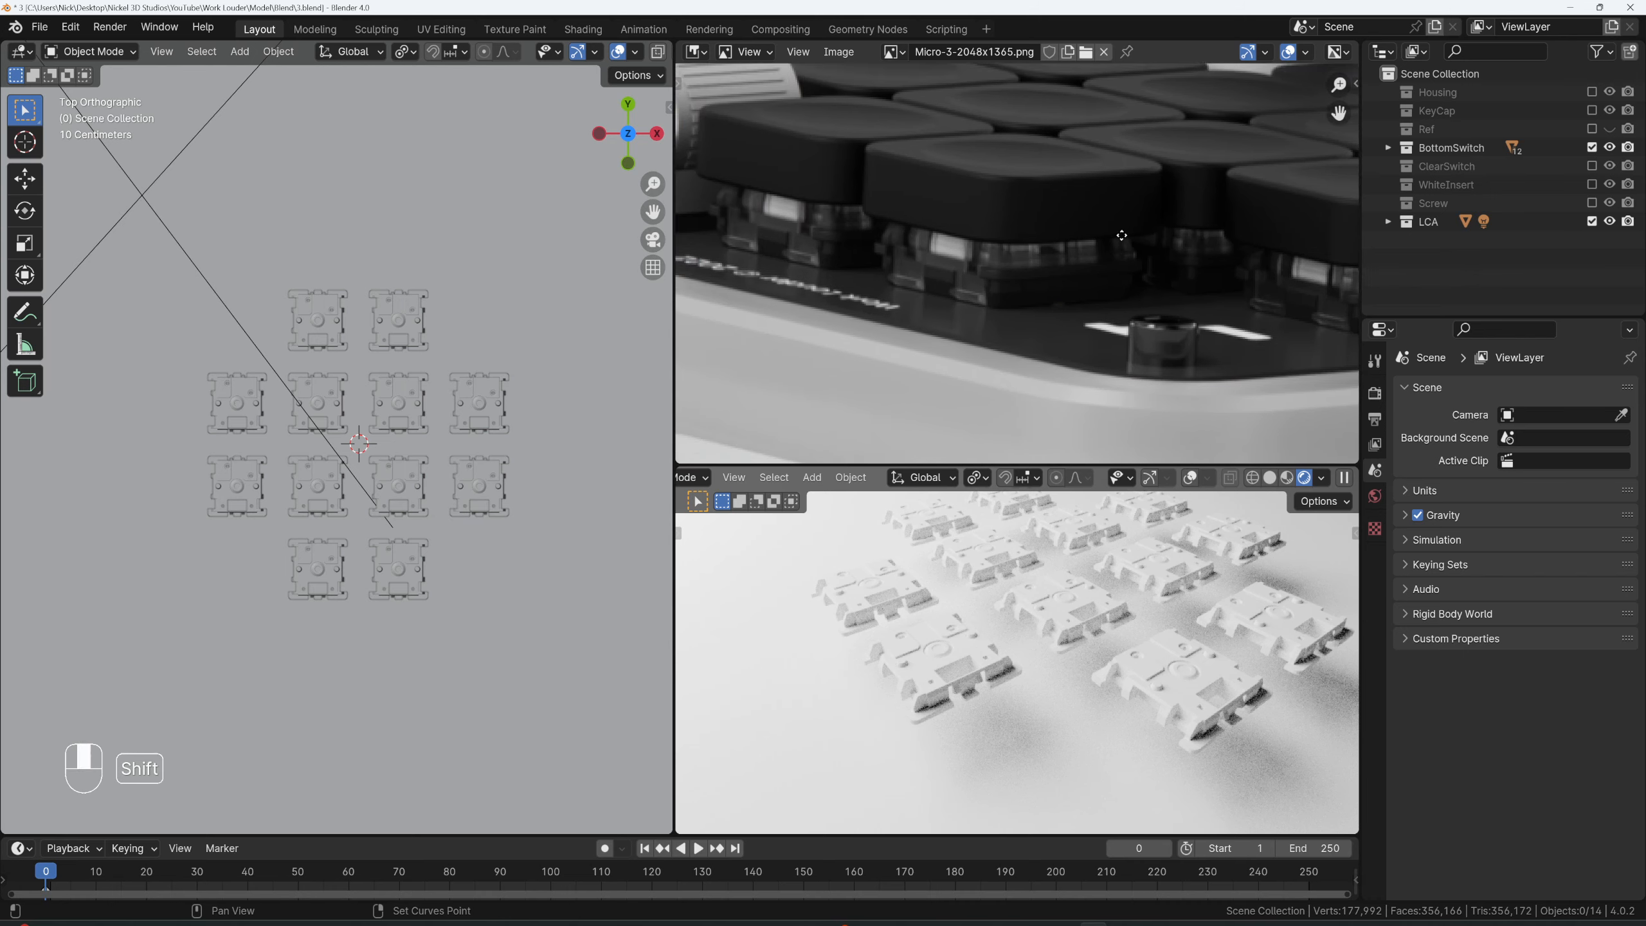
pyautogui.keyDown('shift'); pyautogui.moveTo(1121, 235); pyautogui.dragTo(1183, 229, button='middle'); pyautogui.keyUp('shift')
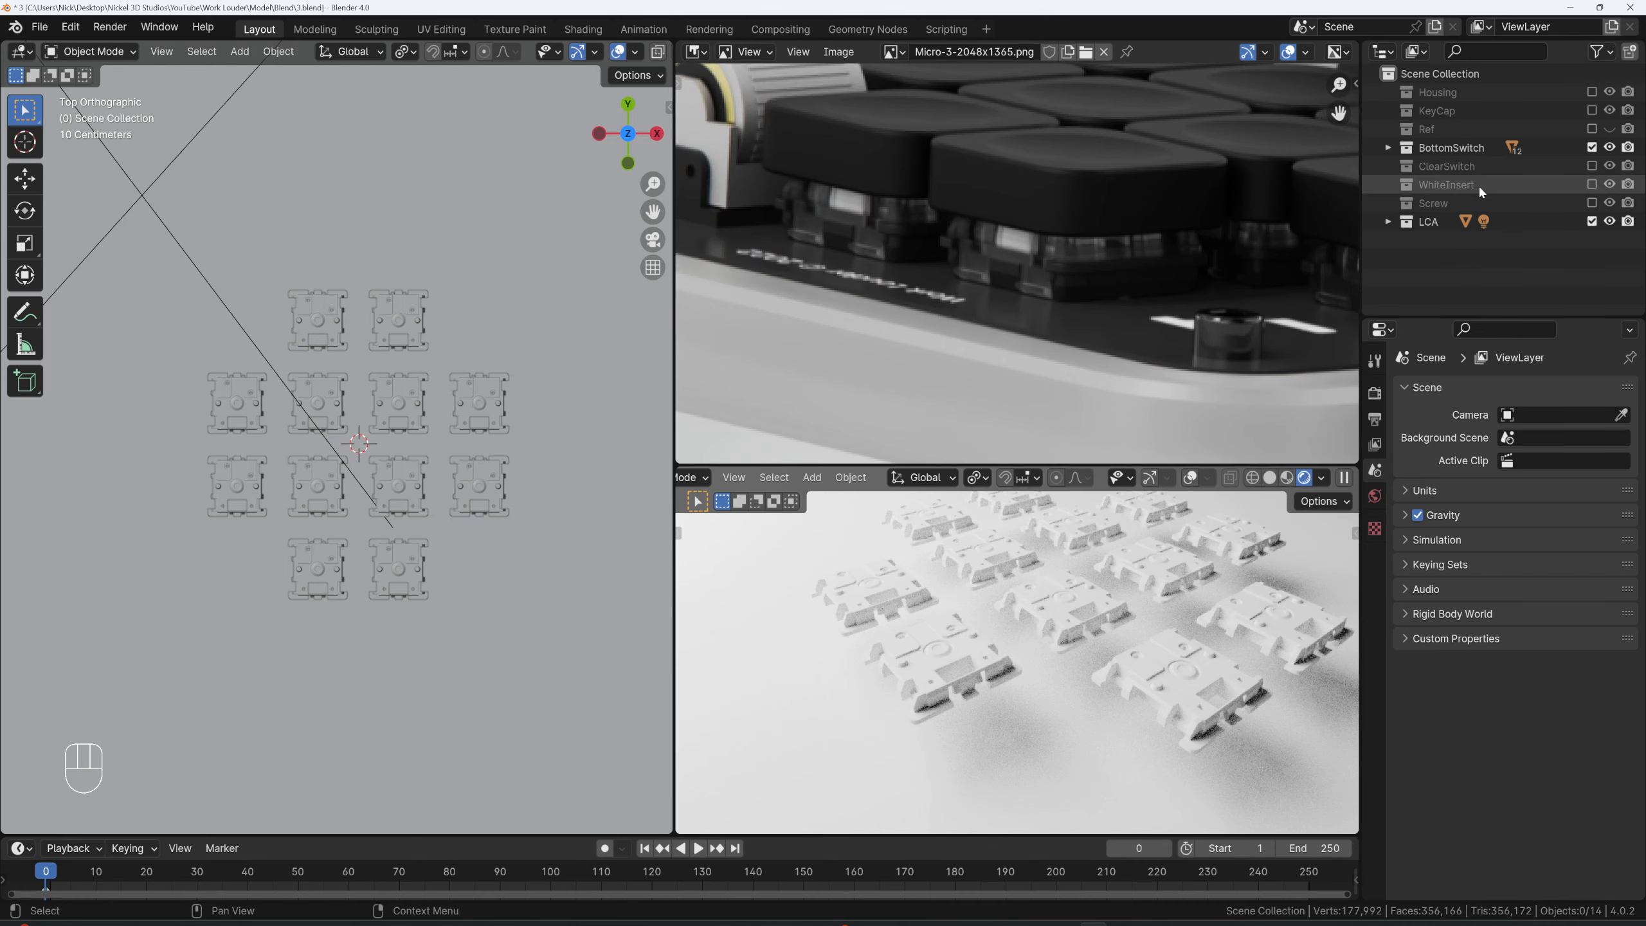
# - Give the nearest bottom switch a new material named Black Plastic
pyautogui.scroll(-3, 1079, 592)
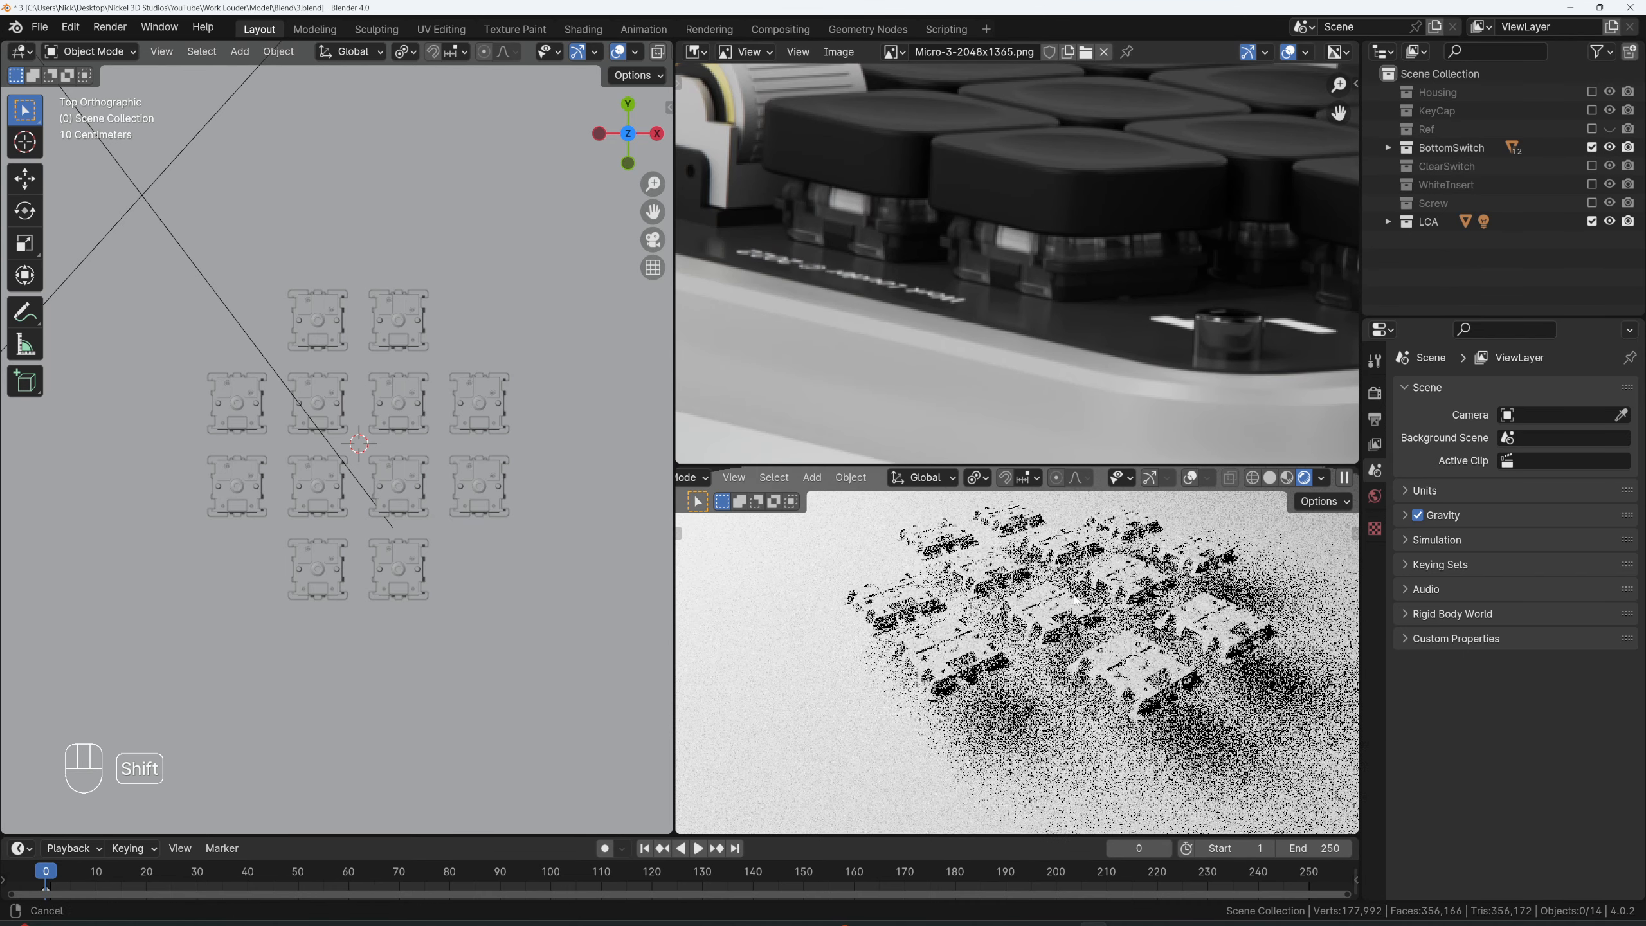
pyautogui.click(1099, 669)
pyautogui.click(1375, 682)
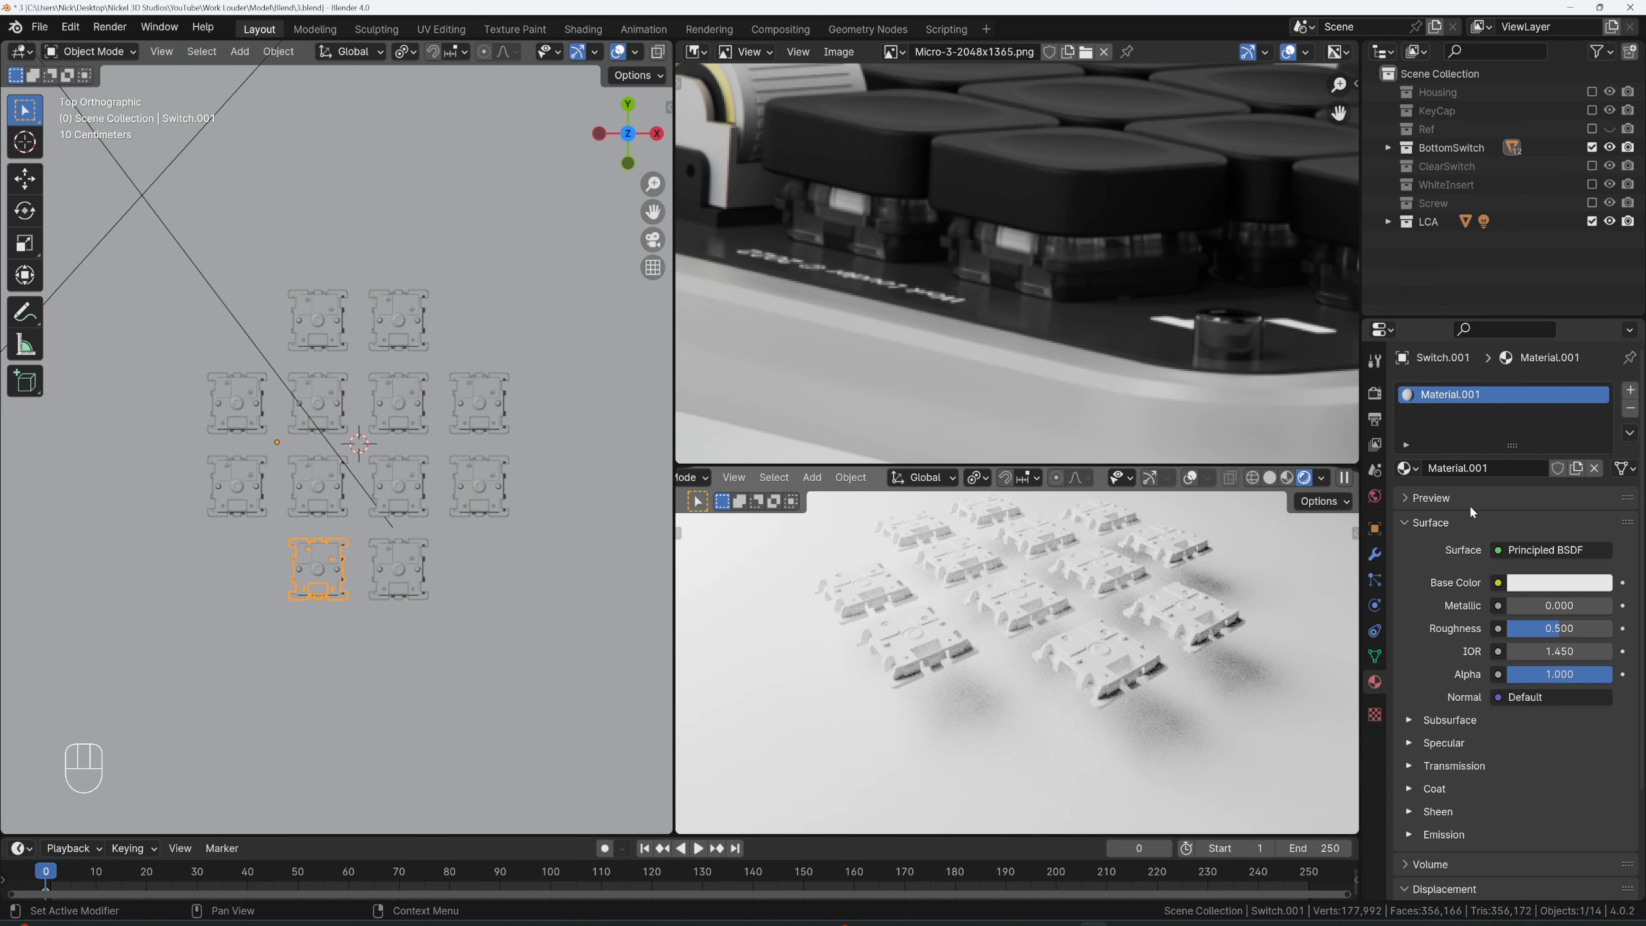
pyautogui.click(1465, 468)
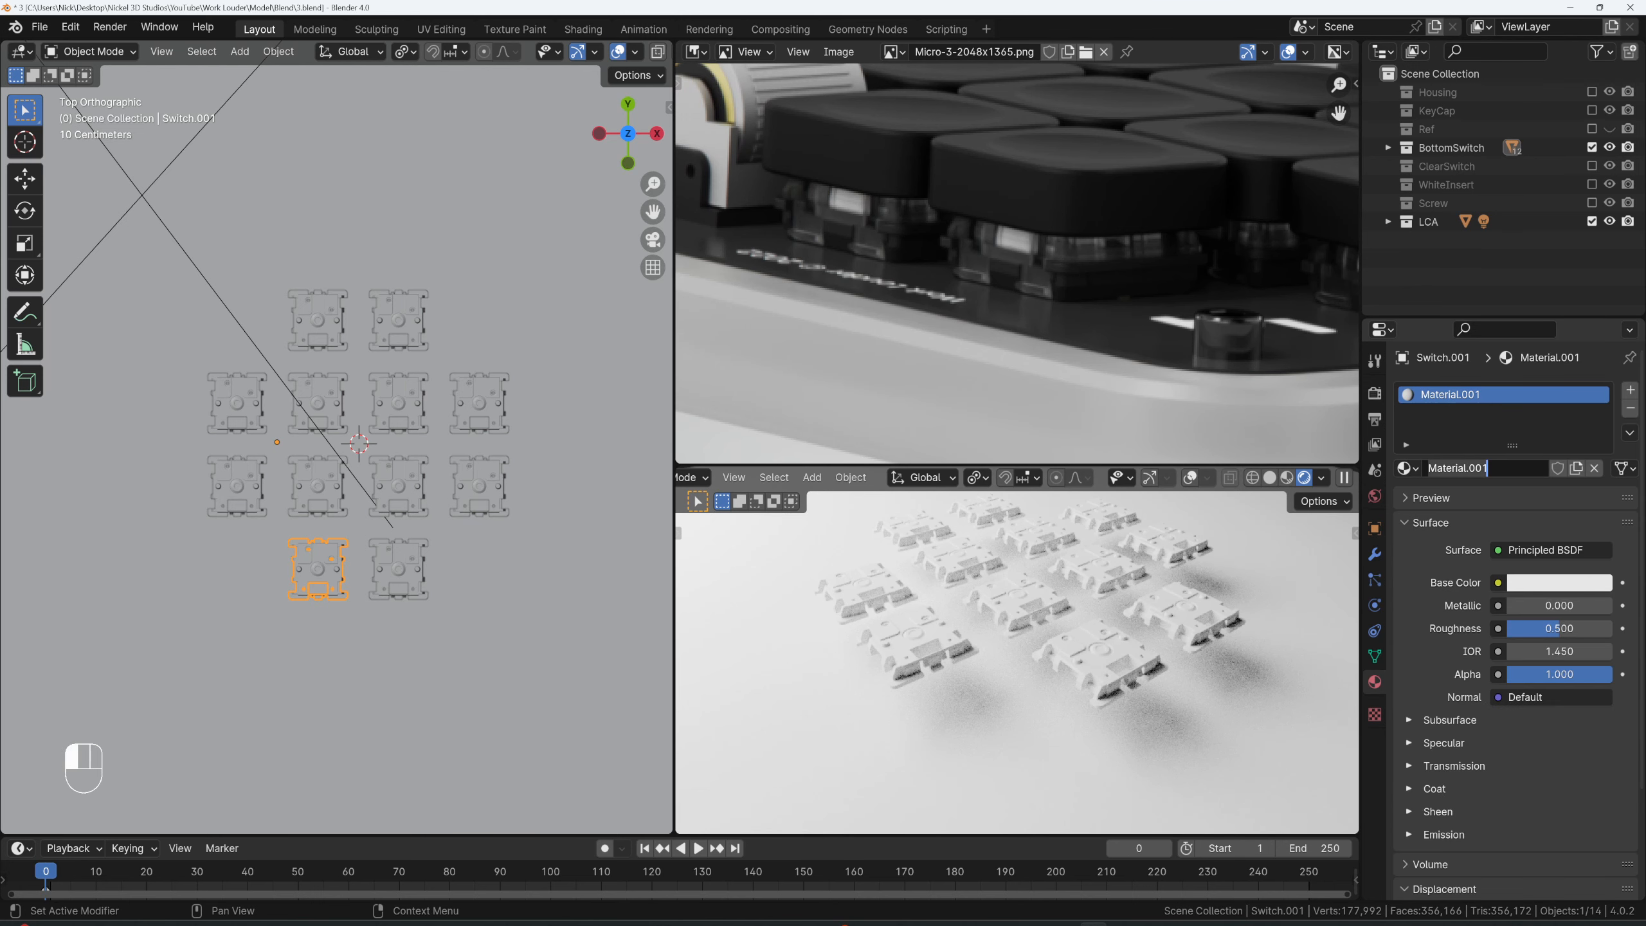
pyautogui.write('Black Plastic')
pyautogui.press('Return')
# - Darken the Black Plastic base colour to value 0.006 and set its roughness to 0.327
pyautogui.click(1549, 583)
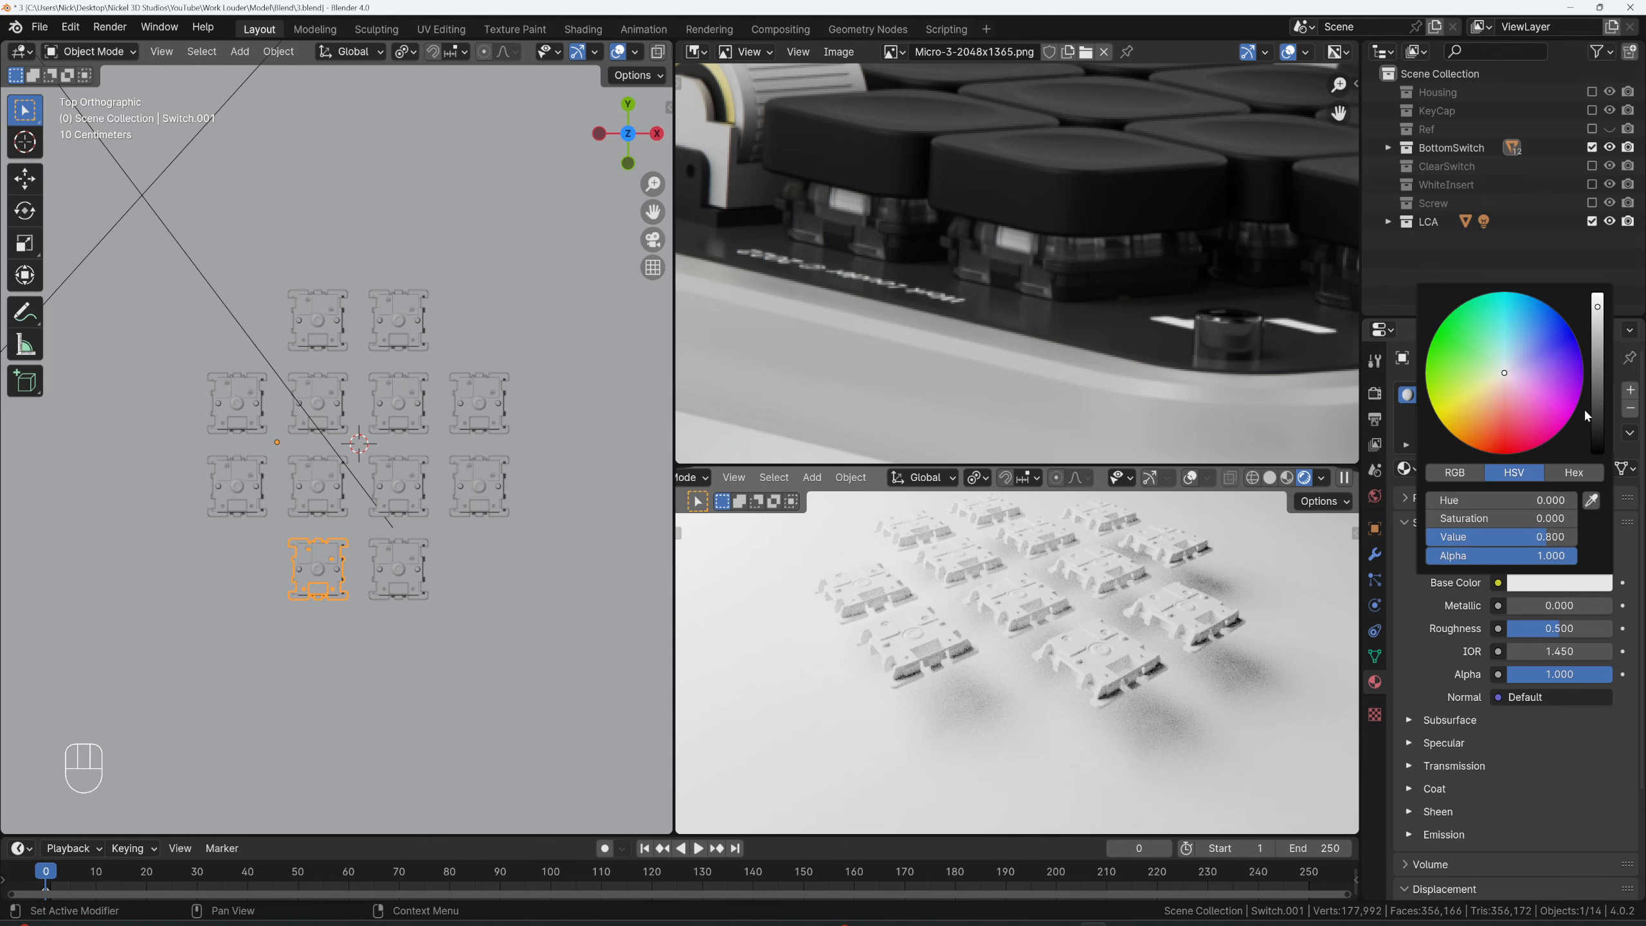
pyautogui.moveTo(1597, 298); pyautogui.dragTo(1597, 442)
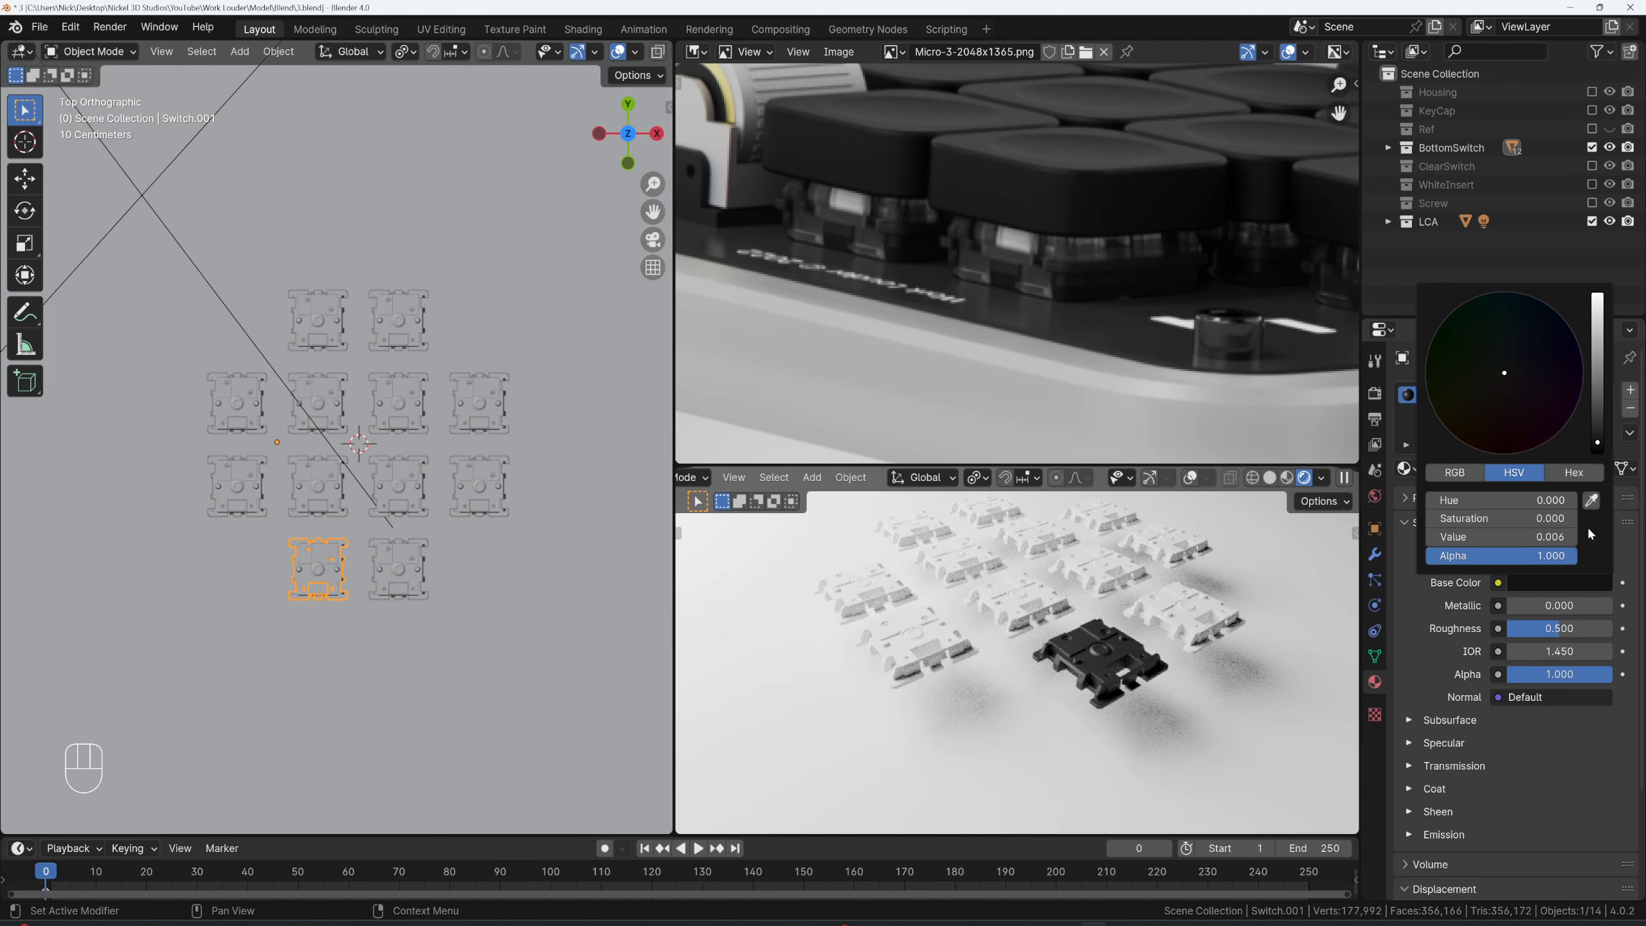
pyautogui.moveTo(1561, 628); pyautogui.dragTo(1542, 628)
pyautogui.moveTo(1096, 589); pyautogui.dragTo(1080, 629, button='middle')
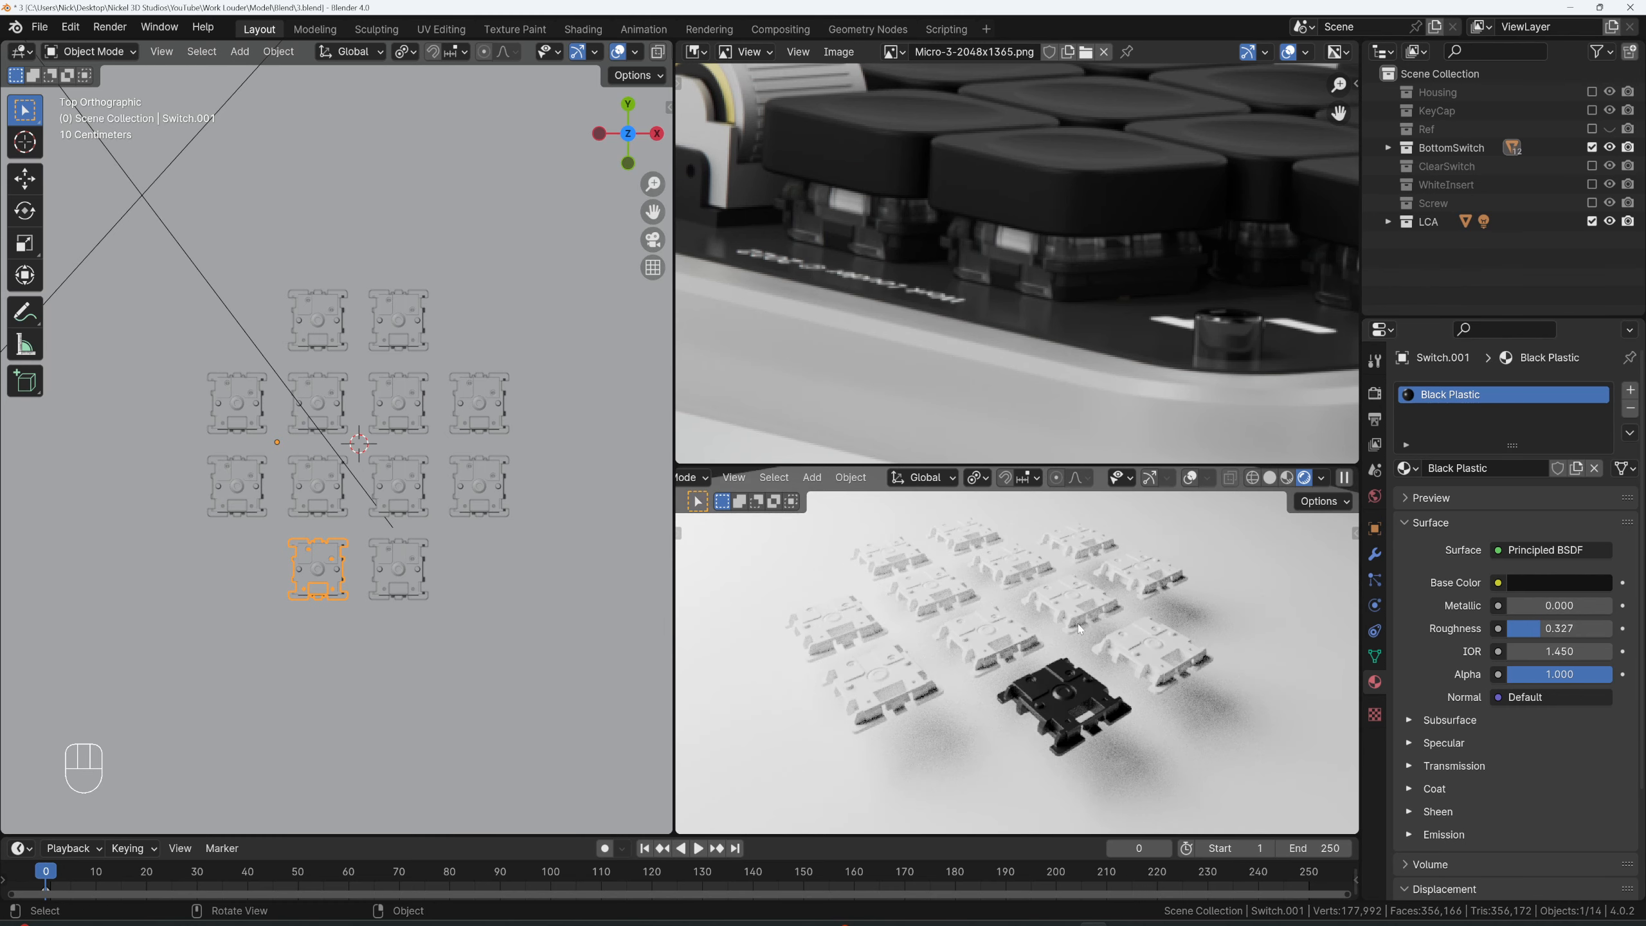
# - Turn on the rendered view's overlays and link the Black Plastic material from the nearest bottom switch to the eleven others
pyautogui.click(1189, 478)
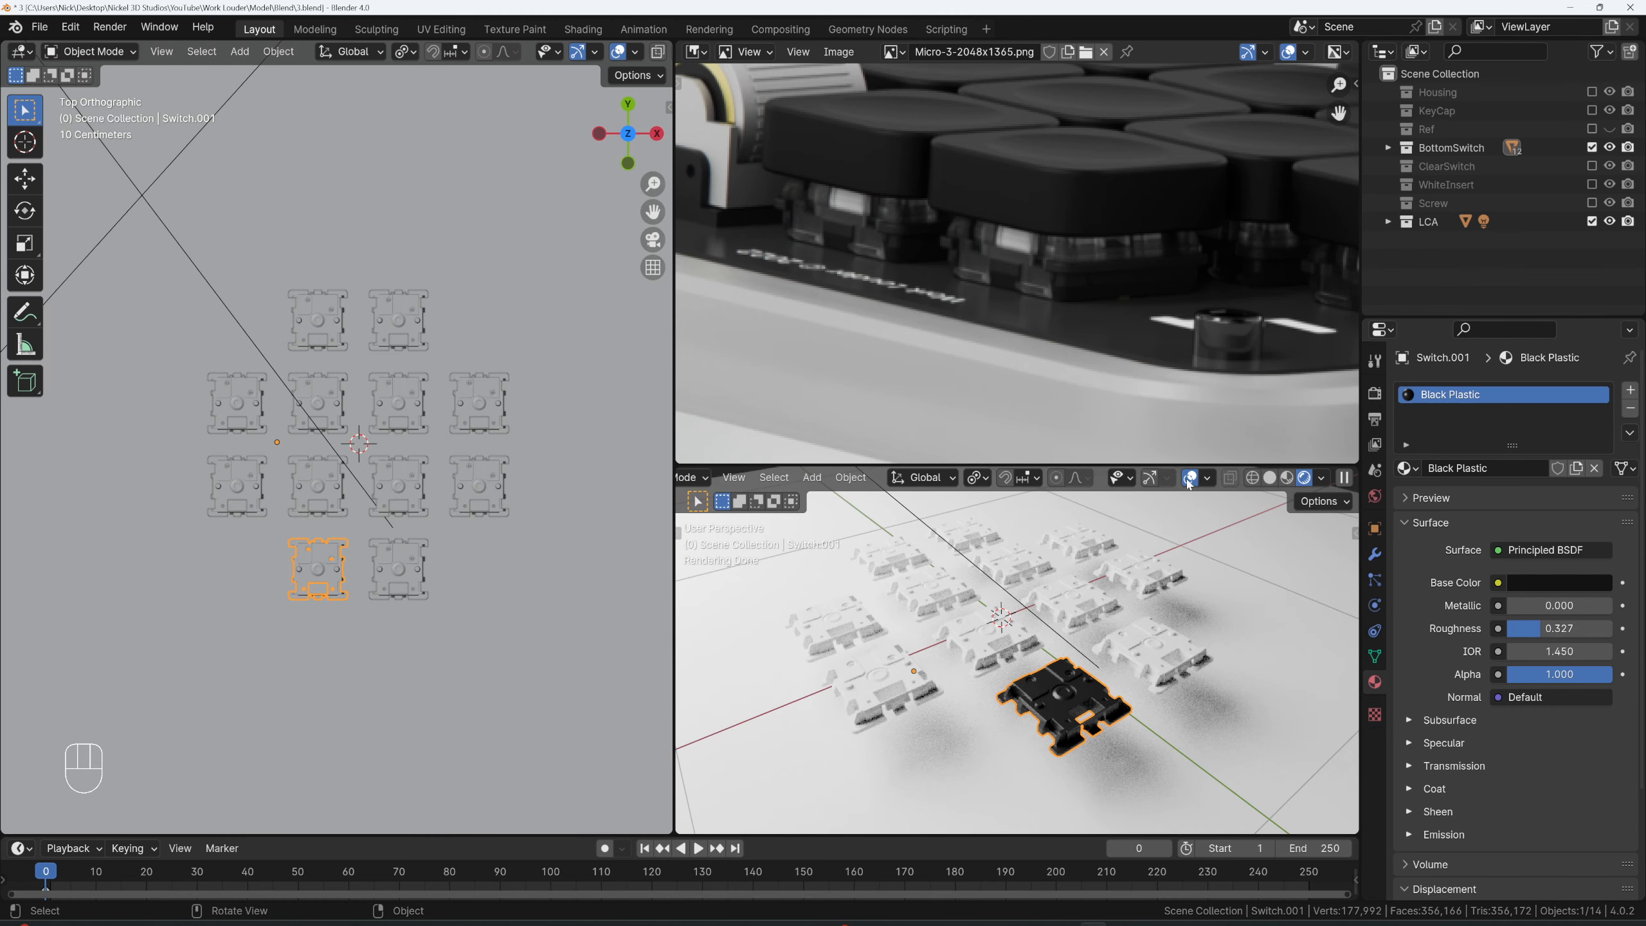
pyautogui.click(1139, 659)
pyautogui.keyDown('shift'); pyautogui.click(1077, 600); pyautogui.keyUp('shift')
pyautogui.keyDown('shift'); pyautogui.click(1142, 570); pyautogui.keyUp('shift')
pyautogui.keyDown('shift'); pyautogui.click(1059, 556); pyautogui.keyUp('shift')
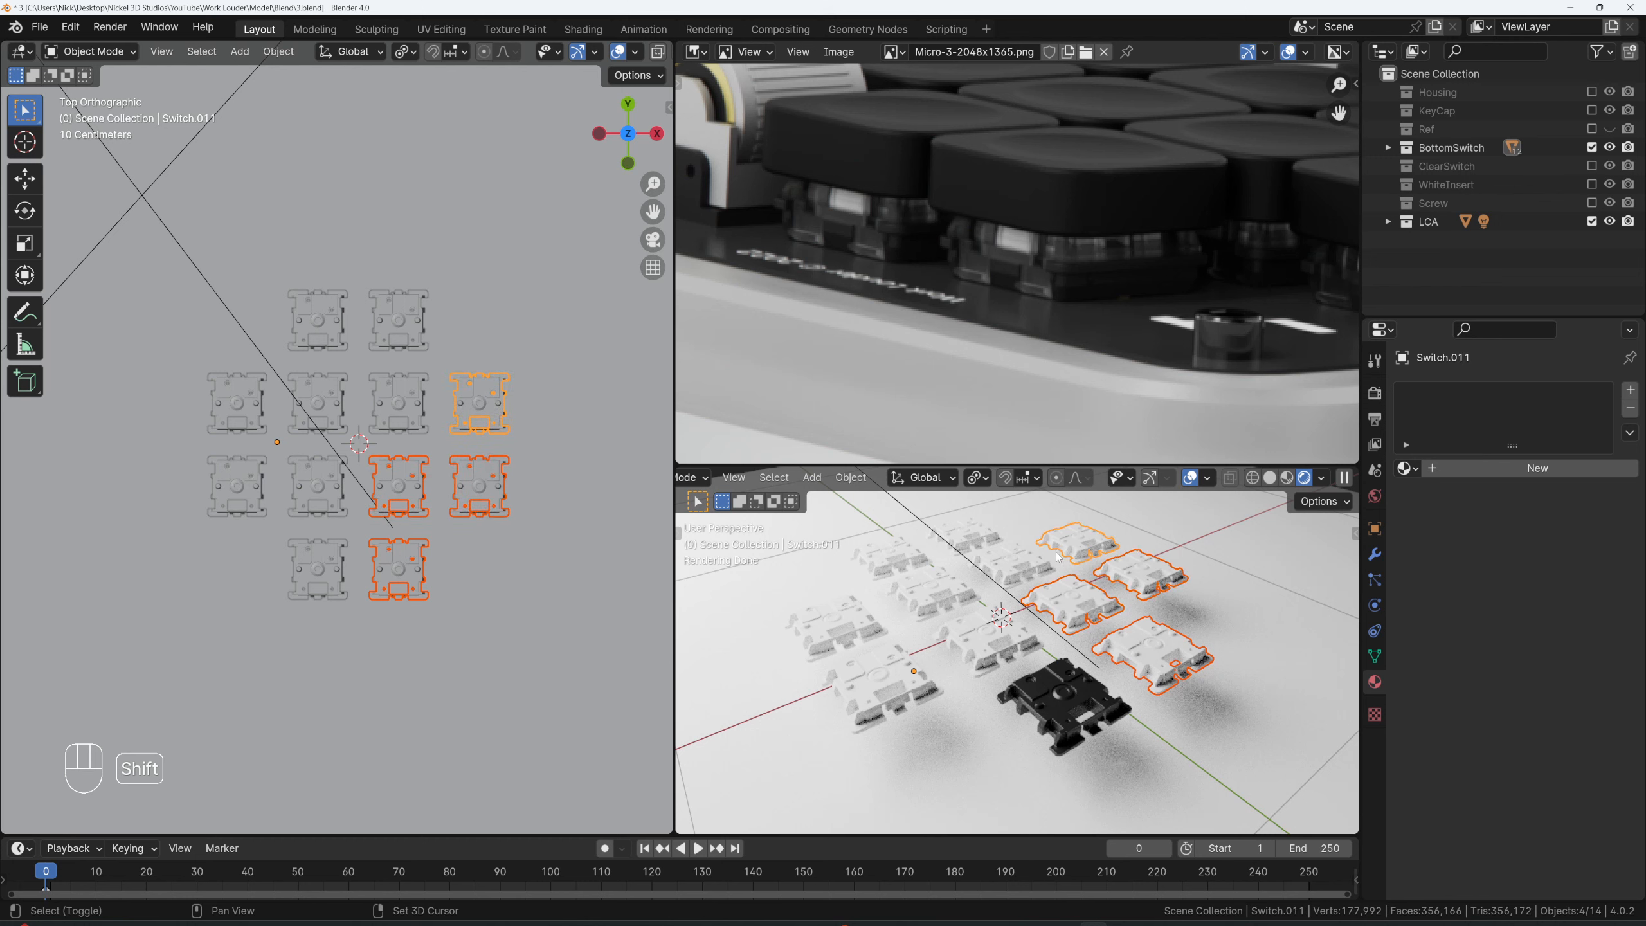
pyautogui.keyDown('shift'); pyautogui.click(1012, 566); pyautogui.keyUp('shift')
pyautogui.keyDown('shift'); pyautogui.click(965, 538); pyautogui.keyUp('shift')
pyautogui.keyDown('shift'); pyautogui.click(891, 559); pyautogui.keyUp('shift')
pyautogui.keyDown('shift'); pyautogui.click(932, 593); pyautogui.keyUp('shift')
pyautogui.keyDown('shift'); pyautogui.click(839, 626); pyautogui.keyUp('shift')
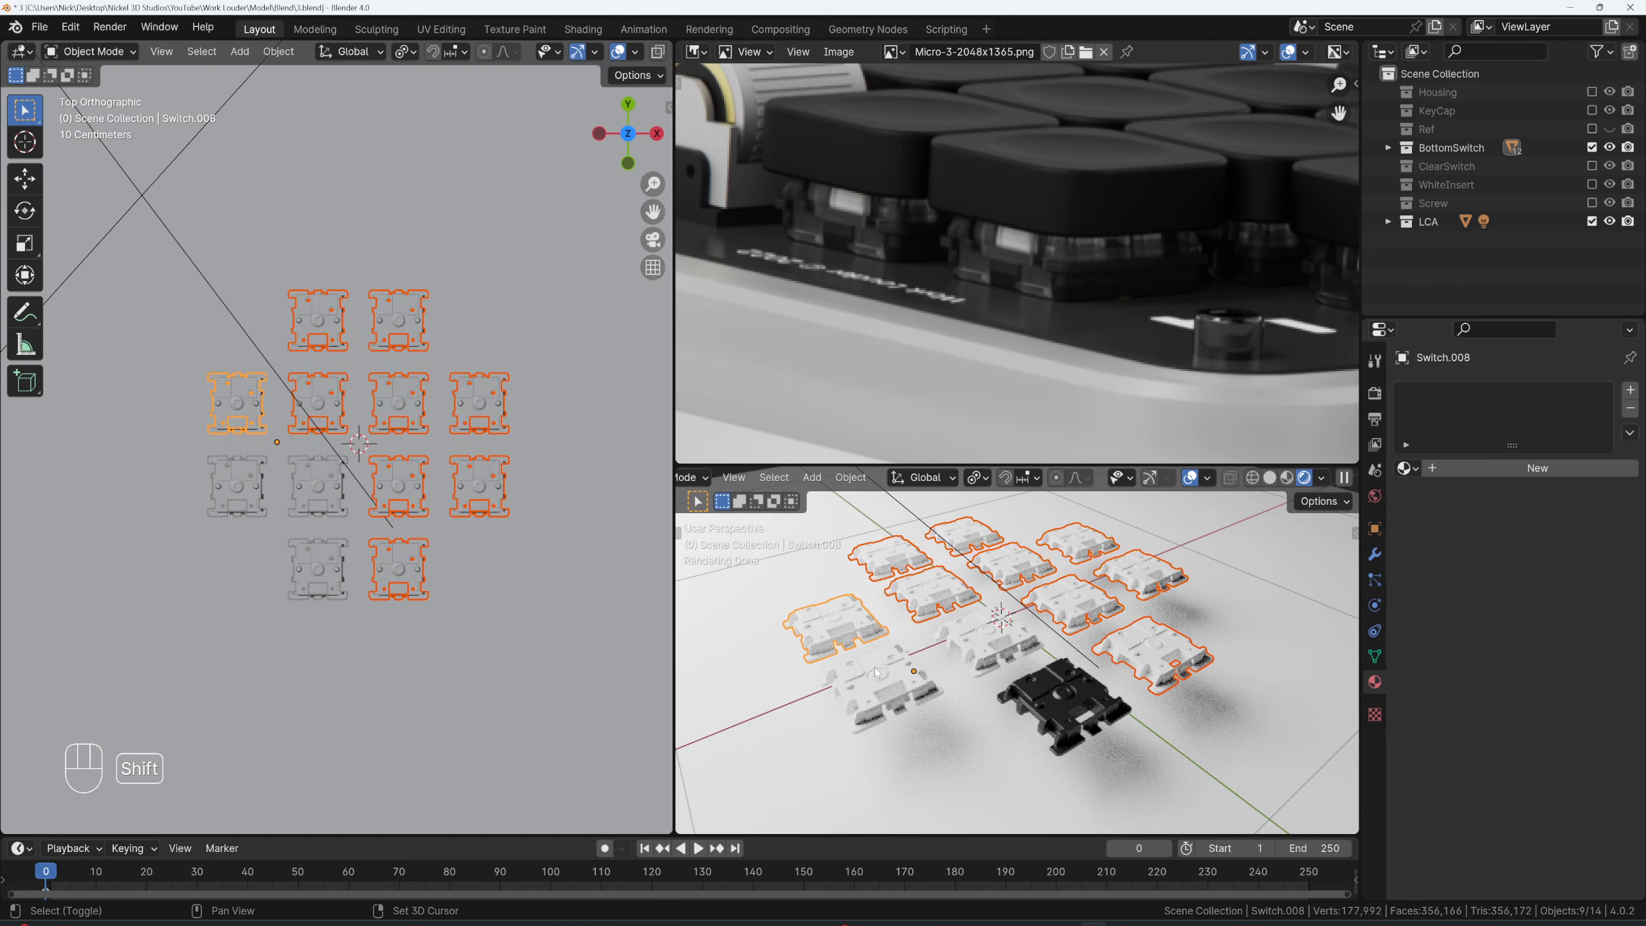
pyautogui.keyDown('shift'); pyautogui.click(878, 673); pyautogui.keyUp('shift')
pyautogui.keyDown('shift'); pyautogui.click(988, 645); pyautogui.keyUp('shift')
pyautogui.keyDown('shift'); pyautogui.click(1075, 696); pyautogui.keyUp('shift')
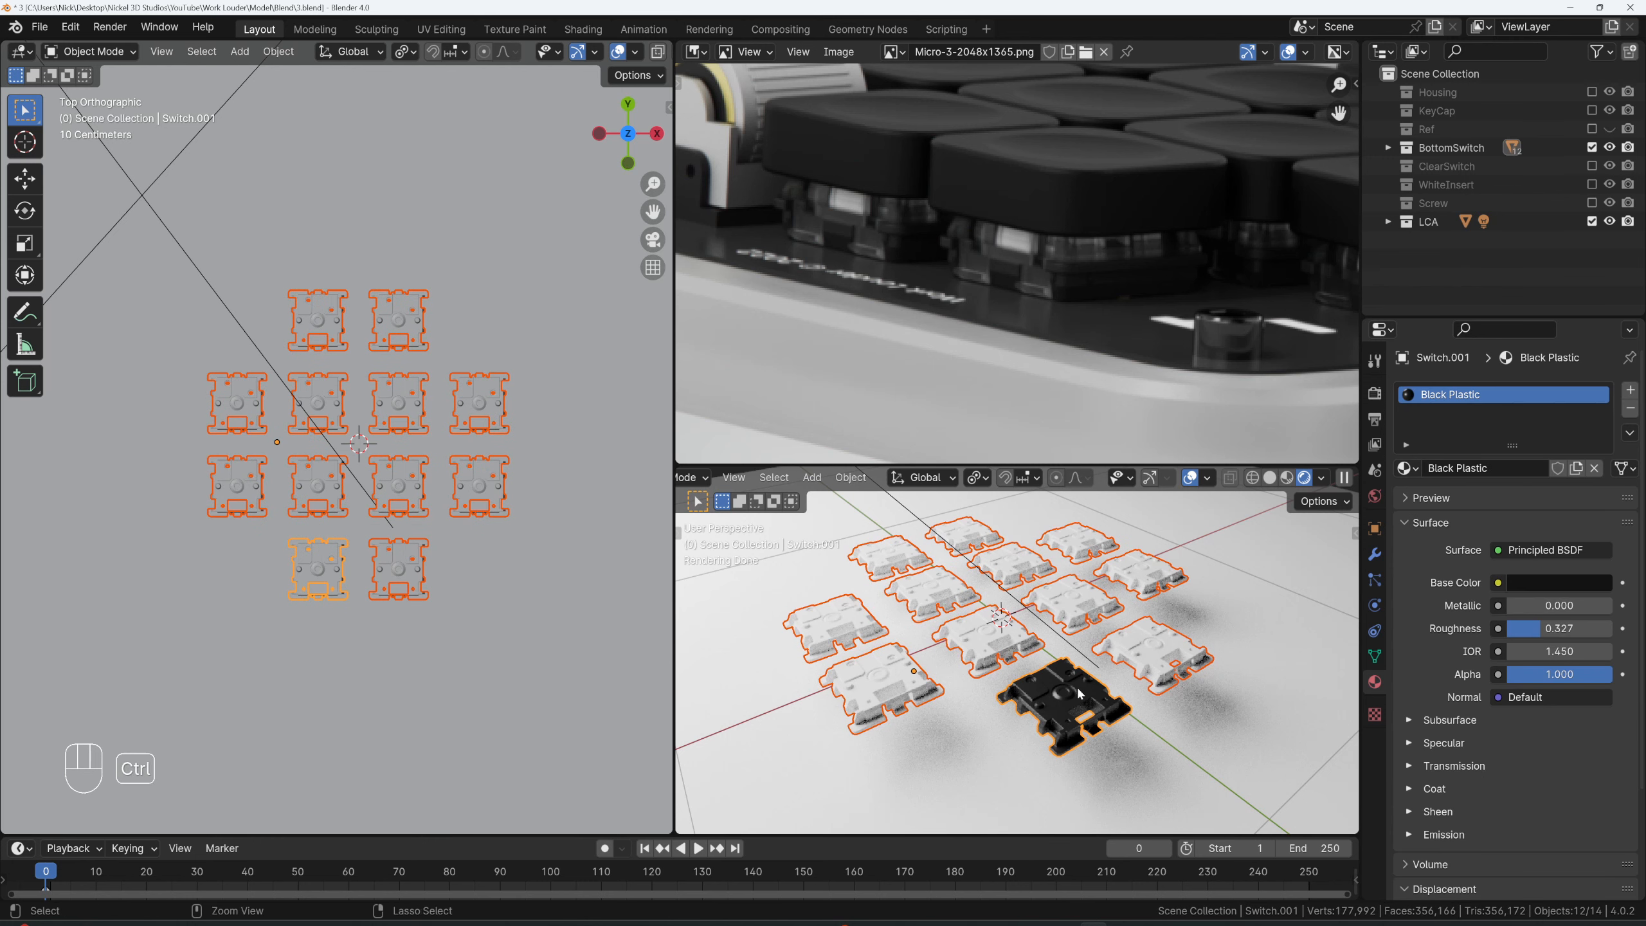
pyautogui.hotkey('ctrl', 'l')
pyautogui.click(1031, 668)
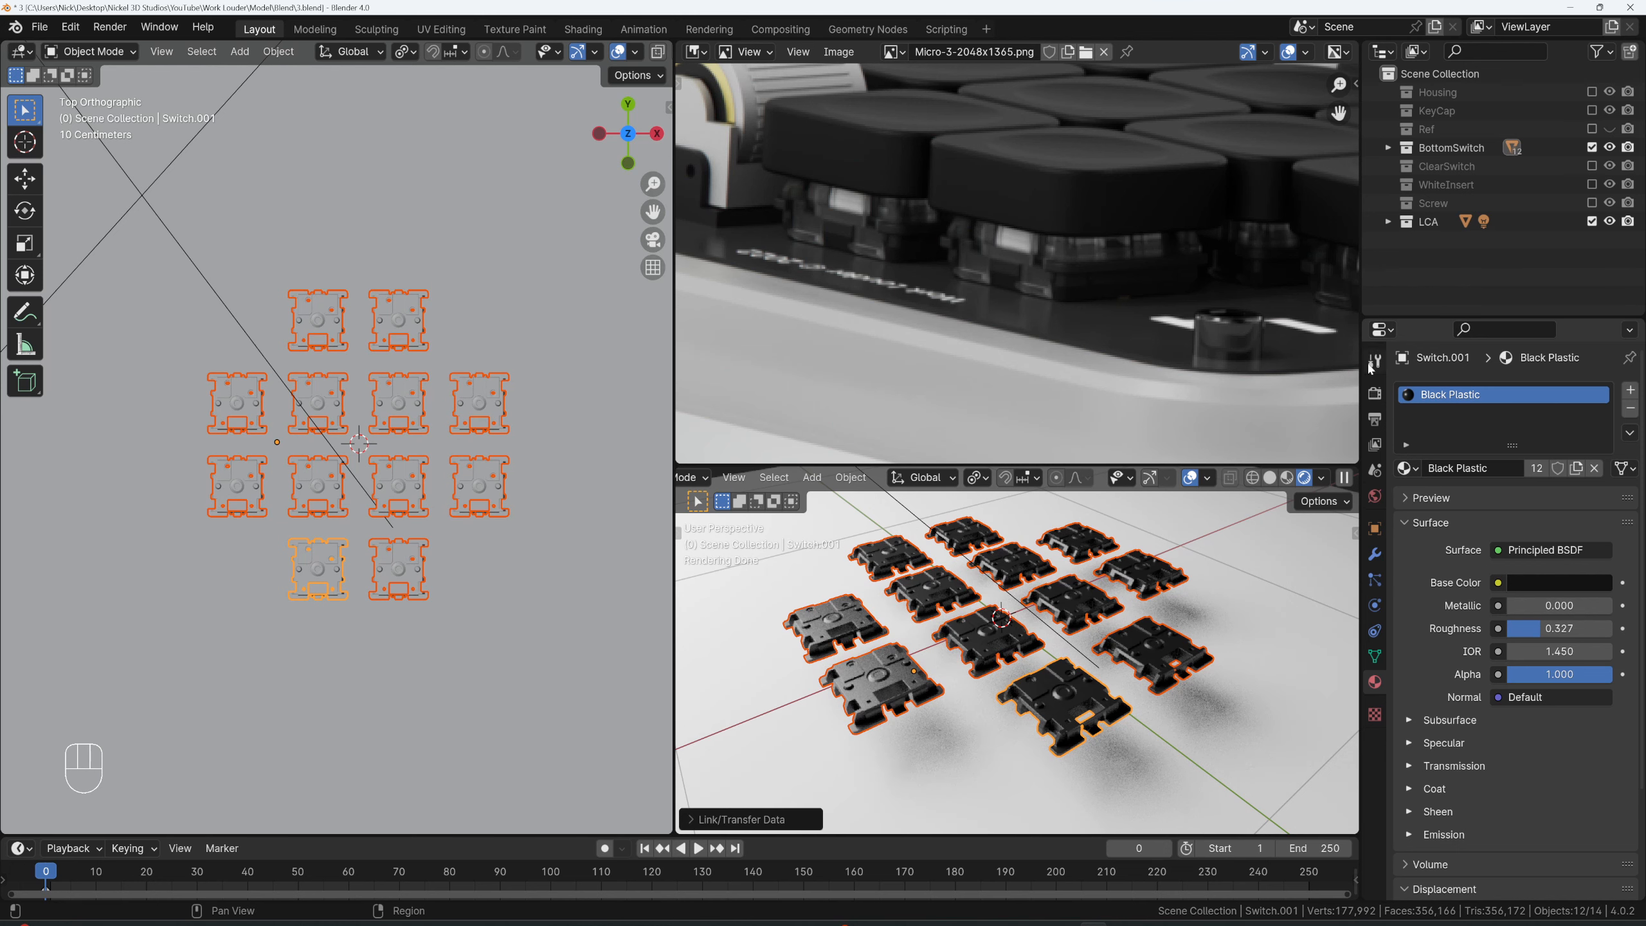
# - Replace the BottomSwitch collection with ClearSwitch in the view layer and give the nearest clear switch a new material named ClearSwitch
pyautogui.click(1592, 147)
pyautogui.click(1591, 166)
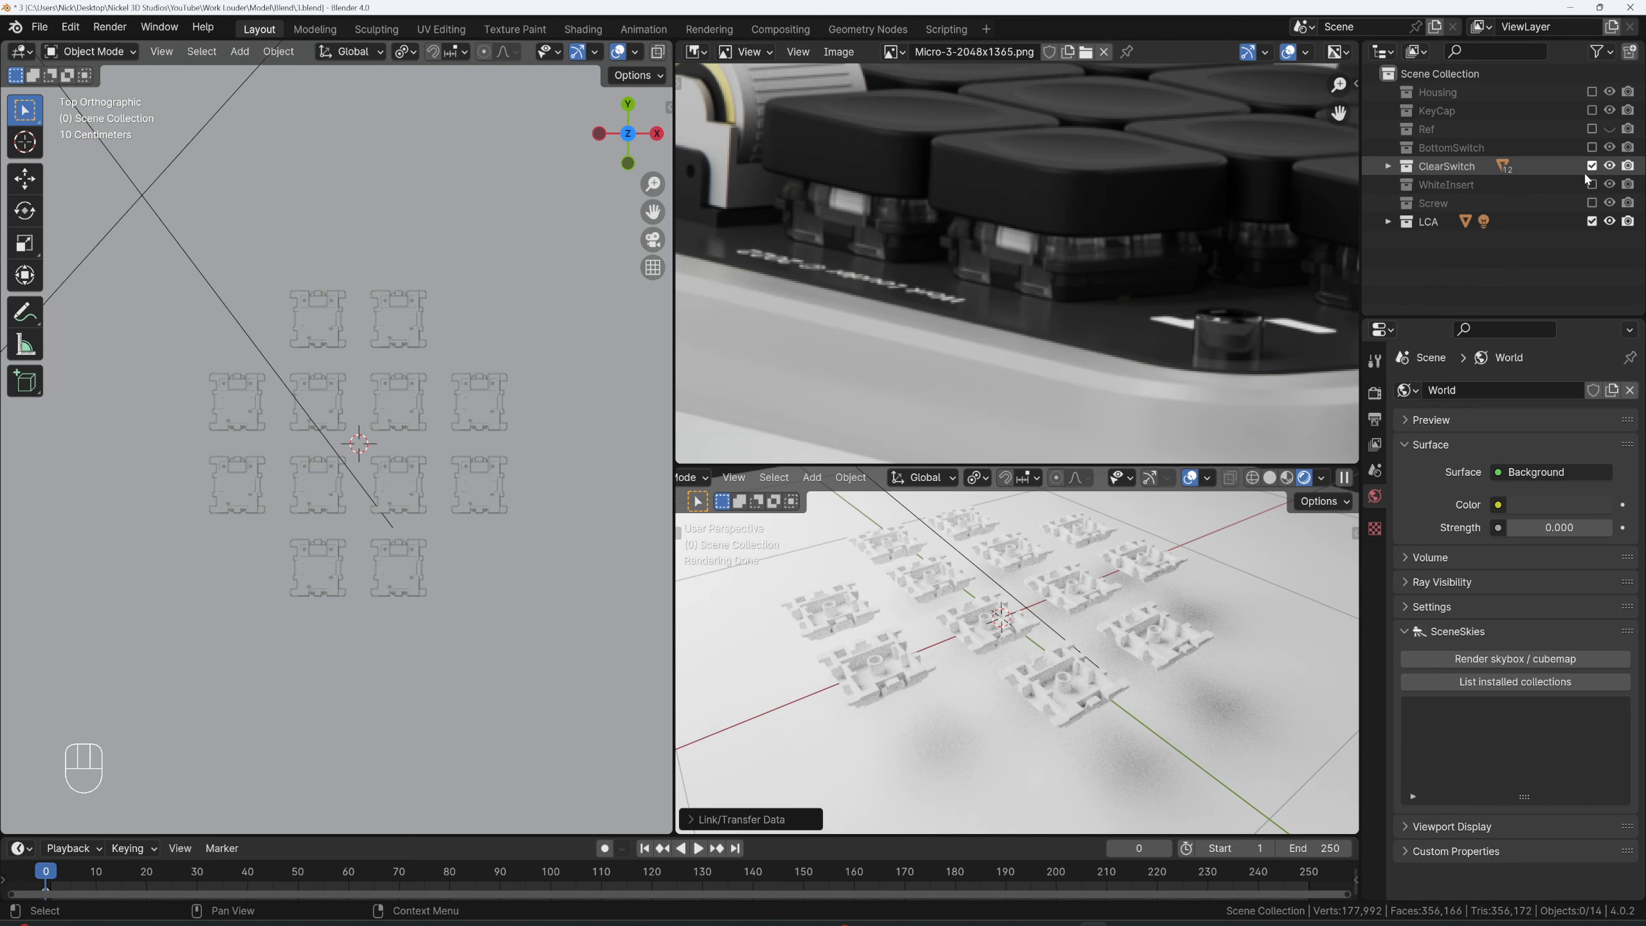
pyautogui.click(1073, 673)
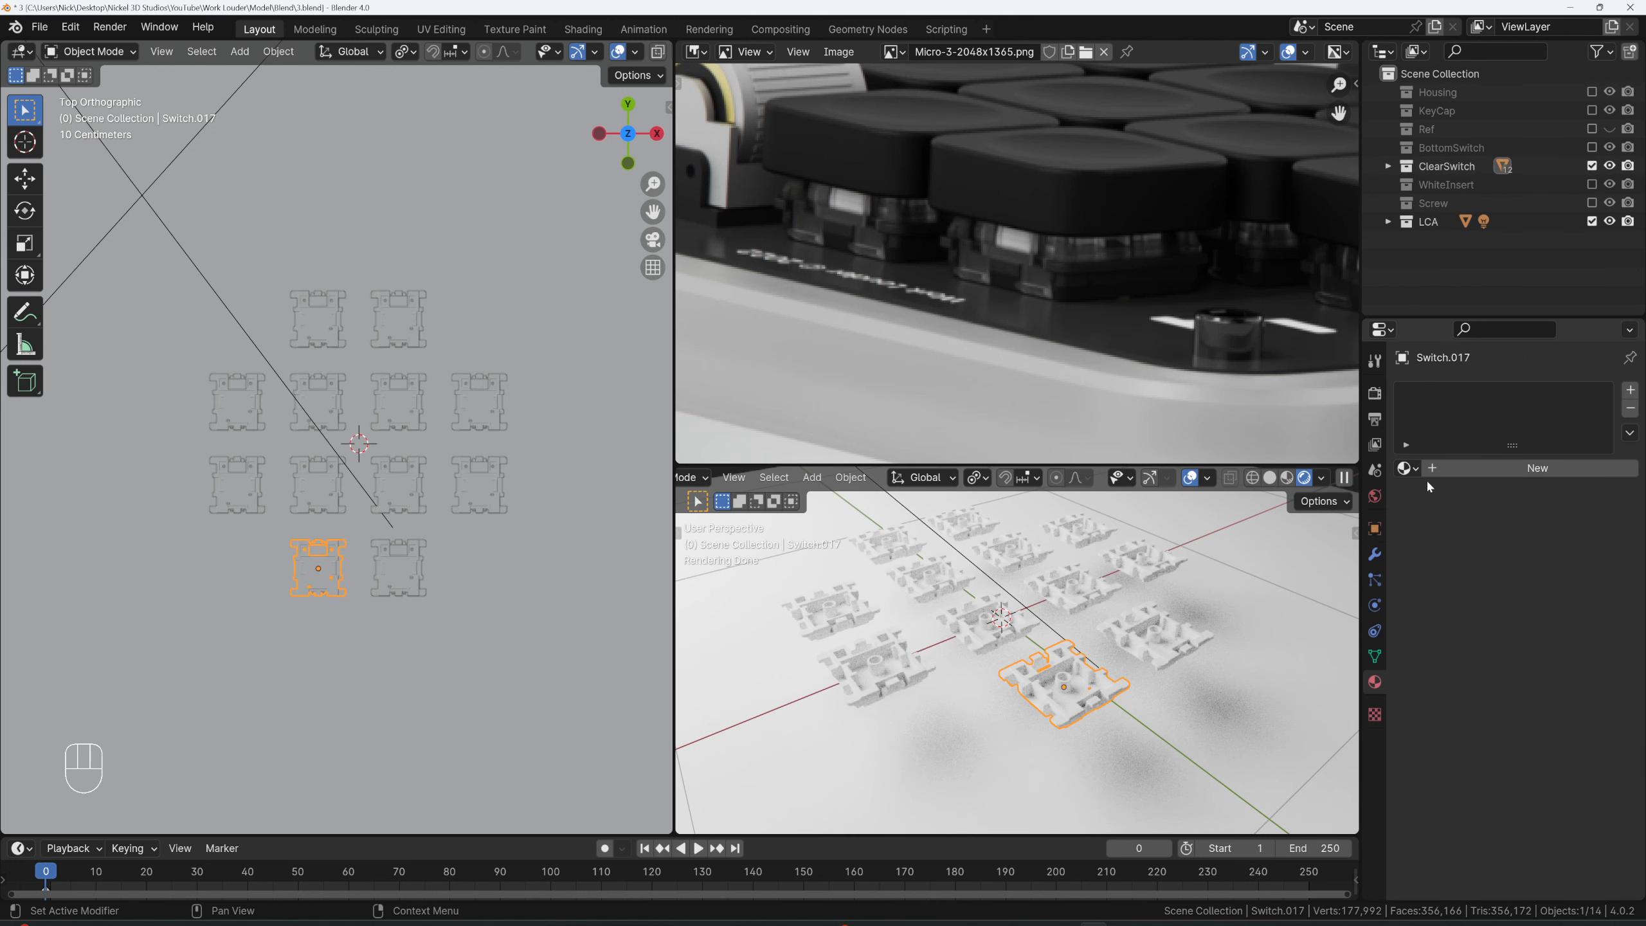
pyautogui.click(1464, 470)
pyautogui.write('C')
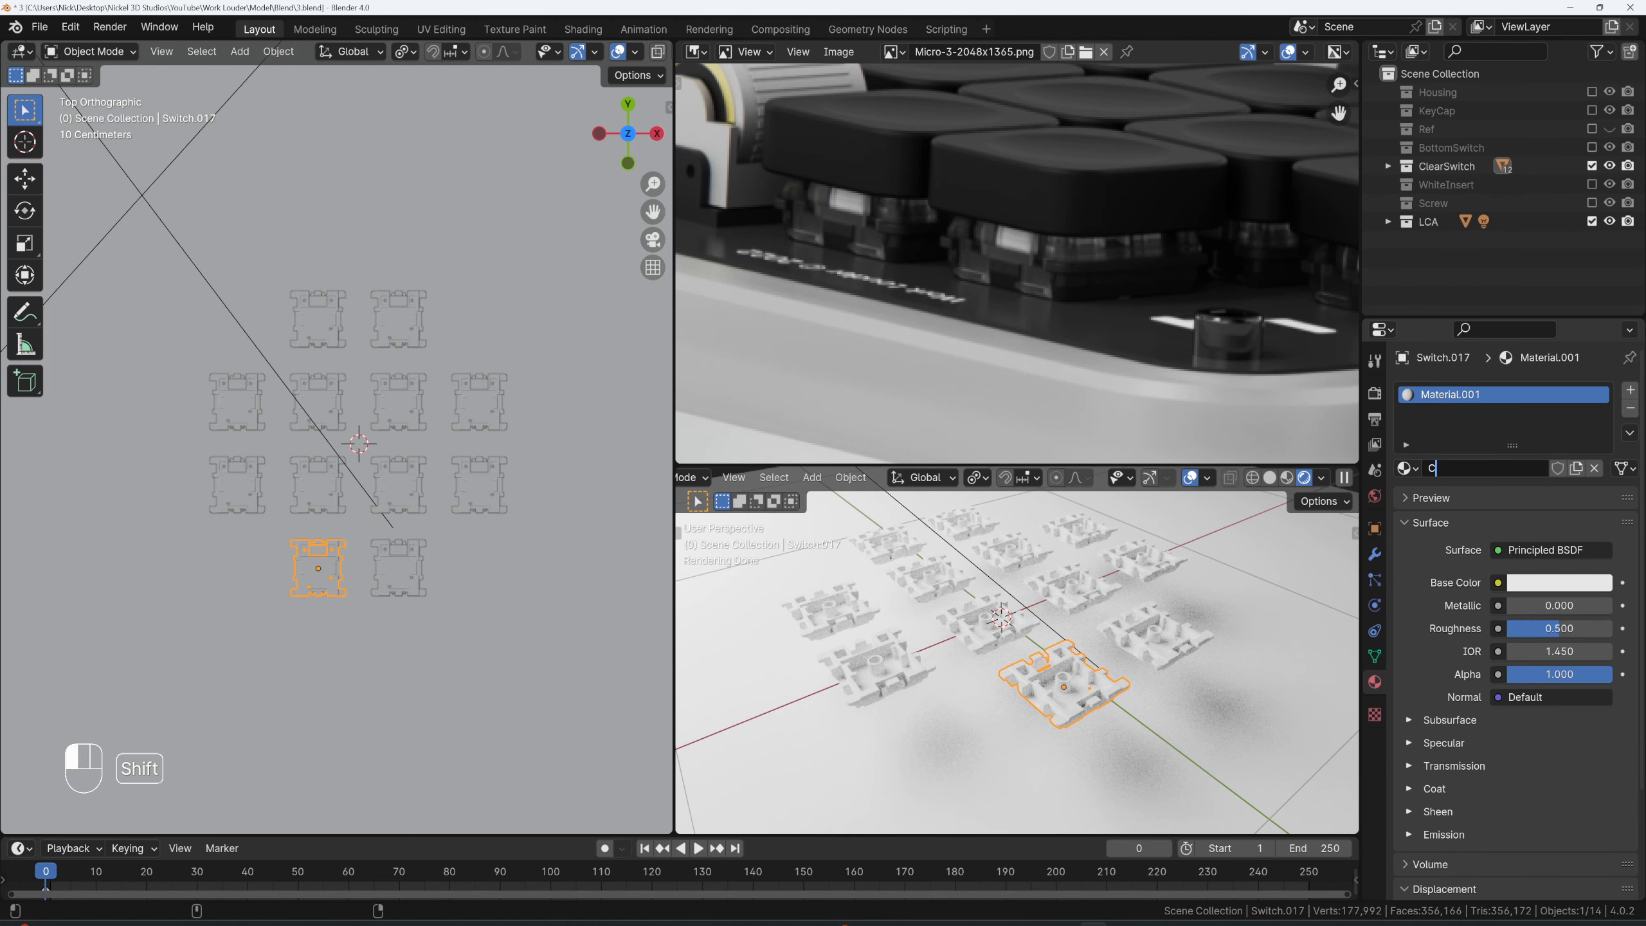
pyautogui.write('learSwitch')
pyautogui.press('Return')
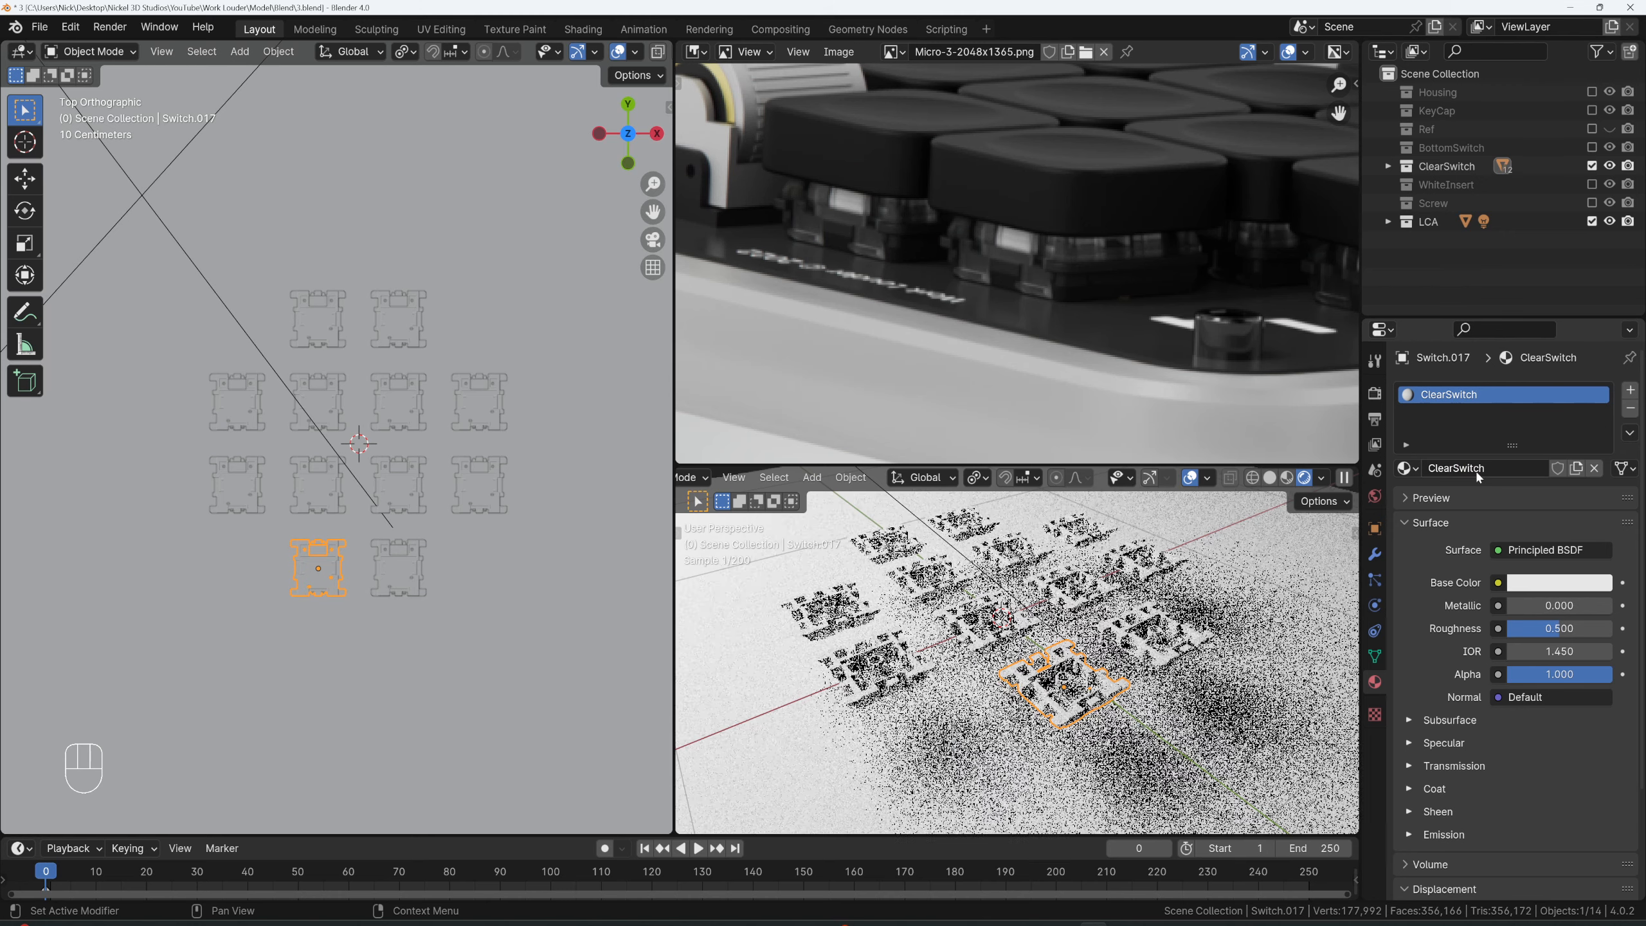
# - Set the ClearSwitch material's transmission weight to 1.000
pyautogui.click(1426, 767)
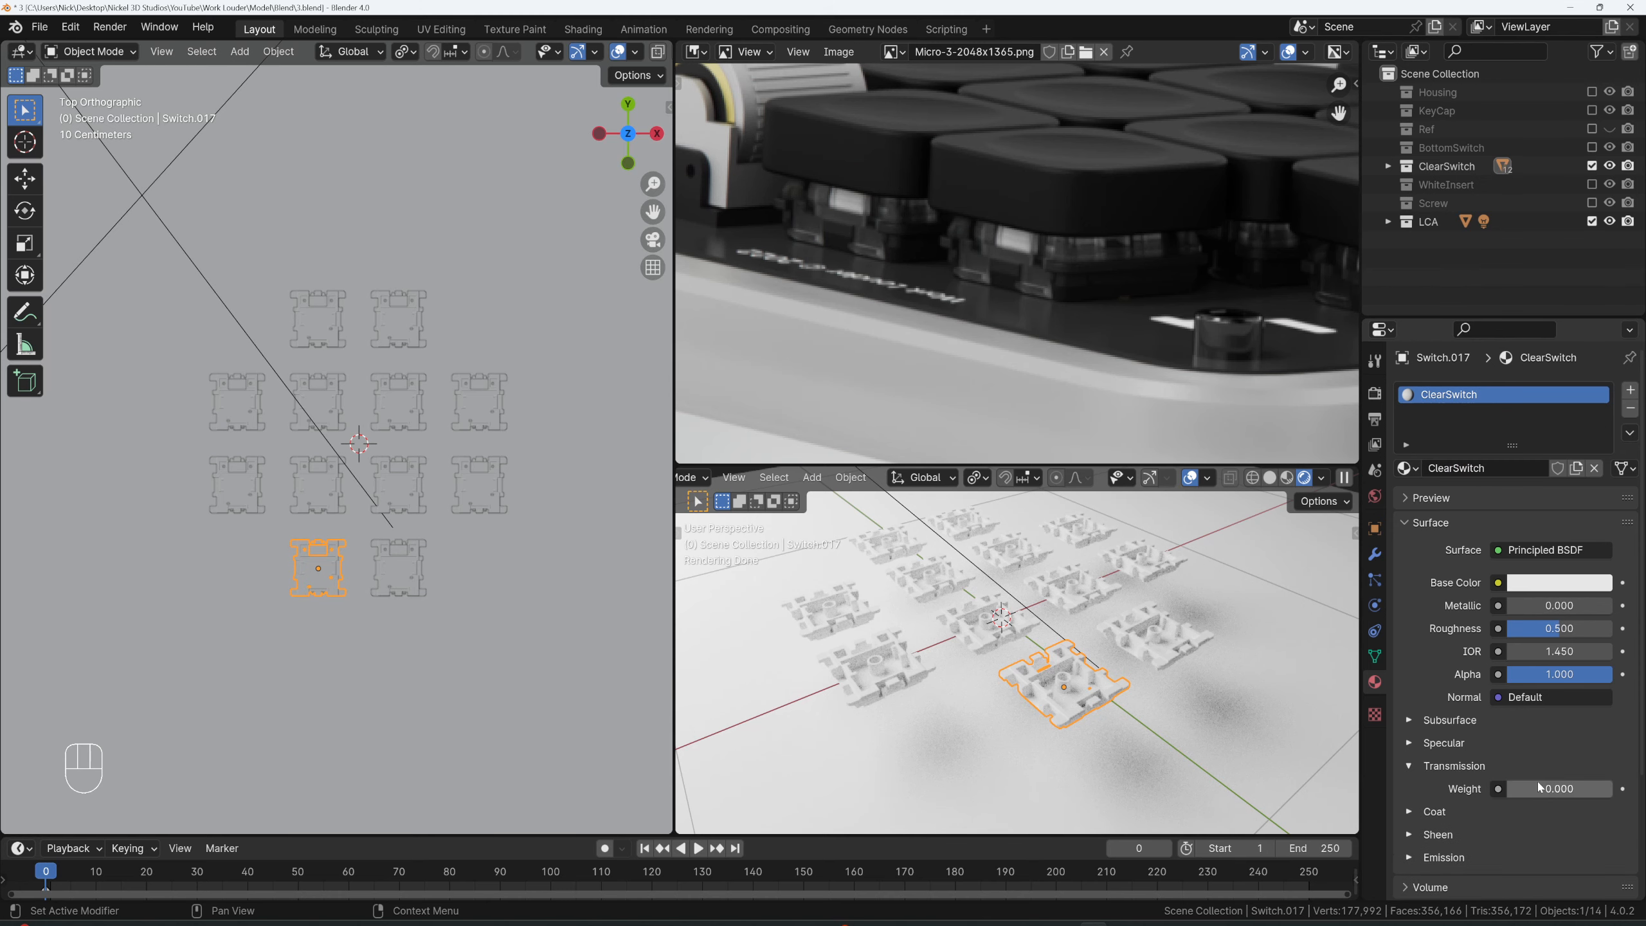
pyautogui.moveTo(1542, 789); pyautogui.dragTo(1611, 788)
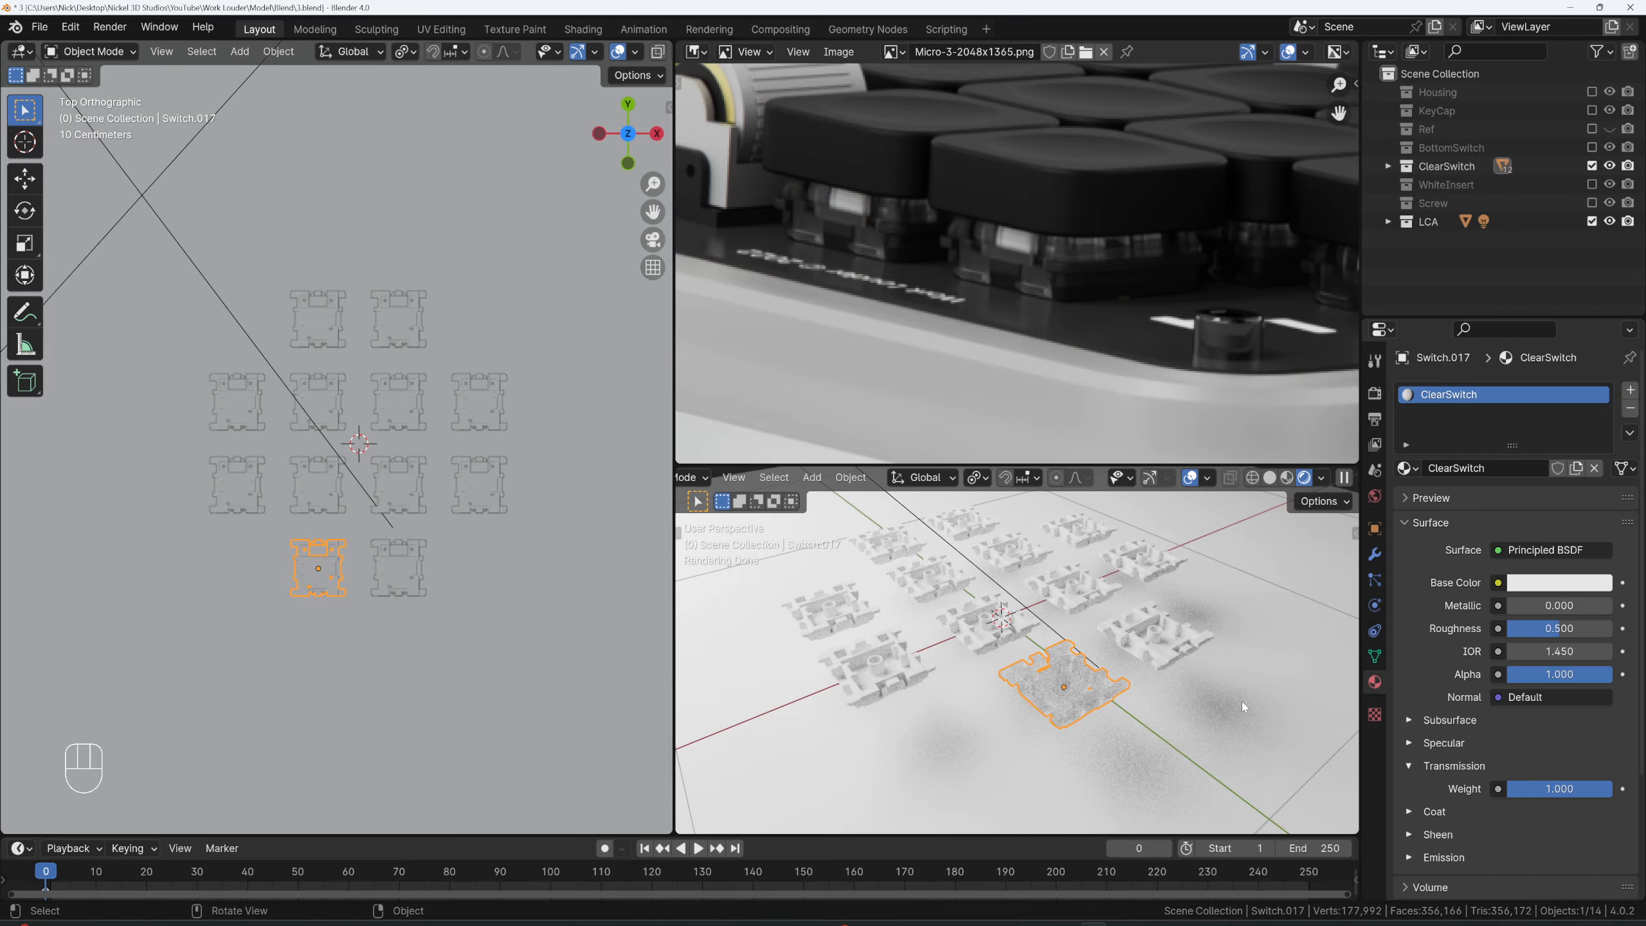
pyautogui.keyDown('shift'); pyautogui.moveTo(1242, 703); pyautogui.dragTo(1199, 663, button='middle'); pyautogui.keyUp('shift')
pyautogui.scroll(2, 1199, 663)
# - Set the ClearSwitch material's roughness to 0.3 and compare the translucent switch with the reference photo from a low angle
pyautogui.moveTo(1559, 628); pyautogui.dragTo(1540, 628)
pyautogui.click(1539, 628)
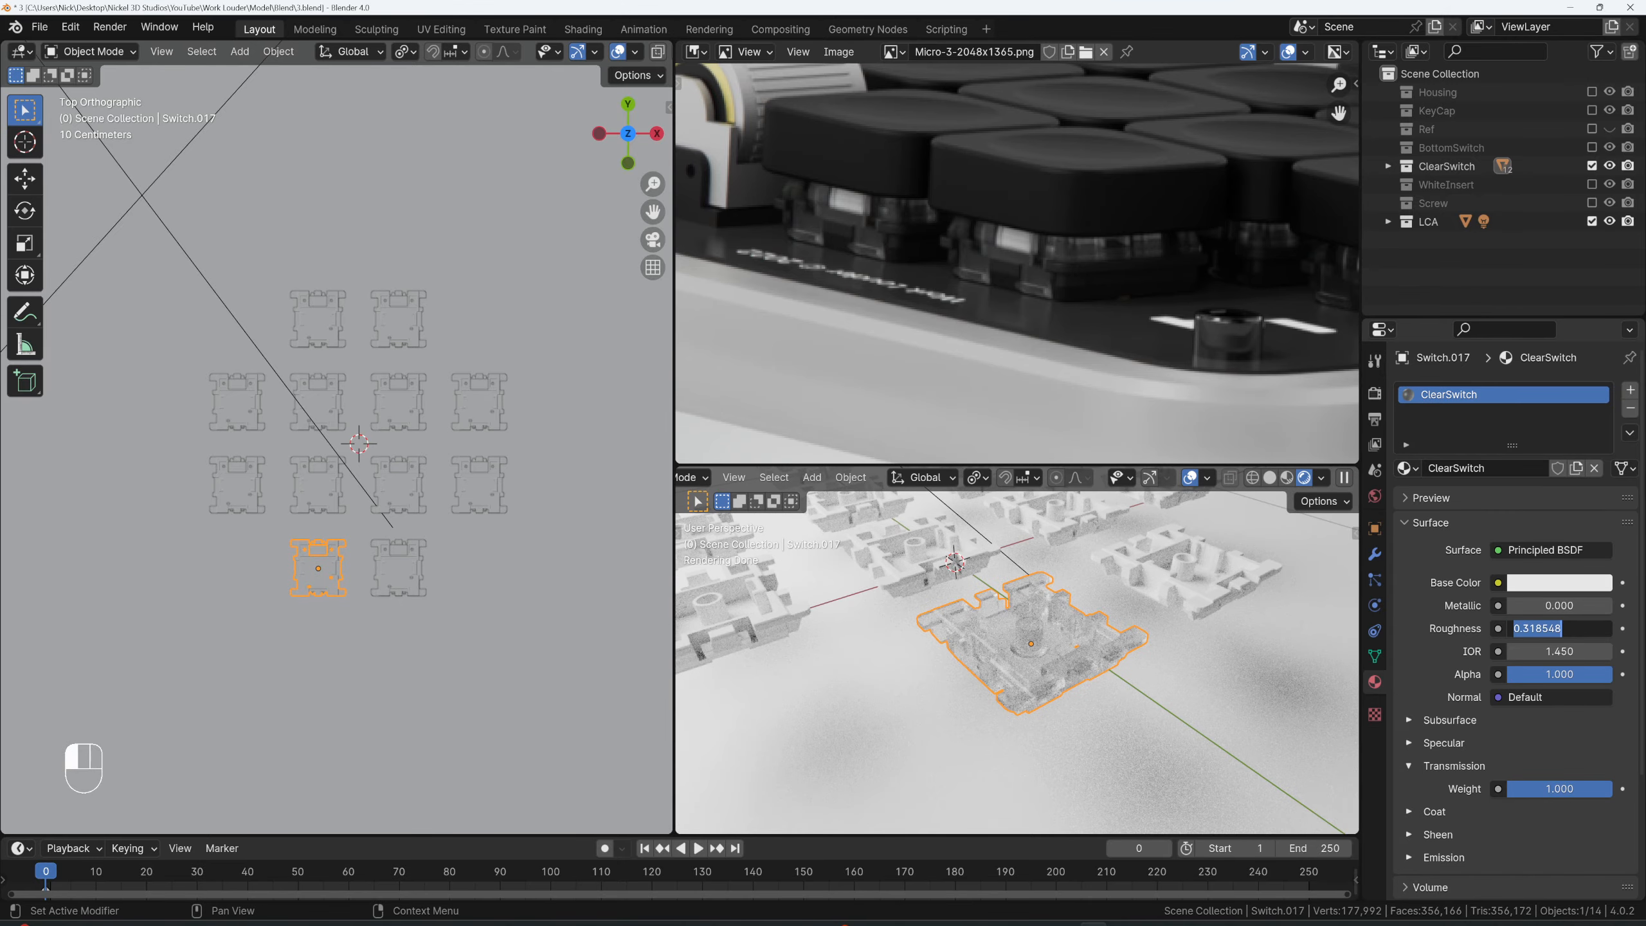
pyautogui.write('.3')
pyautogui.press('Return')
pyautogui.moveTo(1154, 658); pyautogui.dragTo(1094, 566, button='middle')
pyautogui.scroll(2, 1167, 612)
pyautogui.press('KP_Decimal')
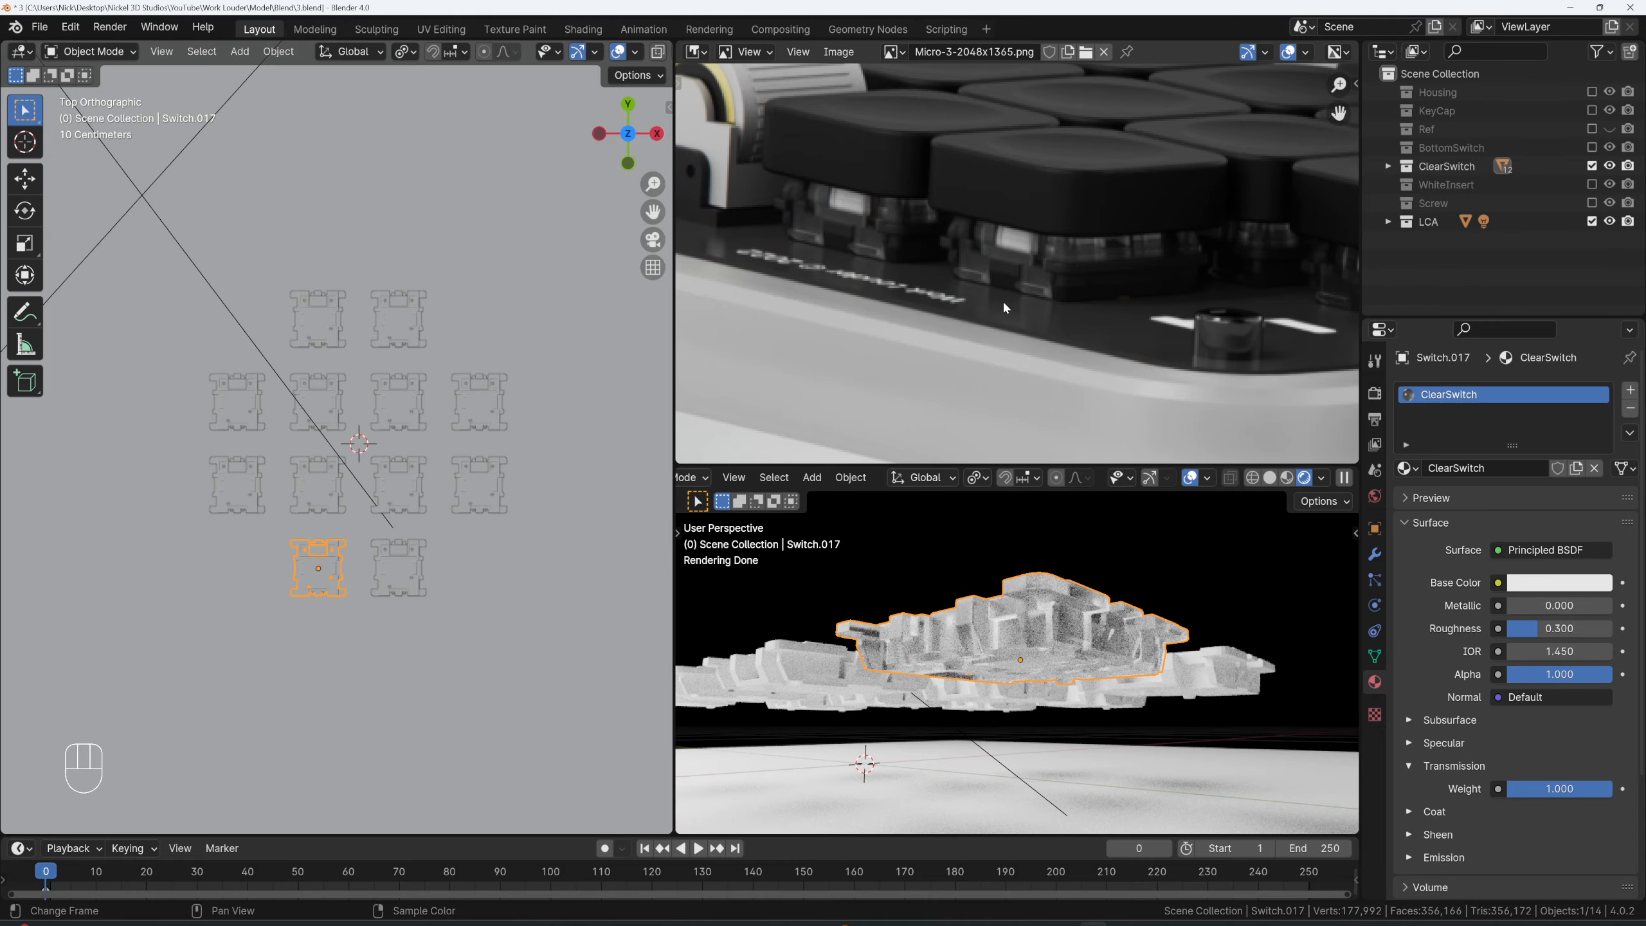
pyautogui.moveTo(1061, 598); pyautogui.dragTo(1128, 661, button='middle')
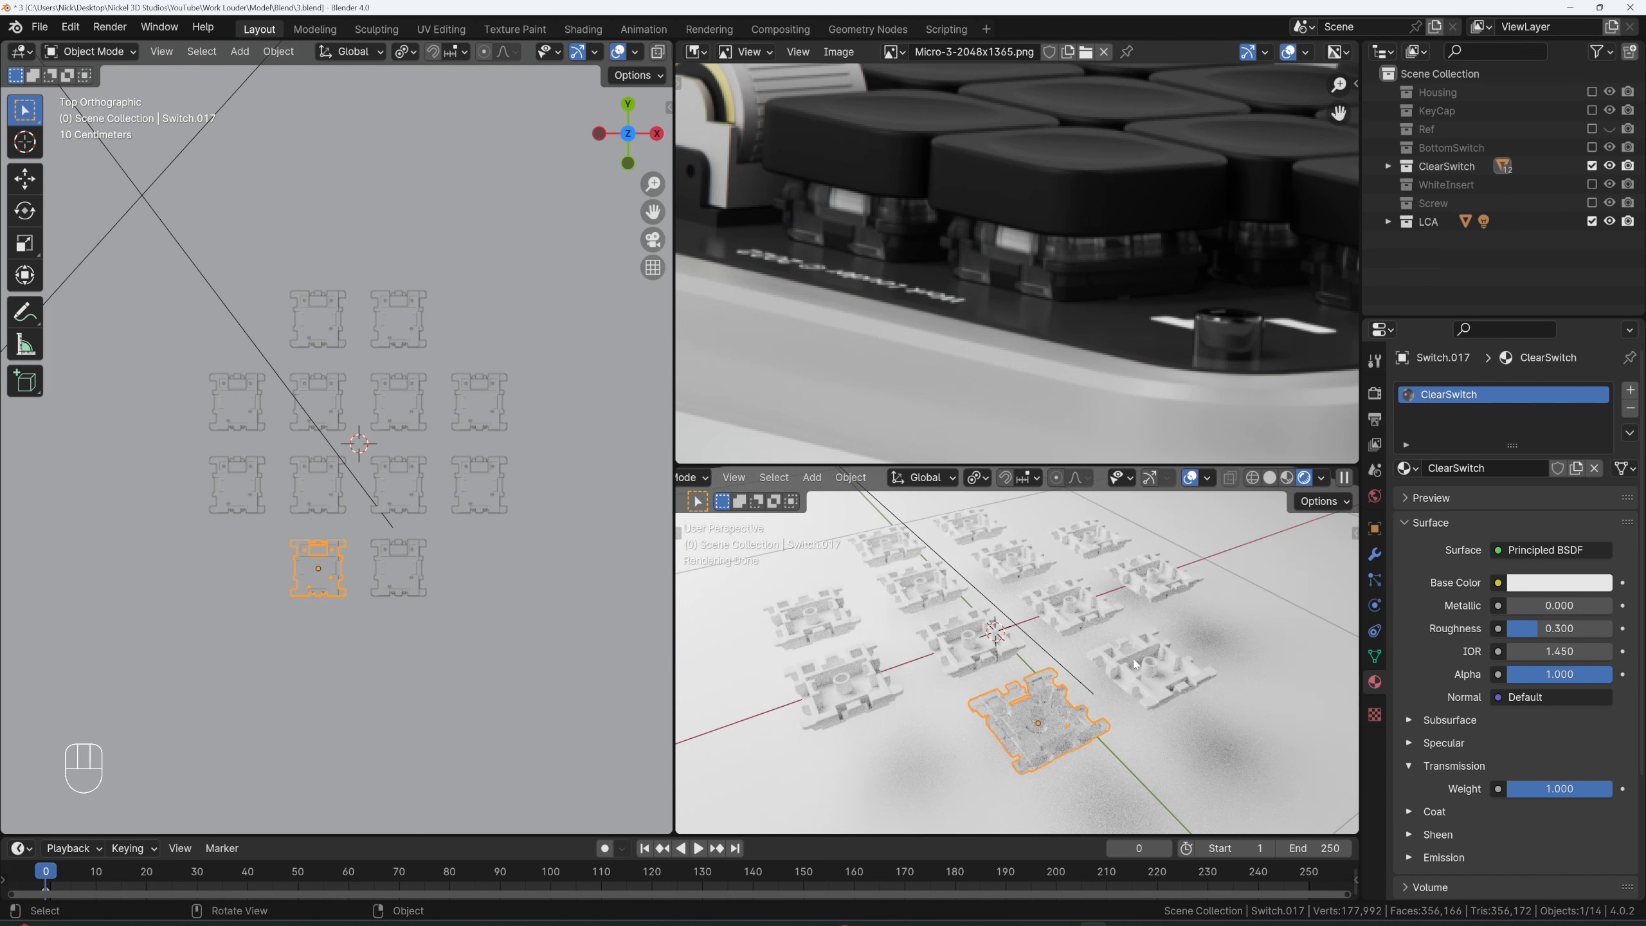
# - Link the ClearSwitch material from the nearest clear switch to the eleven other clear switches
pyautogui.click(1147, 668)
pyautogui.keyDown('shift'); pyautogui.click(1071, 606); pyautogui.keyUp('shift')
pyautogui.keyDown('shift'); pyautogui.click(1154, 577); pyautogui.keyUp('shift')
pyautogui.keyDown('shift'); pyautogui.click(1091, 543); pyautogui.keyUp('shift')
pyautogui.keyDown('shift'); pyautogui.click(1013, 558); pyautogui.keyUp('shift')
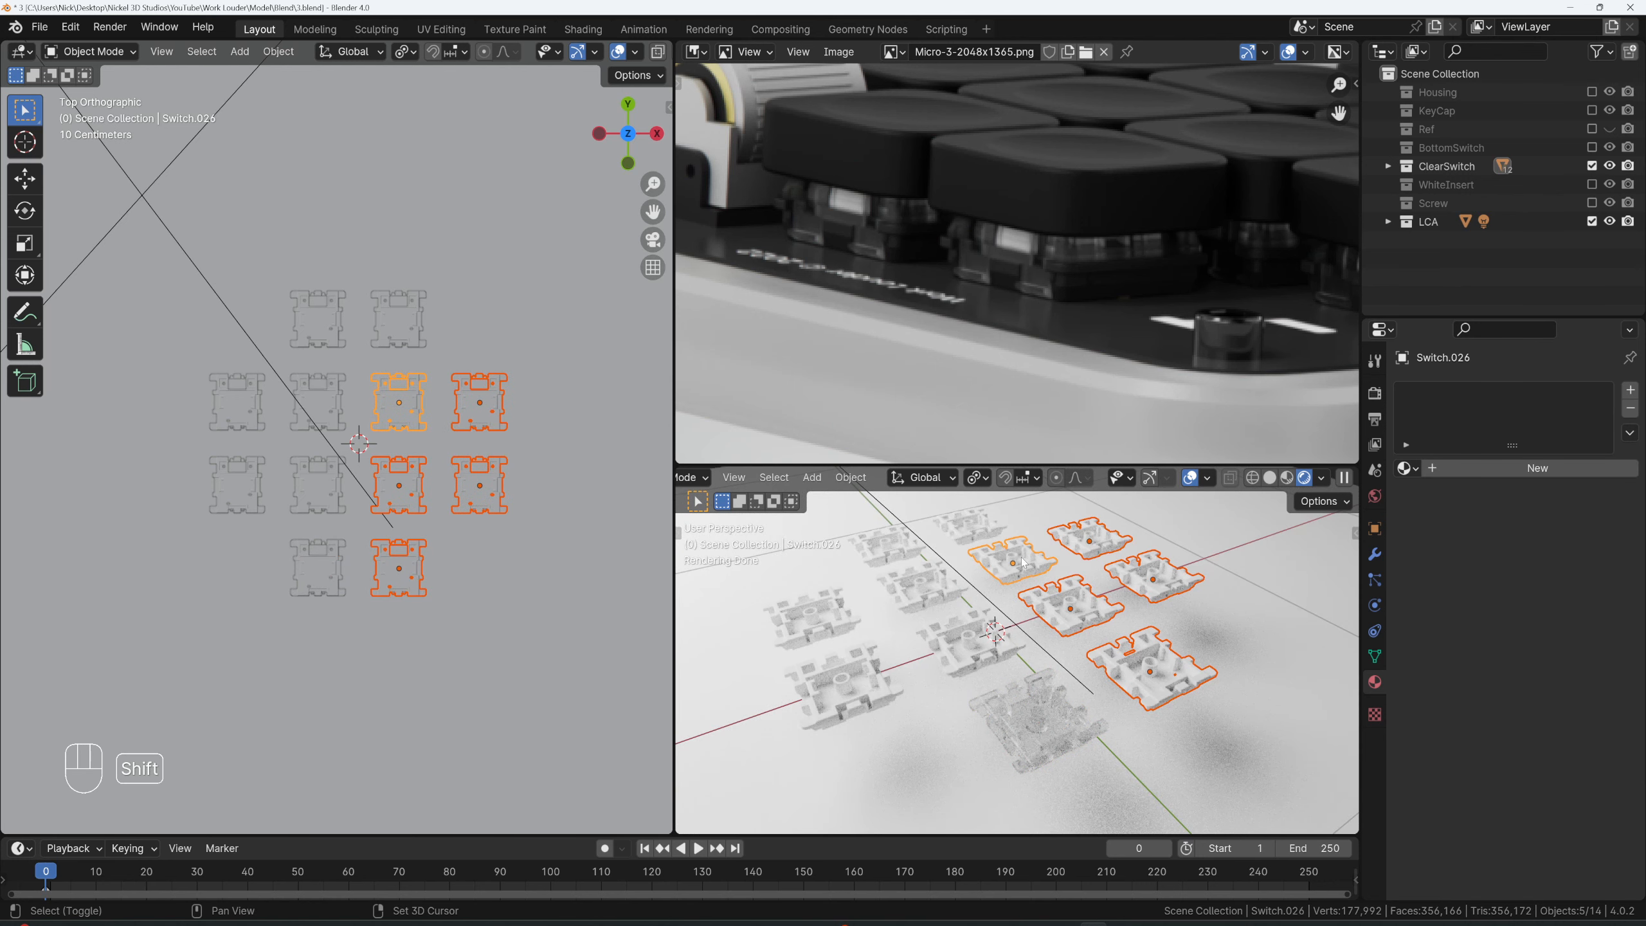
pyautogui.keyDown('shift'); pyautogui.click(969, 527); pyautogui.keyUp('shift')
pyautogui.keyDown('shift'); pyautogui.click(886, 546); pyautogui.keyUp('shift')
pyautogui.keyDown('shift'); pyautogui.click(921, 588); pyautogui.keyUp('shift')
pyautogui.keyDown('shift'); pyautogui.click(818, 616); pyautogui.keyUp('shift')
pyautogui.keyDown('shift'); pyautogui.click(842, 686); pyautogui.keyUp('shift')
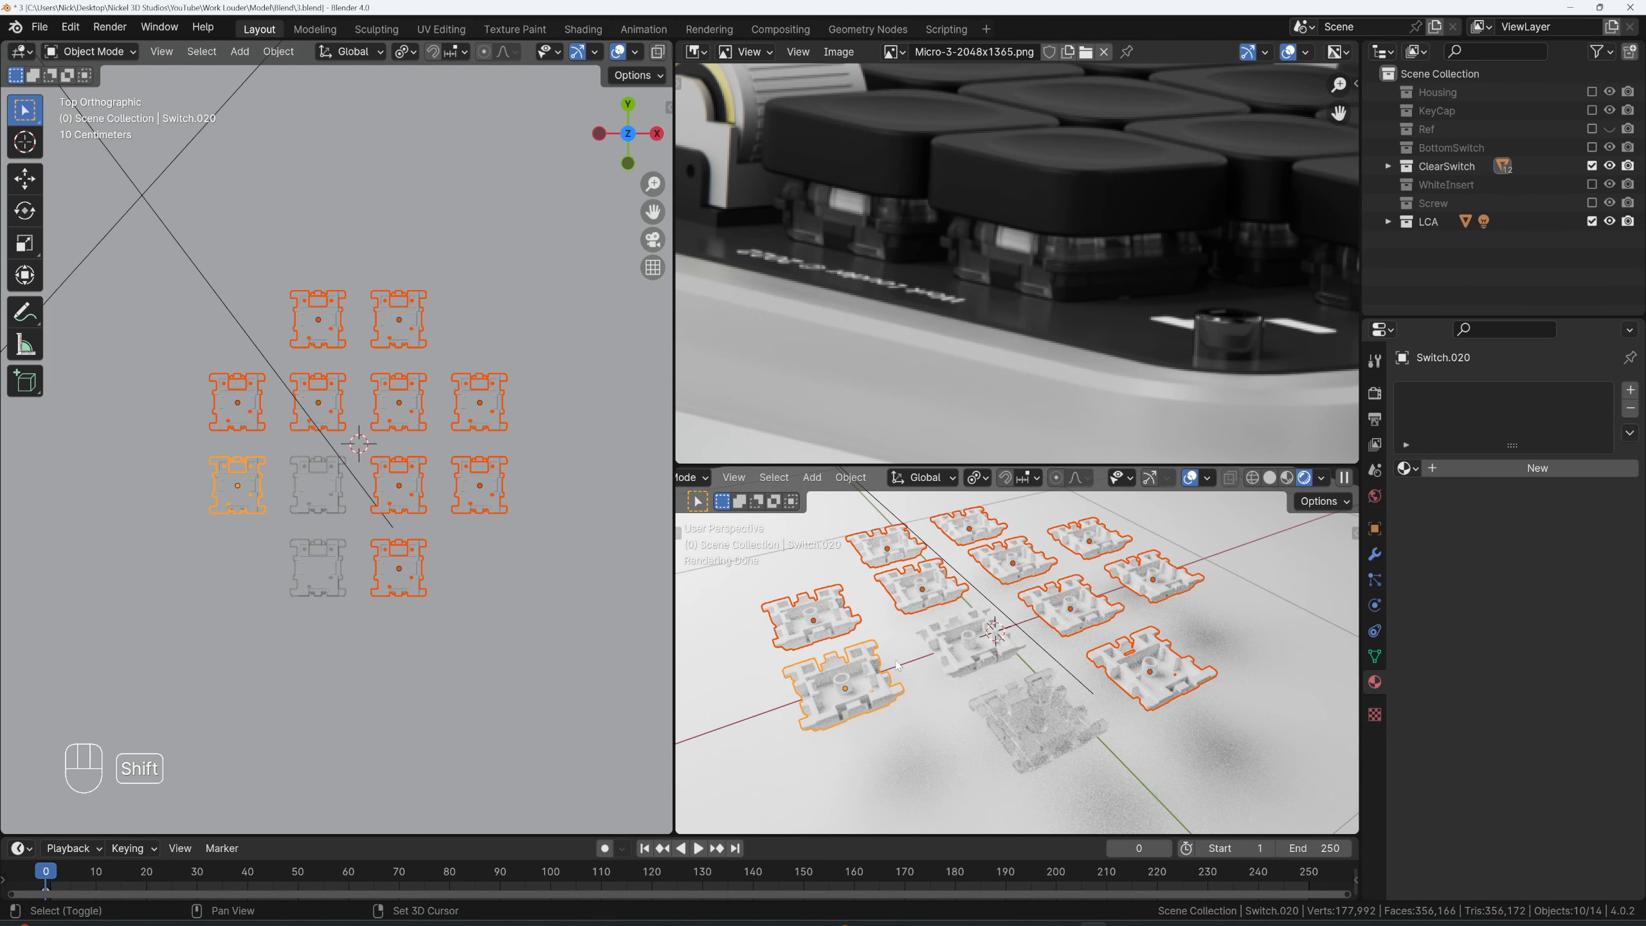
pyautogui.keyDown('shift'); pyautogui.click(969, 642); pyautogui.keyUp('shift')
pyautogui.keyDown('shift'); pyautogui.click(1037, 723); pyautogui.keyUp('shift')
pyautogui.hotkey('ctrl', 'l')
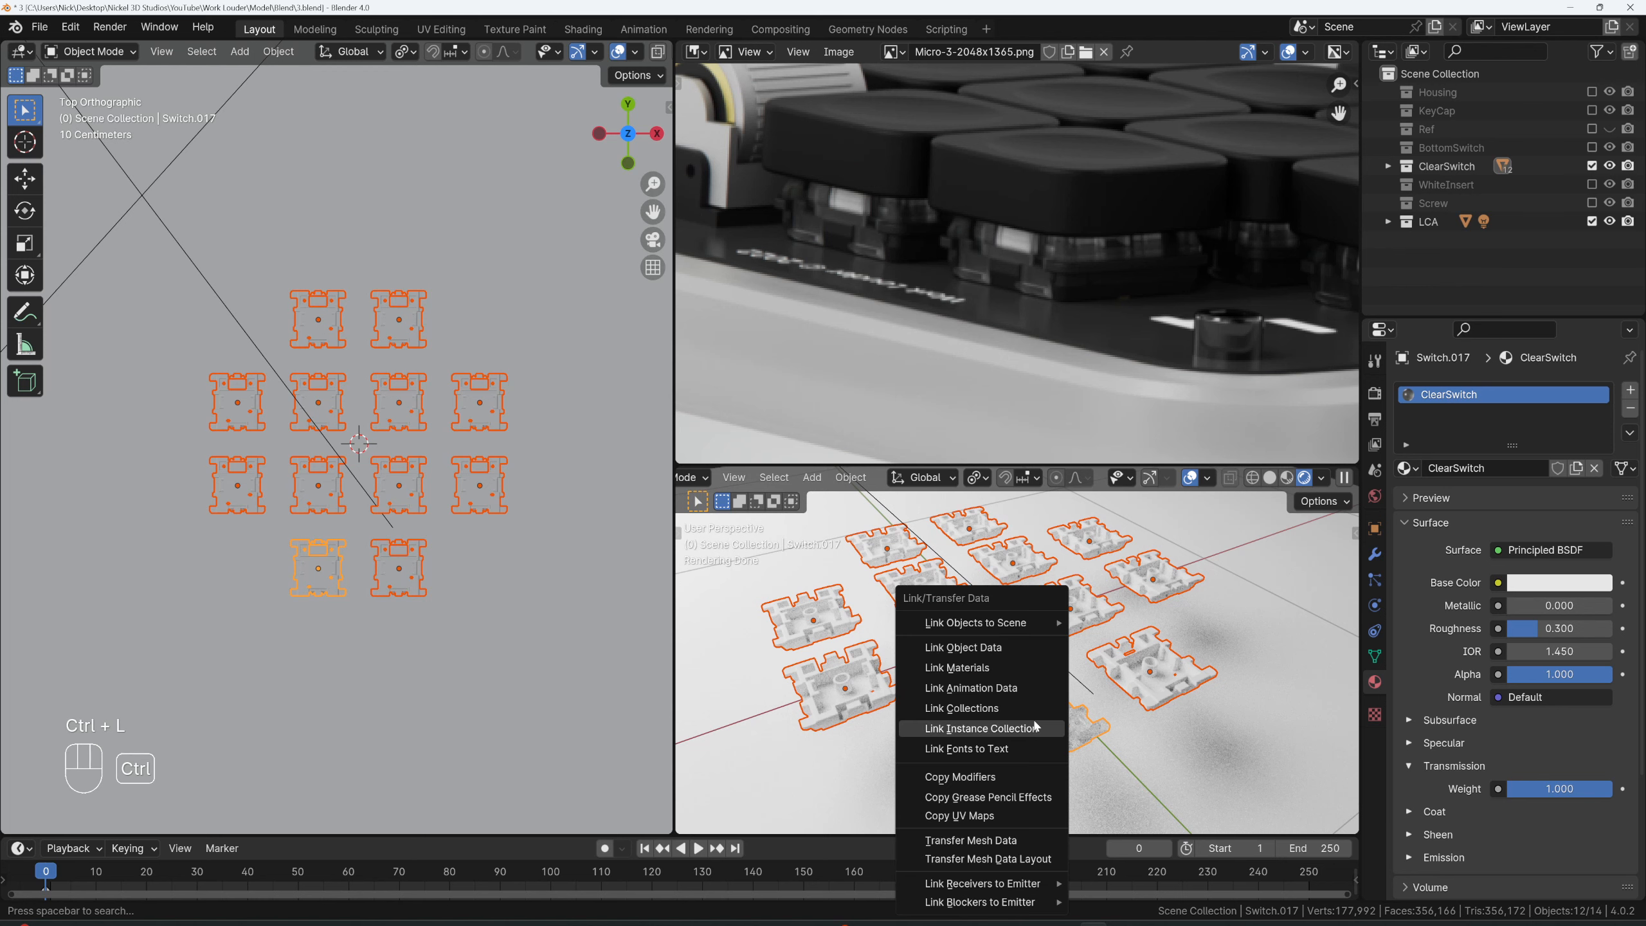
pyautogui.click(1004, 667)
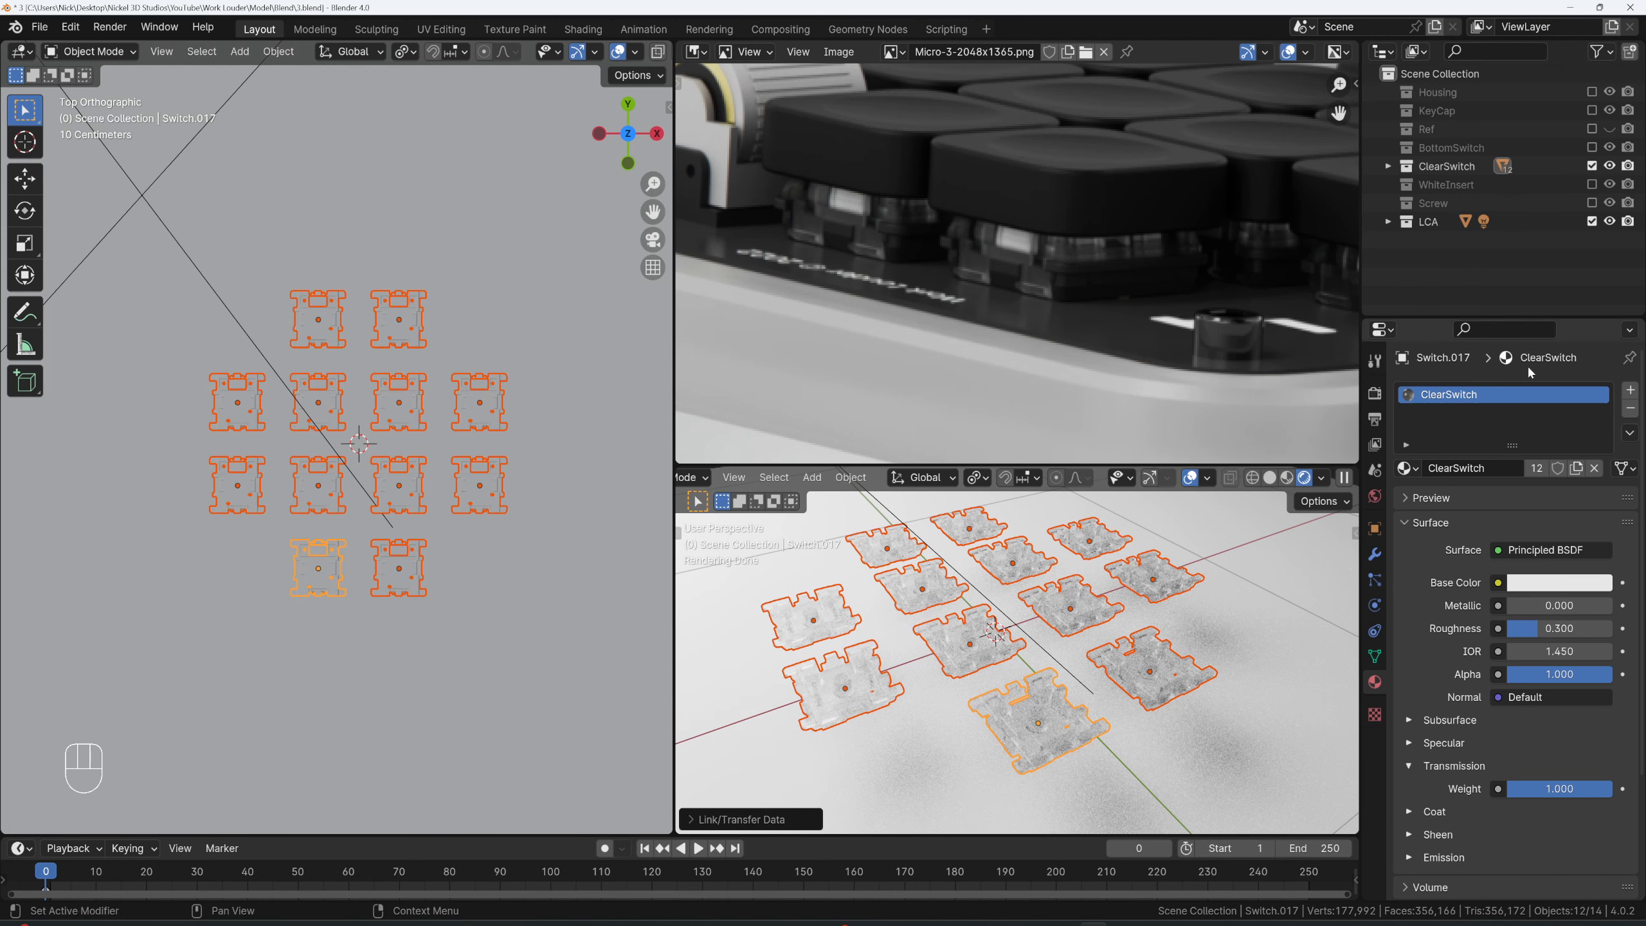
# - Show WhiteInsert instead of ClearSwitch and give the nearest insert a new White Plastic material with base colour value 0.650
pyautogui.click(1592, 166)
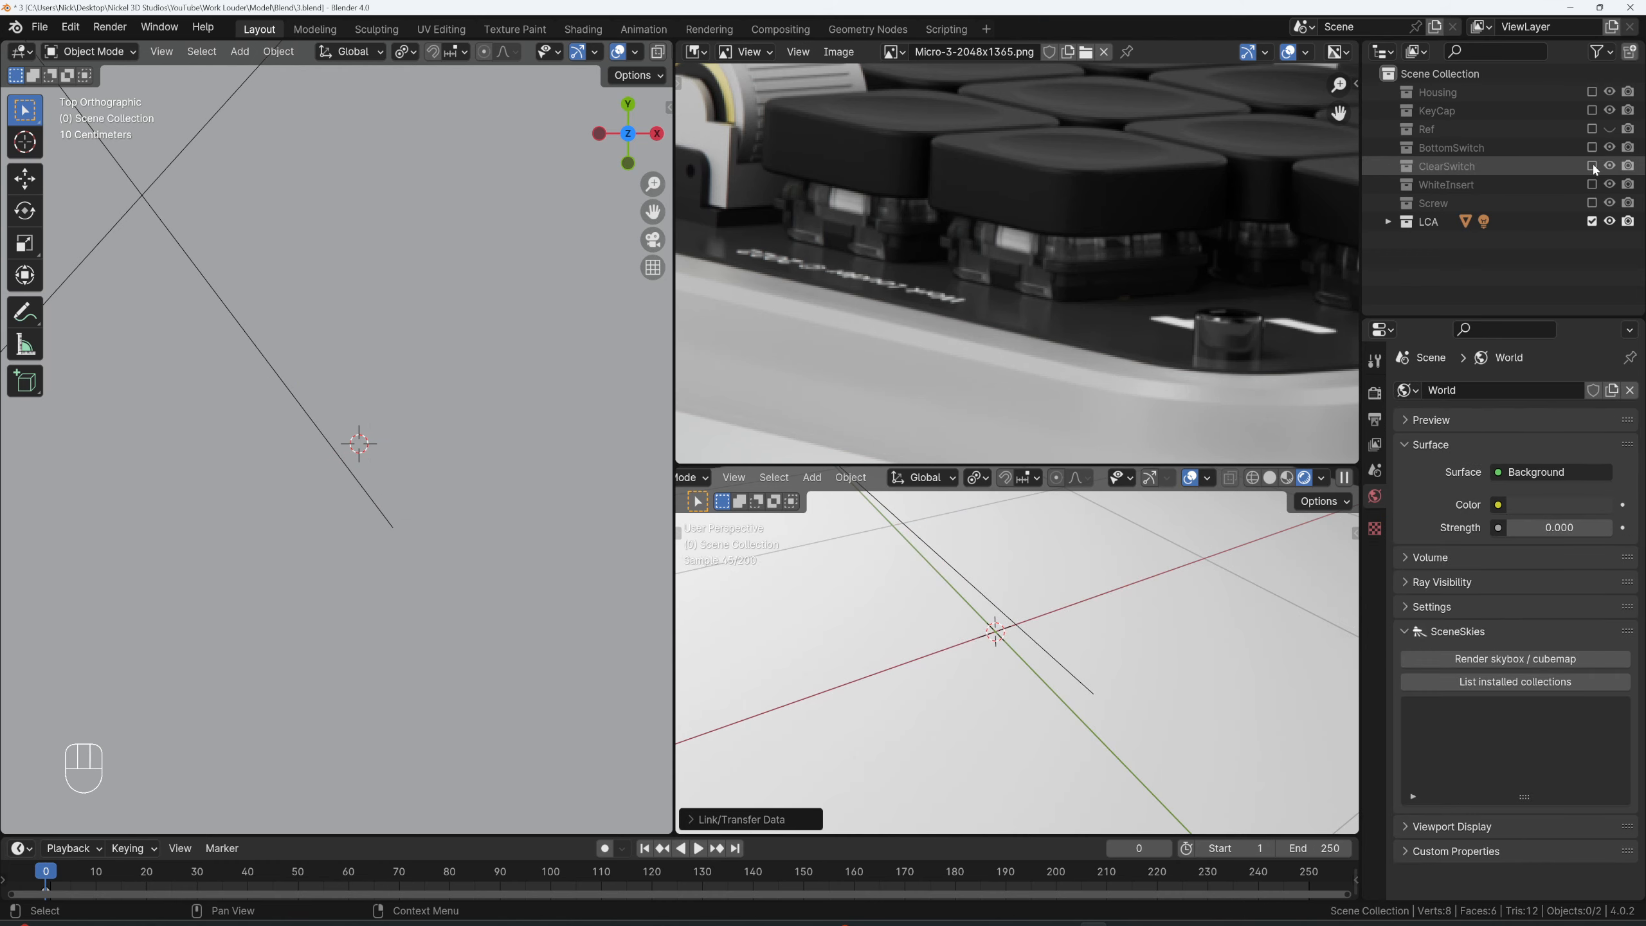
pyautogui.click(1592, 184)
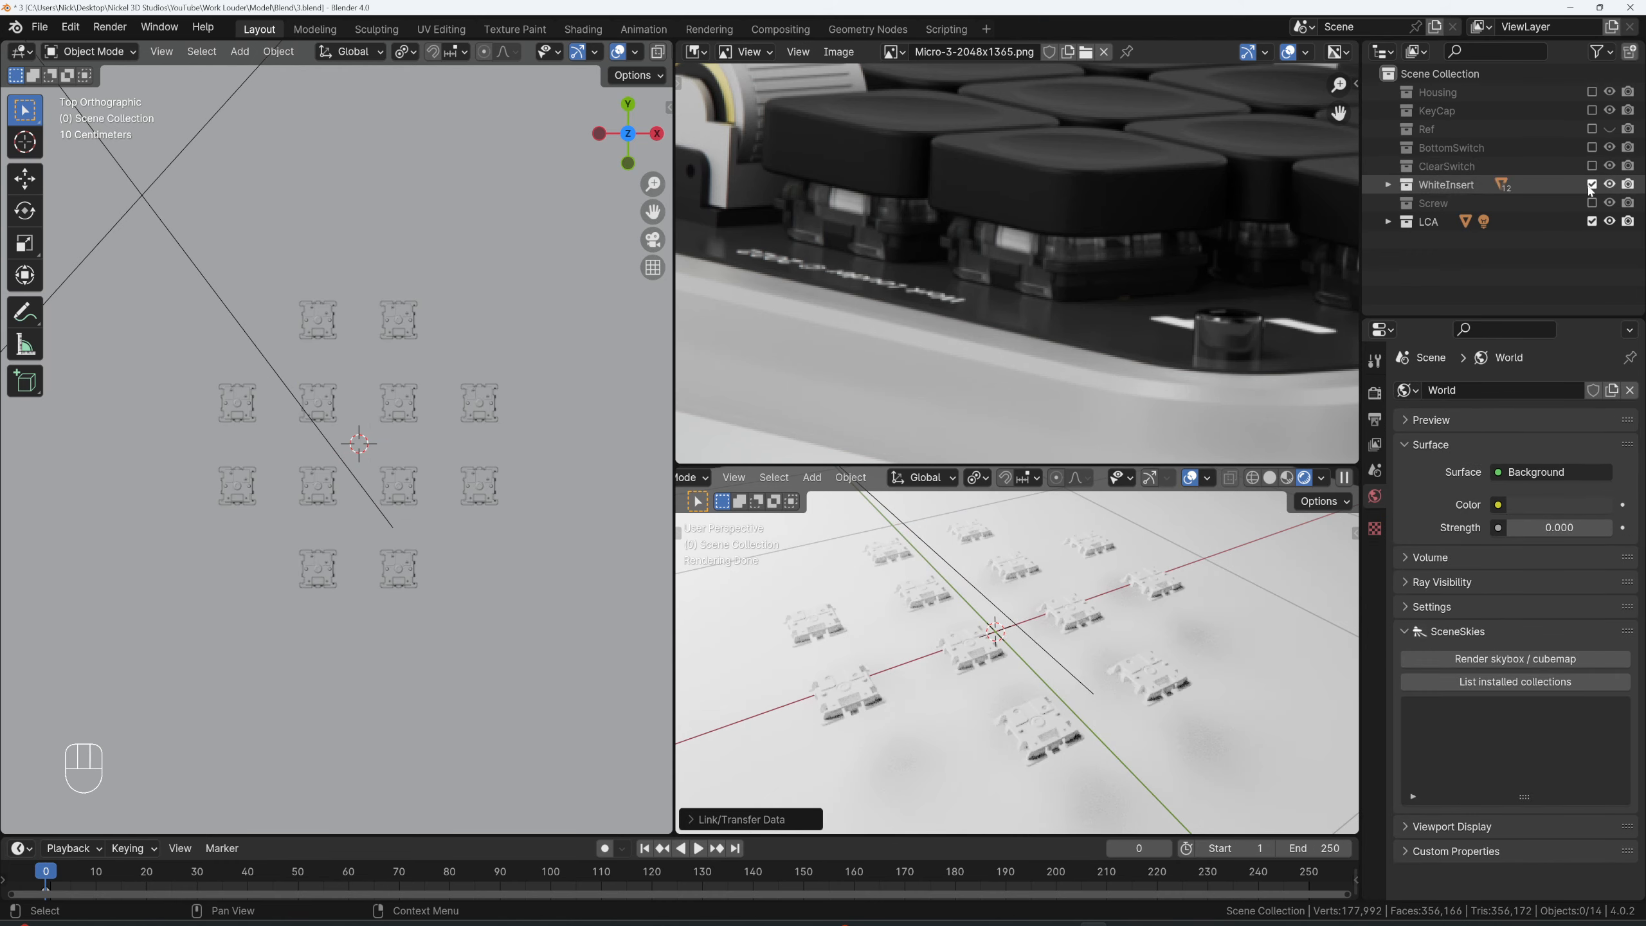
pyautogui.click(1043, 657)
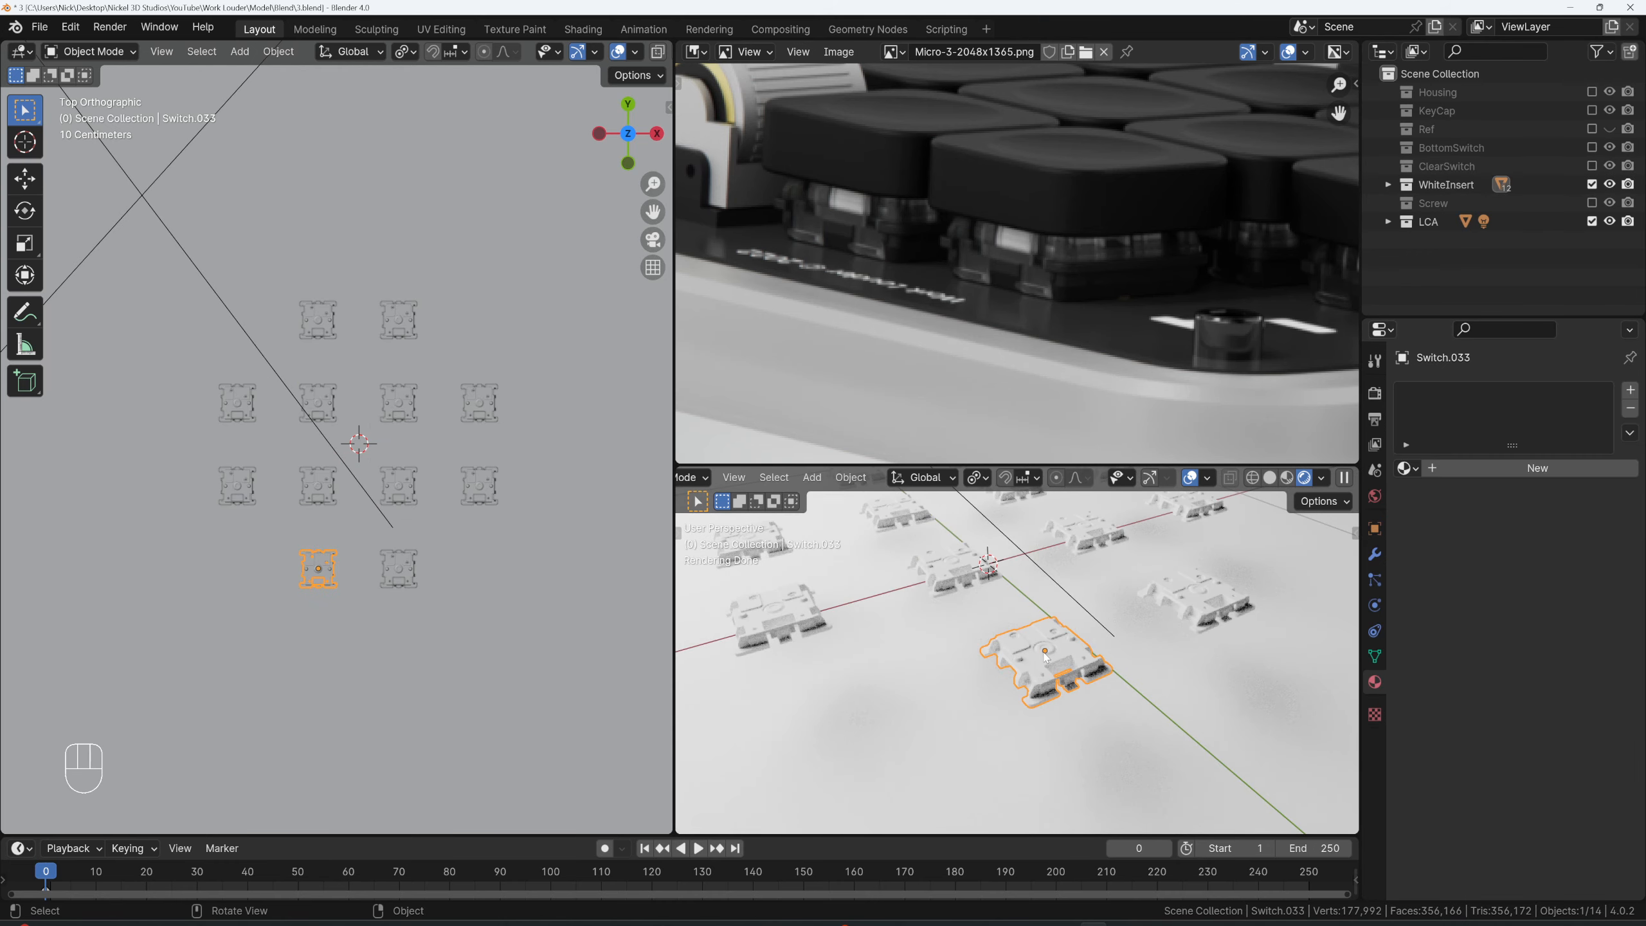
pyautogui.click(1449, 470)
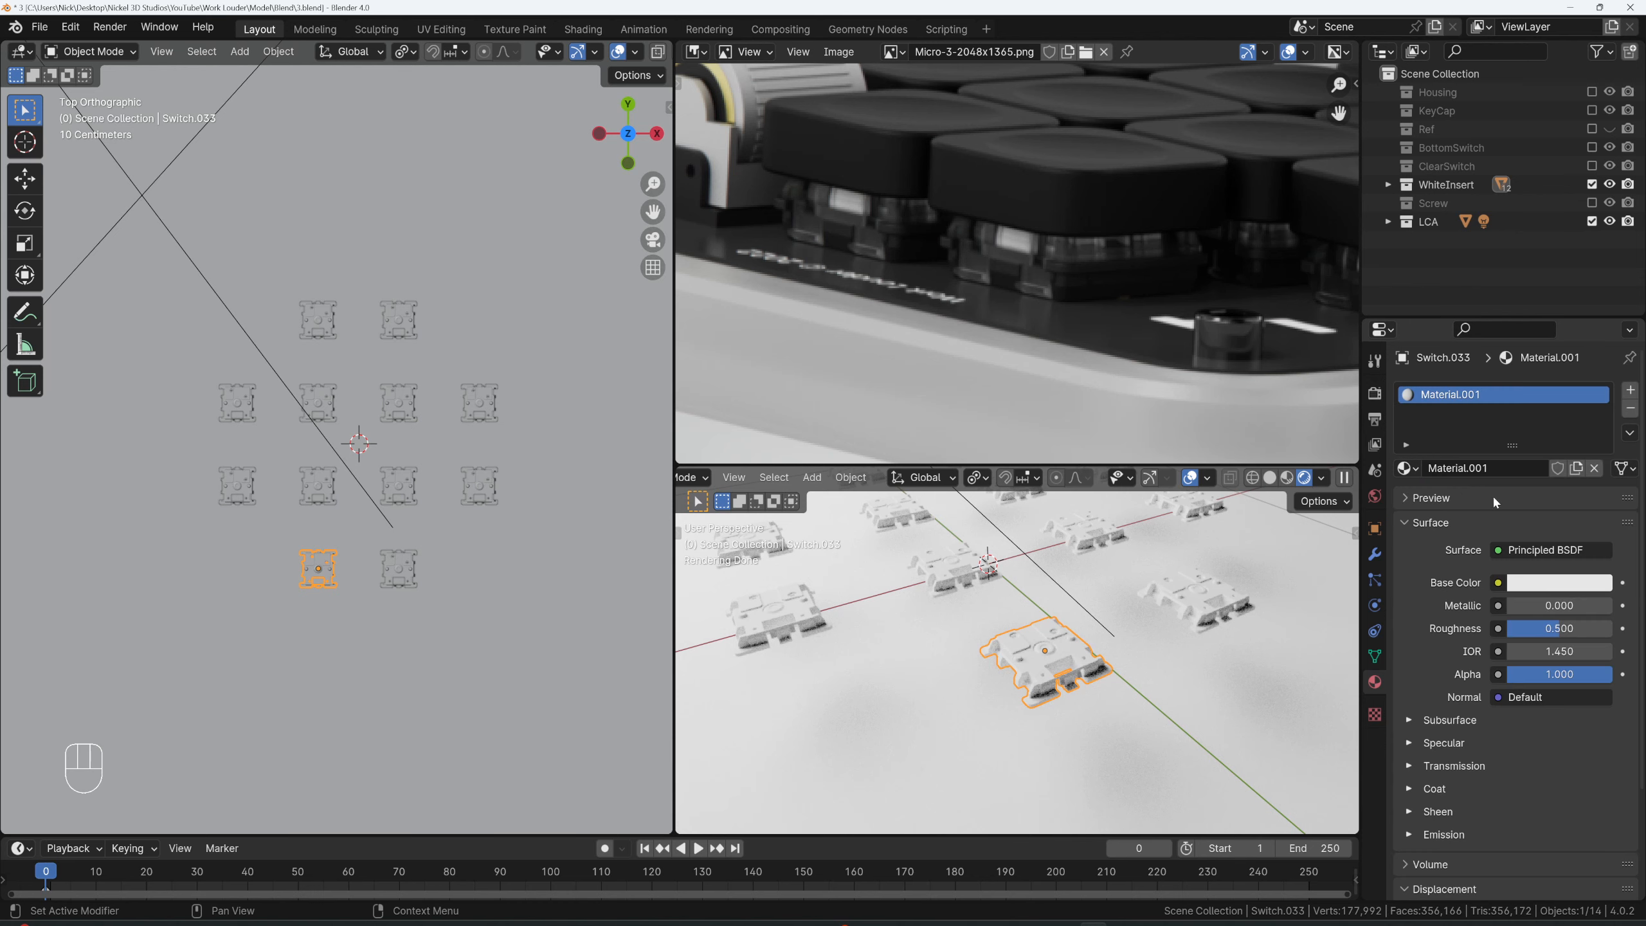
pyautogui.write('White Plastic')
pyautogui.press('Return')
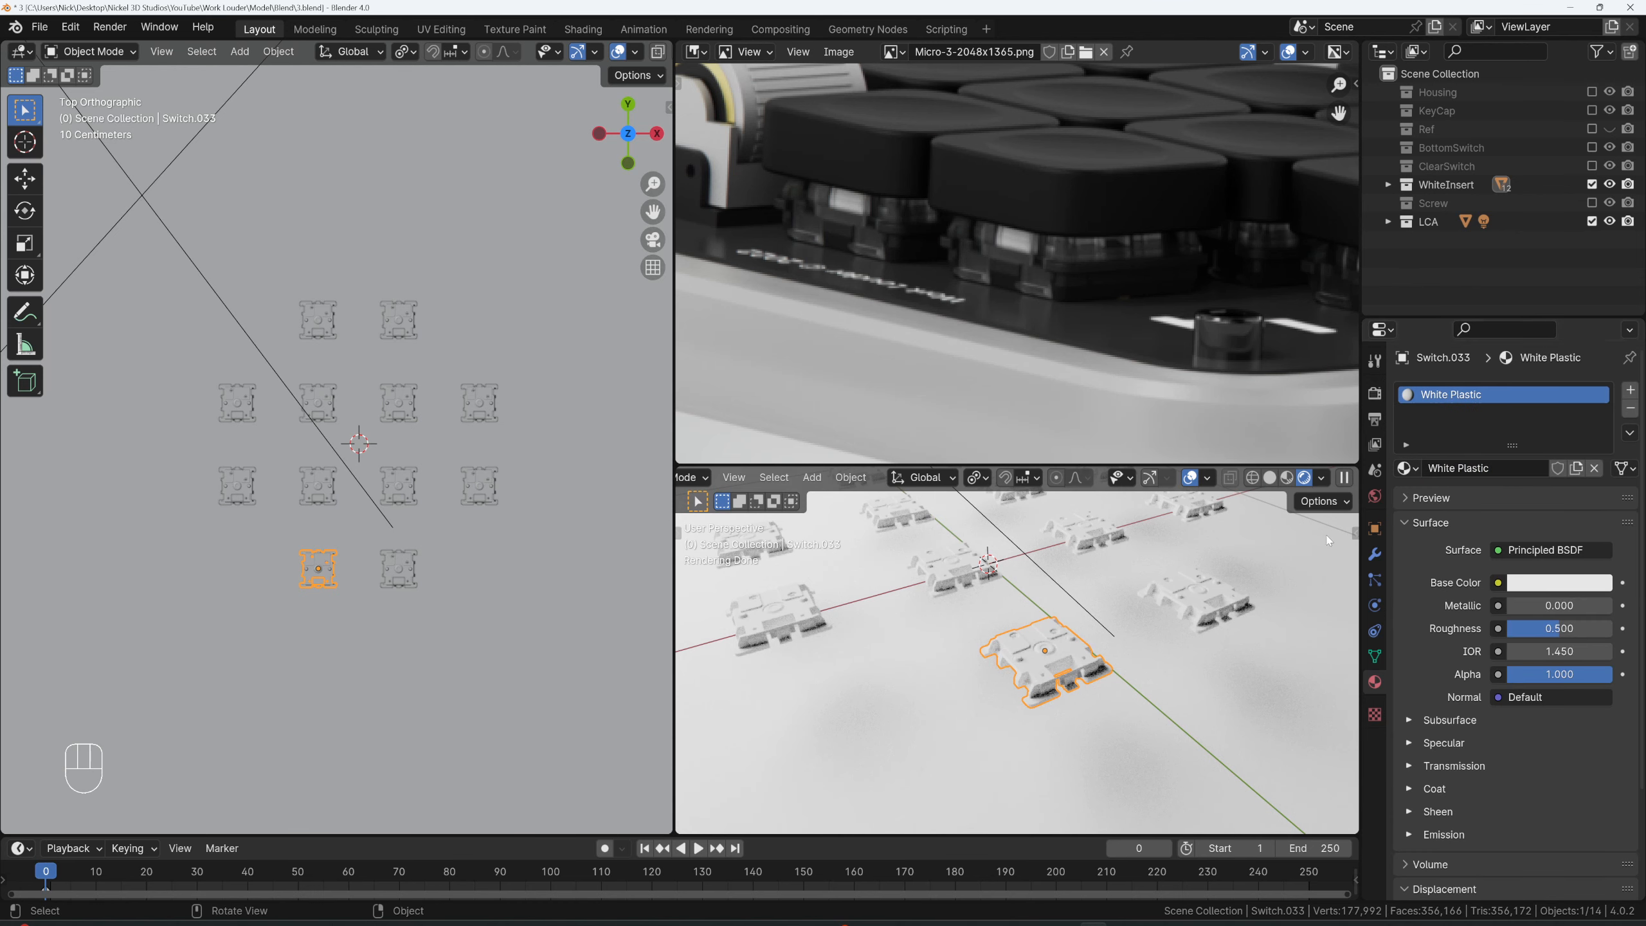
pyautogui.click(1533, 584)
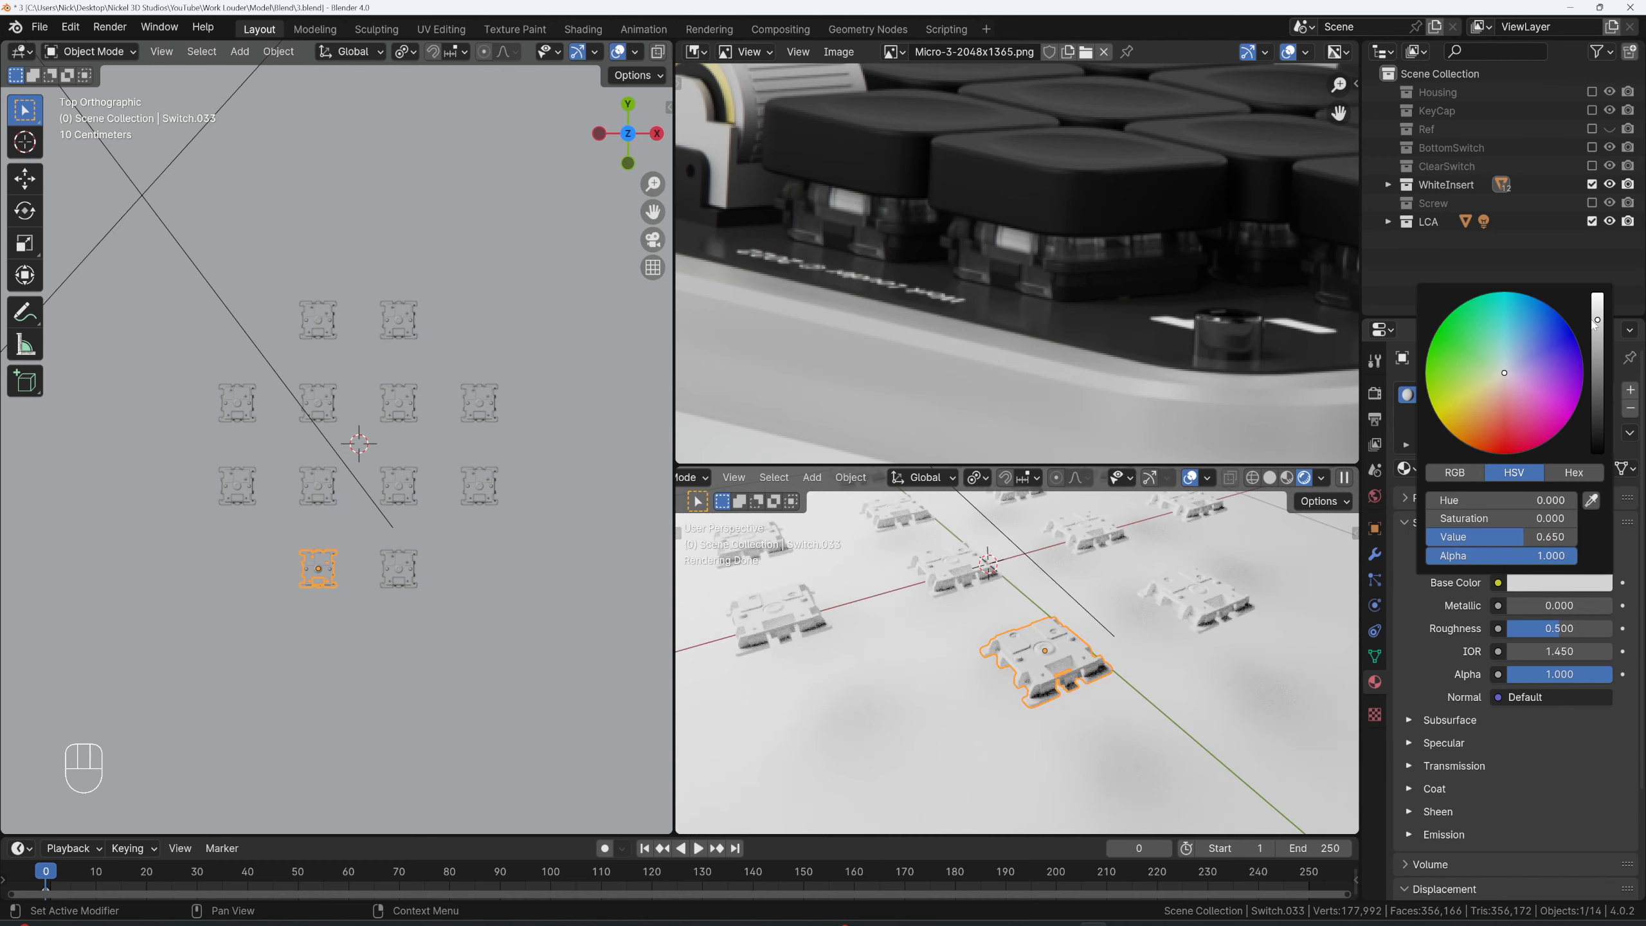
# - Link the White Plastic material from the nearest insert to all the other white inserts
pyautogui.click(1198, 598)
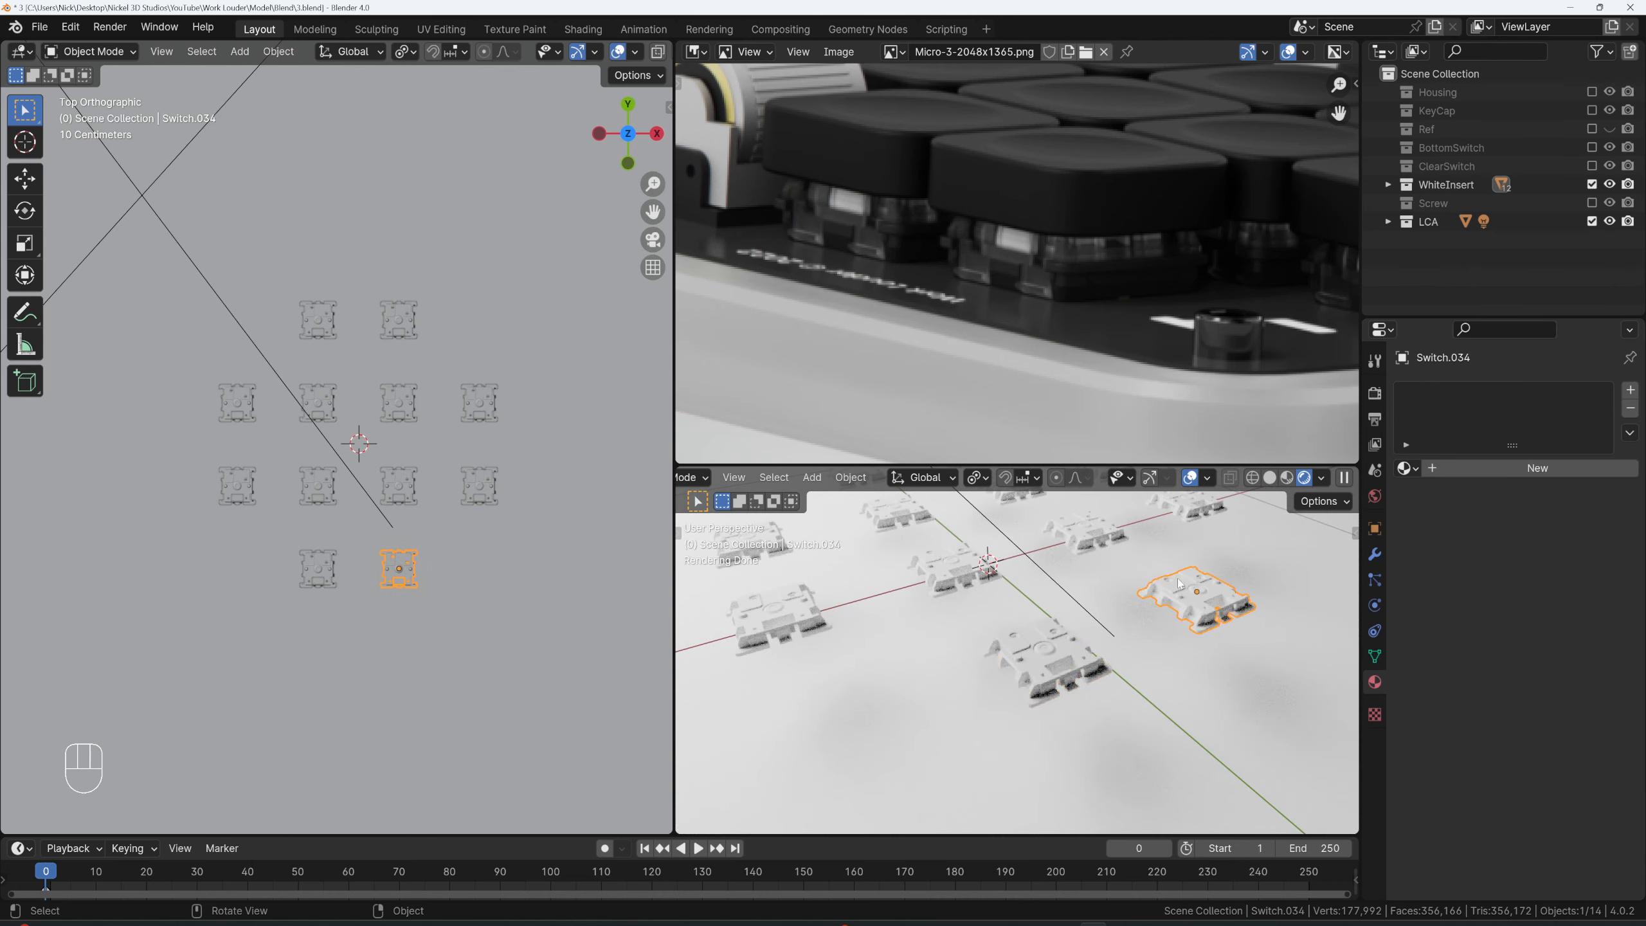
pyautogui.scroll(-2, 1176, 593)
pyautogui.keyDown('shift'); pyautogui.moveTo(1166, 591); pyautogui.dragTo(1151, 612, button='middle'); pyautogui.keyUp('shift')
pyautogui.keyDown('shift'); pyautogui.click(1058, 585); pyautogui.keyUp('shift')
pyautogui.keyDown('shift'); pyautogui.click(1139, 559); pyautogui.keyUp('shift')
pyautogui.keyDown('shift'); pyautogui.click(1081, 522); pyautogui.keyUp('shift')
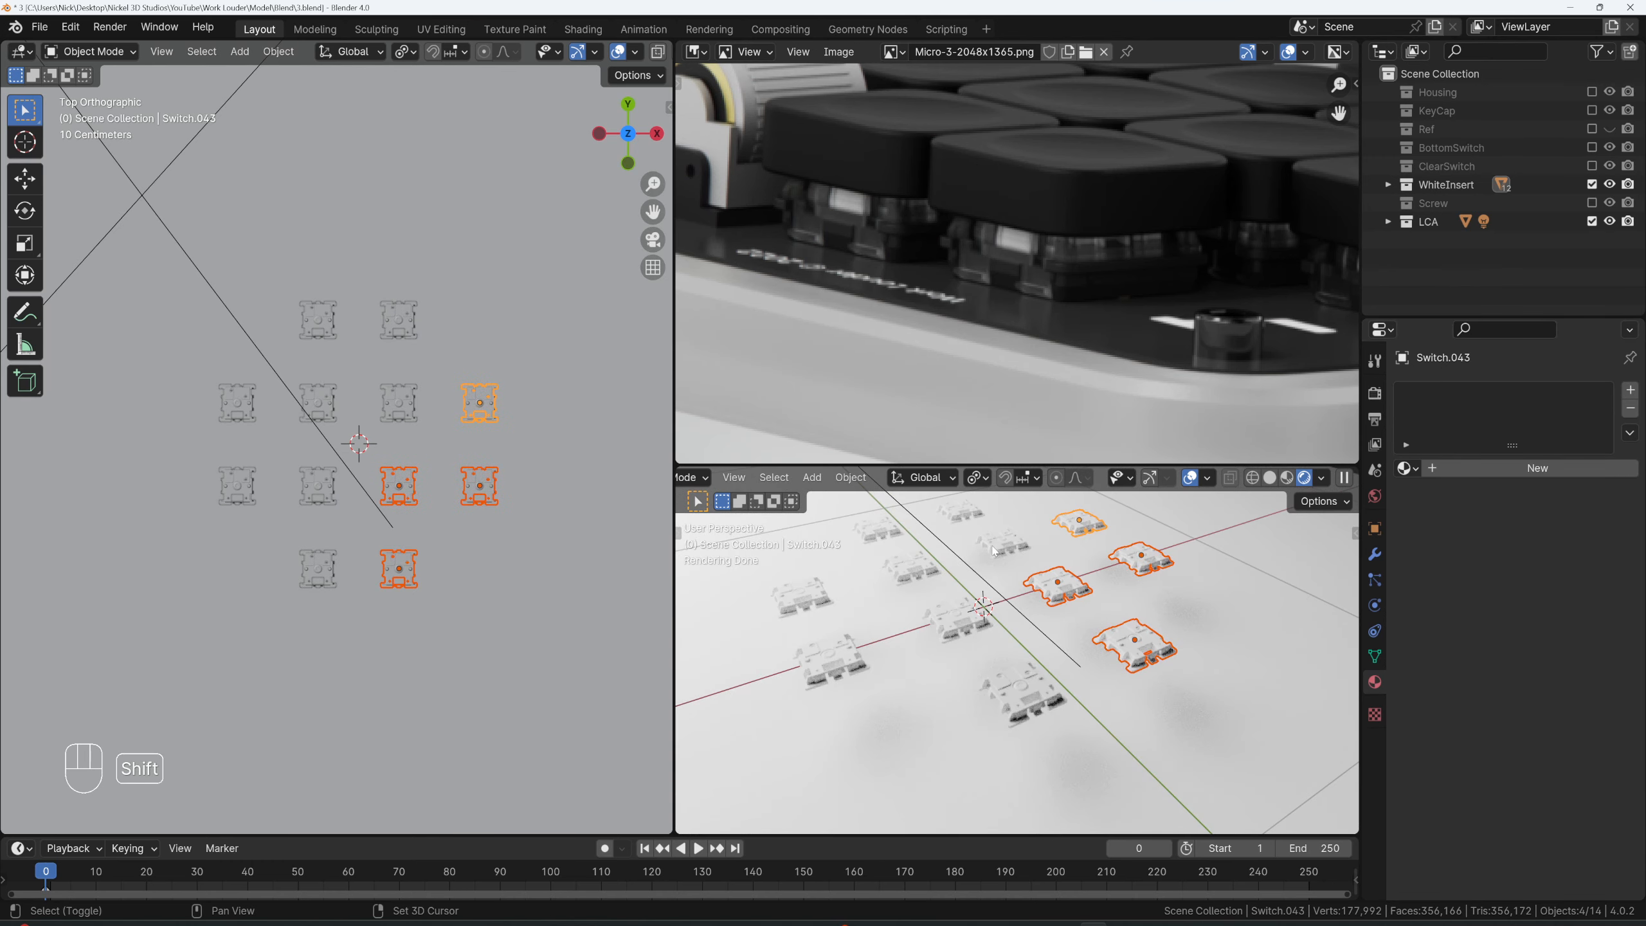
pyautogui.keyDown('shift'); pyautogui.click(1003, 544); pyautogui.keyUp('shift')
pyautogui.keyDown('shift'); pyautogui.click(960, 513); pyautogui.keyUp('shift')
pyautogui.keyDown('shift'); pyautogui.click(878, 529); pyautogui.keyUp('shift')
pyautogui.keyDown('shift'); pyautogui.click(911, 568); pyautogui.keyUp('shift')
pyautogui.keyDown('shift'); pyautogui.click(804, 595); pyautogui.keyUp('shift')
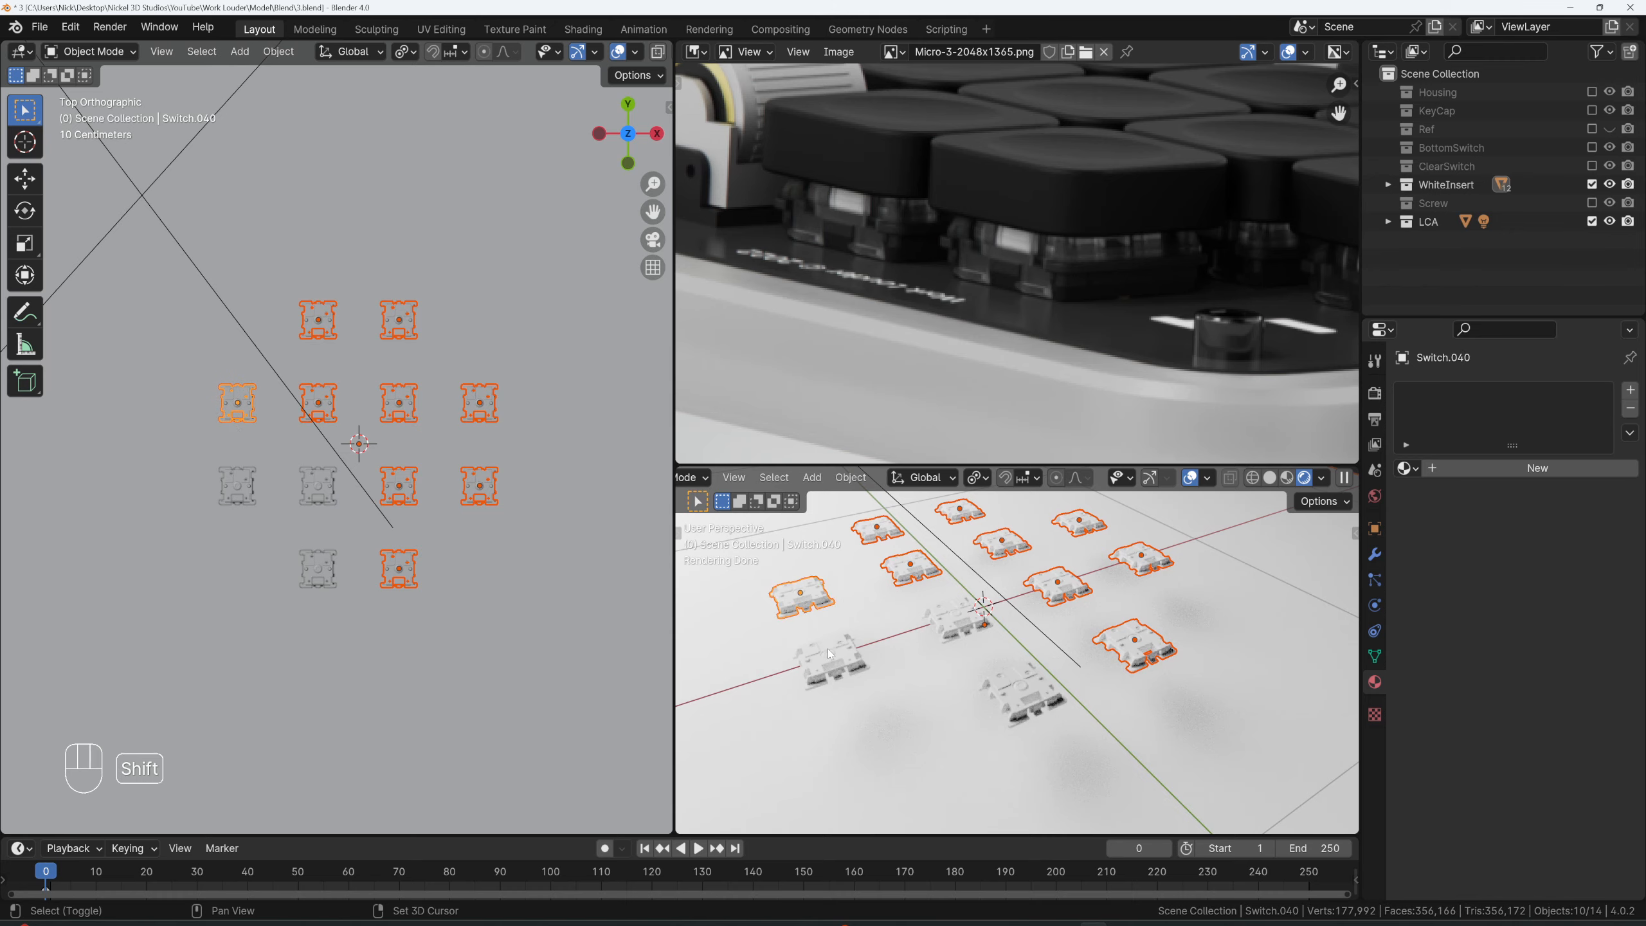
pyautogui.keyDown('shift'); pyautogui.click(831, 660); pyautogui.keyUp('shift')
pyautogui.keyDown('shift'); pyautogui.click(956, 619); pyautogui.keyUp('shift')
pyautogui.keyDown('shift'); pyautogui.click(1021, 690); pyautogui.keyUp('shift')
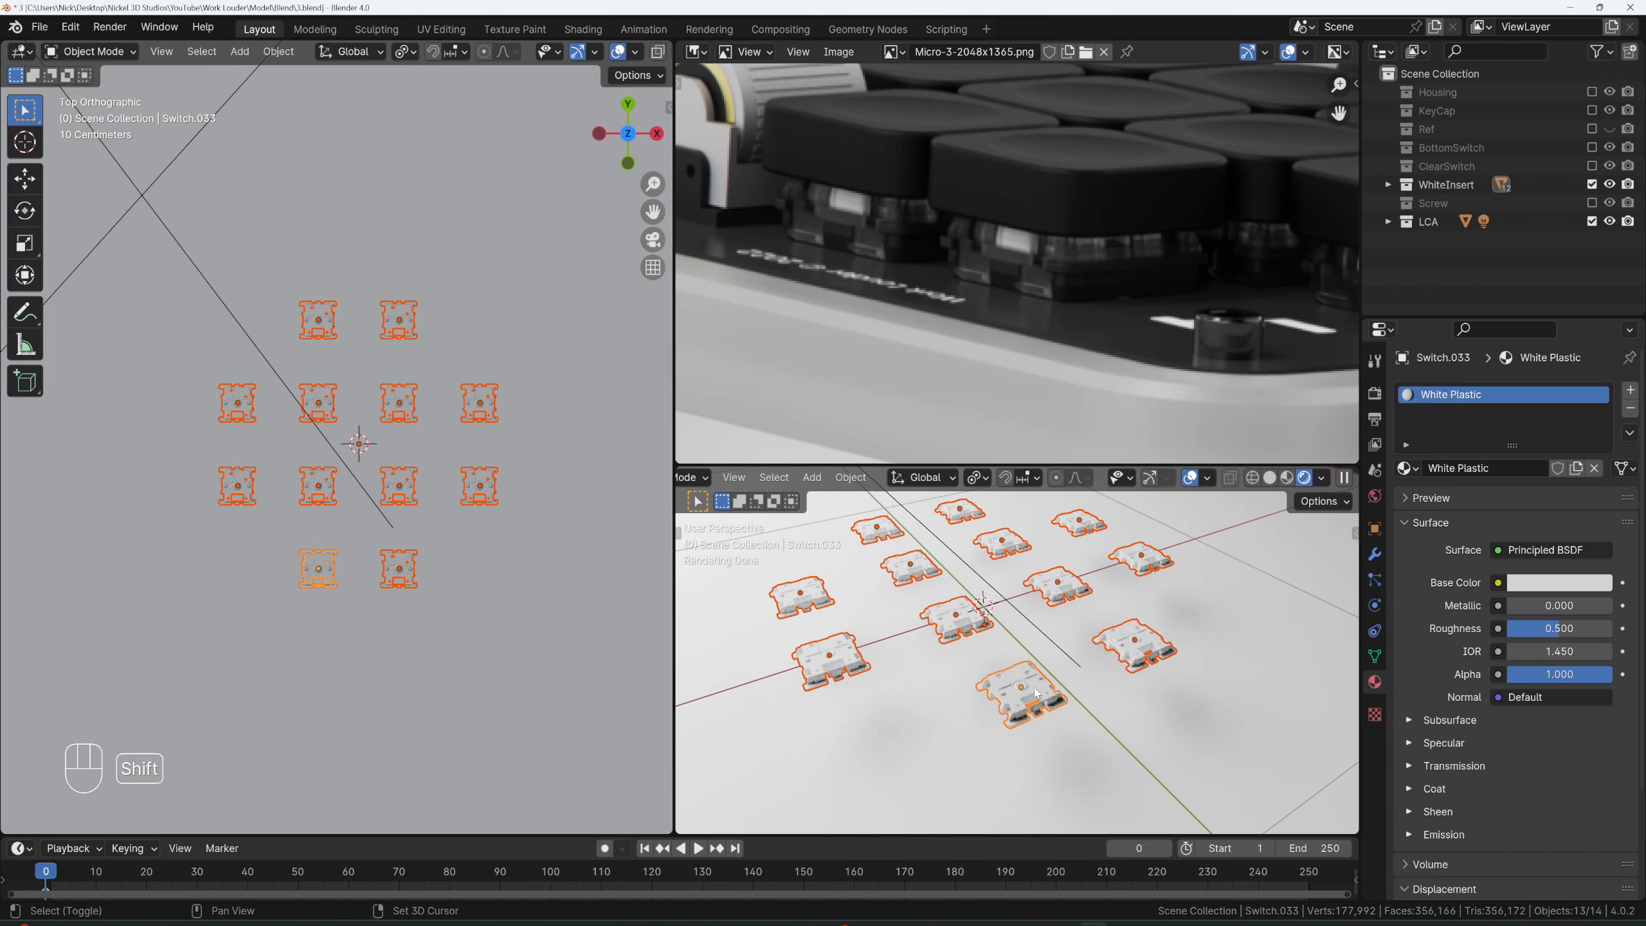
pyautogui.hotkey('ctrl', 'l')
pyautogui.click(1150, 639)
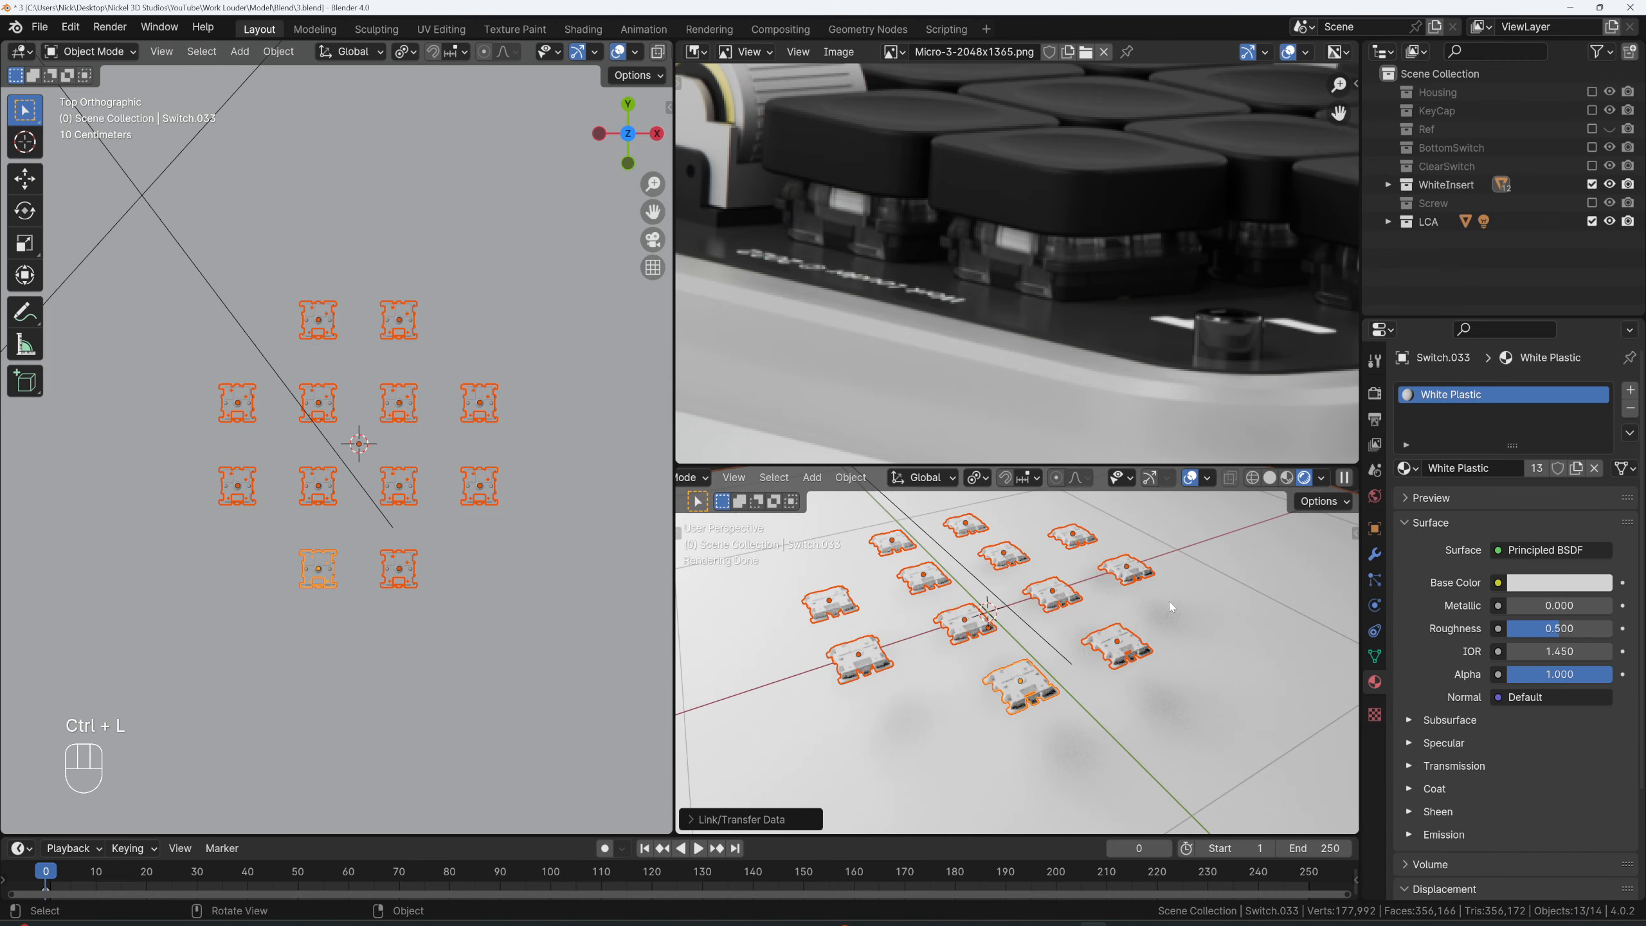
# - Show the ClearSwitch and BottomSwitch collections together with WhiteInsert to inspect the assembled switches up close
pyautogui.click(1216, 586)
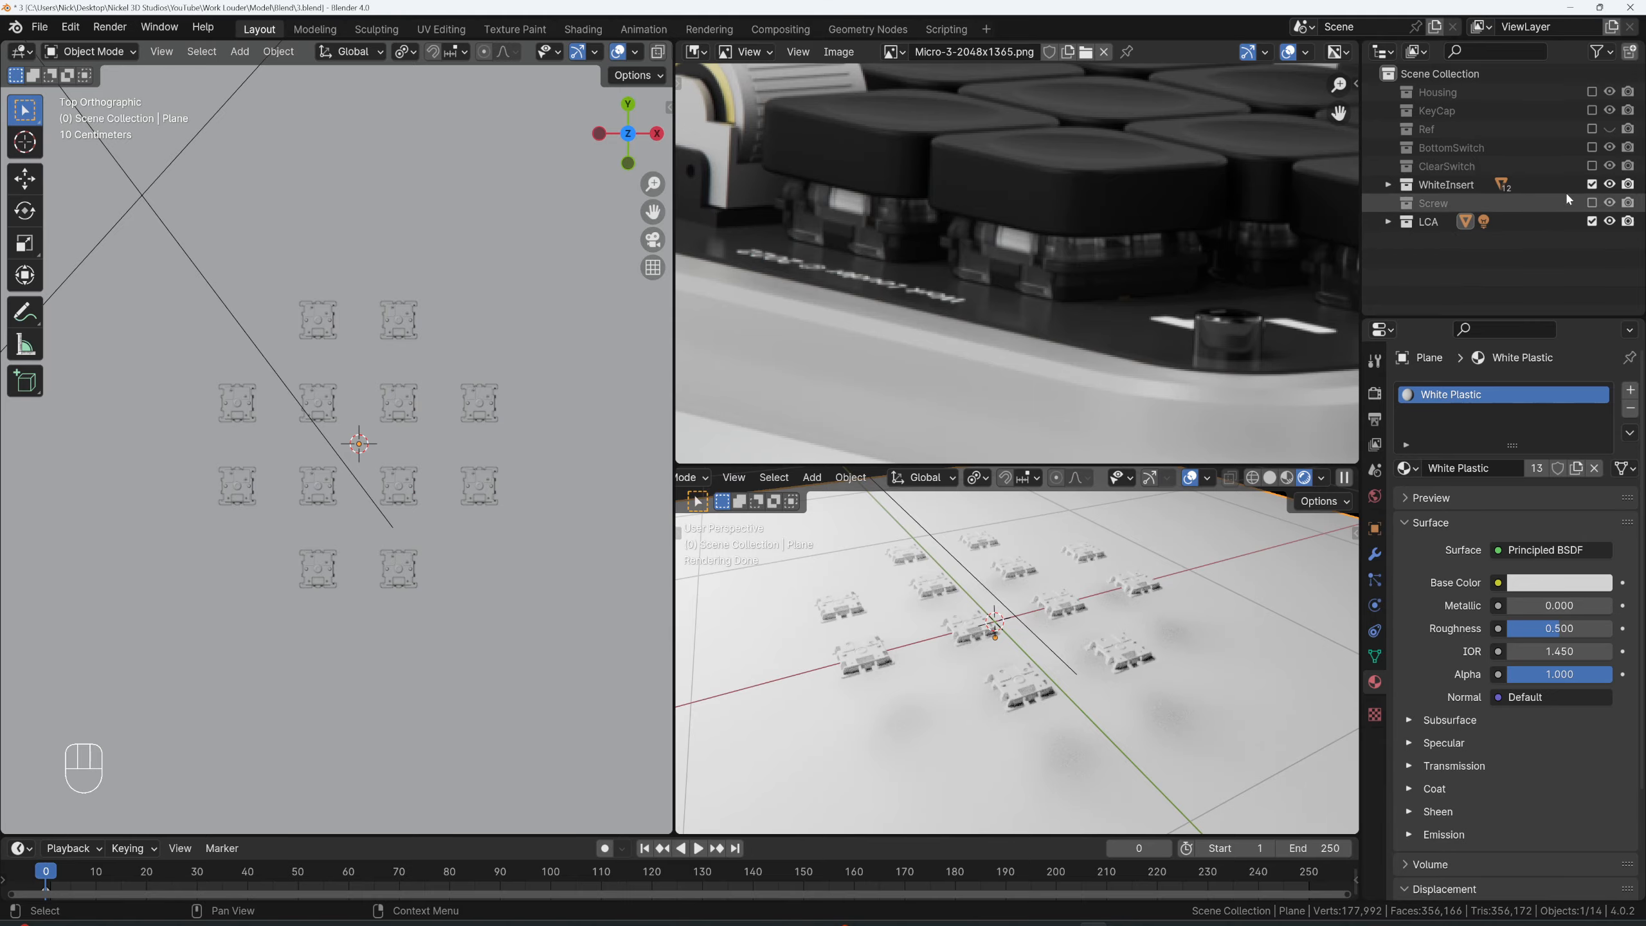
pyautogui.click(1591, 166)
pyautogui.click(1591, 149)
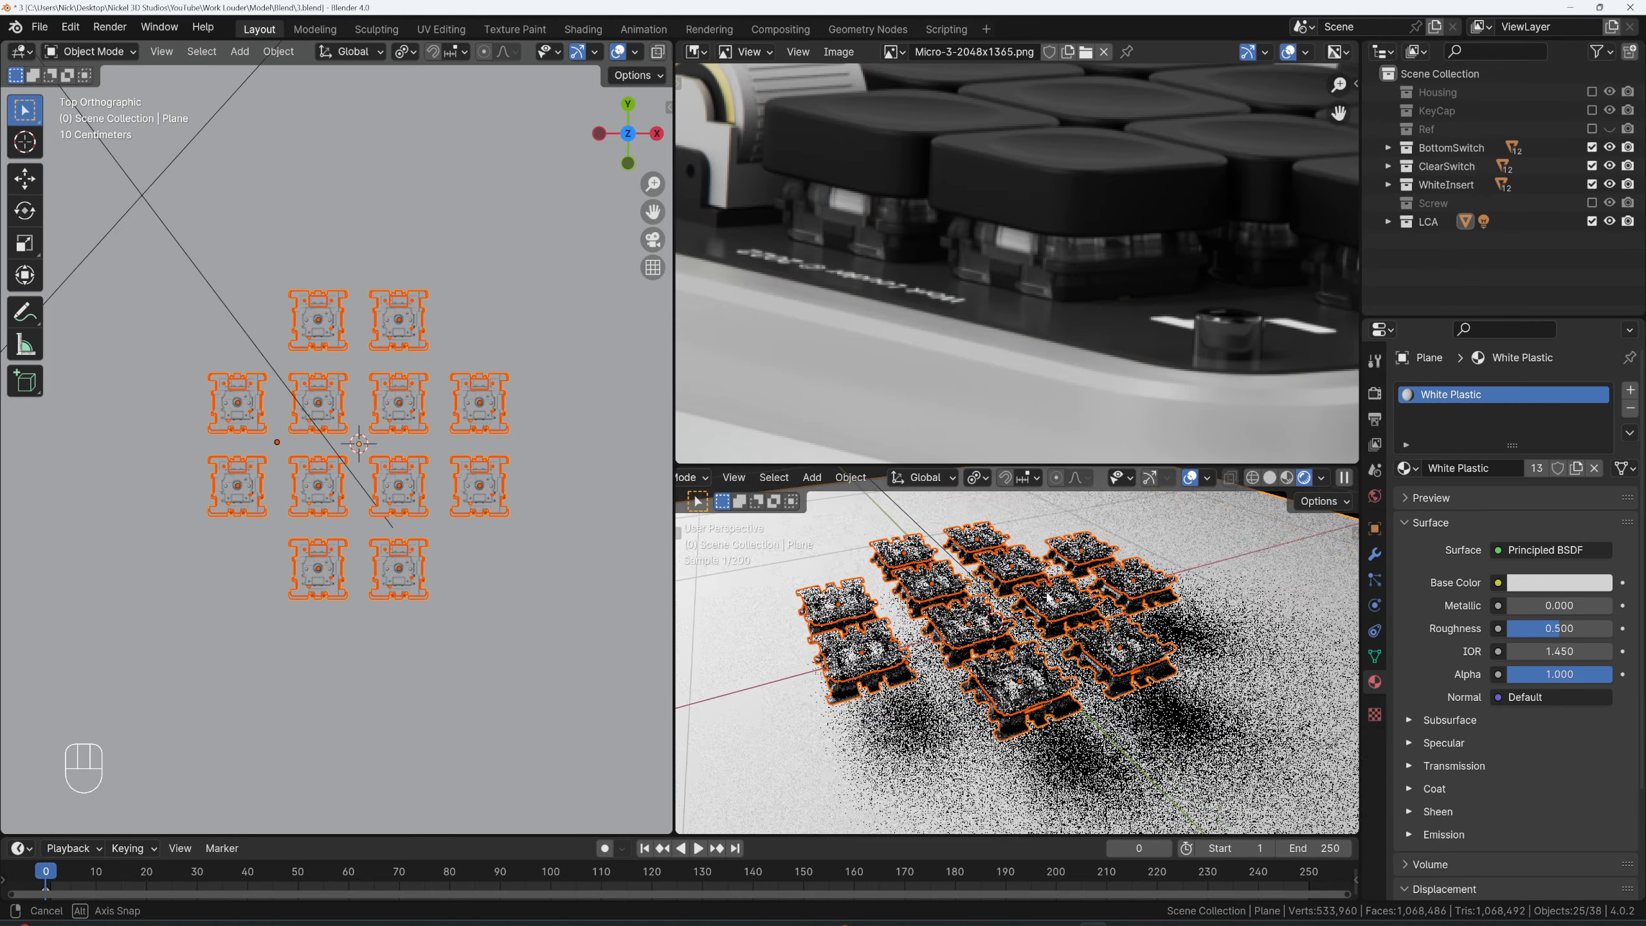
pyautogui.scroll(2, 1072, 674)
pyautogui.moveTo(1044, 719); pyautogui.dragTo(1086, 685, button='middle')
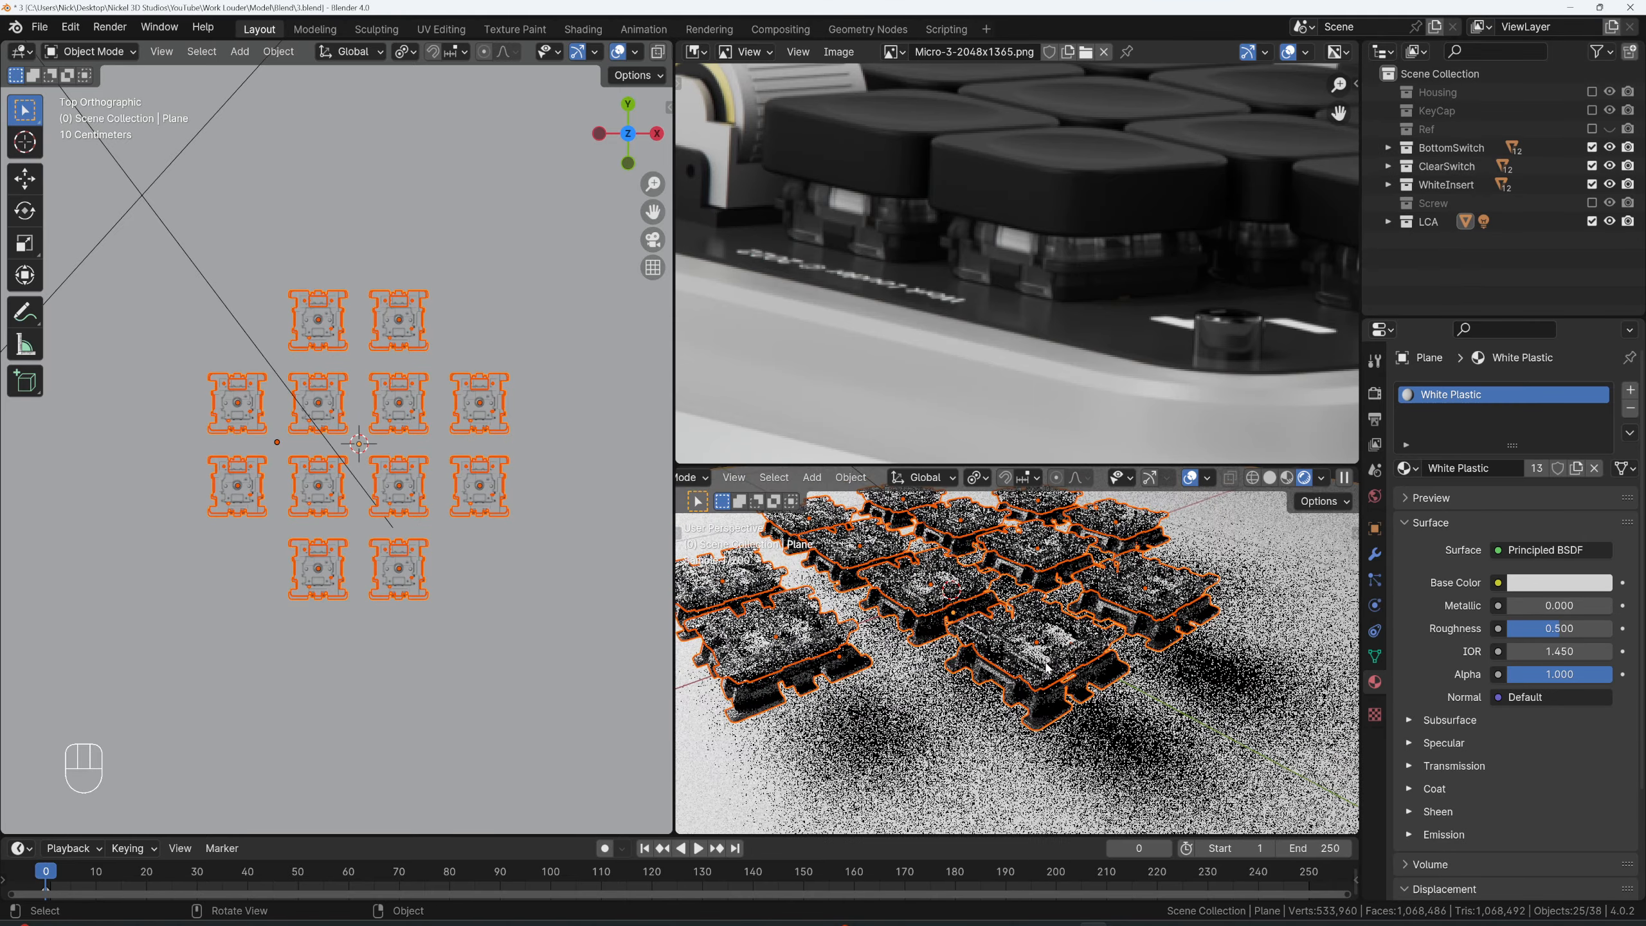
pyautogui.scroll(4, 1086, 685)
pyautogui.scroll(-2, 1086, 686)
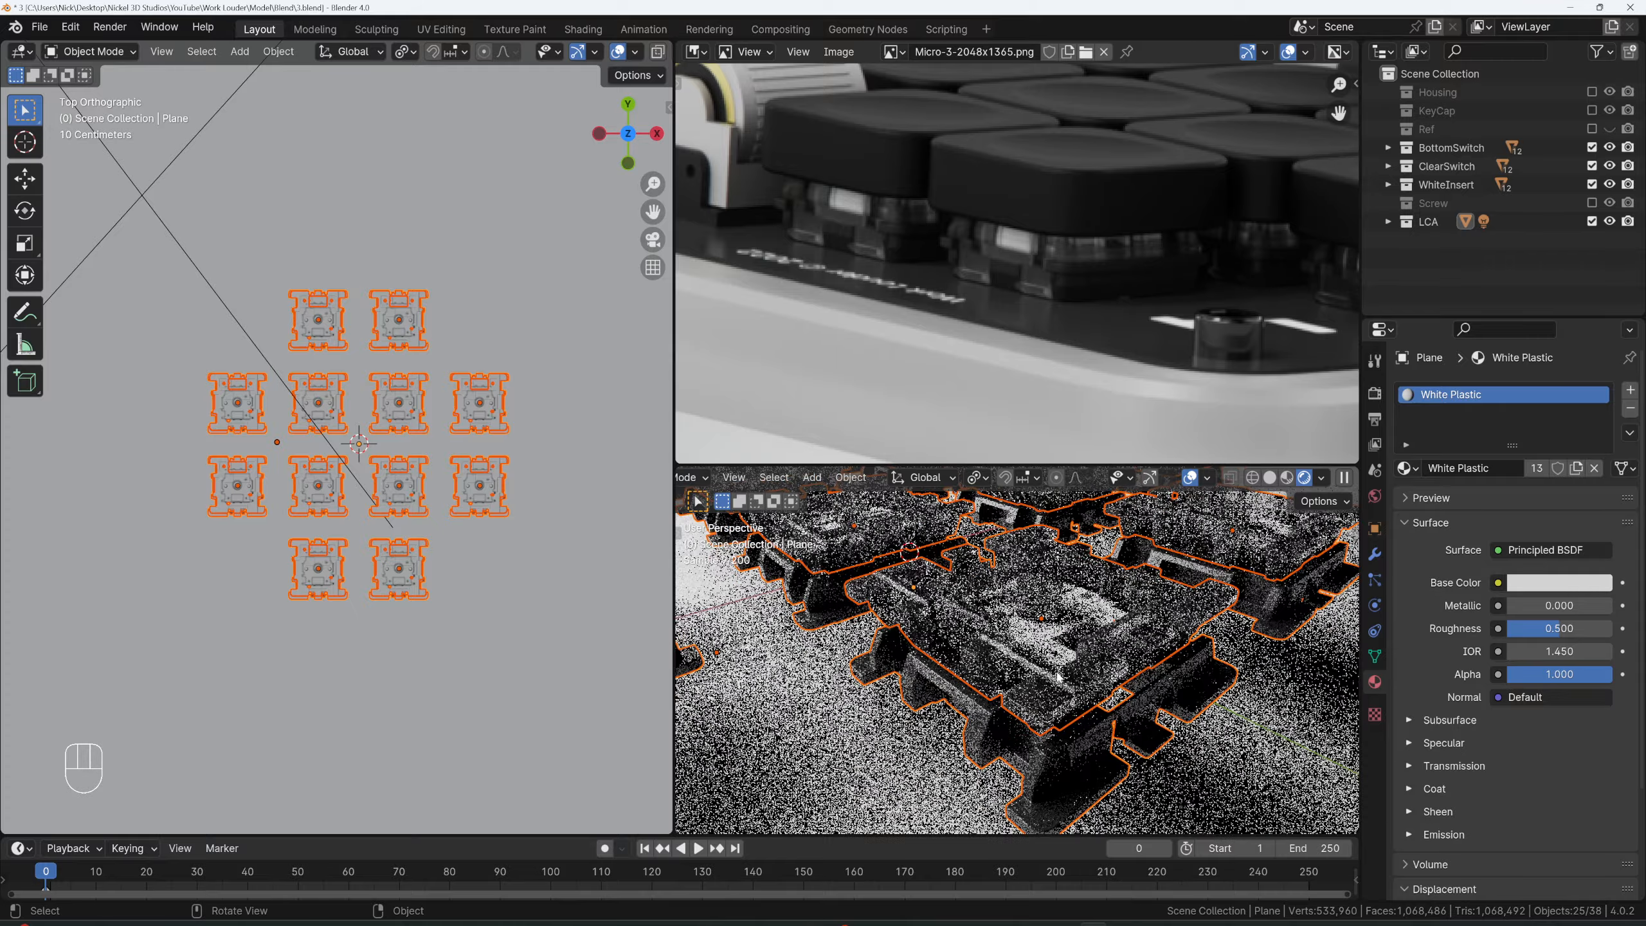
# - Set the ClearSwitch material's roughness to 0.4 on the nearest clear switch
pyautogui.click(1068, 684)
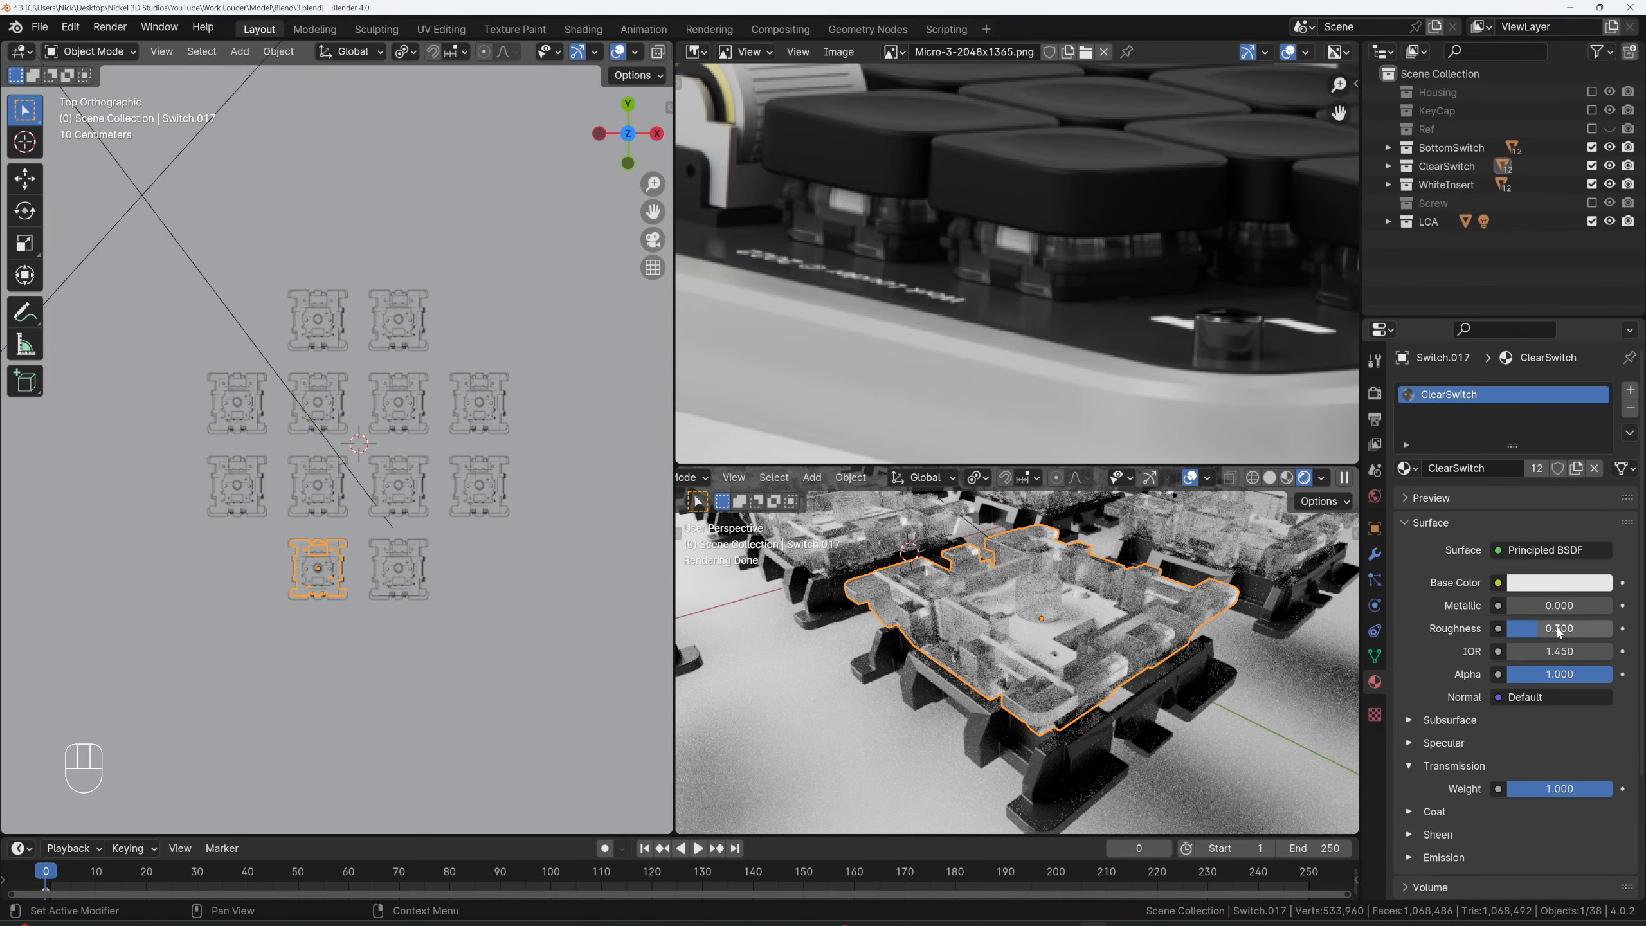
pyautogui.moveTo(1559, 627)
pyautogui.mouseDown()
pyautogui.moveTo(1545, 627)
pyautogui.moveTo(1558, 627)
pyautogui.mouseUp()
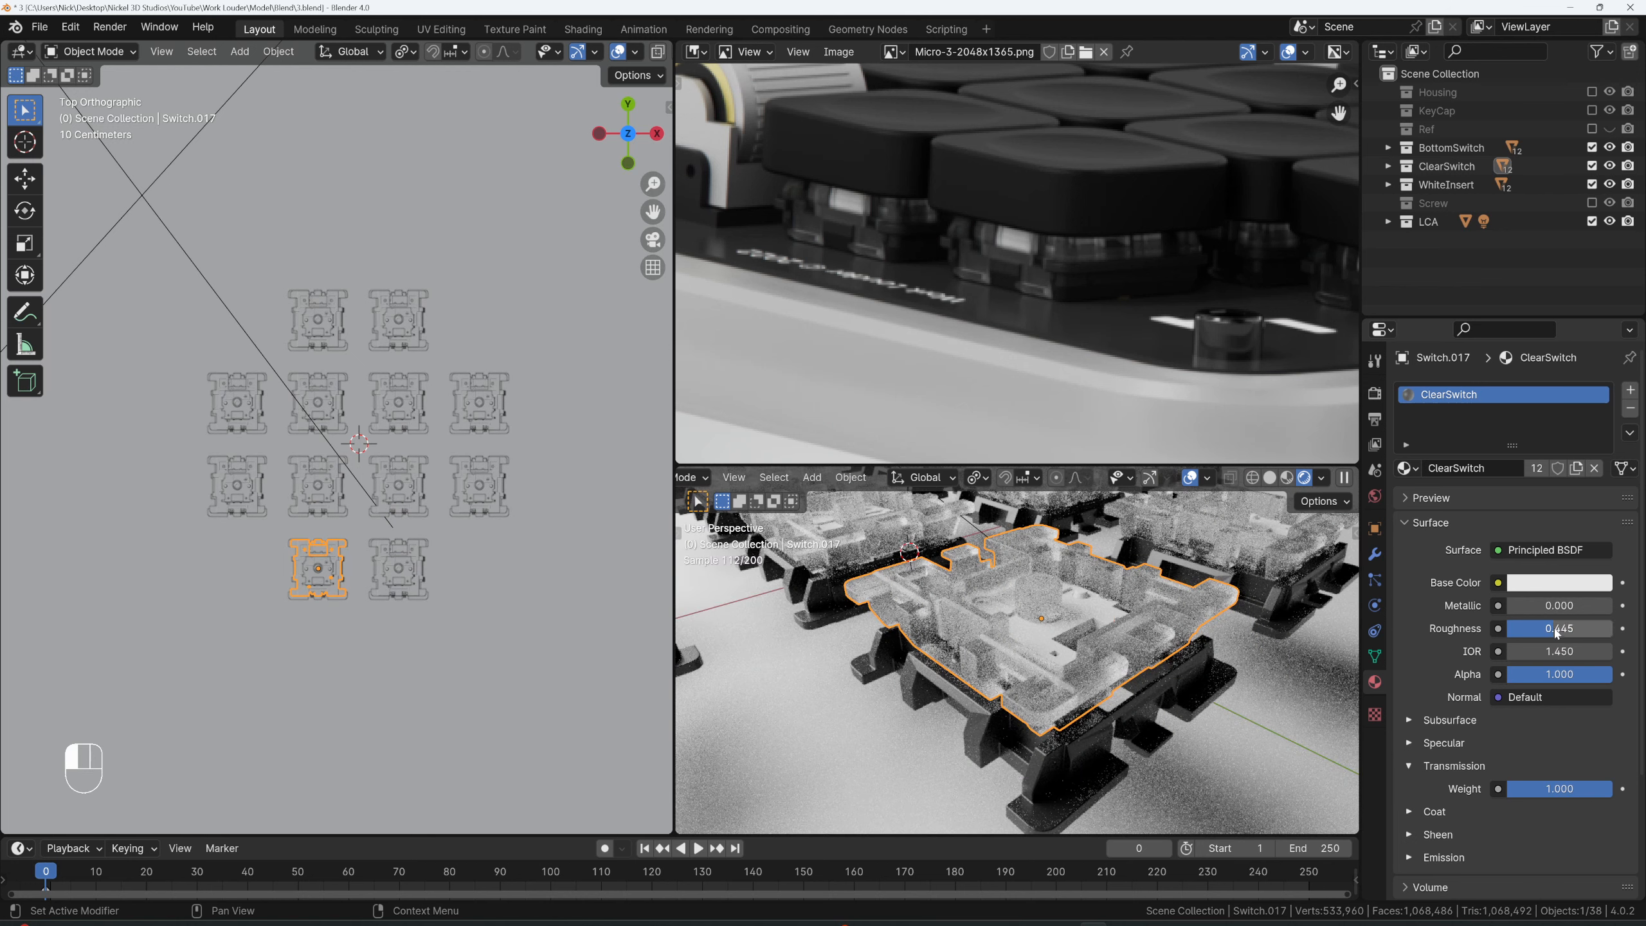
pyautogui.click(1558, 628)
pyautogui.write('0.4')
pyautogui.press('Return')
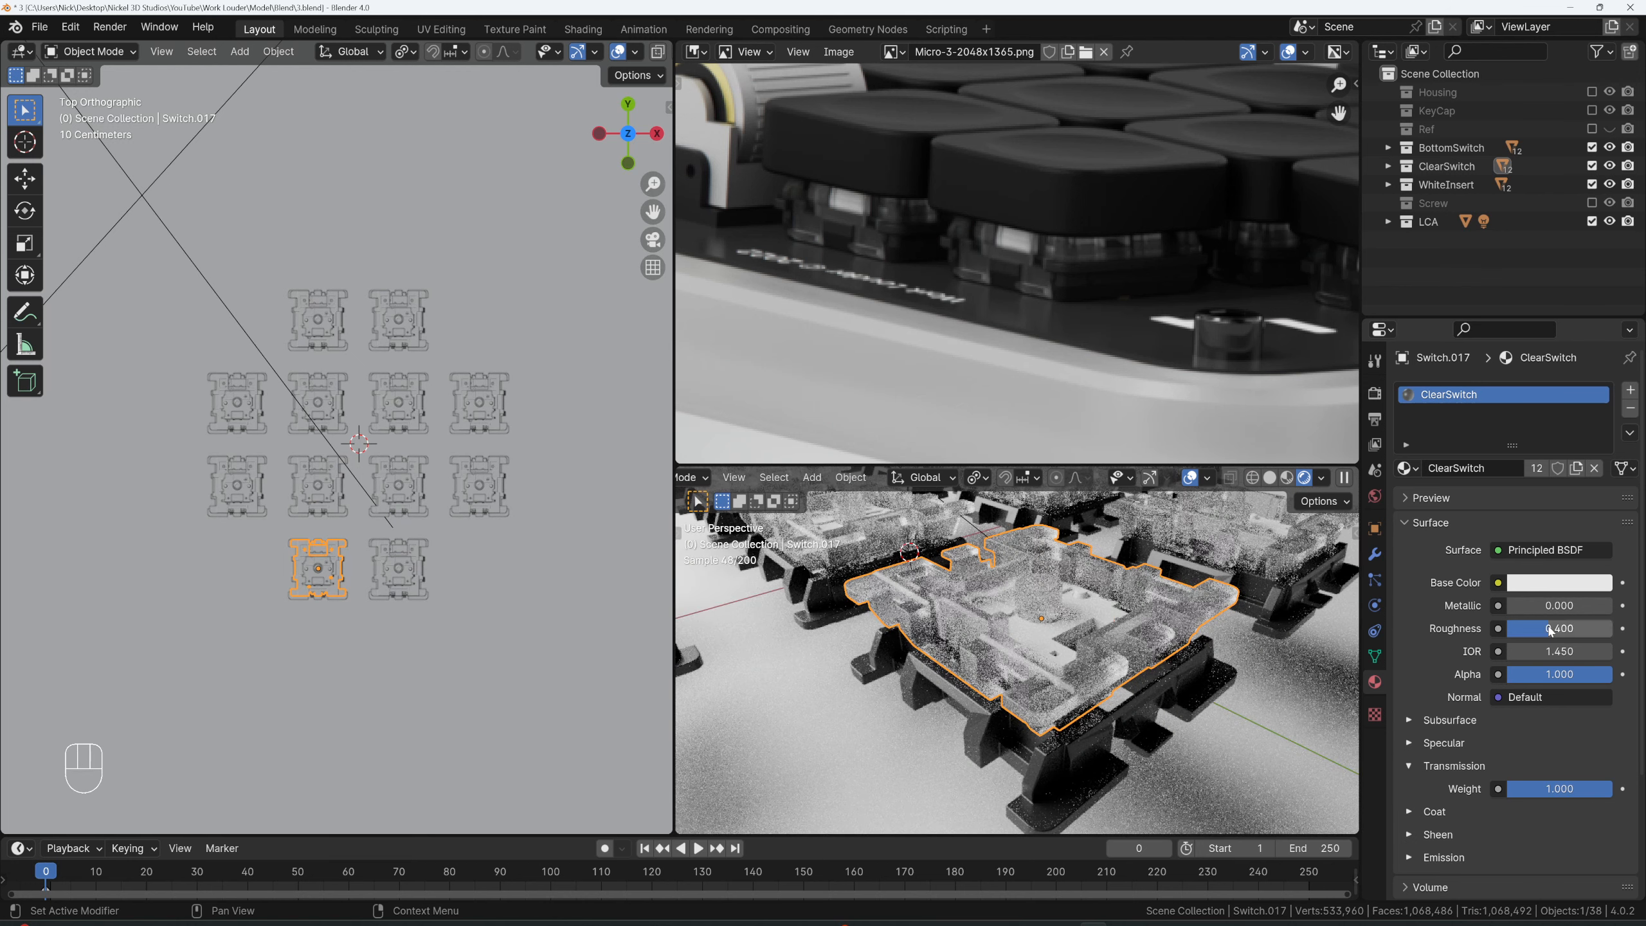
pyautogui.scroll(-10, 1135, 549)
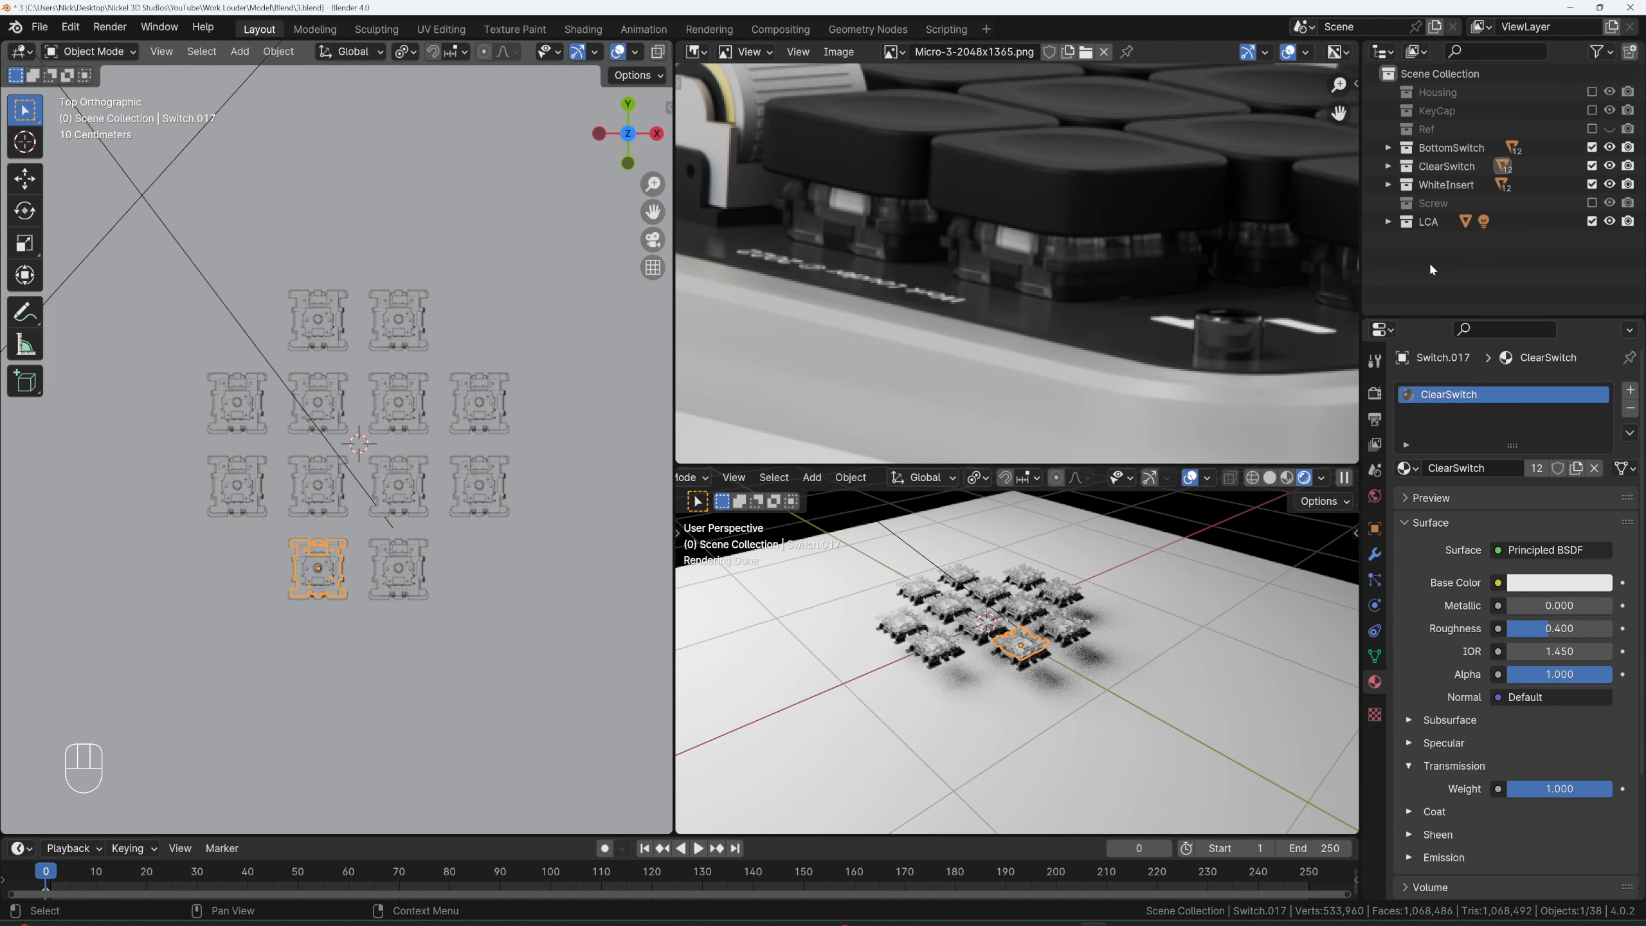
# - Show the KeyCap and Housing collections, and select the BackPlate object to compare it with the full reference photo
pyautogui.click(1591, 110)
pyautogui.click(1197, 530)
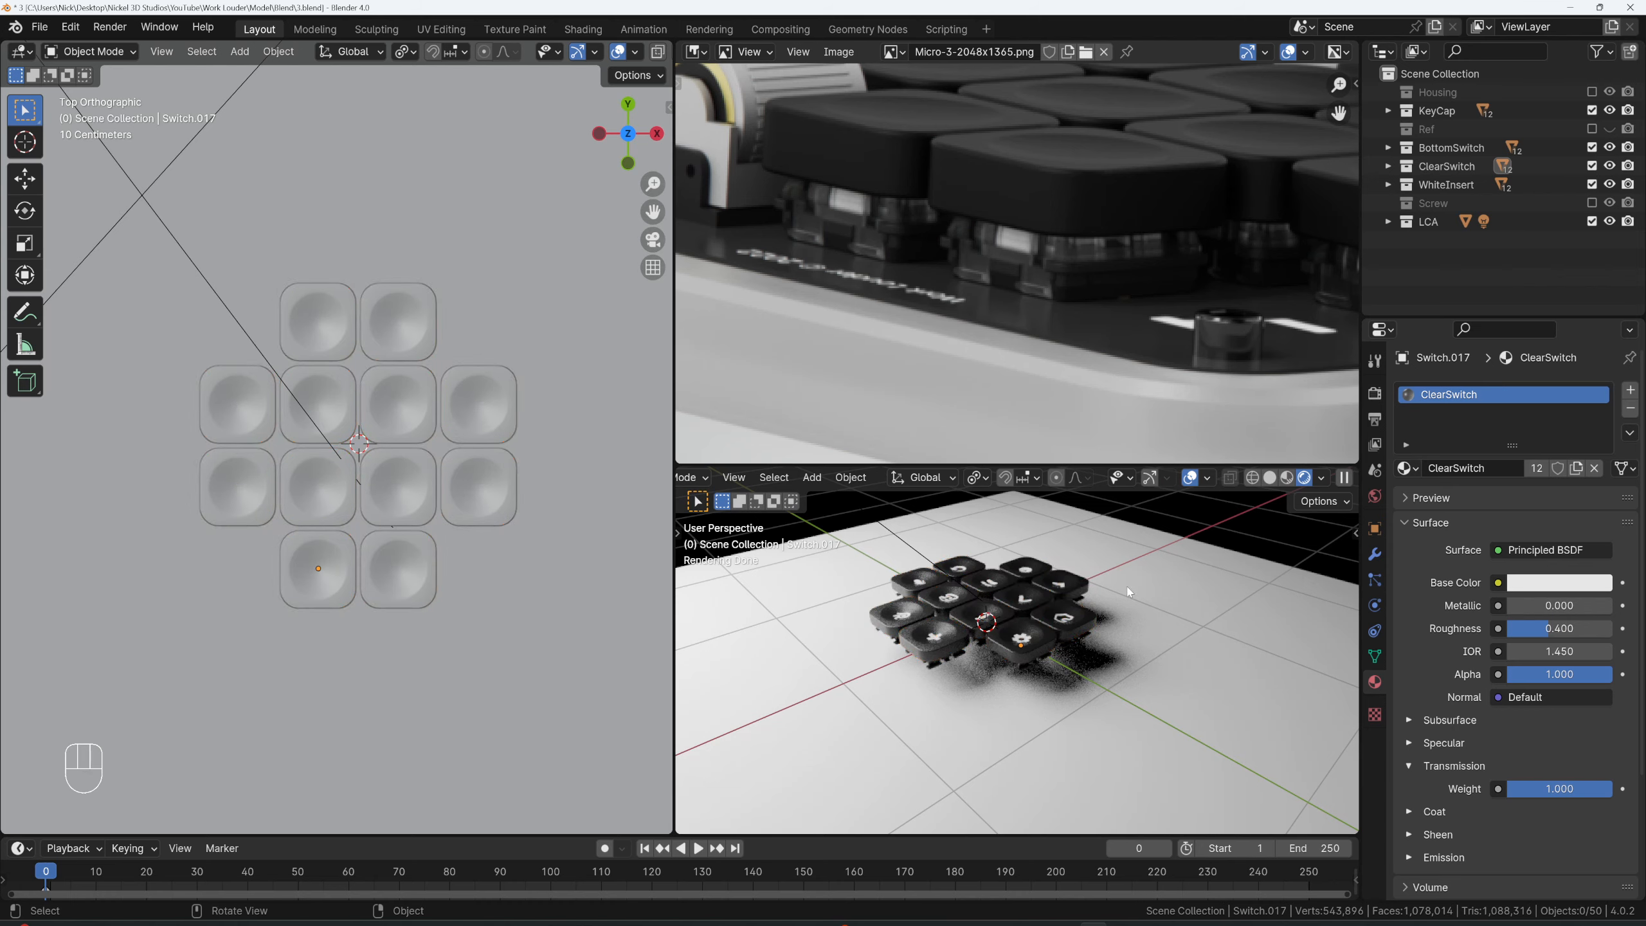
pyautogui.moveTo(1128, 591)
pyautogui.mouseDown(button='middle')
pyautogui.moveTo(1142, 551)
pyautogui.moveTo(1134, 577)
pyautogui.mouseUp(button='middle')
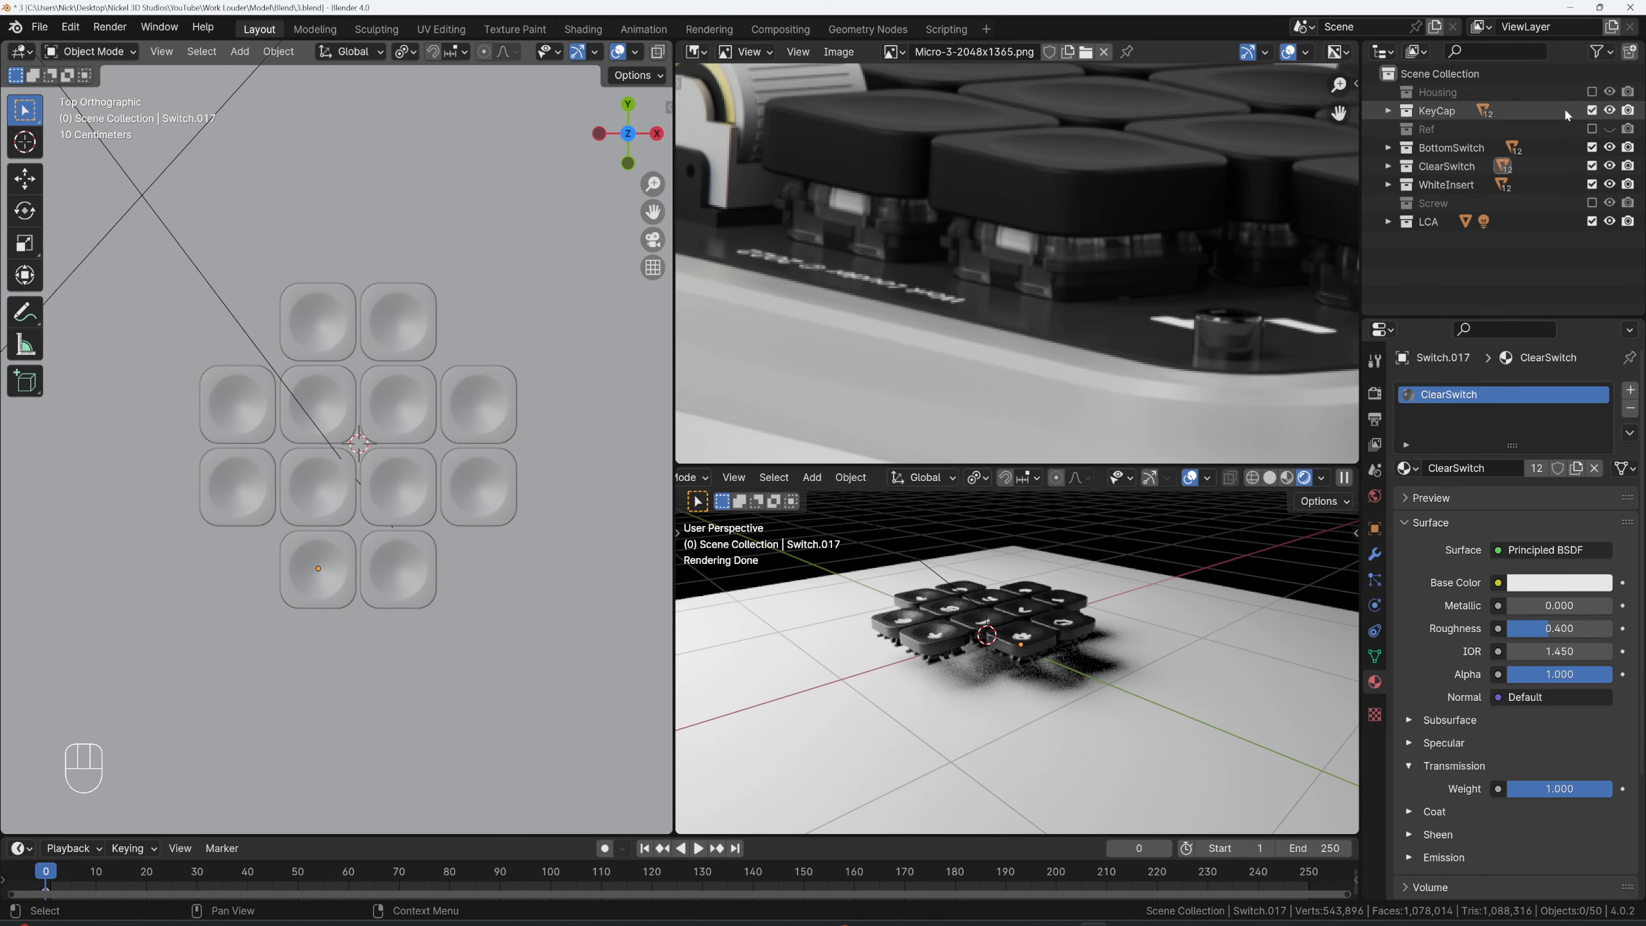
pyautogui.click(1591, 92)
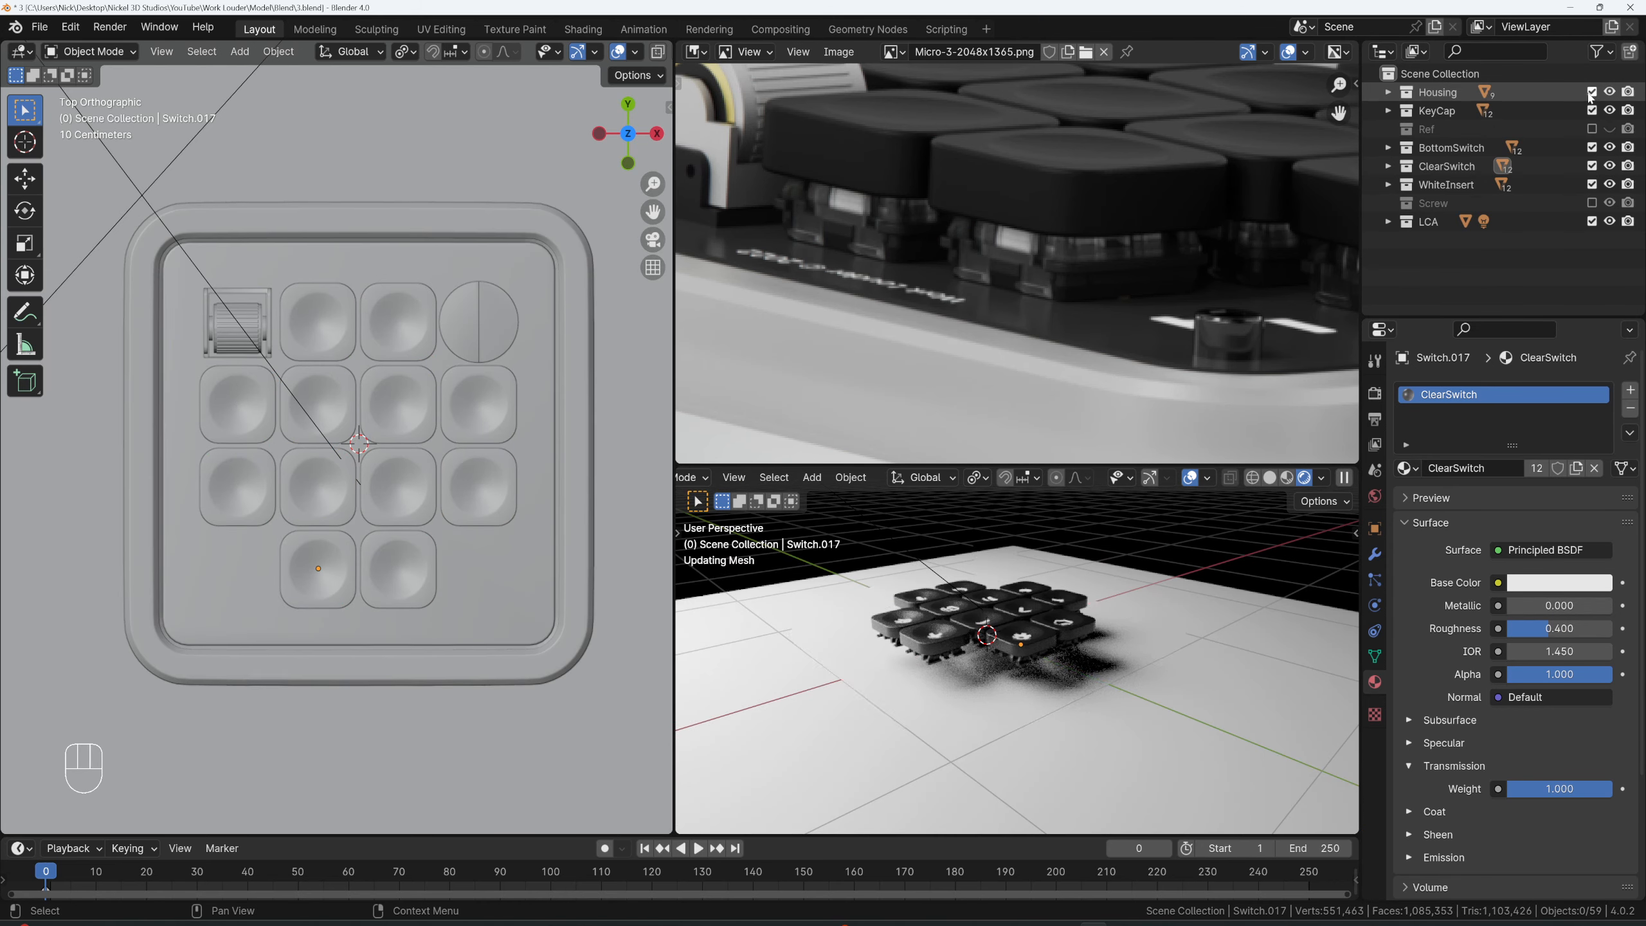
pyautogui.click(1388, 93)
pyautogui.click(1422, 109)
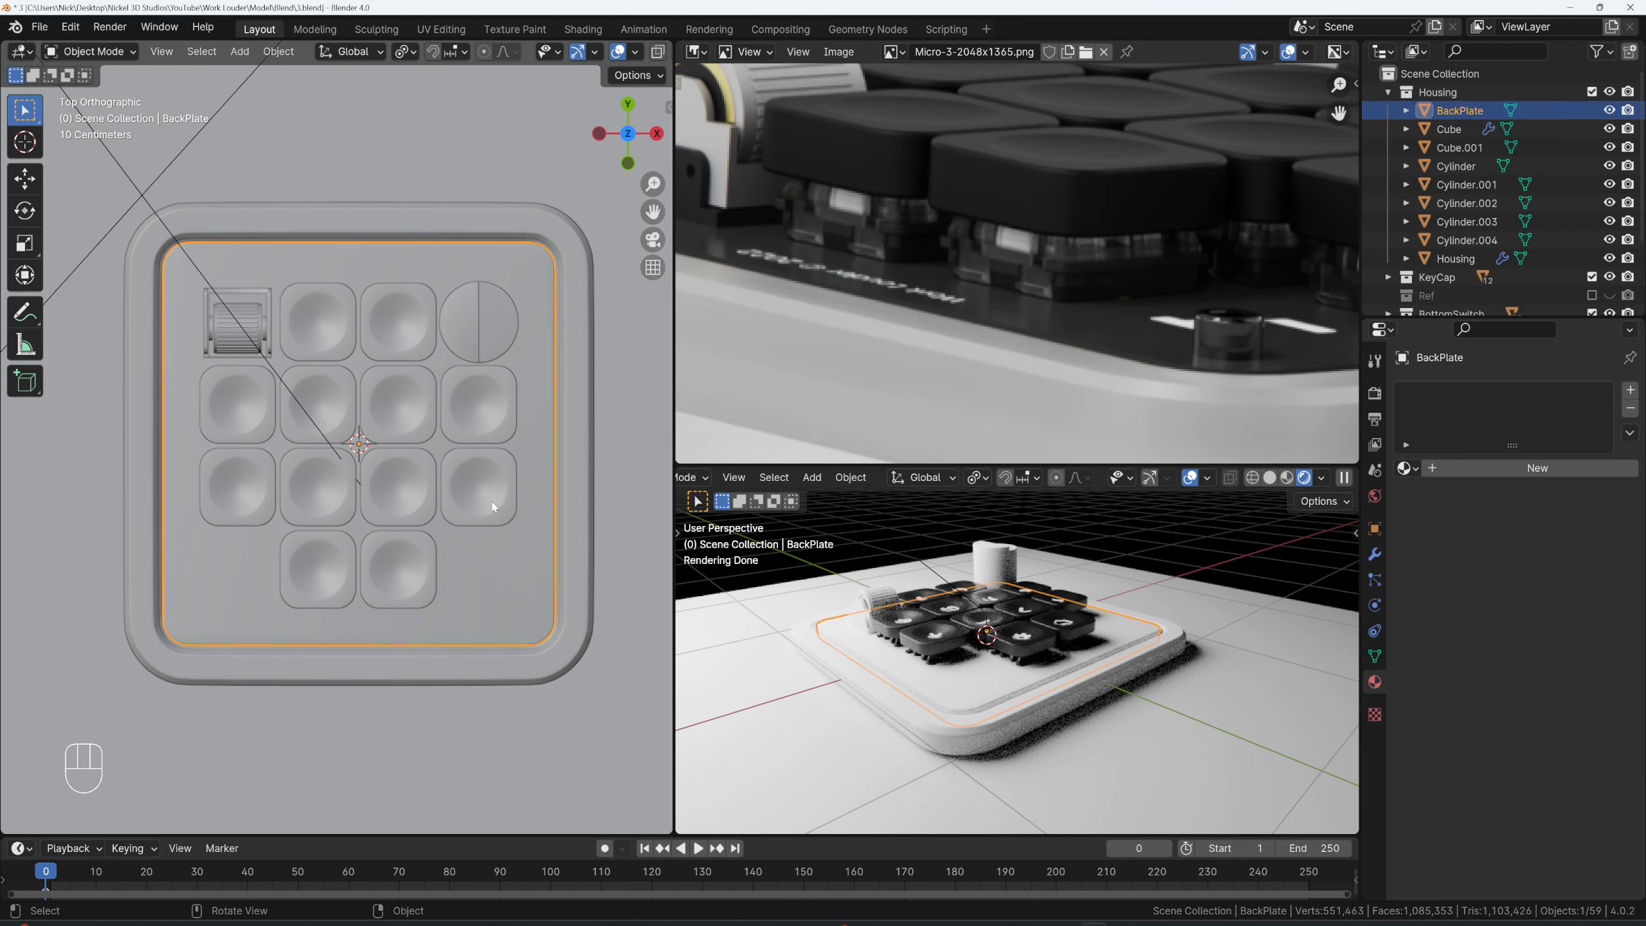
pyautogui.scroll(-5, 922, 254)
pyautogui.scroll(-3, 922, 255)
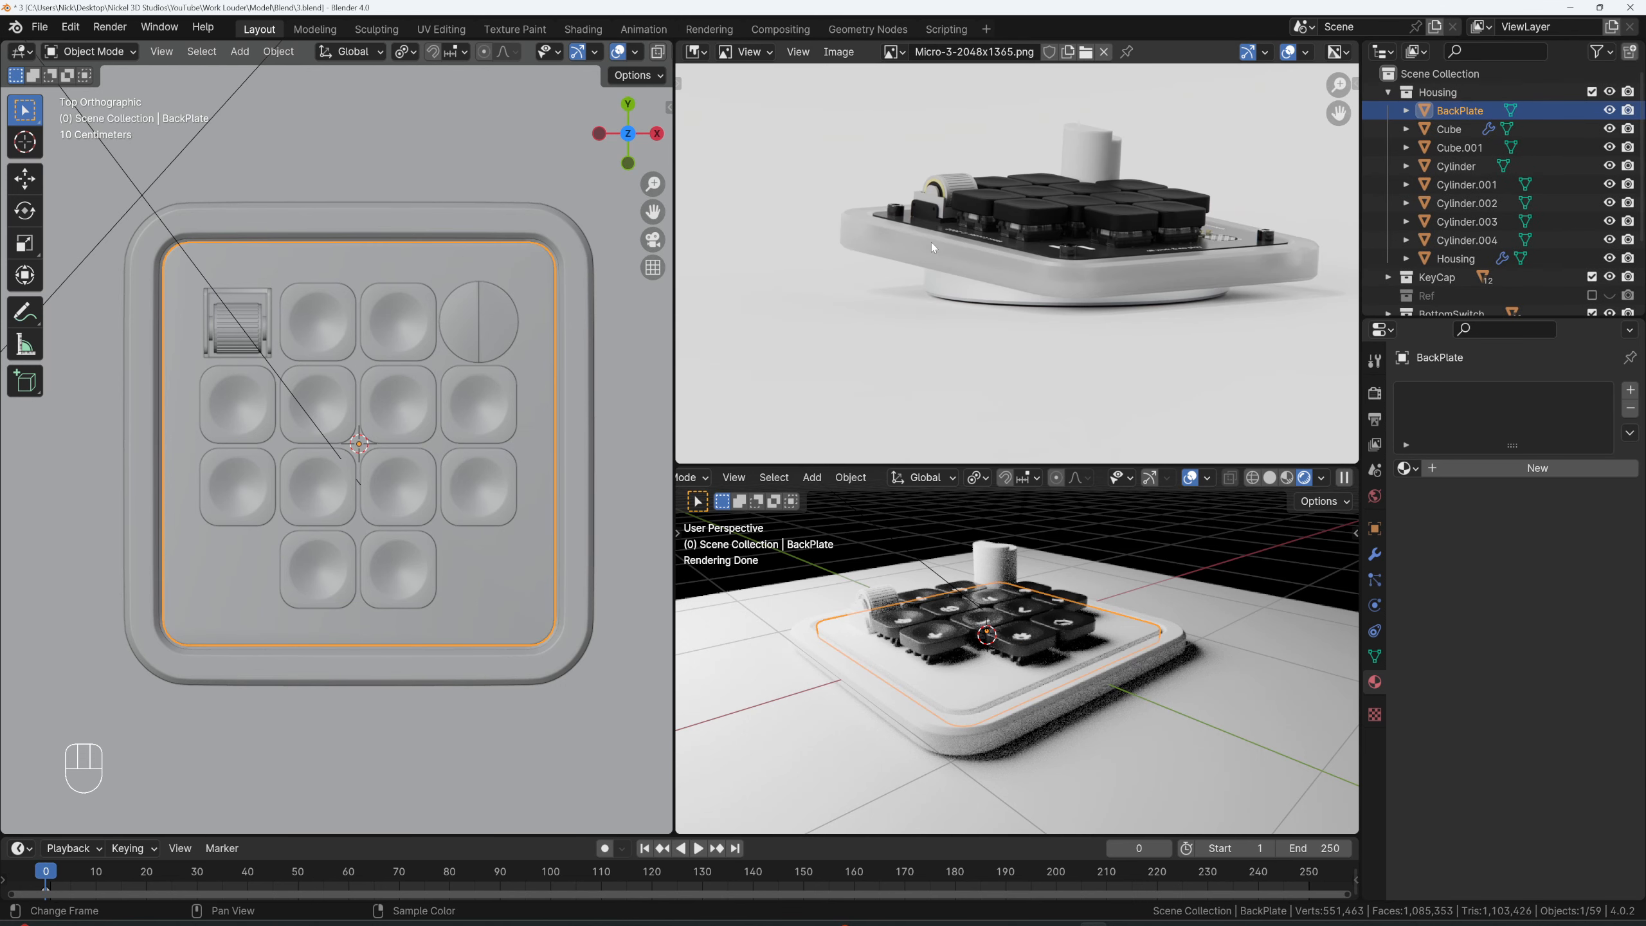
# - Unwrap the whole BackPlate mesh with Project from View from the top, and show its UV layout in place of the reference photo
pyautogui.press('Tab')
pyautogui.press('a')
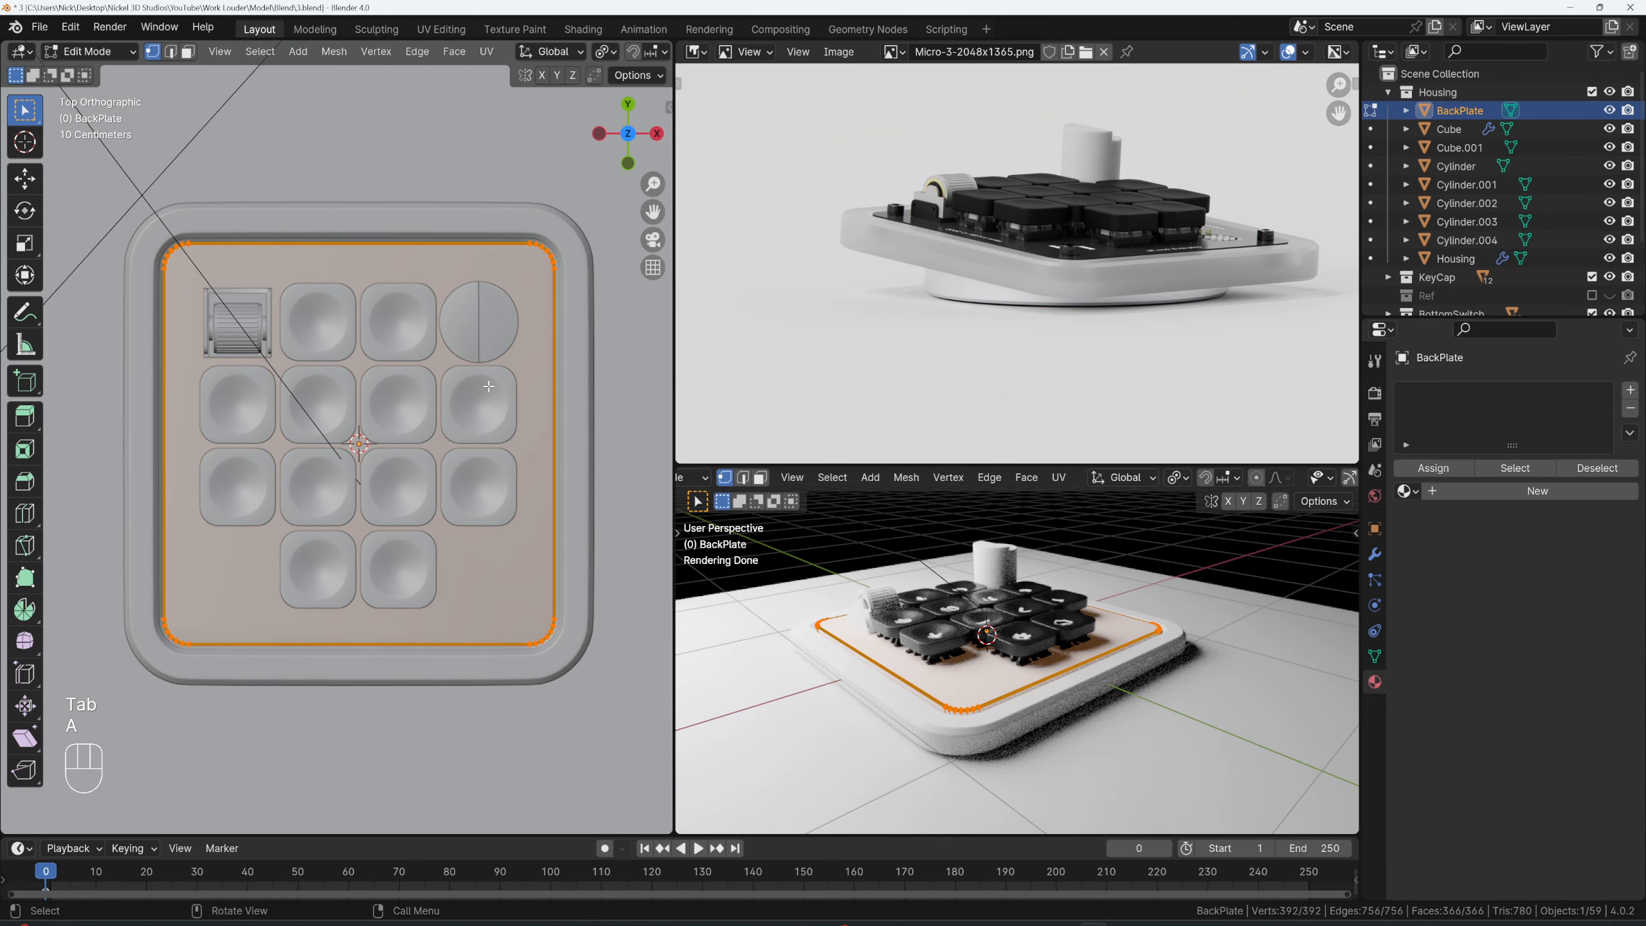
pyautogui.press('u')
pyautogui.click(490, 389)
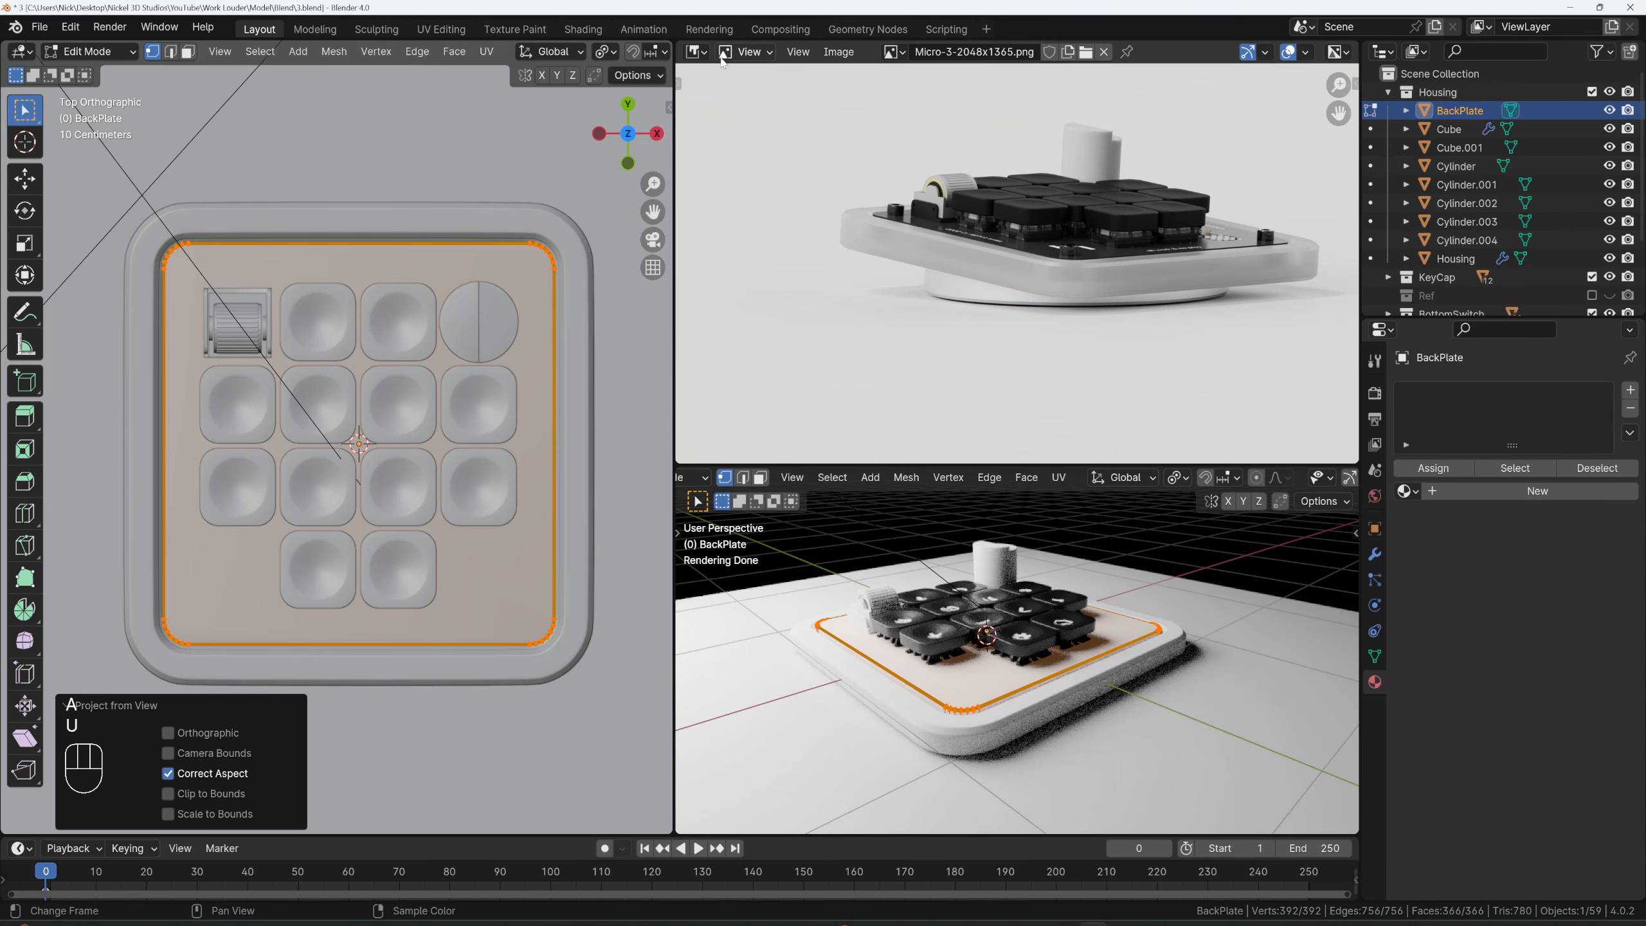
pyautogui.click(695, 53)
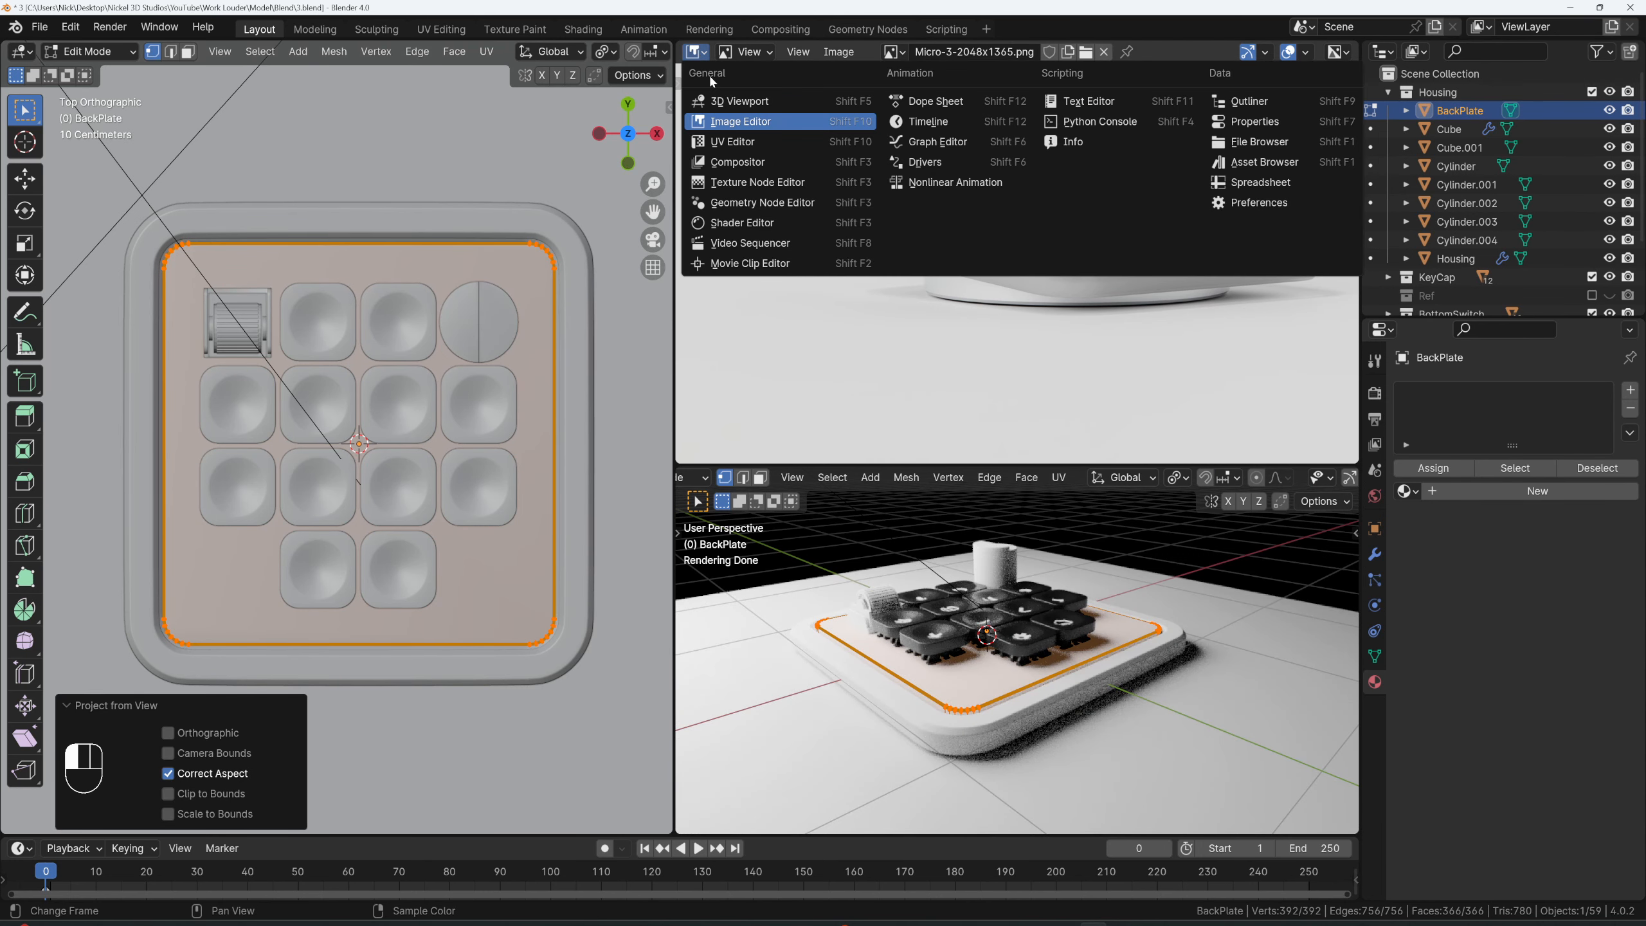
pyautogui.press('u')
pyautogui.scroll(2, 1016, 264)
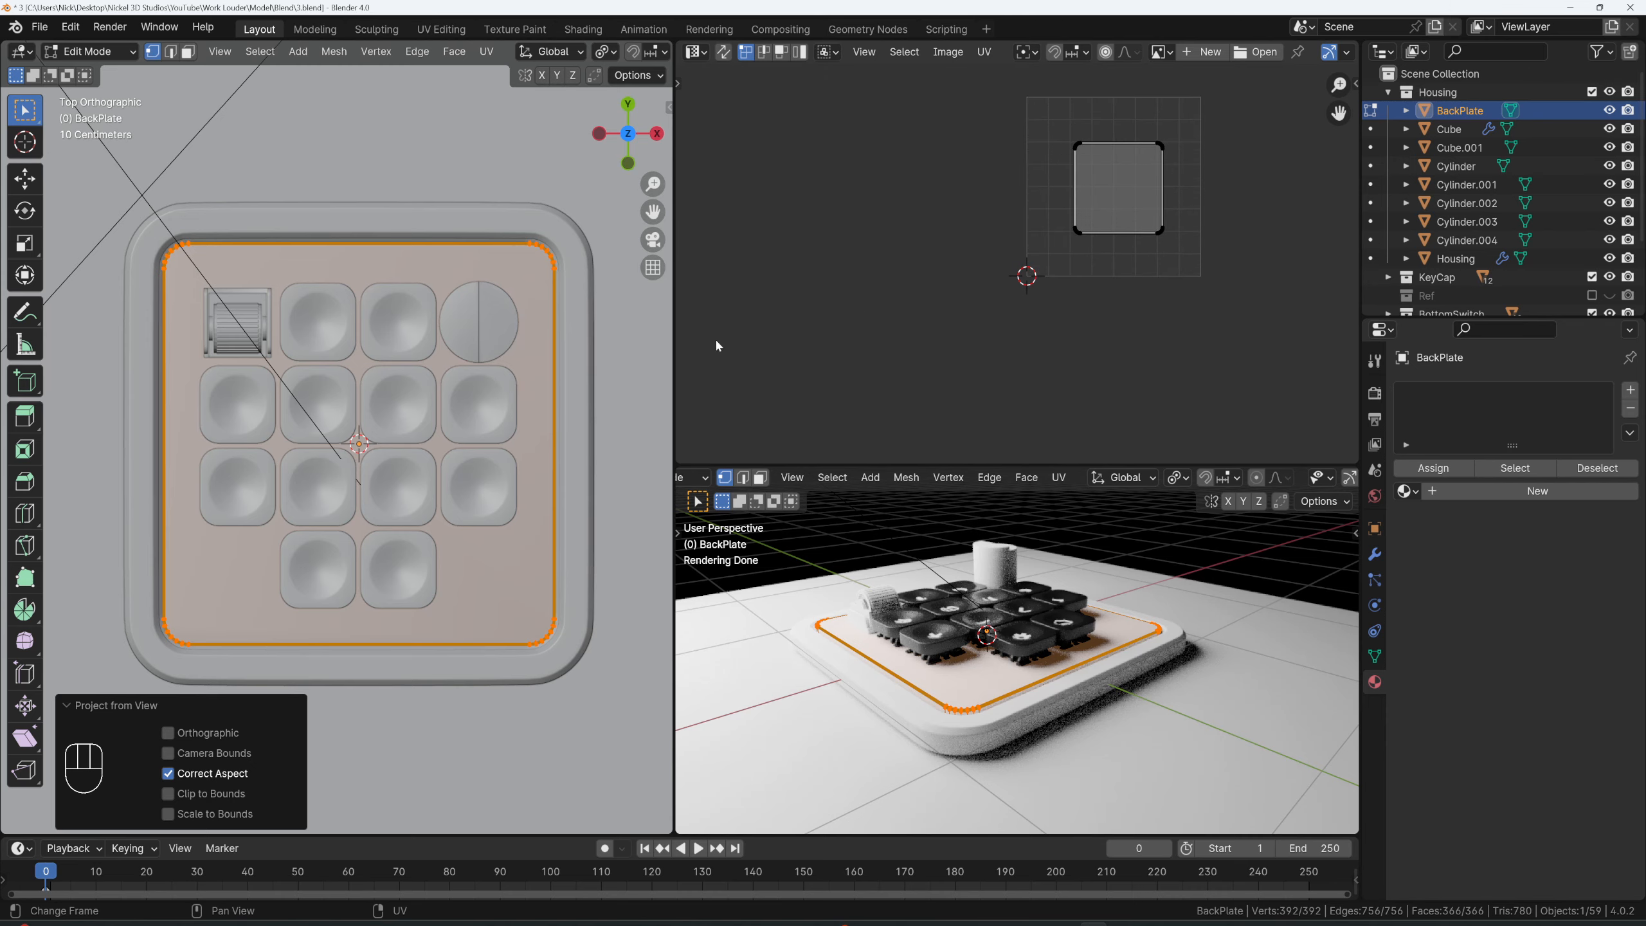
# - Select only the BackPlate's top face and scale up its UV island to roughly the size of the UV square
pyautogui.moveTo(485, 383); pyautogui.dragTo(421, 240, button='middle')
pyautogui.keyDown('shift'); pyautogui.moveTo(526, 531); pyautogui.dragTo(476, 474, button='middle'); pyautogui.keyUp('shift')
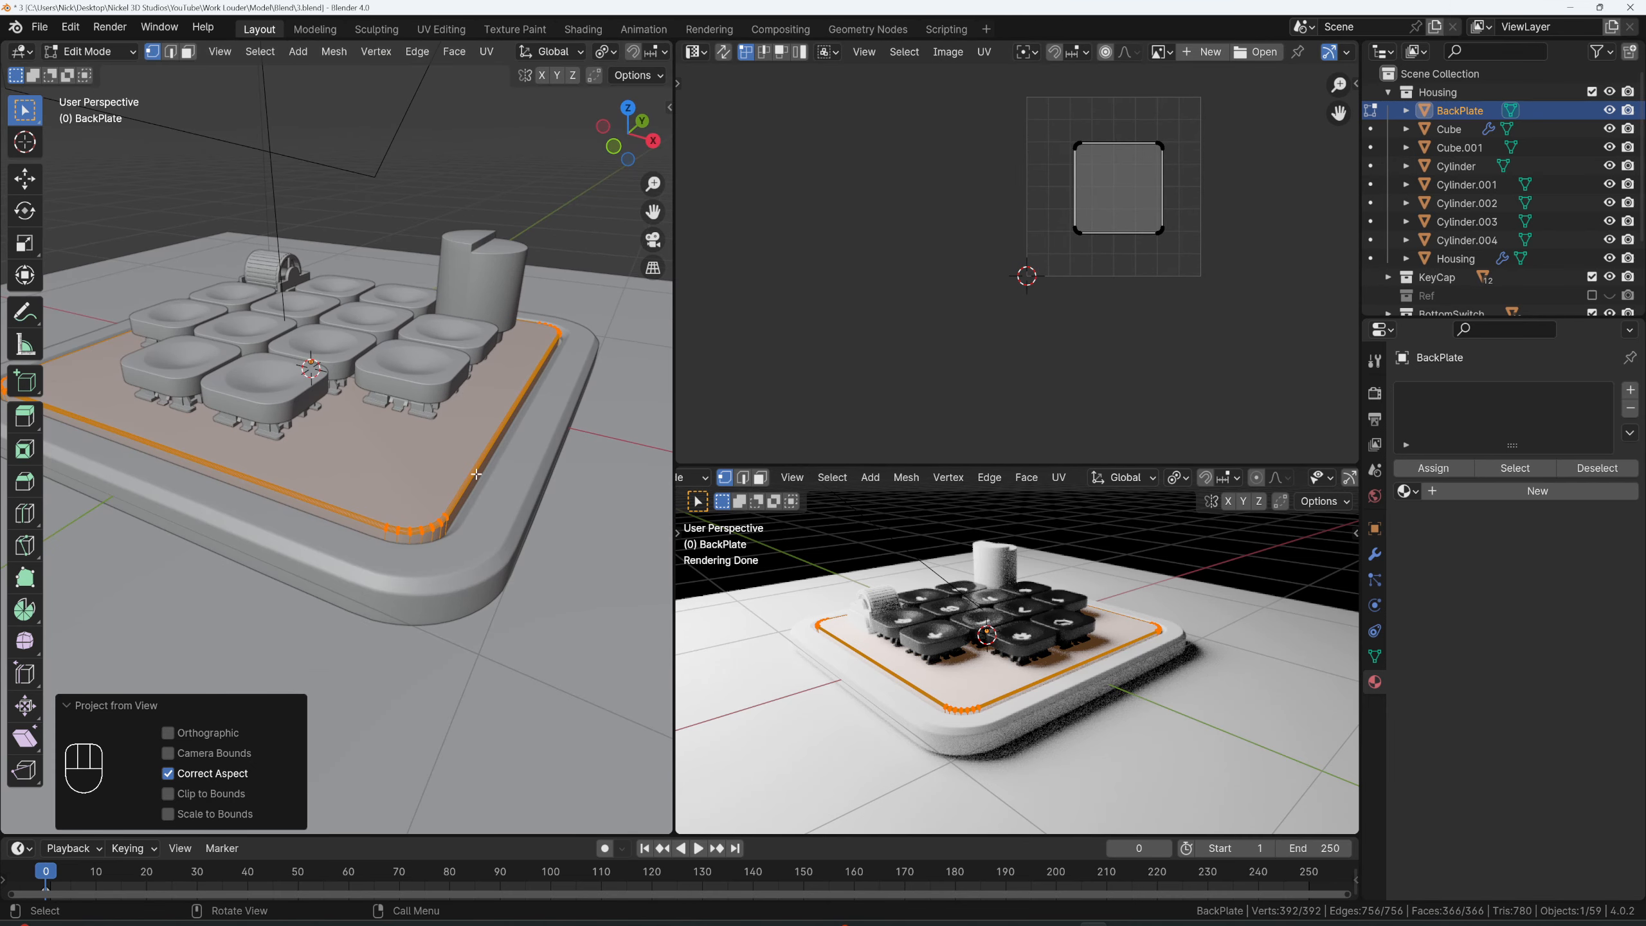
pyautogui.press('3')
pyautogui.click(437, 475)
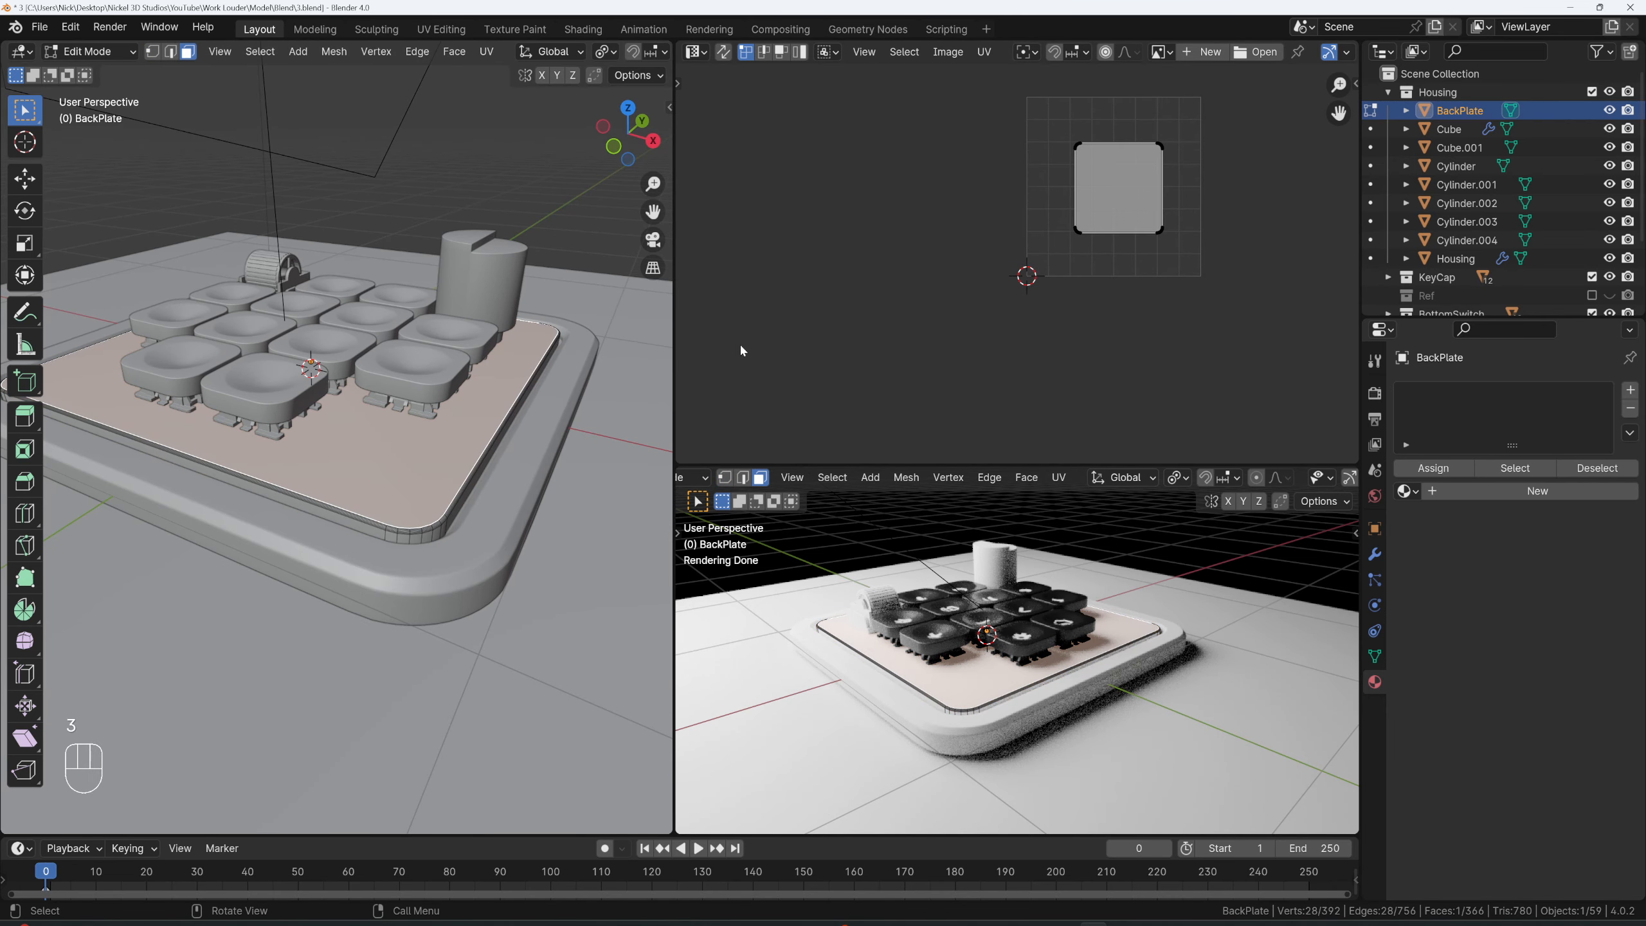
pyautogui.scroll(2, 1199, 223)
pyautogui.moveTo(1199, 224); pyautogui.dragTo(1074, 342, button='middle')
pyautogui.scroll(-3, 1091, 290)
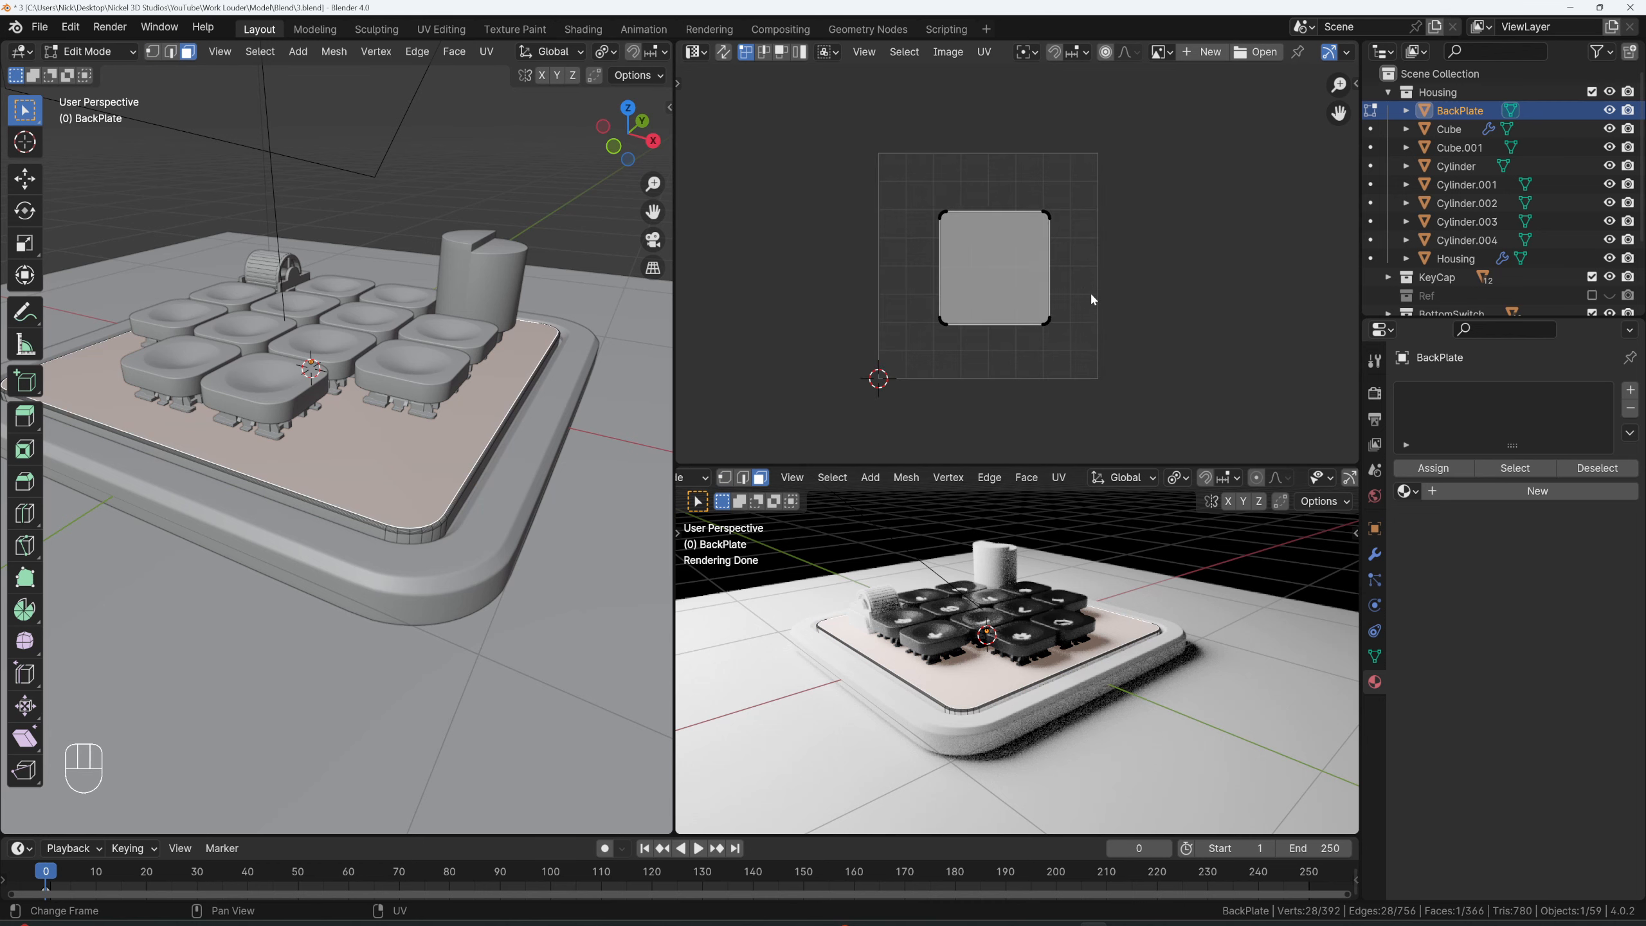
pyautogui.press('a')
pyautogui.press('s')
pyautogui.click(1166, 287)
# - Fine-tune the position and scale of the top face's UV island to fill the UV square, and return to Object Mode
pyautogui.press('g')
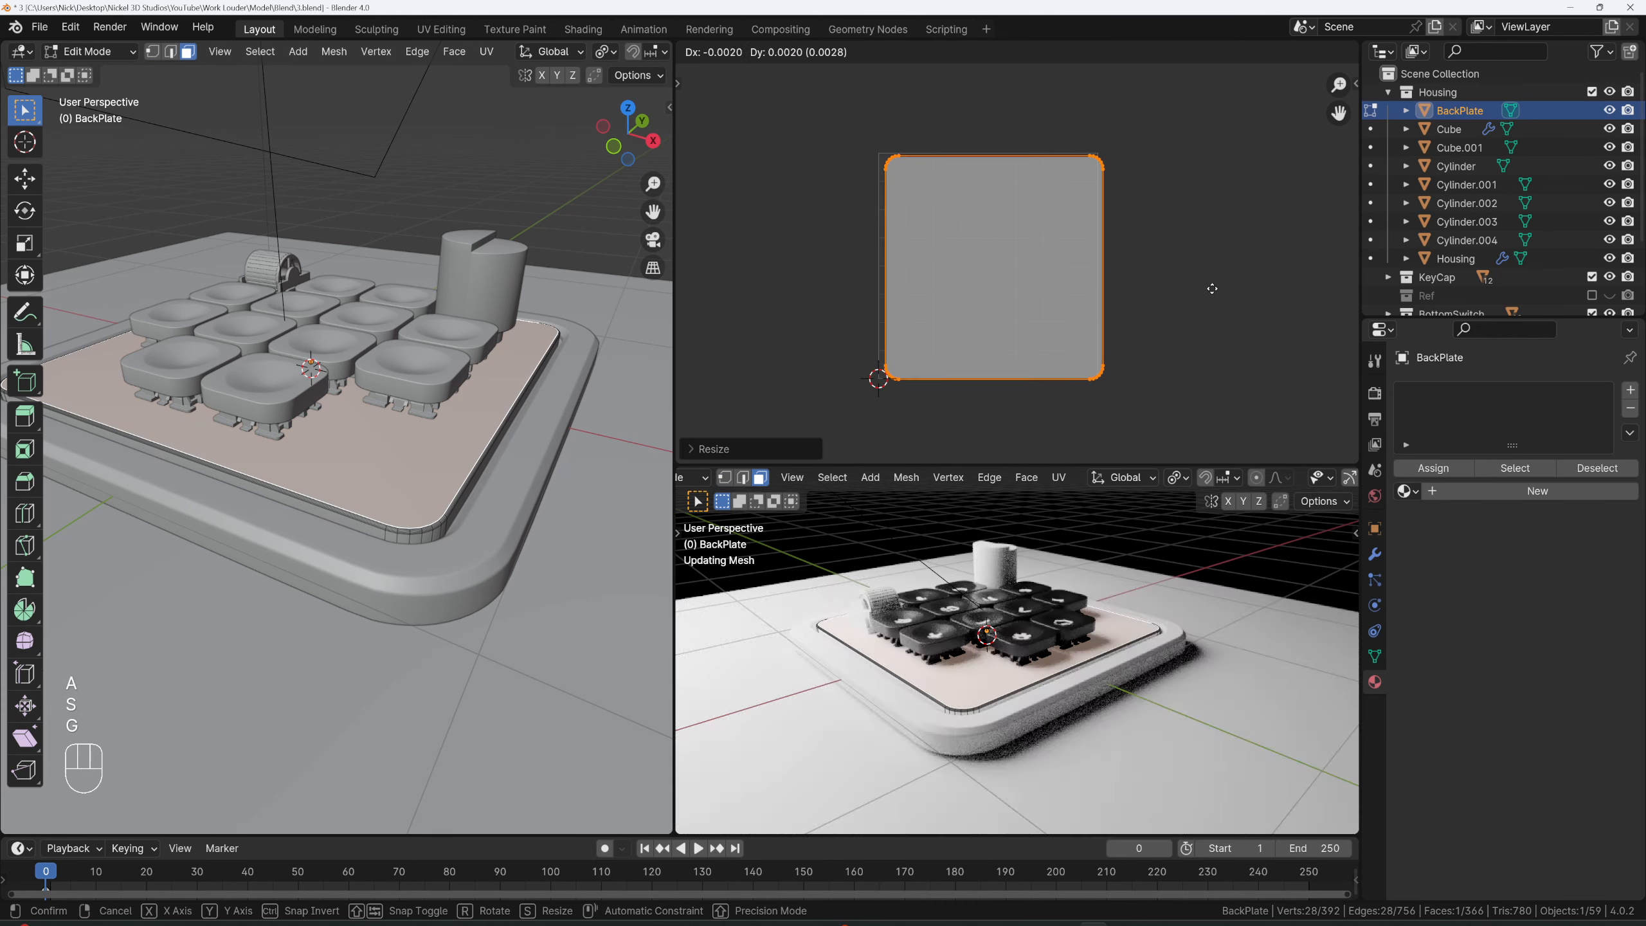
pyautogui.click(1185, 287)
pyautogui.press('s')
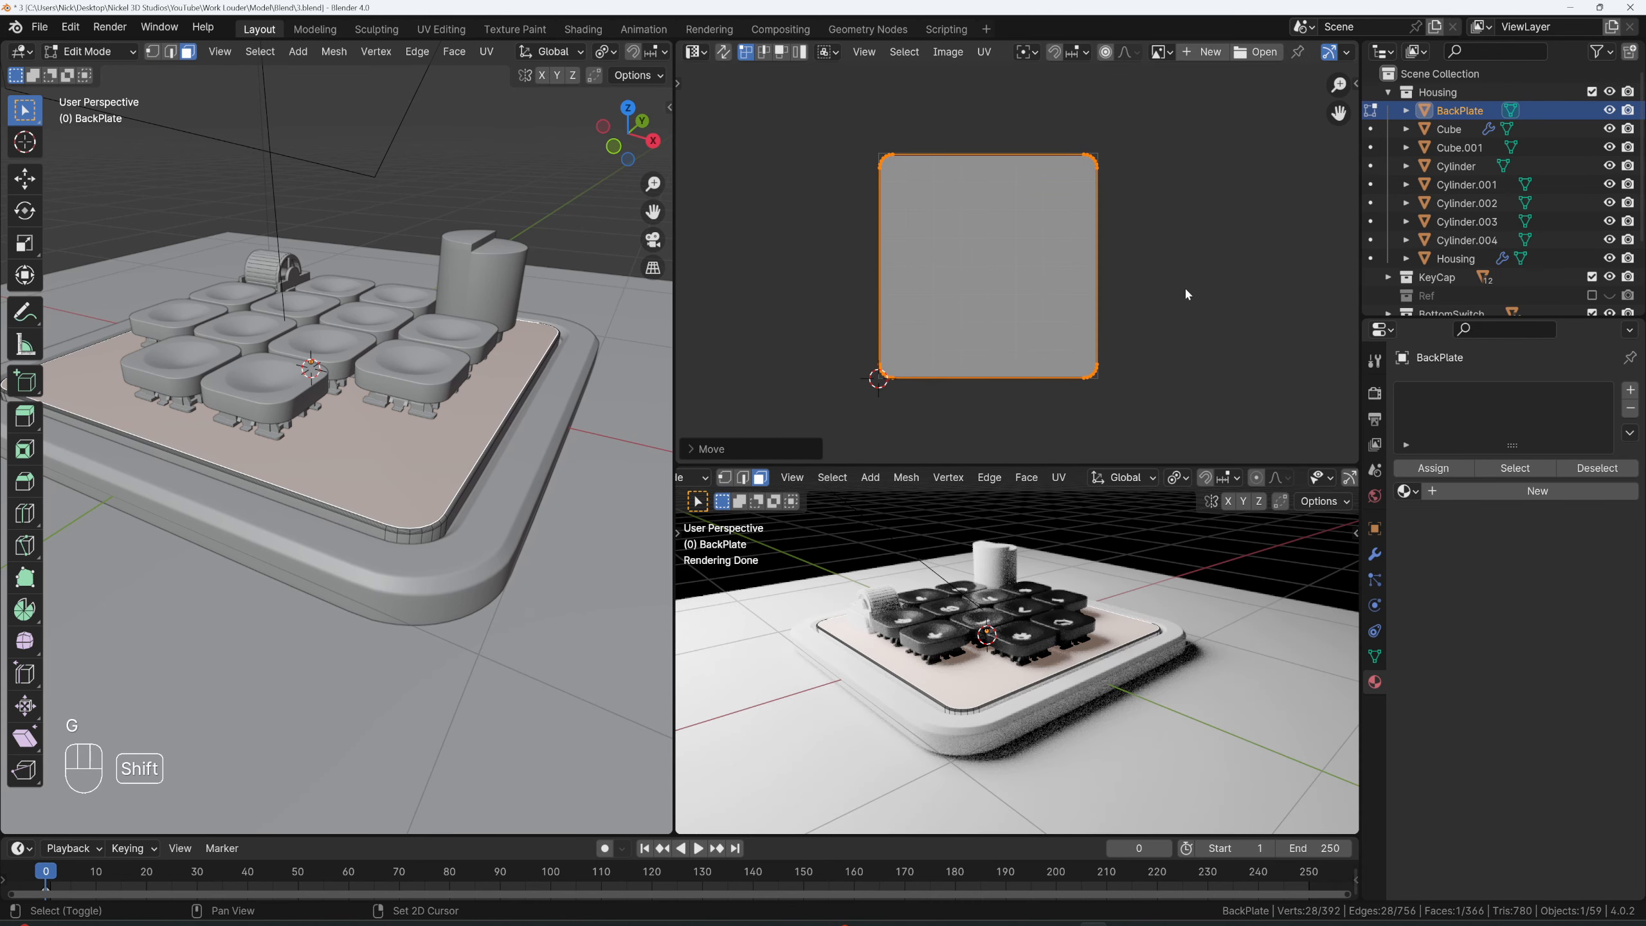
pyautogui.click(1199, 287)
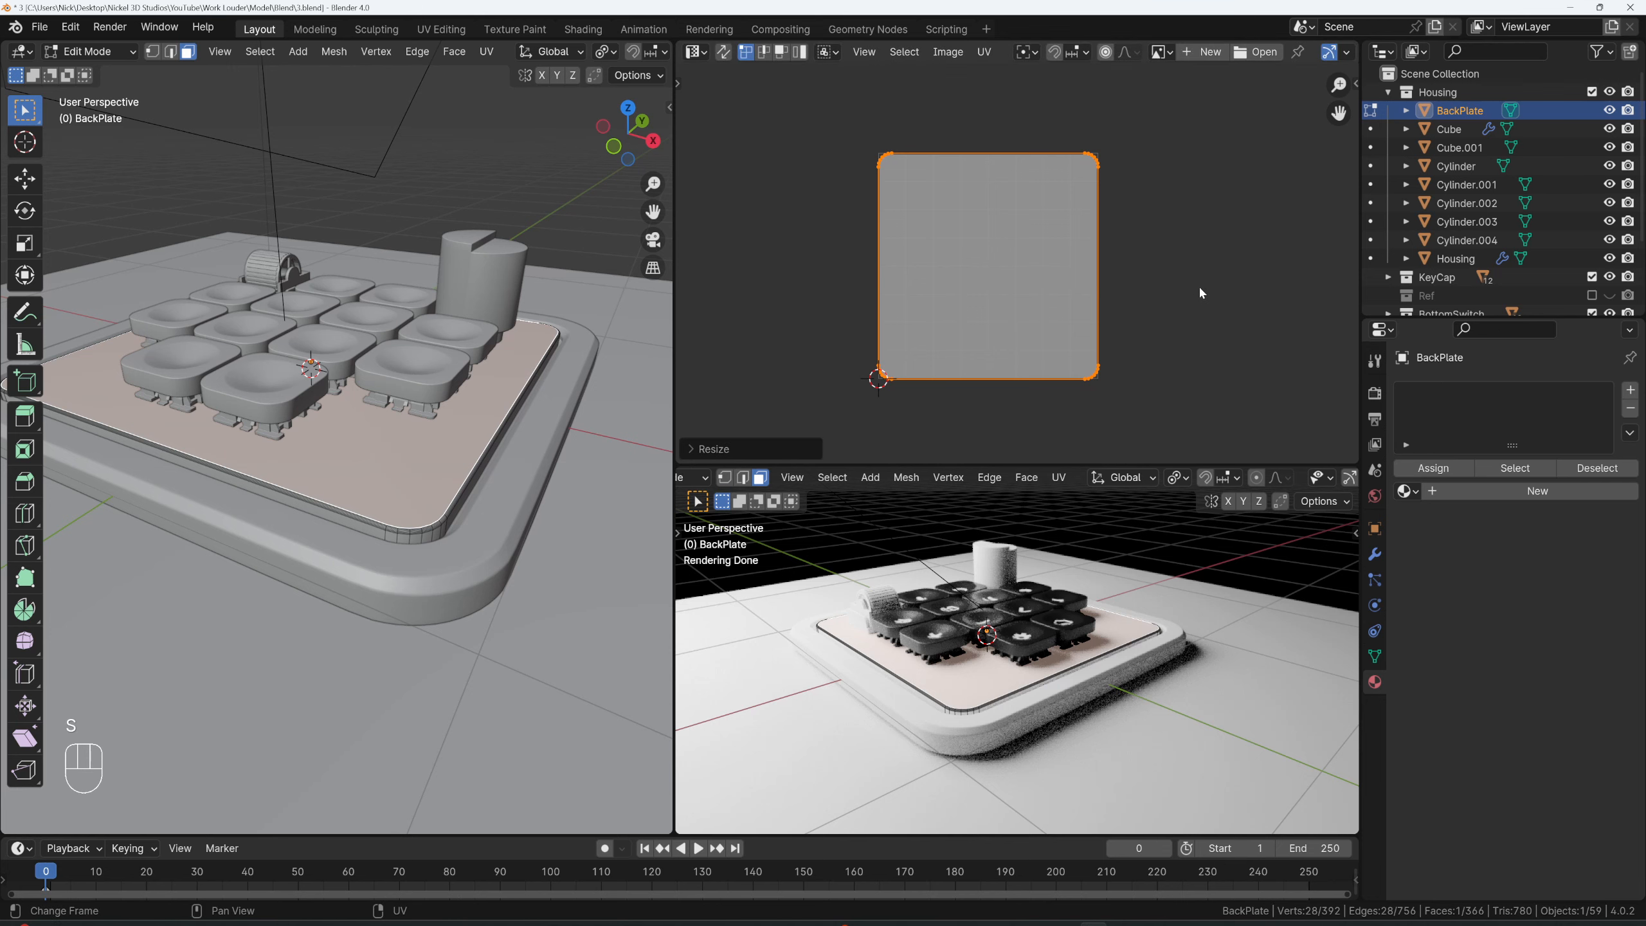
pyautogui.scroll(2, 1199, 287)
pyautogui.press('g')
pyautogui.click(1197, 277)
pyautogui.scroll(-4, 1194, 282)
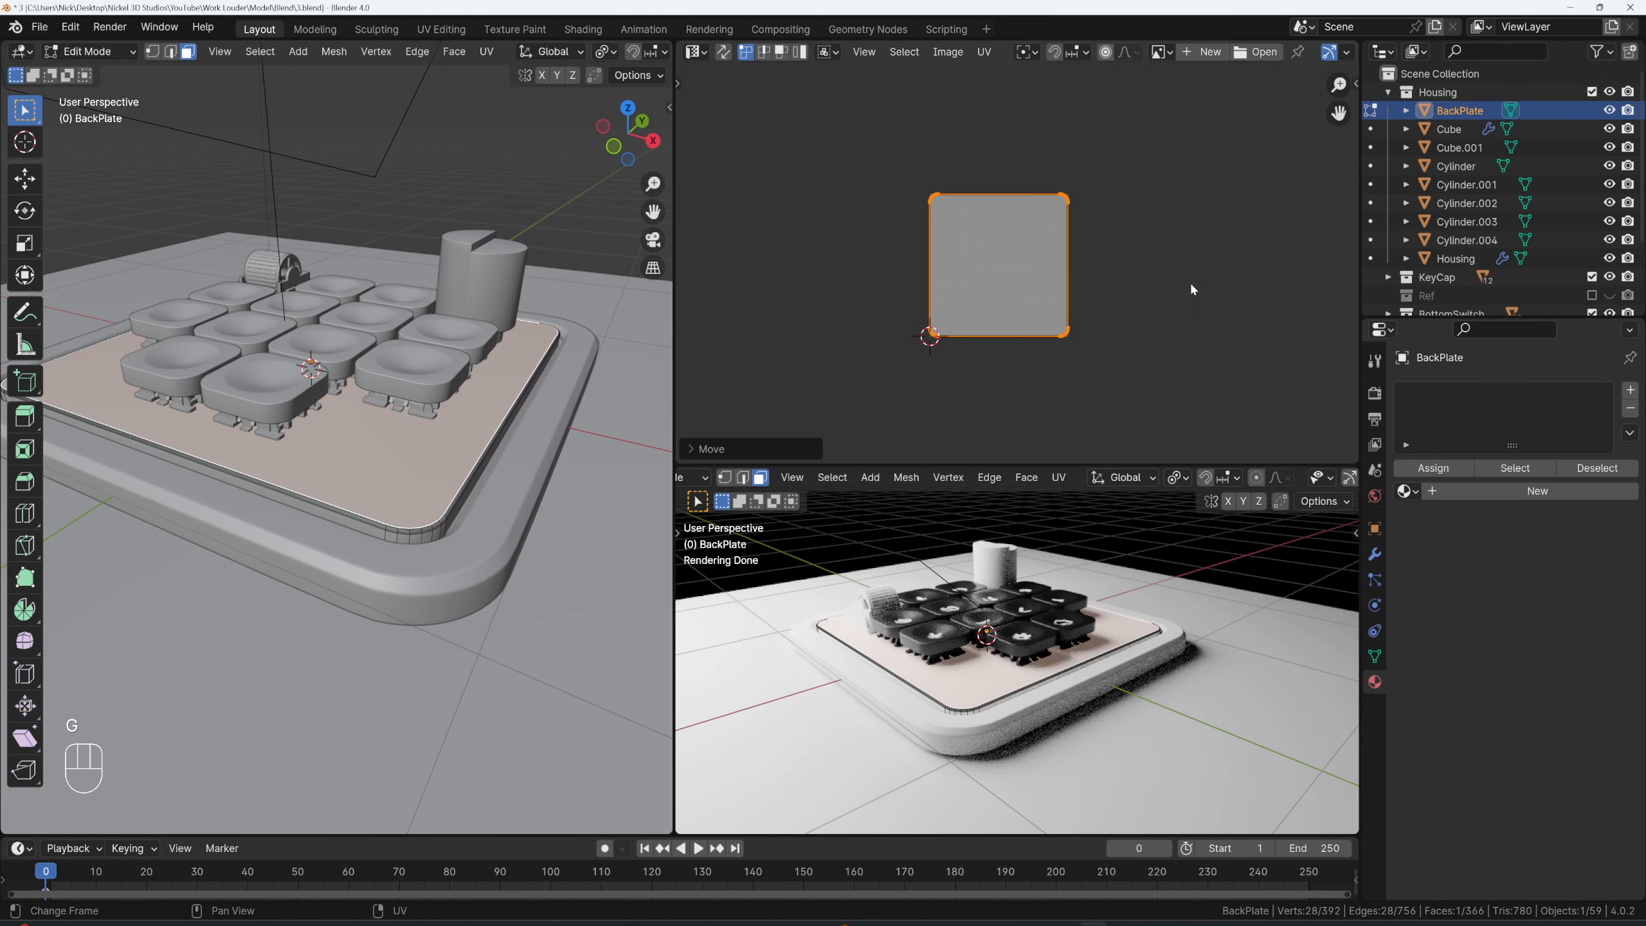
pyautogui.press('Tab')
# - Open Backplate Texture.png from the Work Louder project's Texture folder and fit the whole image in view
pyautogui.scroll(2, 1049, 243)
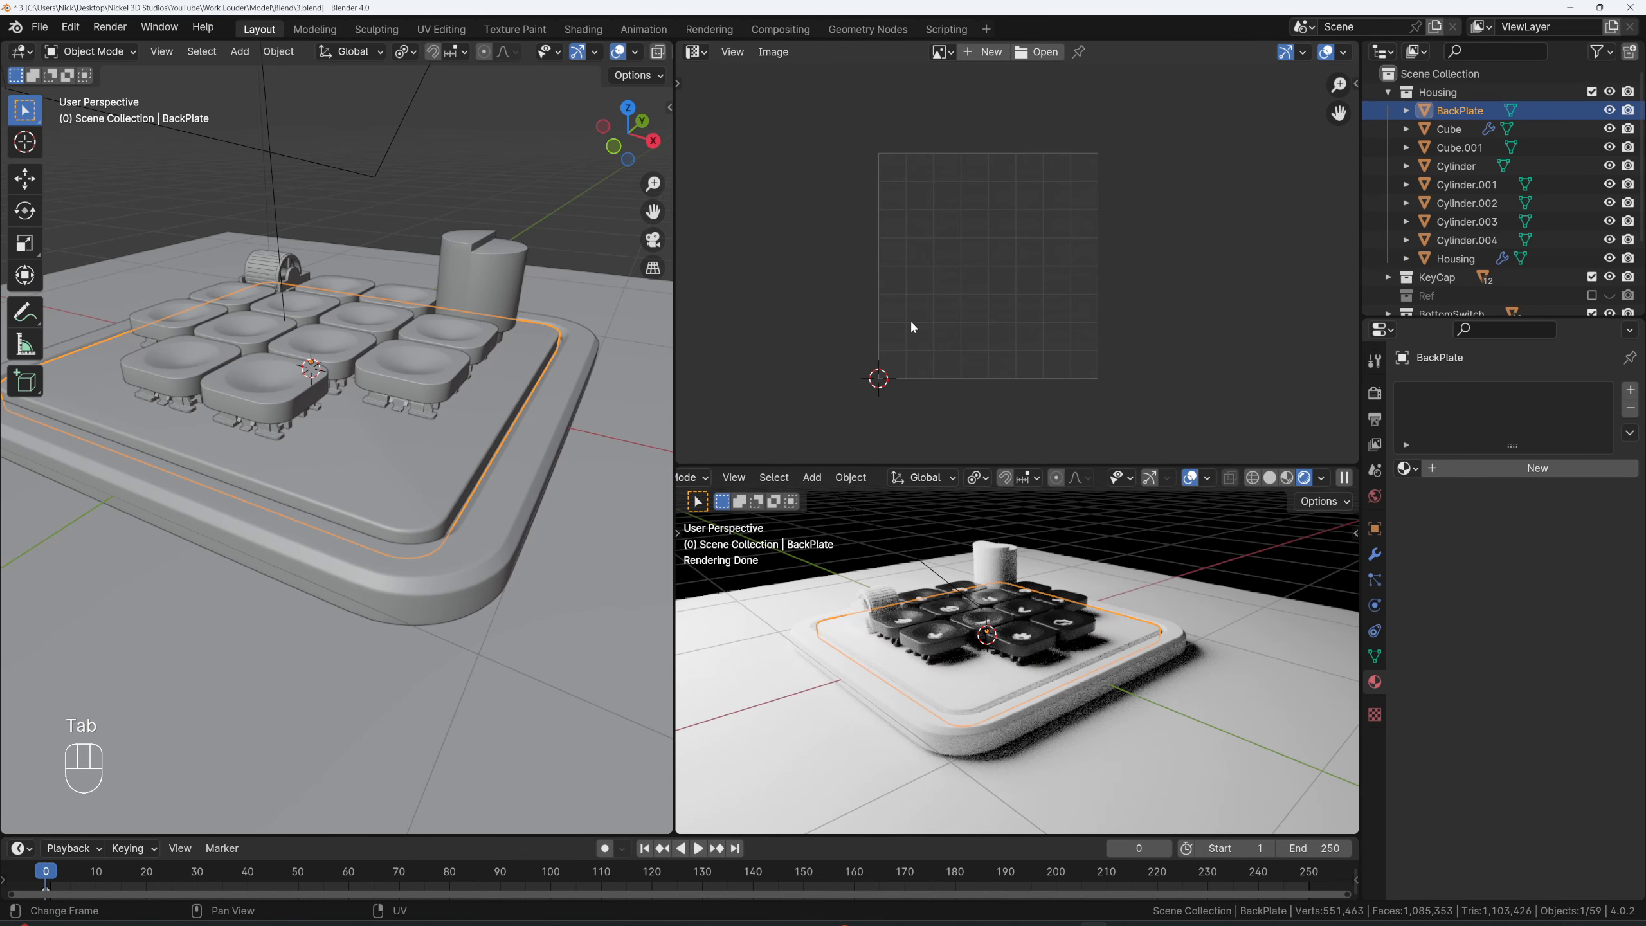
pyautogui.click(943, 53)
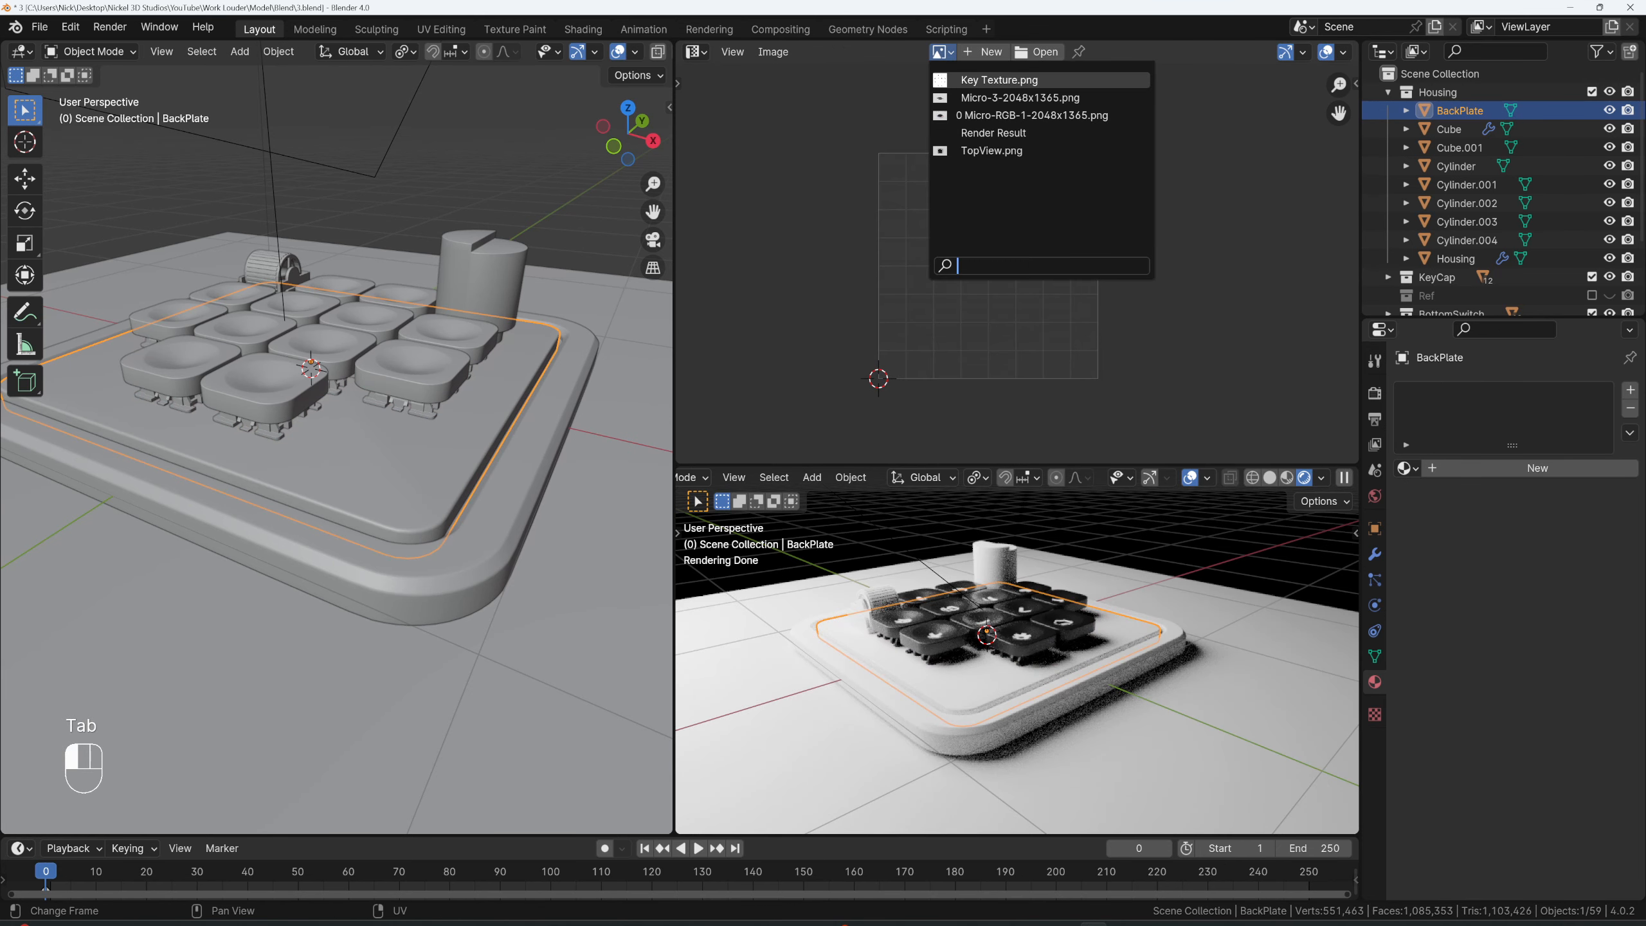
pyautogui.click(1037, 52)
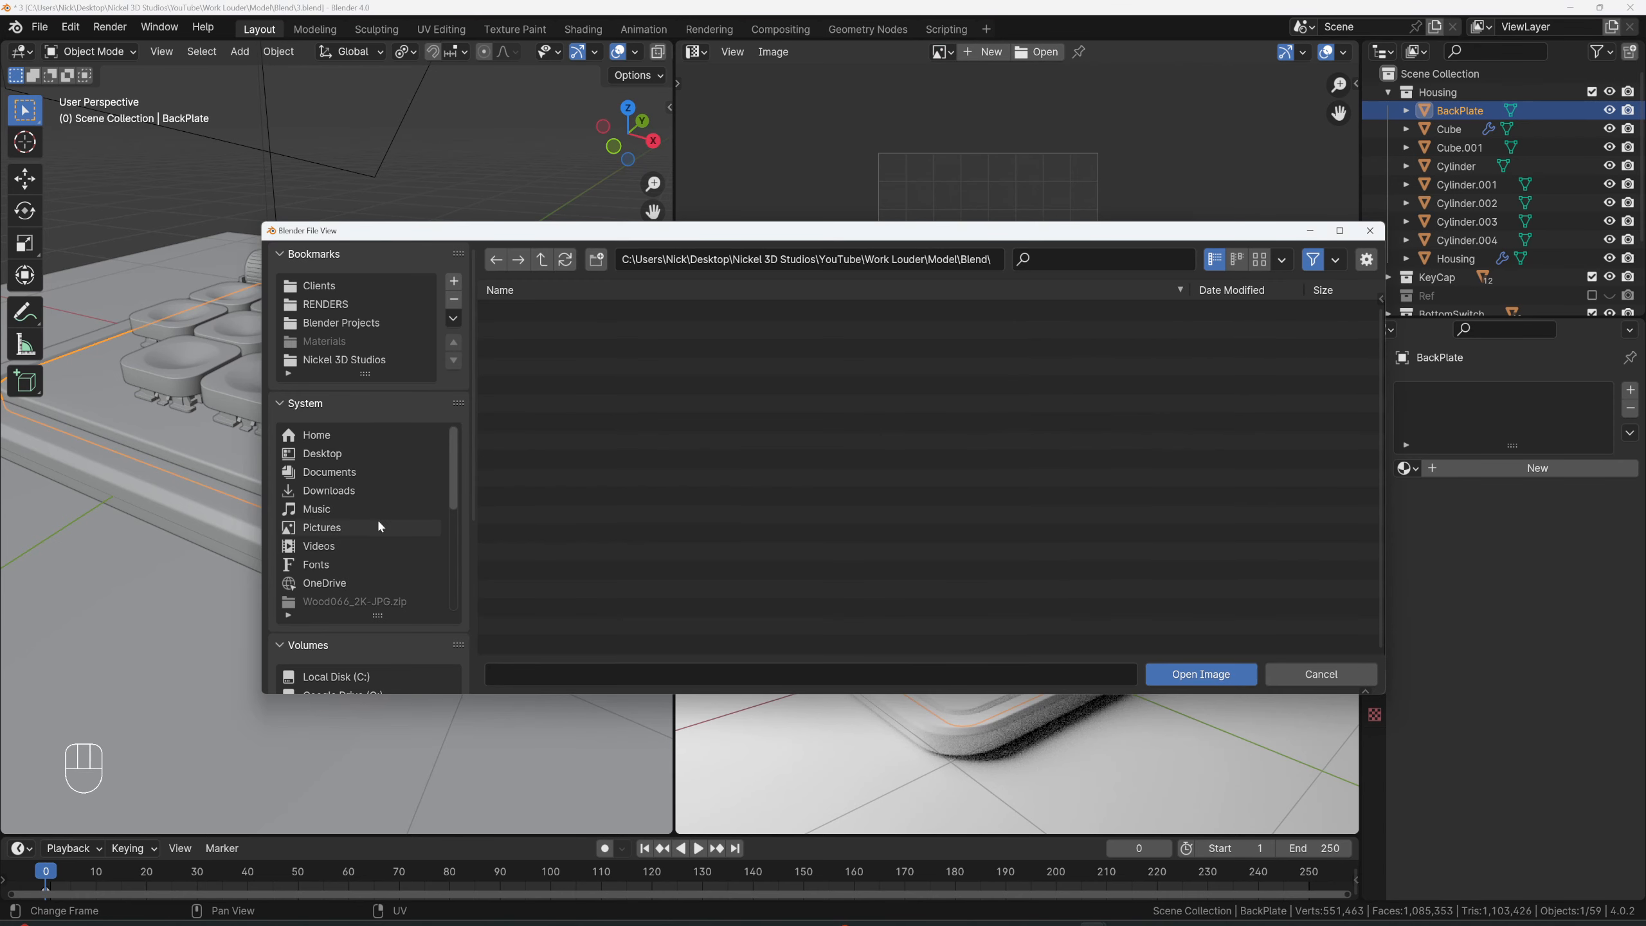
pyautogui.click(542, 259)
pyautogui.click(542, 259)
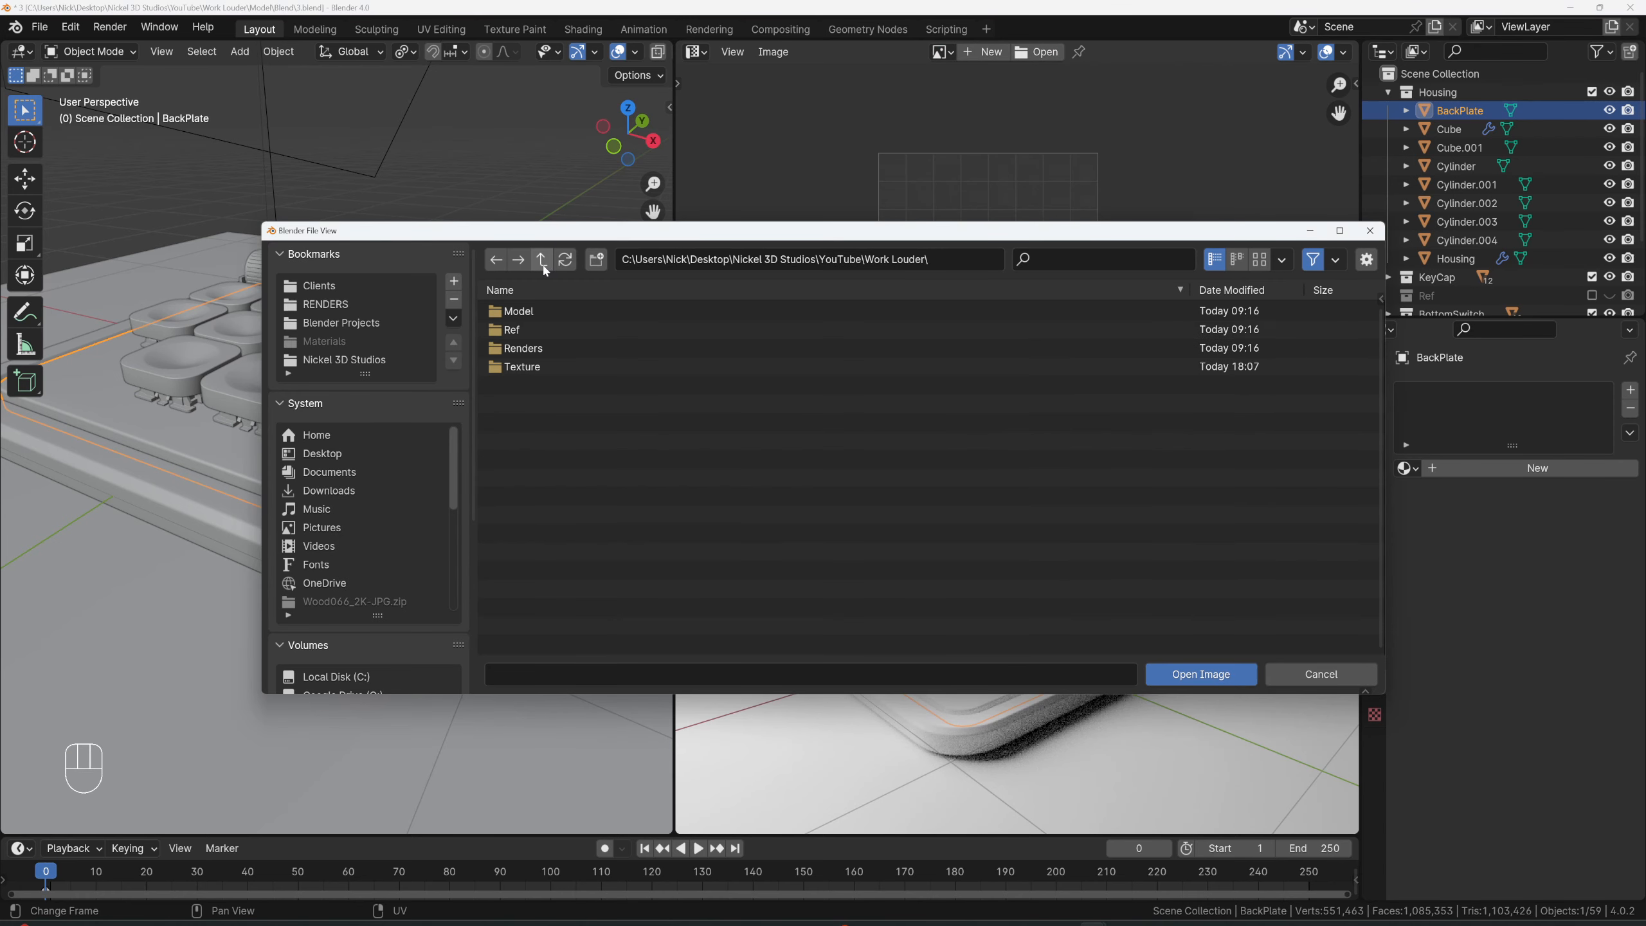
pyautogui.doubleClick(540, 367)
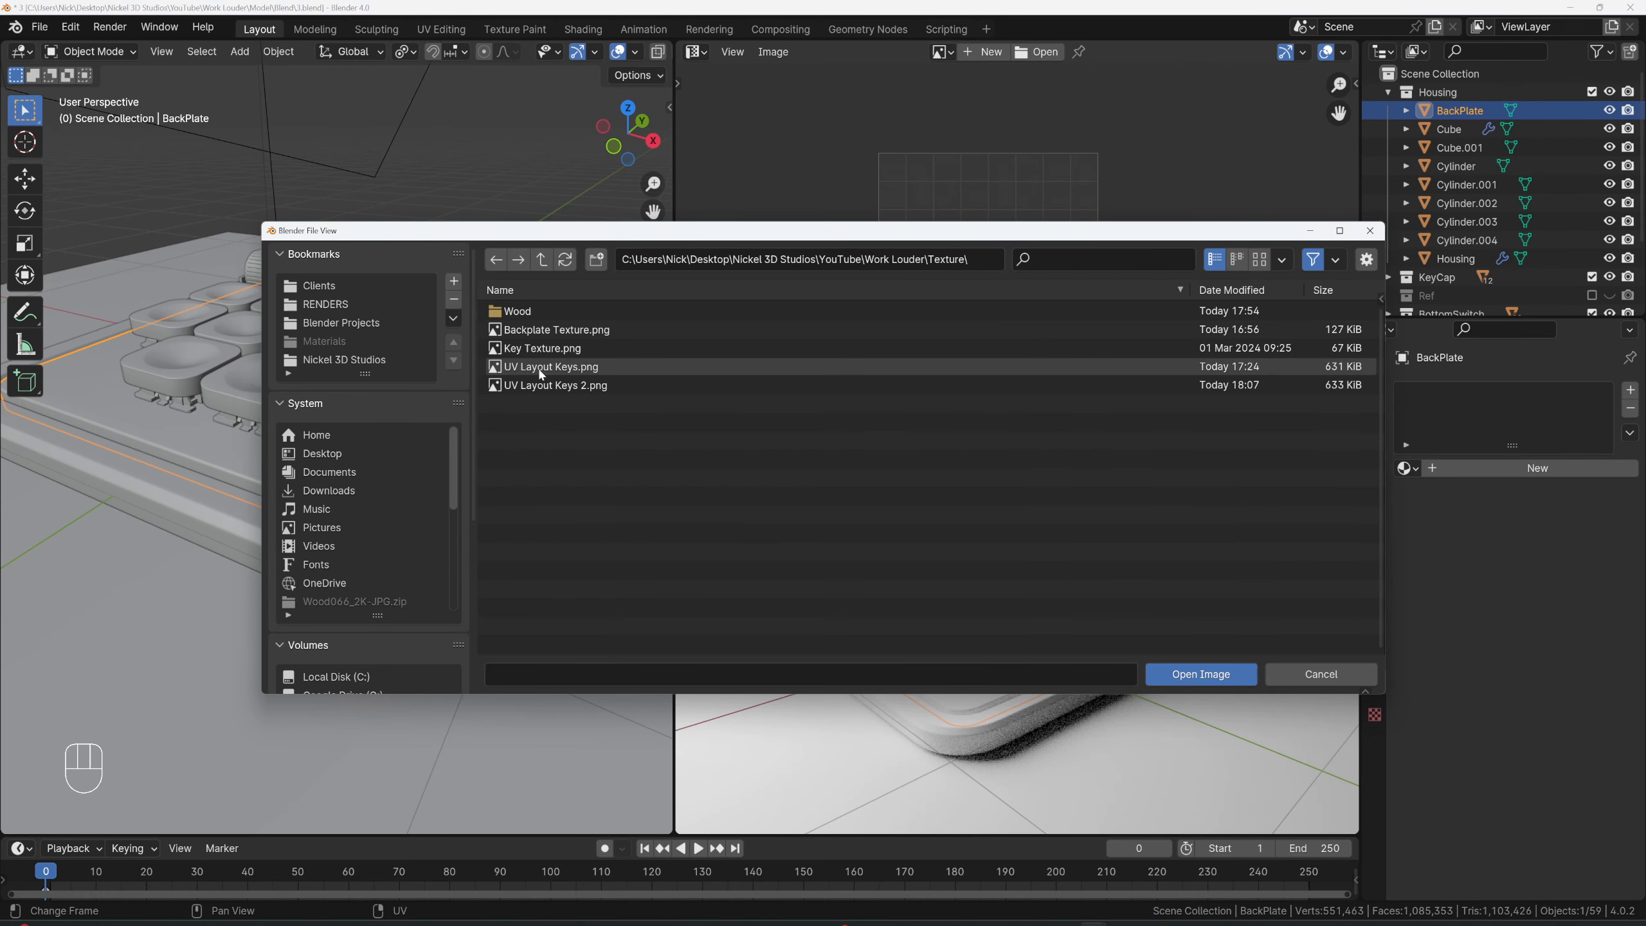
pyautogui.click(580, 330)
pyautogui.click(1192, 675)
pyautogui.press('Home')
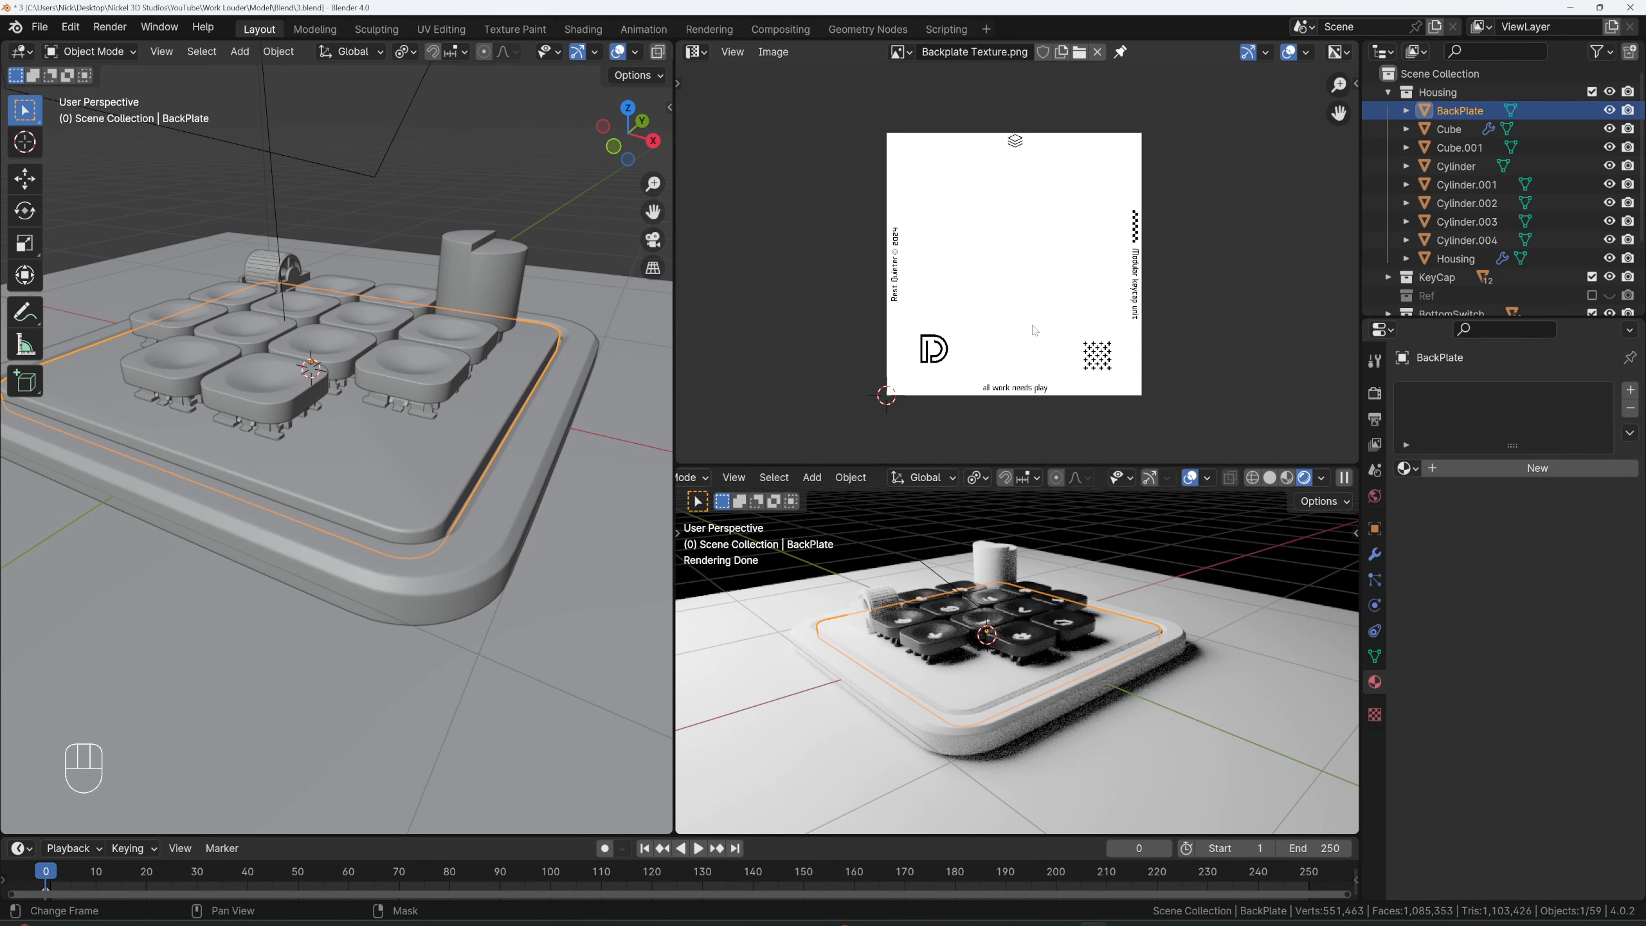
# - Examine the lettering, logo and patterns along the edges of the backplate texture
pyautogui.scroll(1, 1035, 329)
pyautogui.moveTo(1036, 330); pyautogui.dragTo(1022, 328, button='middle')
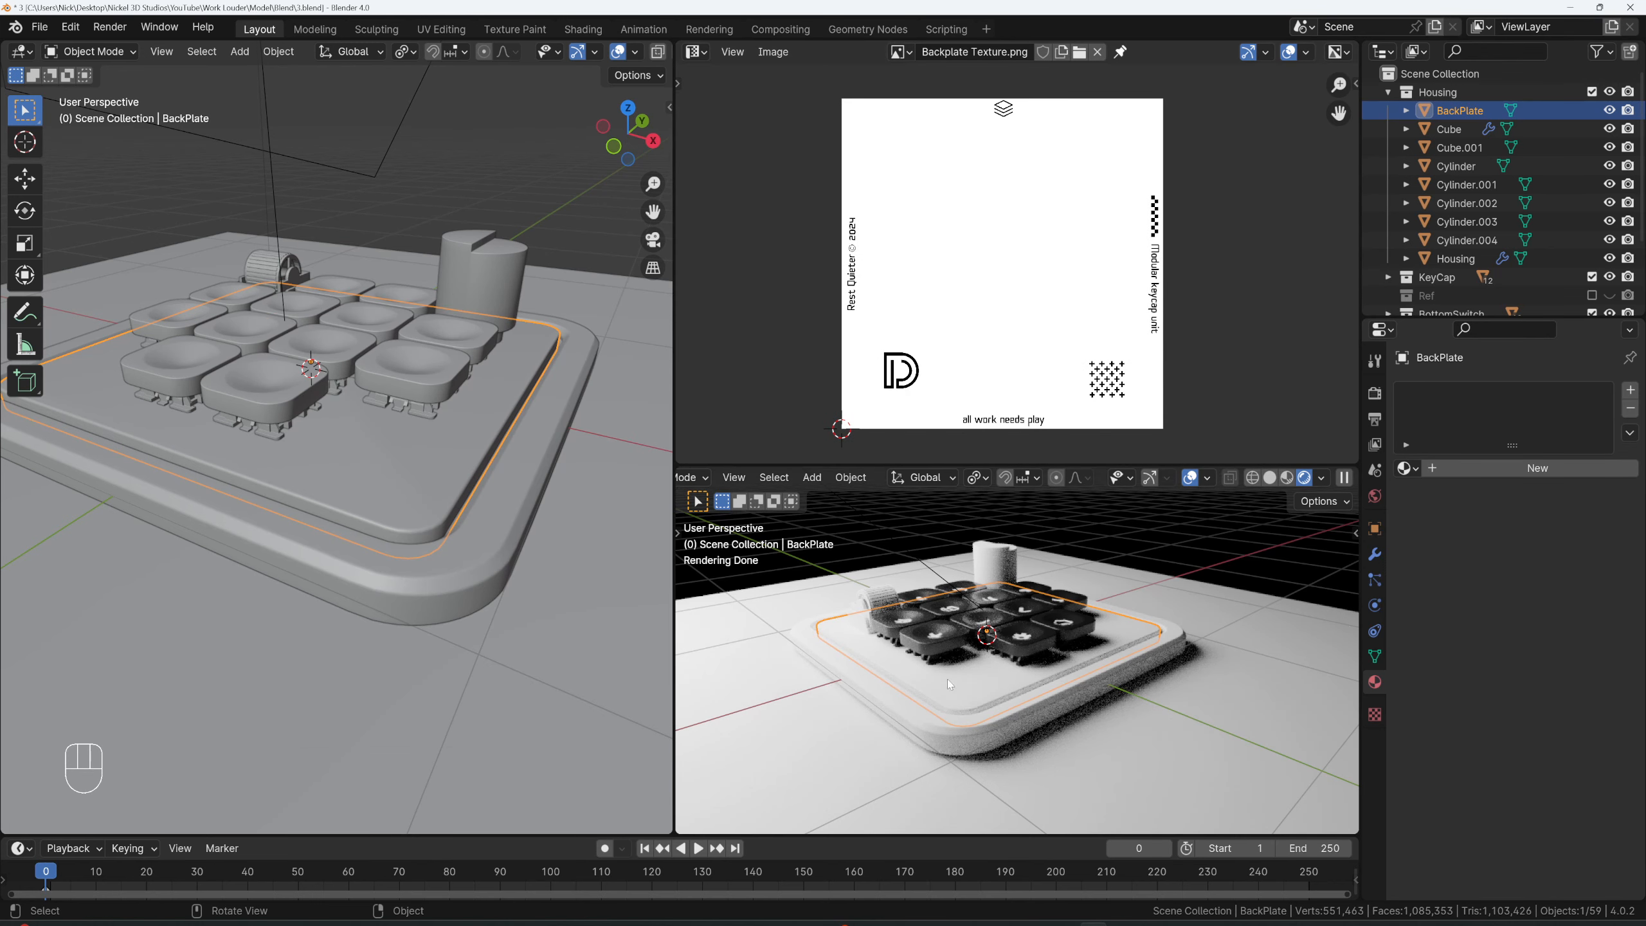
pyautogui.scroll(2, 847, 306)
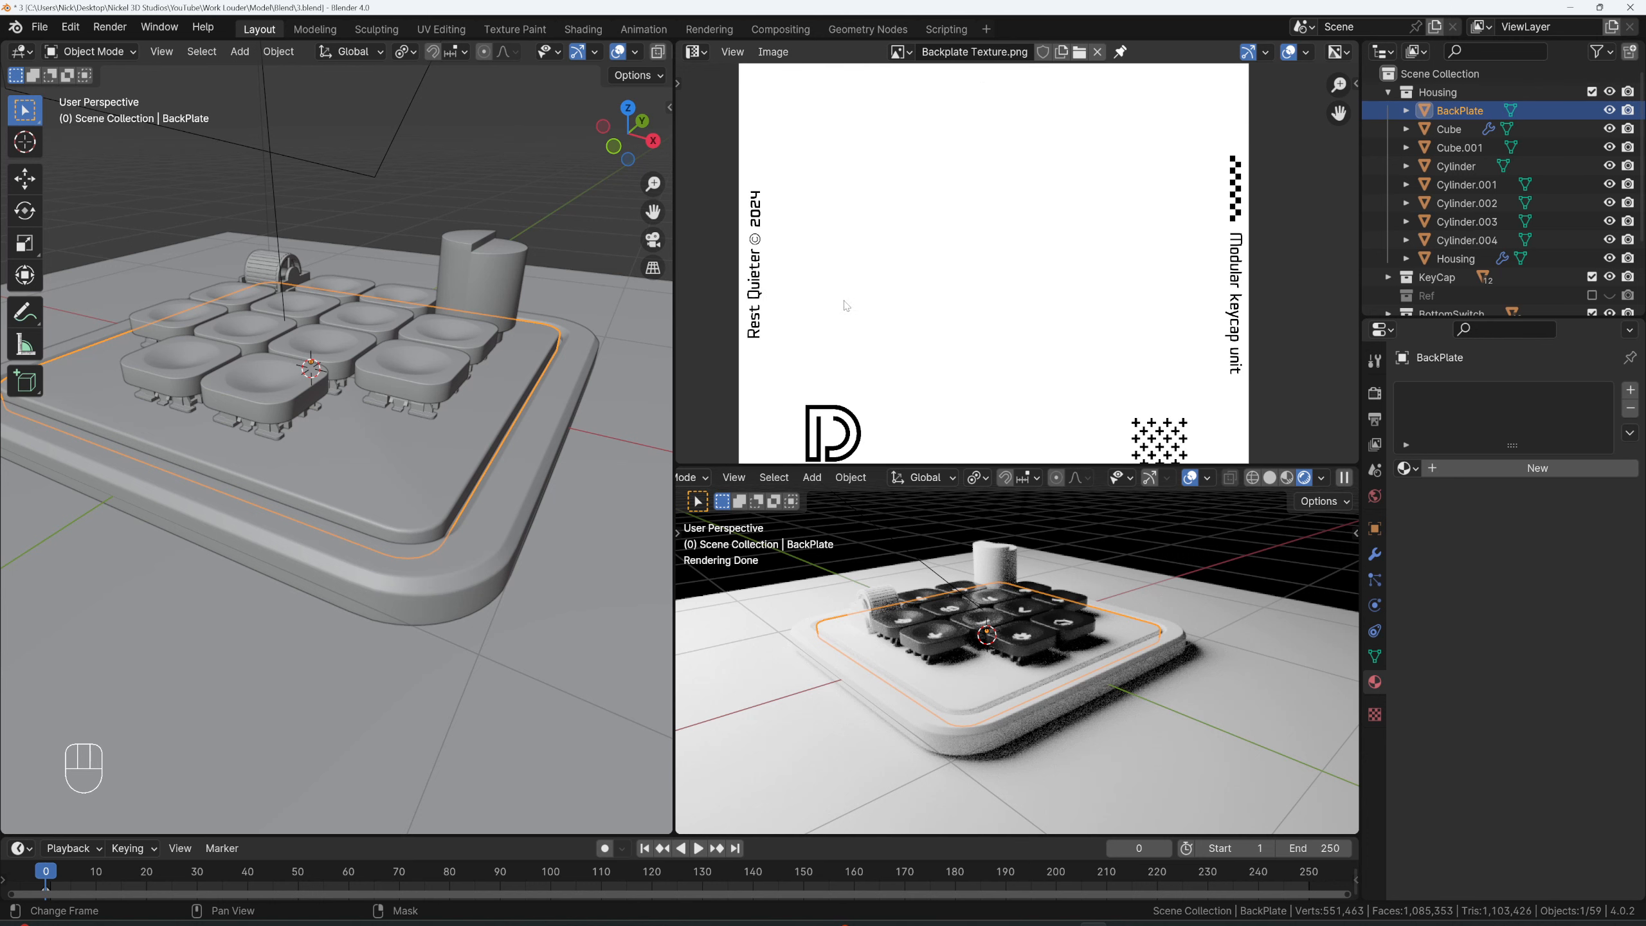
pyautogui.keyDown('shift'); pyautogui.moveTo(816, 297); pyautogui.dragTo(895, 290, button='middle'); pyautogui.keyUp('shift')
pyautogui.scroll(1, 900, 287)
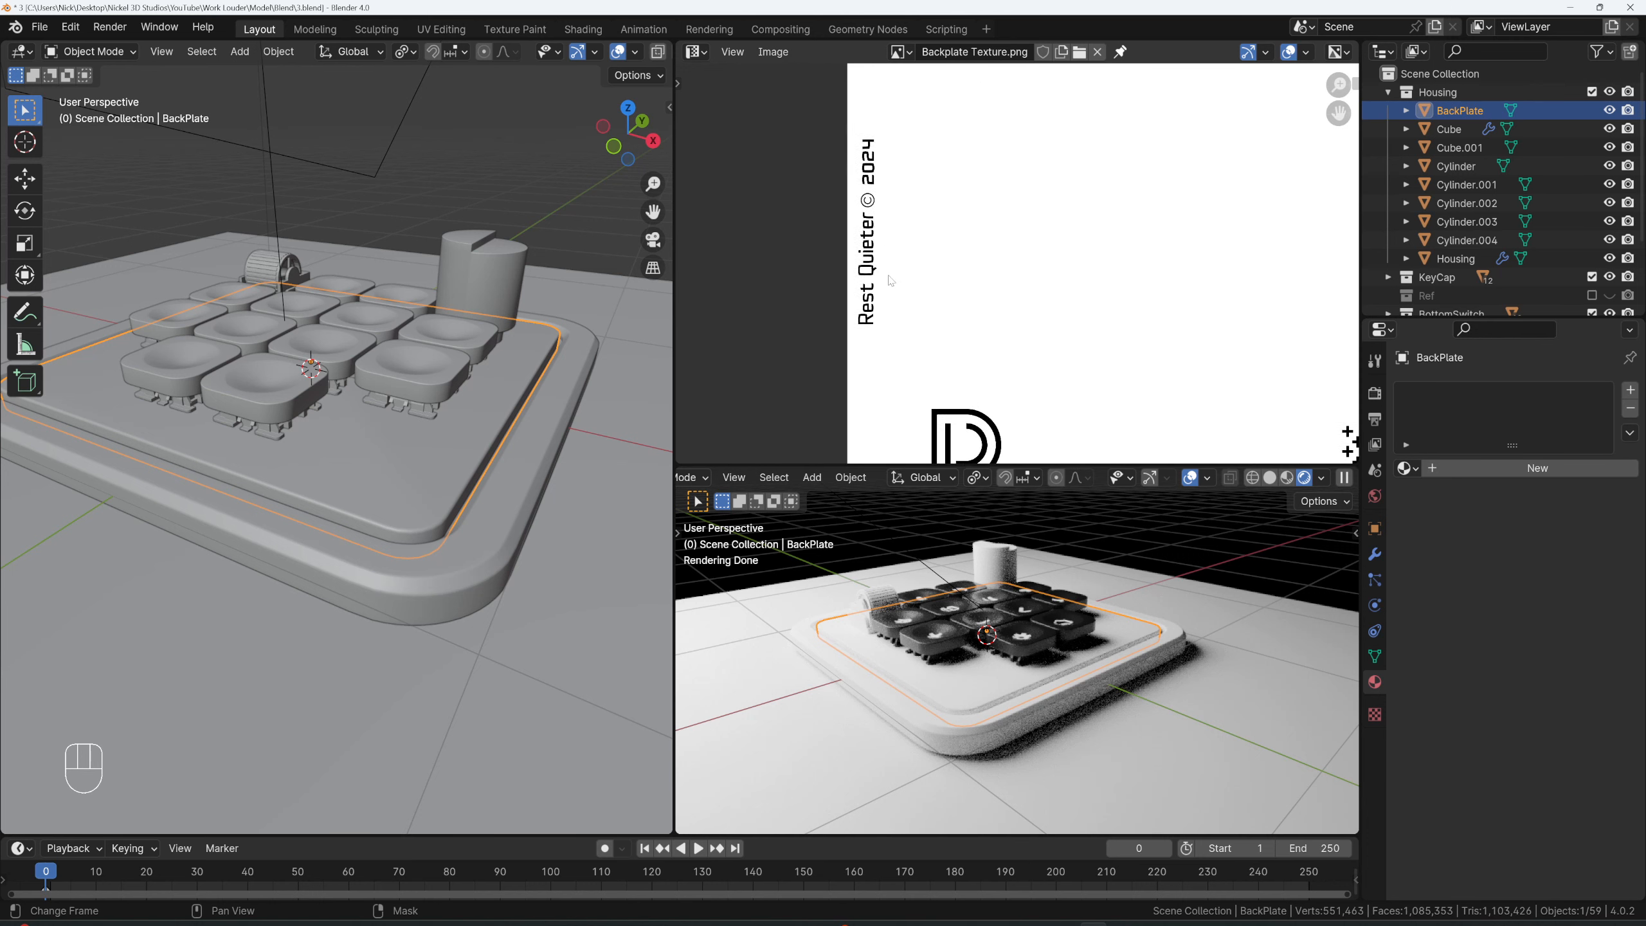
pyautogui.scroll(-1, 889, 274)
pyautogui.keyDown('shift'); pyautogui.moveTo(1109, 359); pyautogui.dragTo(1039, 313, button='middle'); pyautogui.keyUp('shift')
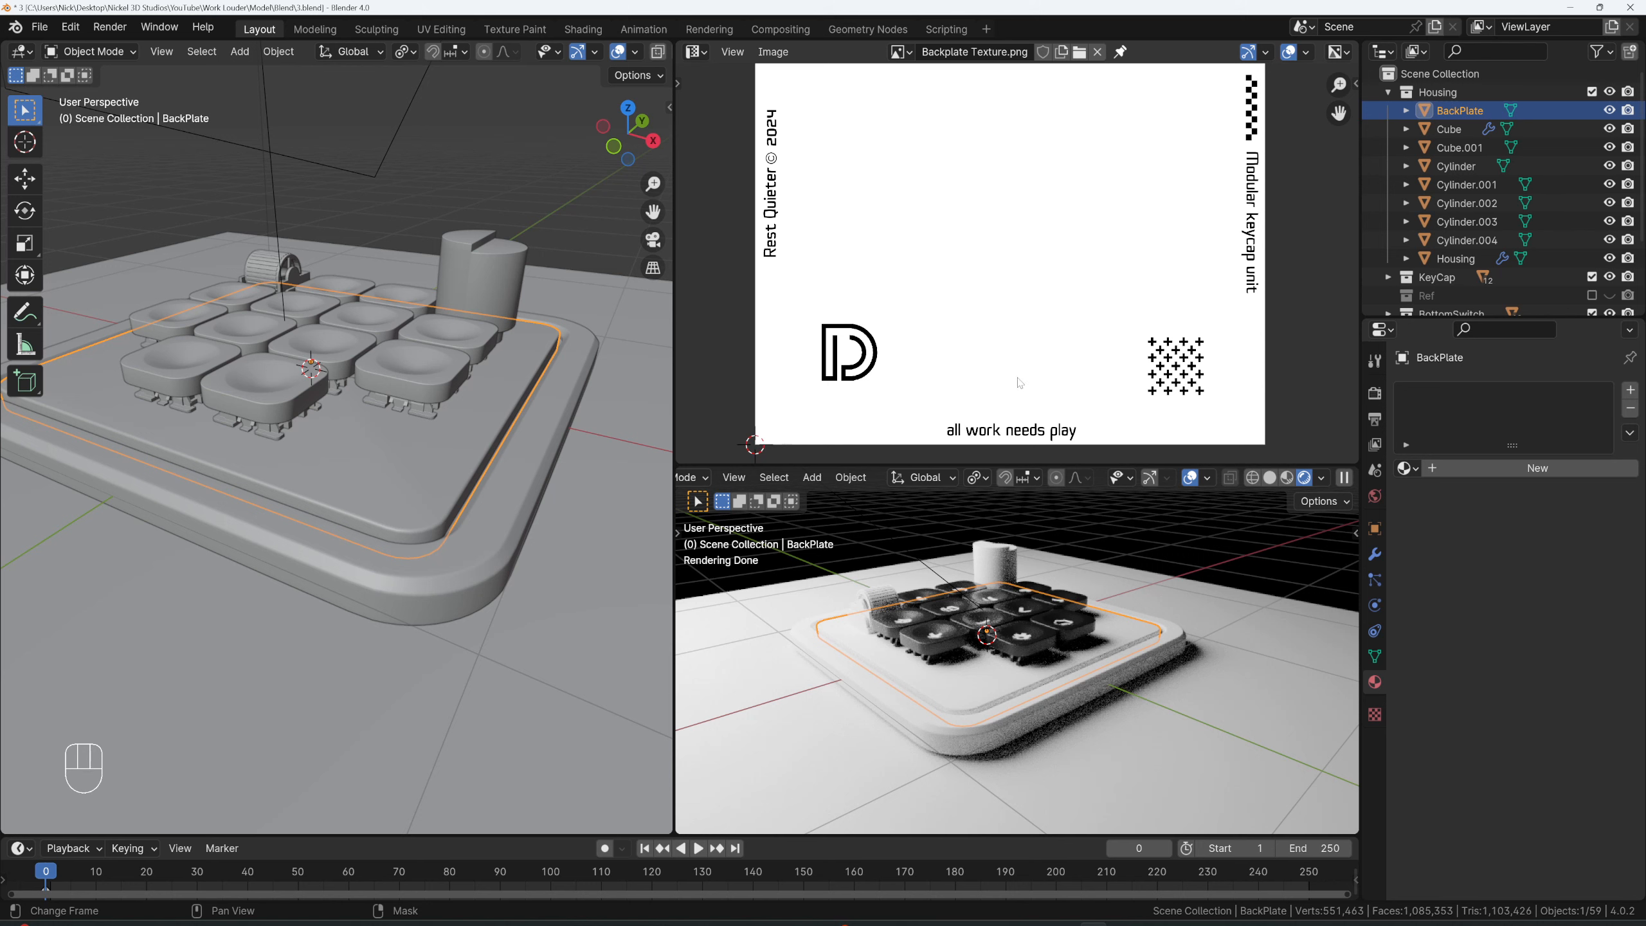
pyautogui.keyDown('shift'); pyautogui.moveTo(1040, 371); pyautogui.dragTo(1011, 386, button='middle'); pyautogui.keyUp('shift')
pyautogui.scroll(-2, 1038, 347)
pyautogui.keyDown('shift'); pyautogui.moveTo(958, 279); pyautogui.dragTo(959, 334, button='middle'); pyautogui.keyUp('shift')
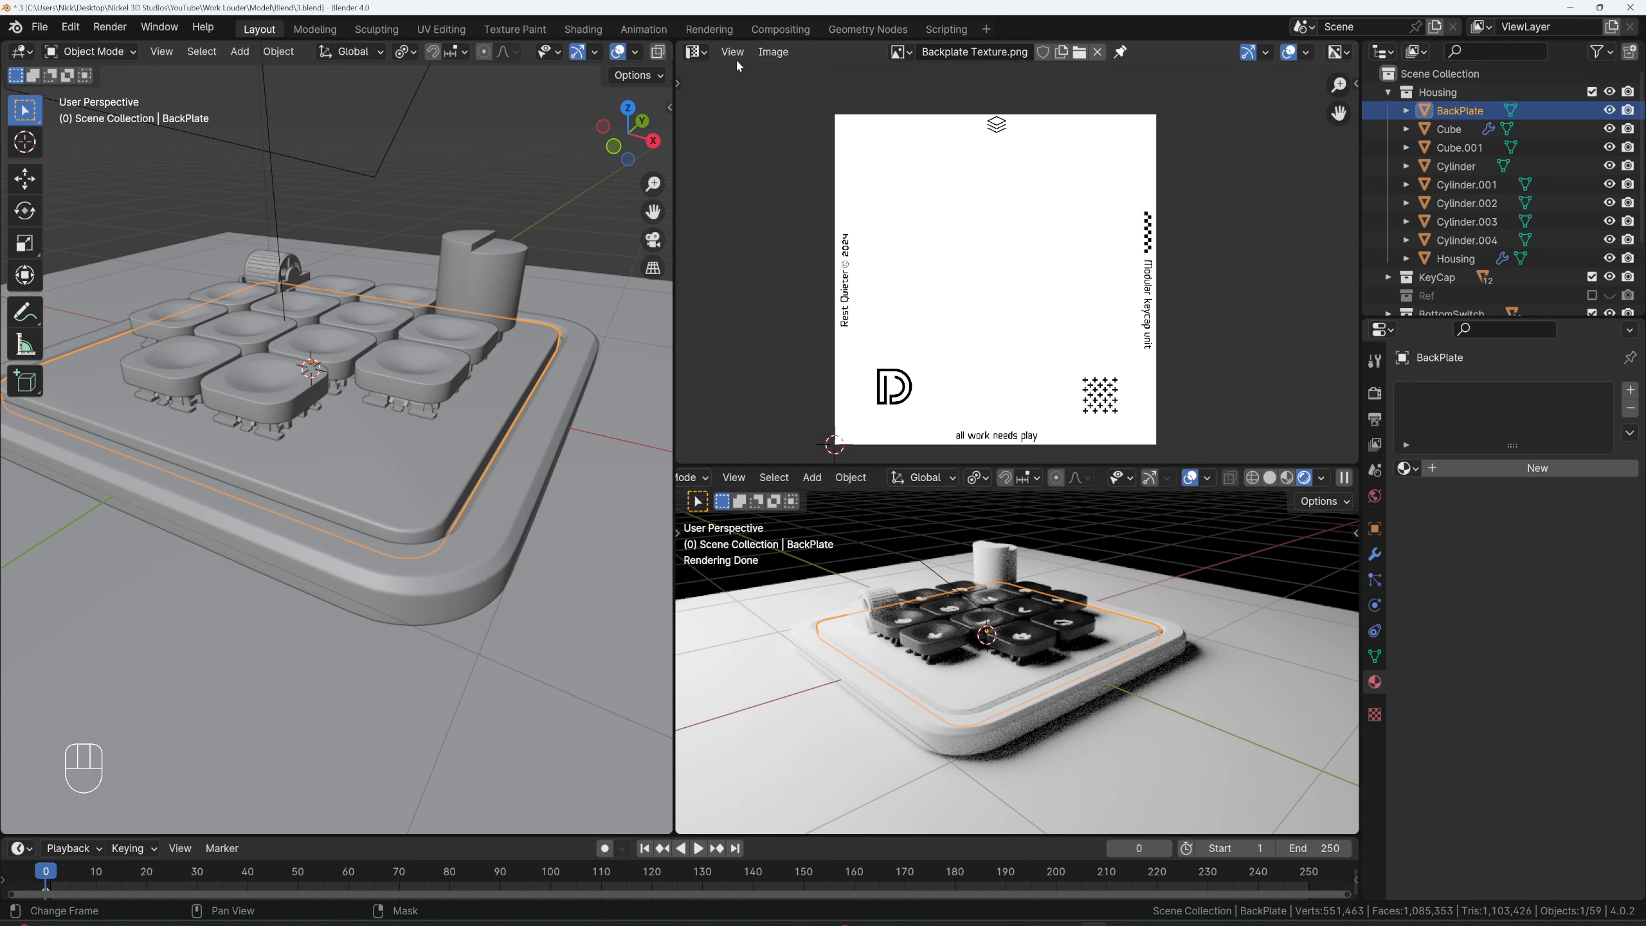
# - Switch from the image to the Shader Editor and create a new material named Backplate on the BackPlate object
pyautogui.click(698, 52)
pyautogui.press('s')
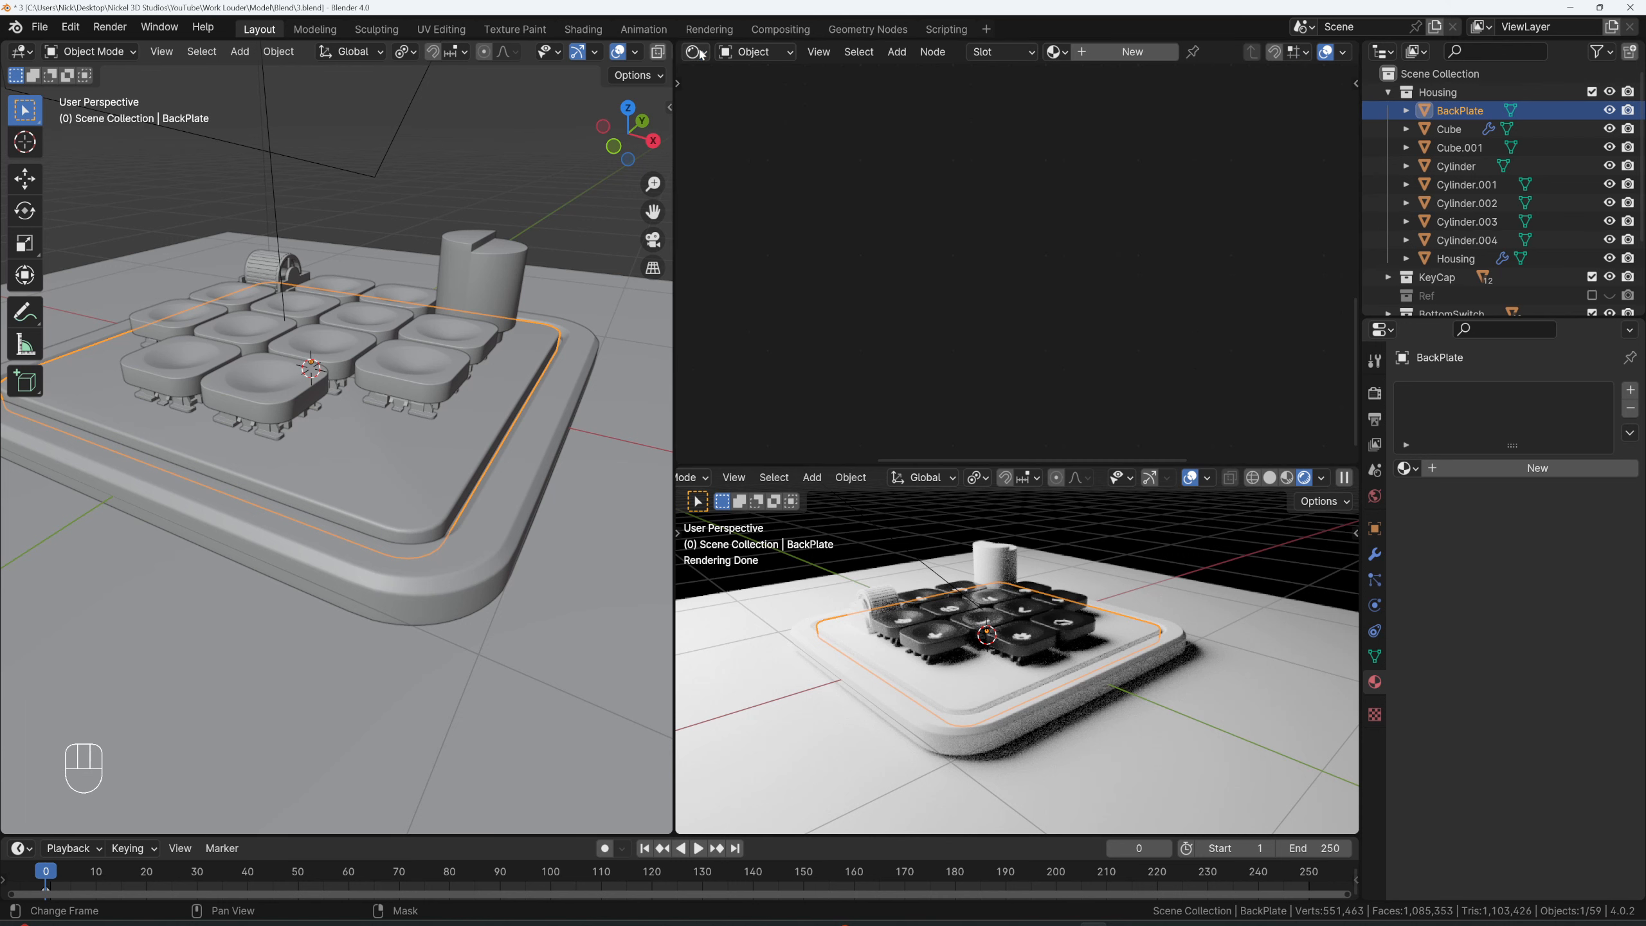
pyautogui.moveTo(461, 415); pyautogui.dragTo(465, 454, button='middle')
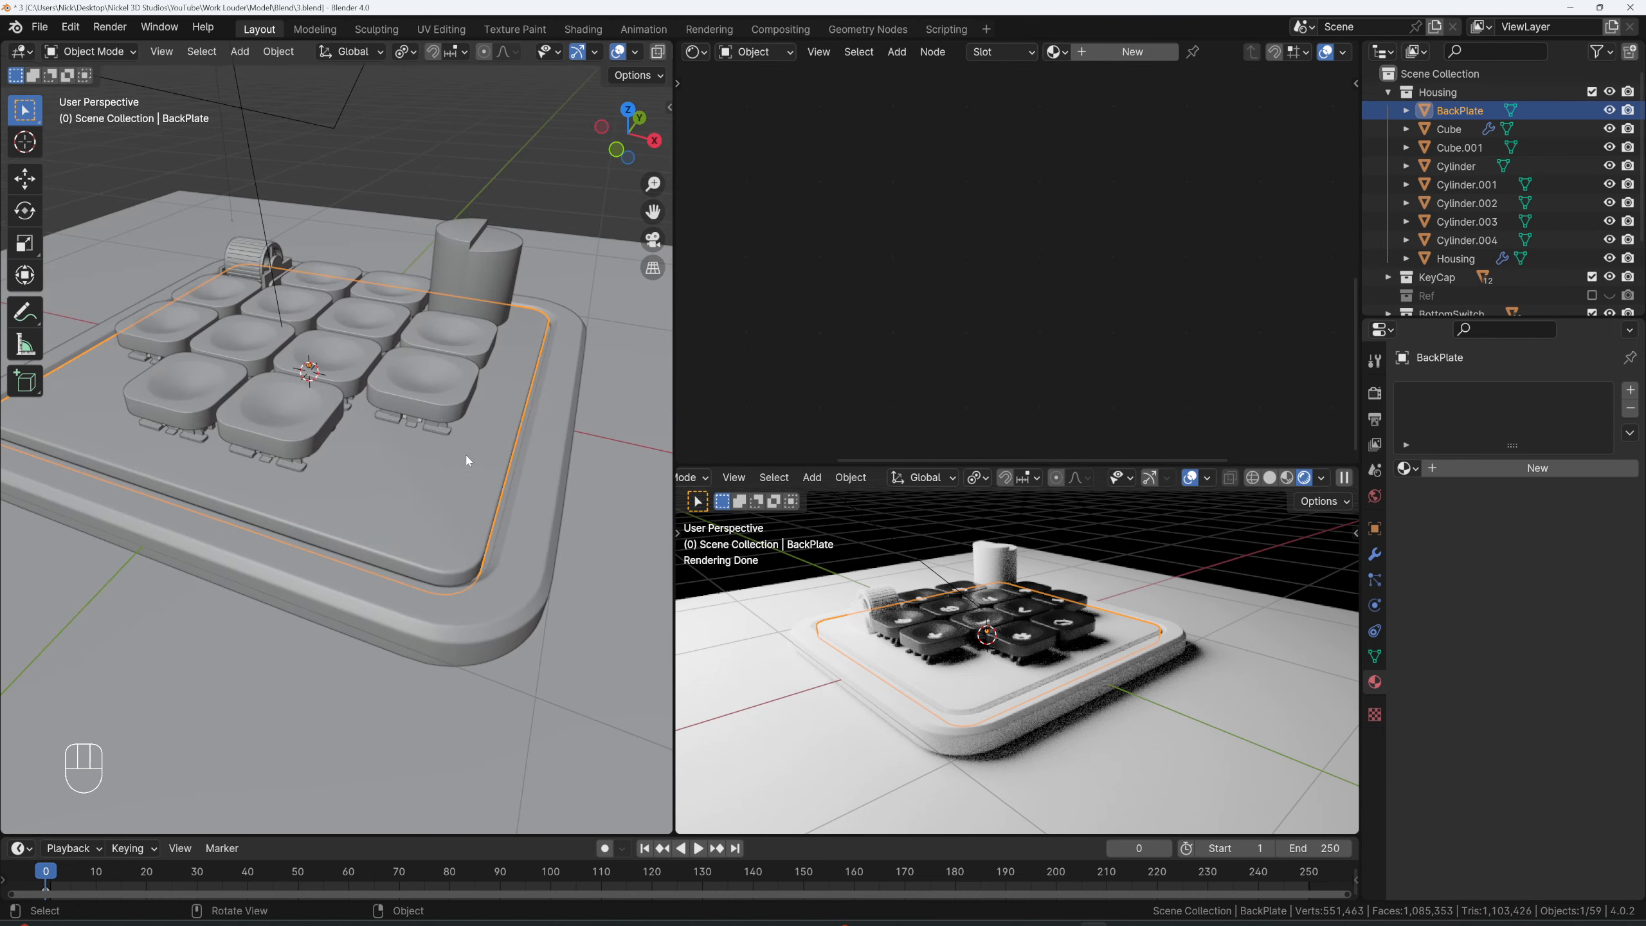
pyautogui.press('`')
pyautogui.click(1127, 53)
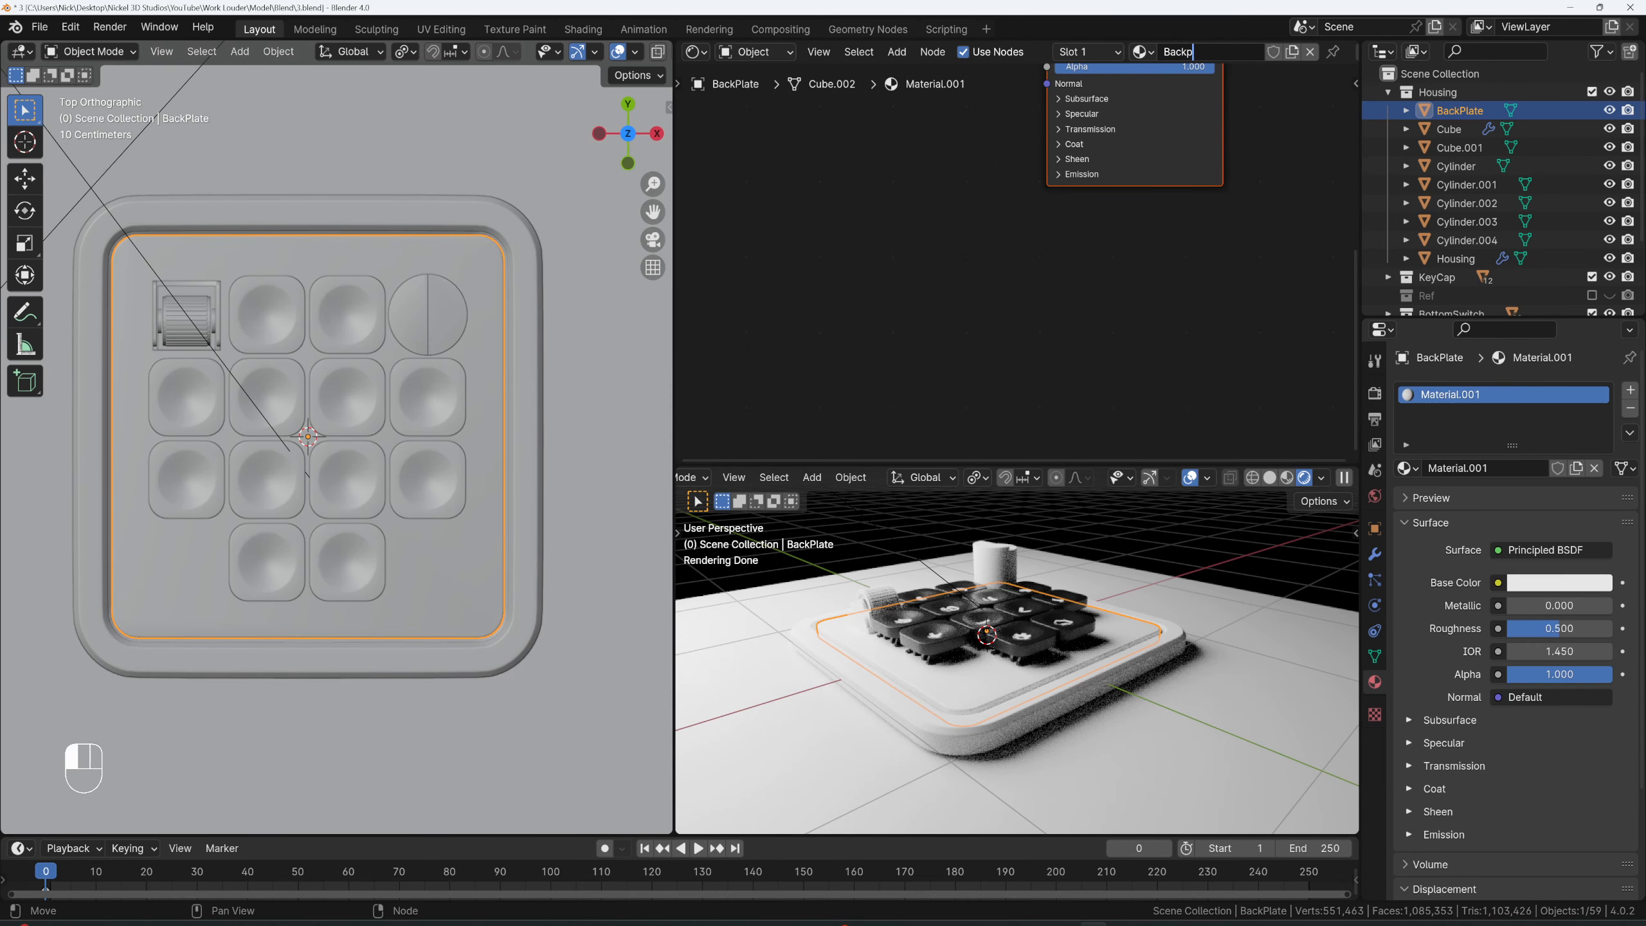
pyautogui.press('Return')
pyautogui.scroll(-4, 1057, 267)
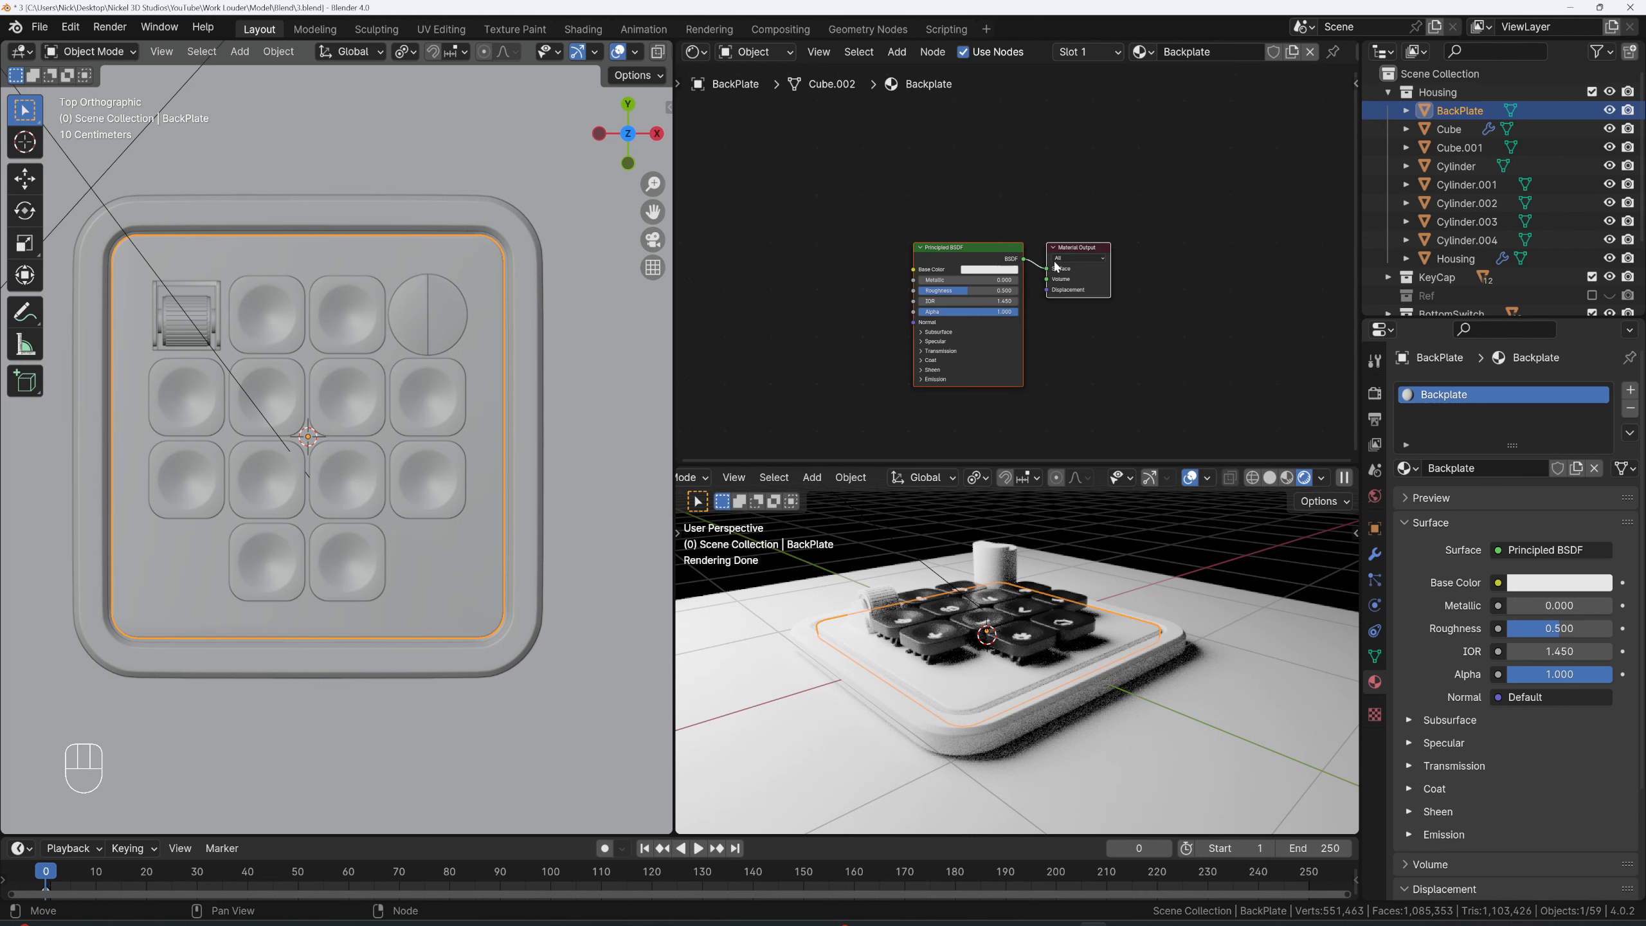
# - Duplicate the Principled BSDF above the original and move the Material Output away to make room between them
pyautogui.hotkey('shift', 'd')
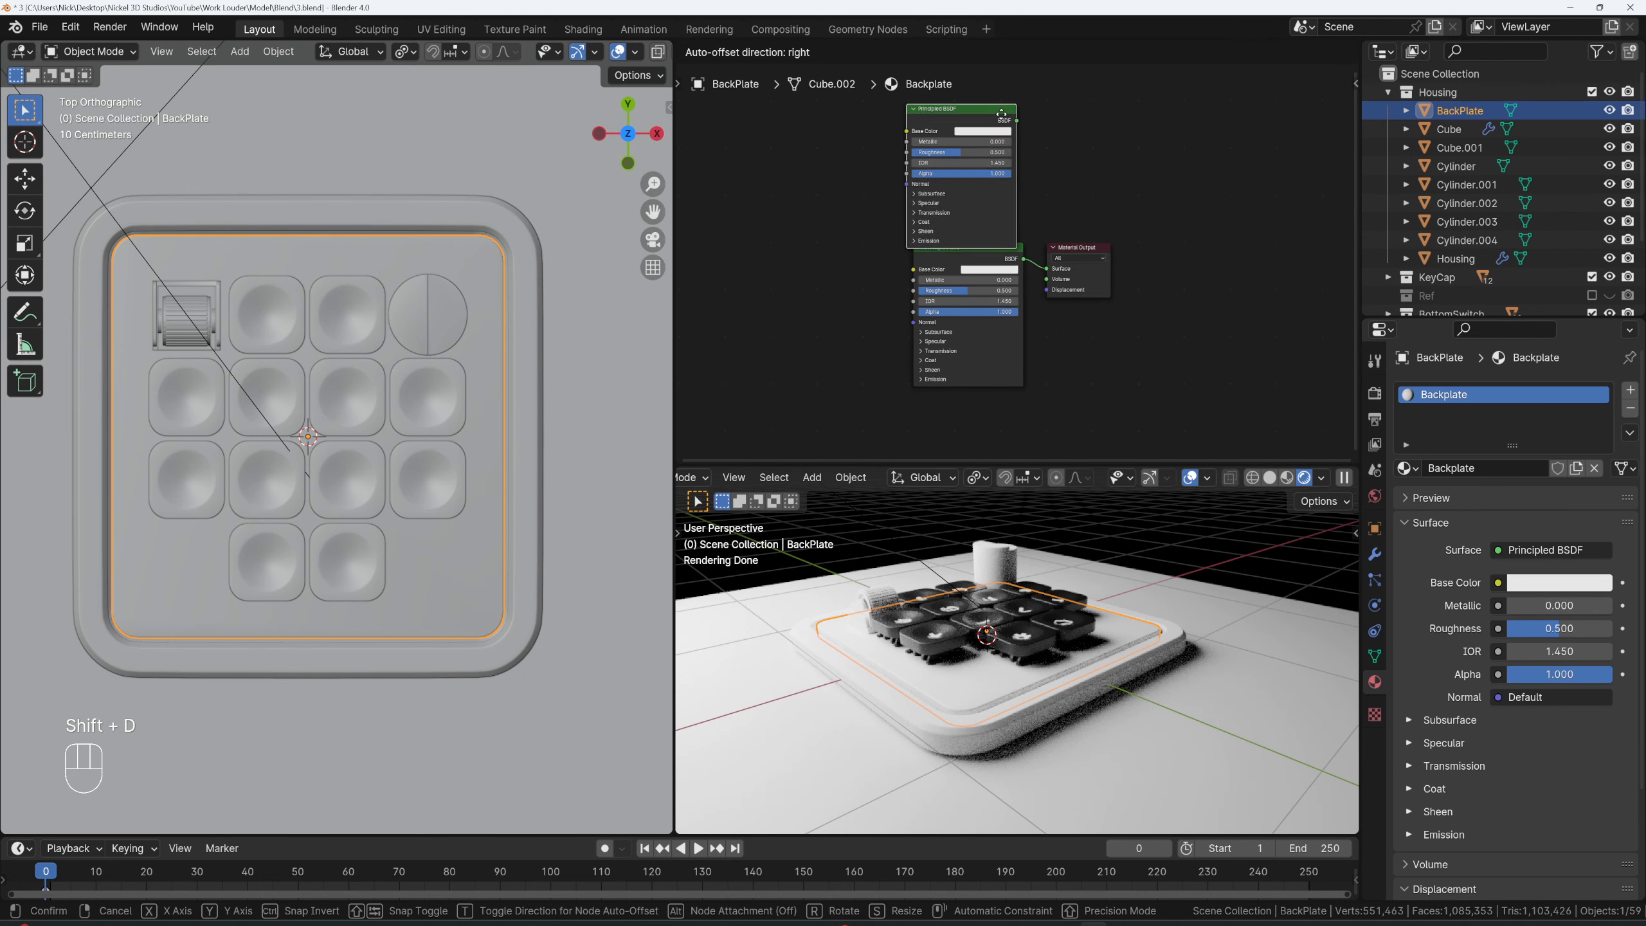
pyautogui.click(1006, 104)
pyautogui.moveTo(1079, 247); pyautogui.dragTo(1240, 163)
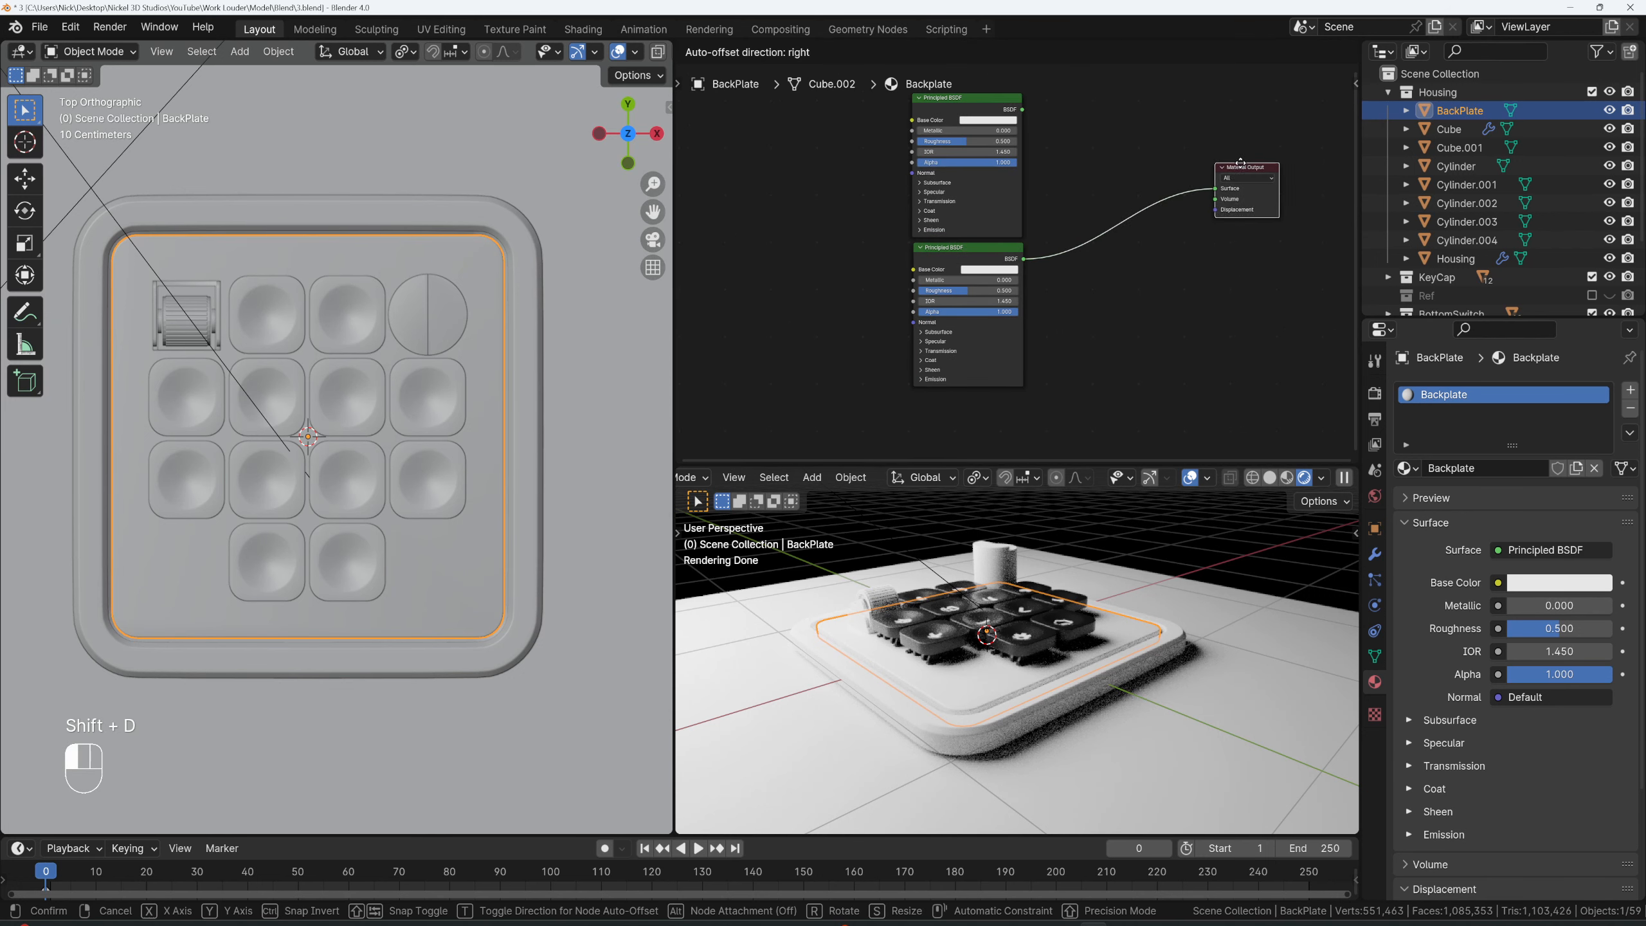
pyautogui.scroll(-1, 1123, 185)
pyautogui.moveTo(1123, 185); pyautogui.dragTo(1069, 237, button='middle')
# - Add a Mix Shader before the Material Output and feed both Principled BSDF nodes into its shader inputs
pyautogui.hotkey('shift', 'a')
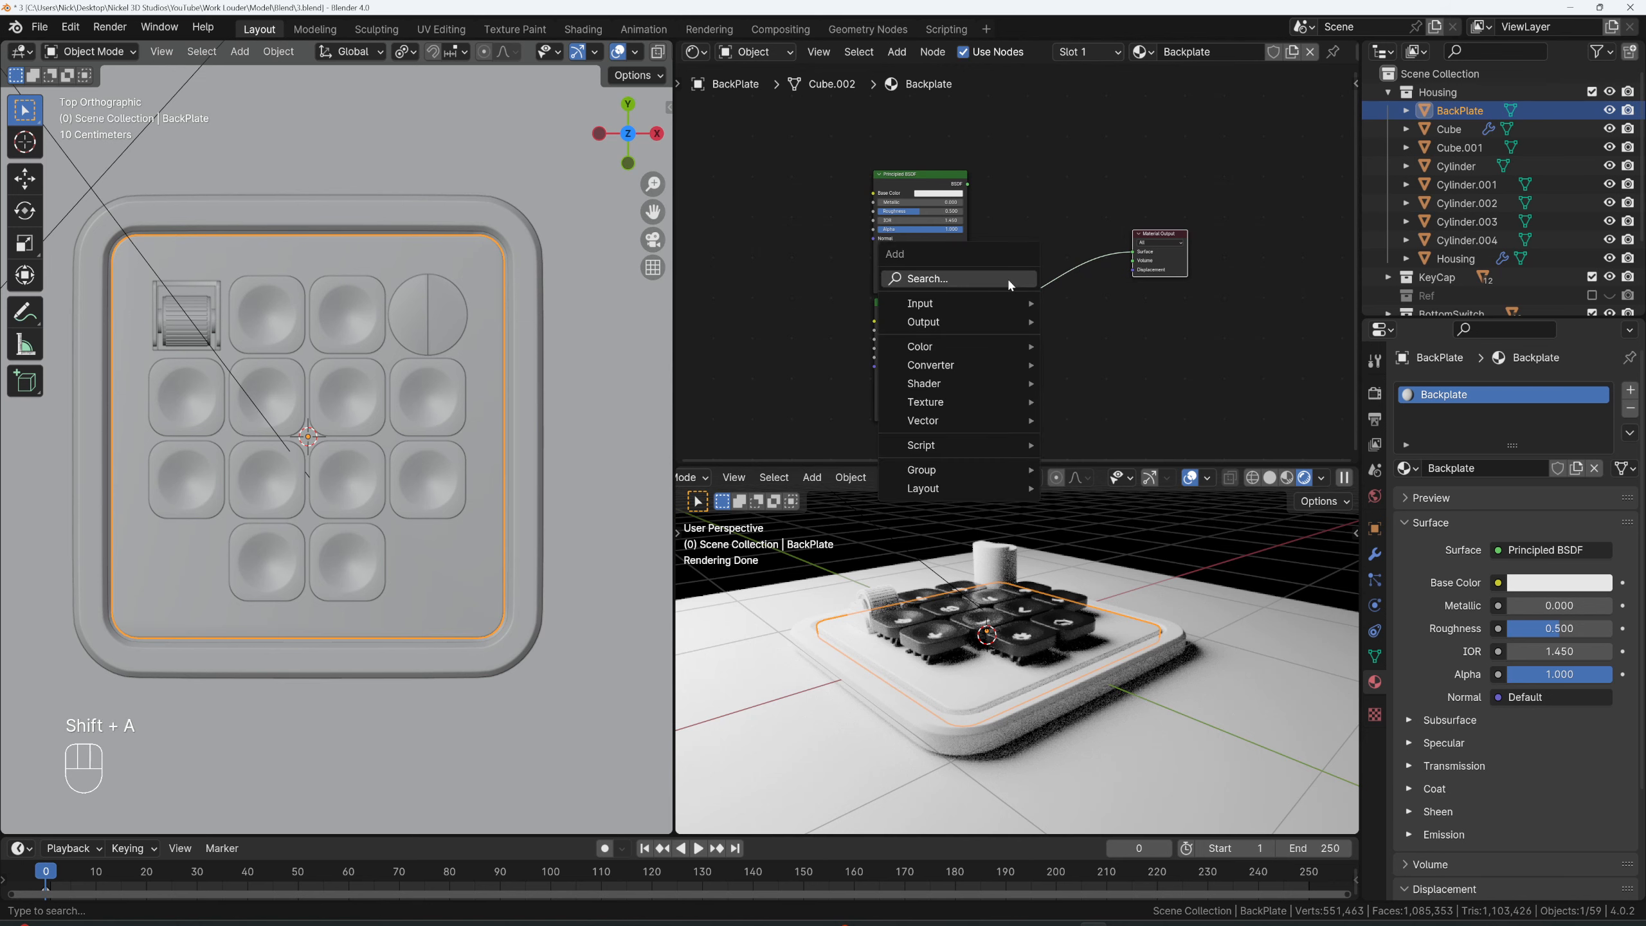
pyautogui.write('mix sh')
pyautogui.press('Return')
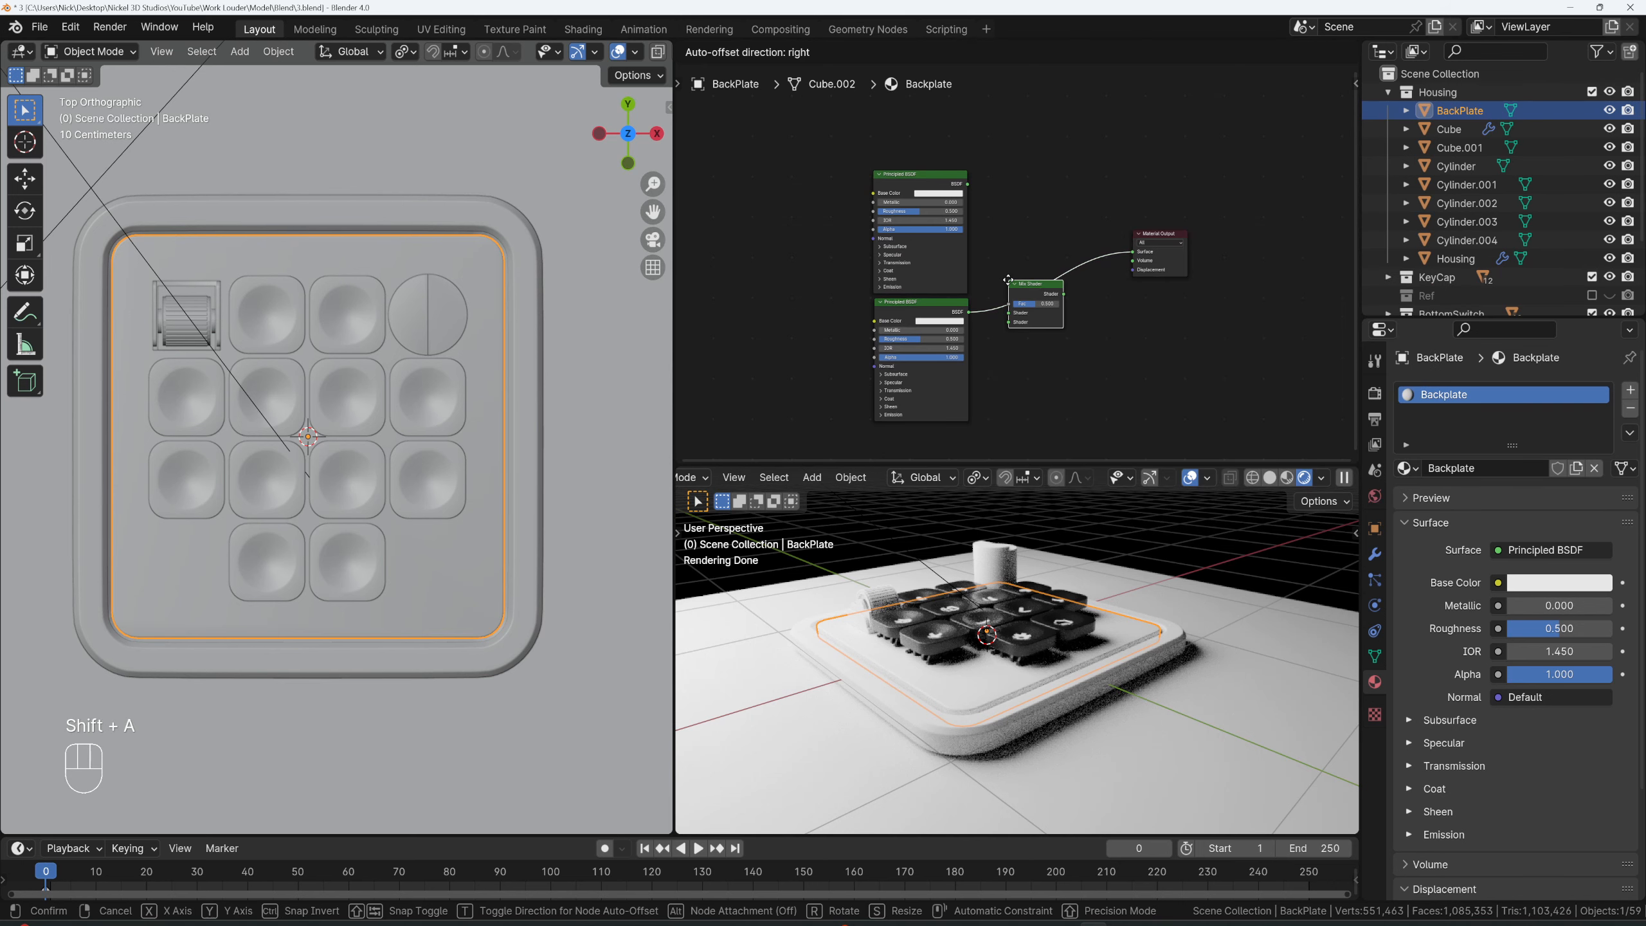
pyautogui.click(1022, 245)
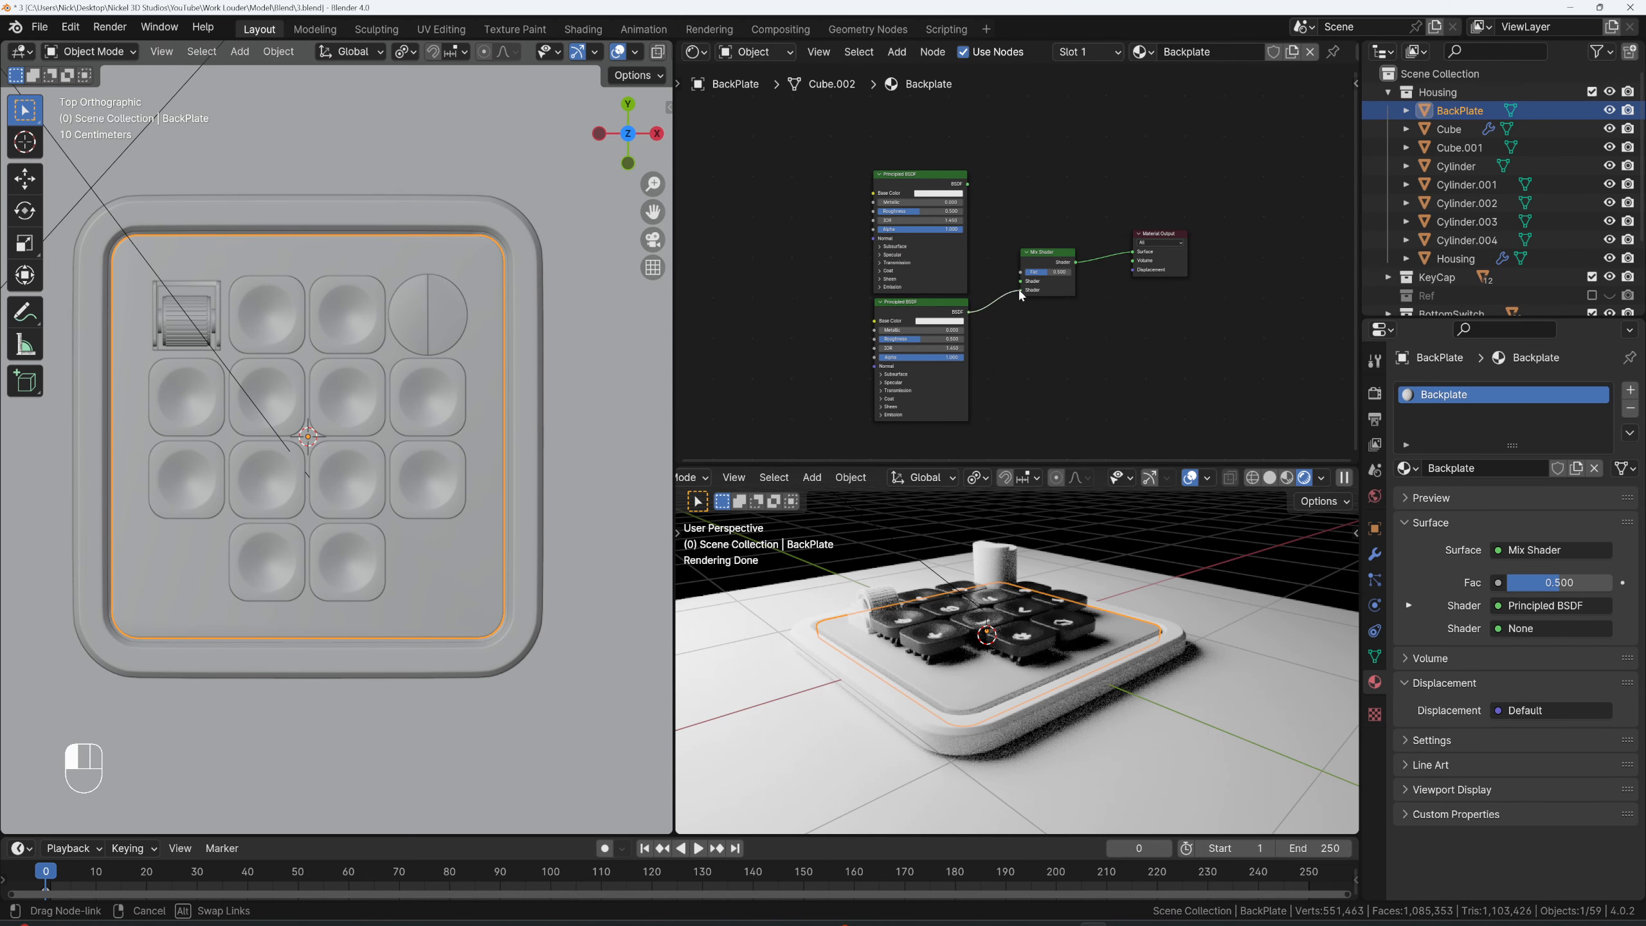
pyautogui.moveTo(968, 183); pyautogui.dragTo(1020, 281)
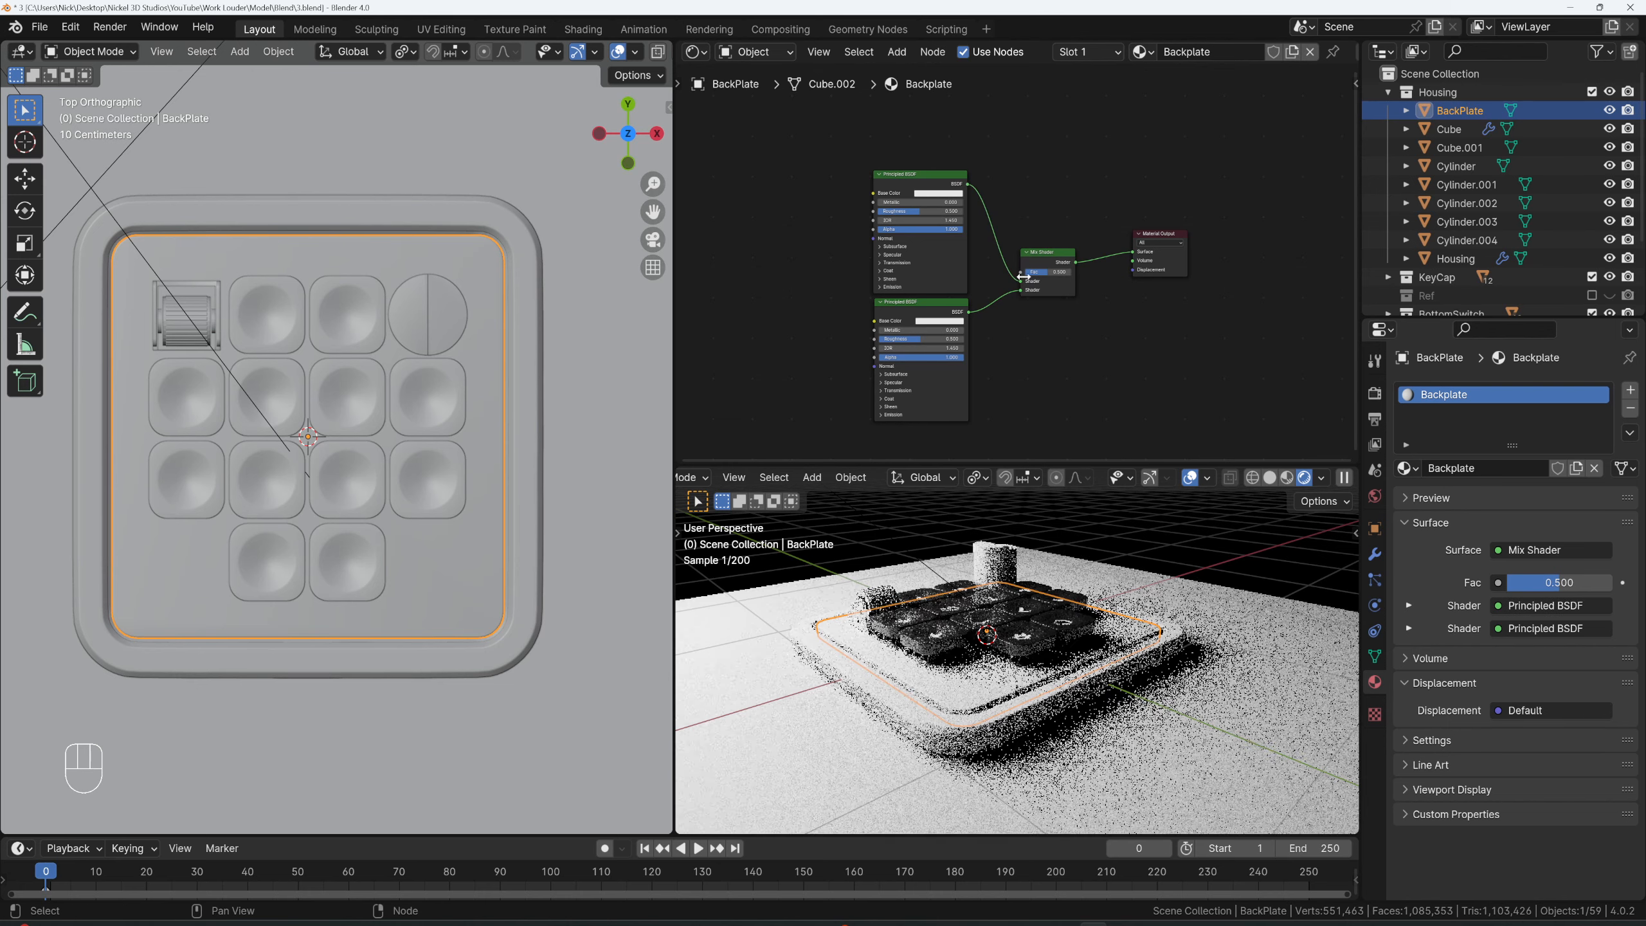
# - Reposition the Mix Shader and add an Image Texture node whose Color drives its Fac input
pyautogui.press('g')
pyautogui.click(1061, 155)
pyautogui.moveTo(1034, 197); pyautogui.dragTo(915, 137)
pyautogui.press('Return')
pyautogui.click(900, 121)
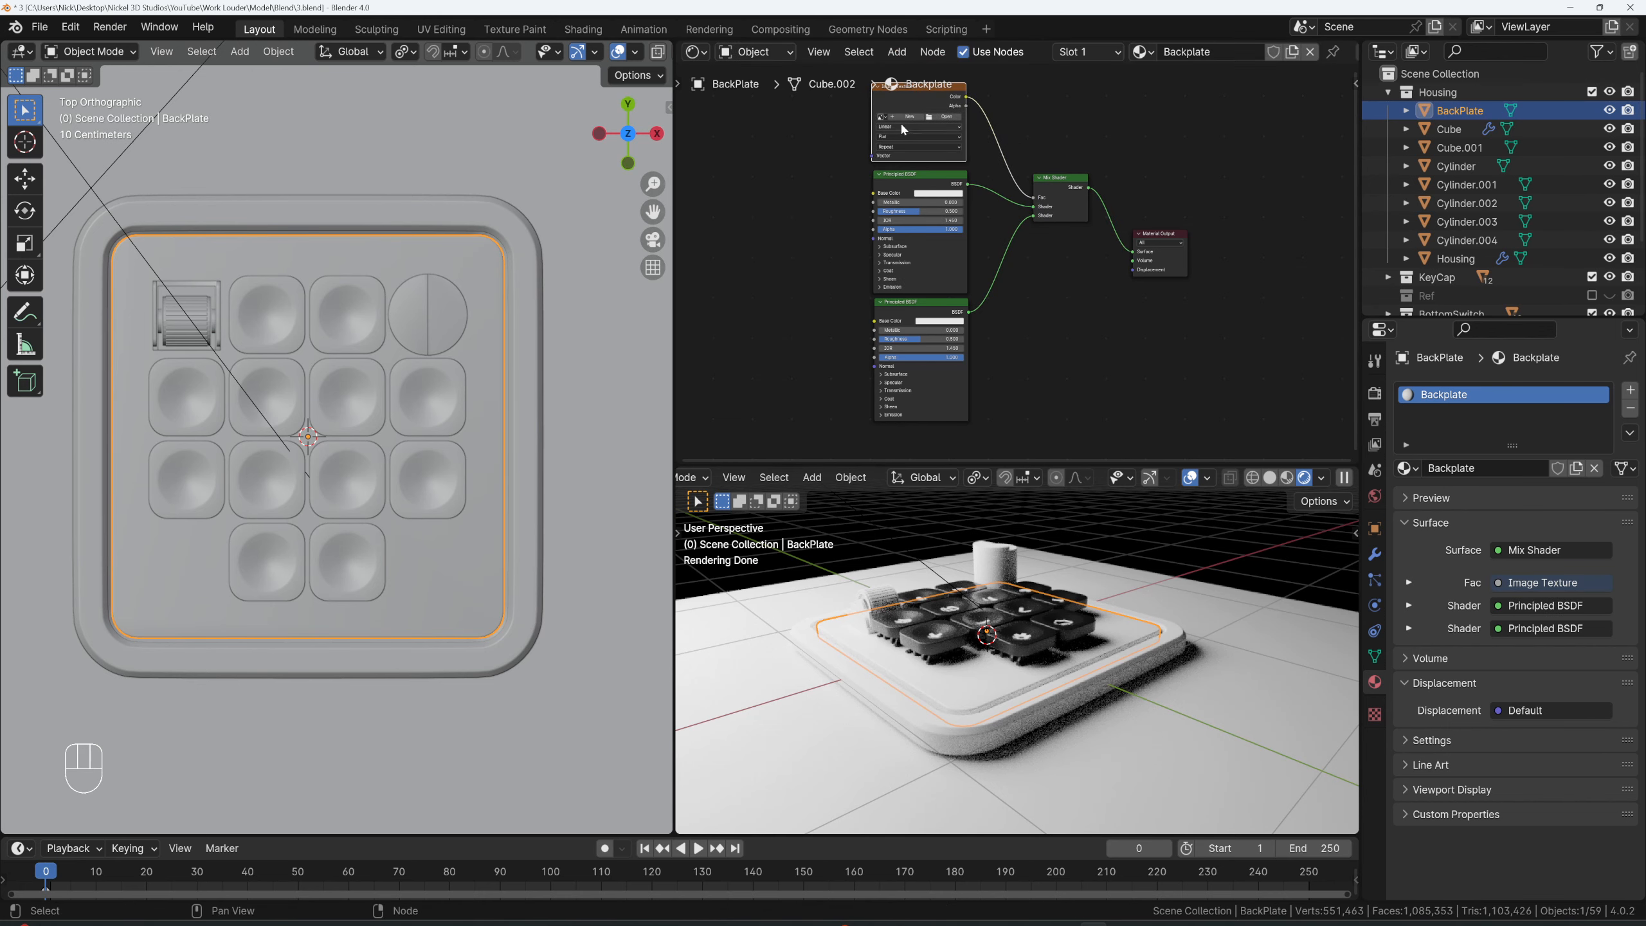
# - Load Backplate Texture.png from the Work Louder project's Texture folder into the Image Texture node
pyautogui.click(941, 117)
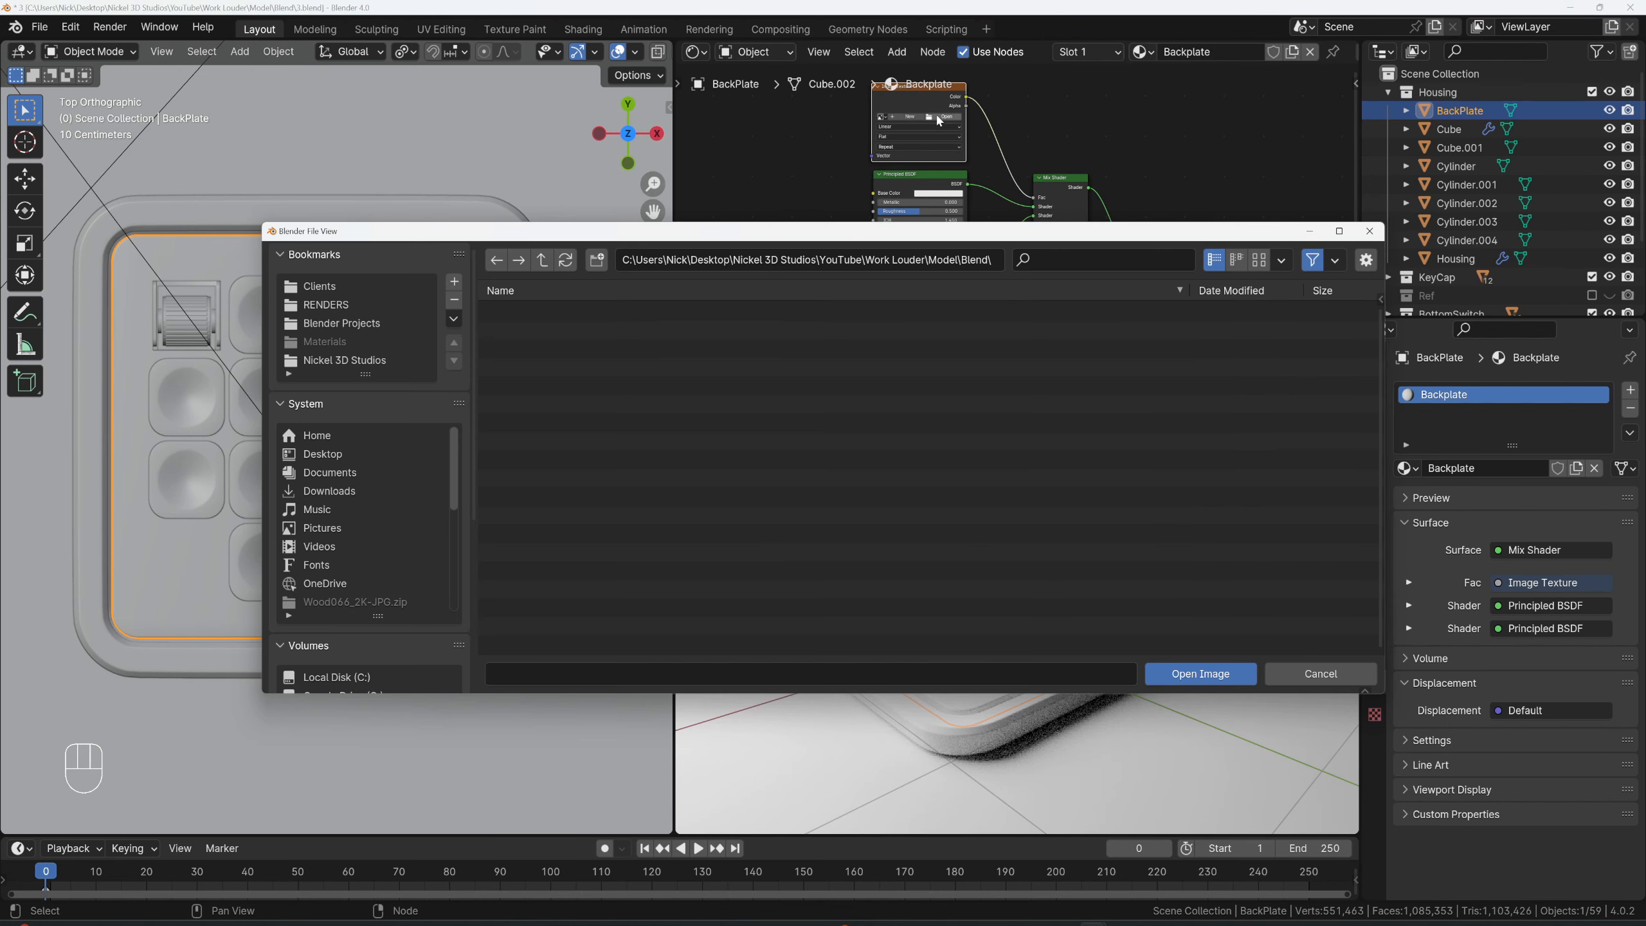
pyautogui.click(544, 260)
pyautogui.click(544, 260)
pyautogui.click(522, 367)
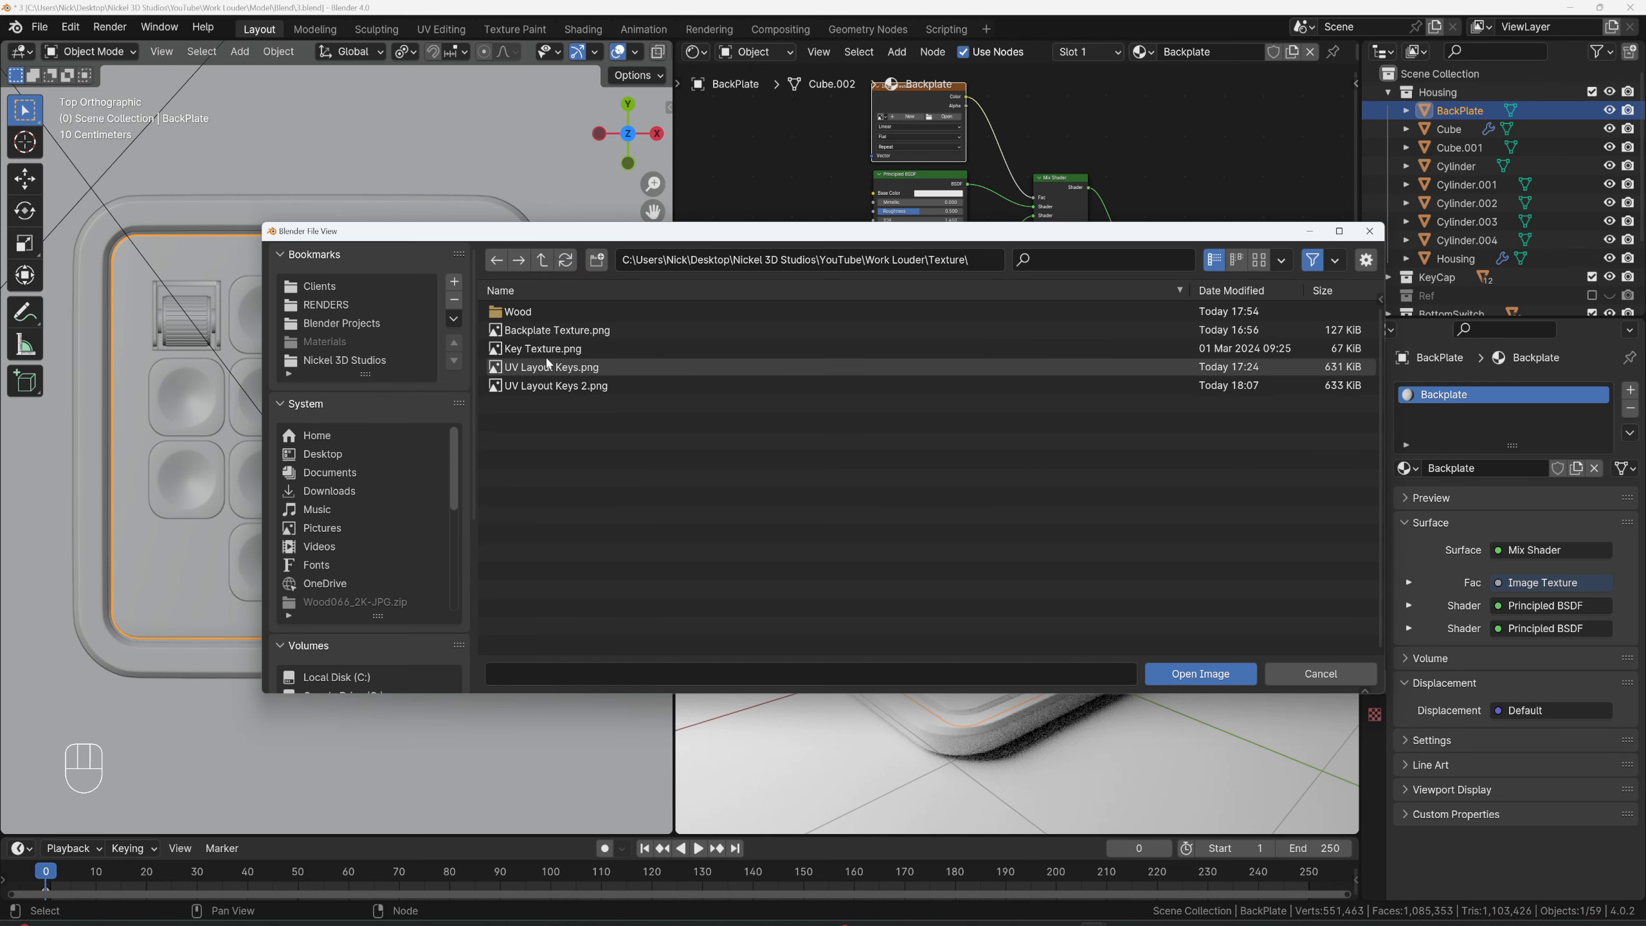
pyautogui.click(558, 329)
pyautogui.click(1199, 673)
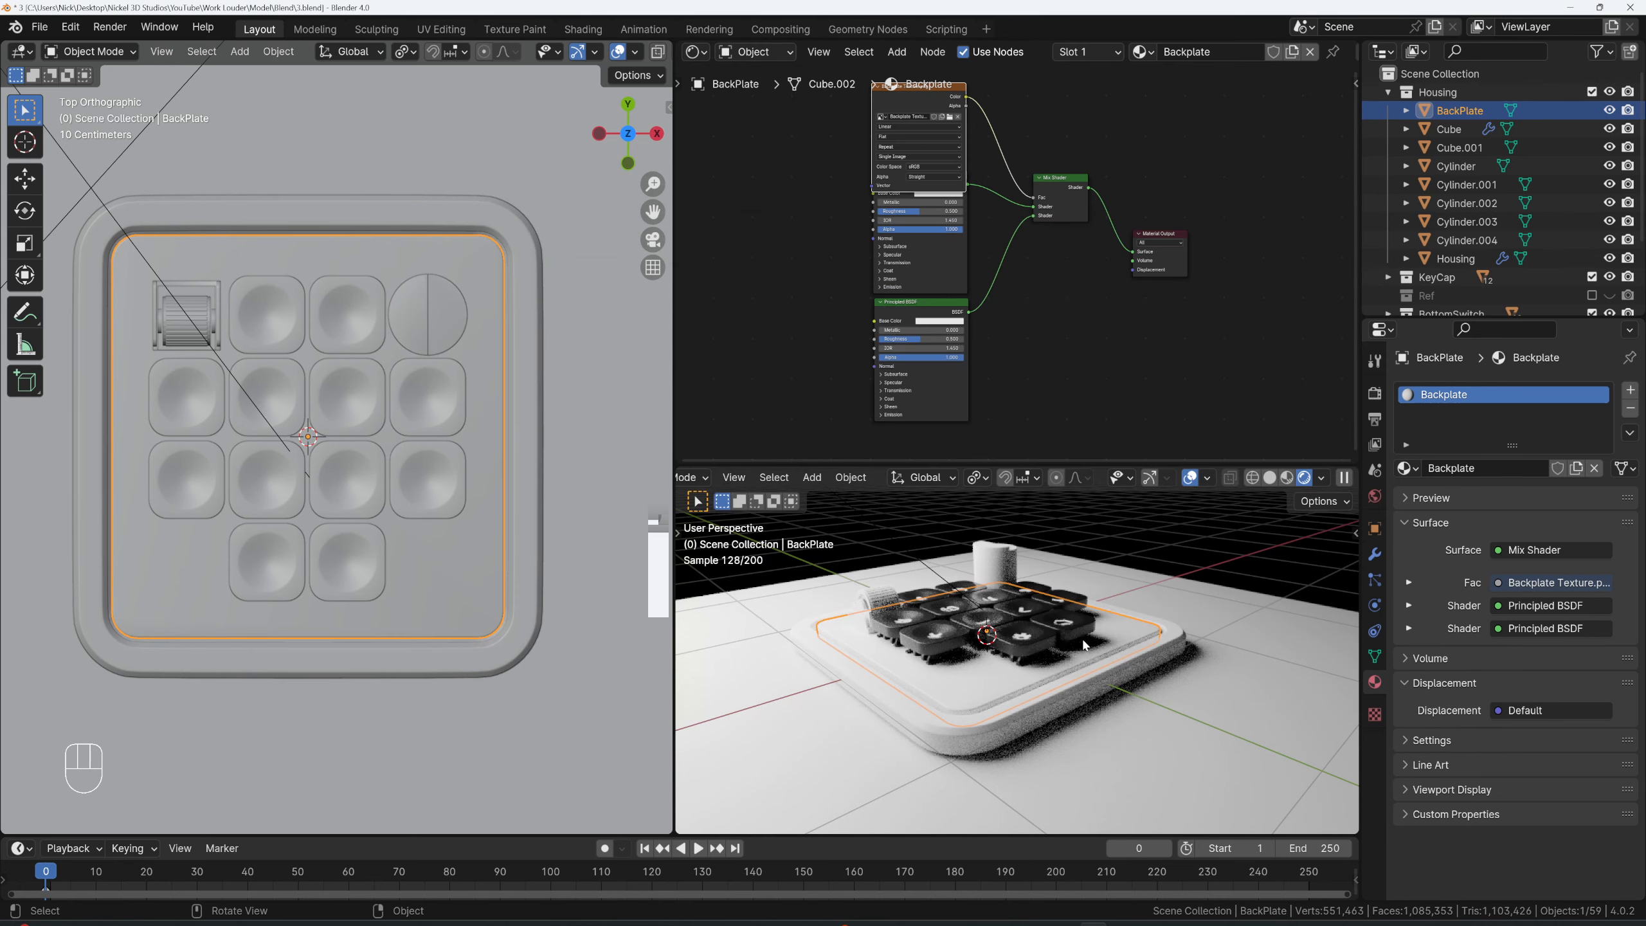
# - Darken the lower Principled BSDF's base color to near black and check the printed graphics from above in the rendered view
pyautogui.scroll(1, 981, 327)
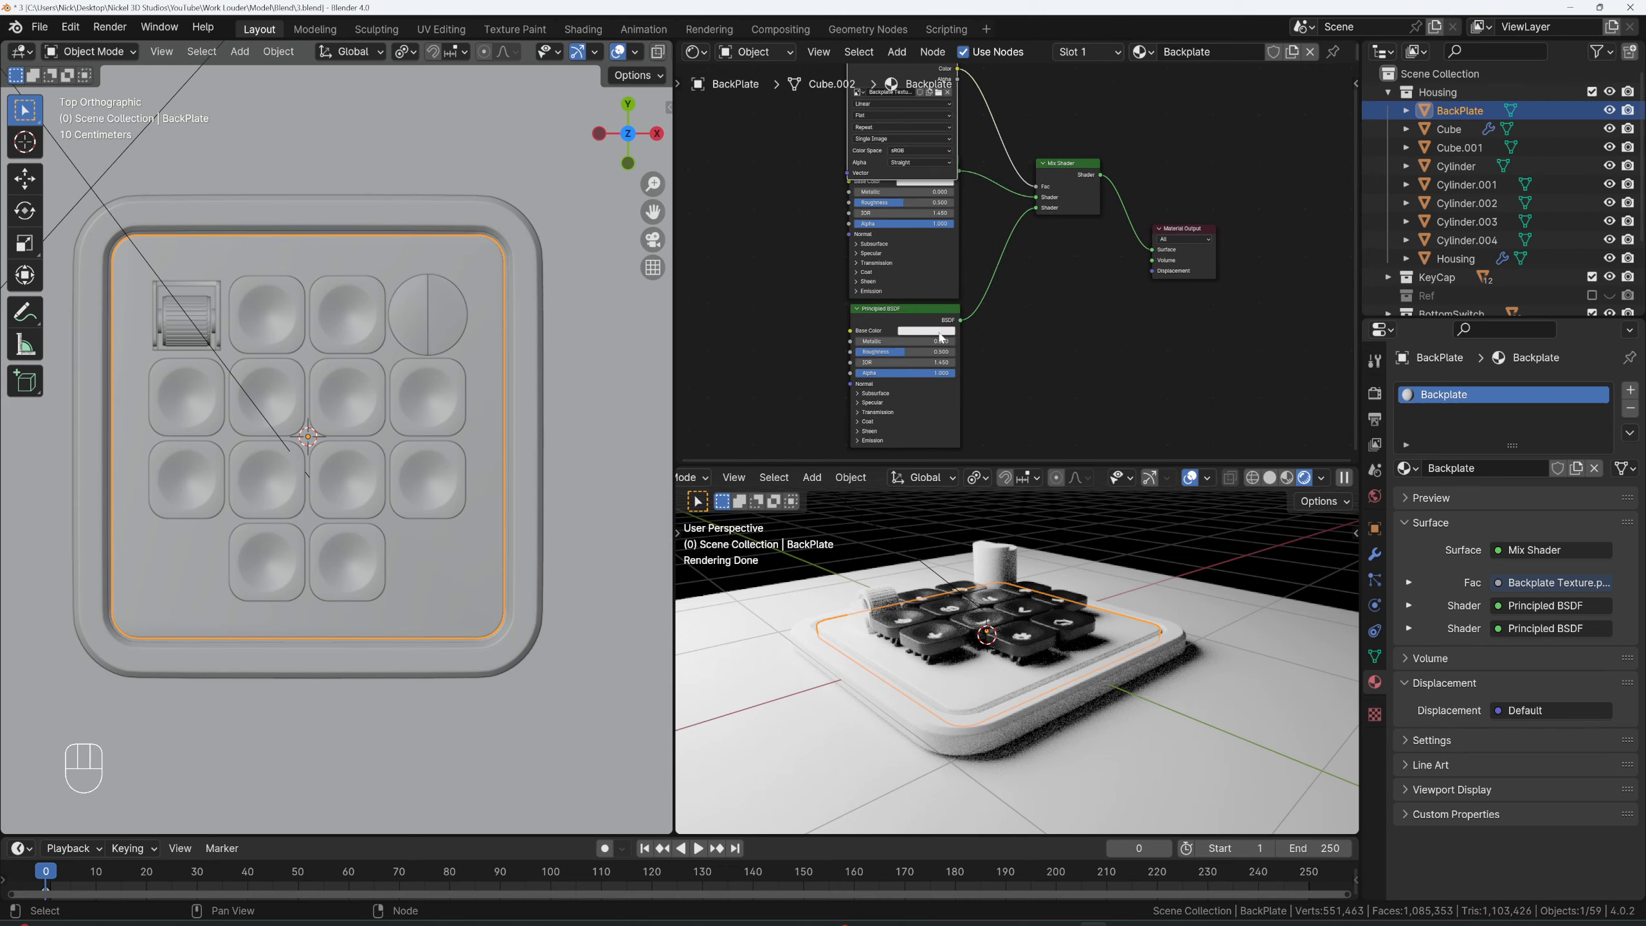
pyautogui.click(945, 331)
pyautogui.moveTo(990, 224); pyautogui.dragTo(990, 251)
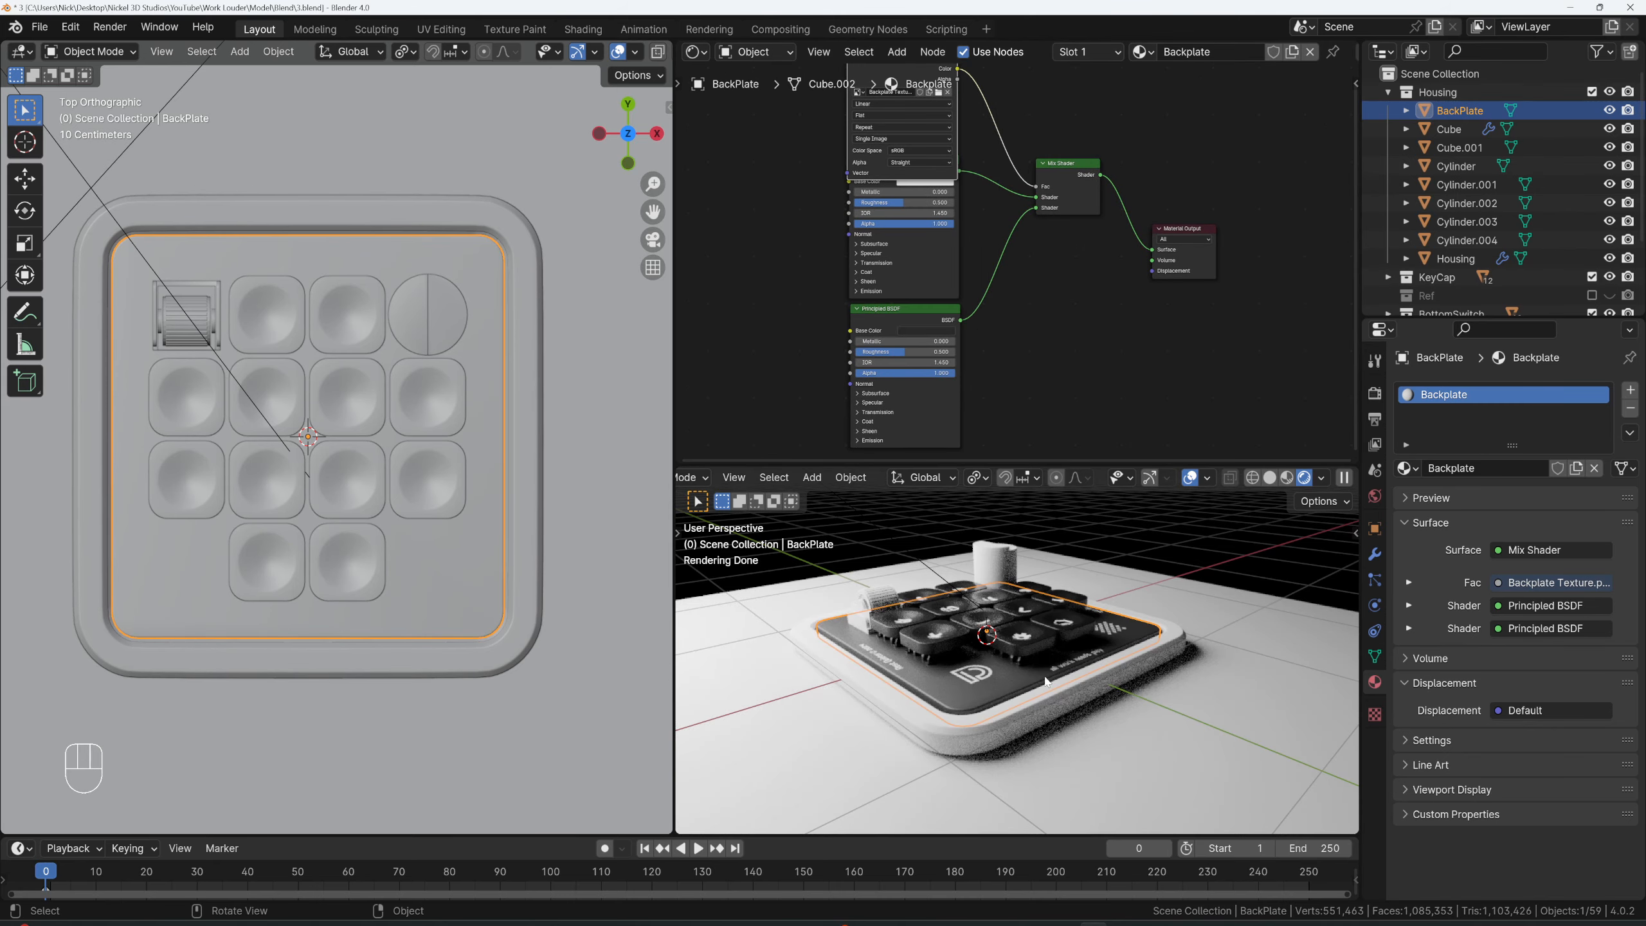
pyautogui.press('KP_7')
pyautogui.scroll(3, 1215, 694)
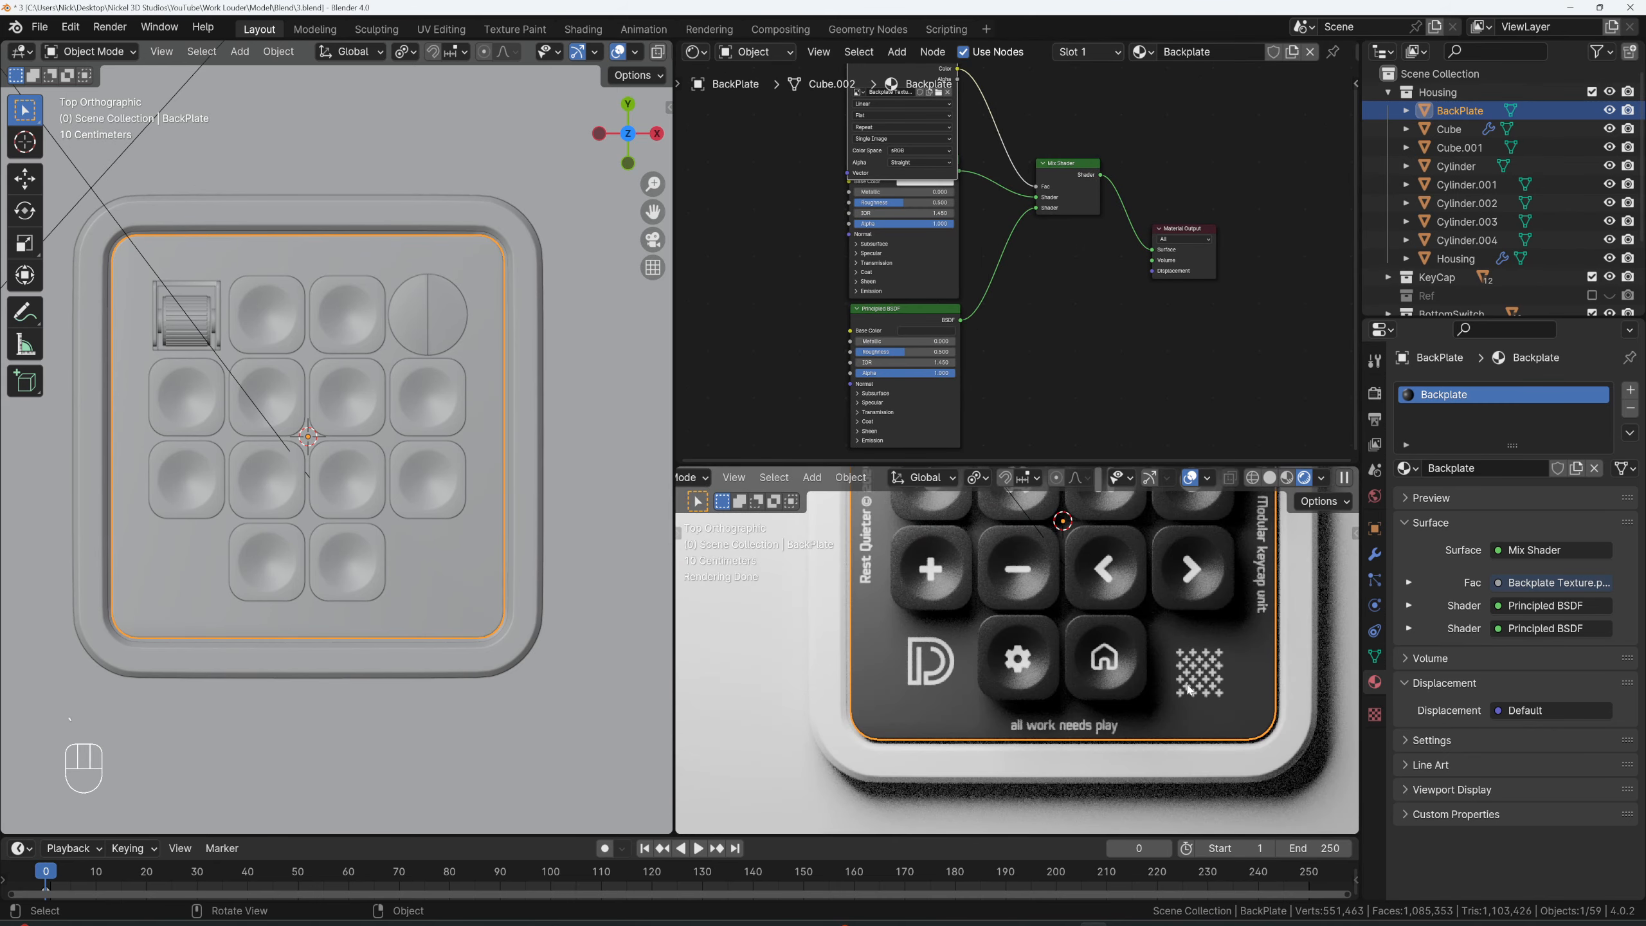
pyautogui.scroll(-4, 1208, 671)
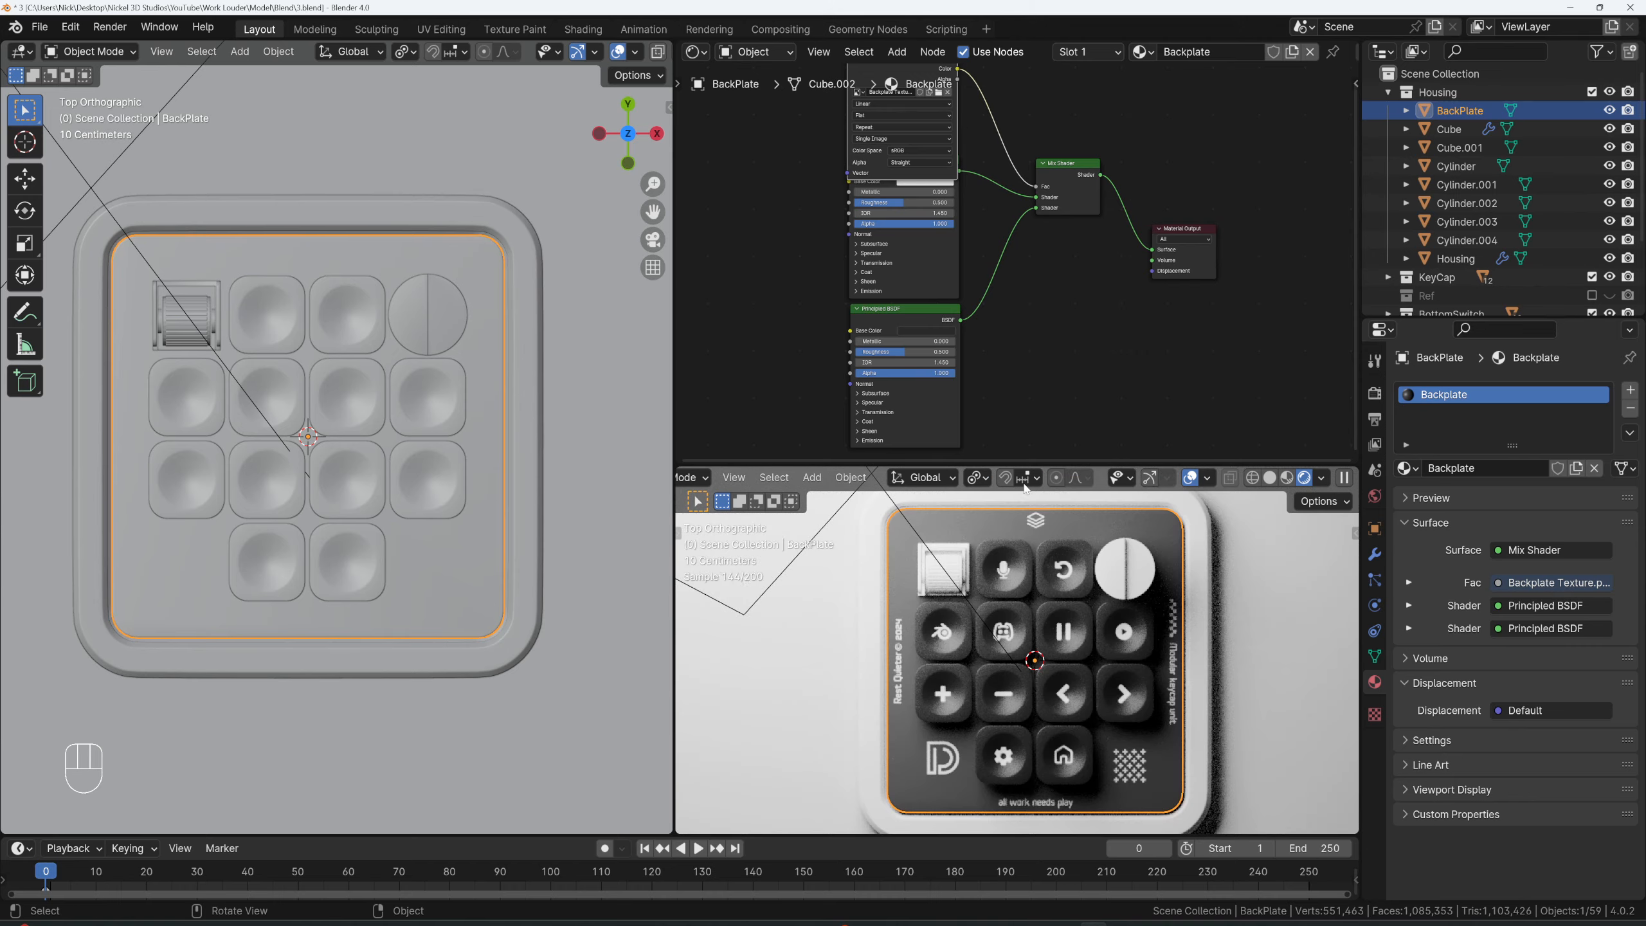
# - Scale the backplate top face's UV island up slightly over the texture image and return to Object Mode
pyautogui.click(698, 52)
pyautogui.click(733, 105)
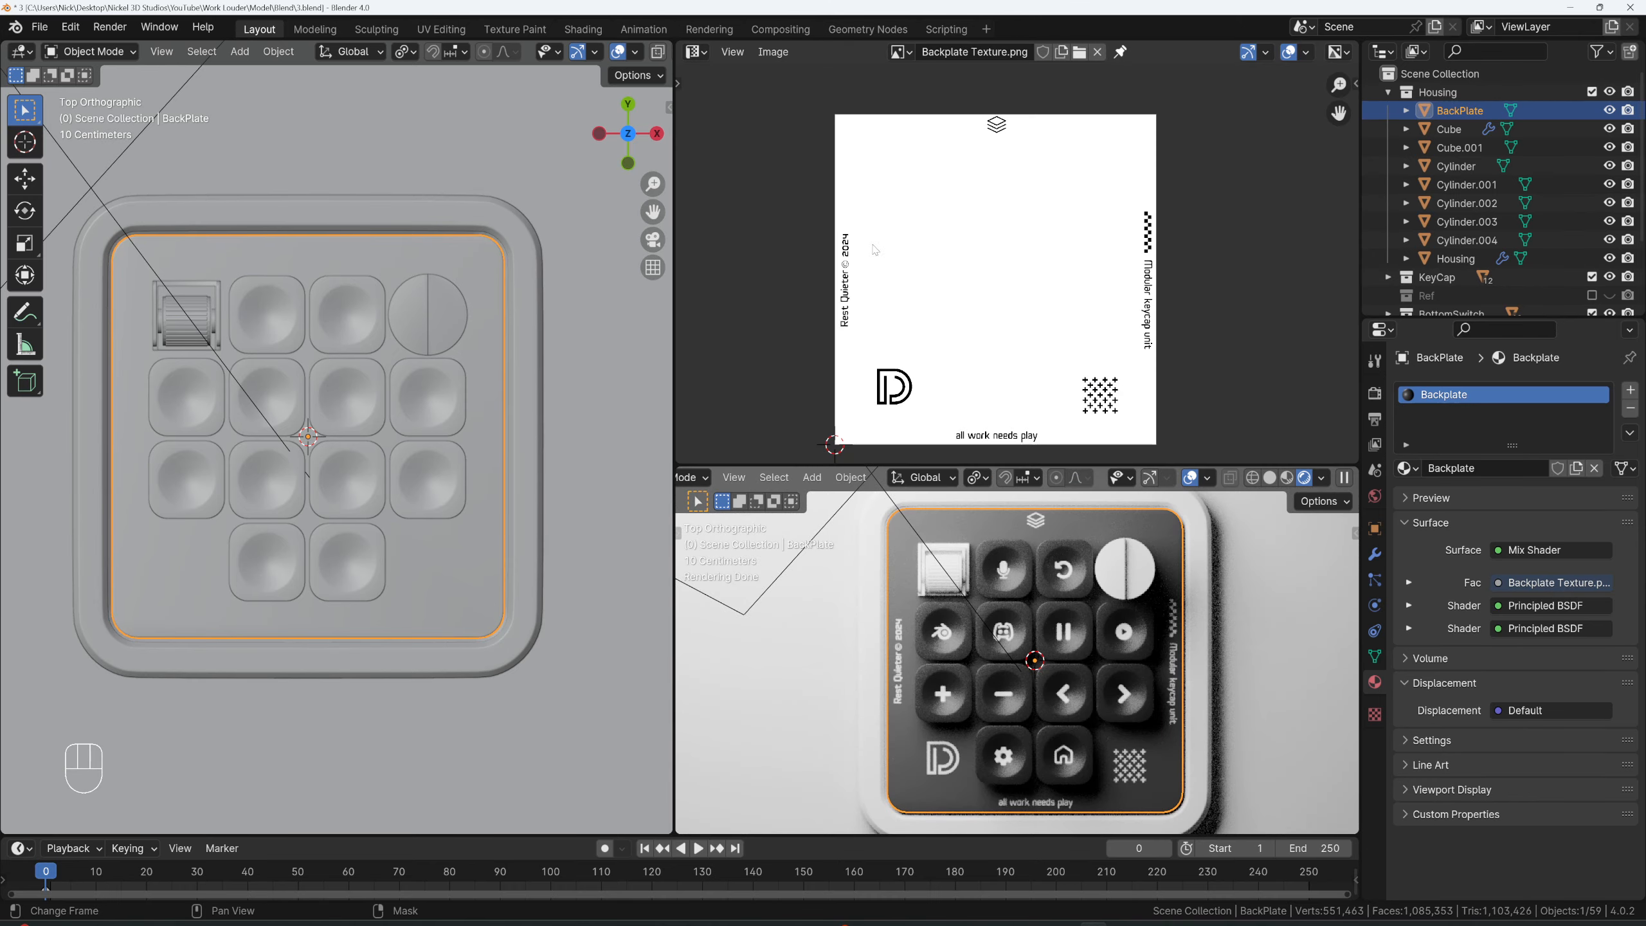
pyautogui.press('Tab')
pyautogui.press('g')
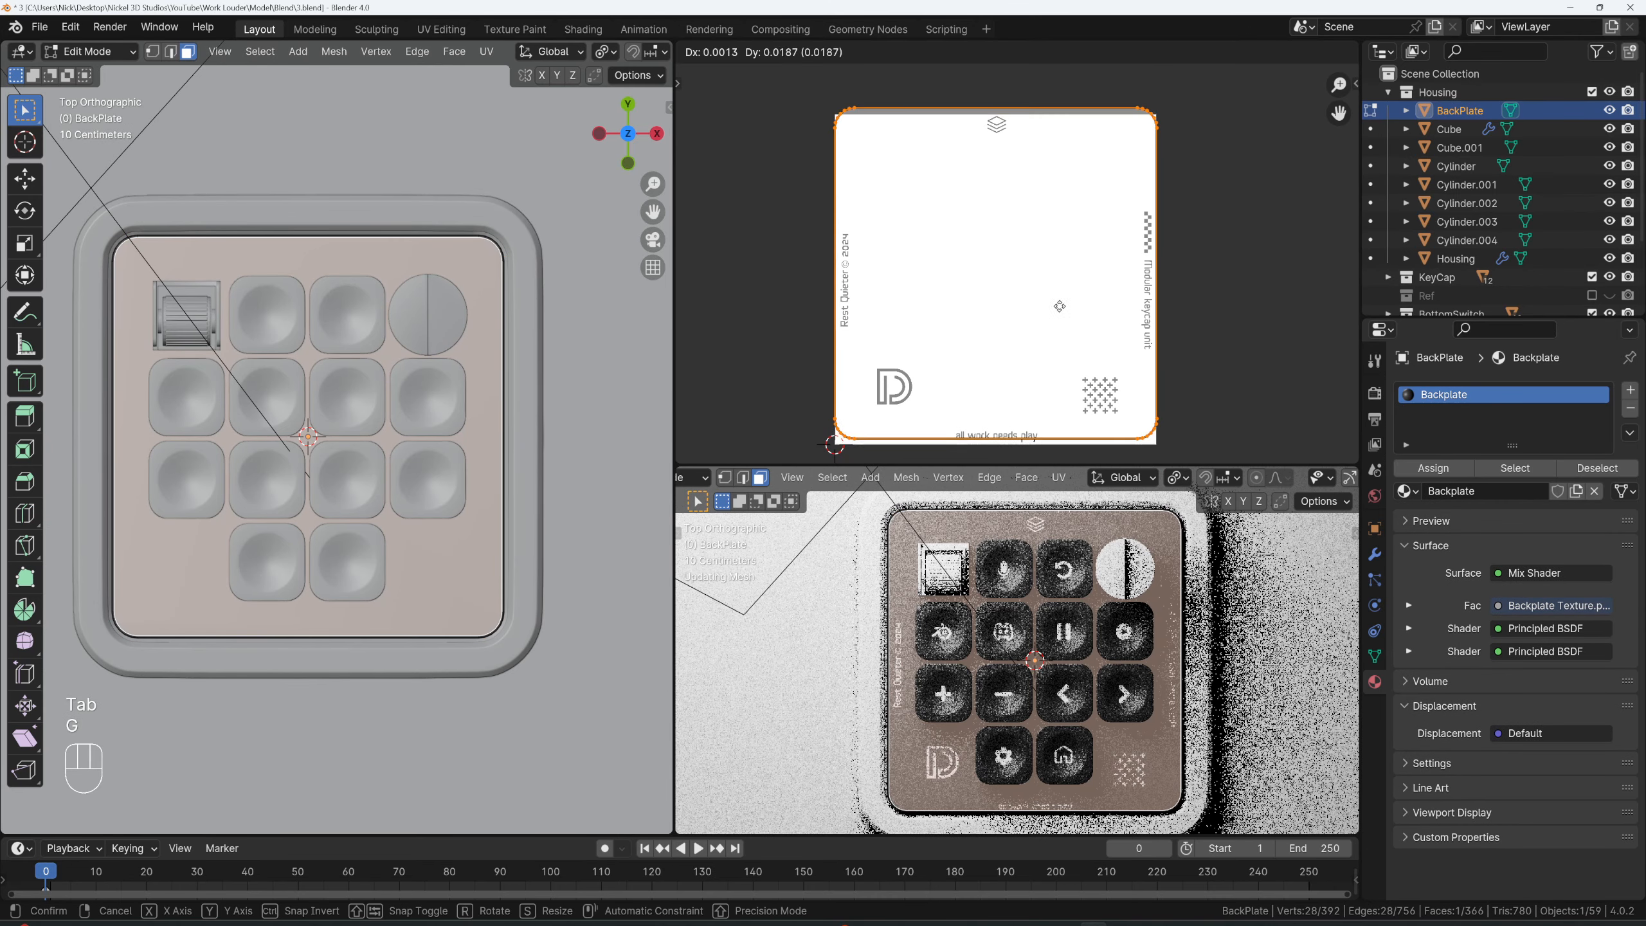
pyautogui.press('Escape')
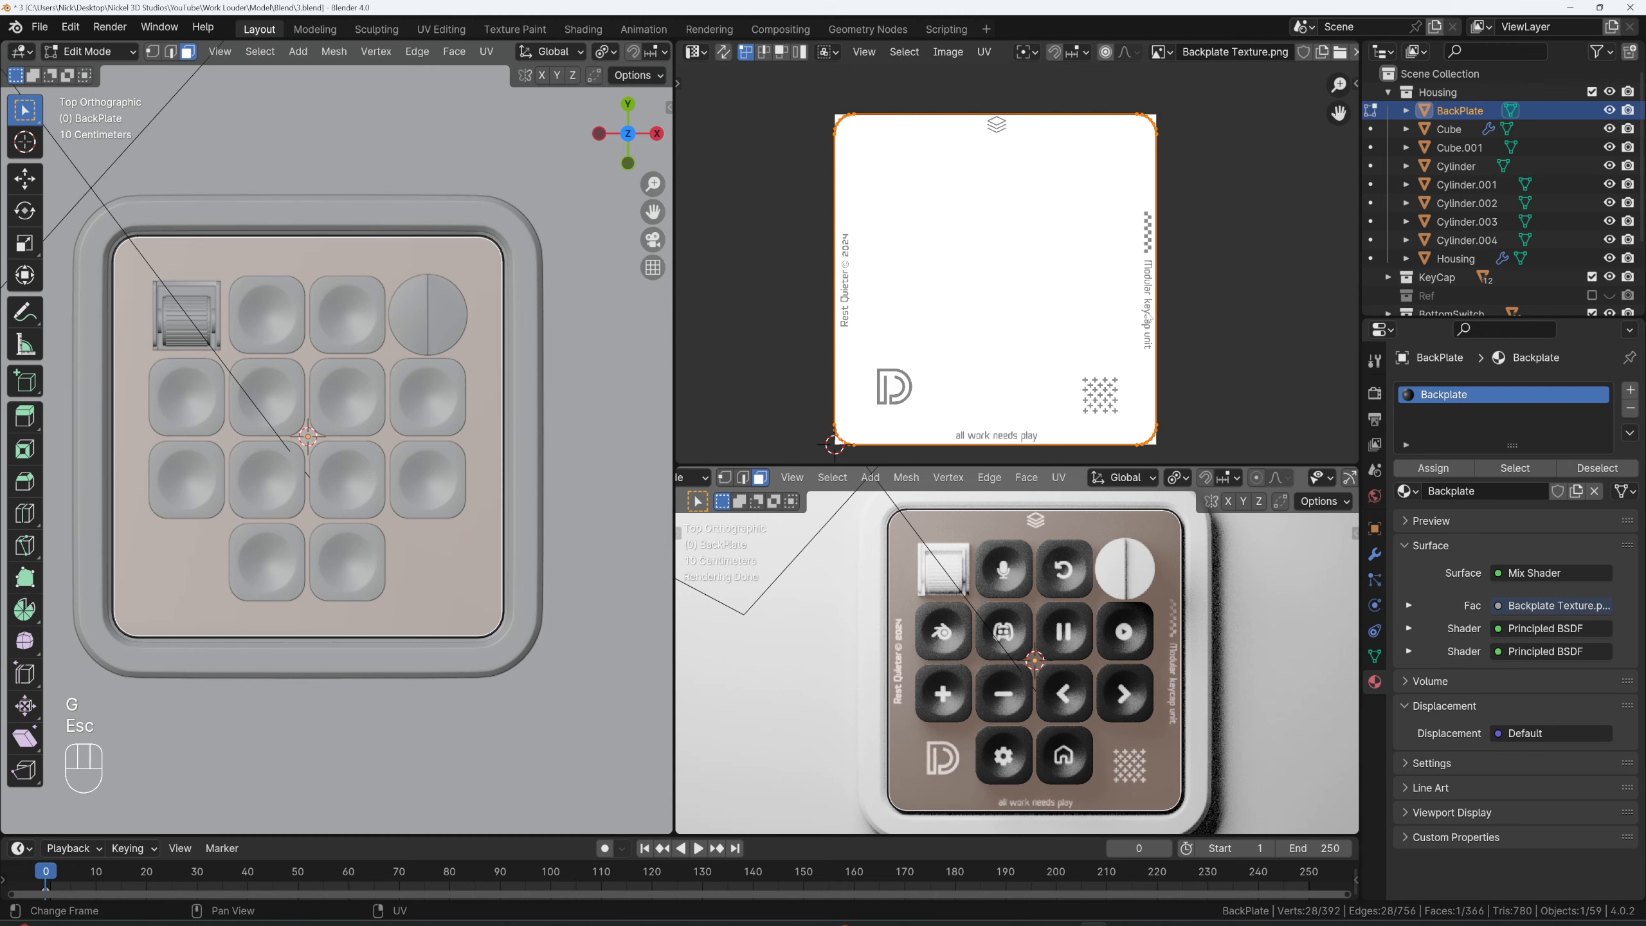
pyautogui.press('s')
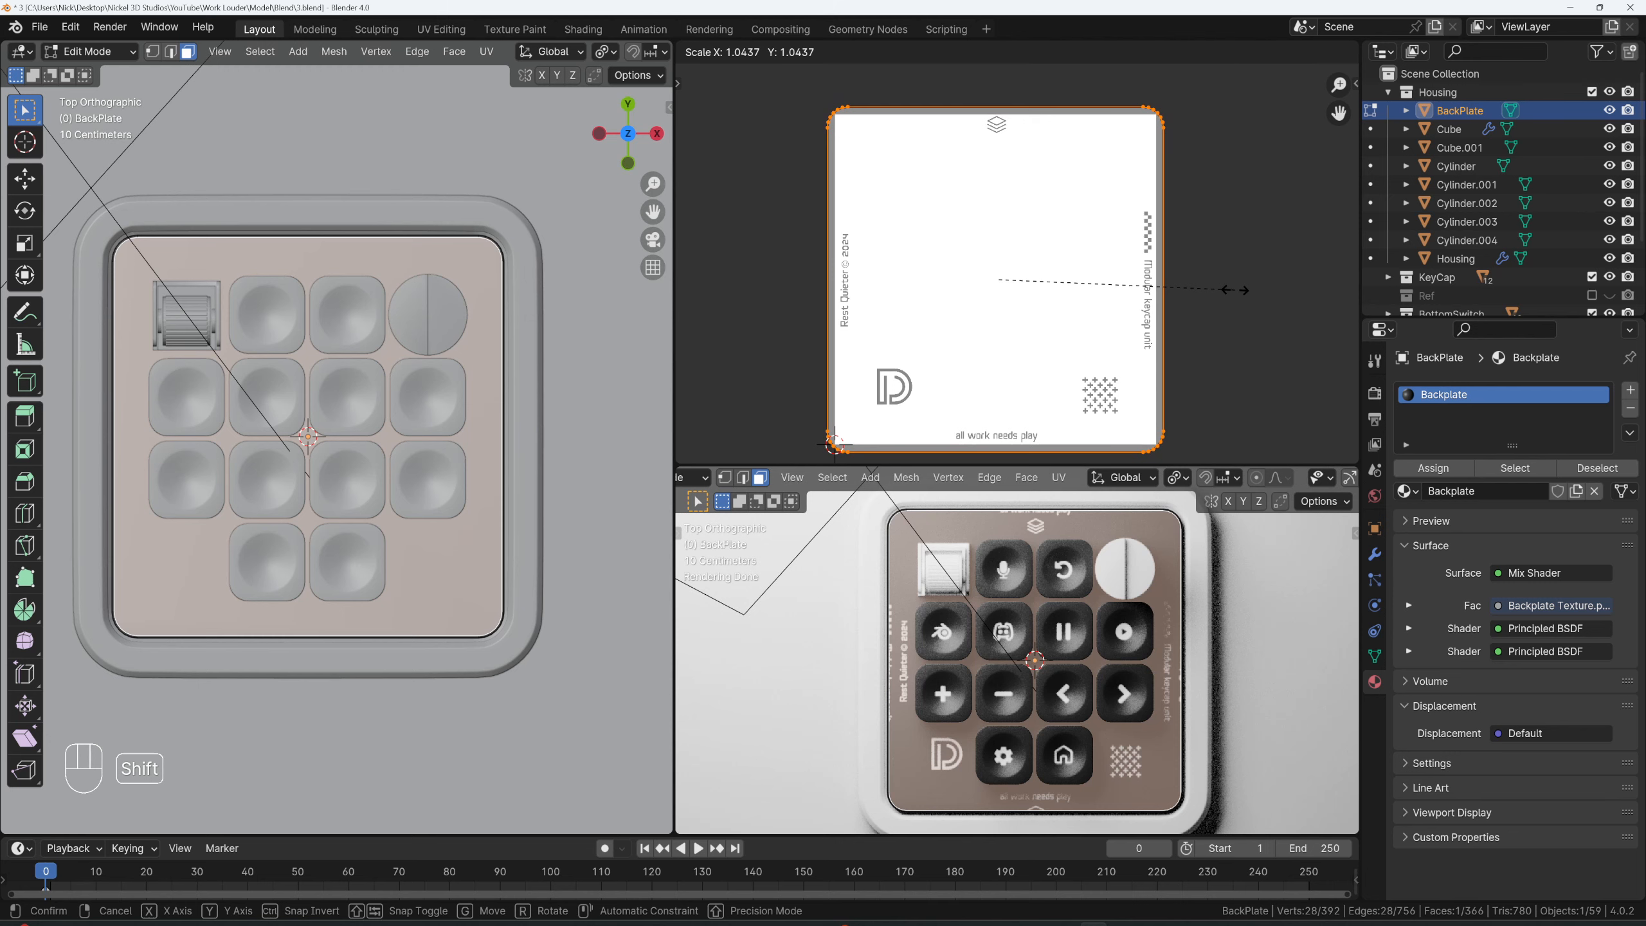
pyautogui.click(1179, 286)
pyautogui.press('Tab')
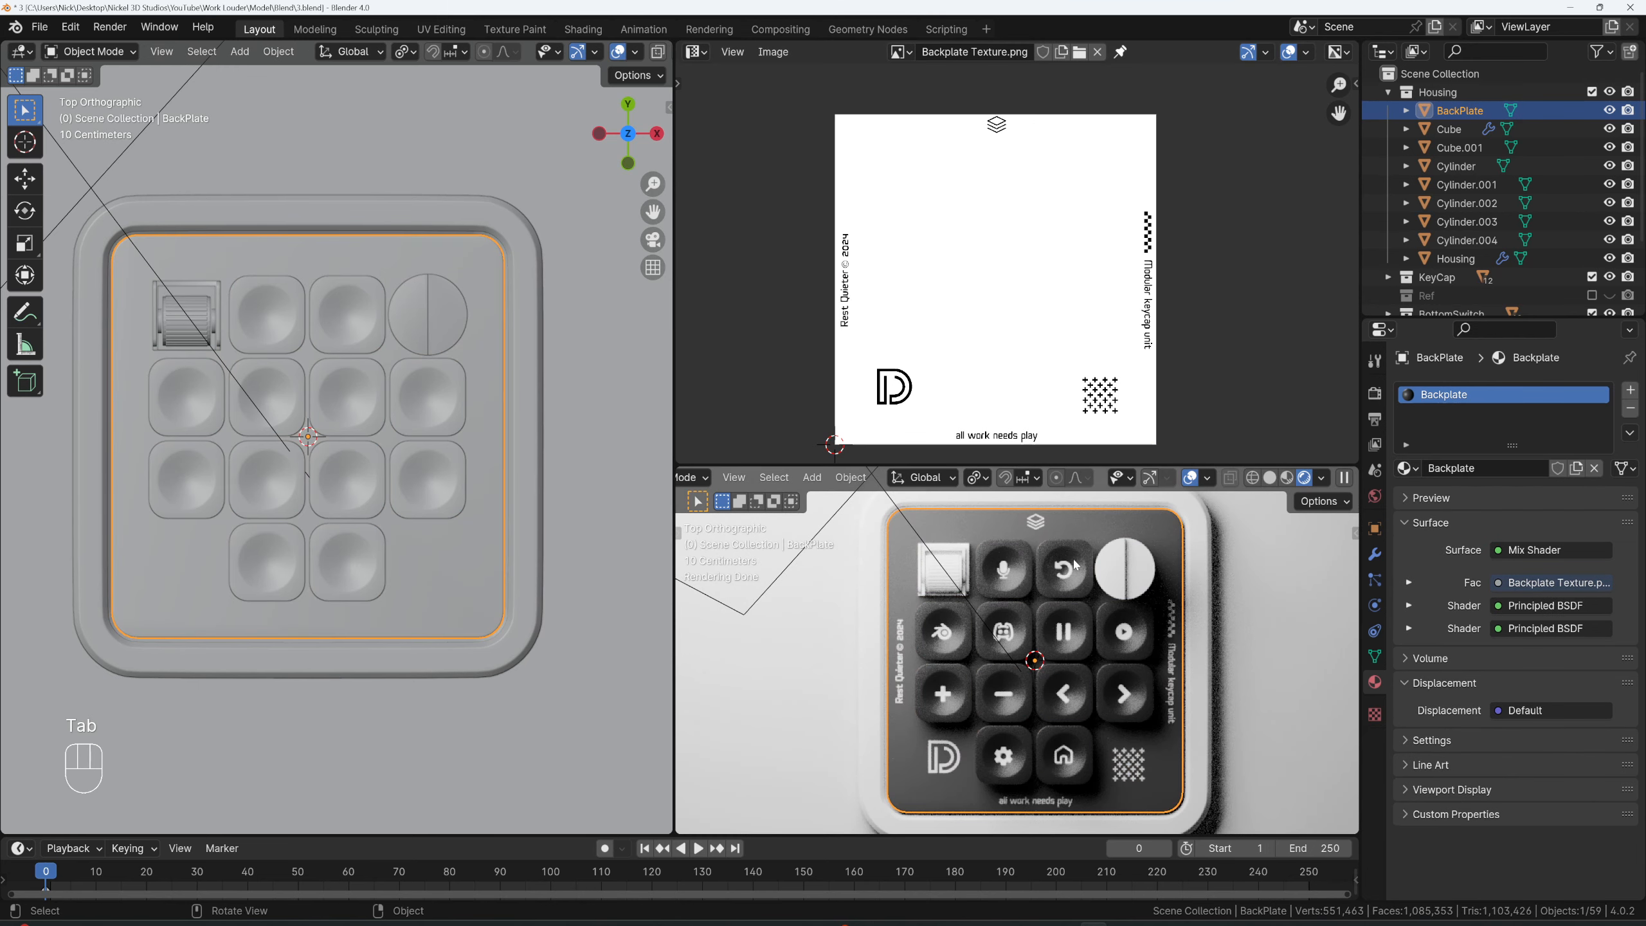
# - Back in the Shader Editor, add a Bump node with the texture's Color as Height, feeding the upper Principled BSDF's Normal
pyautogui.scroll(-3, 999, 352)
pyautogui.click(695, 52)
pyautogui.click(738, 220)
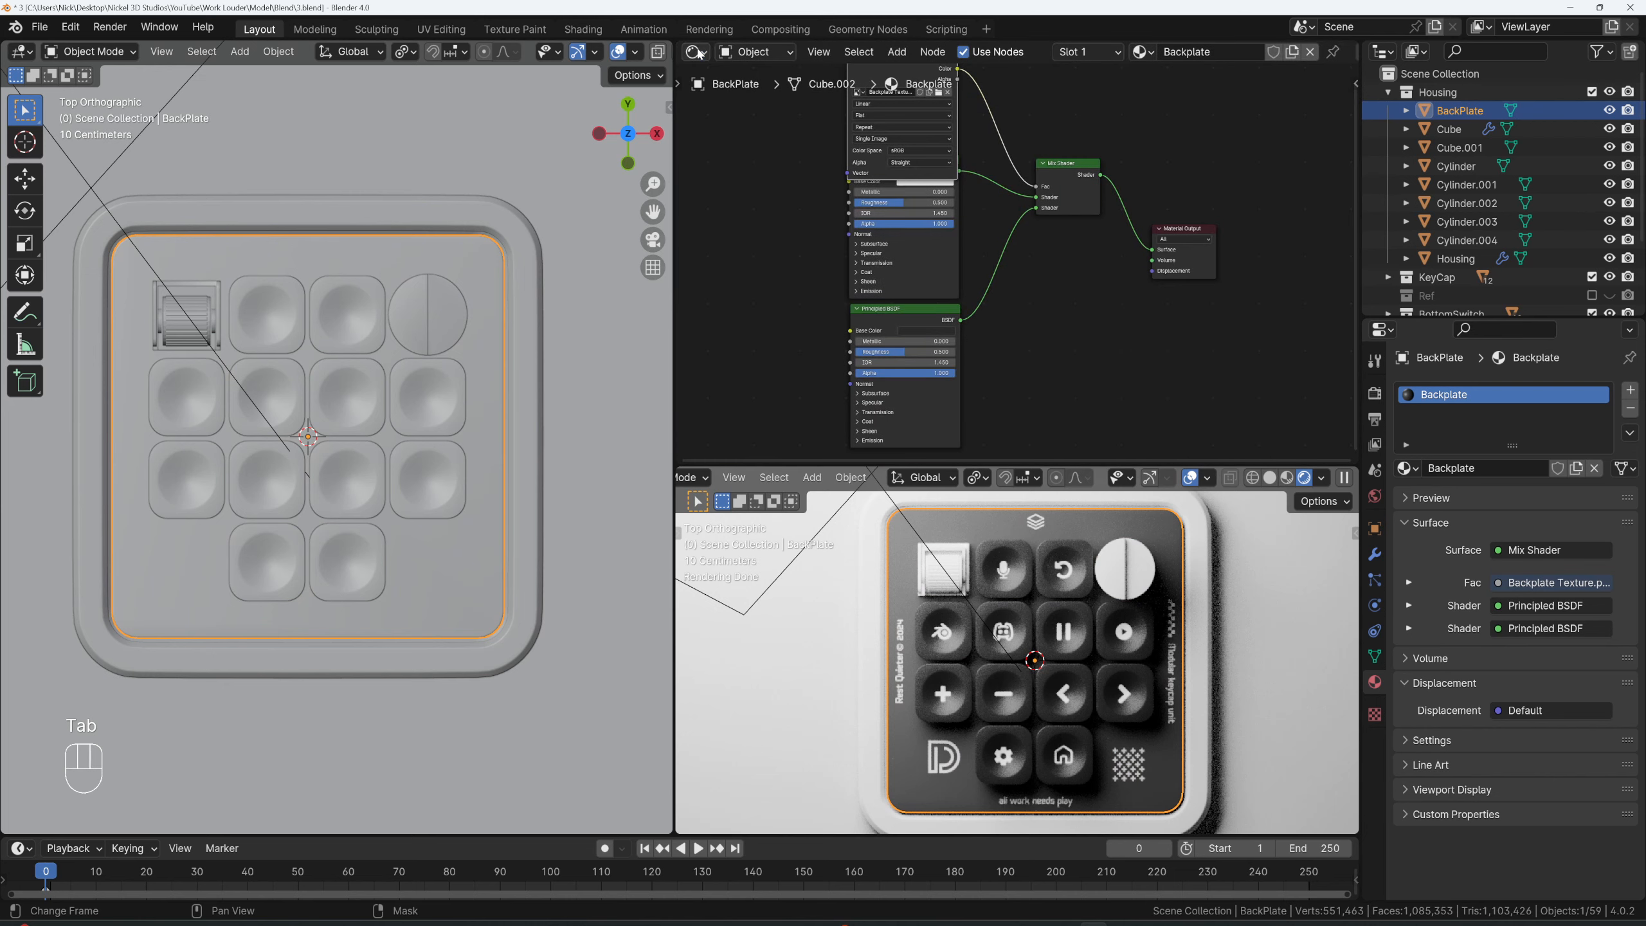
pyautogui.scroll(3, 915, 318)
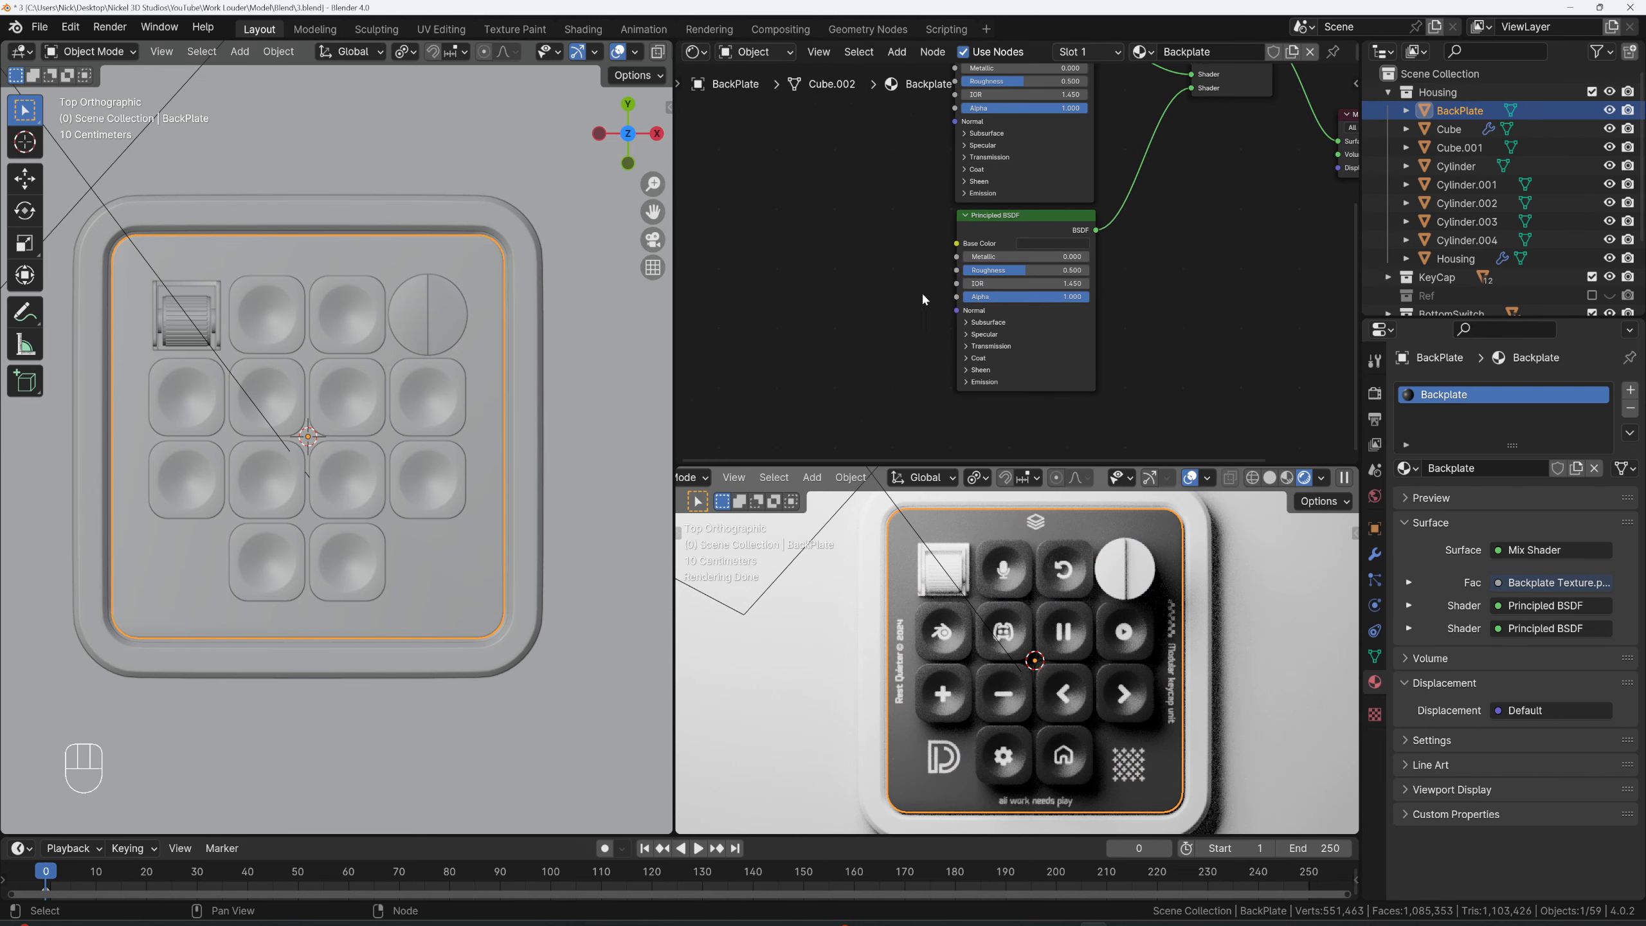
pyautogui.keyDown('shift'); pyautogui.moveTo(972, 194); pyautogui.dragTo(1025, 328, button='middle'); pyautogui.keyUp('shift')
pyautogui.scroll(-5, 1026, 328)
pyautogui.keyDown('shift'); pyautogui.moveTo(1050, 165); pyautogui.dragTo(1040, 209, button='middle'); pyautogui.keyUp('shift')
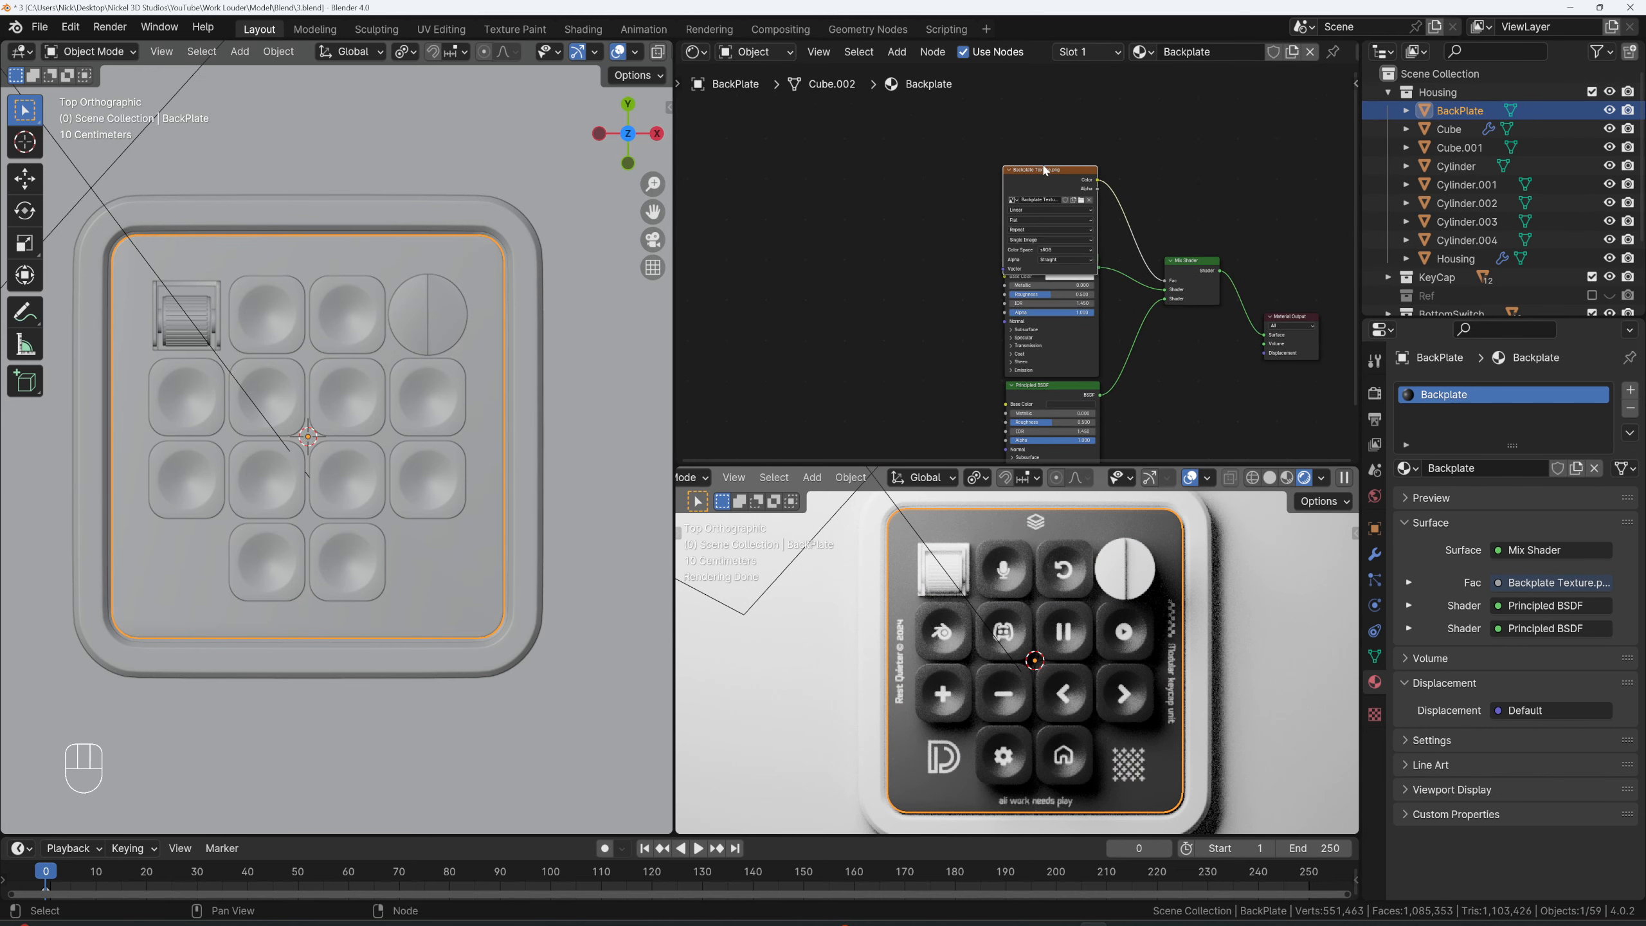
pyautogui.moveTo(1034, 184); pyautogui.dragTo(1004, 321)
pyautogui.click(882, 300)
pyautogui.click(899, 287)
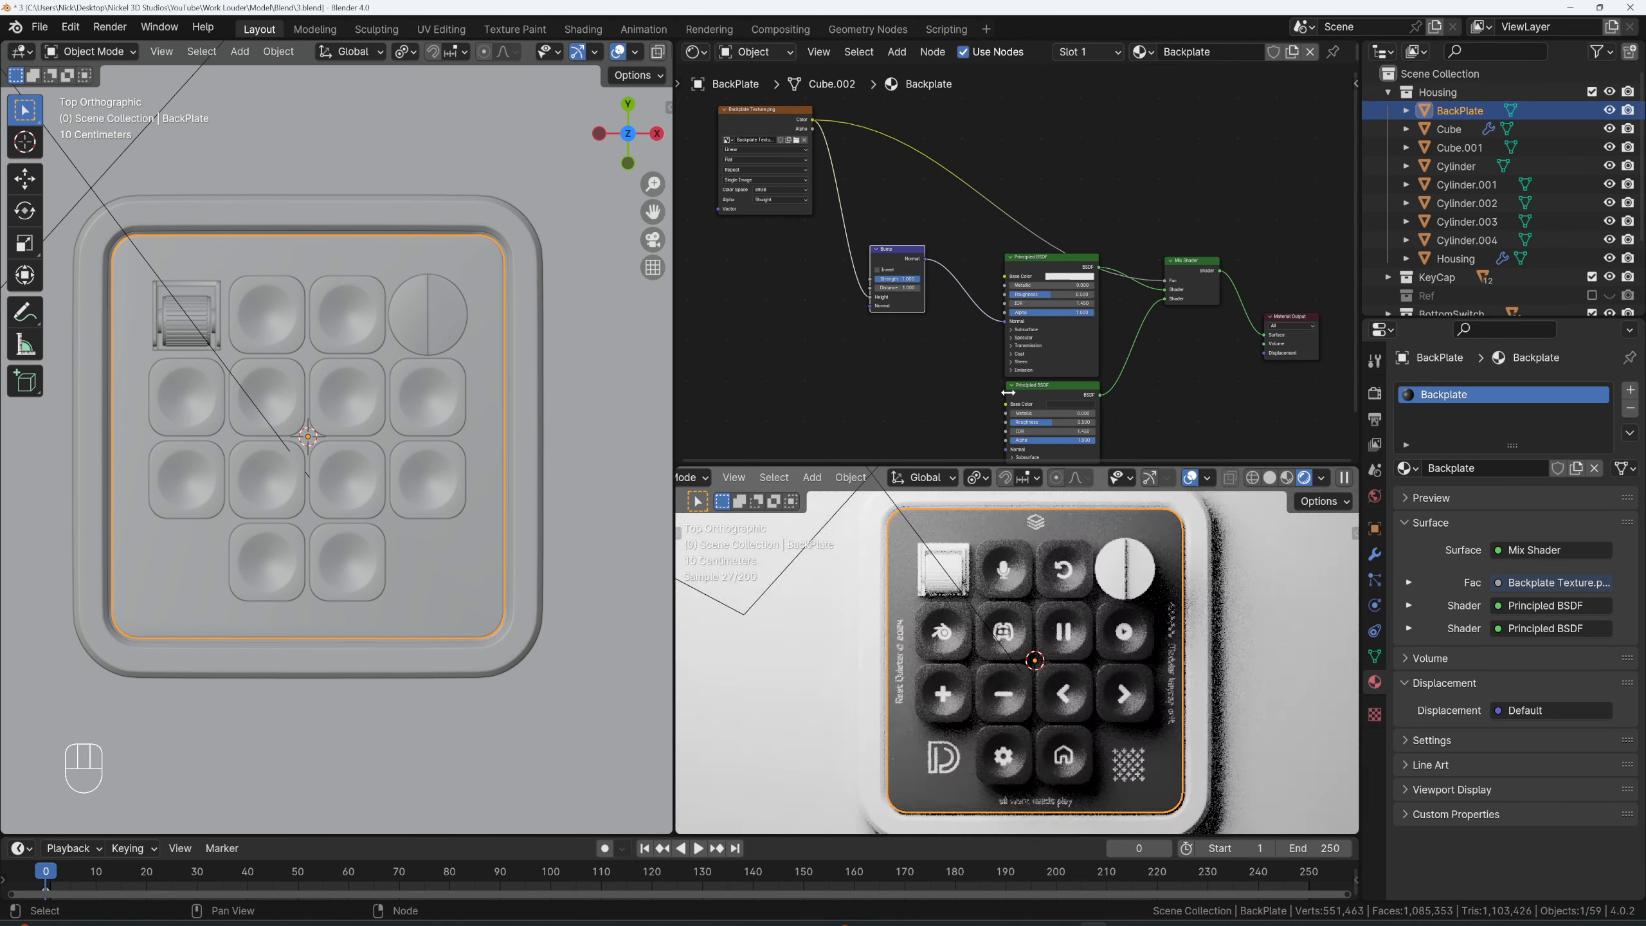
# - Enable Invert on the Bump node and reduce its strength for the printed graphics
pyautogui.scroll(1, 948, 784)
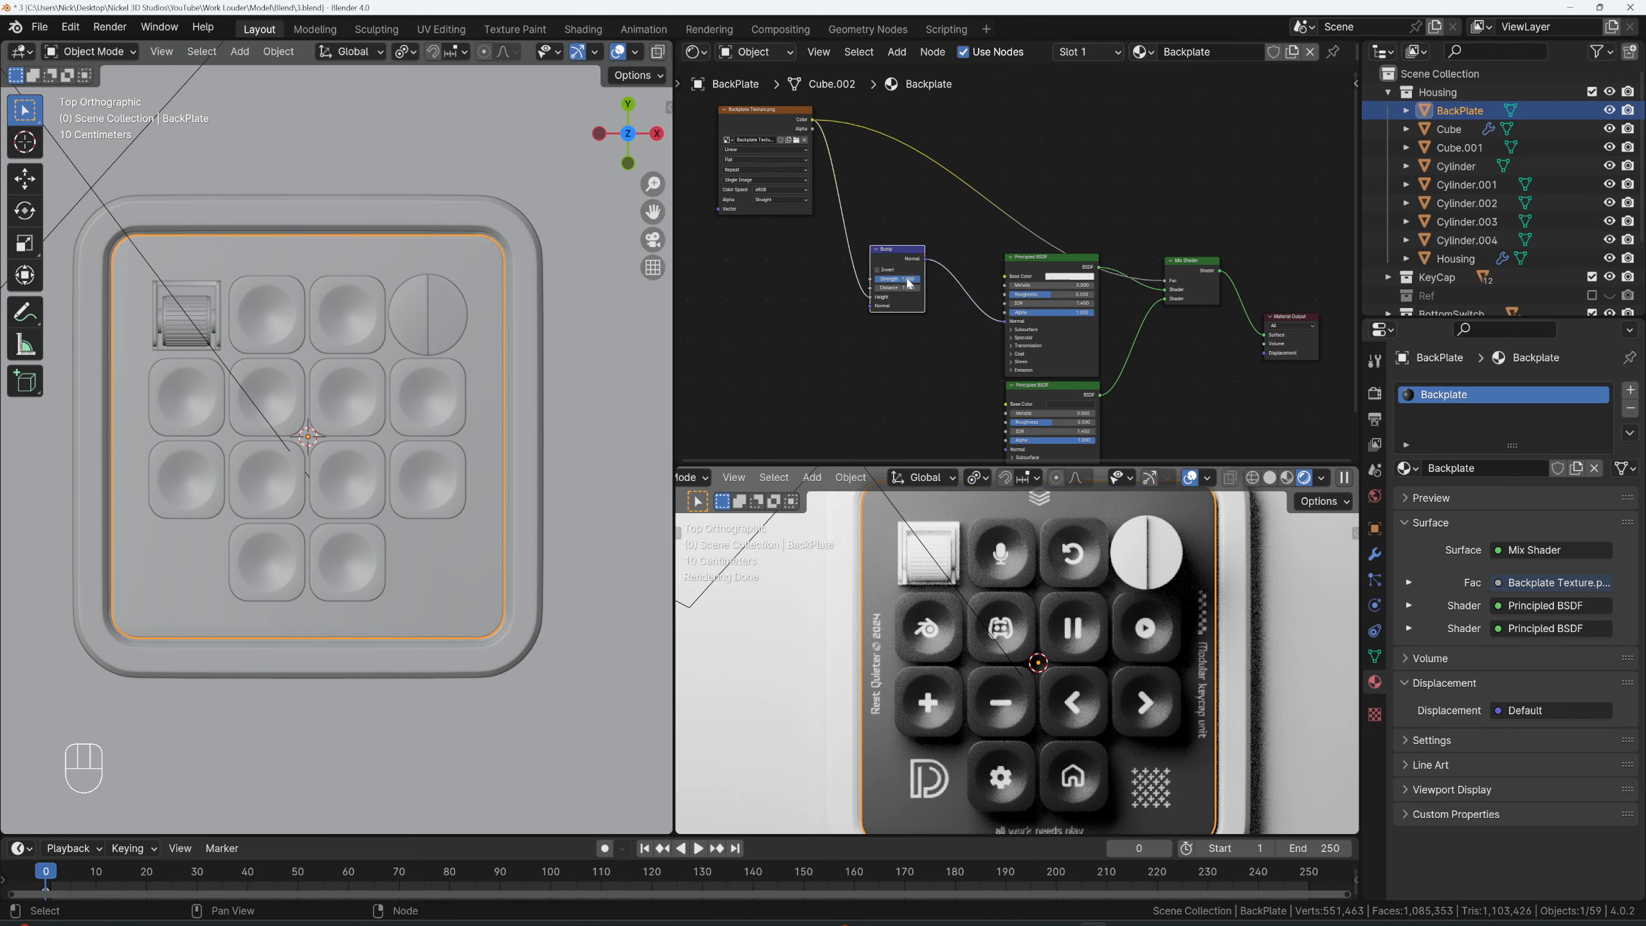
pyautogui.click(883, 269)
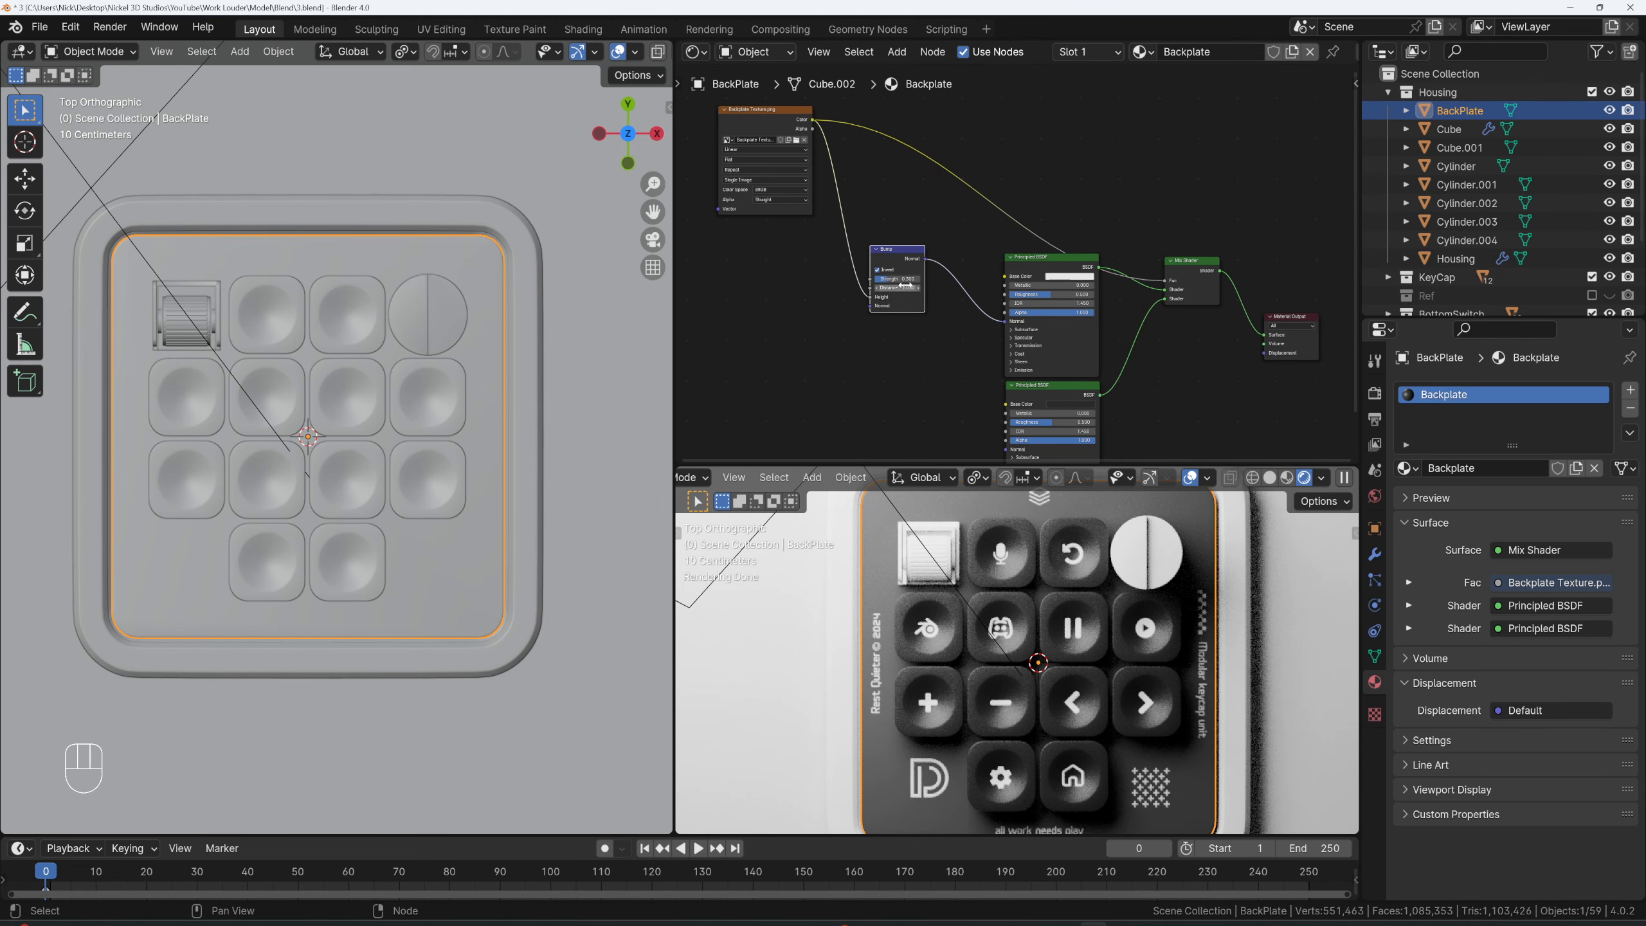
pyautogui.press('Return')
# - Set the dark Principled BSDF's Roughness to 0.344 and Metallic to 0.9, and inspect the backplate's finish up close
pyautogui.scroll(-6, 974, 313)
pyautogui.moveTo(974, 314); pyautogui.dragTo(975, 191, button='middle')
pyautogui.scroll(9, 981, 221)
pyautogui.moveTo(1012, 616); pyautogui.dragTo(1098, 499, button='middle')
pyautogui.scroll(2, 1075, 538)
pyautogui.scroll(2, 1011, 269)
pyautogui.moveTo(991, 266); pyautogui.dragTo(962, 267, button='middle')
pyautogui.scroll(2, 963, 267)
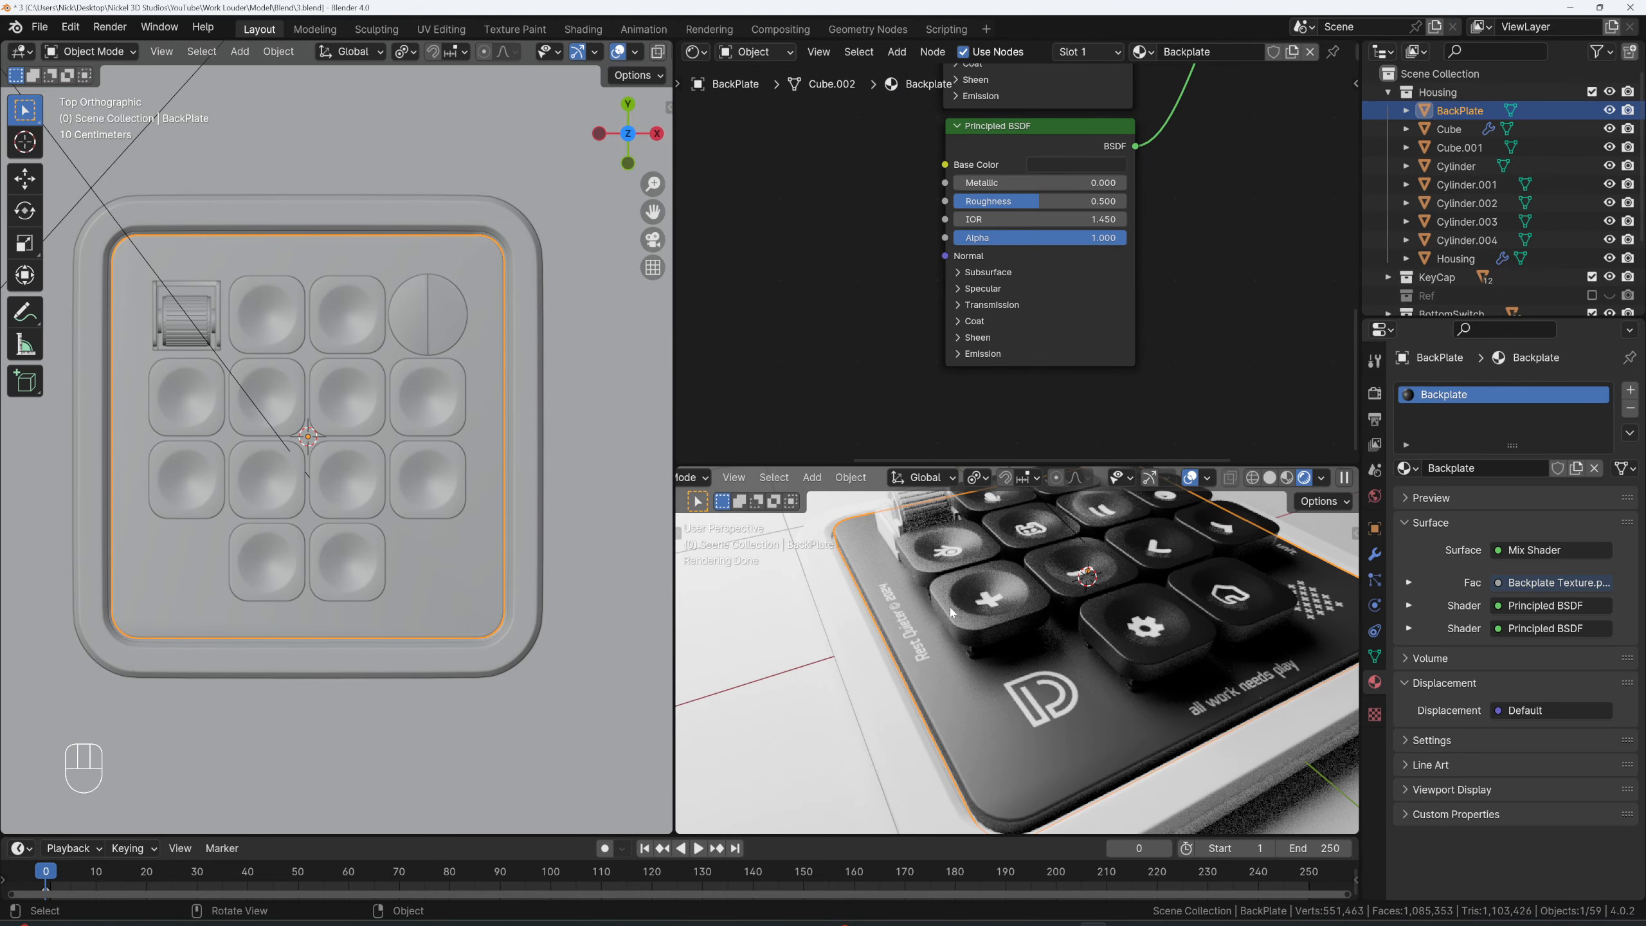
pyautogui.moveTo(1010, 182); pyautogui.dragTo(1103, 184)
pyautogui.click(1103, 183)
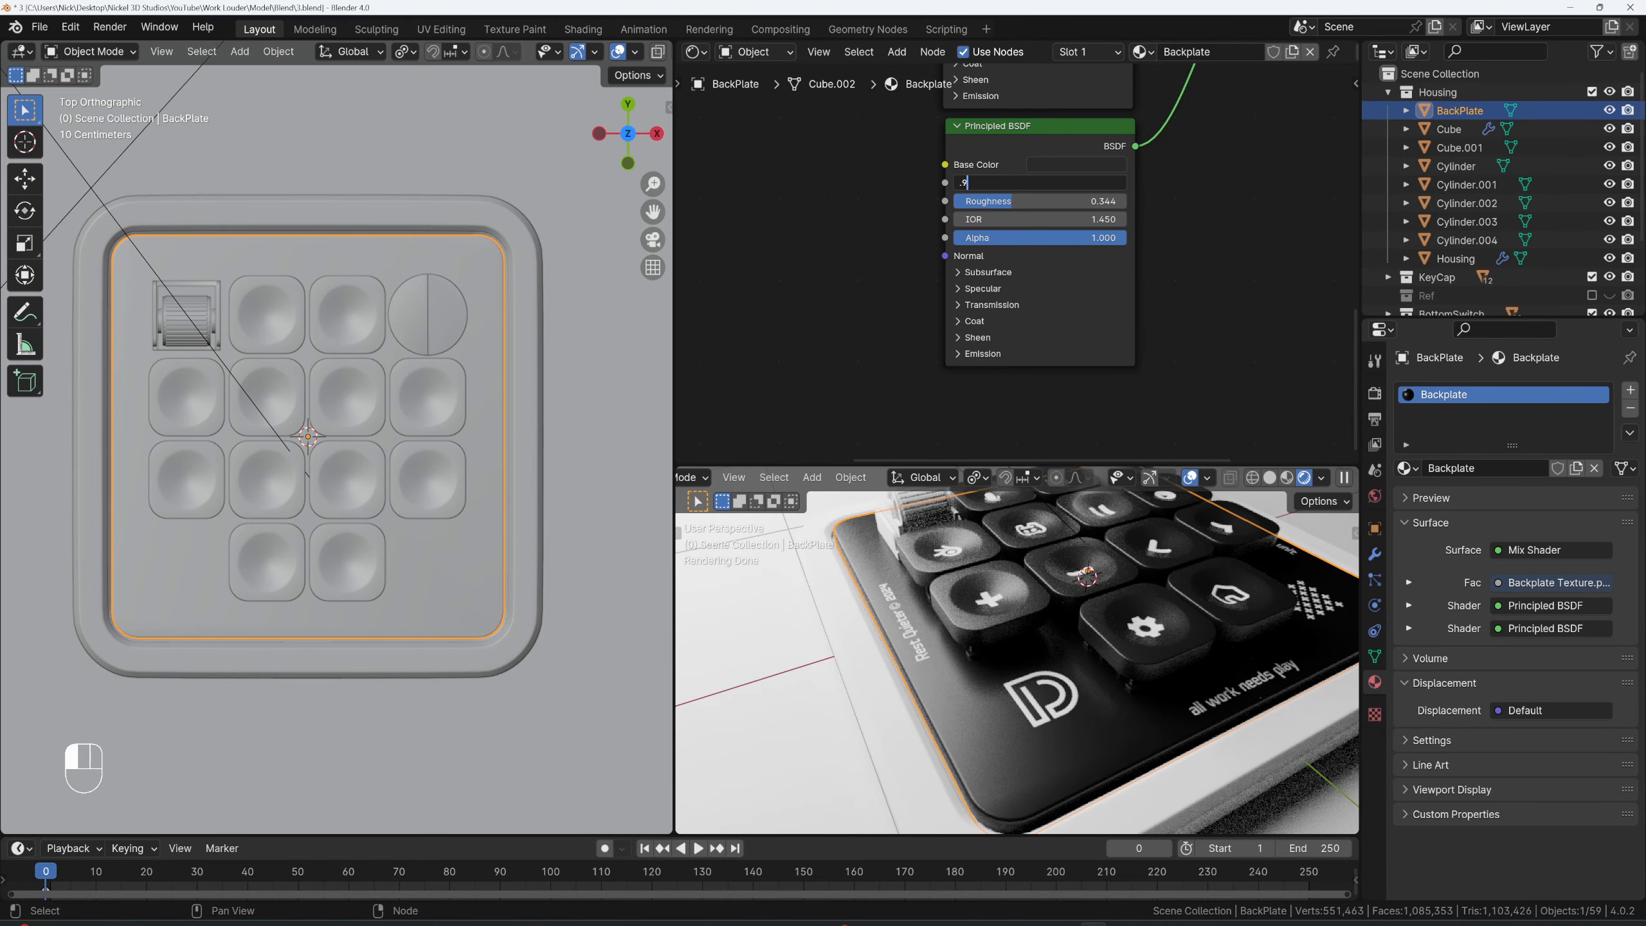
pyautogui.press('Return')
pyautogui.scroll(-5, 1044, 610)
pyautogui.moveTo(1044, 620); pyautogui.dragTo(1048, 646, button='middle')
pyautogui.scroll(4, 1048, 647)
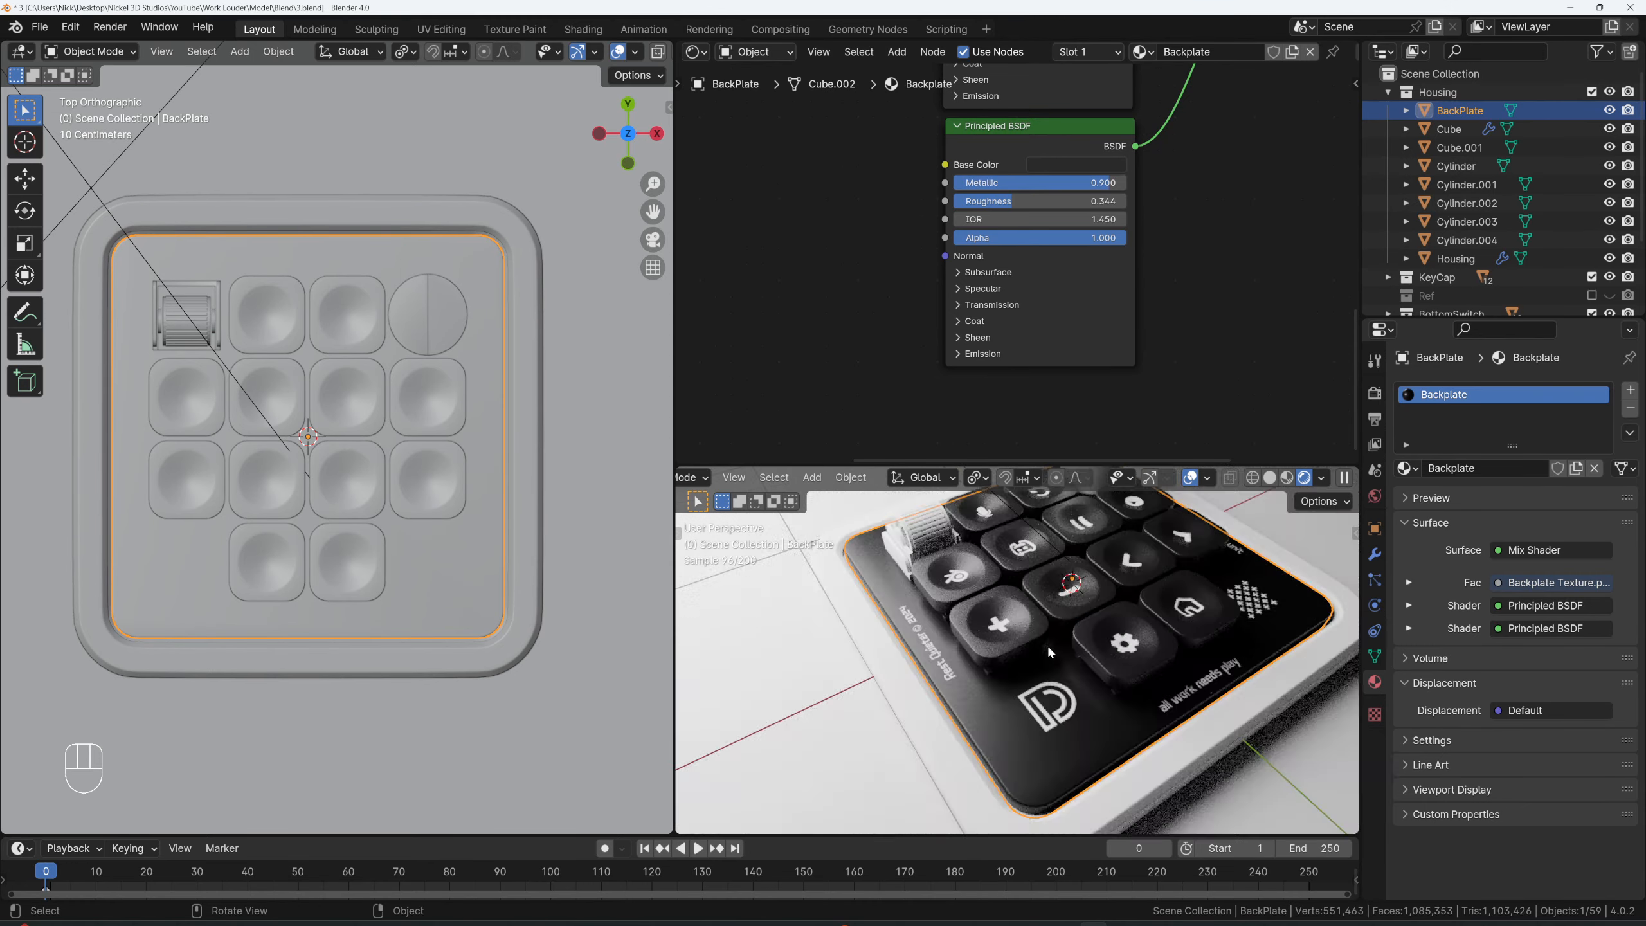
pyautogui.scroll(5, 1050, 649)
pyautogui.scroll(-2, 1026, 653)
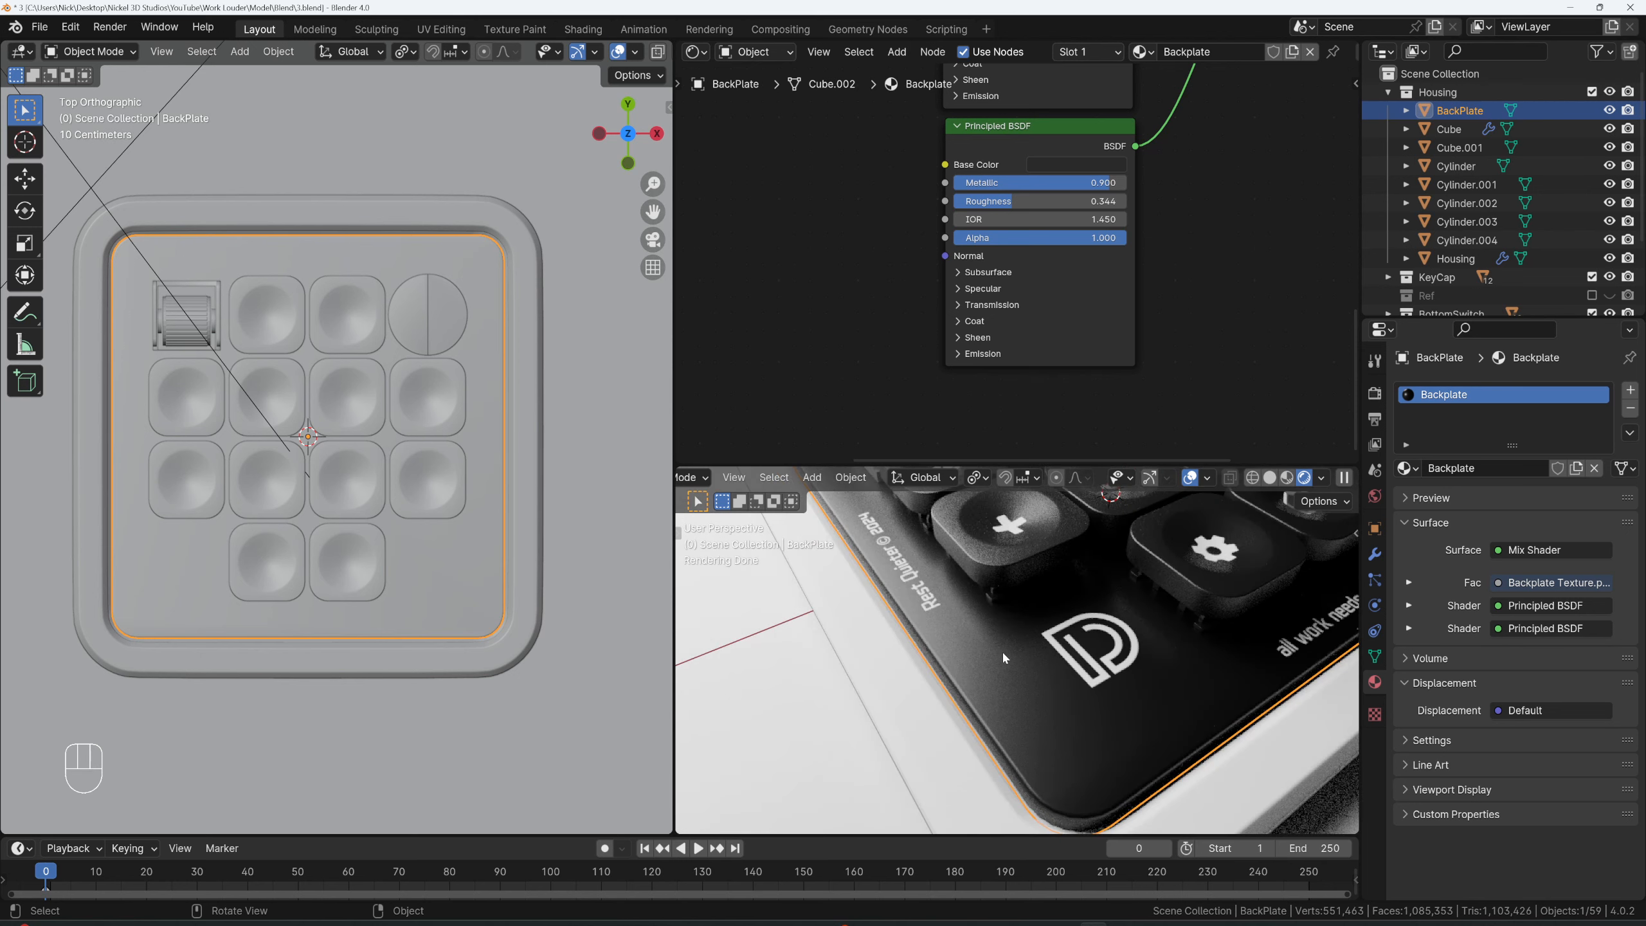
# - Add an Image Texture with Mapping and Texture Coordinate nodes to the dark Principled BSDF's Base Color
pyautogui.scroll(-3, 951, 350)
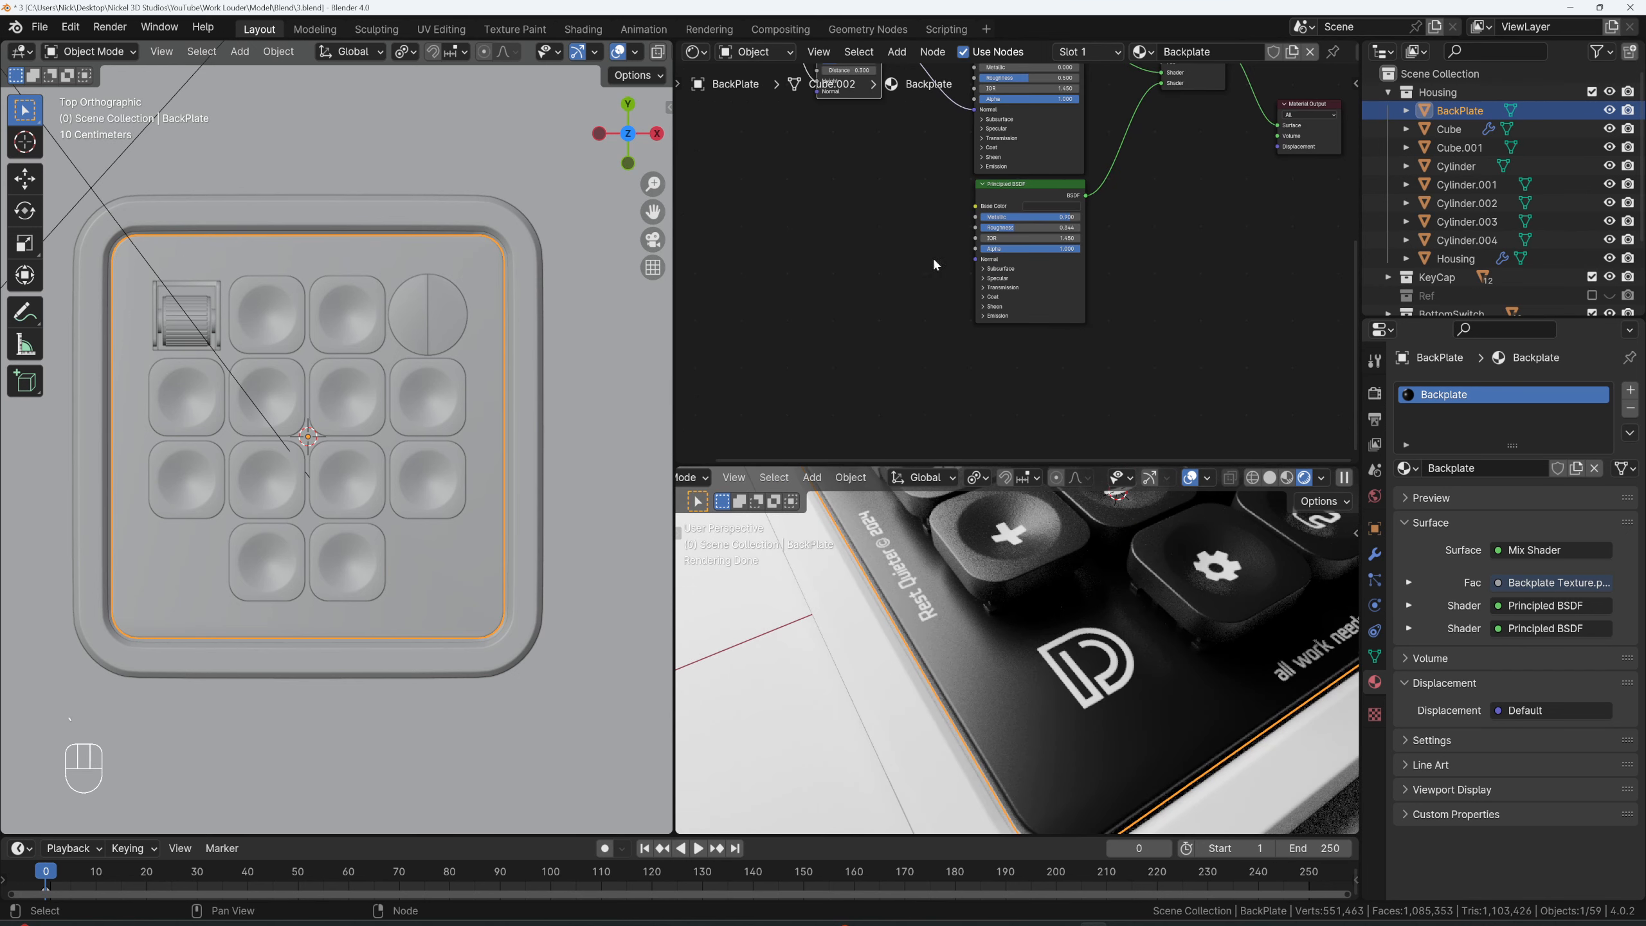
pyautogui.click(1007, 202)
pyautogui.hotkey('ctrl', 't')
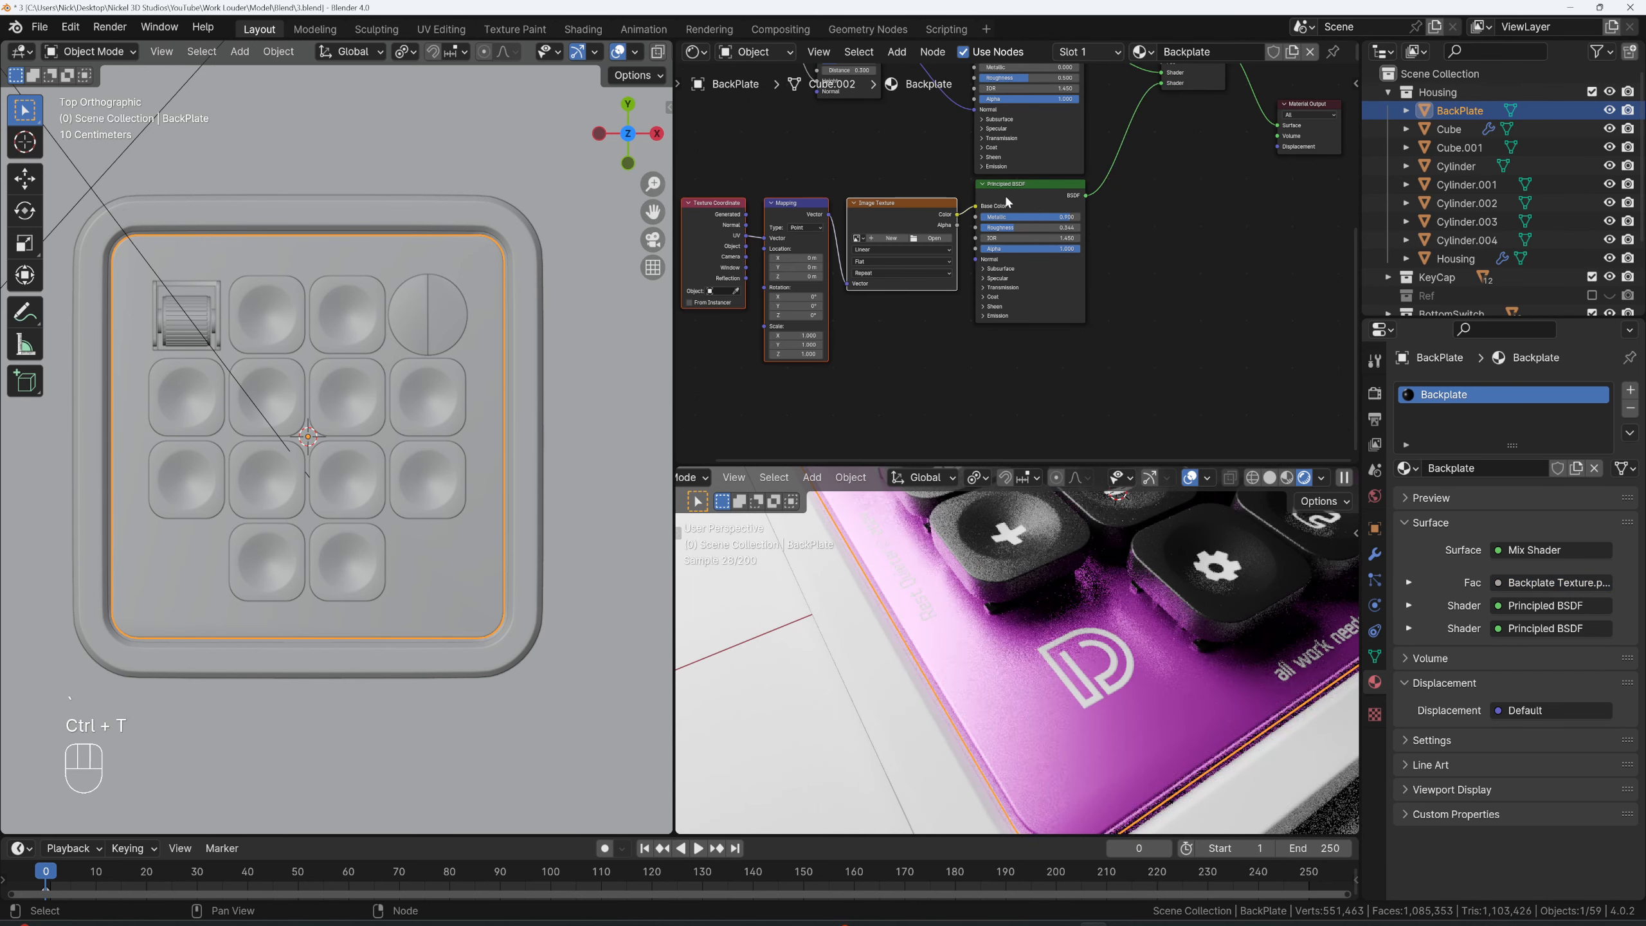
# - Replace the Image Texture with a Noise Texture driven by the Mapping node's Vector, and feed the Mapping from Object coordinates
pyautogui.press('x')
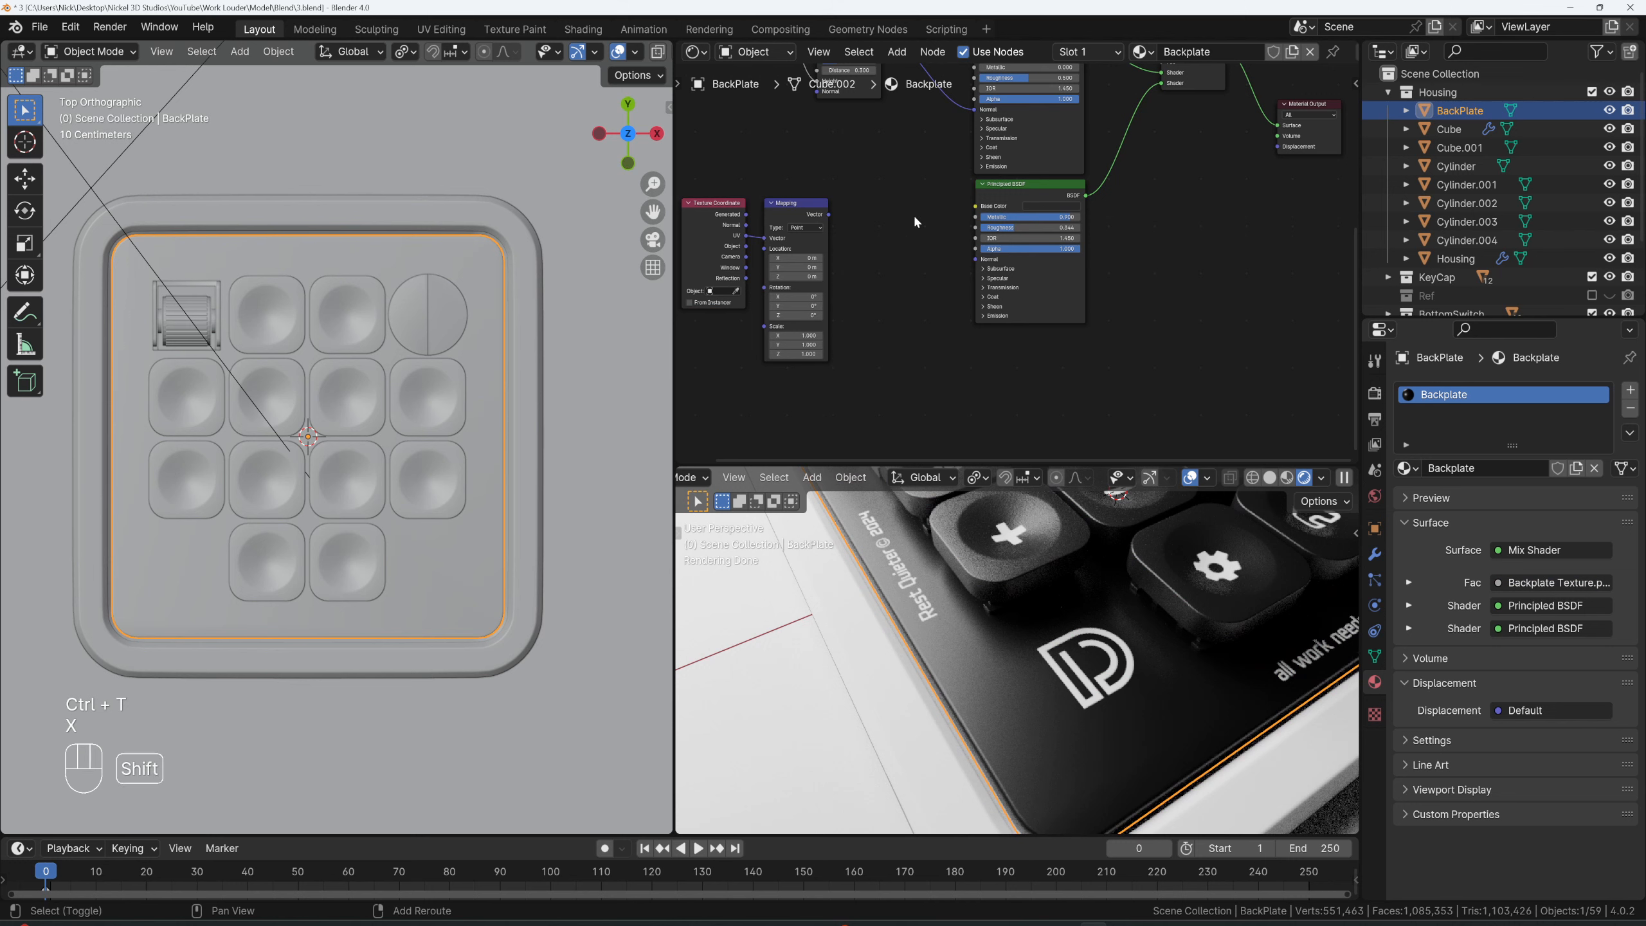
pyautogui.hotkey('shift', 'a')
pyautogui.write('noise')
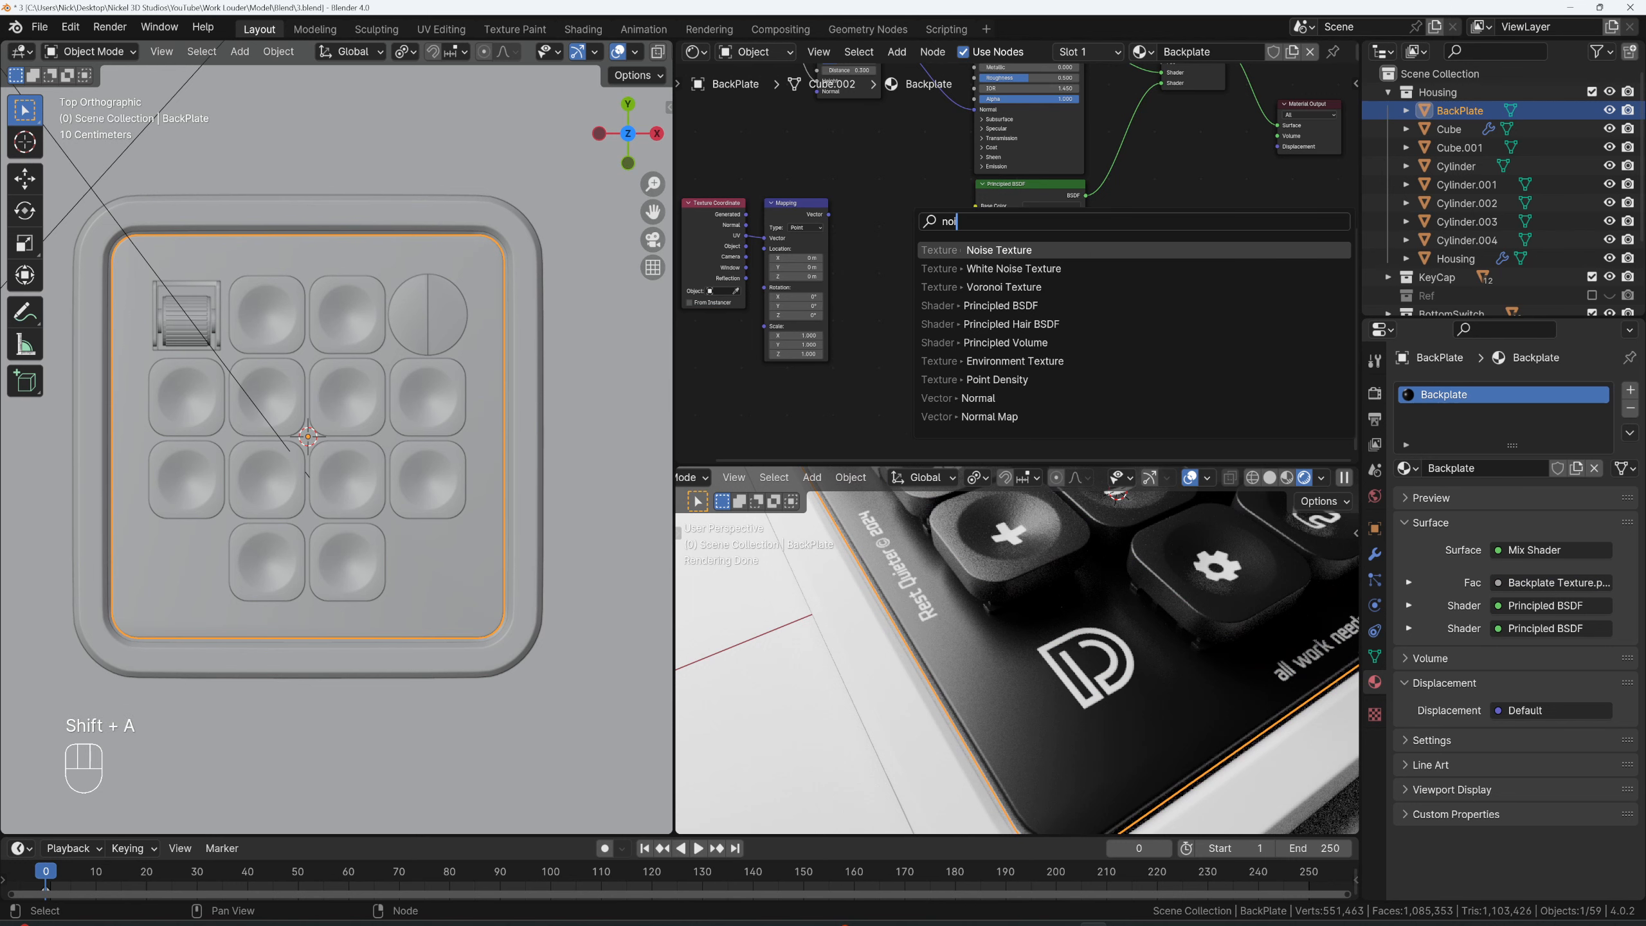
pyautogui.press('Return')
pyautogui.click(863, 202)
pyautogui.moveTo(829, 215); pyautogui.dragTo(865, 262)
pyautogui.moveTo(765, 239); pyautogui.dragTo(746, 246)
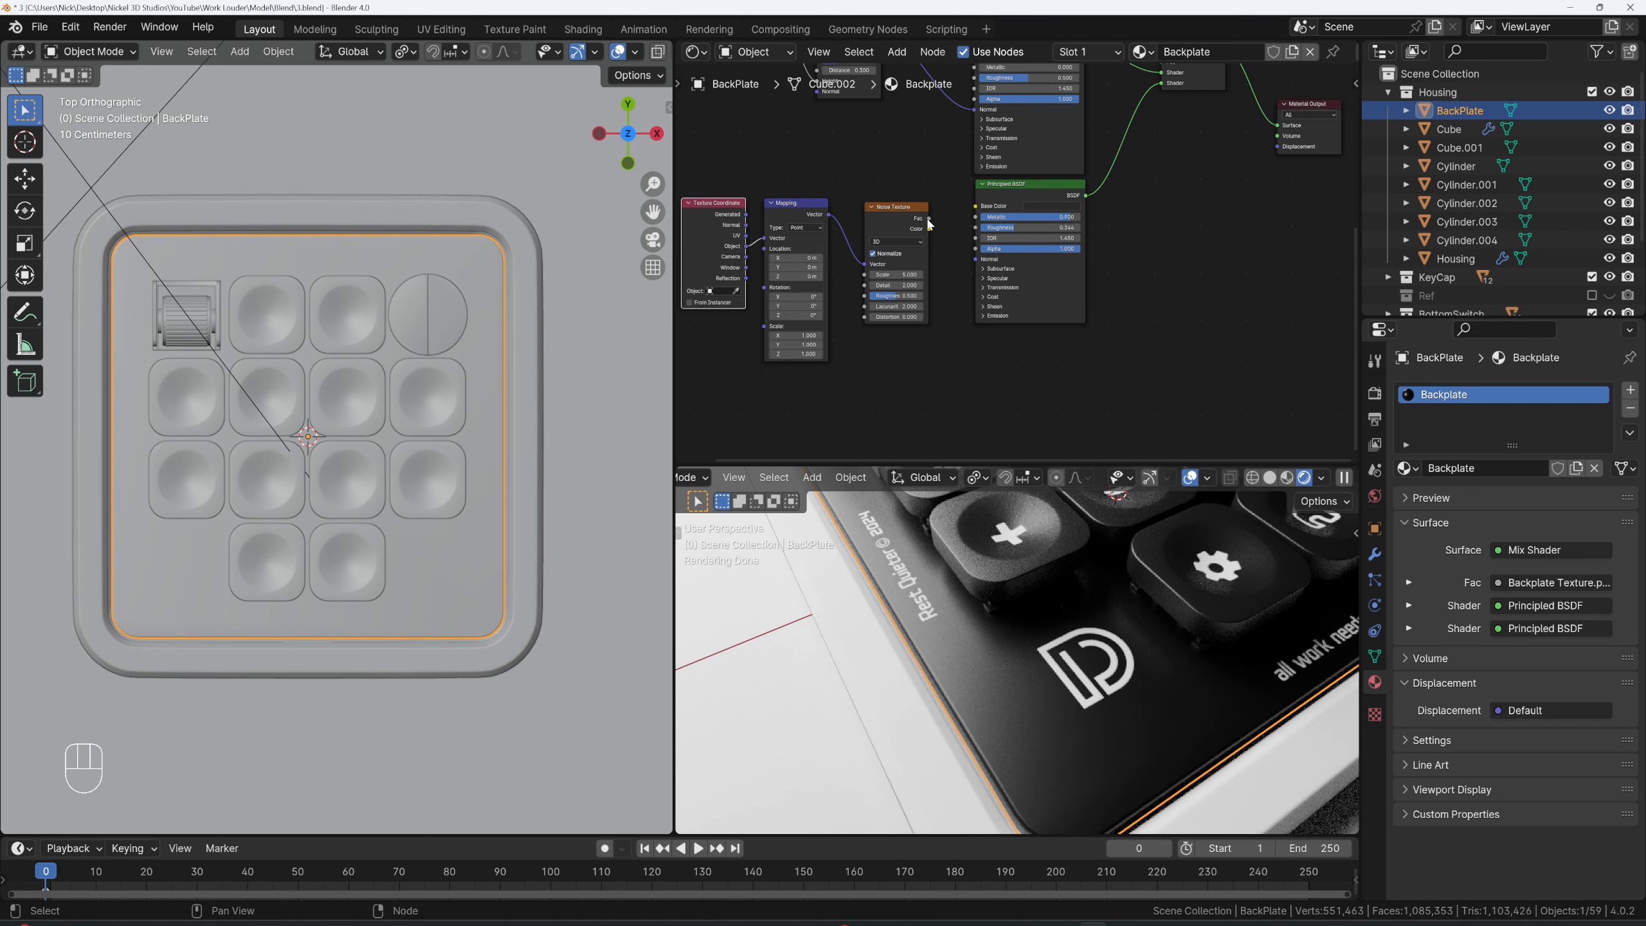
# - Add a Bump node using the noise Fac as Height, feeding the dark Principled BSDF's Normal, with Strength 0.05
pyautogui.scroll(-3, 784, 187)
pyautogui.moveTo(776, 192); pyautogui.dragTo(938, 315)
pyautogui.moveTo(942, 221); pyautogui.dragTo(983, 263)
pyautogui.click(953, 301)
pyautogui.click(941, 279)
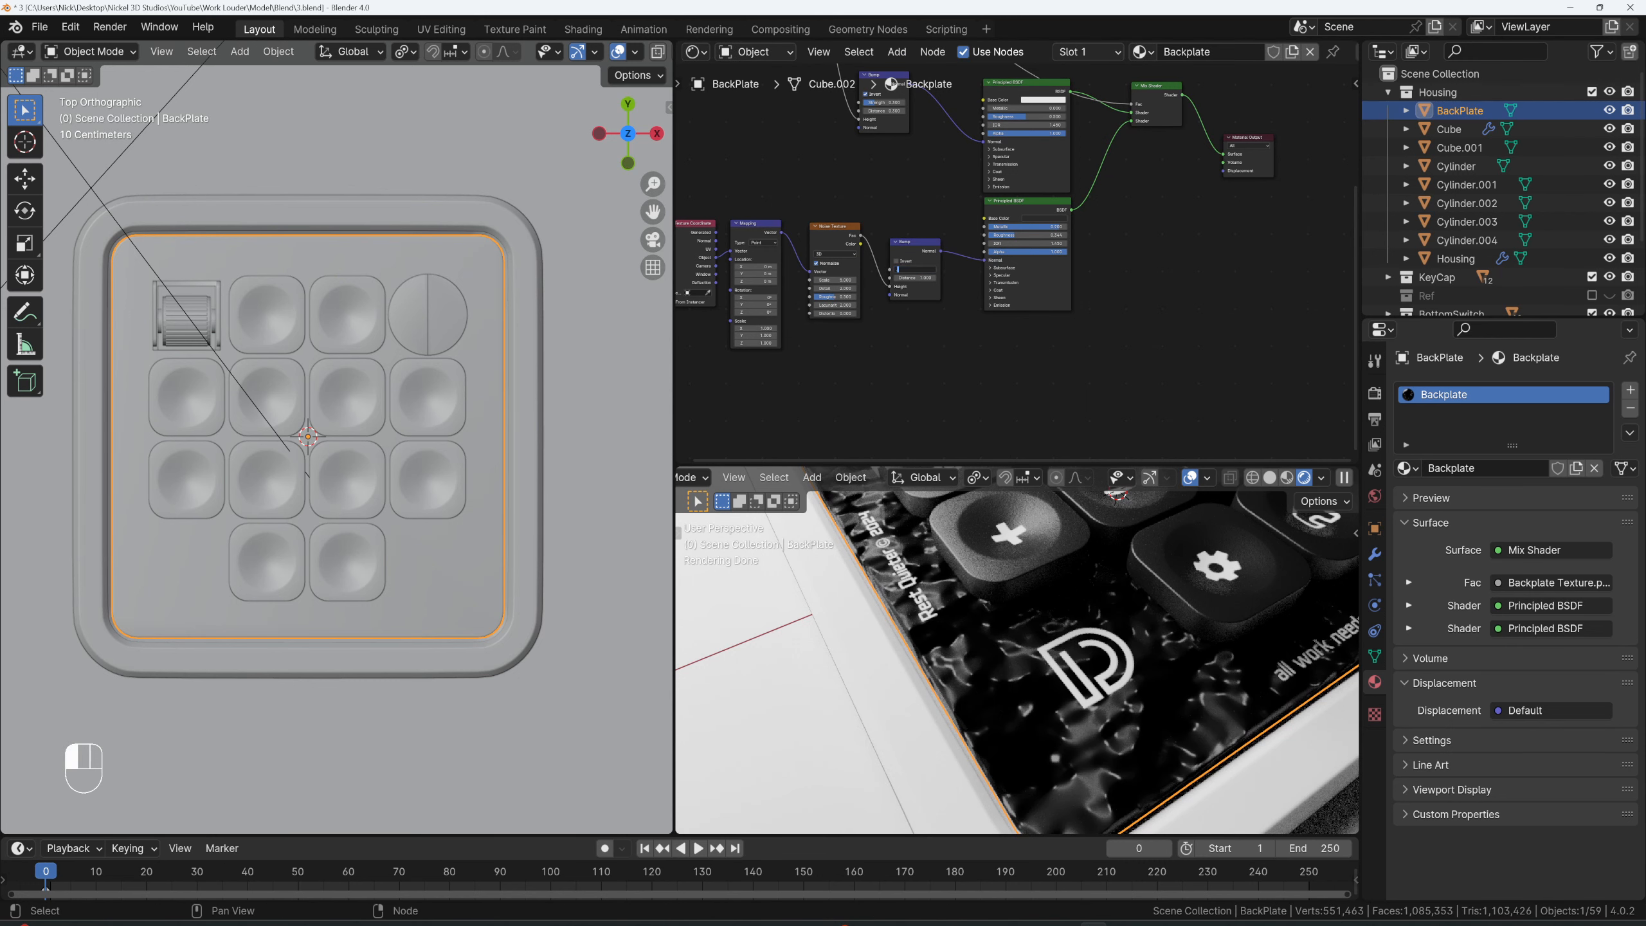
pyautogui.write('.05')
pyautogui.press('Return')
# - Try much higher and negative Noise Texture scales on the backplate, and settle on a Scale of 3
pyautogui.scroll(4, 816, 307)
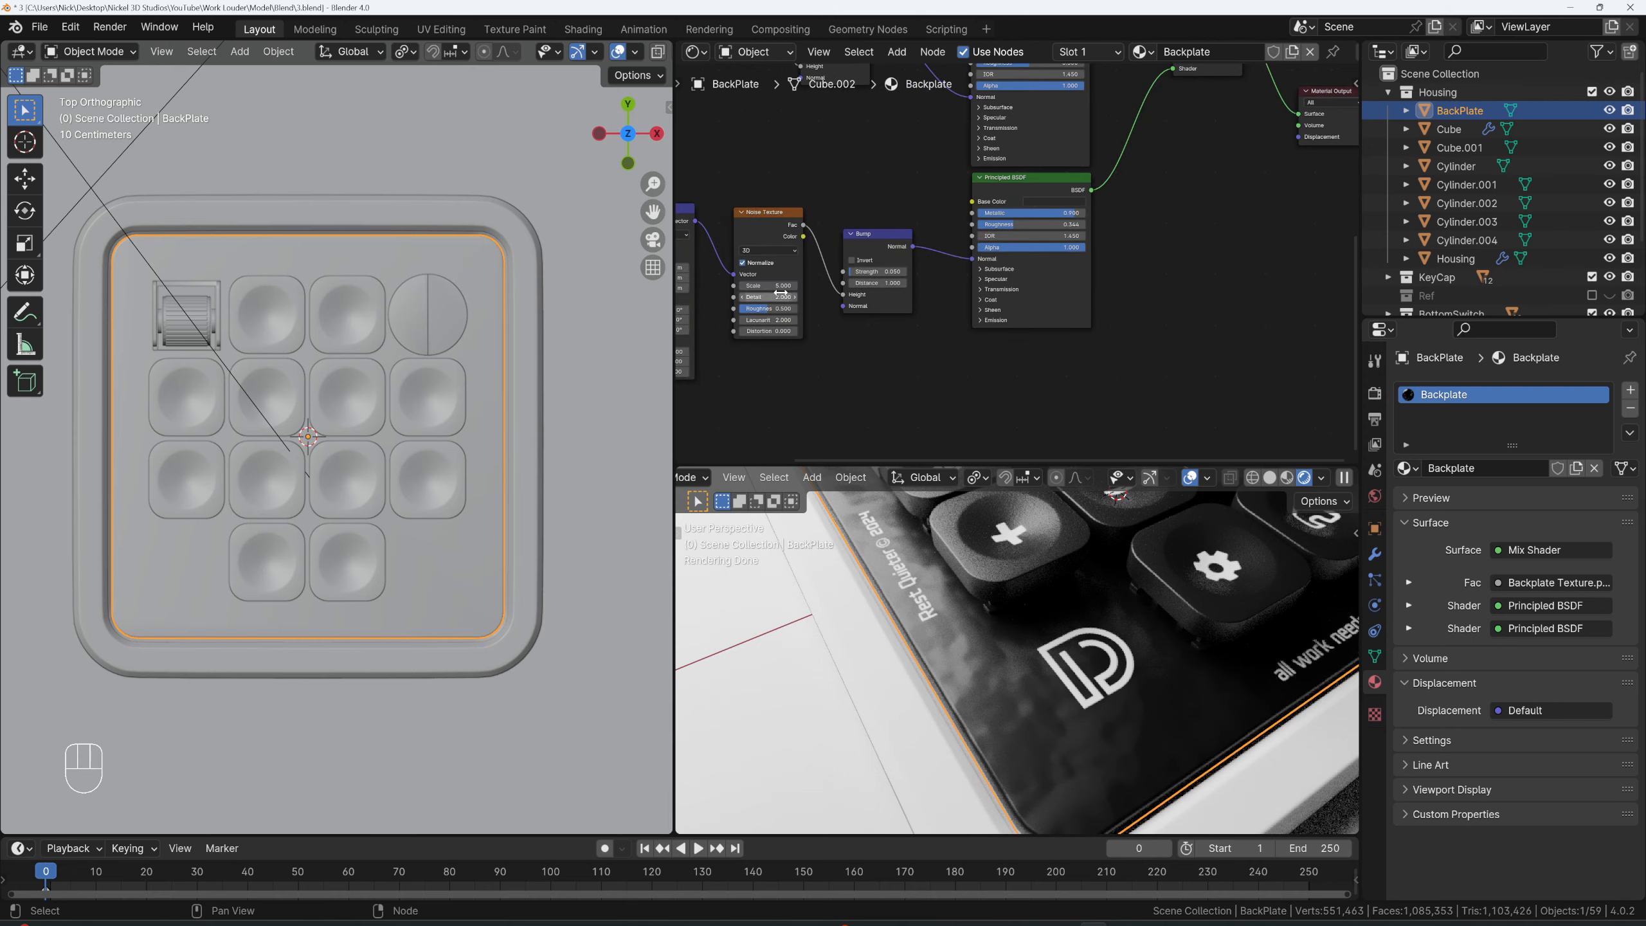
pyautogui.moveTo(780, 287); pyautogui.dragTo(973, 286)
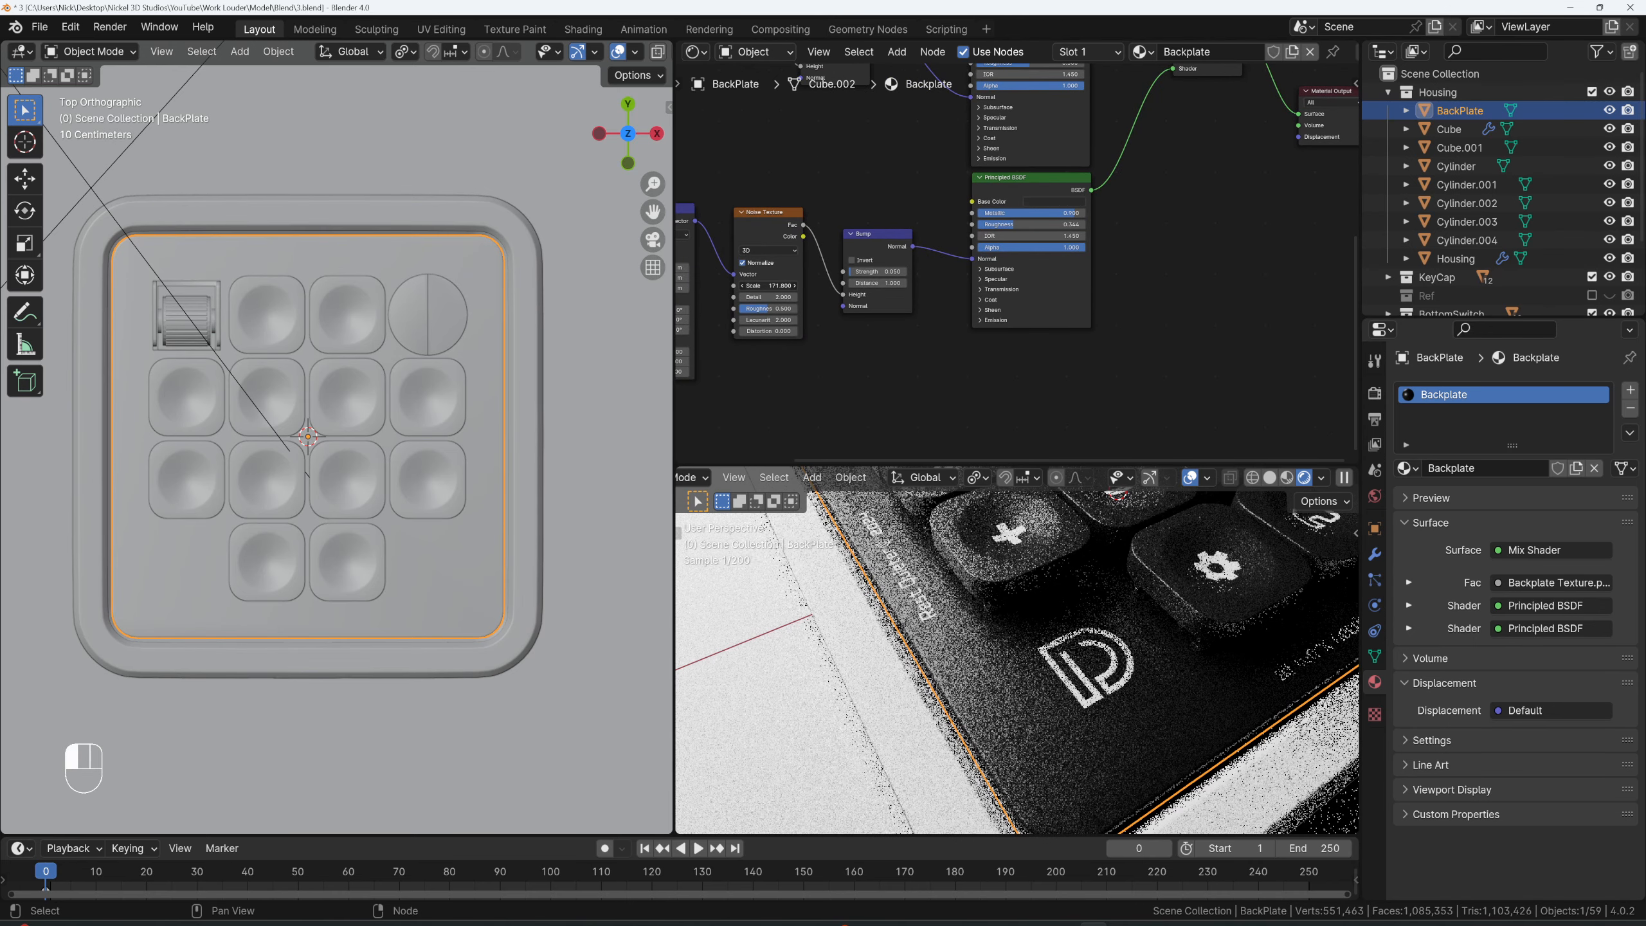
pyautogui.moveTo(819, 315); pyautogui.dragTo(859, 312, button='middle')
pyautogui.scroll(3, 859, 311)
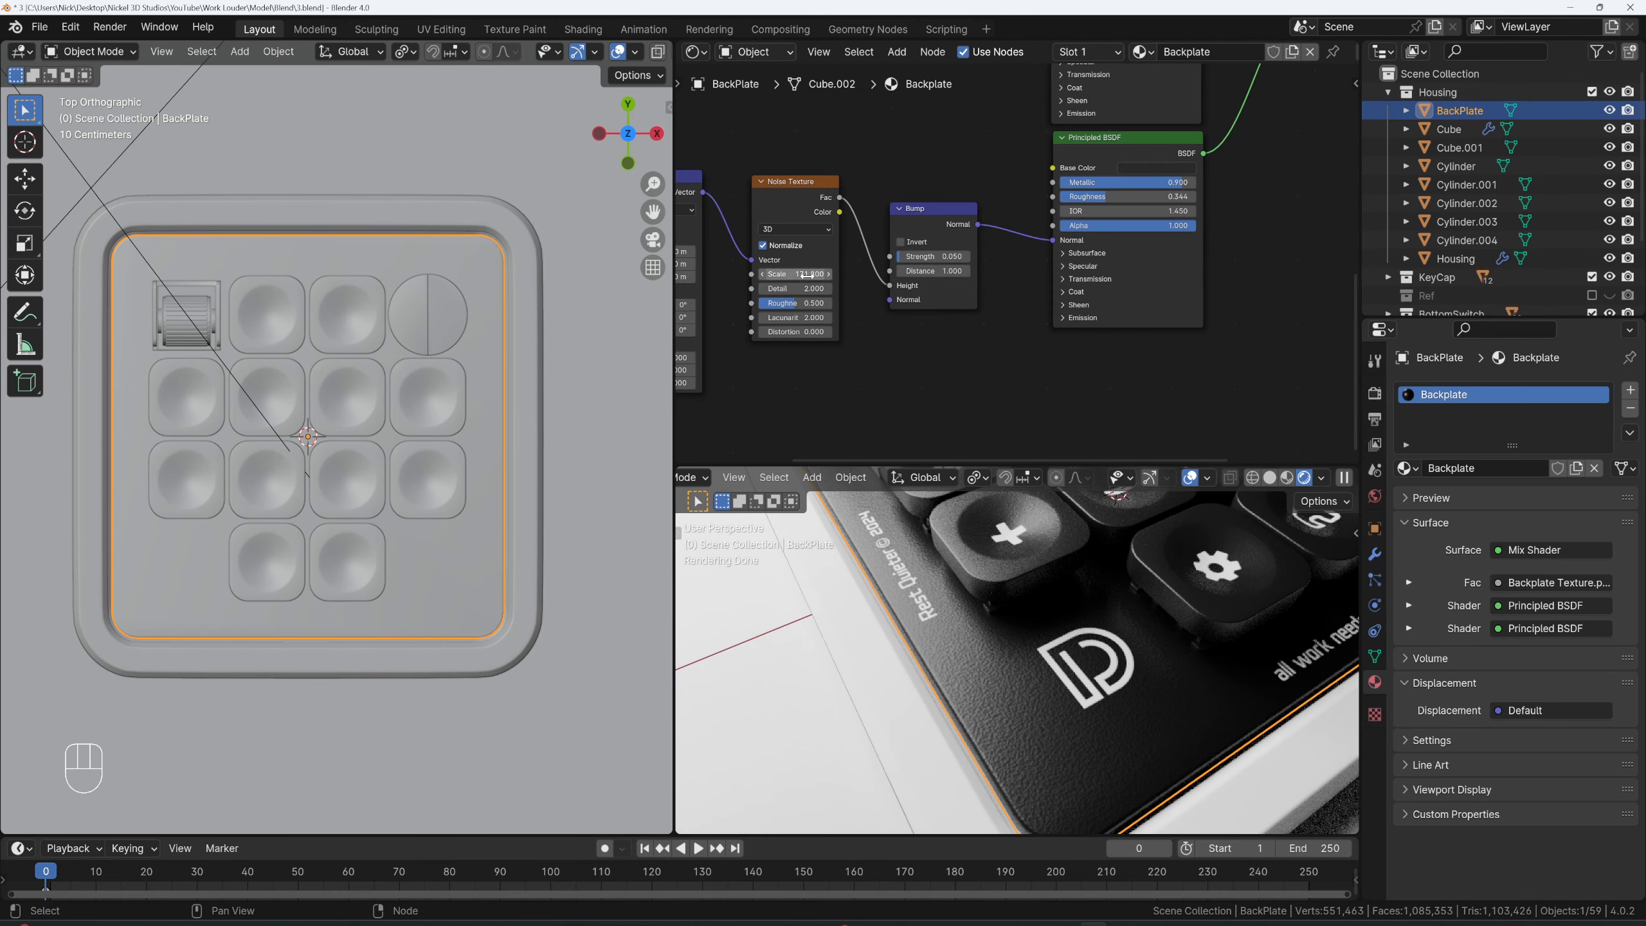
pyautogui.moveTo(810, 275); pyautogui.dragTo(583, 275)
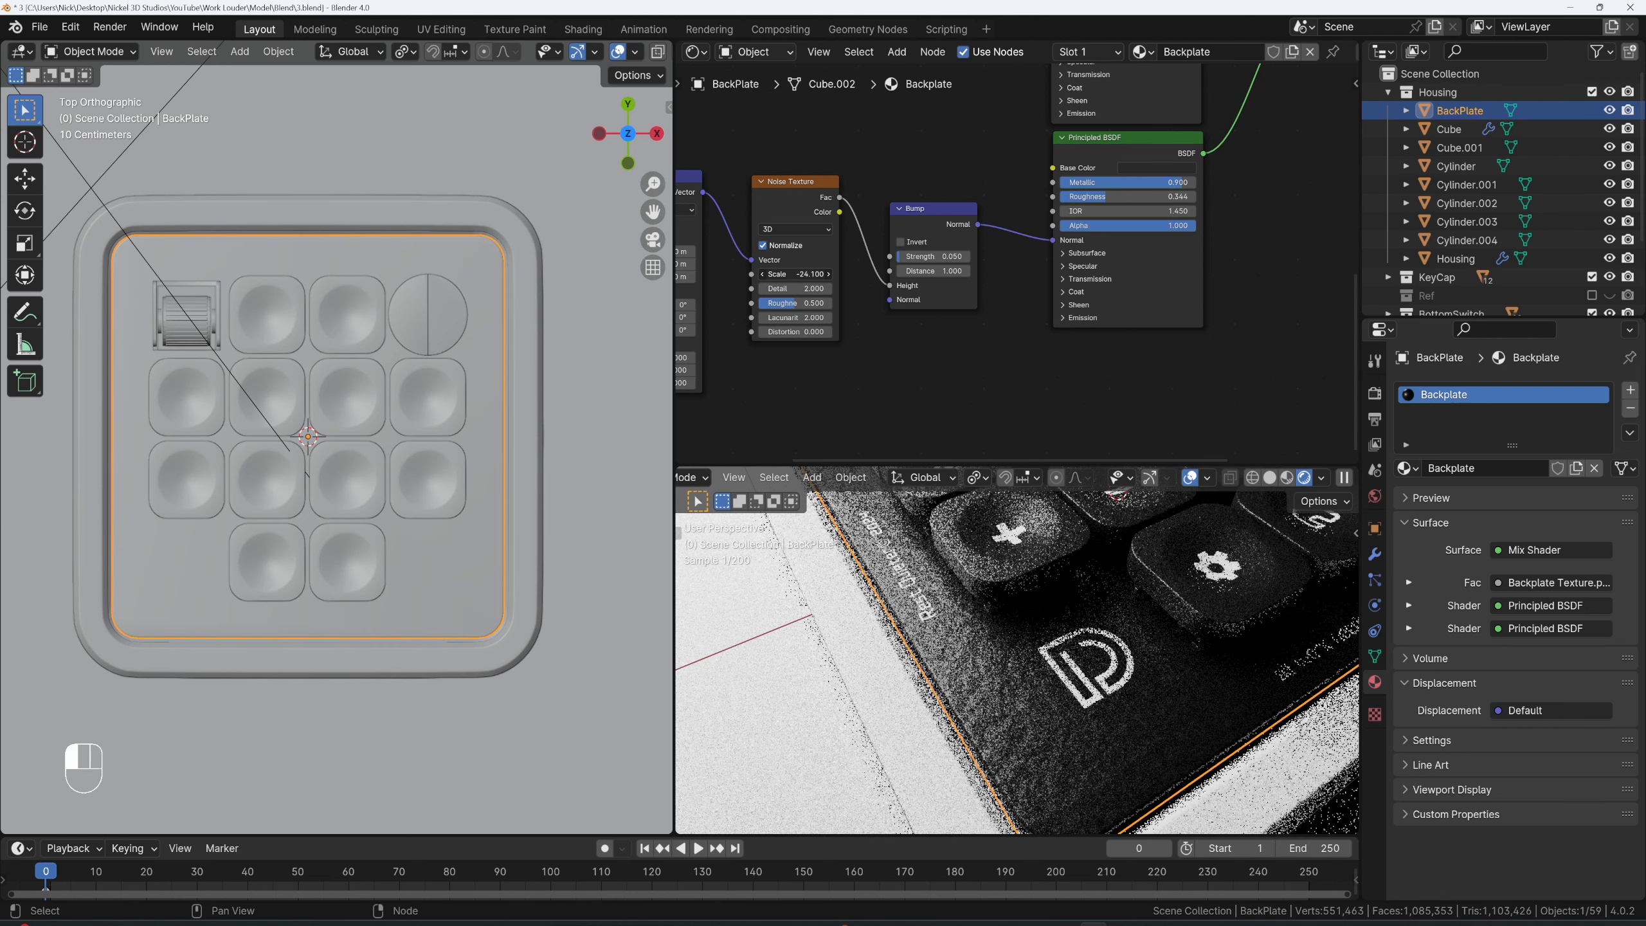
pyautogui.click(821, 274)
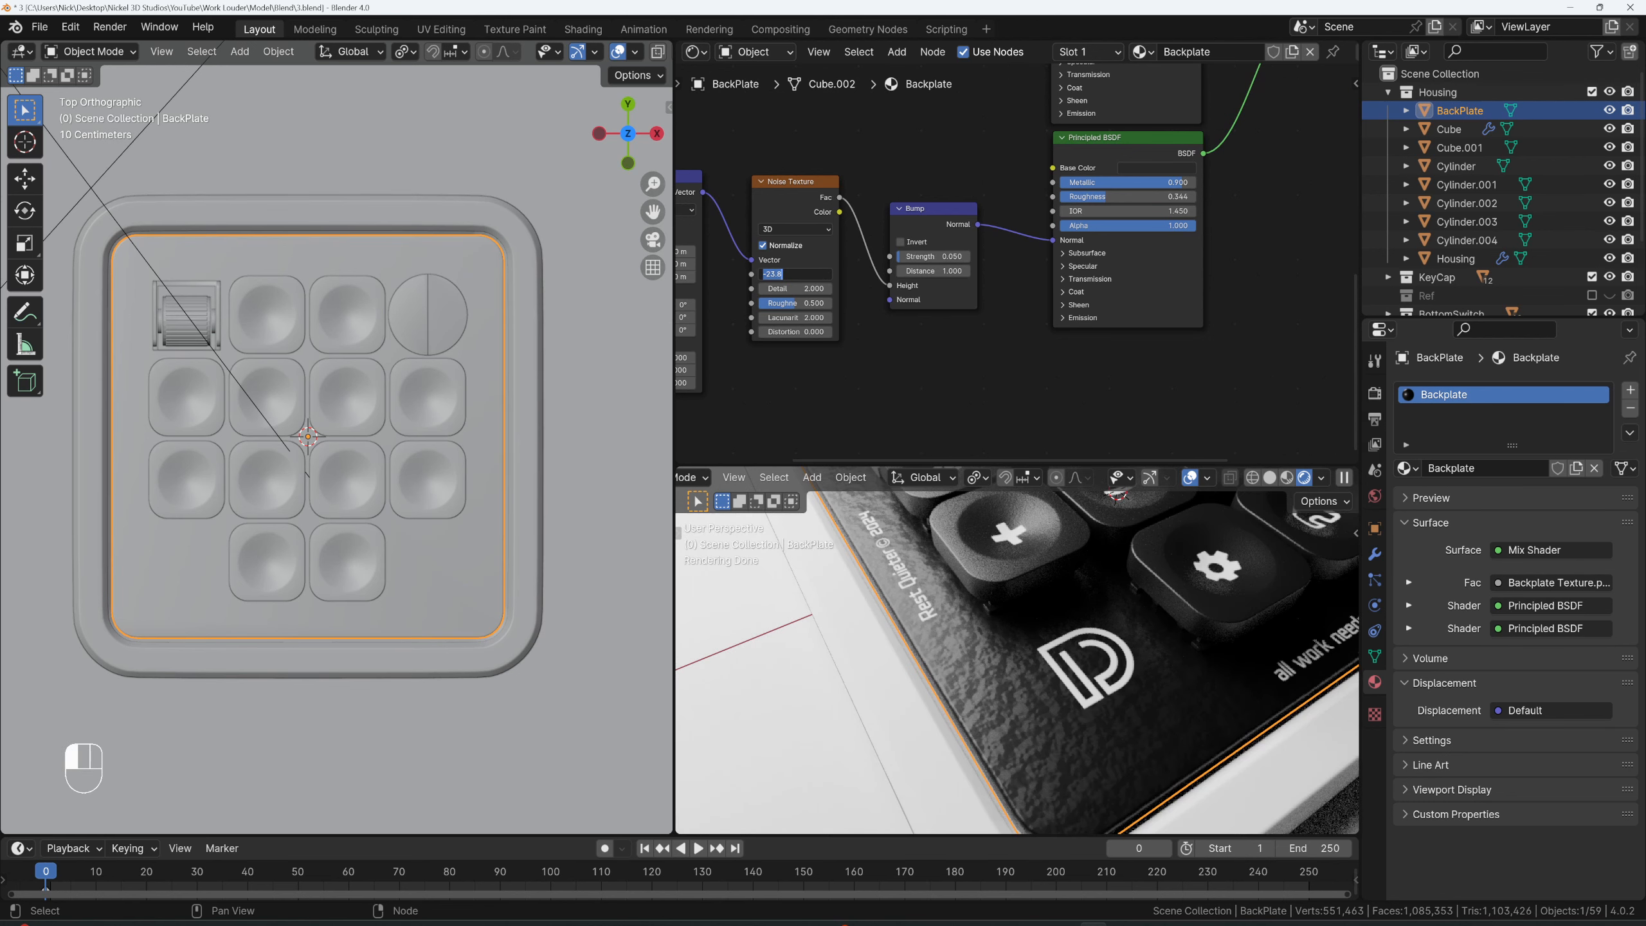
pyautogui.press('Return')
# - Set the noise Bump node's Distance to 0.1 and raise its Strength to 0.096, checking the backplate's reflections
pyautogui.scroll(-3, 1031, 558)
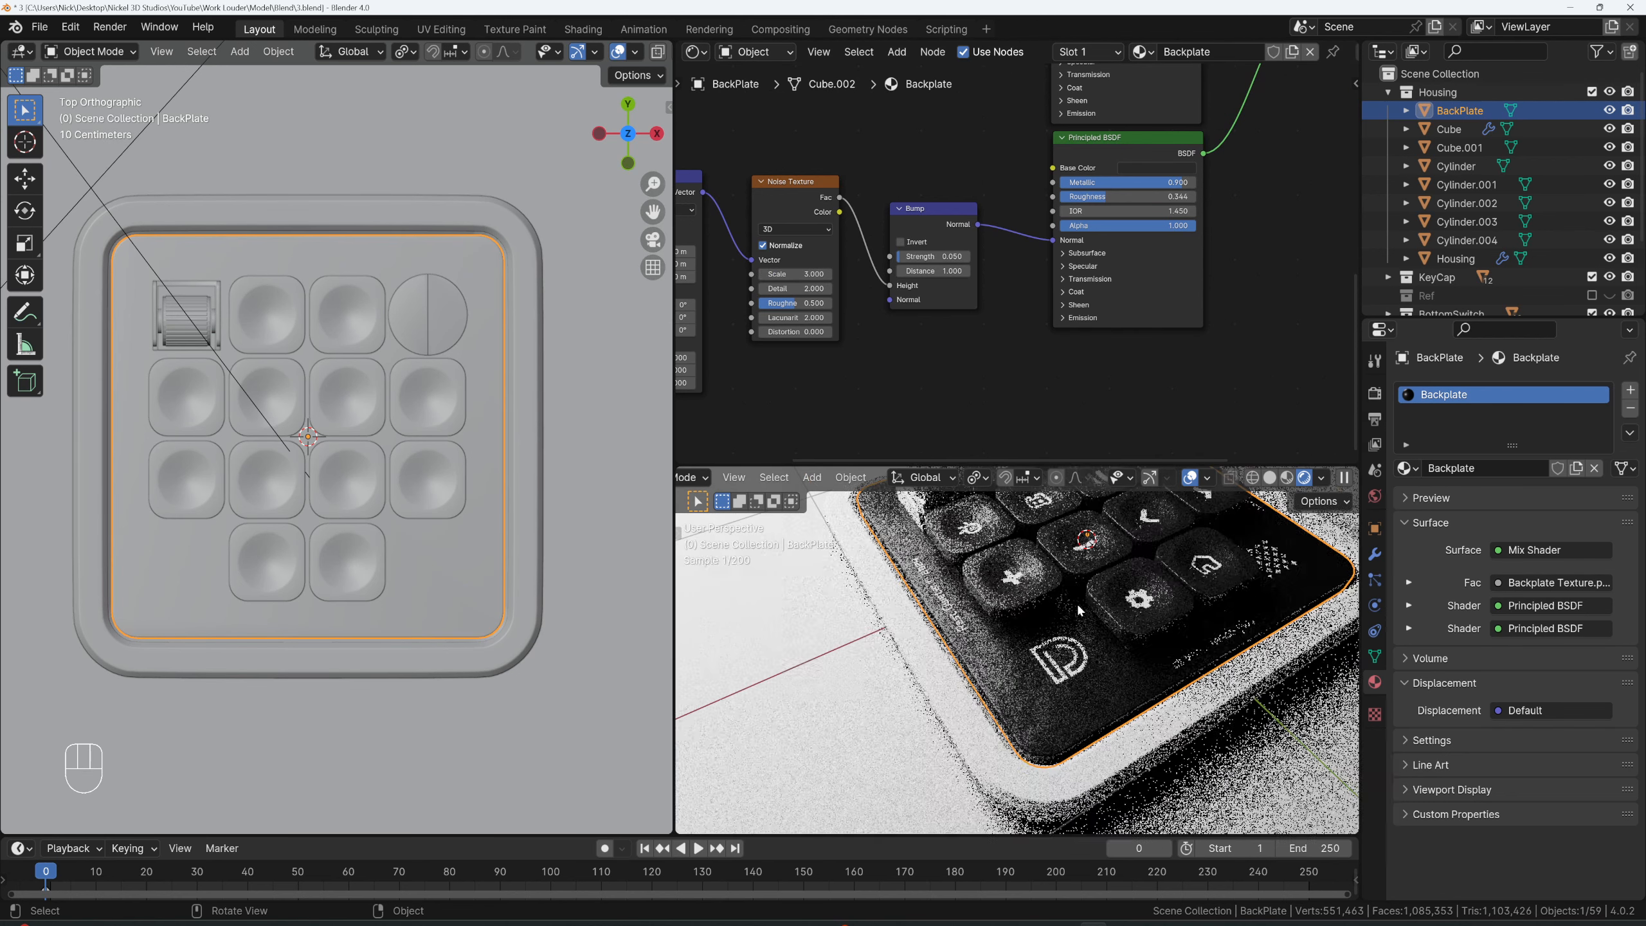
pyautogui.scroll(2, 975, 293)
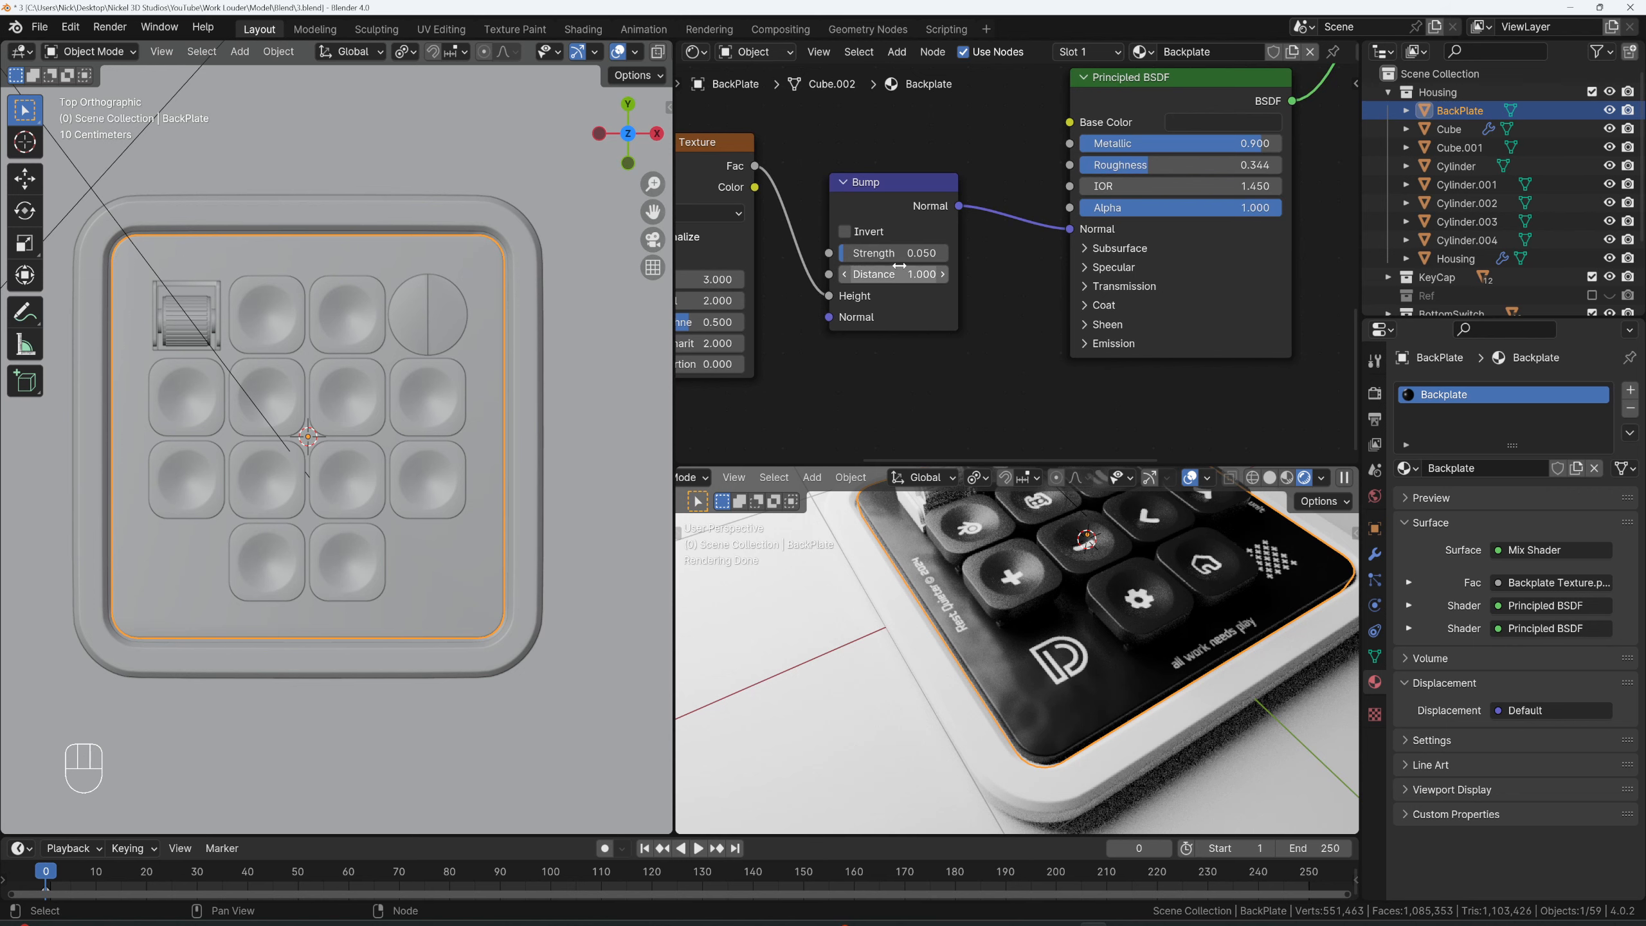
pyautogui.click(900, 265)
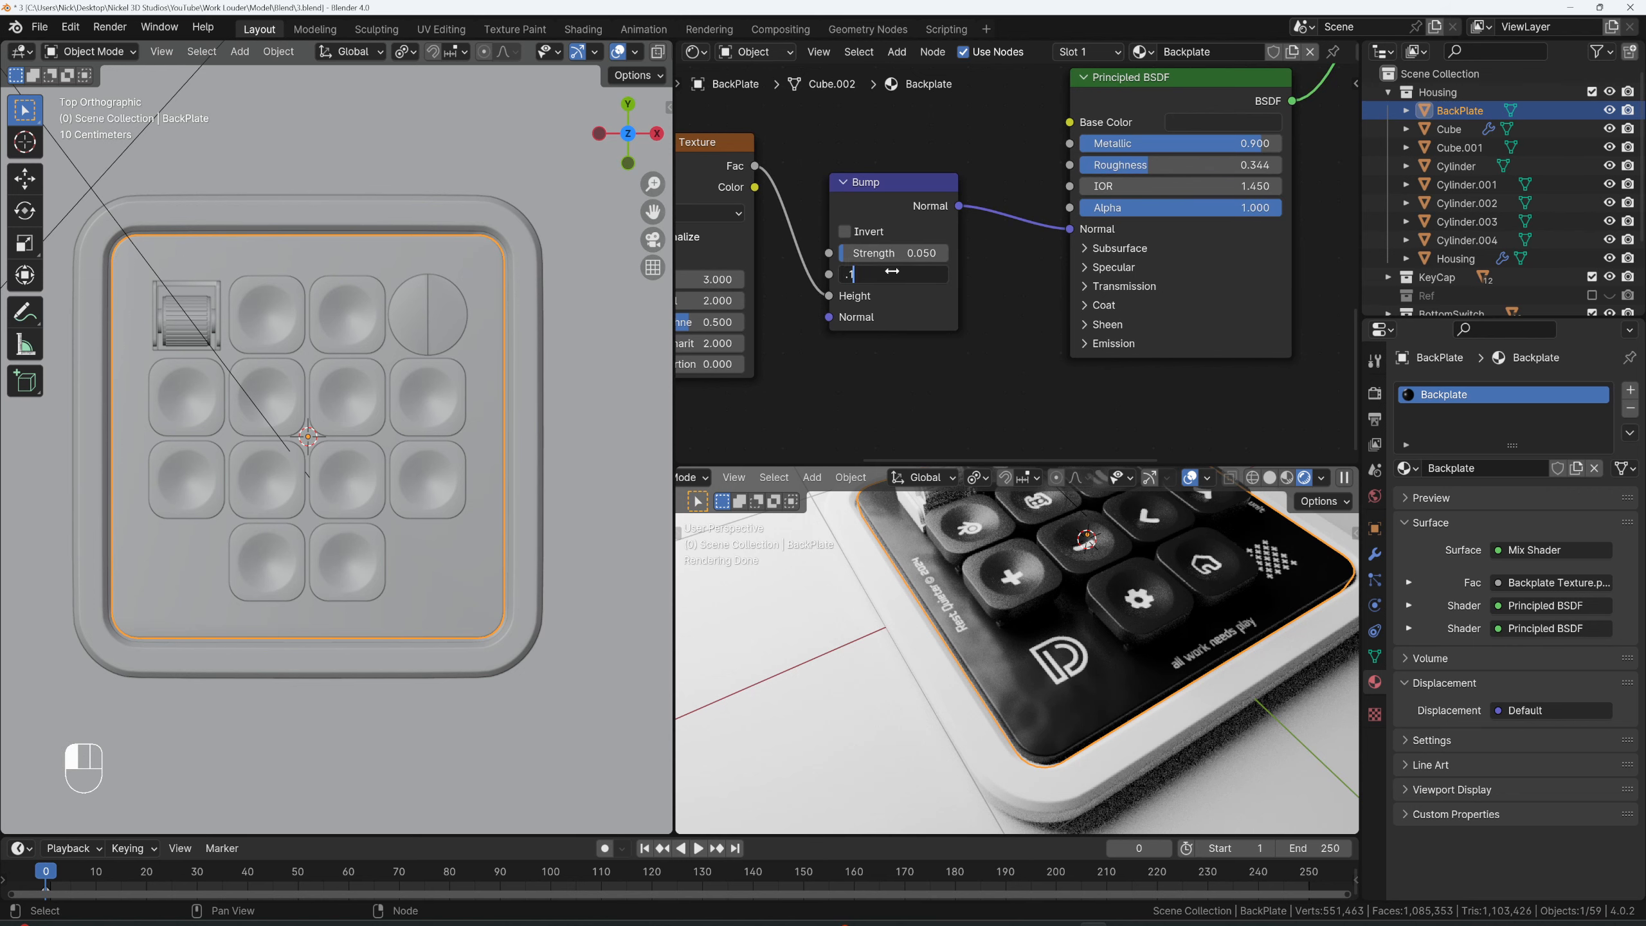
pyautogui.press('Return')
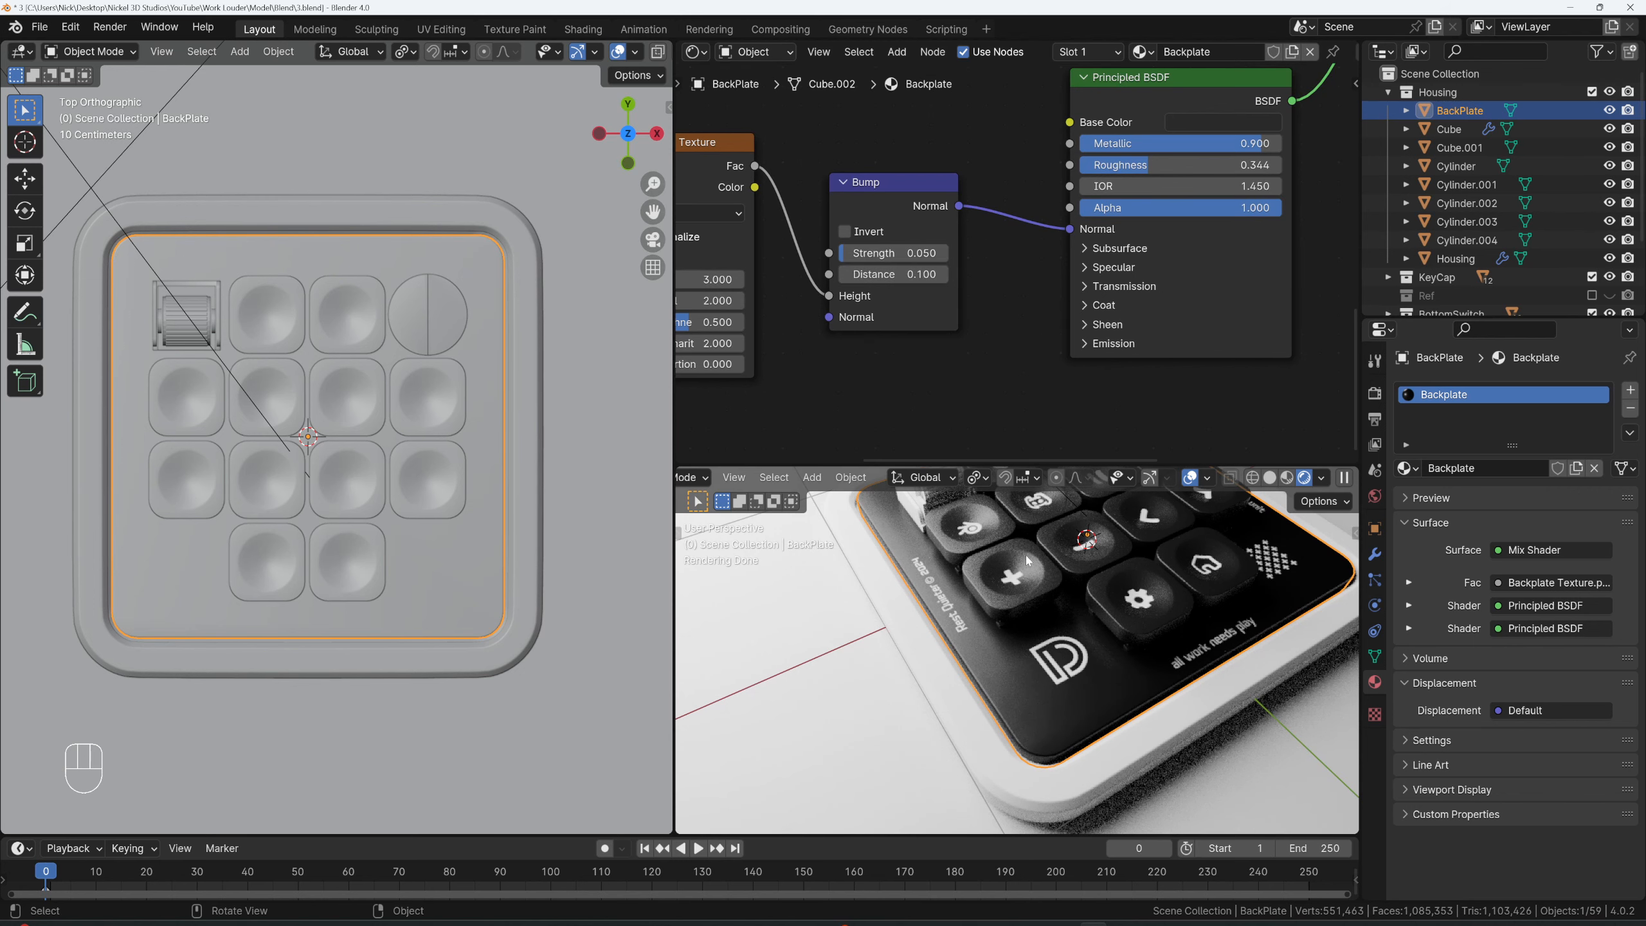
pyautogui.moveTo(1091, 669); pyautogui.dragTo(1046, 662, button='middle')
pyautogui.scroll(1, 1057, 702)
pyautogui.keyDown('shift'); pyautogui.moveTo(895, 252); pyautogui.dragTo(863, 252); pyautogui.keyUp('shift')
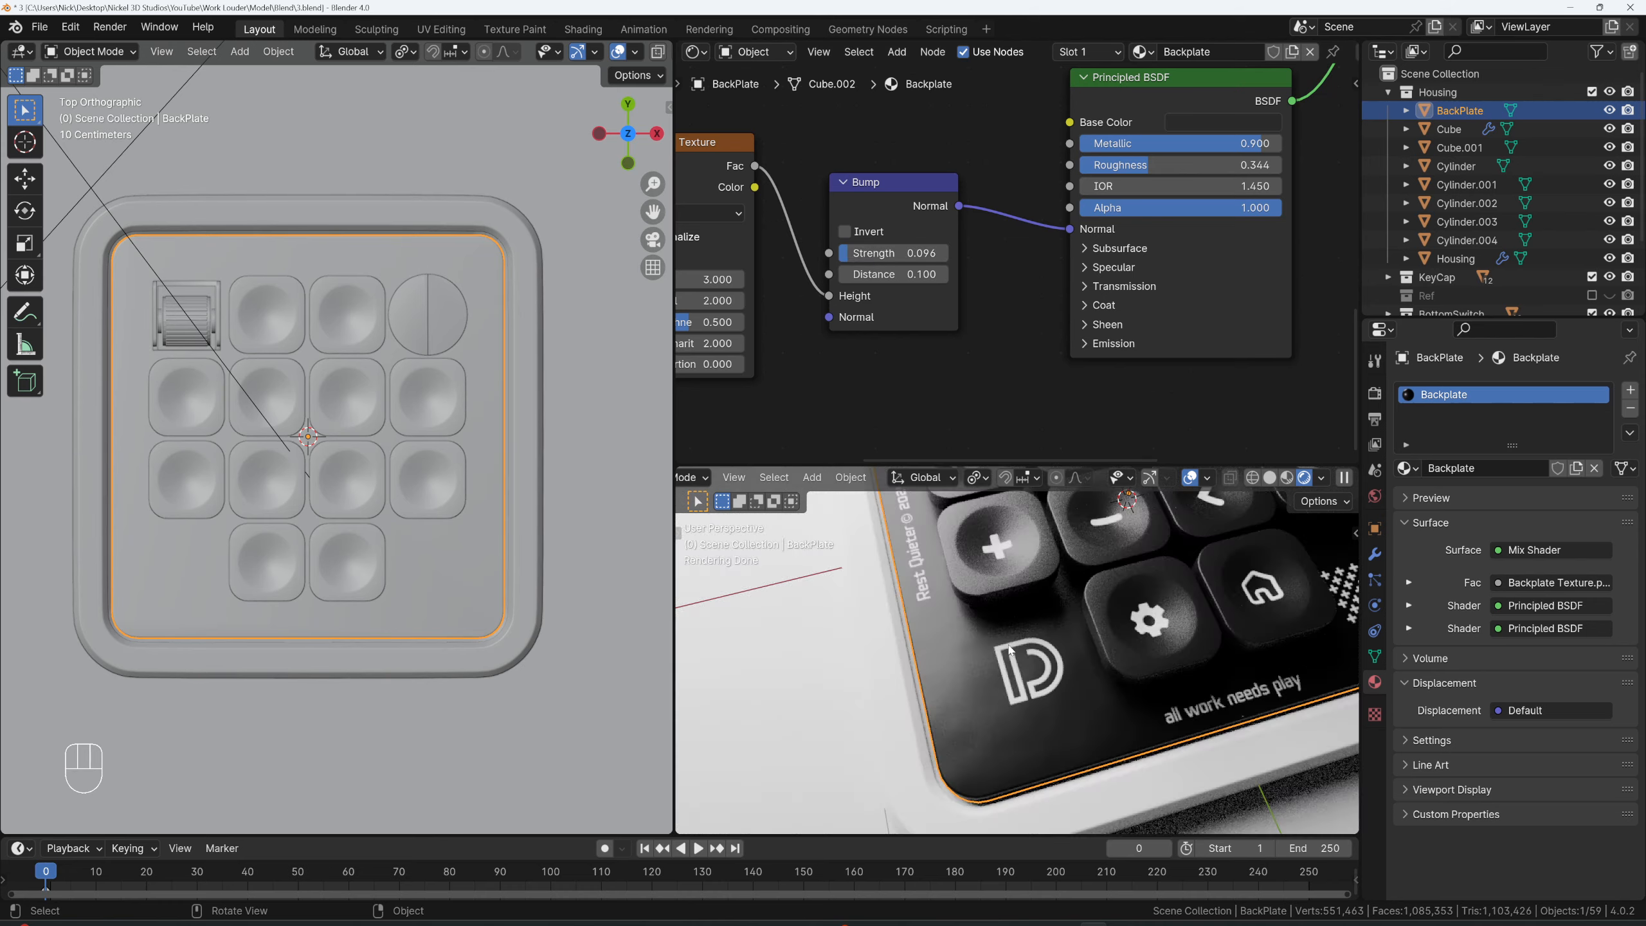
# - Lower the noise Bump's Strength to 0.061, compare the backplate from above and at an angle, and keep the backplate selected
pyautogui.scroll(-5, 1036, 622)
pyautogui.press('`')
pyautogui.keyDown('shift'); pyautogui.moveTo(1035, 610); pyautogui.dragTo(1015, 728, button='middle'); pyautogui.keyUp('shift')
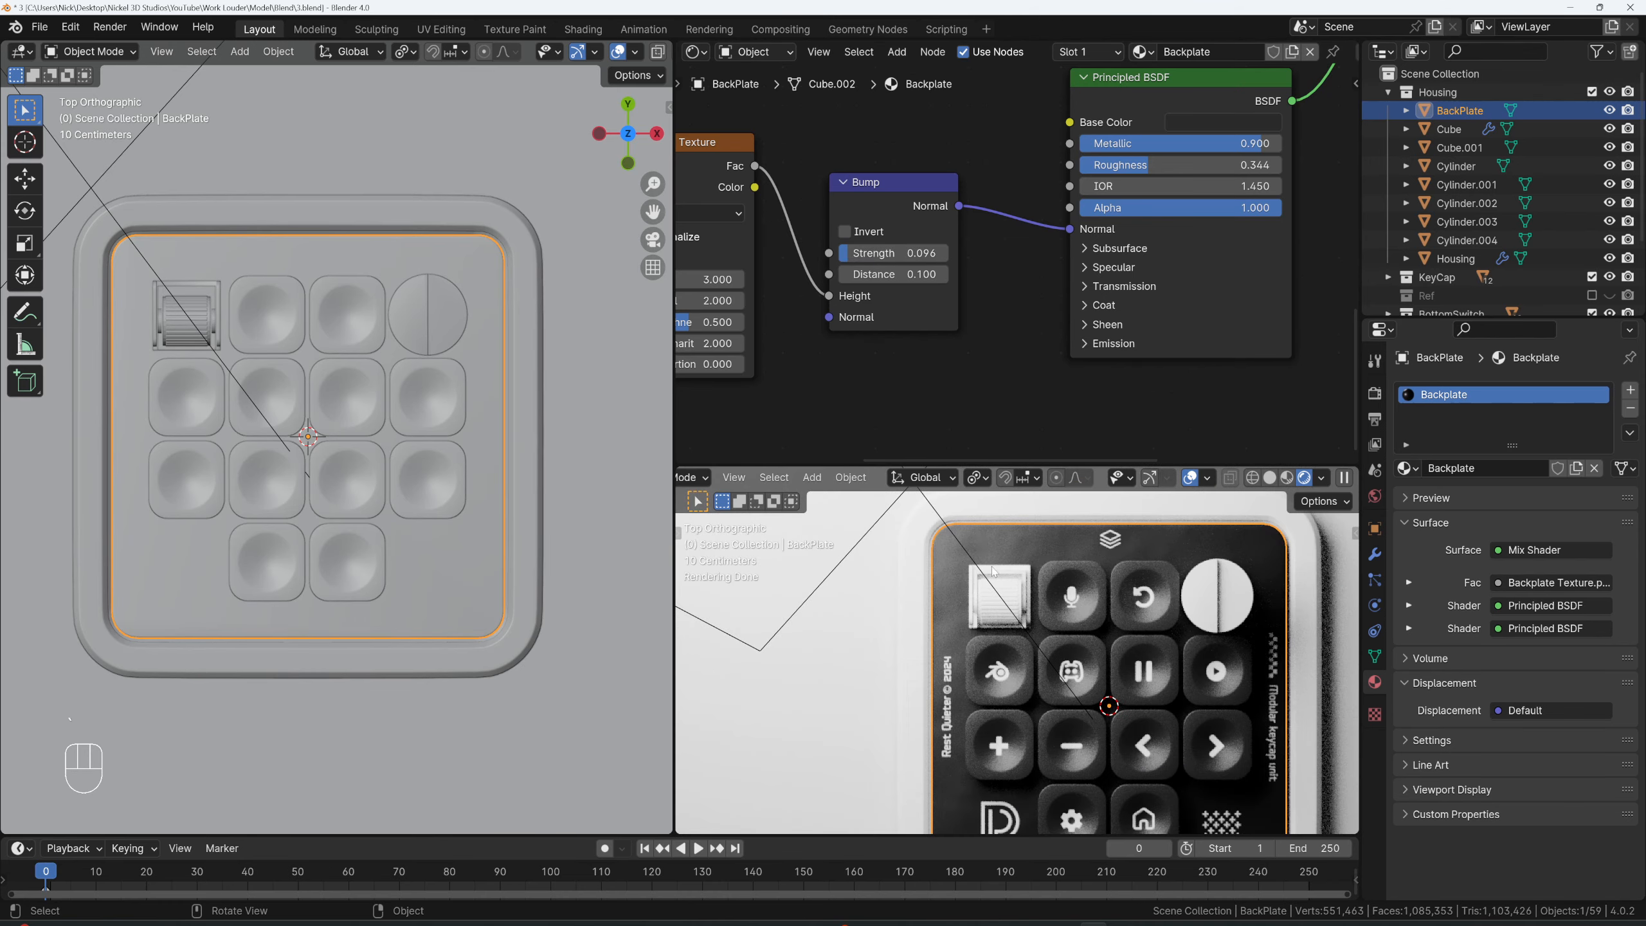
pyautogui.keyDown('shift'); pyautogui.moveTo(1137, 557); pyautogui.dragTo(1046, 540, button='middle'); pyautogui.keyUp('shift')
pyautogui.keyDown('shift'); pyautogui.moveTo(888, 253); pyautogui.dragTo(851, 253); pyautogui.keyUp('shift')
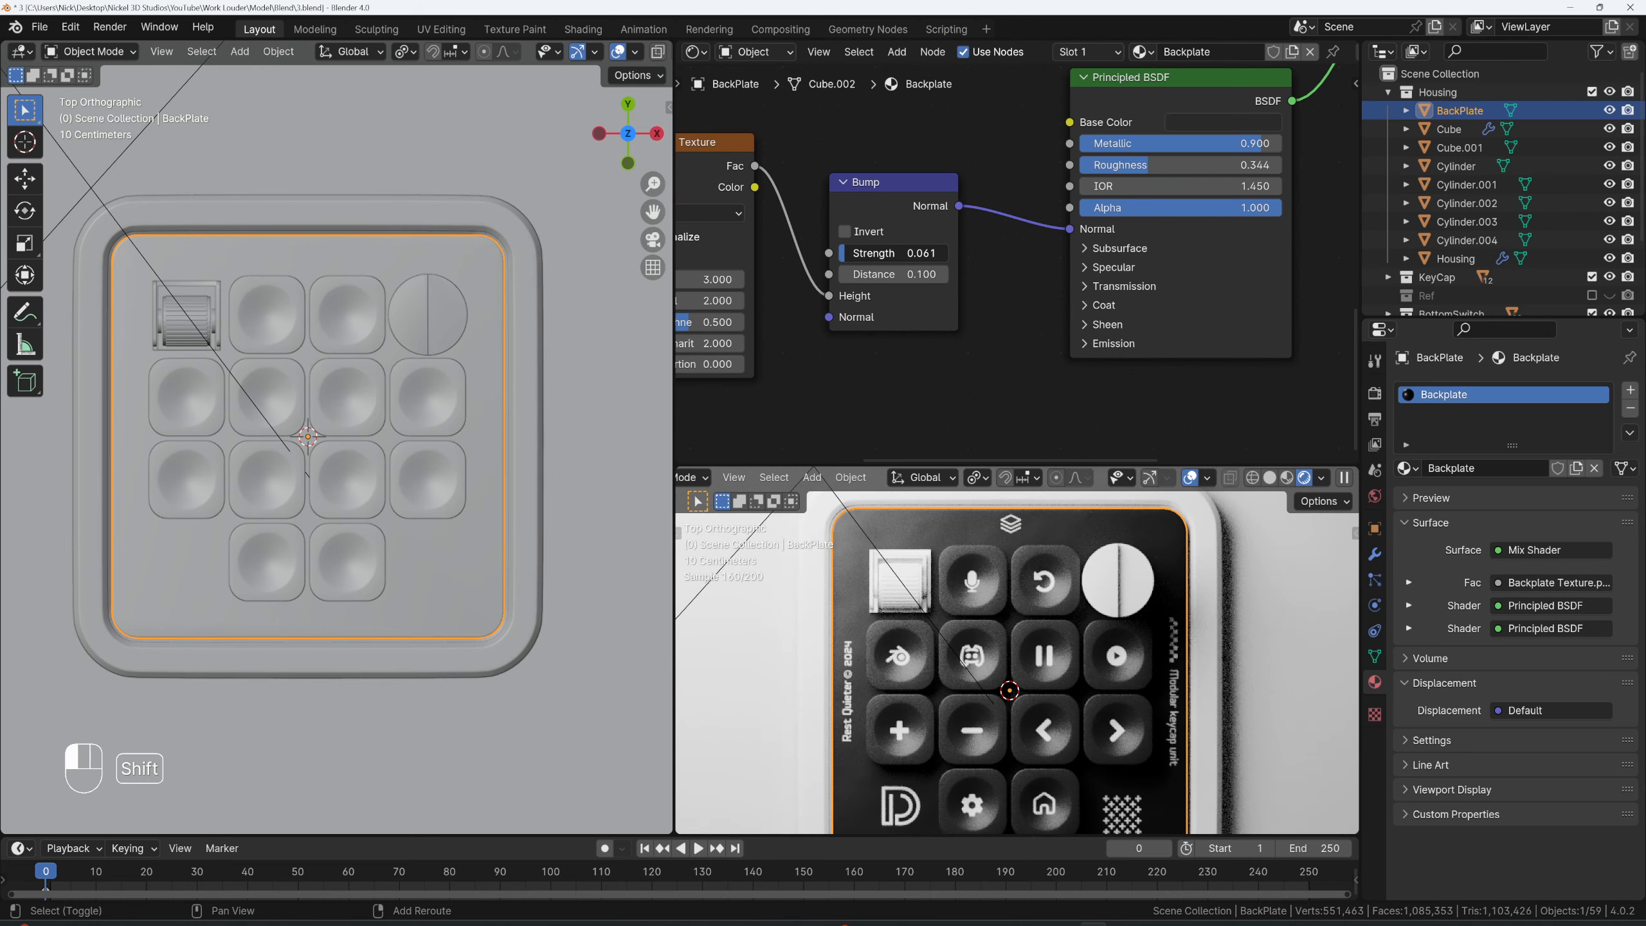
pyautogui.scroll(-2, 1101, 648)
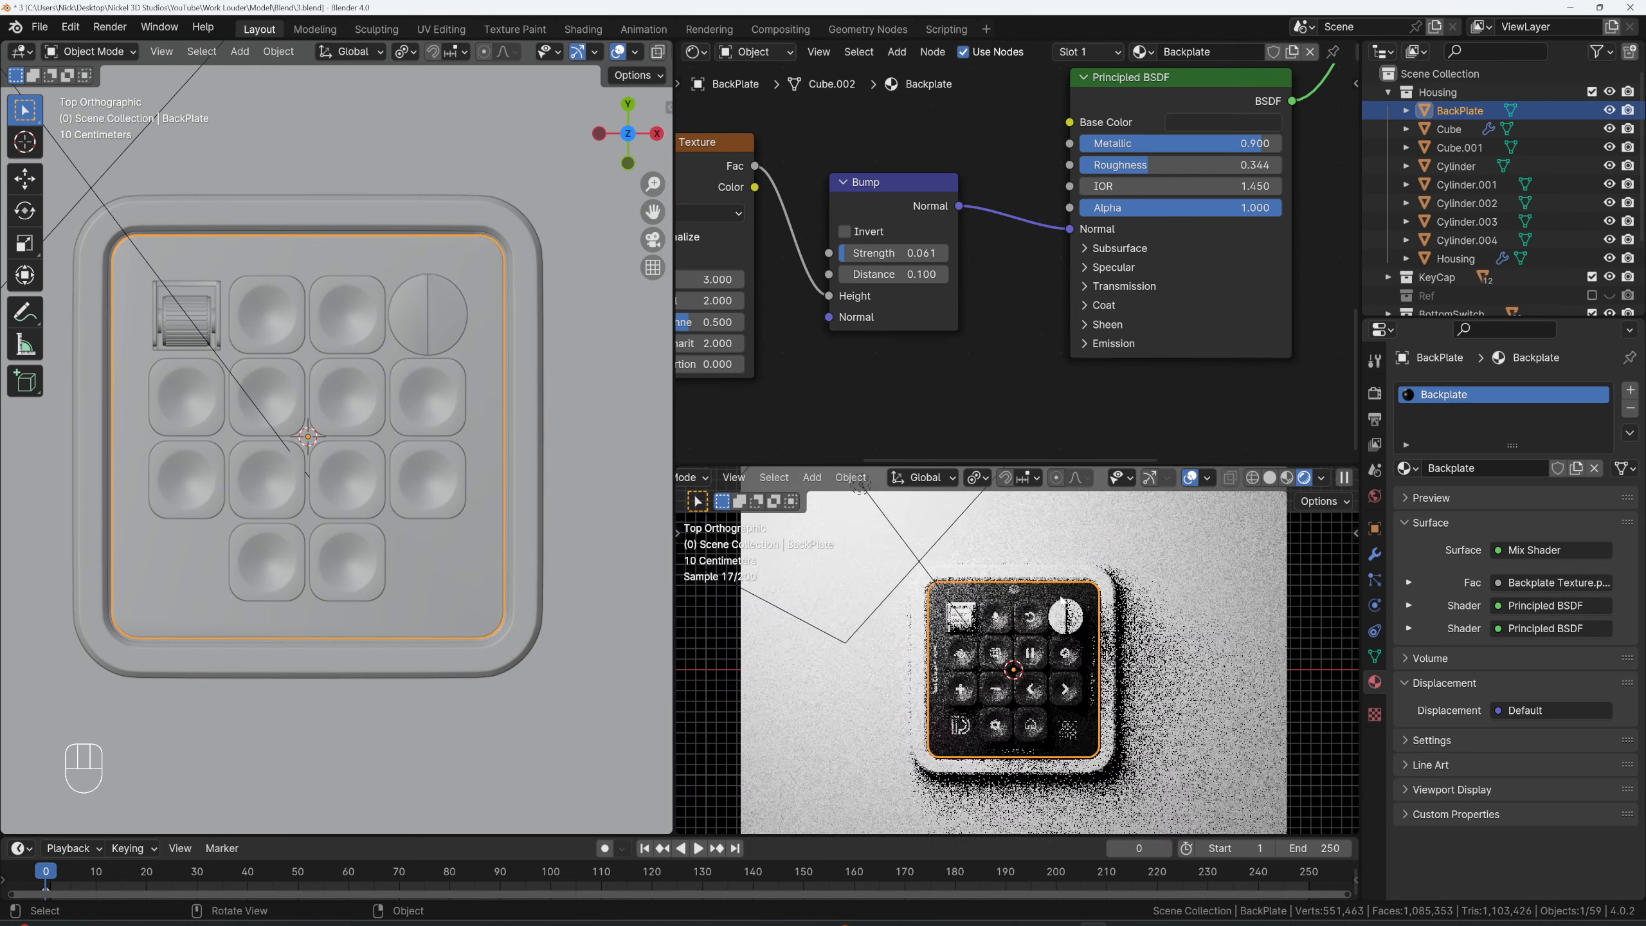
pyautogui.click(1065, 607)
pyautogui.scroll(1, 907, 658)
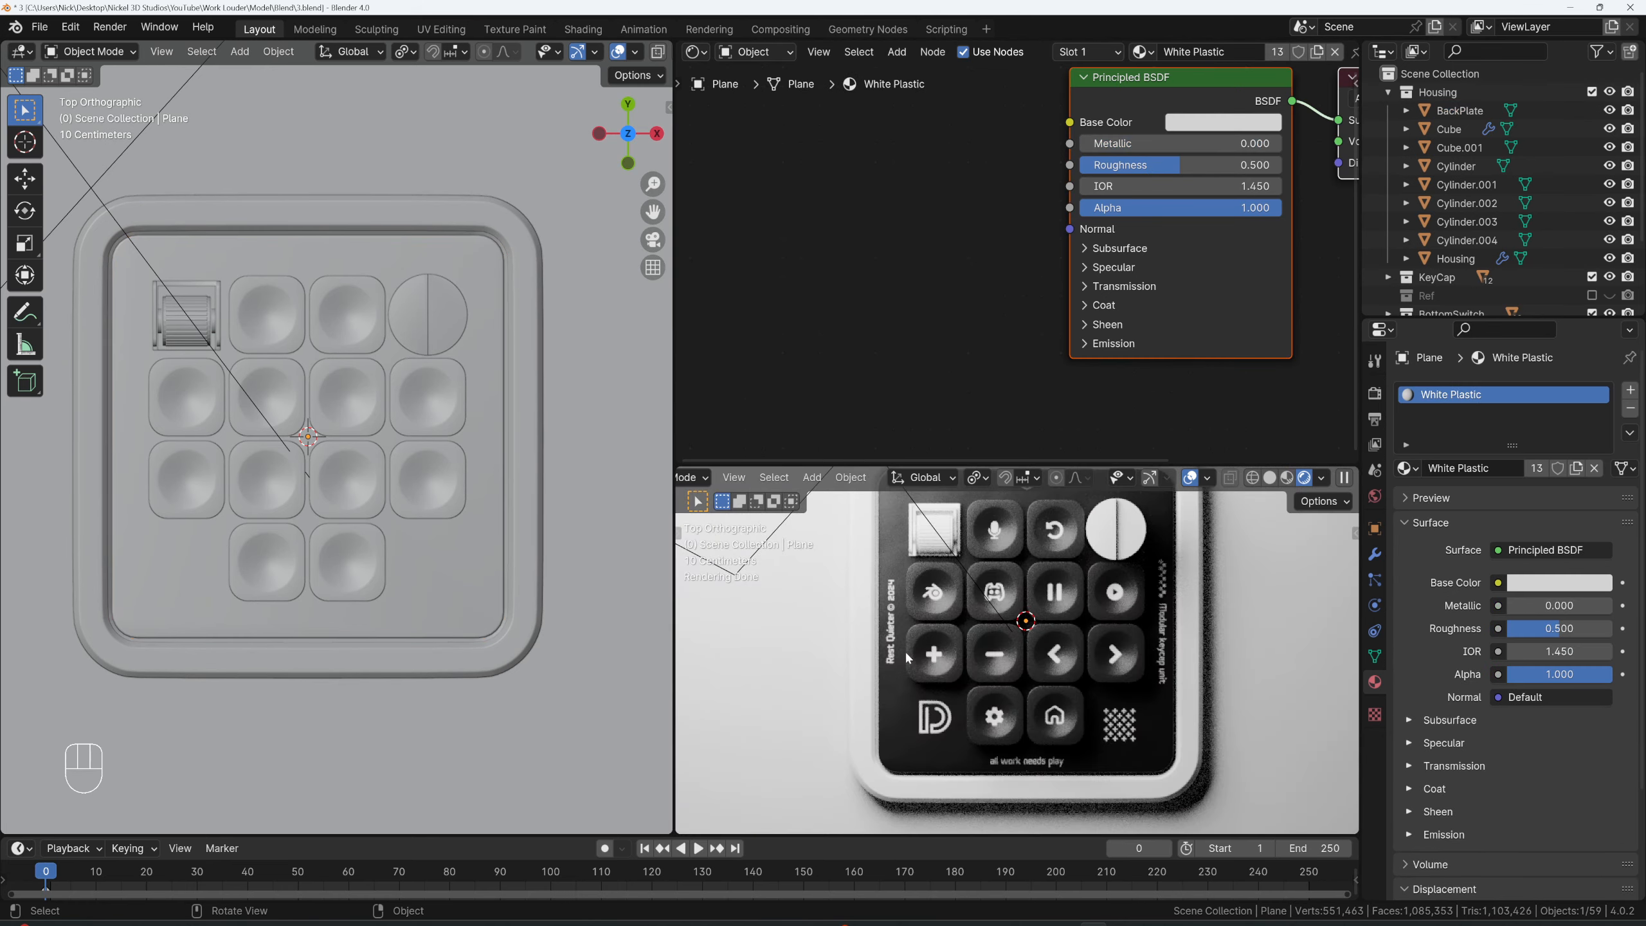
pyautogui.moveTo(974, 709); pyautogui.dragTo(917, 700, button='middle')
pyautogui.click(923, 692)
# - Add a Voronoi Texture below the Noise Texture and connect the Mapping node's Vector to it, making room between the nodes
pyautogui.scroll(-4, 919, 350)
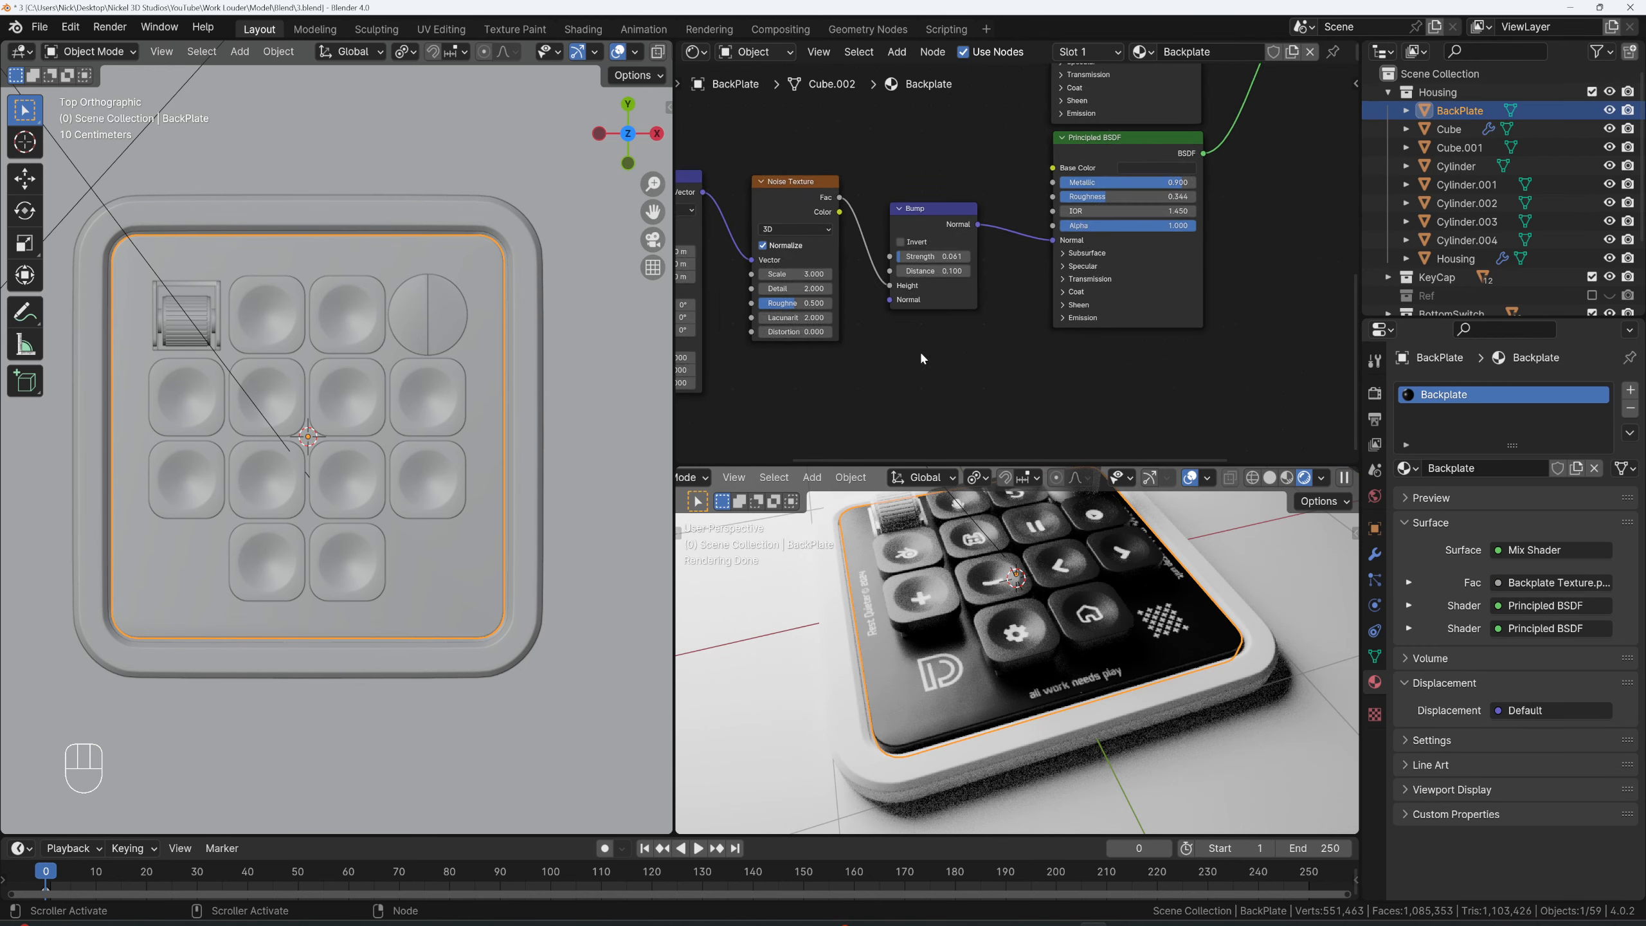
pyautogui.hotkey('shift', 'a')
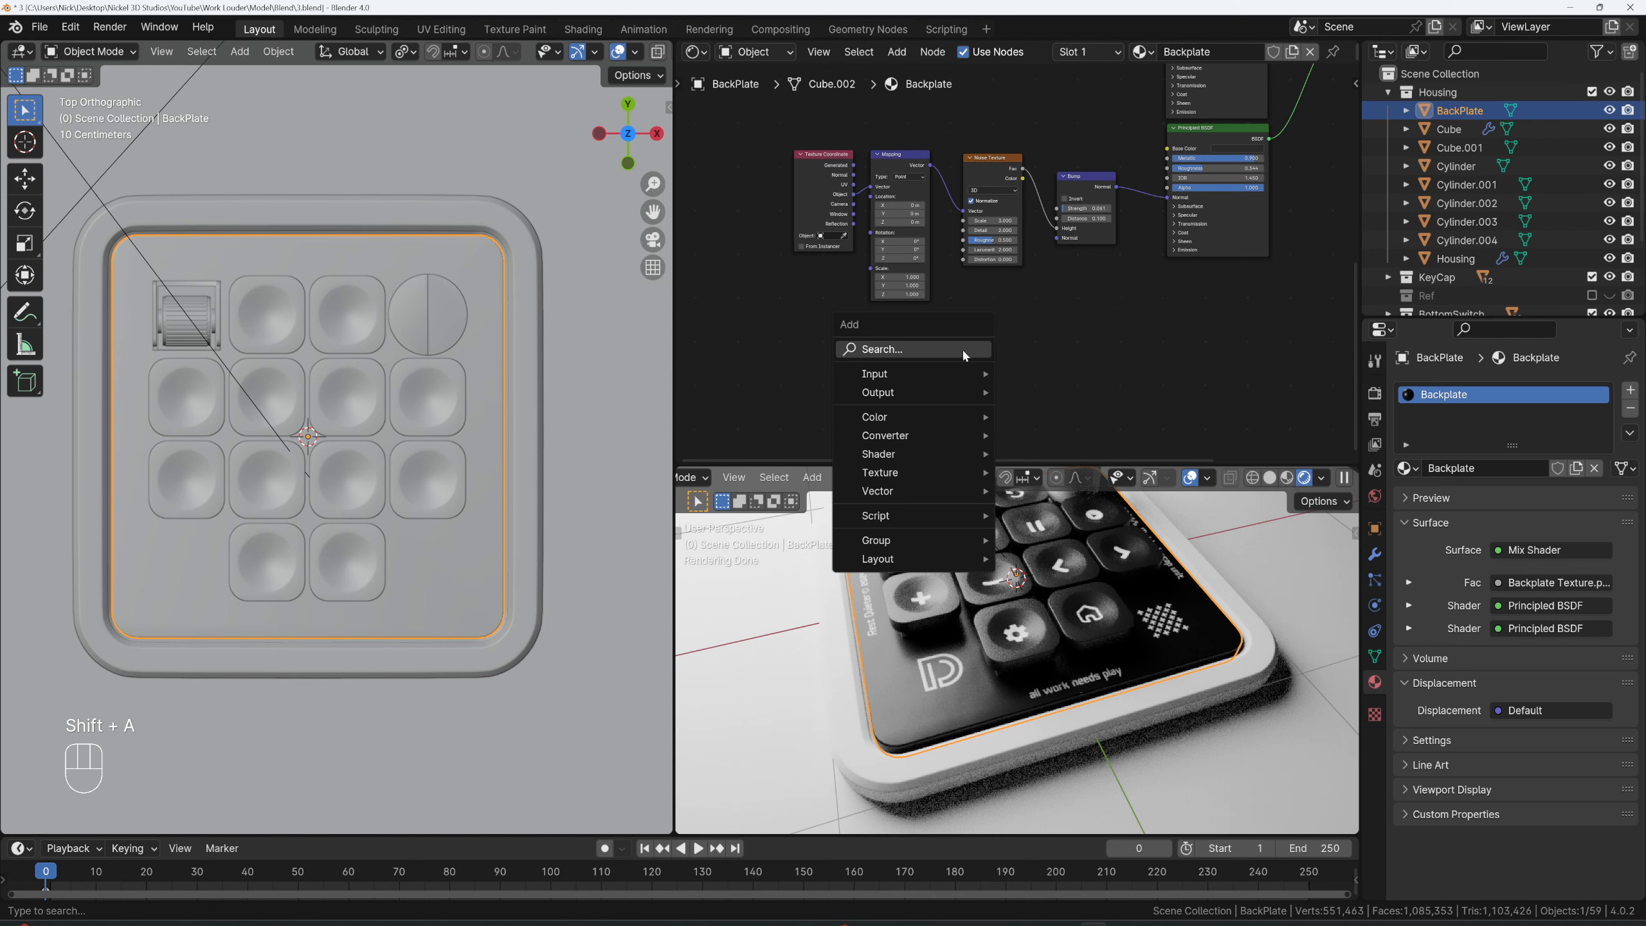
pyautogui.write('vor')
pyautogui.press('Return')
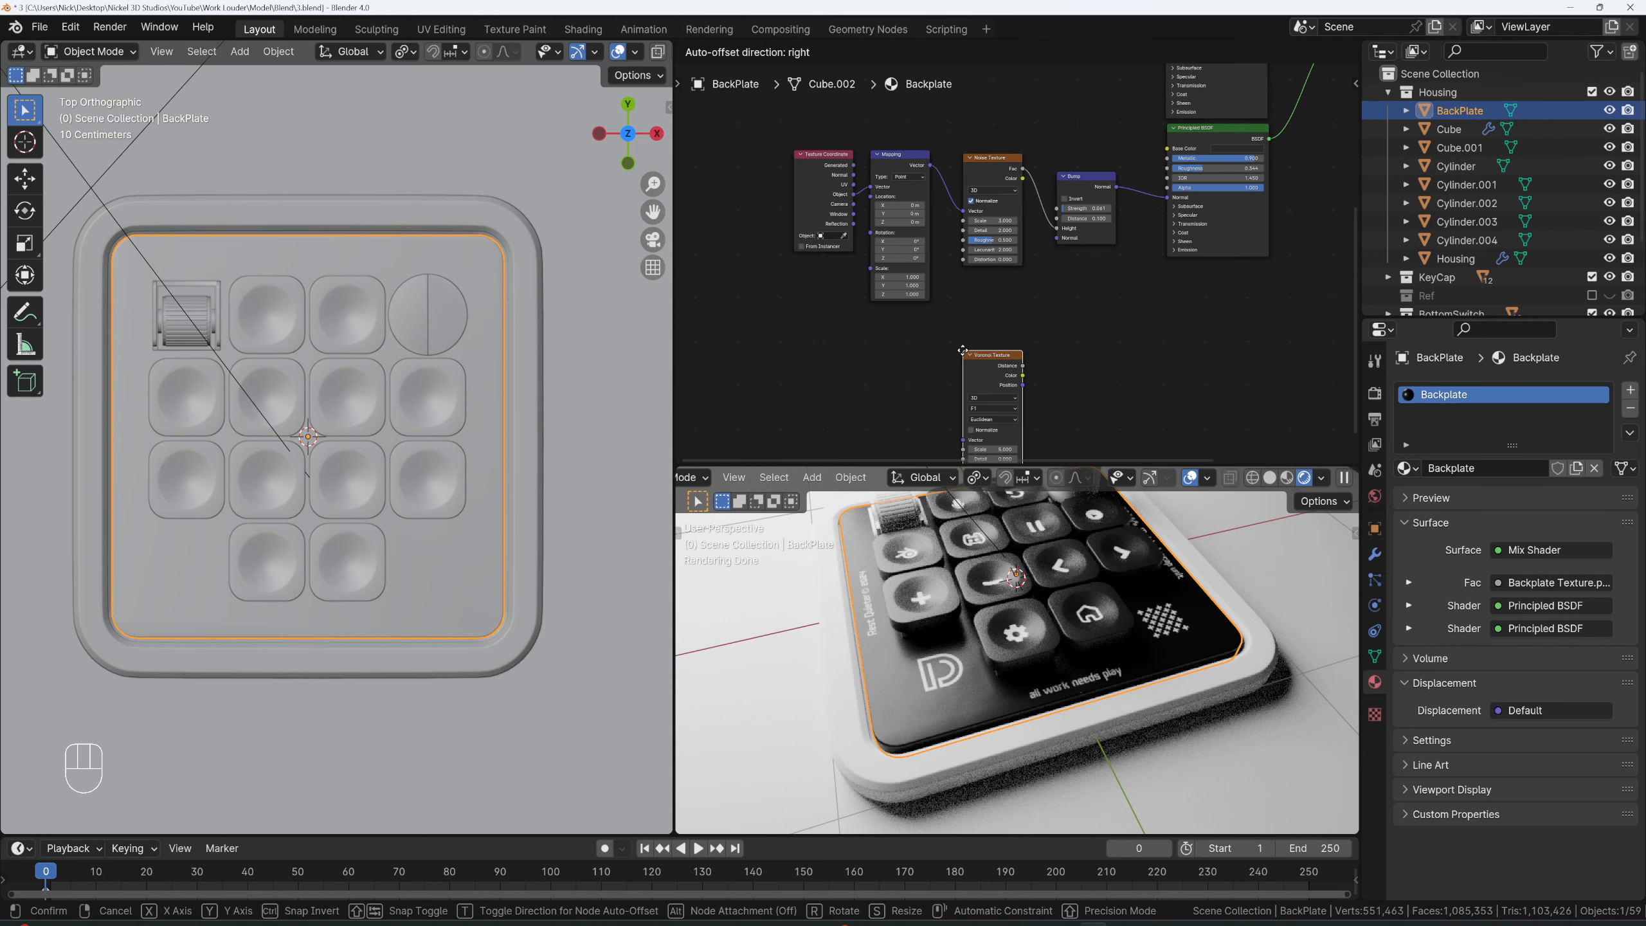
pyautogui.click(940, 296)
pyautogui.moveTo(843, 157); pyautogui.dragTo(800, 154)
pyautogui.moveTo(913, 160); pyautogui.dragTo(947, 407)
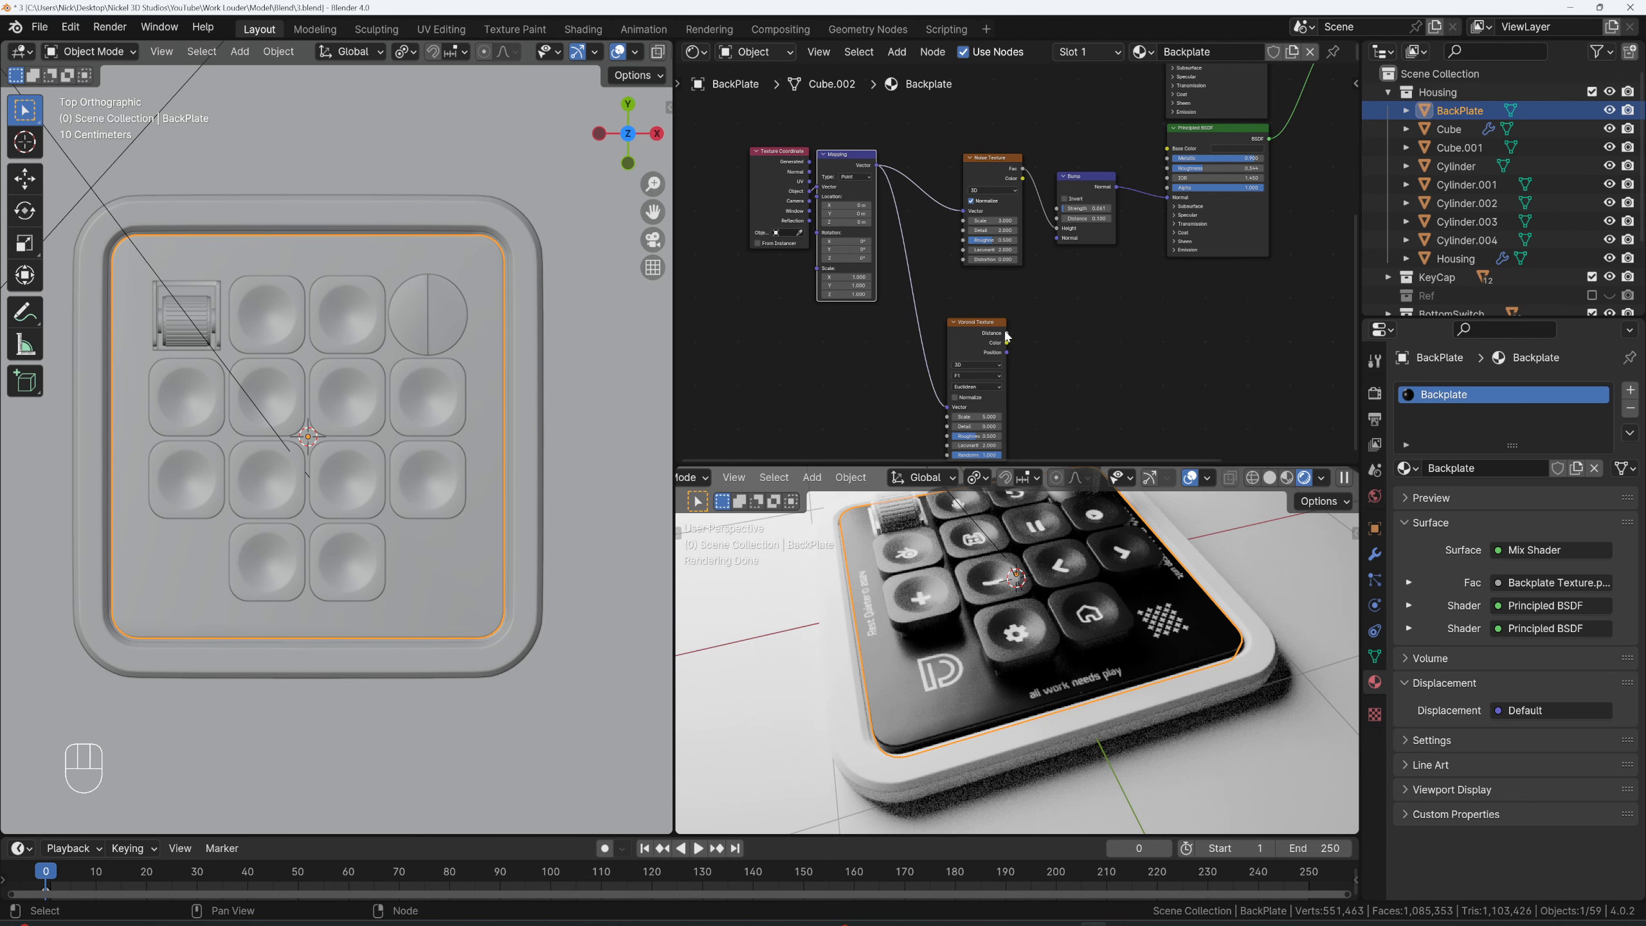
# - Add a second Bump node with the Voronoi Distance as Height and connect its Normal to the first Bump's Normal input
pyautogui.moveTo(1007, 335); pyautogui.dragTo(1021, 315)
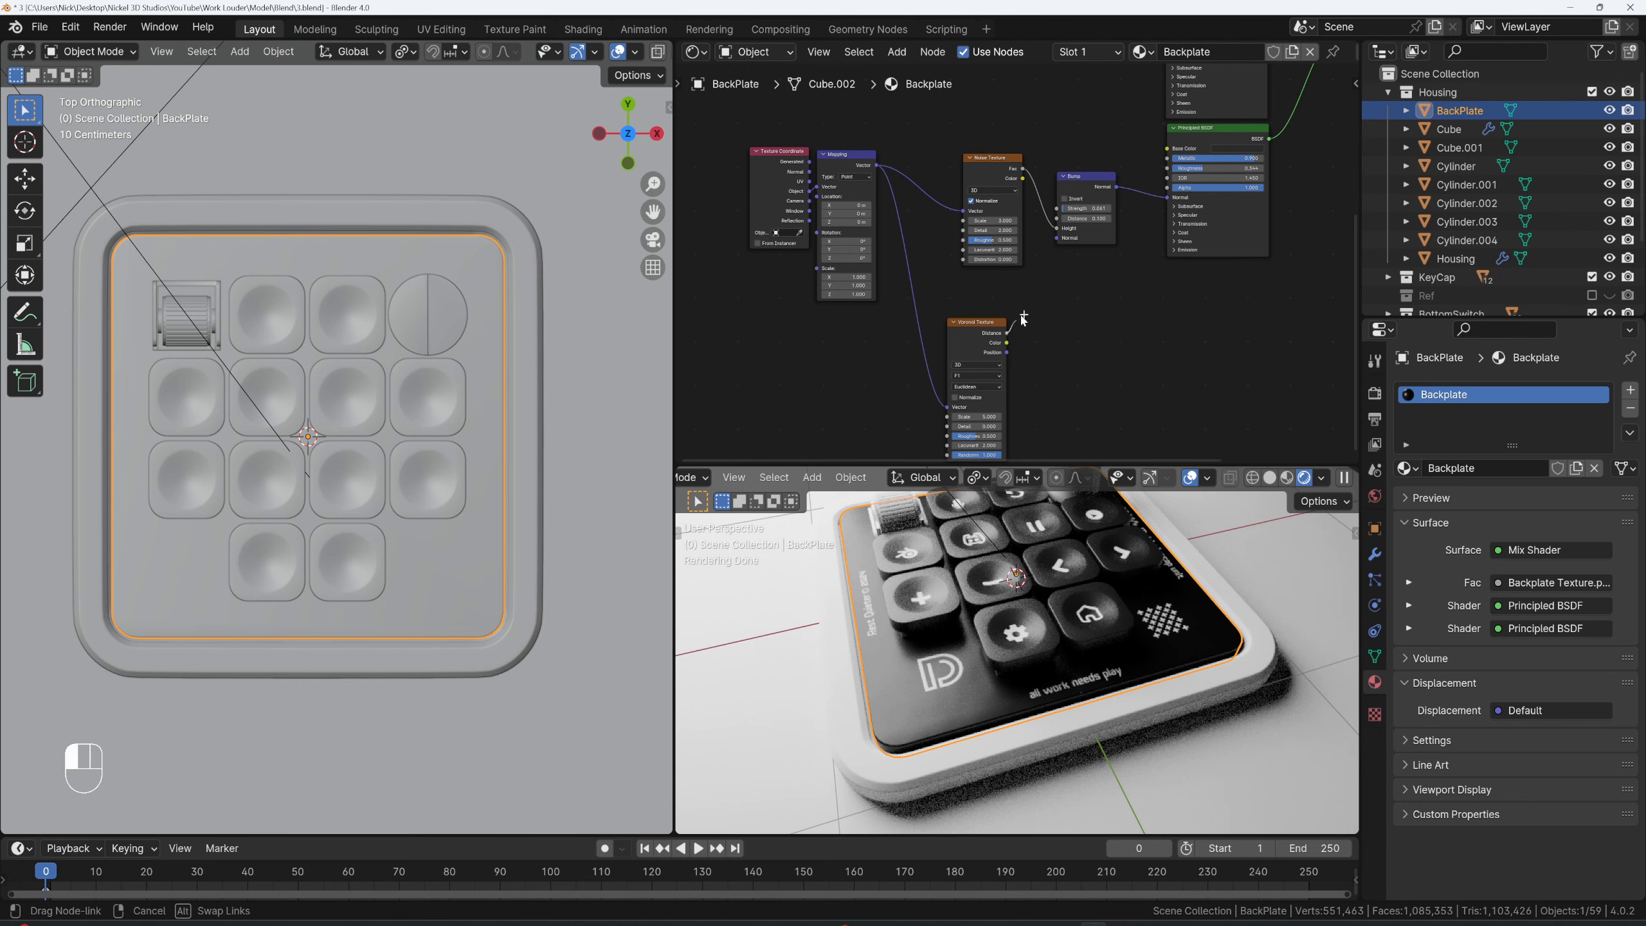
pyautogui.moveTo(1057, 235); pyautogui.dragTo(1047, 324)
pyautogui.press('Return')
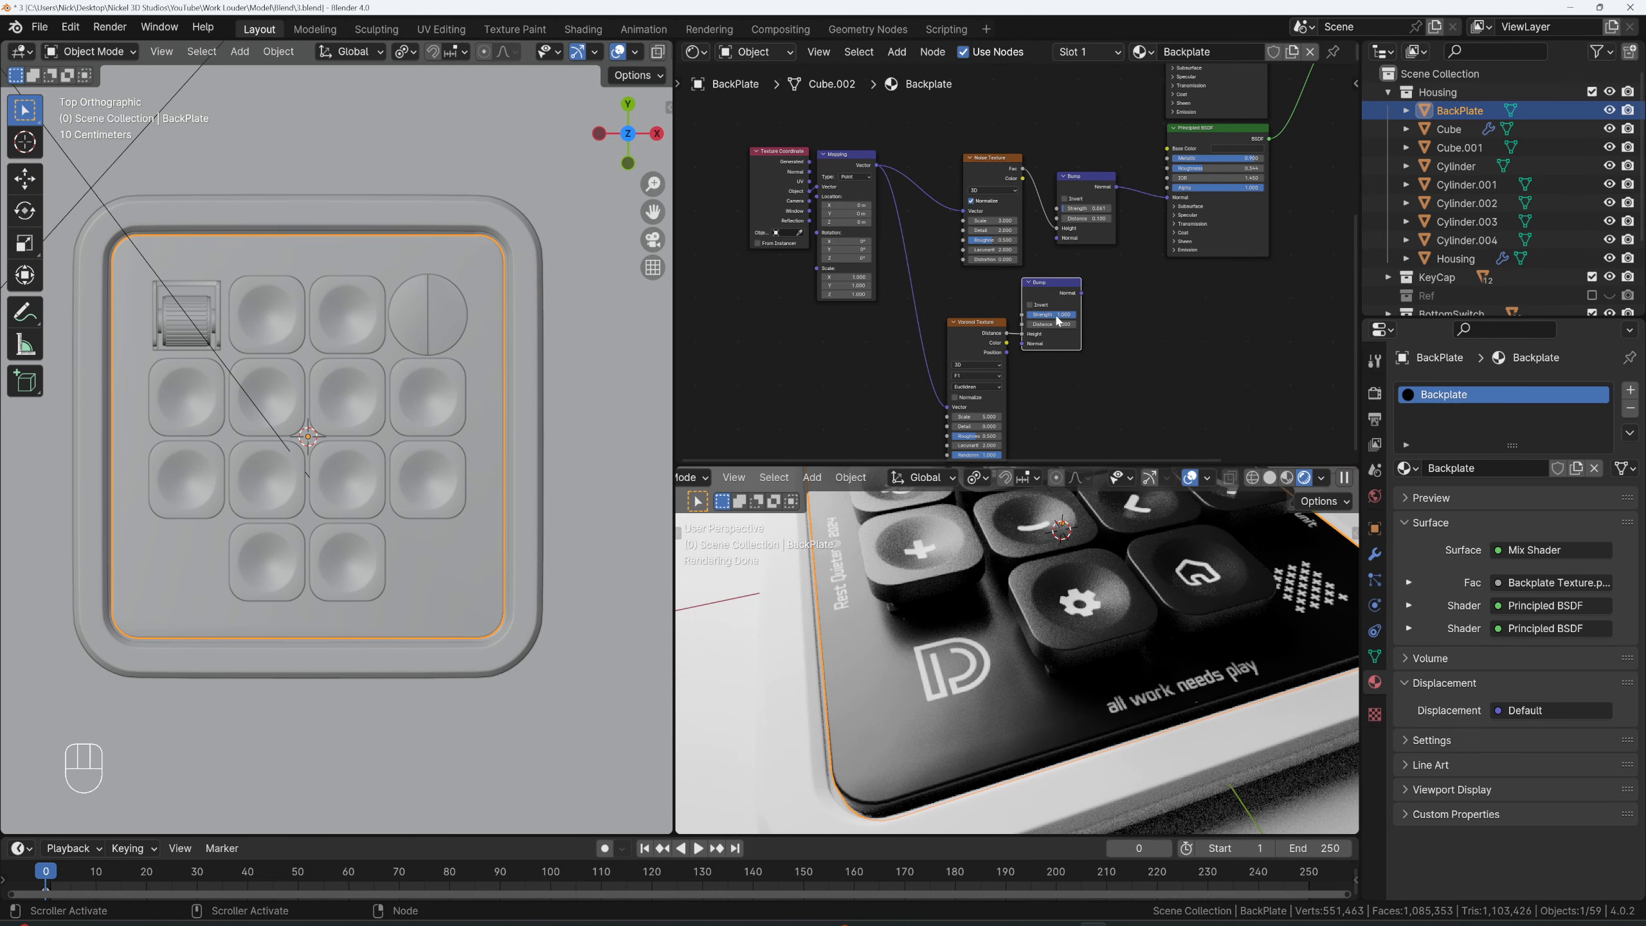
pyautogui.moveTo(955, 286); pyautogui.dragTo(1057, 237)
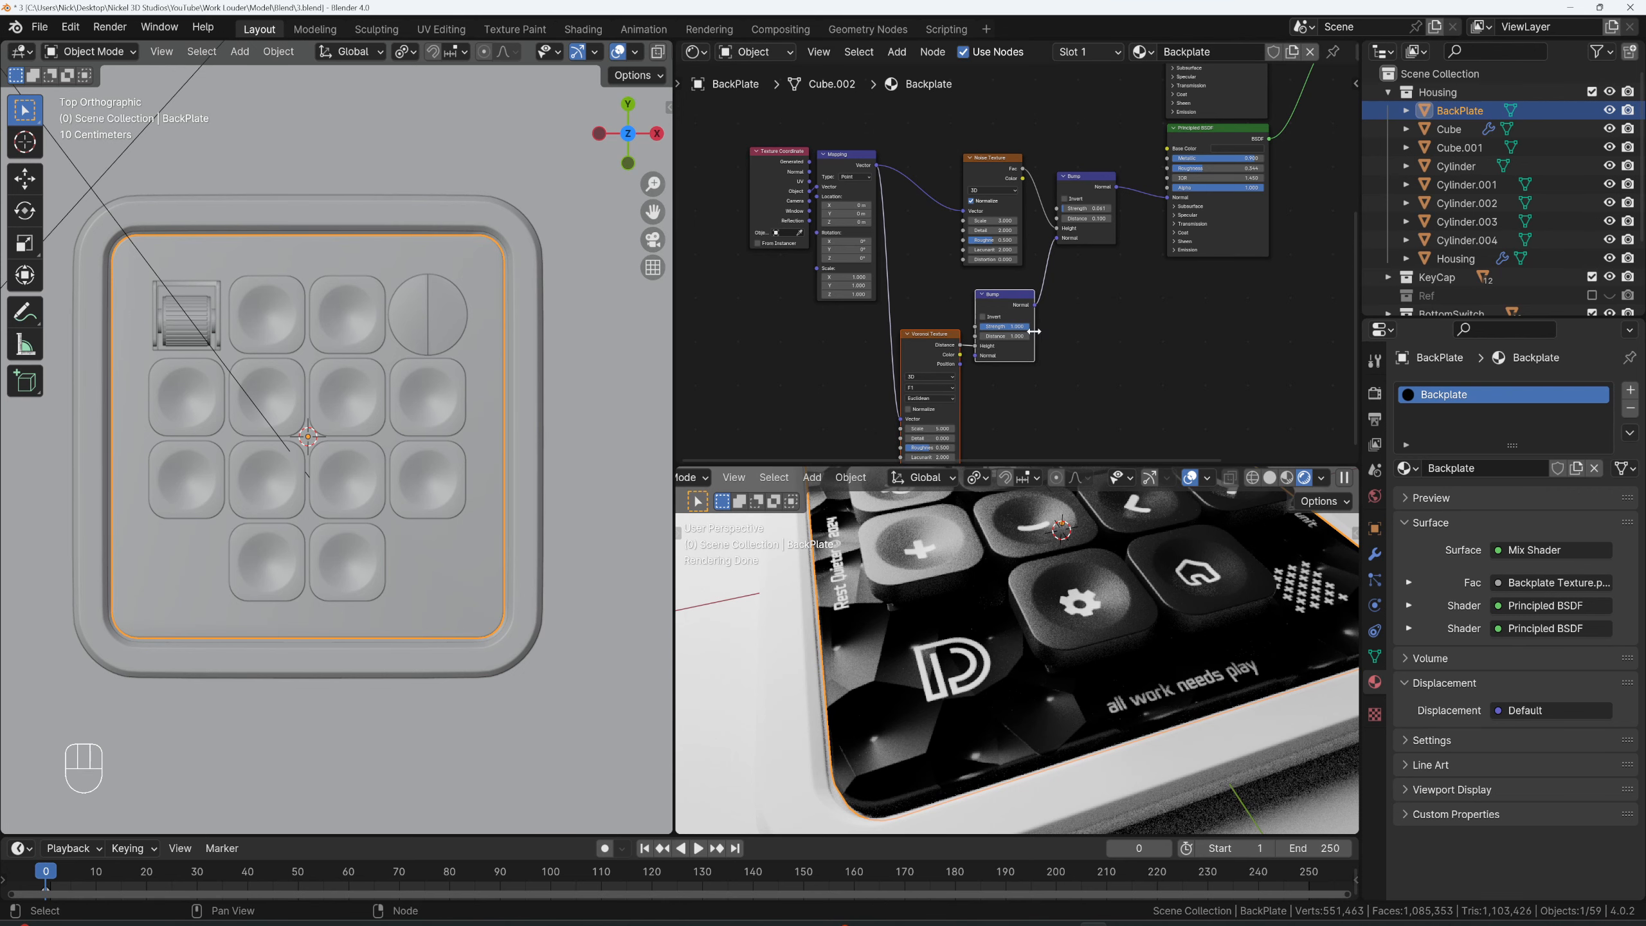
# - Set the Voronoi Bump's Strength to 0.01 and raise the Voronoi Texture's Scale to about 38.4
pyautogui.scroll(2, 1034, 331)
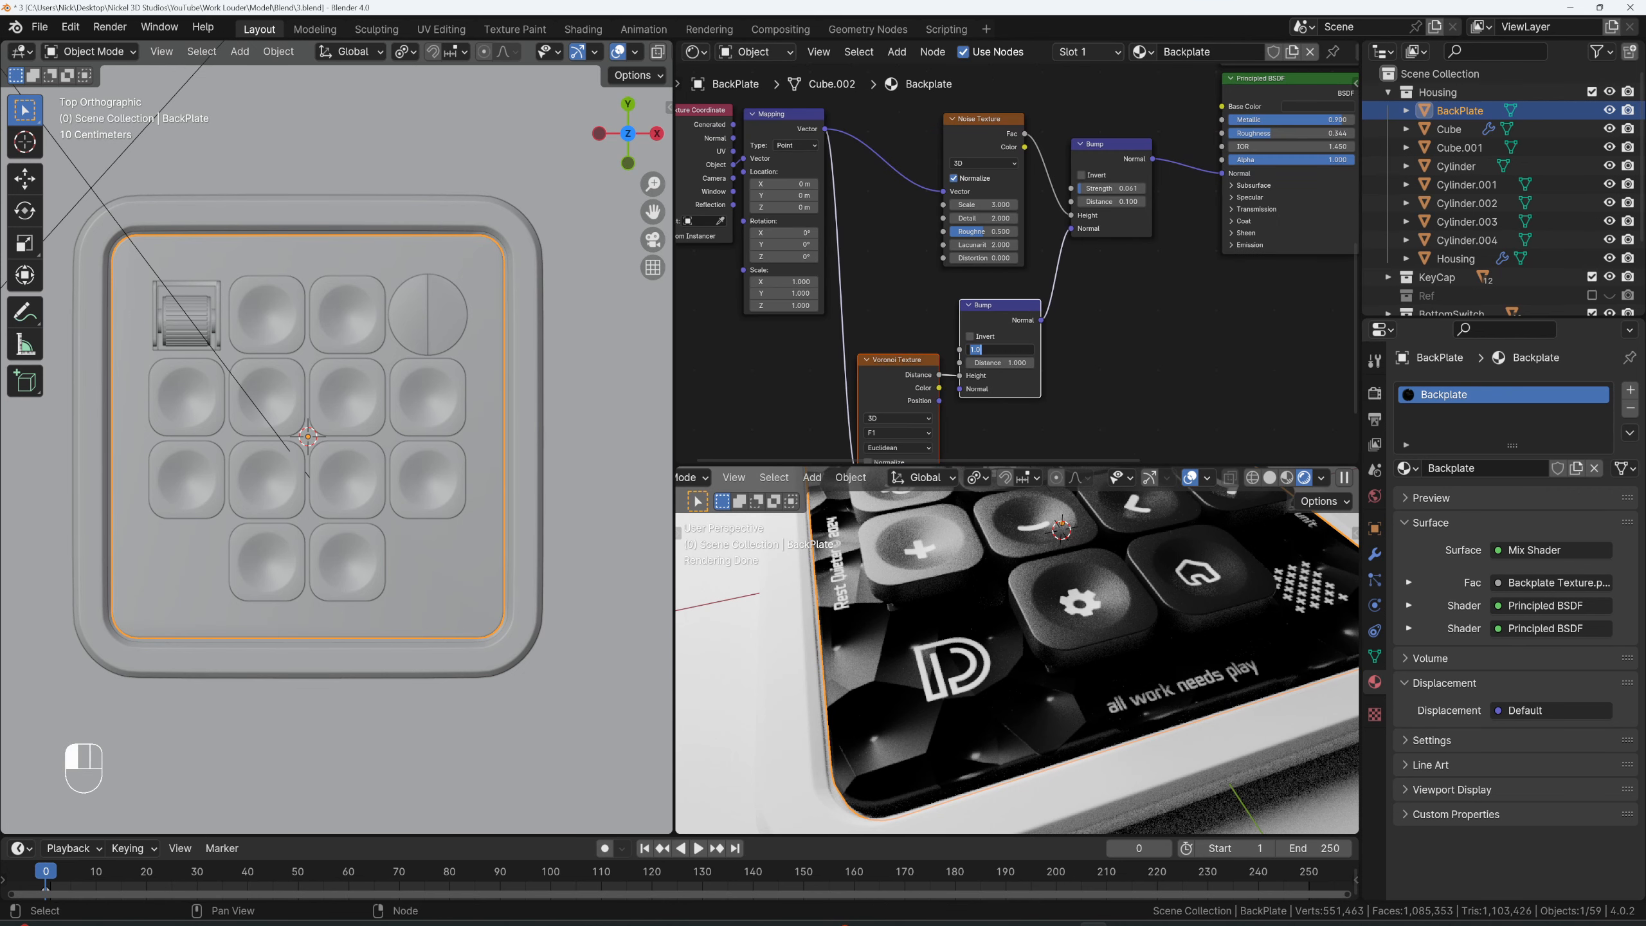
pyautogui.write('0.01')
pyautogui.press('Return')
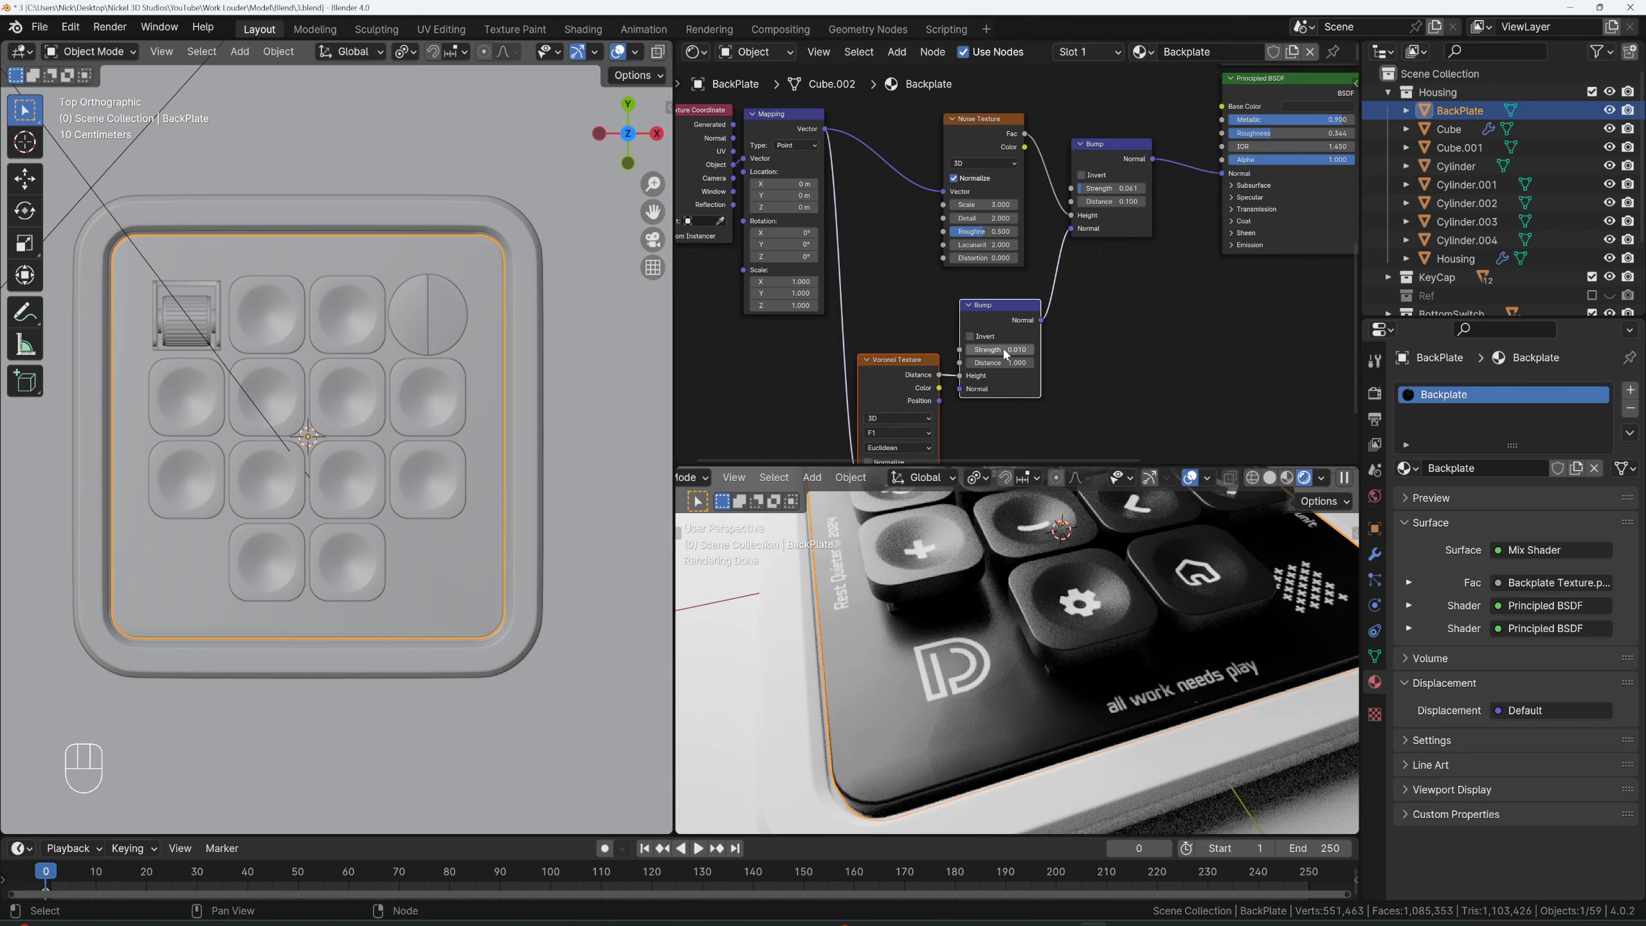
pyautogui.scroll(4, 947, 681)
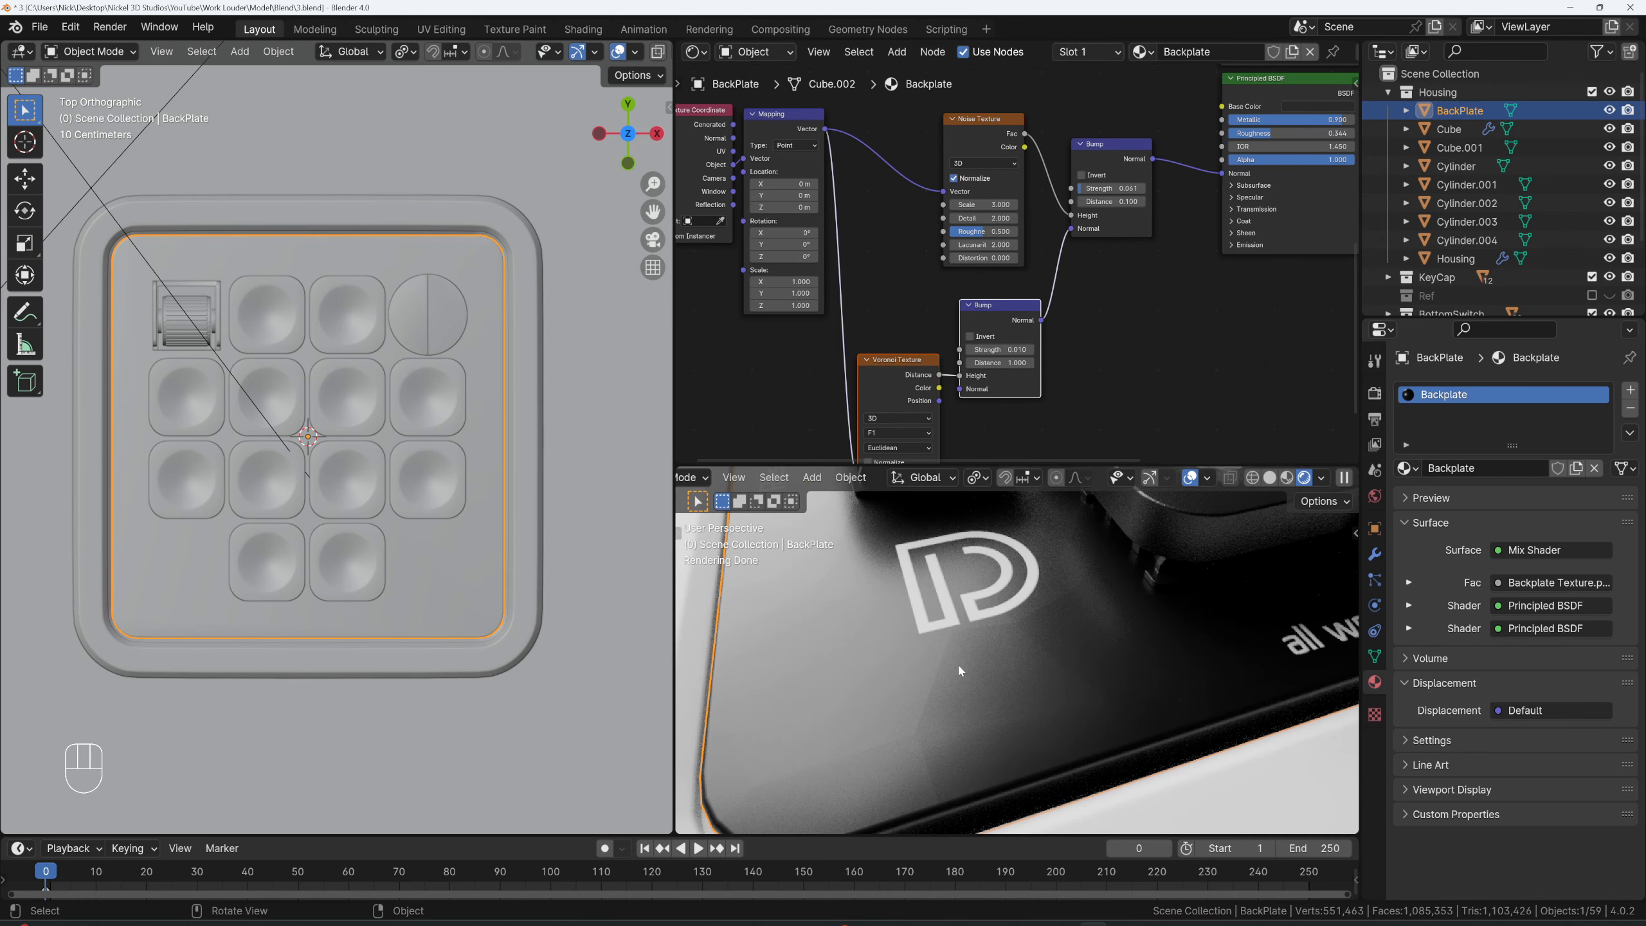
pyautogui.moveTo(906, 376); pyautogui.dragTo(917, 262, button='middle')
pyautogui.moveTo(905, 377); pyautogui.dragTo(948, 378)
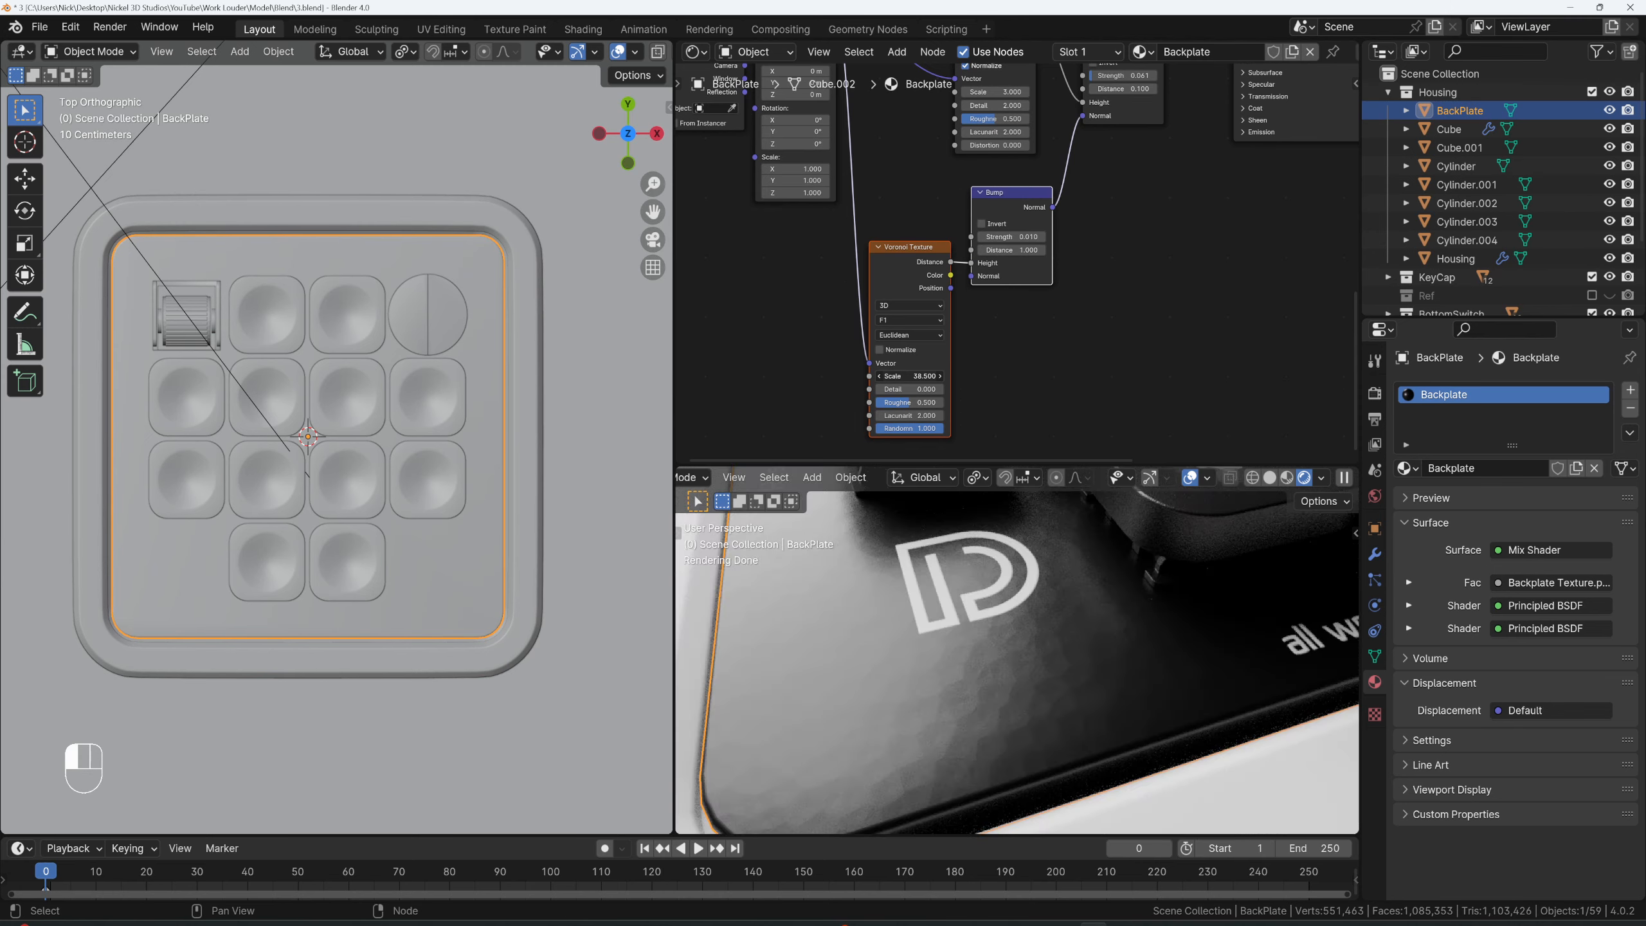
# - Set the Voronoi Bump's Distance to 0.1 and cut its Strength to nearly zero, inspecting the backplate surface up close
pyautogui.click(1034, 249)
pyautogui.write('0.1')
pyautogui.press('Return')
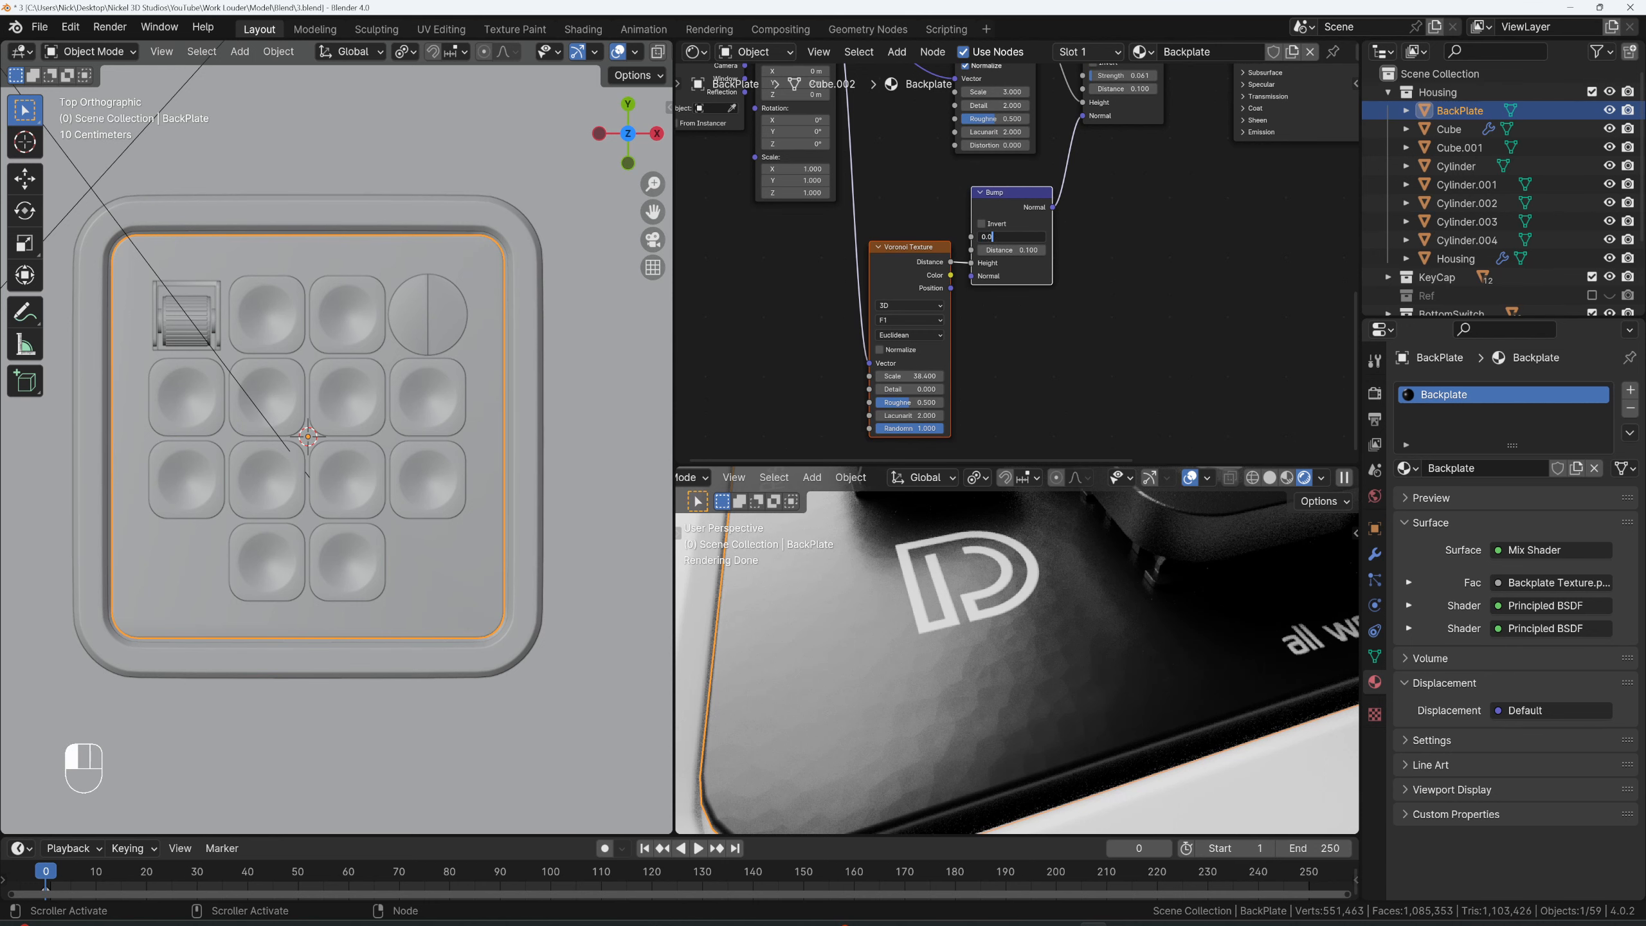
pyautogui.write('0.001')
pyautogui.press('Return')
pyautogui.press('Return')
pyautogui.scroll(2, 1081, 657)
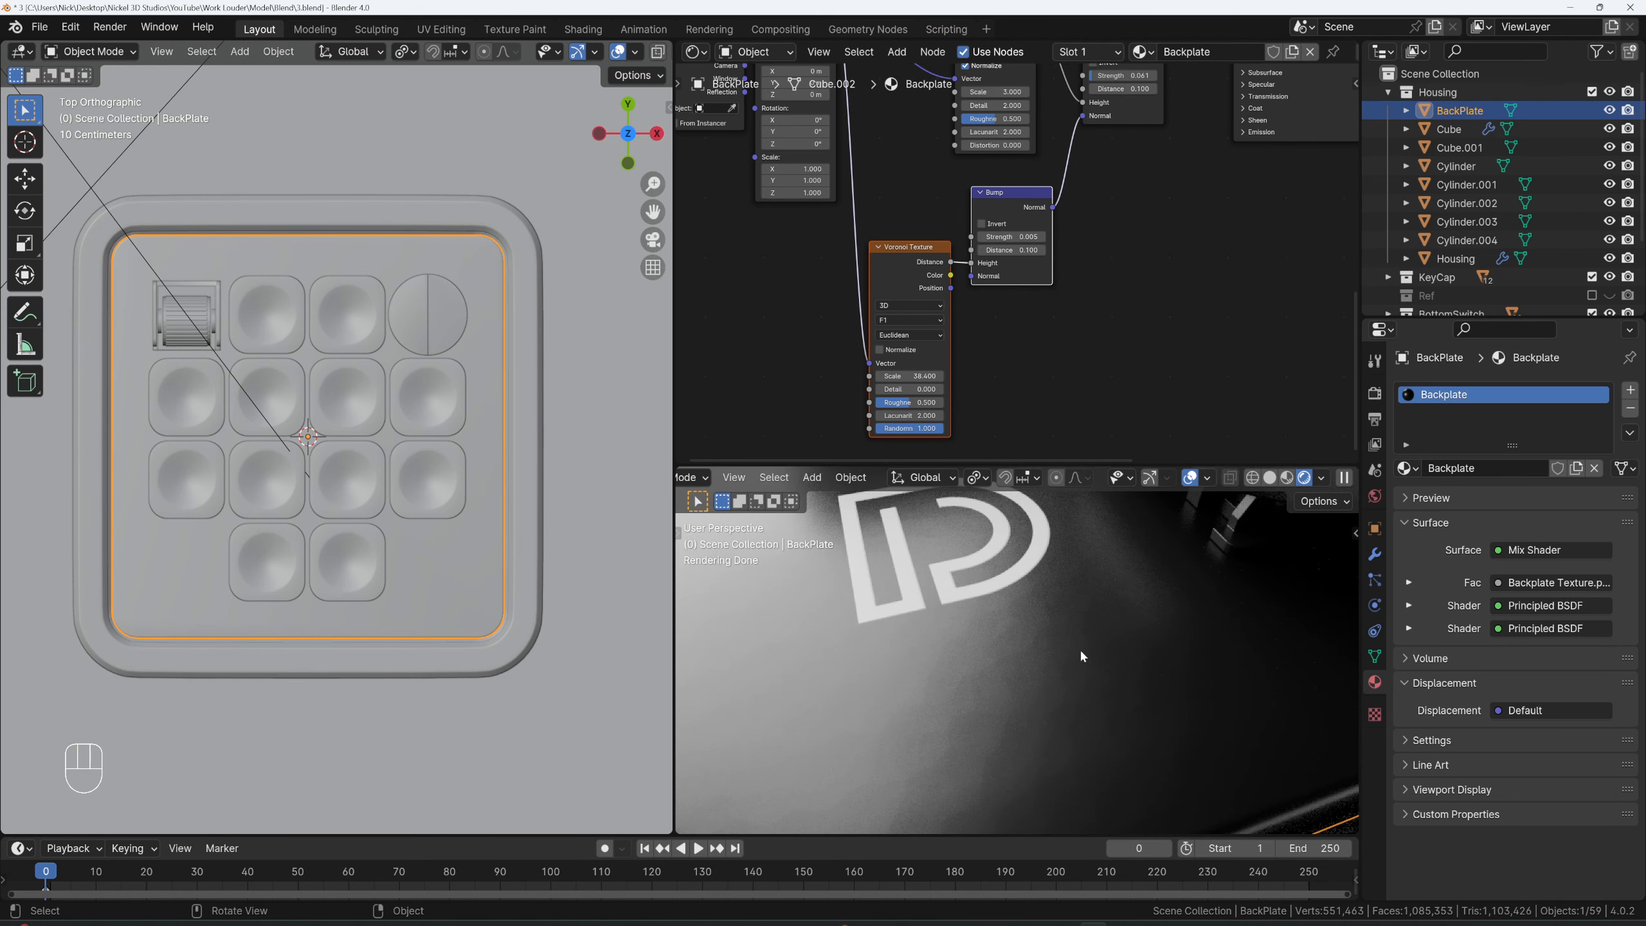
# - Check the backplate from above, set the Voronoi Bump's Strength to 0.002, and review the finish at an angle
pyautogui.scroll(-3, 1108, 651)
pyautogui.moveTo(1053, 664); pyautogui.dragTo(1038, 554, button='middle')
pyautogui.press('KP_7')
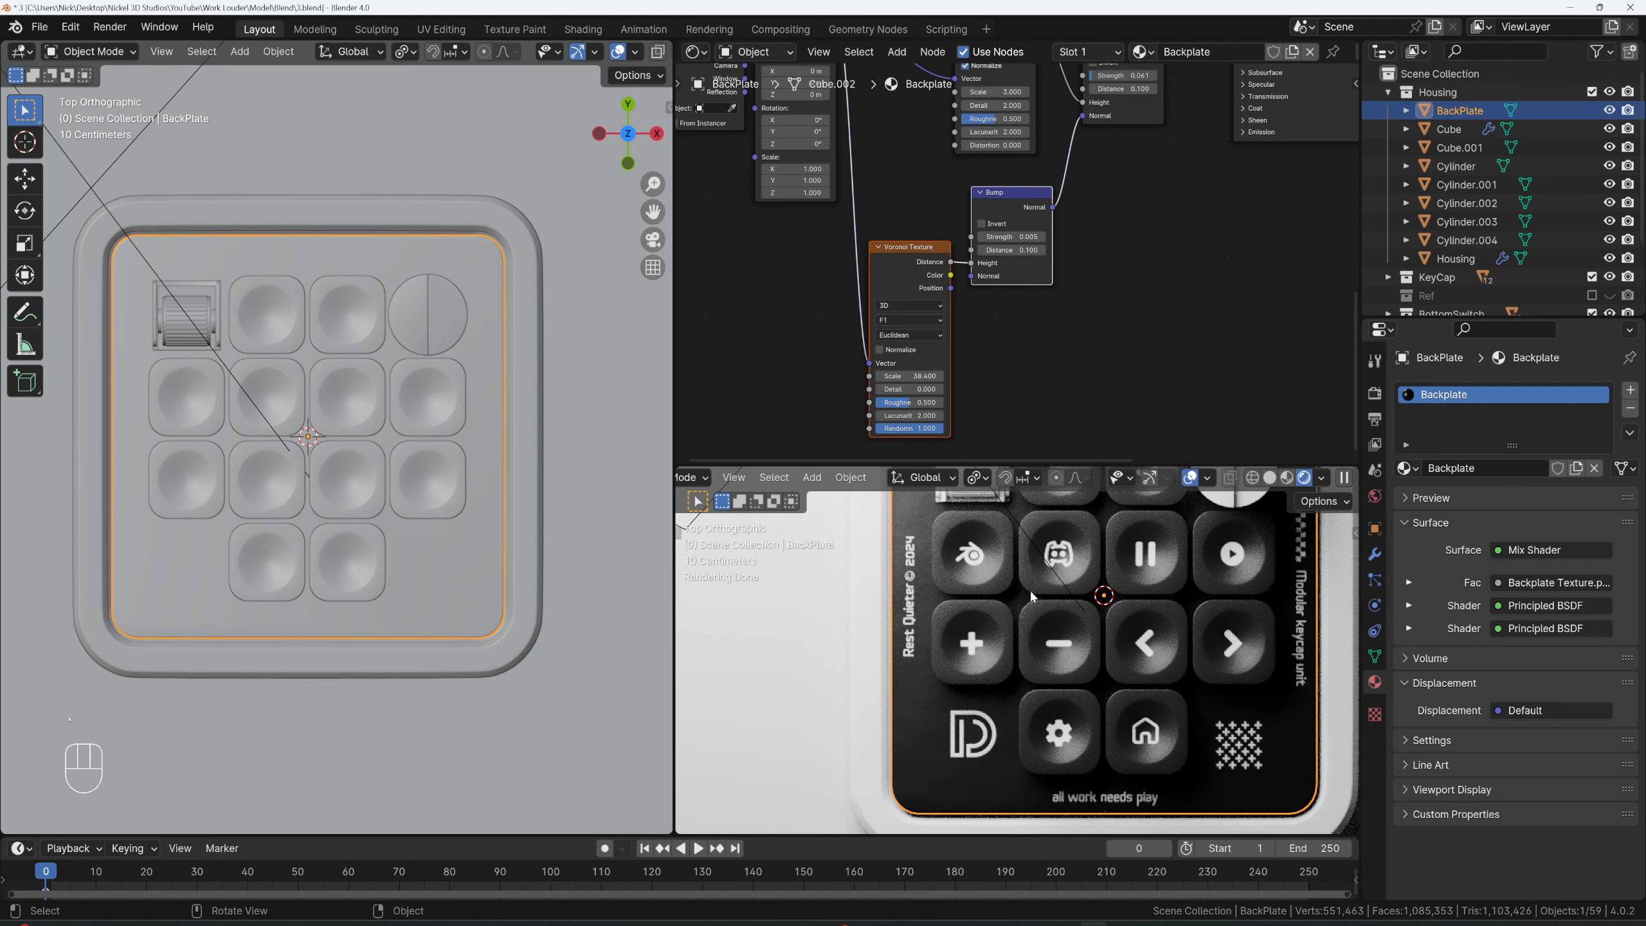
pyautogui.keyDown('shift'); pyautogui.moveTo(1009, 712); pyautogui.dragTo(1020, 720, button='middle'); pyautogui.keyUp('shift')
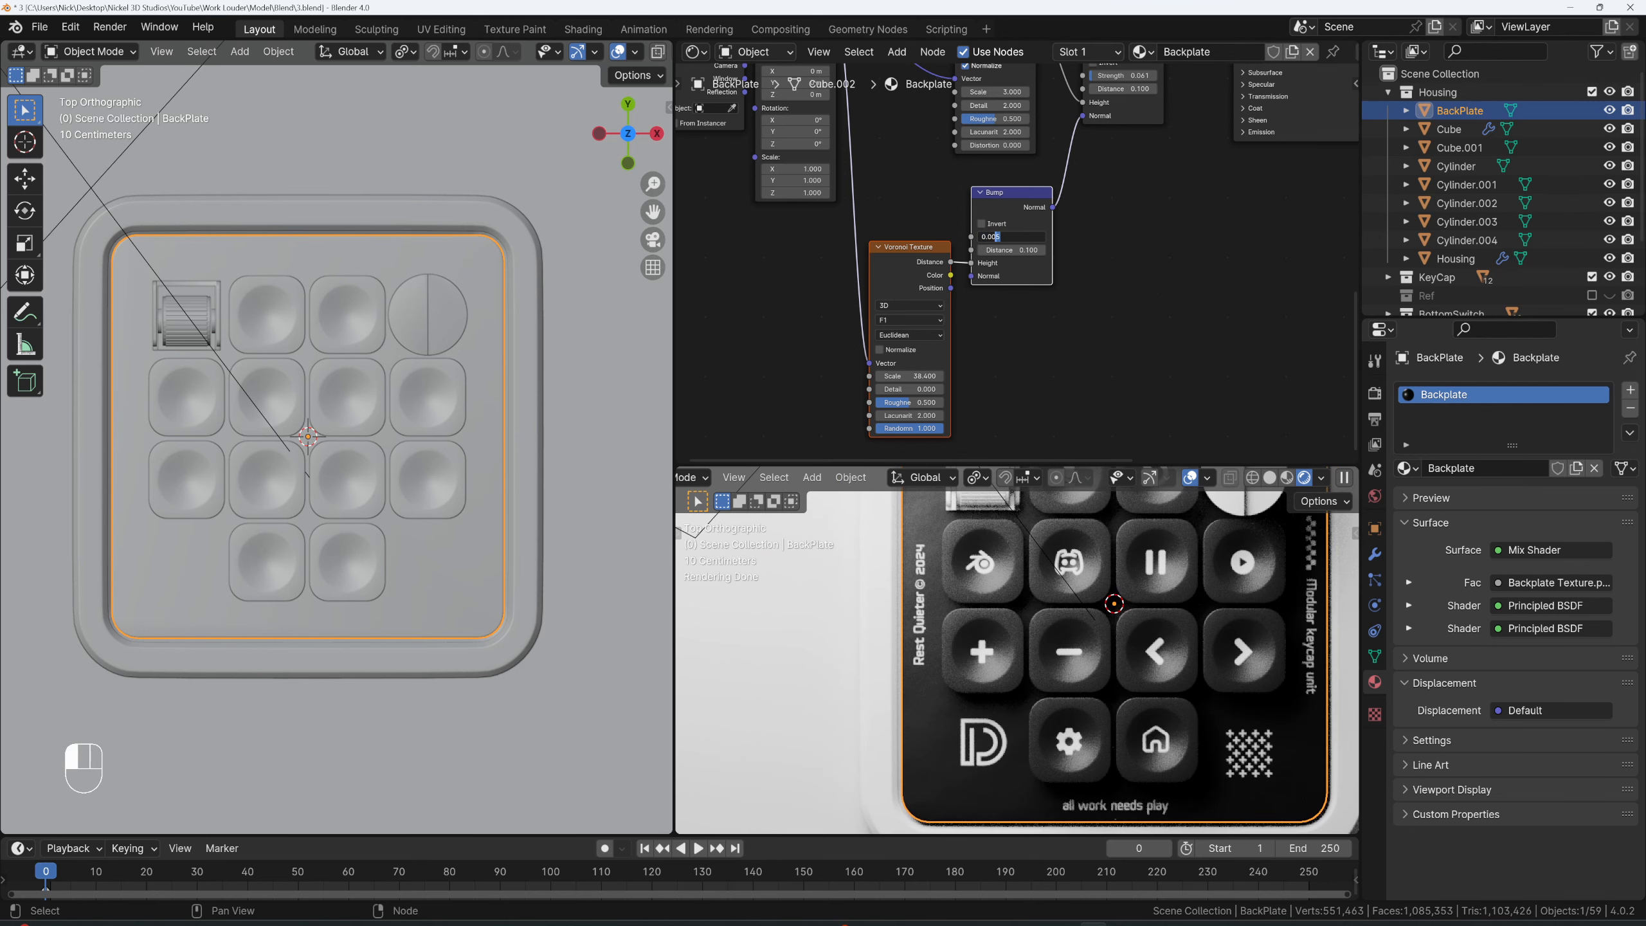
pyautogui.press('Return')
pyautogui.scroll(3, 953, 643)
pyautogui.scroll(-5, 969, 679)
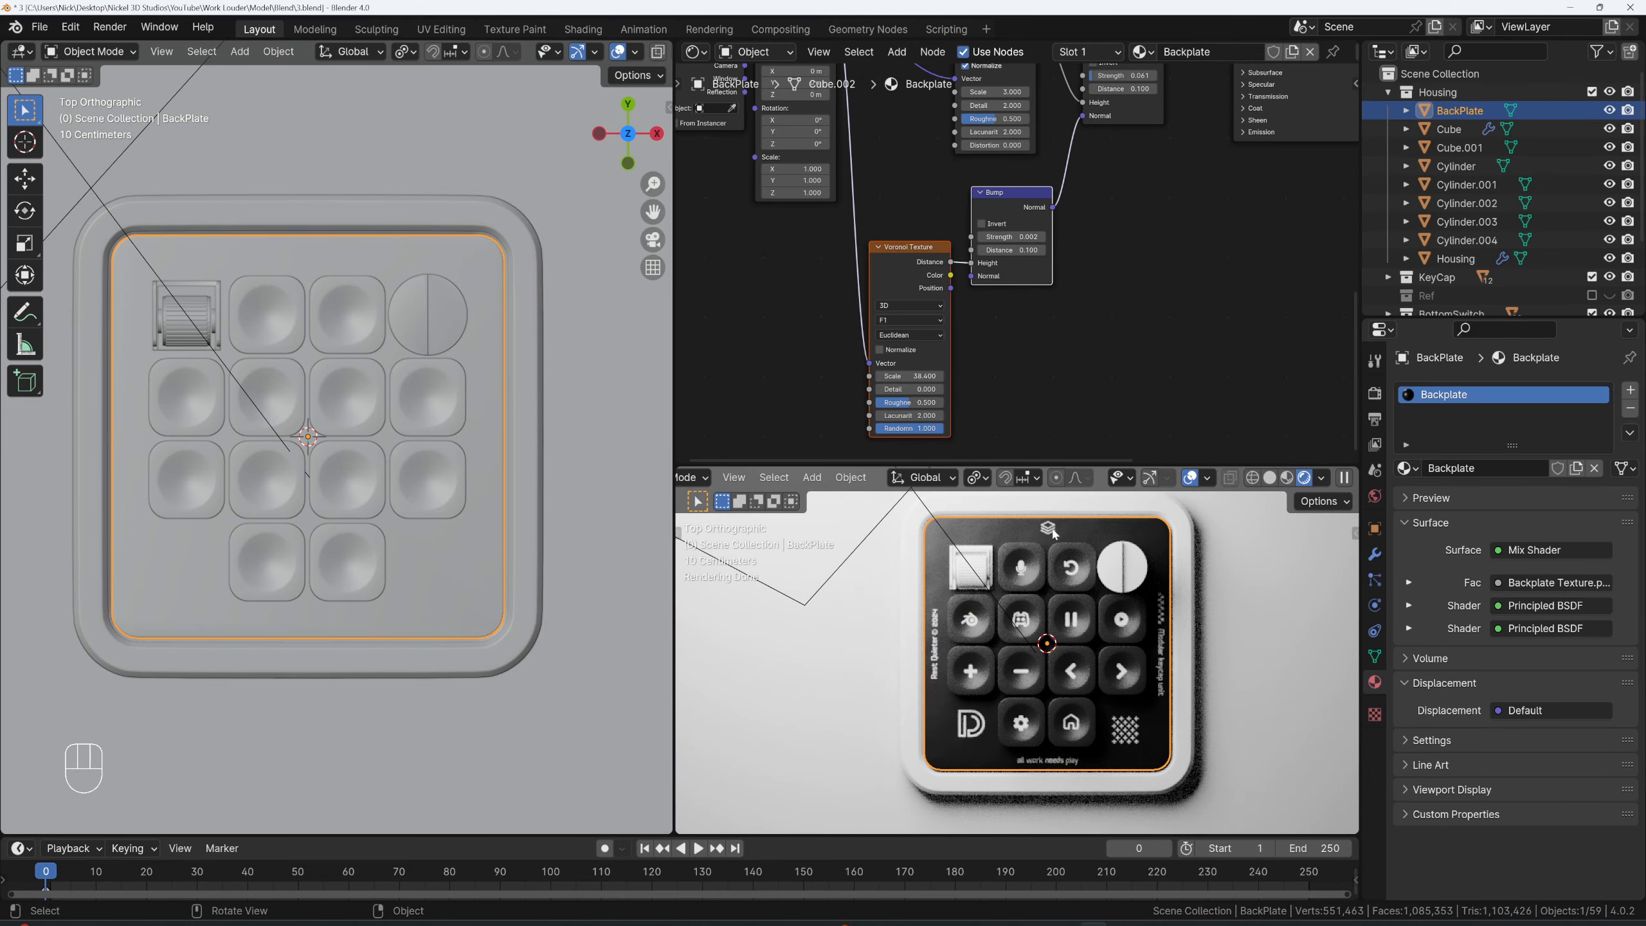
pyautogui.moveTo(1007, 537); pyautogui.dragTo(1053, 565, button='middle')
pyautogui.moveTo(1049, 288); pyautogui.dragTo(862, 389, button='middle')
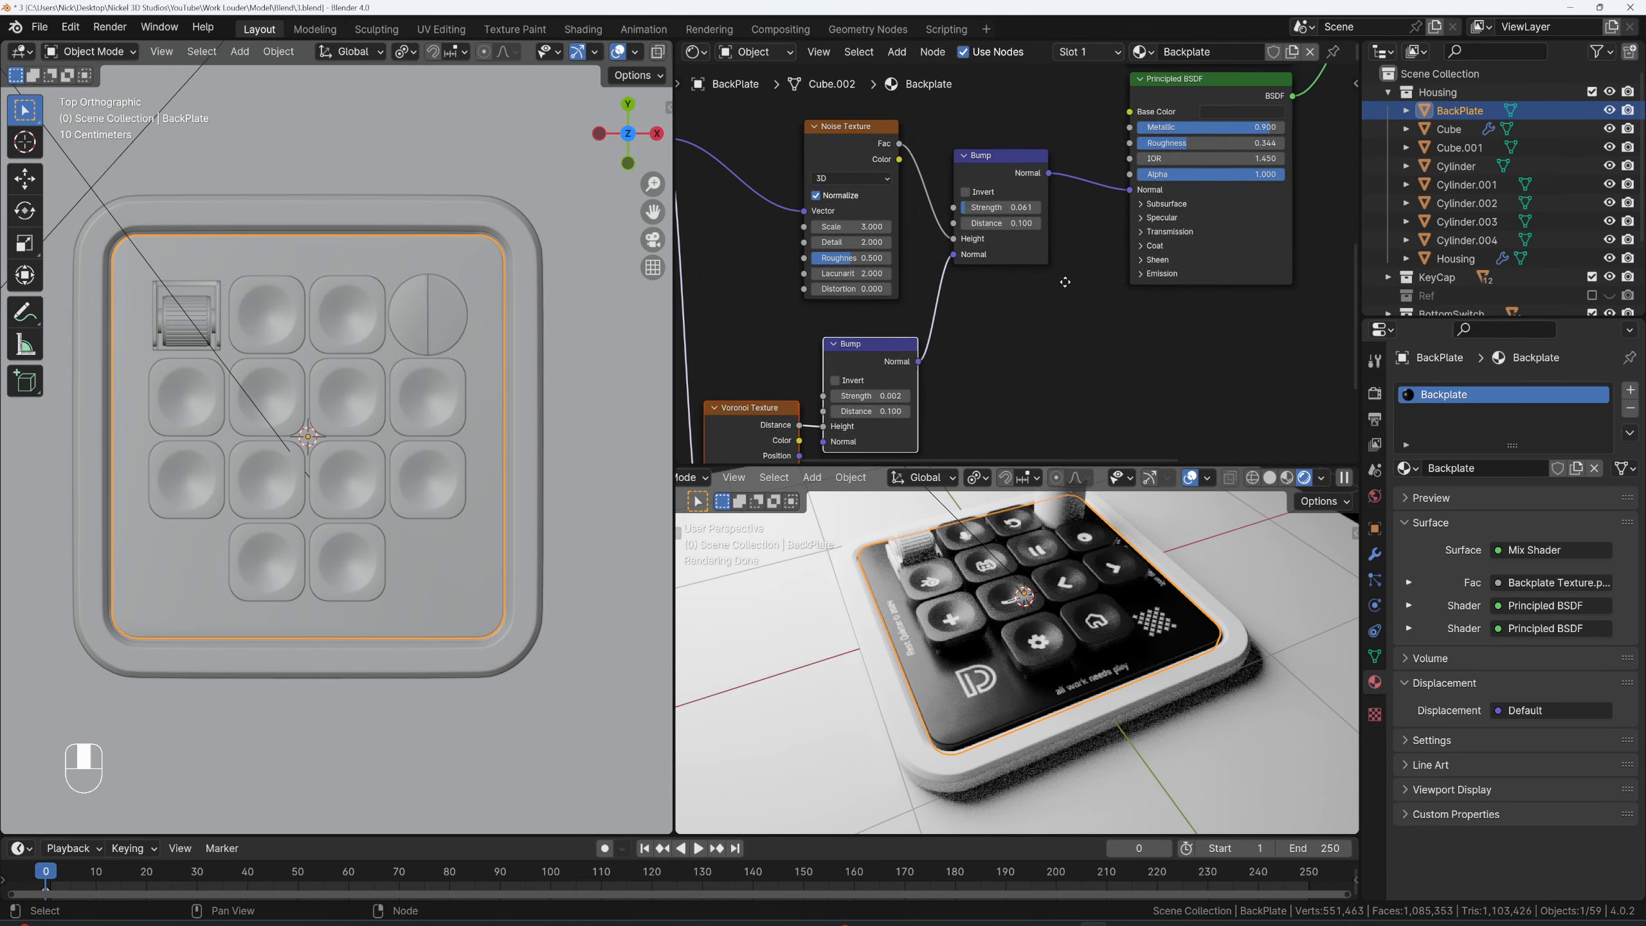
# - Set the Roughness of the backplate's lower Principled BSDF to 0.3
pyautogui.scroll(2, 1065, 228)
pyautogui.moveTo(1066, 208)
pyautogui.mouseDown()
pyautogui.moveTo(1048, 209)
pyautogui.moveTo(1066, 209)
pyautogui.mouseUp()
pyautogui.click(1066, 208)
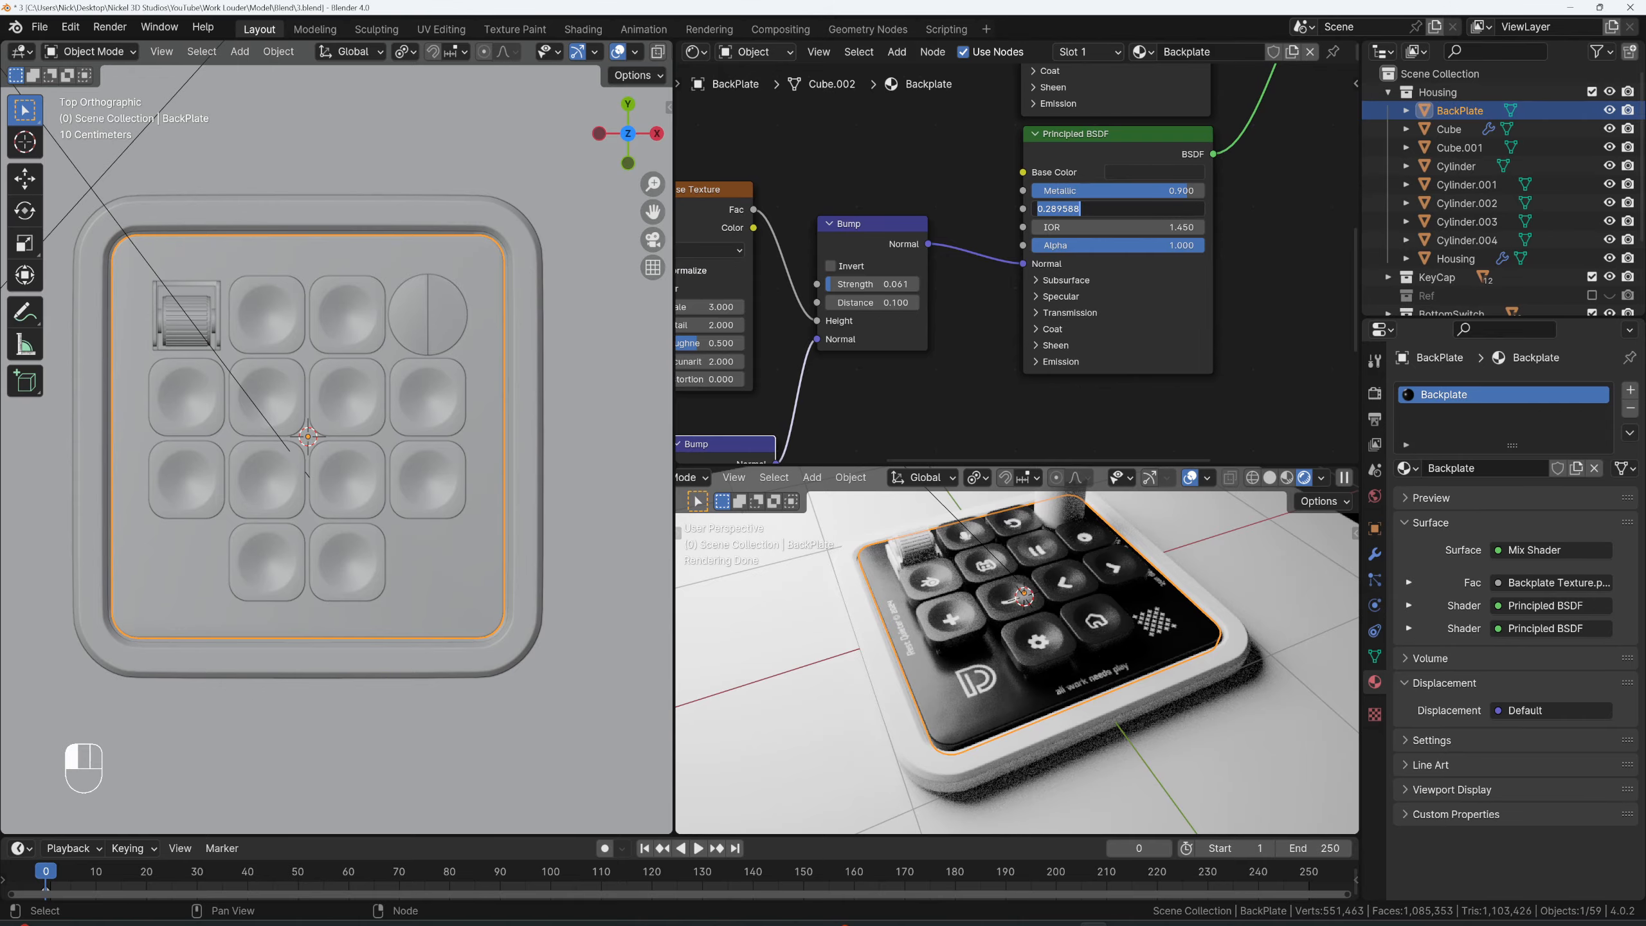
pyautogui.write('.3')
pyautogui.press('Return')
pyautogui.scroll(1, 1069, 259)
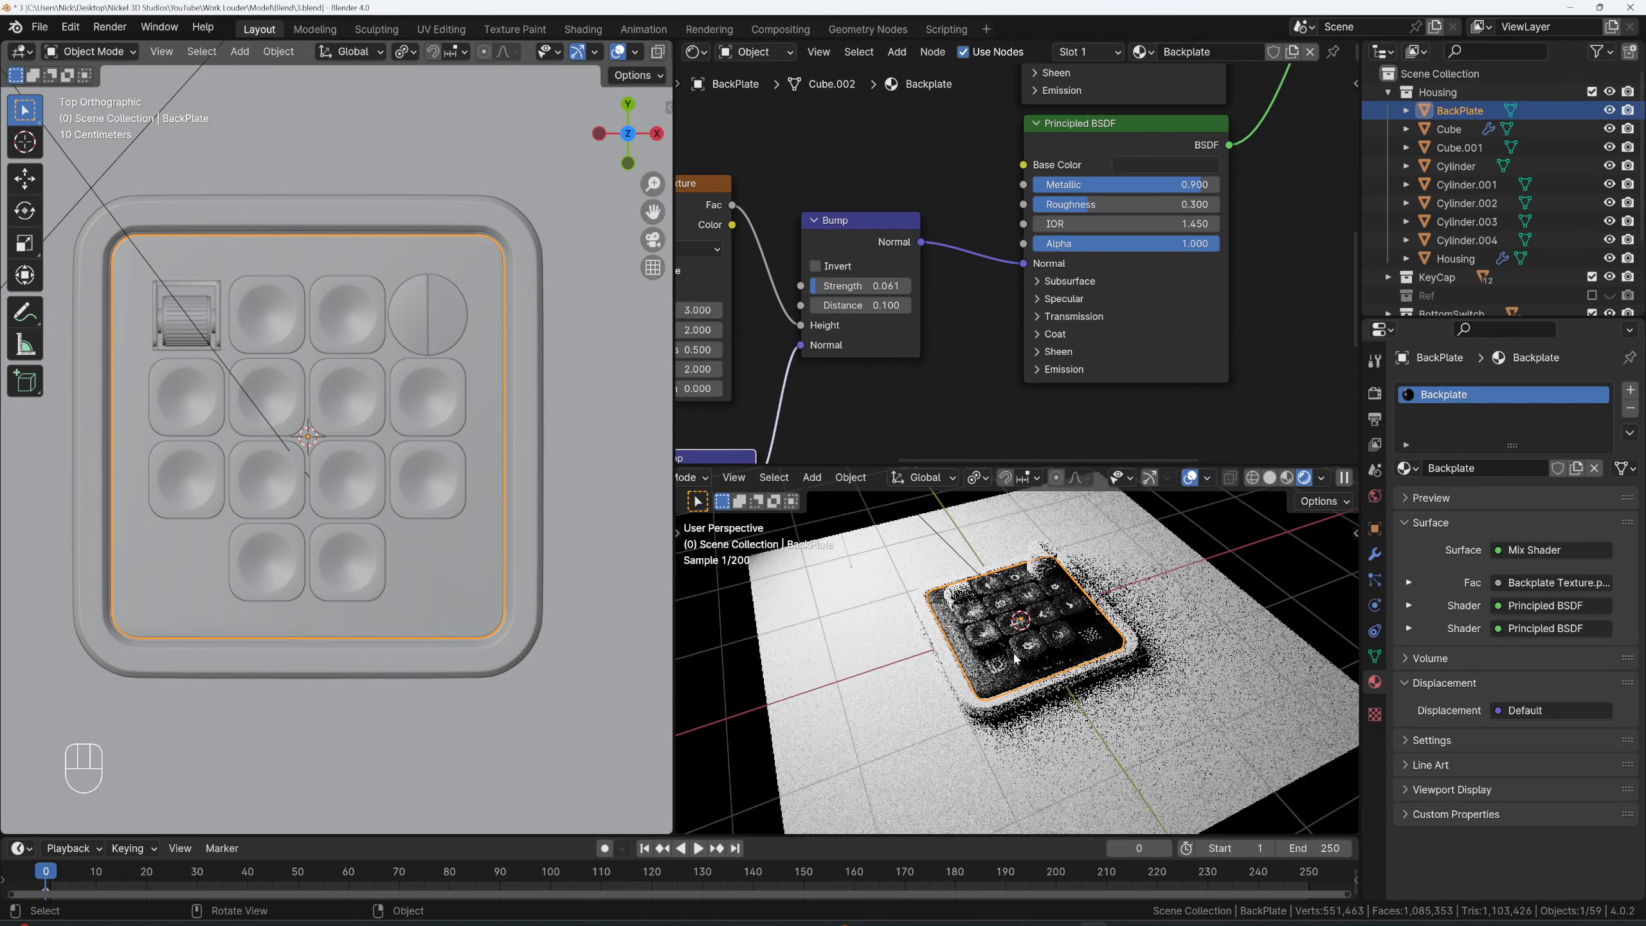
# - Inspect the rendered backplate finish from above and at a low angle near the scroll wheel corner
pyautogui.moveTo(1037, 603); pyautogui.dragTo(1051, 714, button='middle')
pyautogui.scroll(2, 1037, 613)
pyautogui.scroll(2, 1017, 560)
pyautogui.press('`')
pyautogui.scroll(-1, 1011, 706)
pyautogui.scroll(-1, 1051, 715)
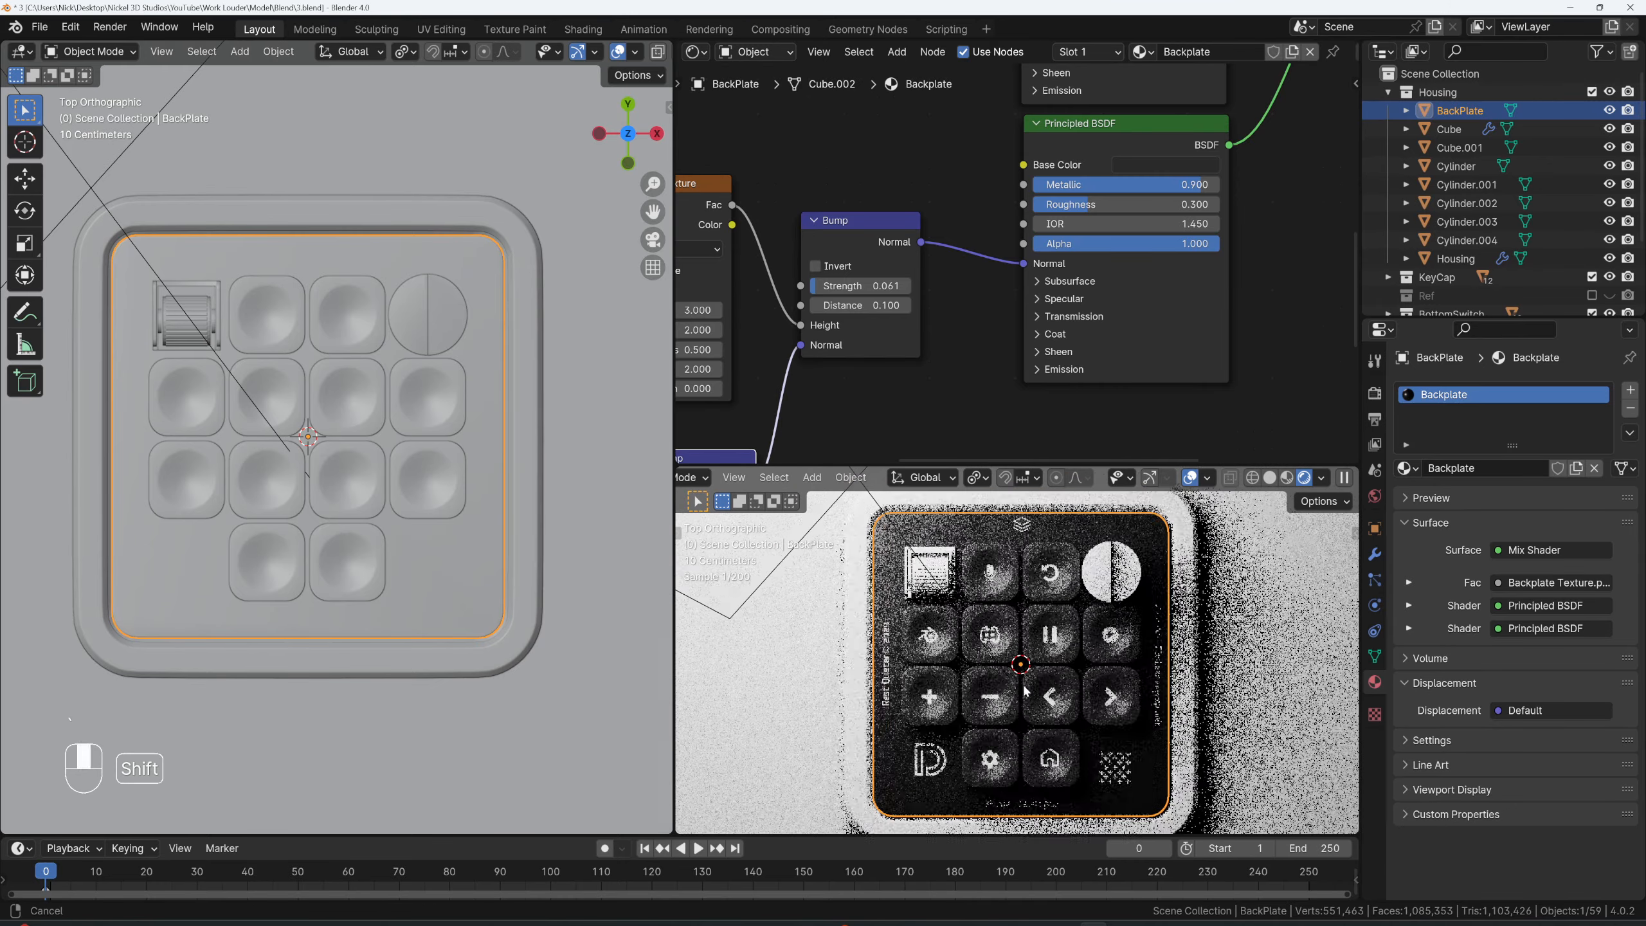
pyautogui.moveTo(970, 624); pyautogui.dragTo(1003, 464, button='middle')
pyautogui.scroll(3, 994, 594)
pyautogui.keyDown('shift'); pyautogui.moveTo(1002, 464); pyautogui.dragTo(1021, 492, button='middle'); pyautogui.keyUp('shift')
# - Turn the shader editor area into an Image Editor showing Micro-3-2048x1365.png, enlarged and framed on the scroll wheel
pyautogui.moveTo(1031, 466); pyautogui.dragTo(1031, 290)
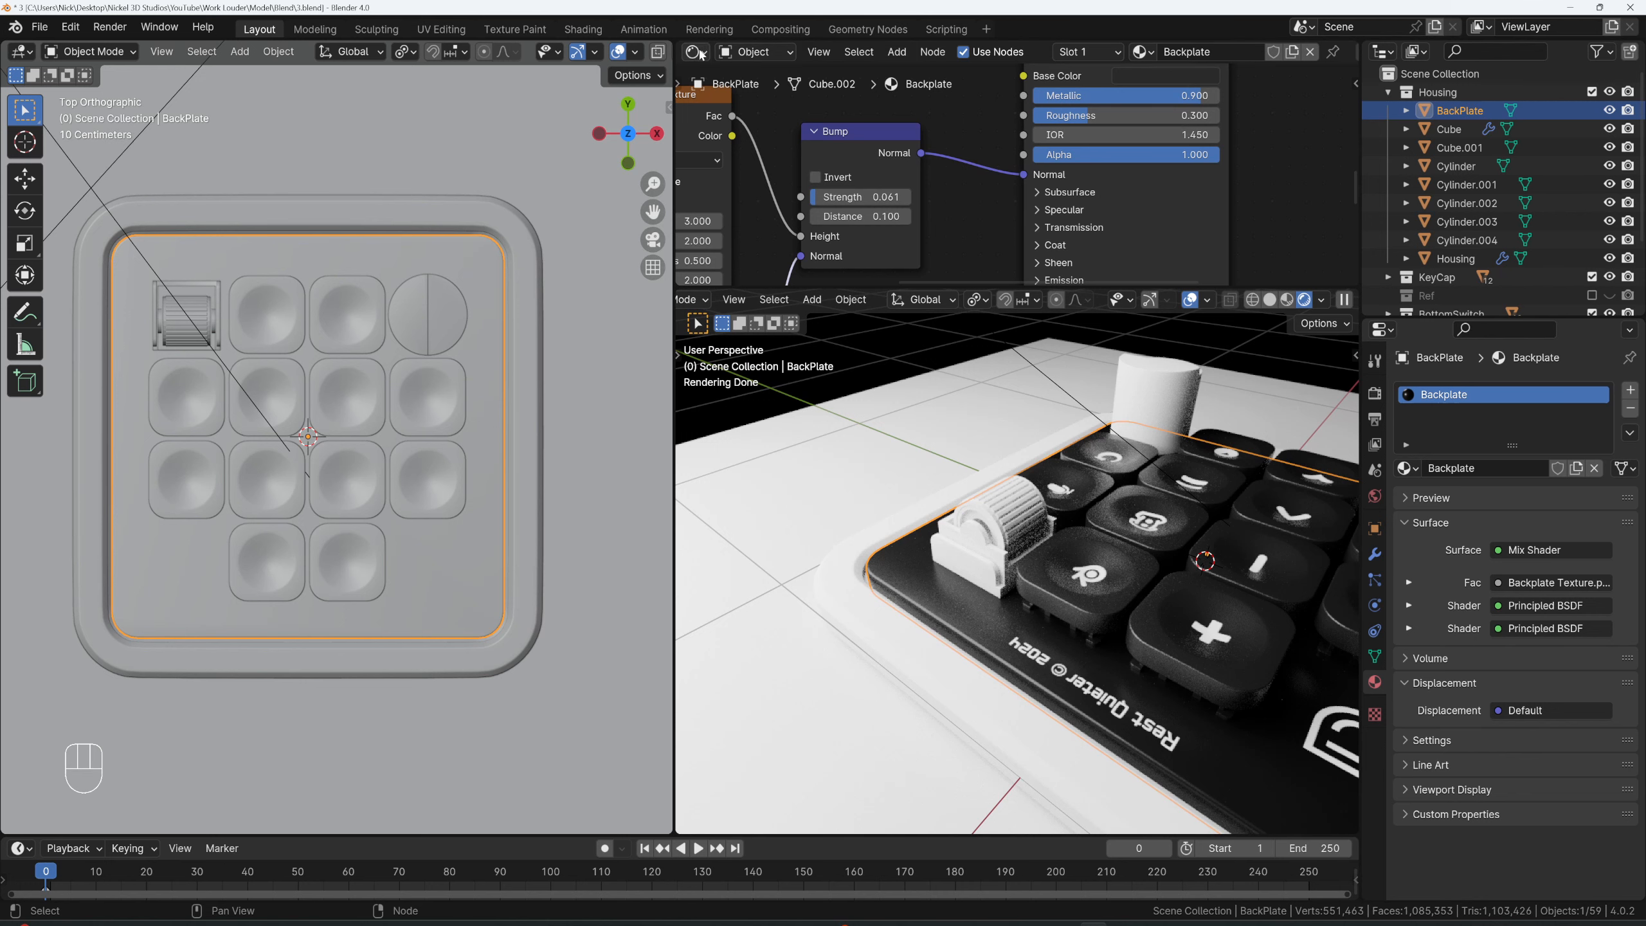
pyautogui.click(695, 52)
pyautogui.click(810, 121)
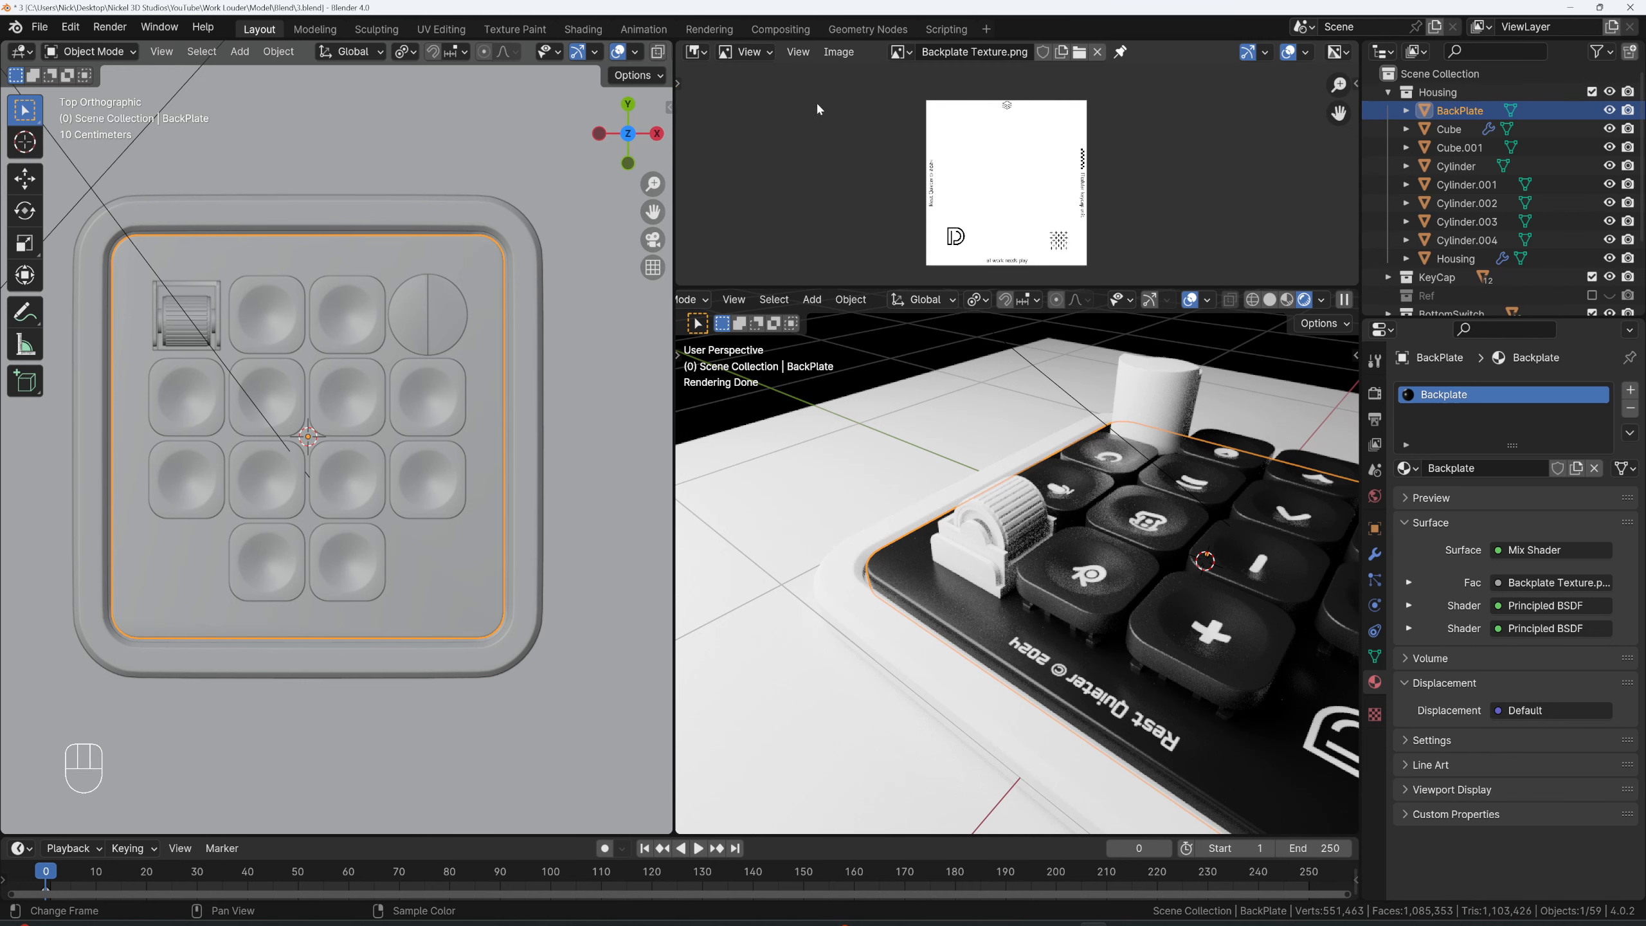
pyautogui.click(912, 54)
pyautogui.click(953, 124)
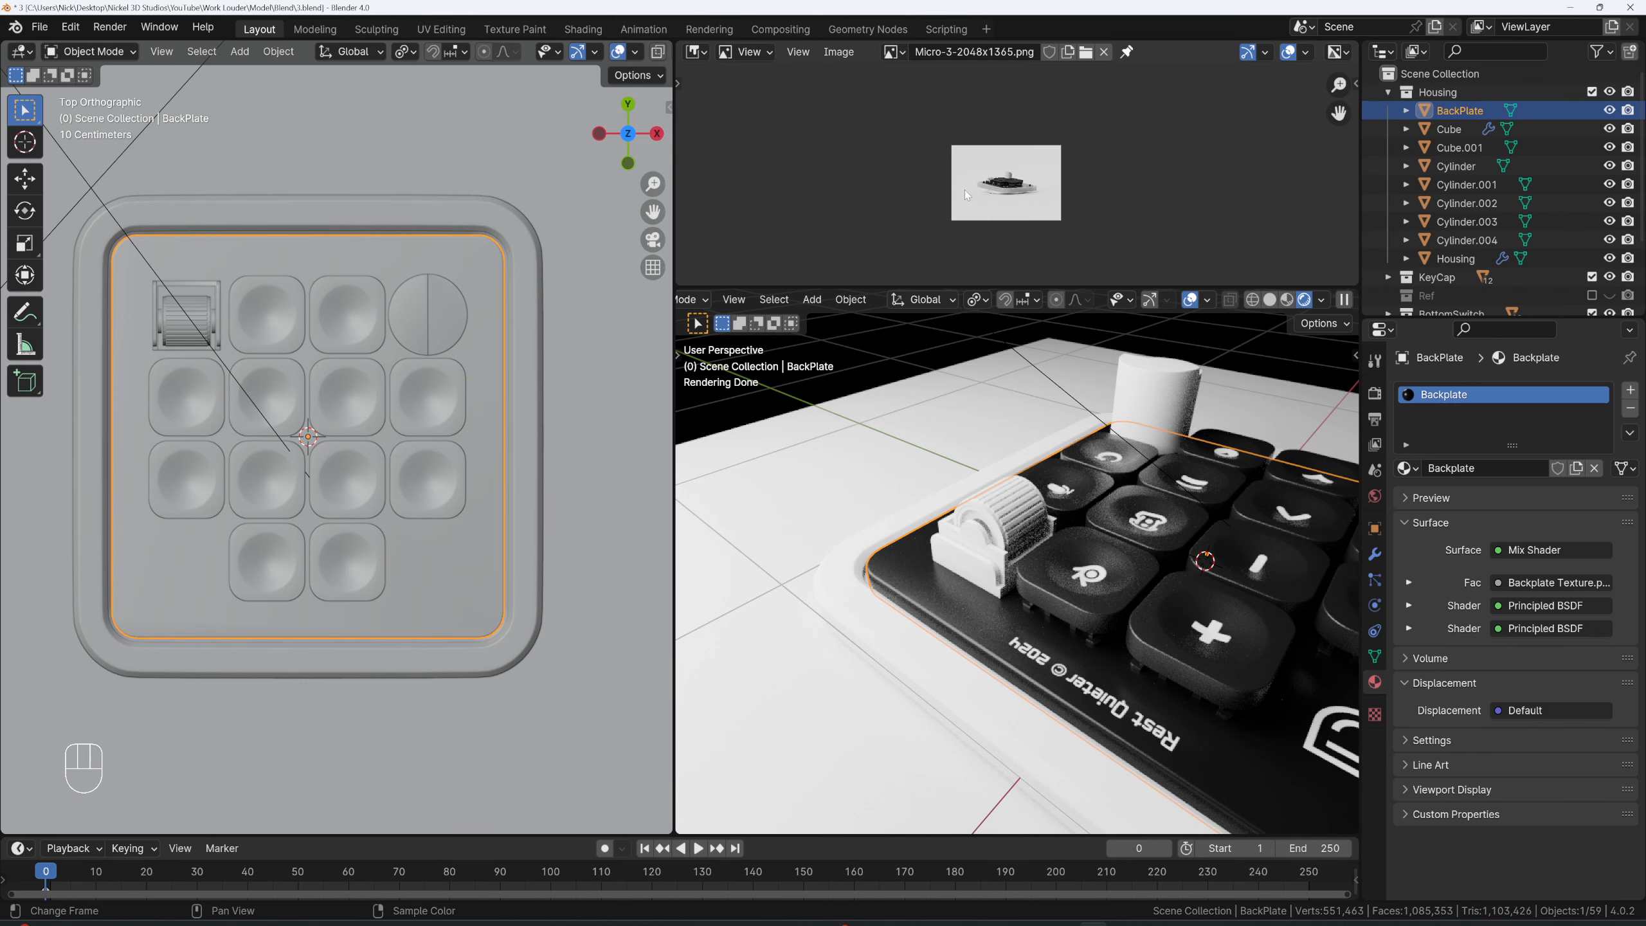
pyautogui.scroll(5, 972, 190)
pyautogui.keyDown('shift'); pyautogui.moveTo(1044, 169); pyautogui.dragTo(1051, 241, button='middle'); pyautogui.keyUp('shift')
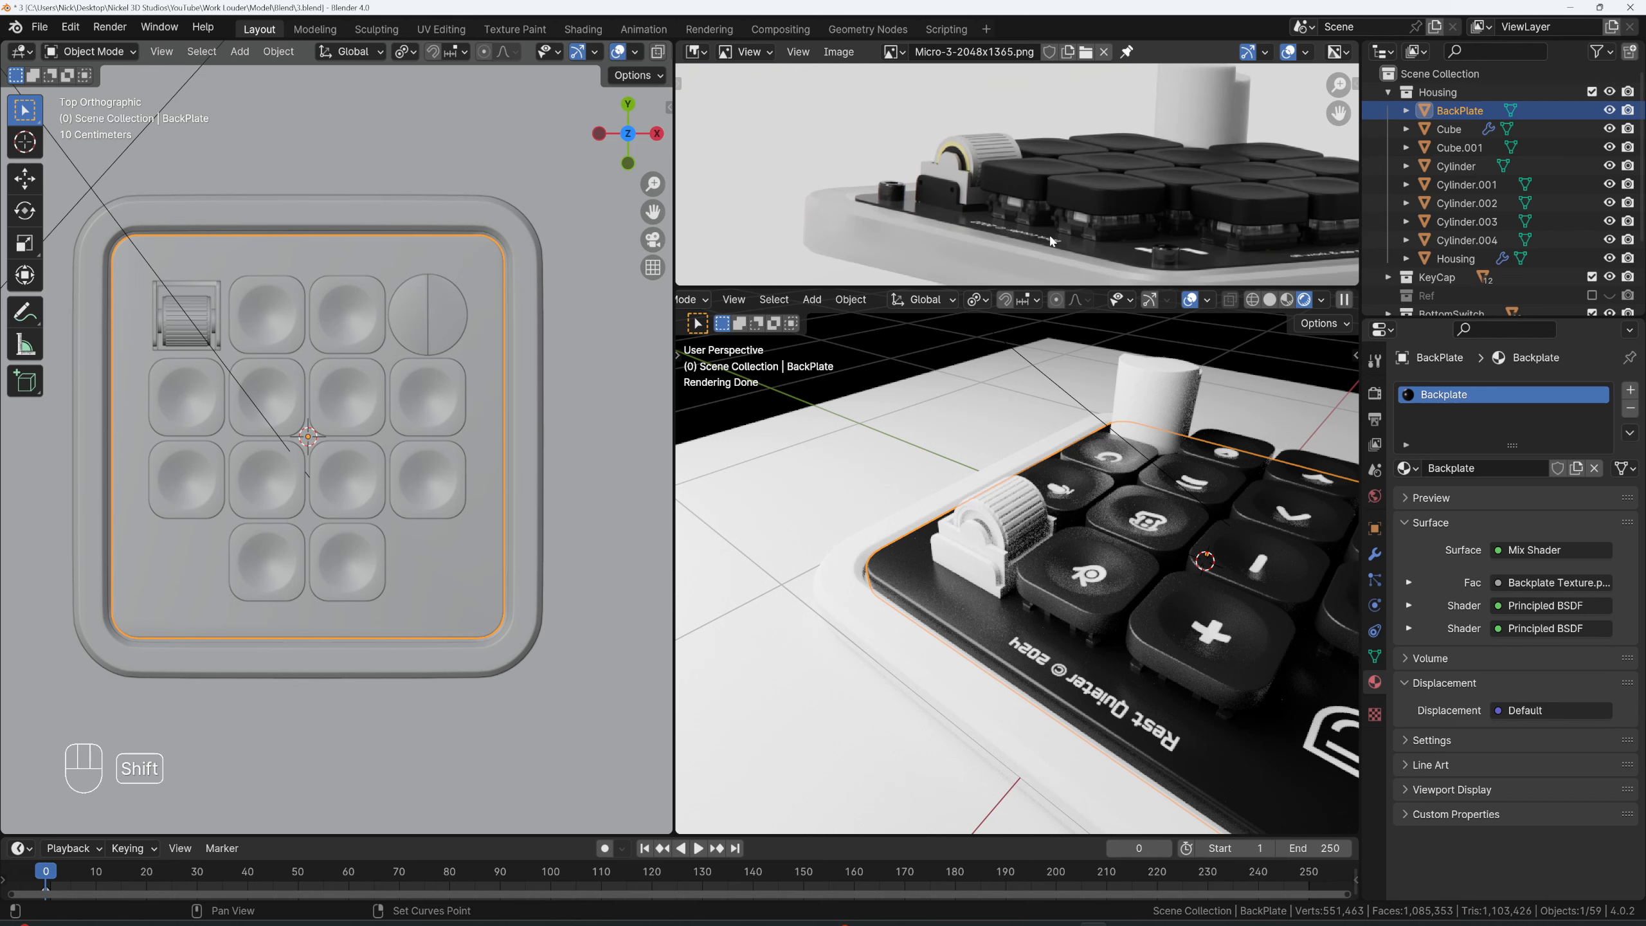
pyautogui.moveTo(1051, 287); pyautogui.dragTo(1055, 447)
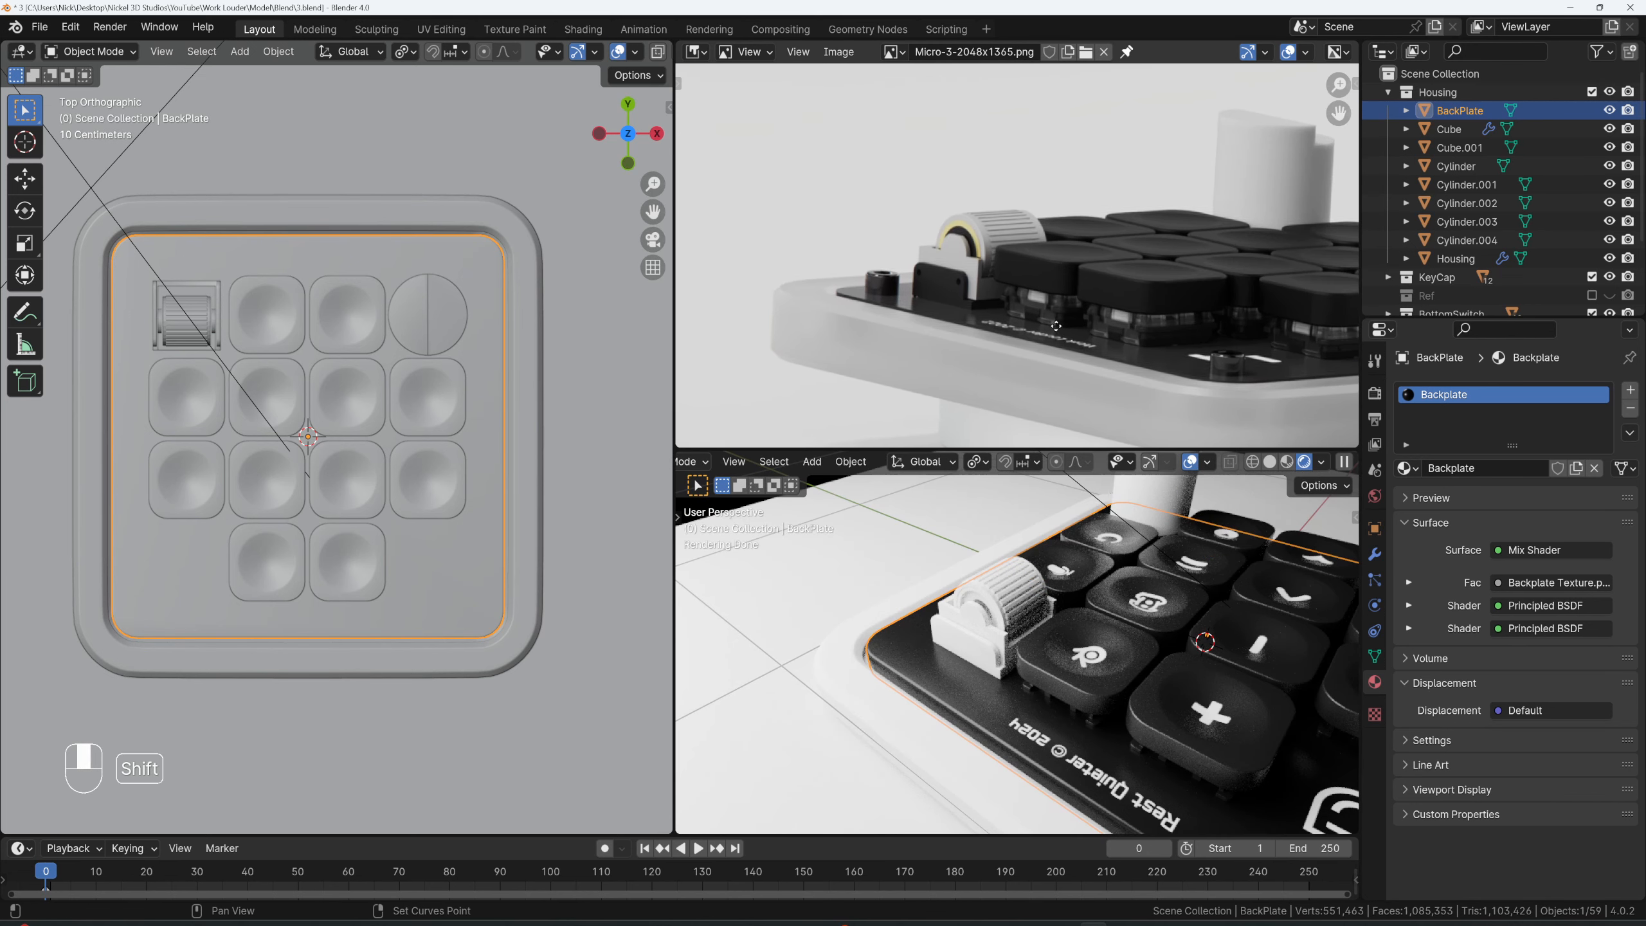
pyautogui.scroll(1, 929, 276)
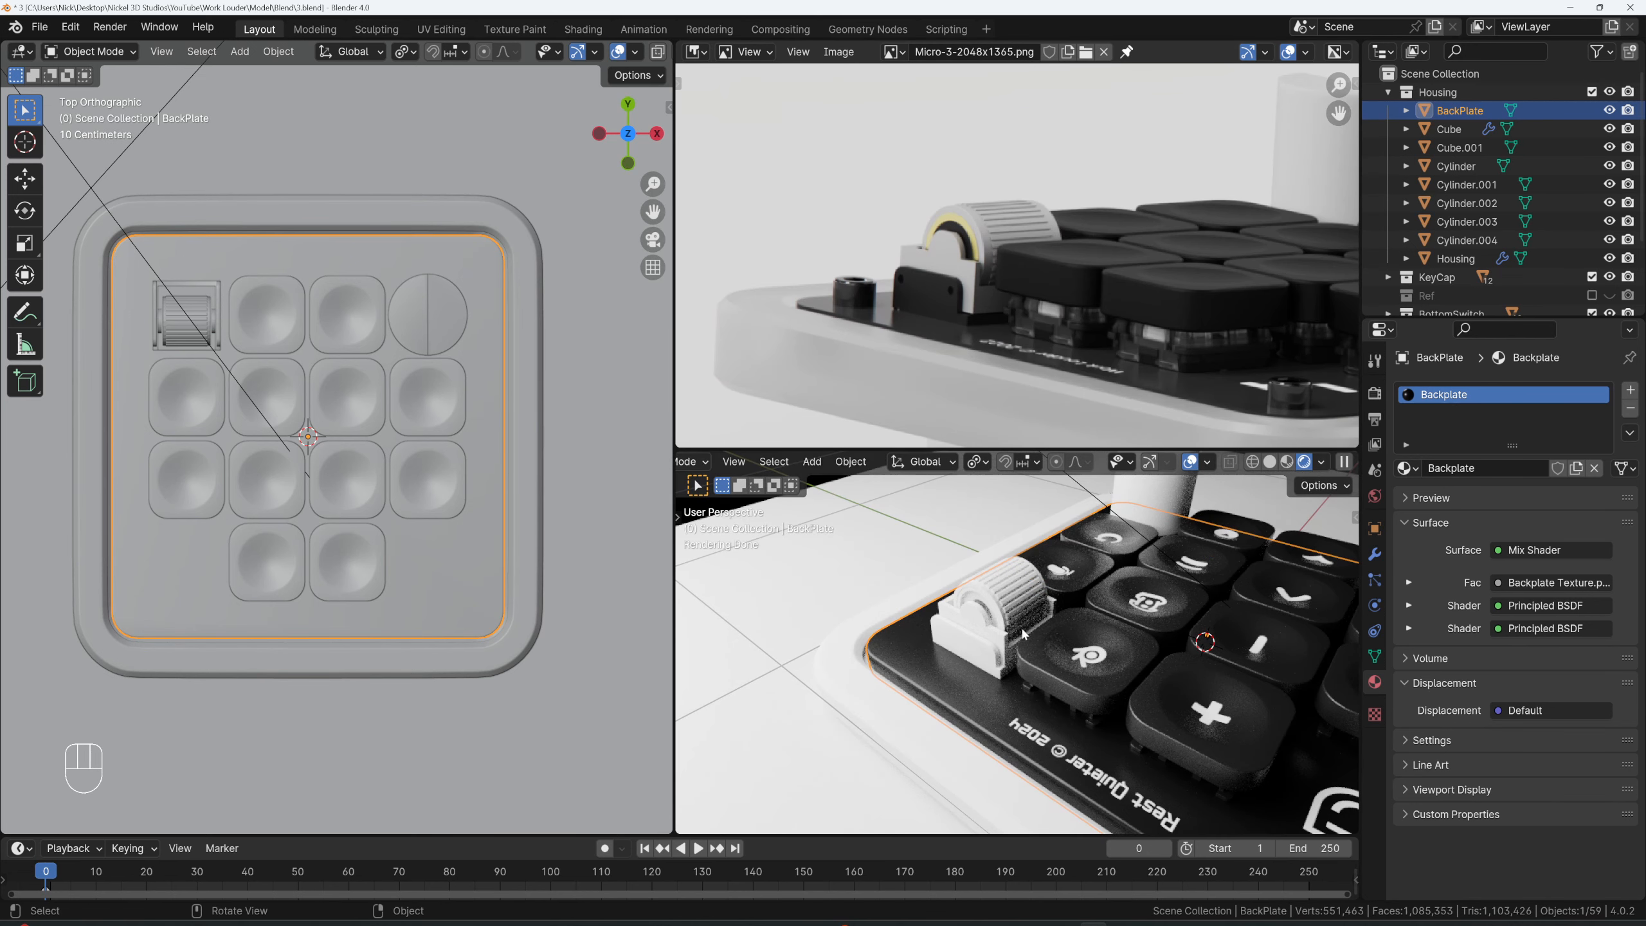
pyautogui.scroll(2, 1020, 662)
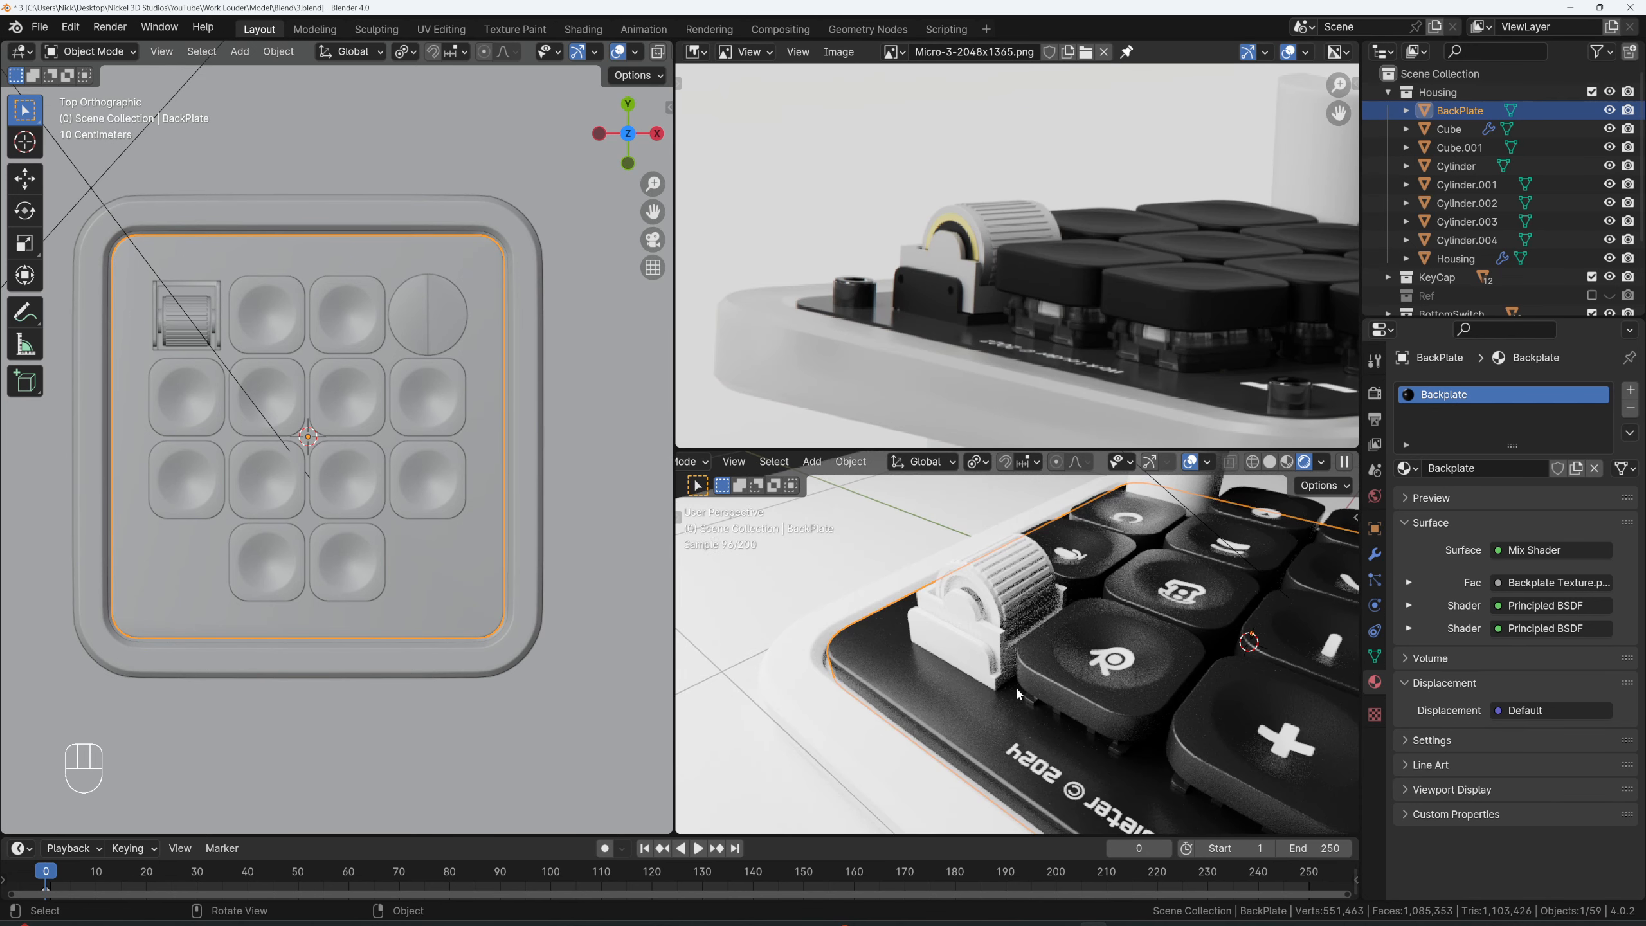
# - Enable the Screw collection and assign the Black Plastic material to the scroll wheel's outer bracket
pyautogui.click(1388, 91)
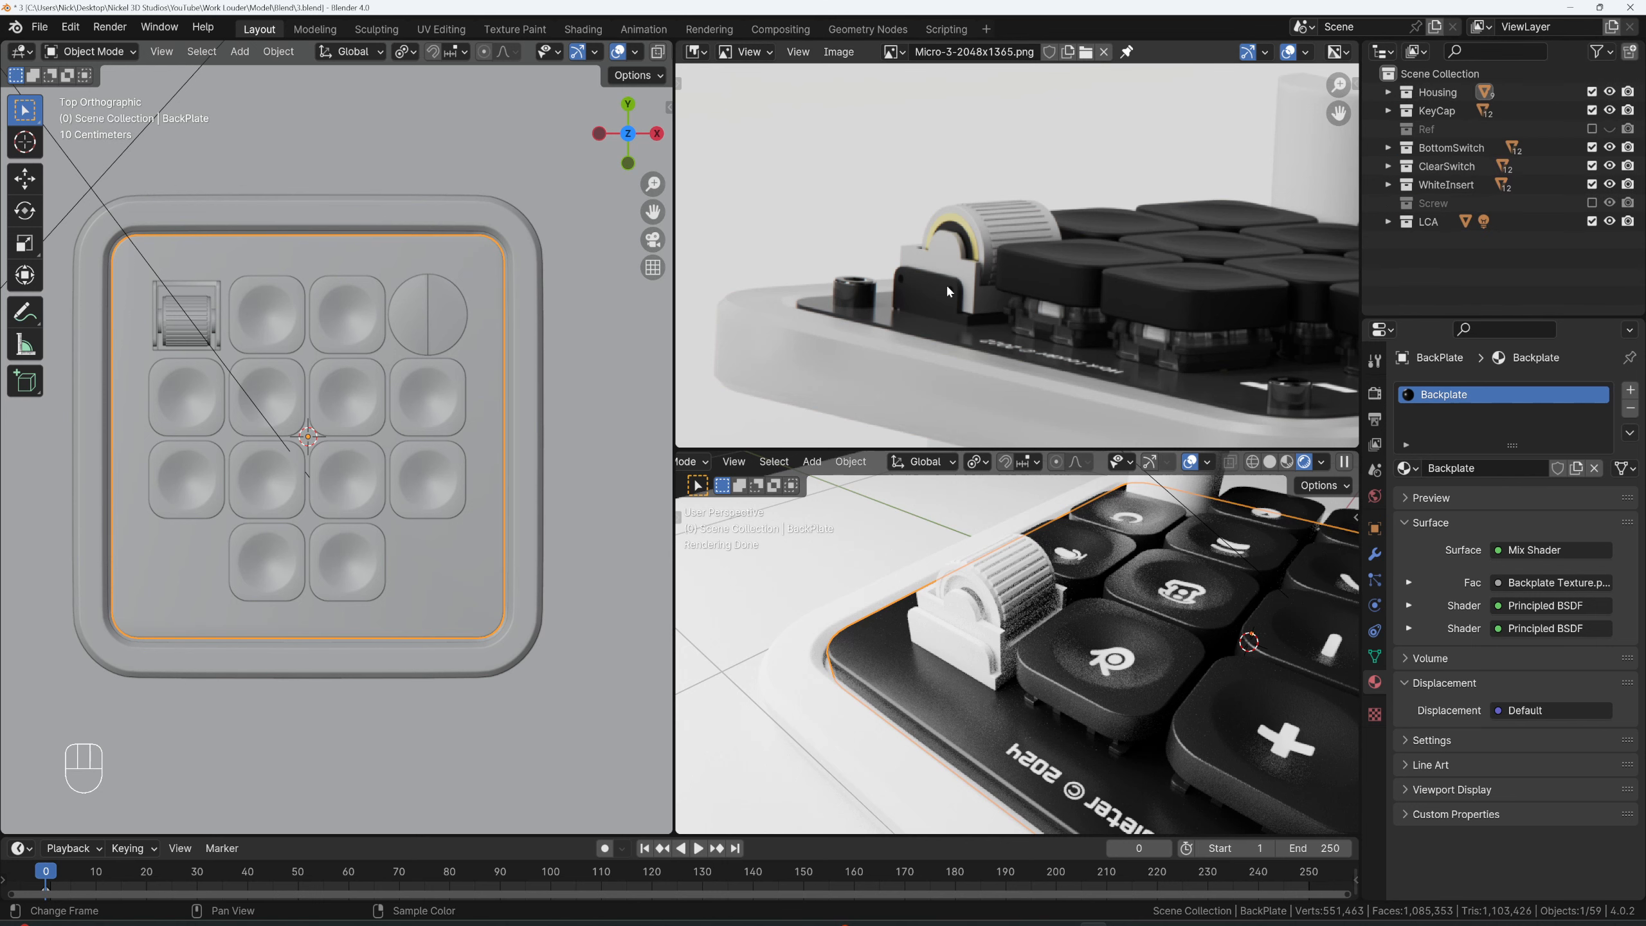
pyautogui.click(1591, 203)
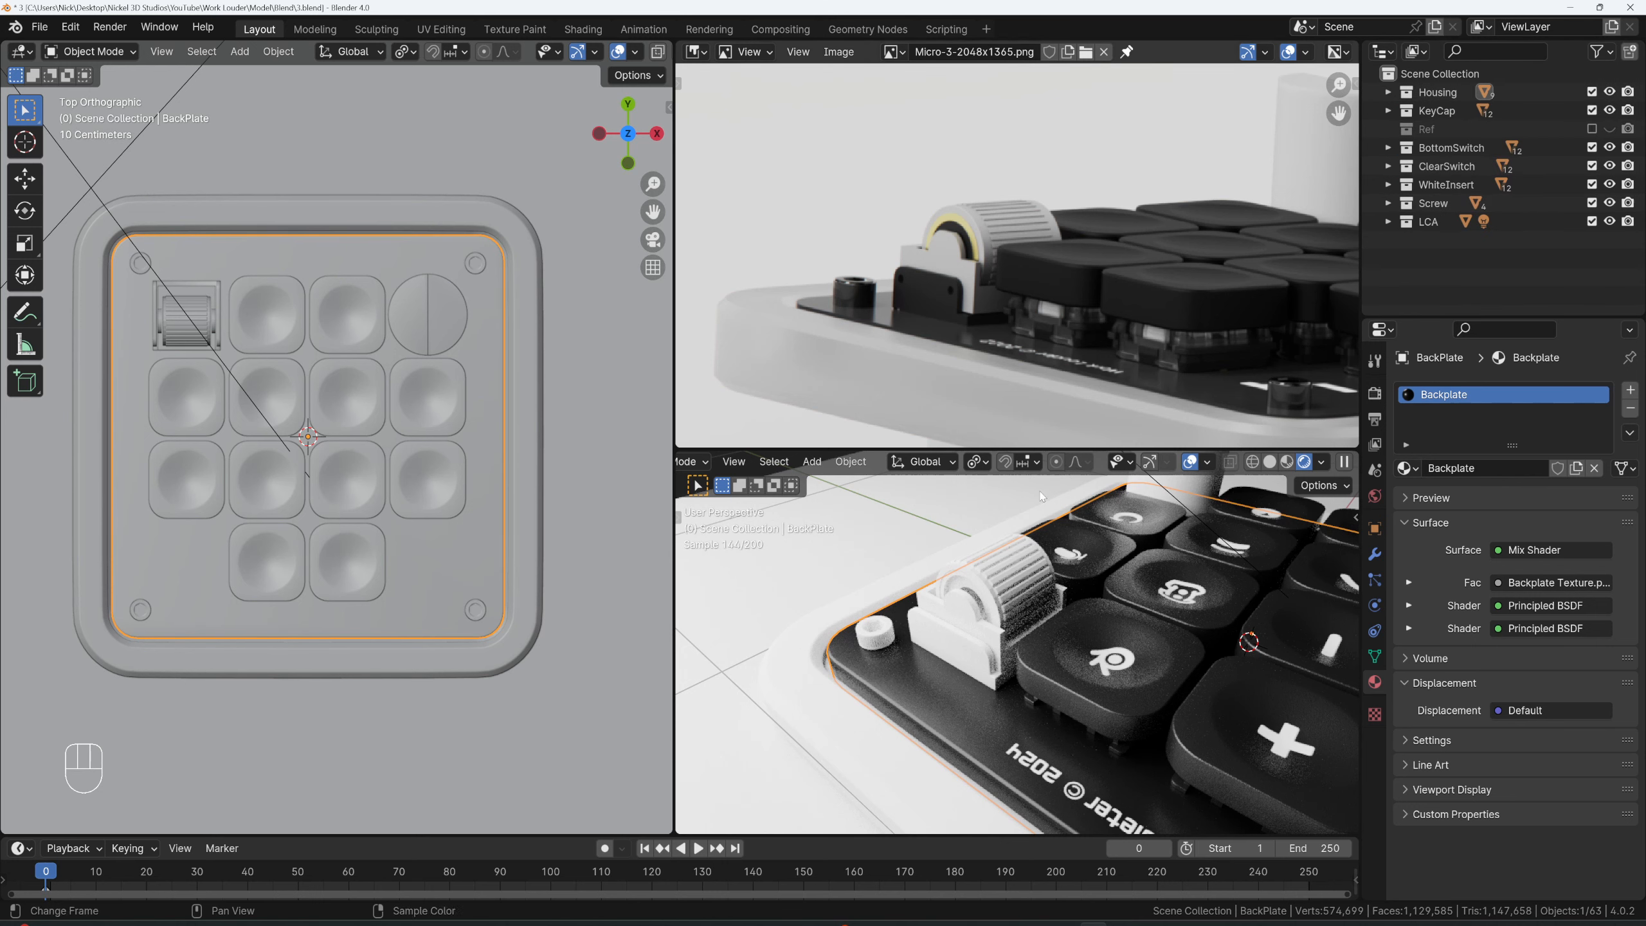
pyautogui.click(966, 655)
pyautogui.click(1406, 468)
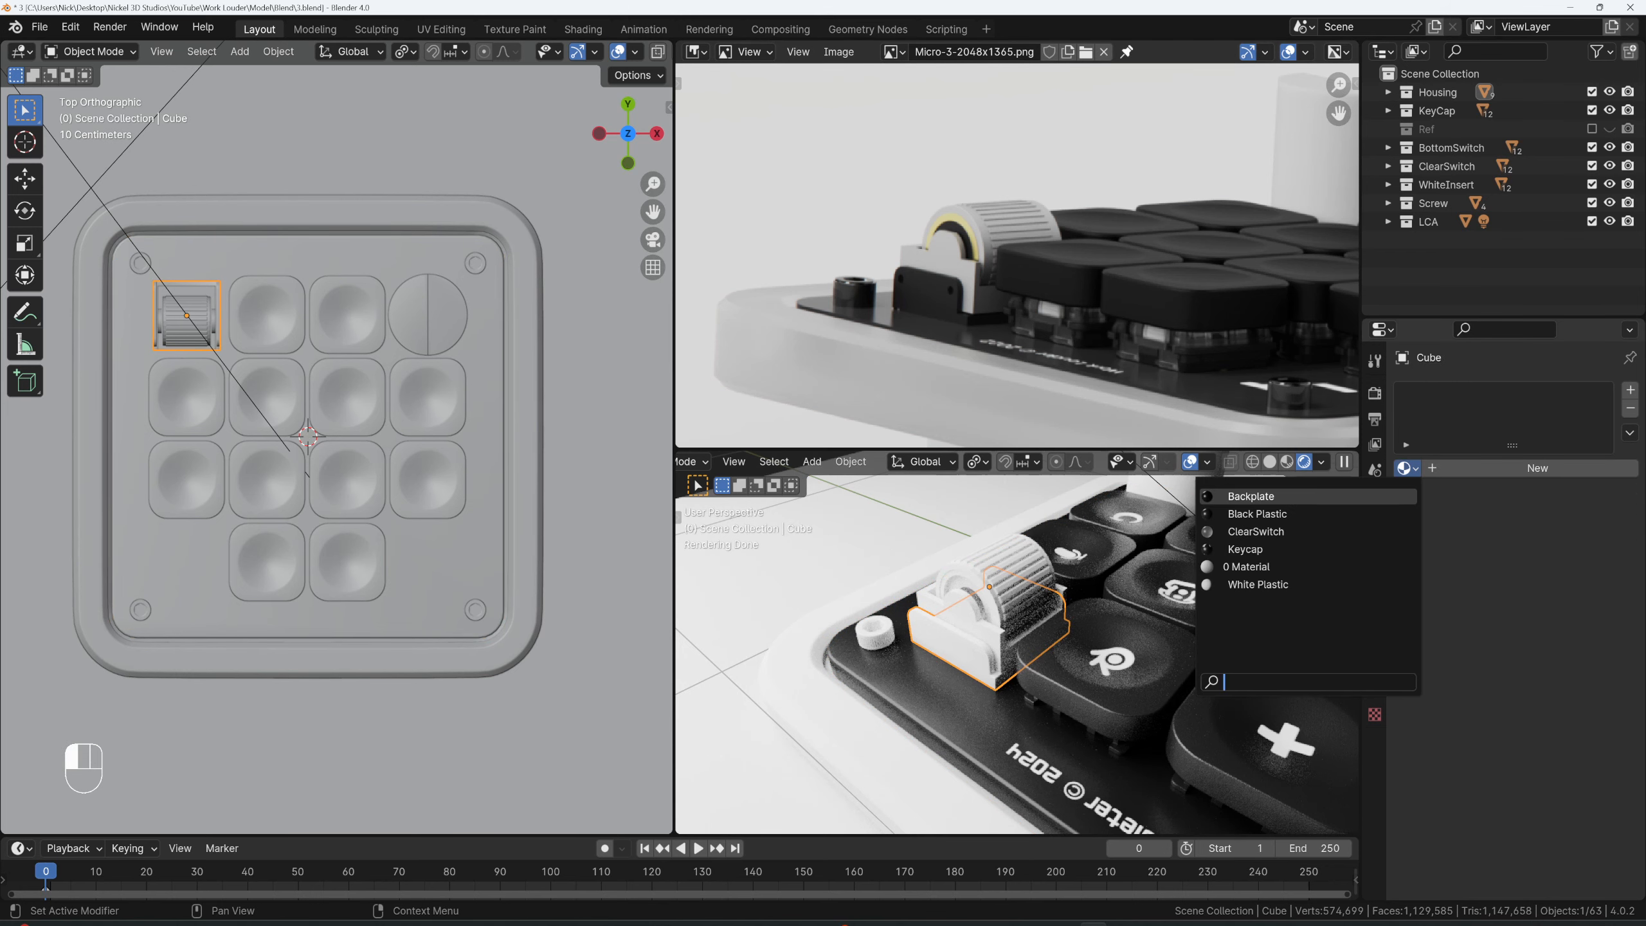
pyautogui.click(1268, 514)
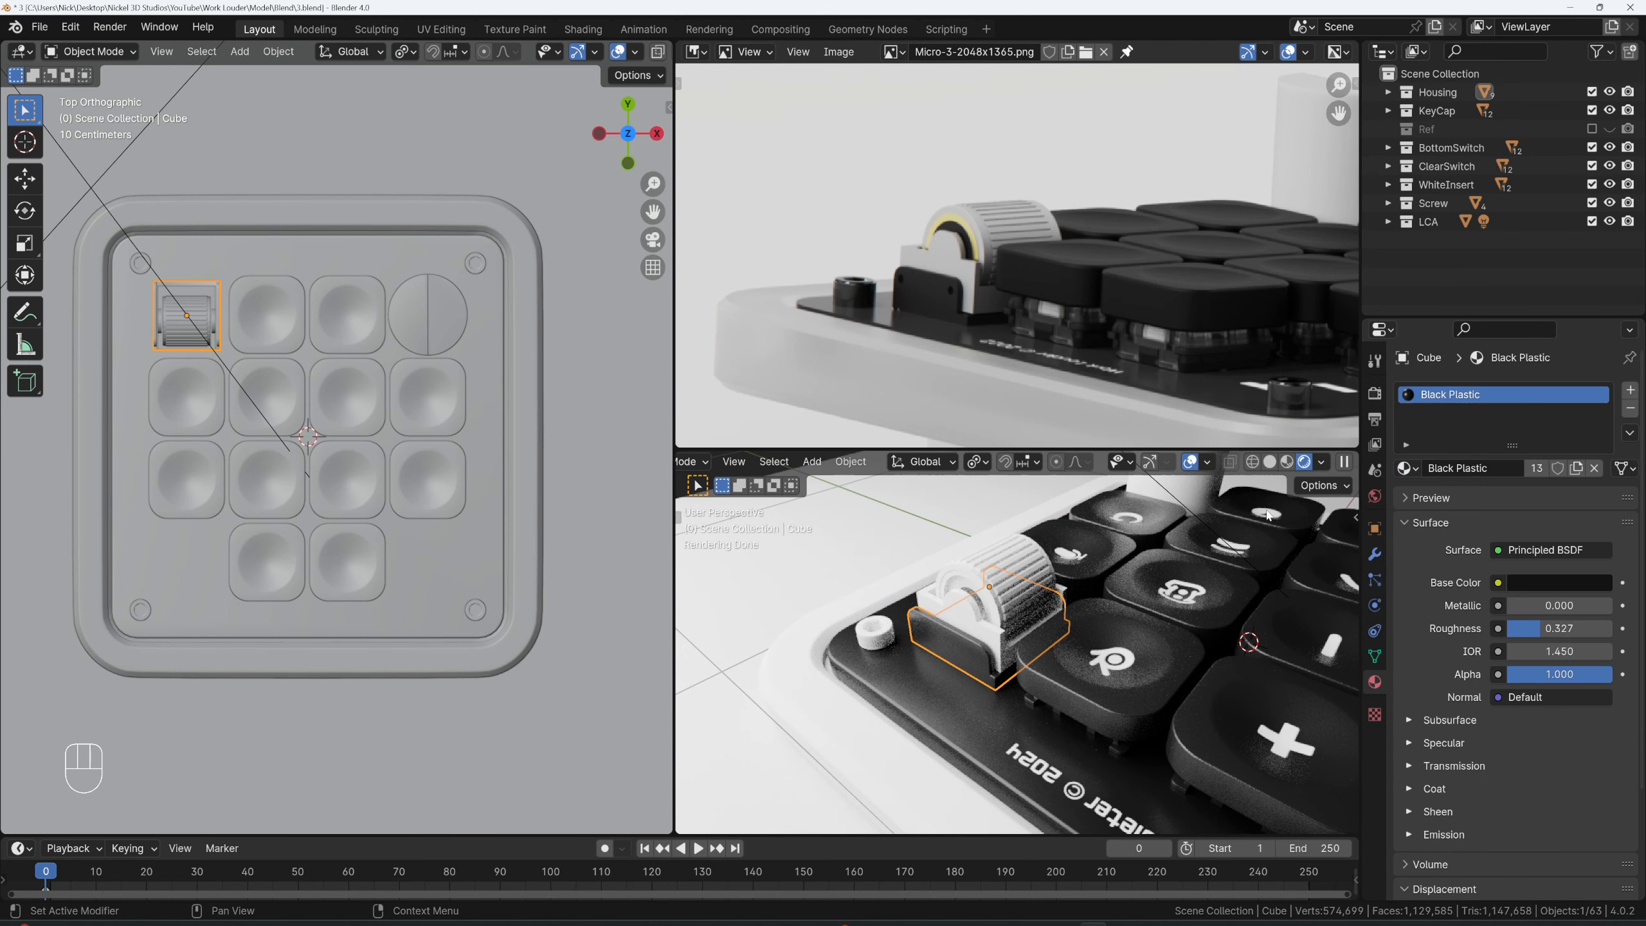
# - Make the bracket's Black Plastic material a single-user copy and rename it Plastic2
pyautogui.click(1537, 468)
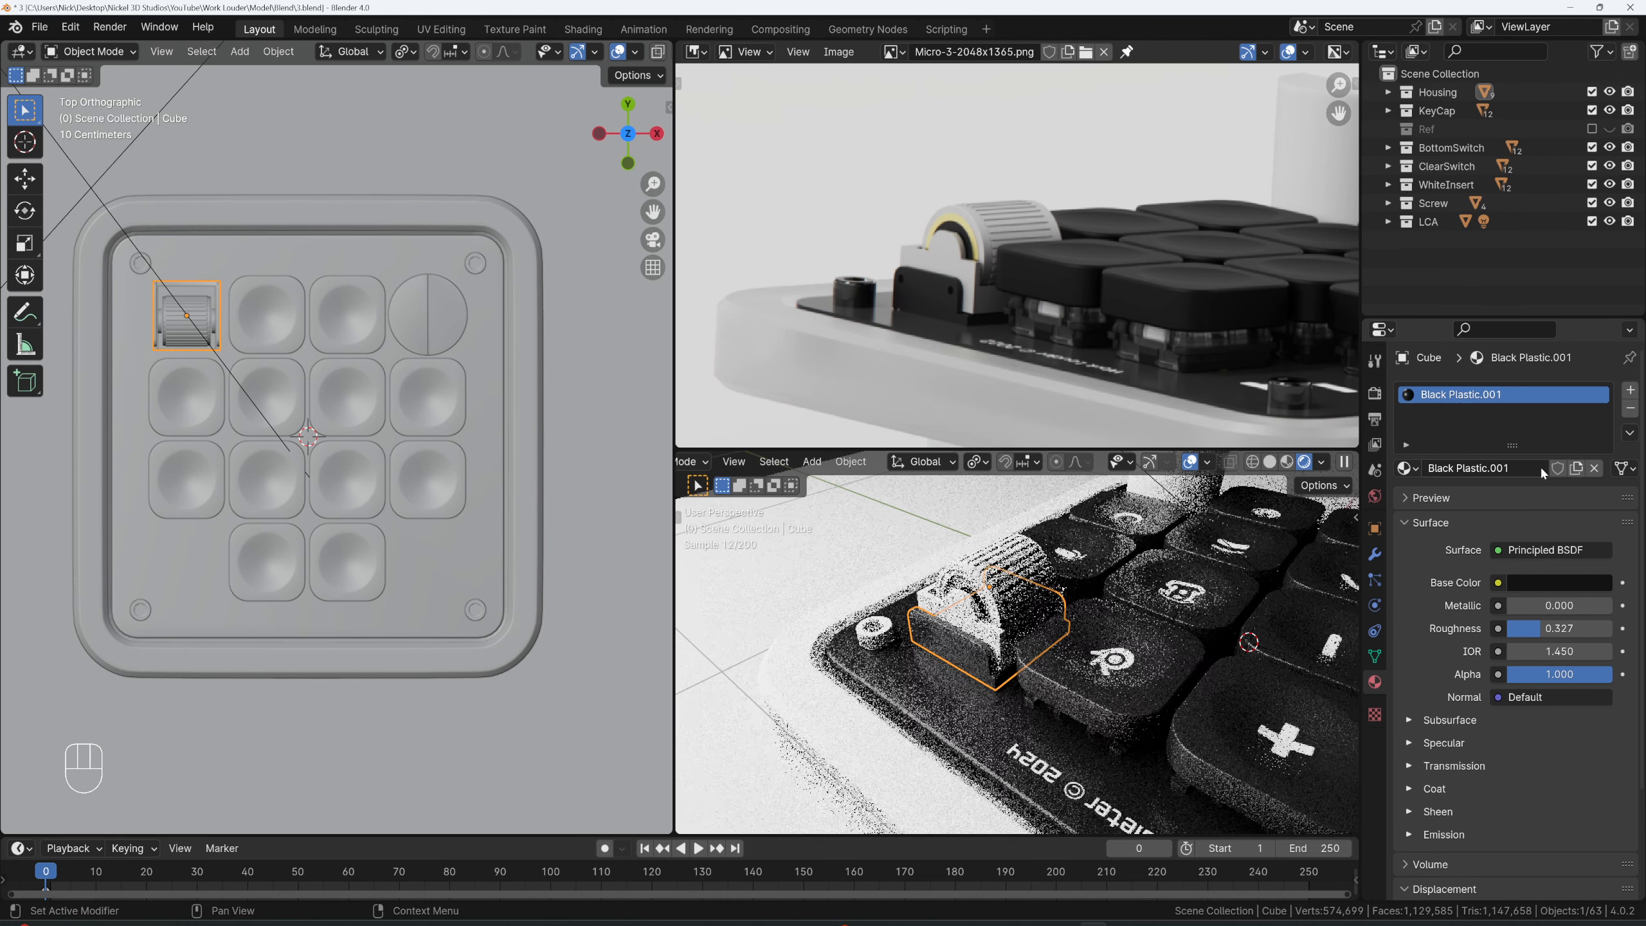
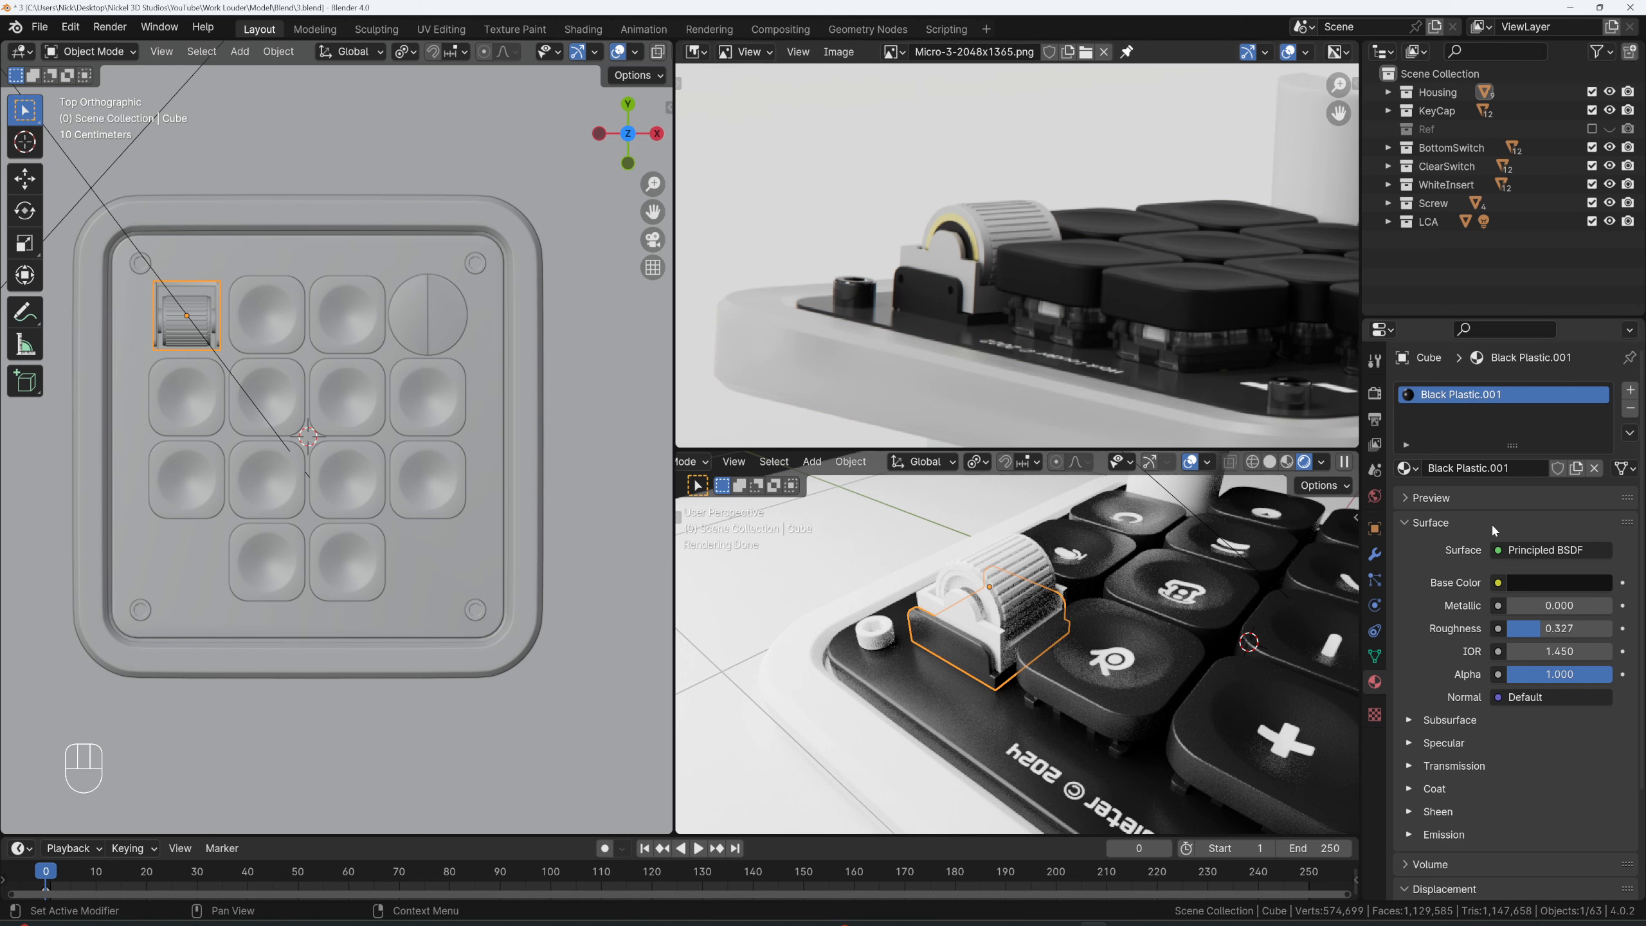
pyautogui.click(1490, 468)
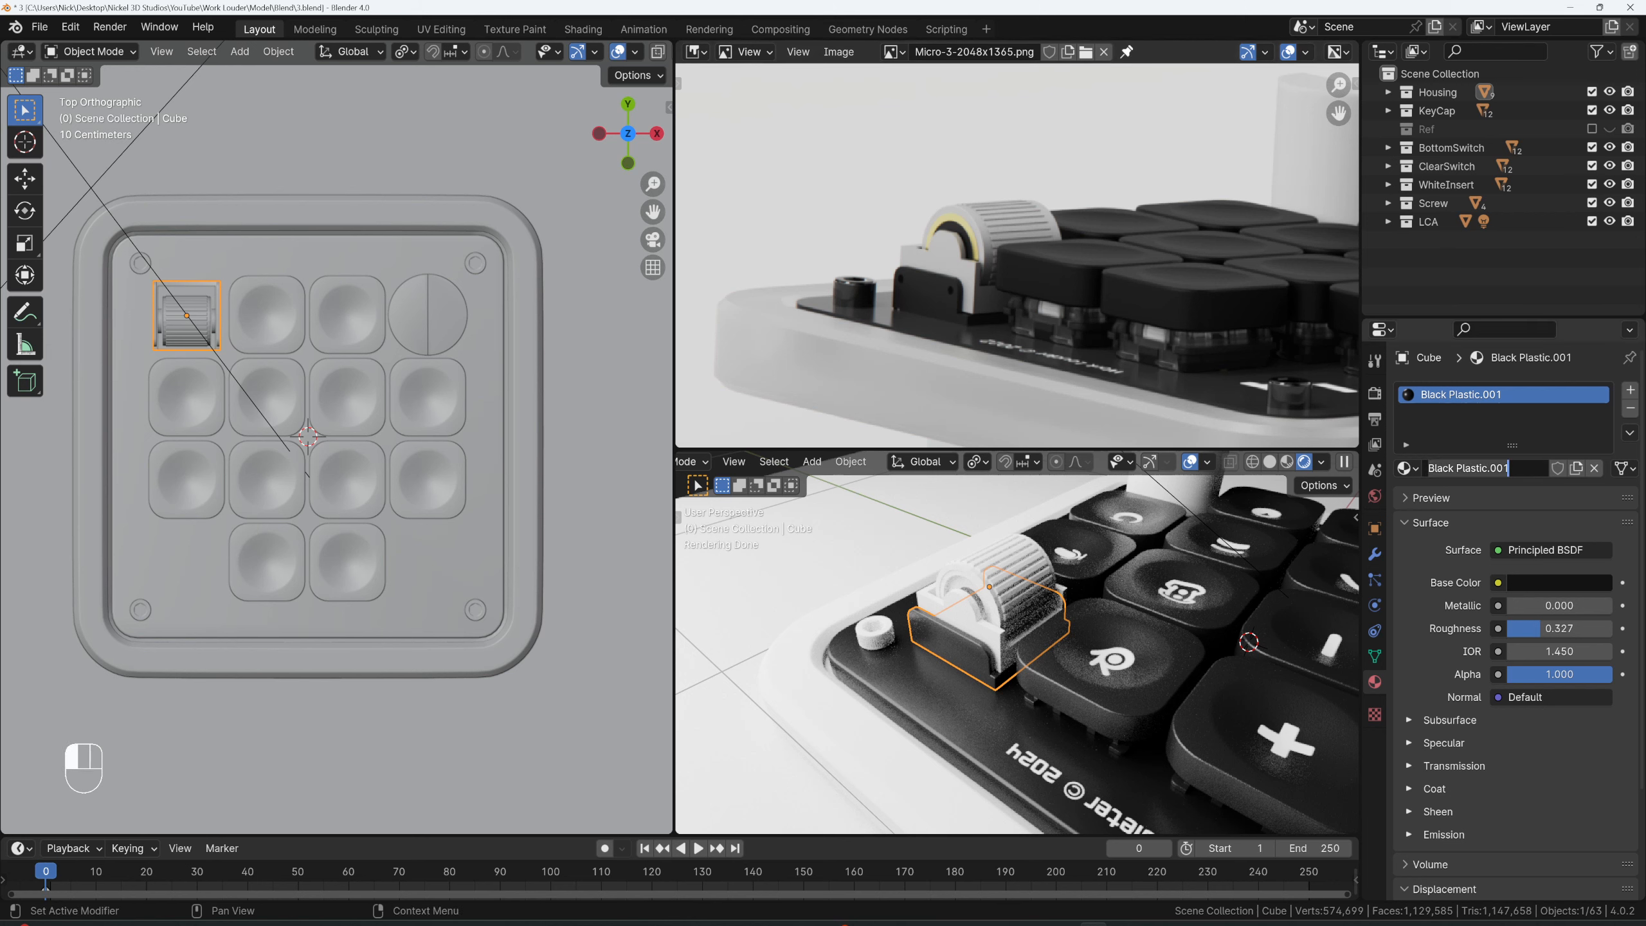
pyautogui.hotkey('ctrl', 'a')
pyautogui.write('Pla')
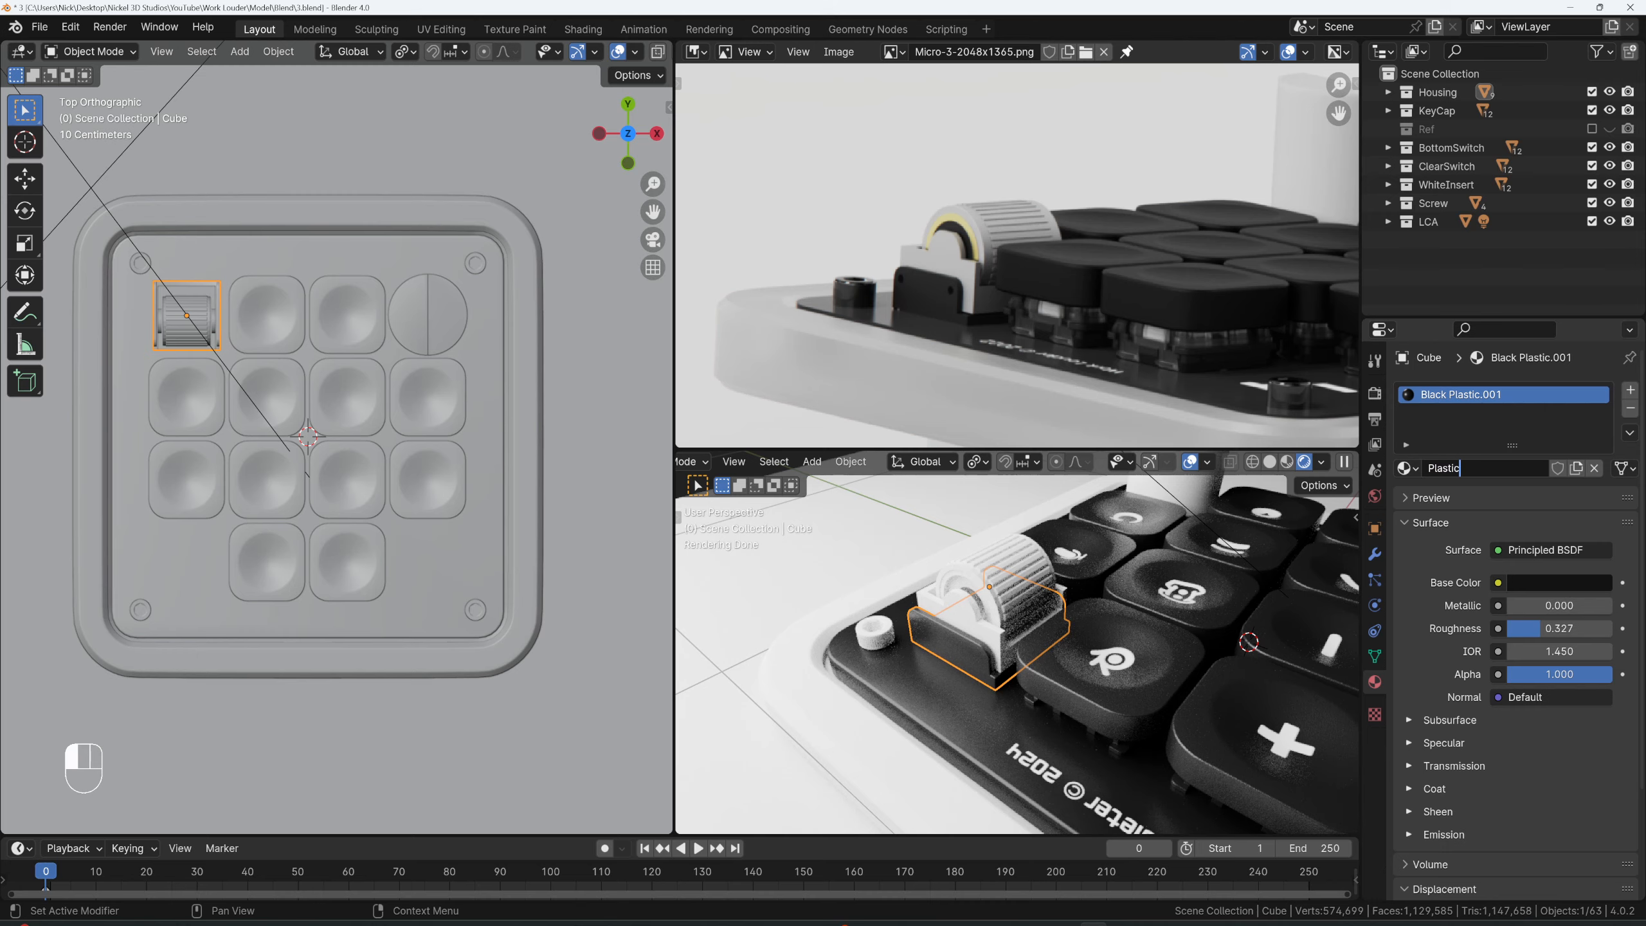
pyautogui.press('Return')
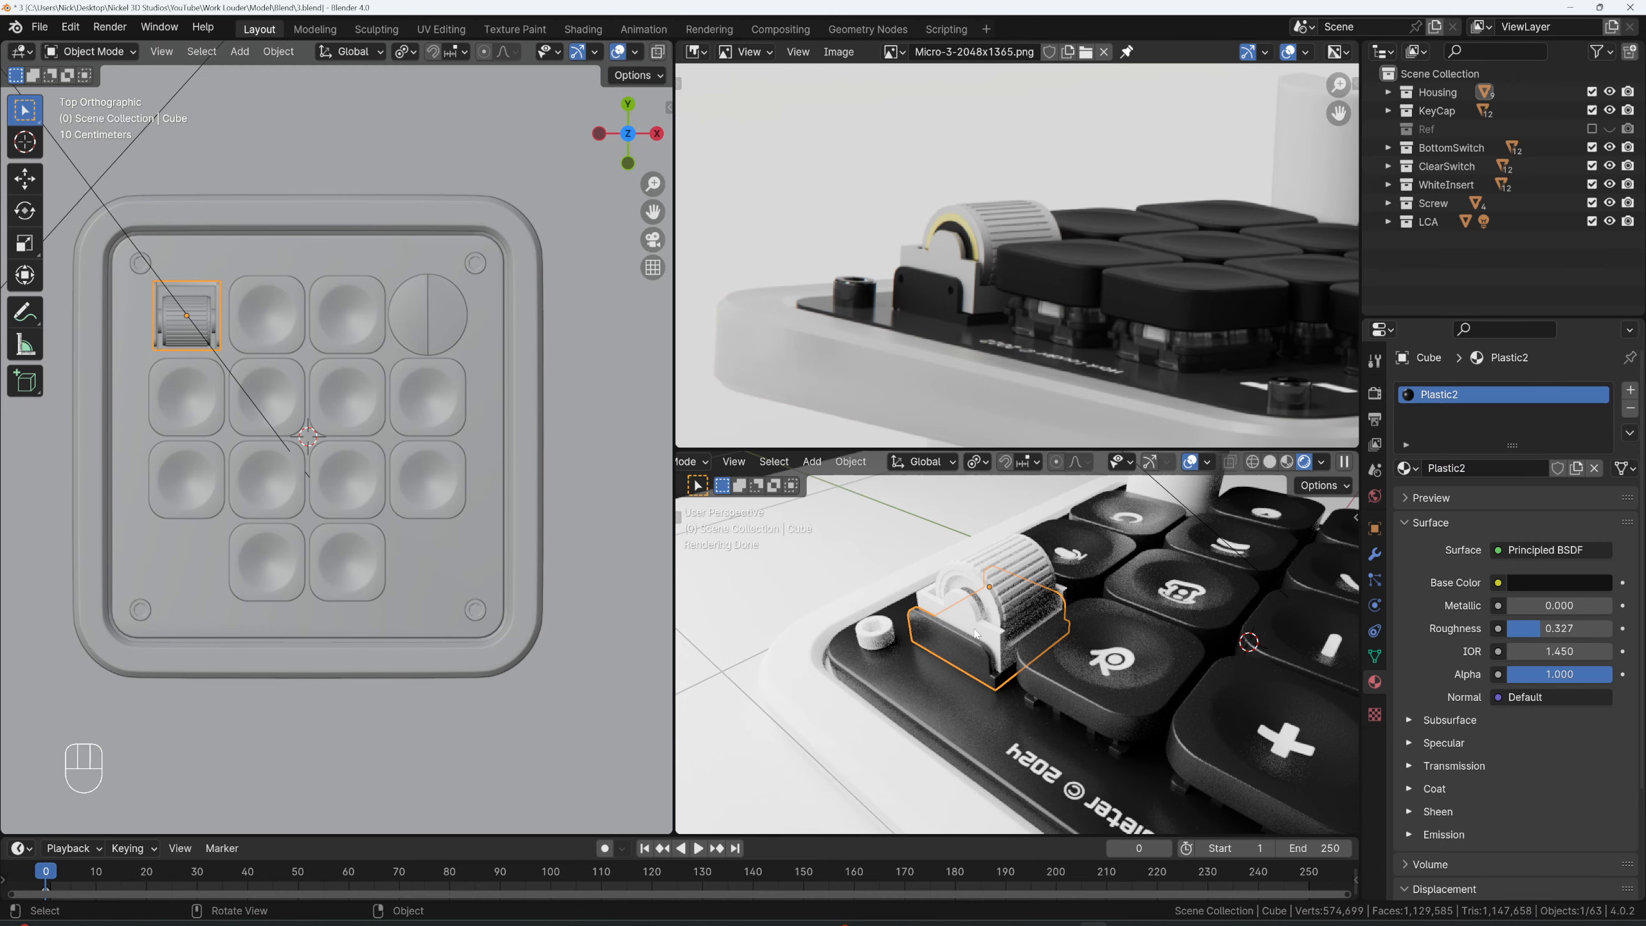
# - Darken Plastic2's Base Color to pure black with Value 0 and raise its Roughness to about 0.496
pyautogui.scroll(3, 982, 625)
pyautogui.scroll(2, 982, 624)
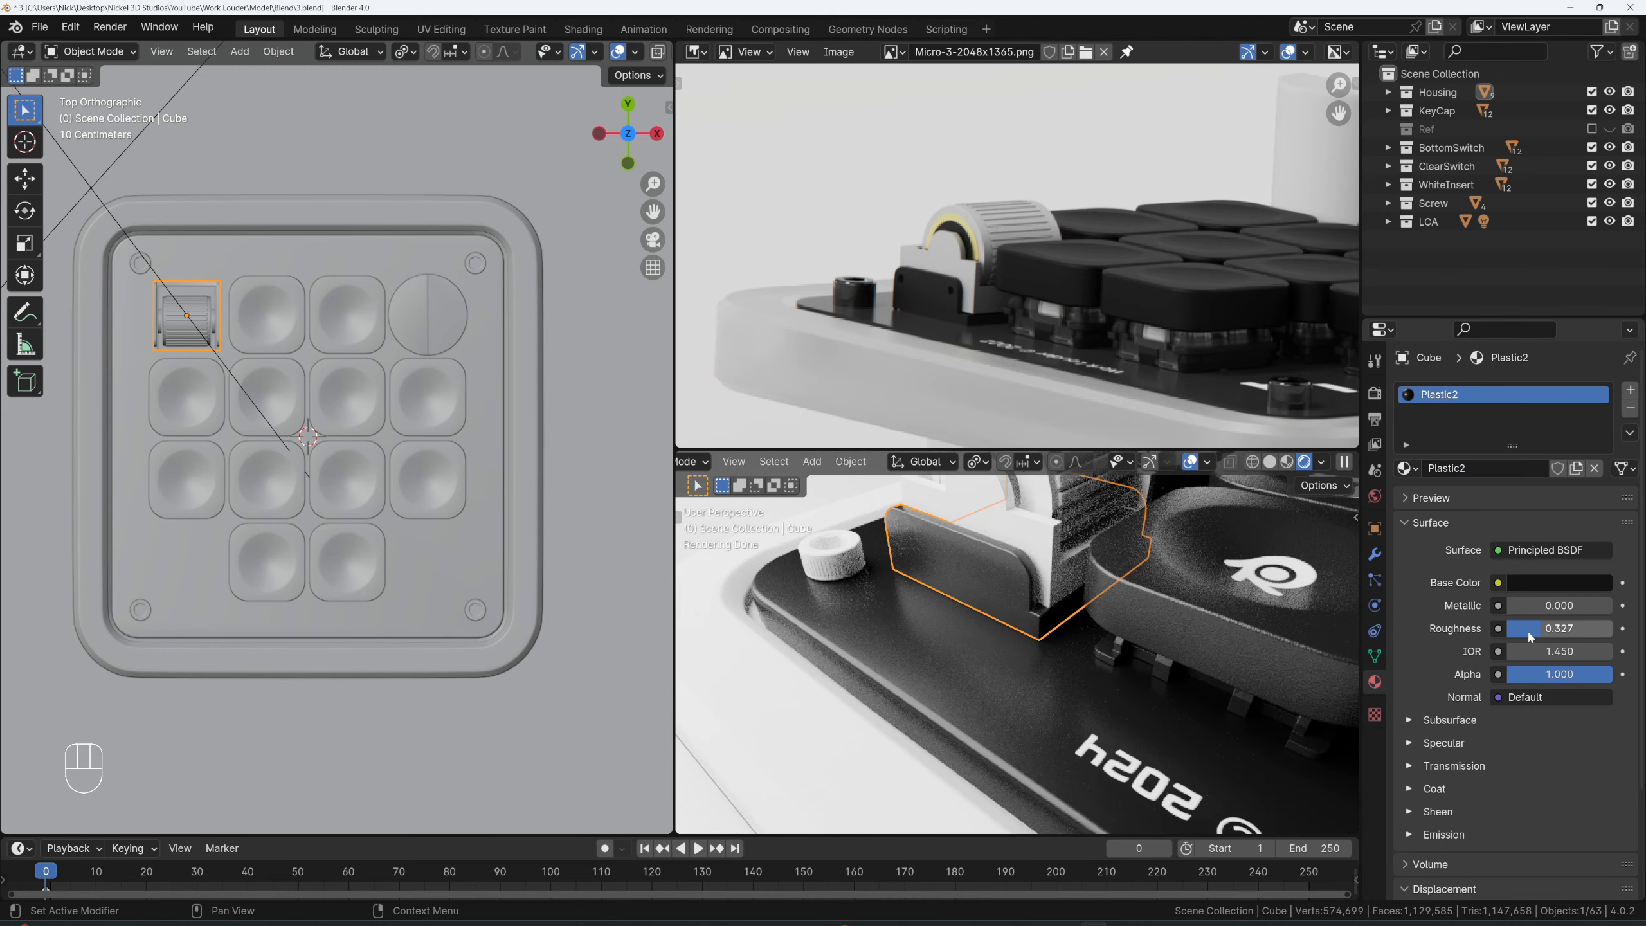
pyautogui.moveTo(1541, 623)
pyautogui.mouseDown()
pyautogui.moveTo(1557, 623)
pyautogui.moveTo(1540, 622)
pyautogui.mouseUp()
pyautogui.click(1558, 583)
pyautogui.moveTo(1598, 445); pyautogui.dragTo(1593, 454)
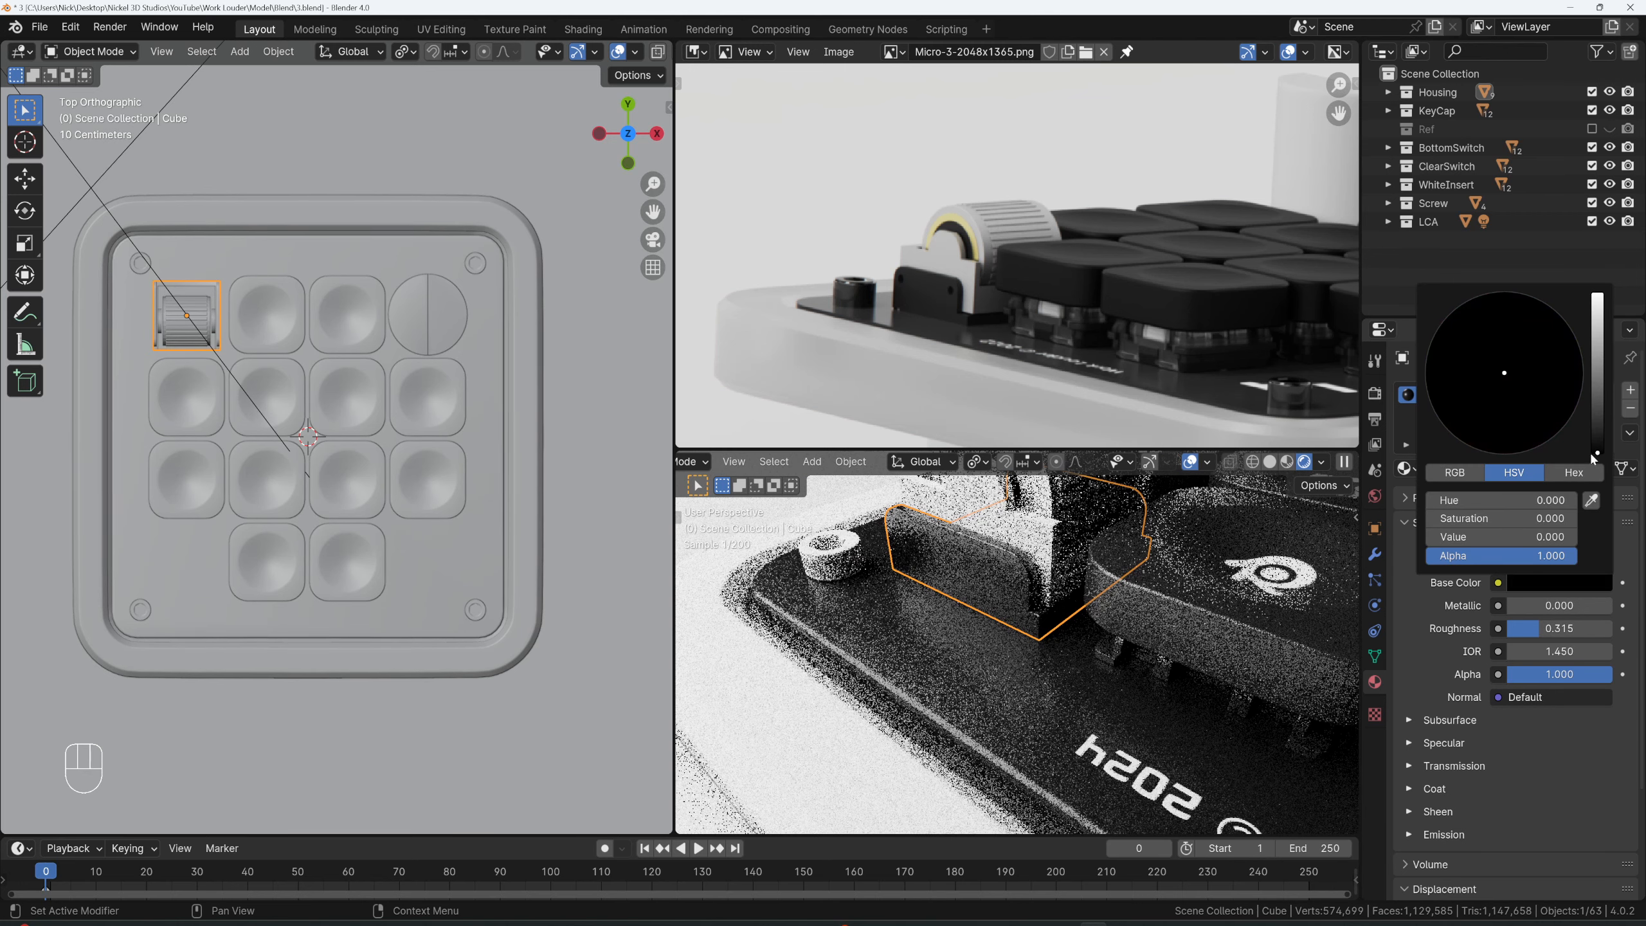
pyautogui.scroll(3, 1093, 606)
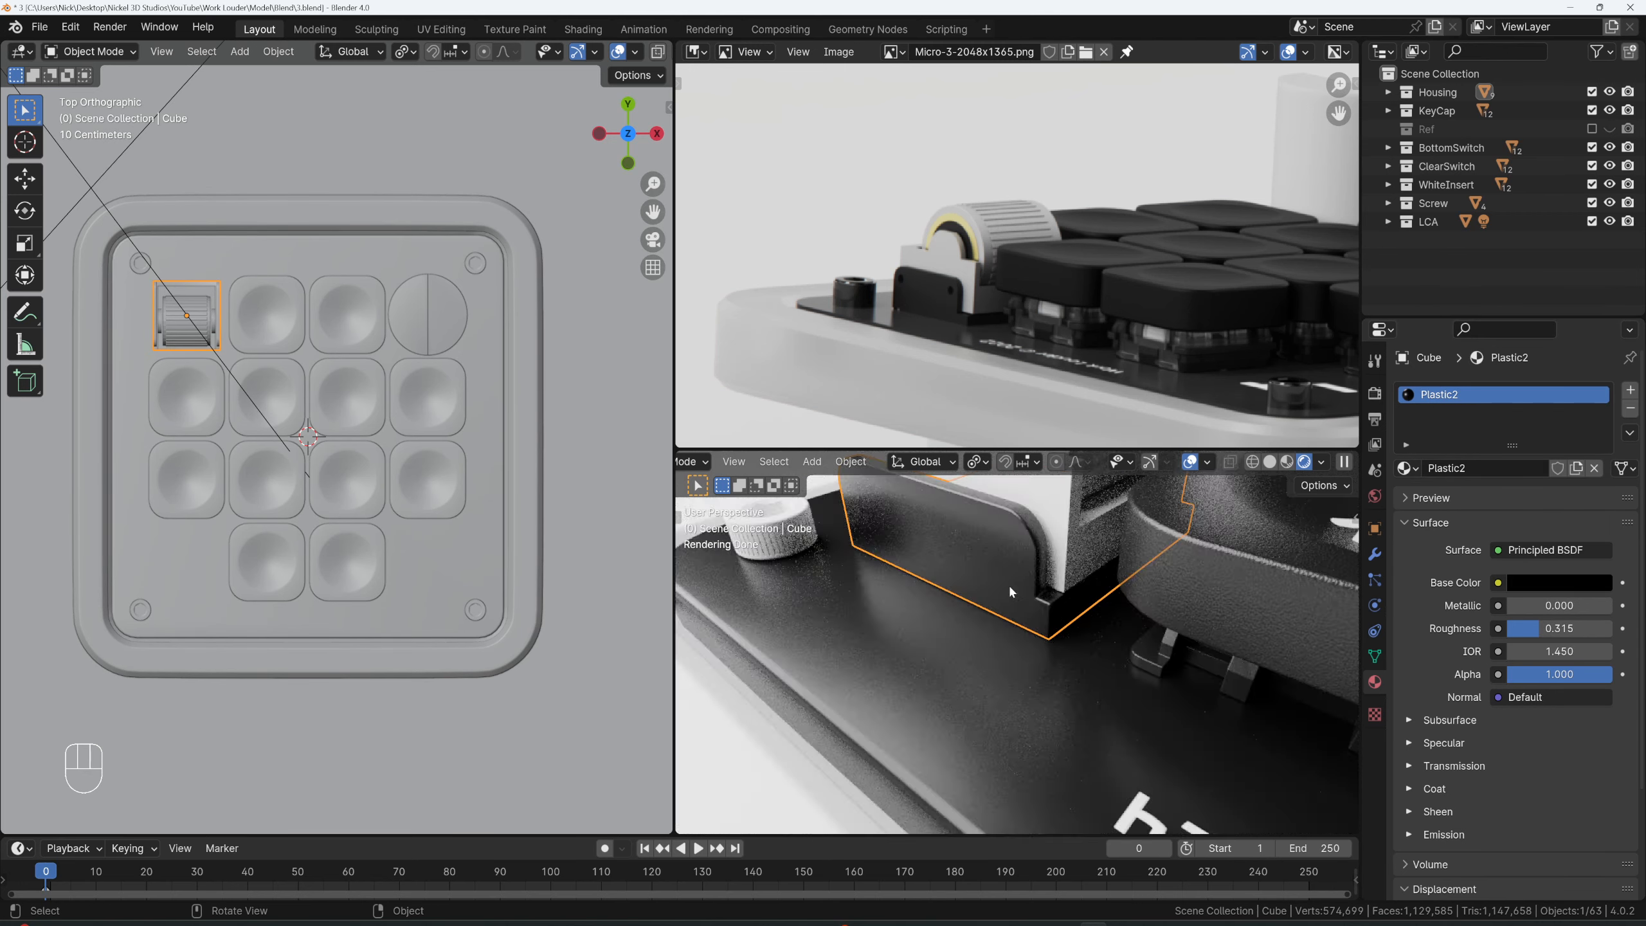
pyautogui.moveTo(1536, 632); pyautogui.dragTo(1561, 633)
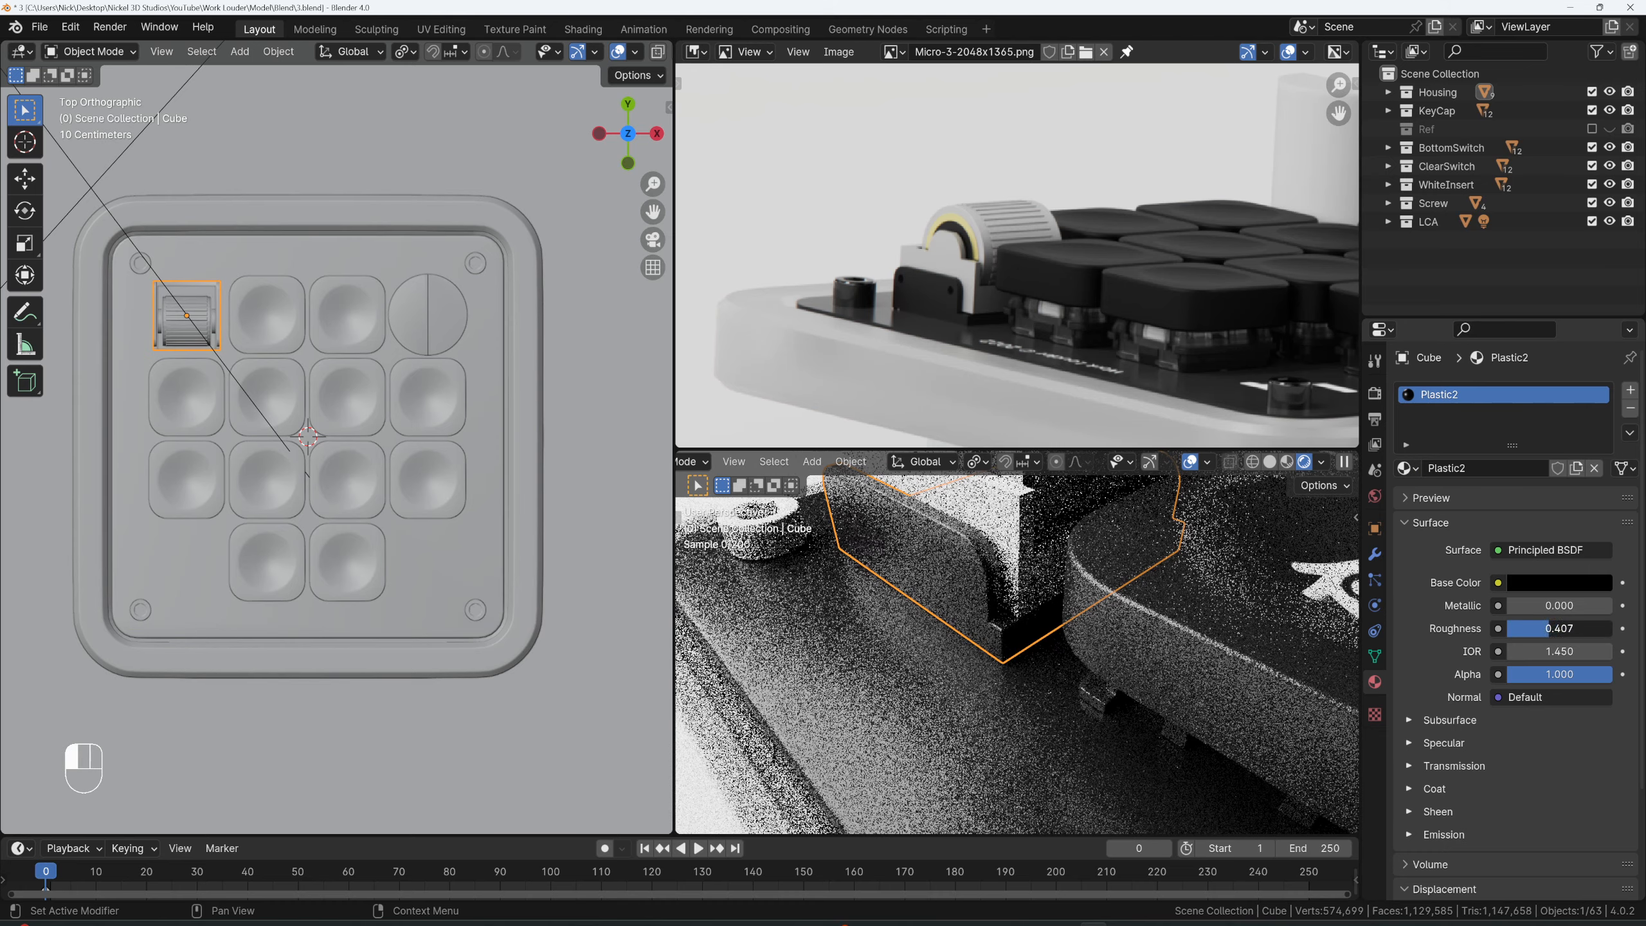
pyautogui.scroll(-4, 983, 580)
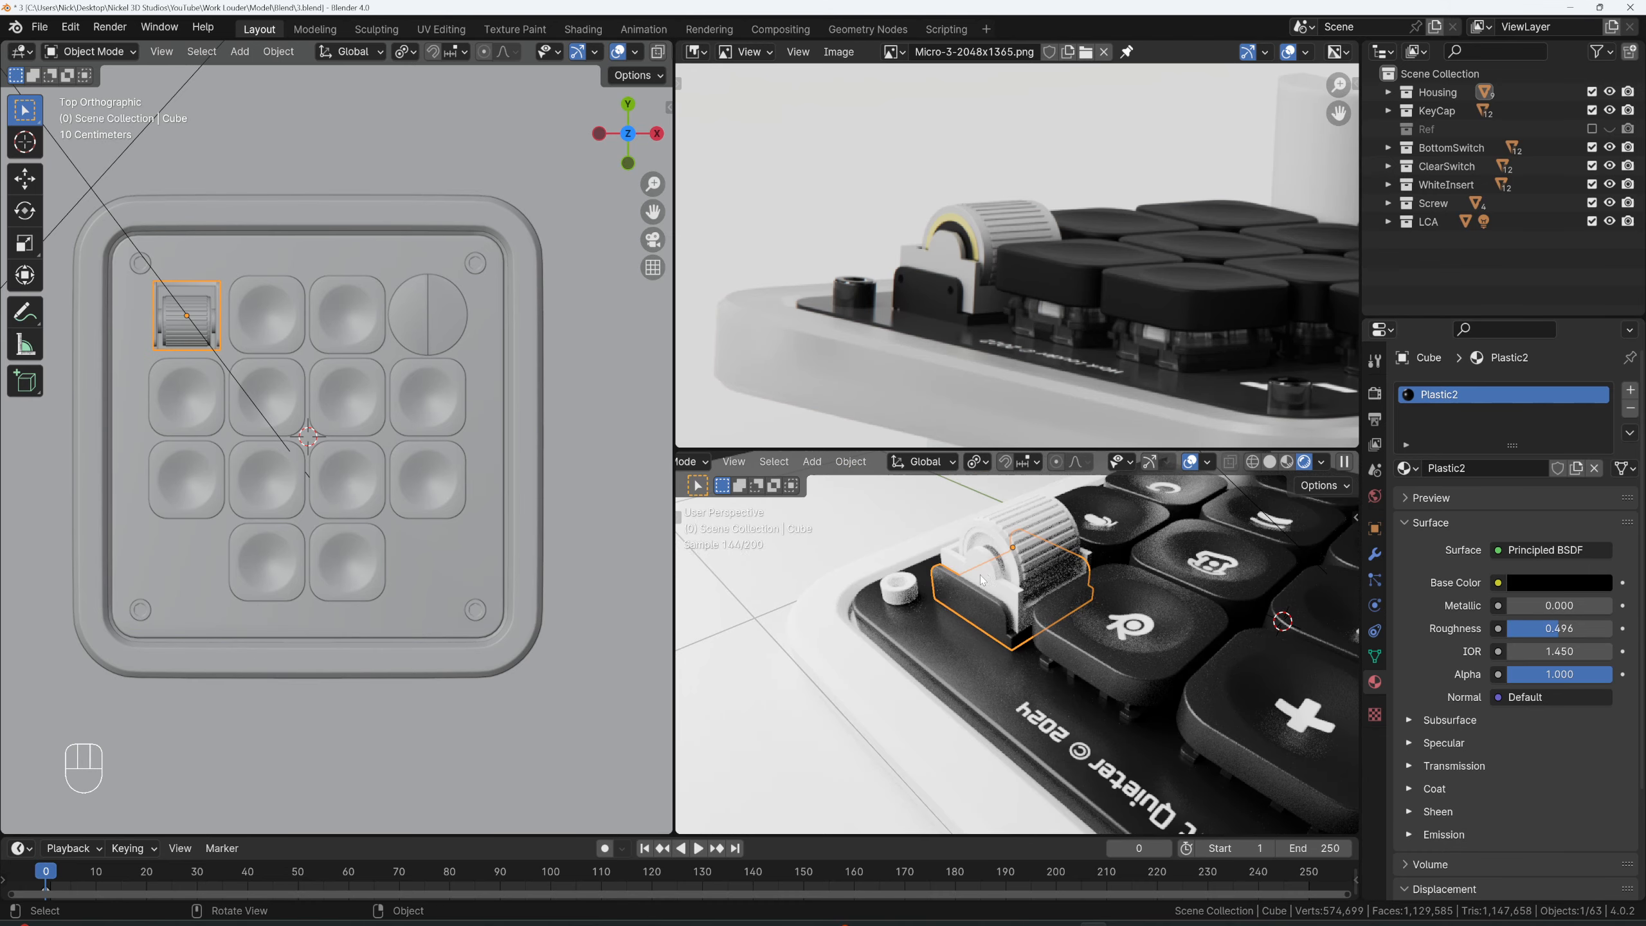
# - Link the bracket's Plastic2 material to the scroll wheel's inner disc, Cylinder.002
pyautogui.scroll(4, 1027, 551)
pyautogui.click(1034, 549)
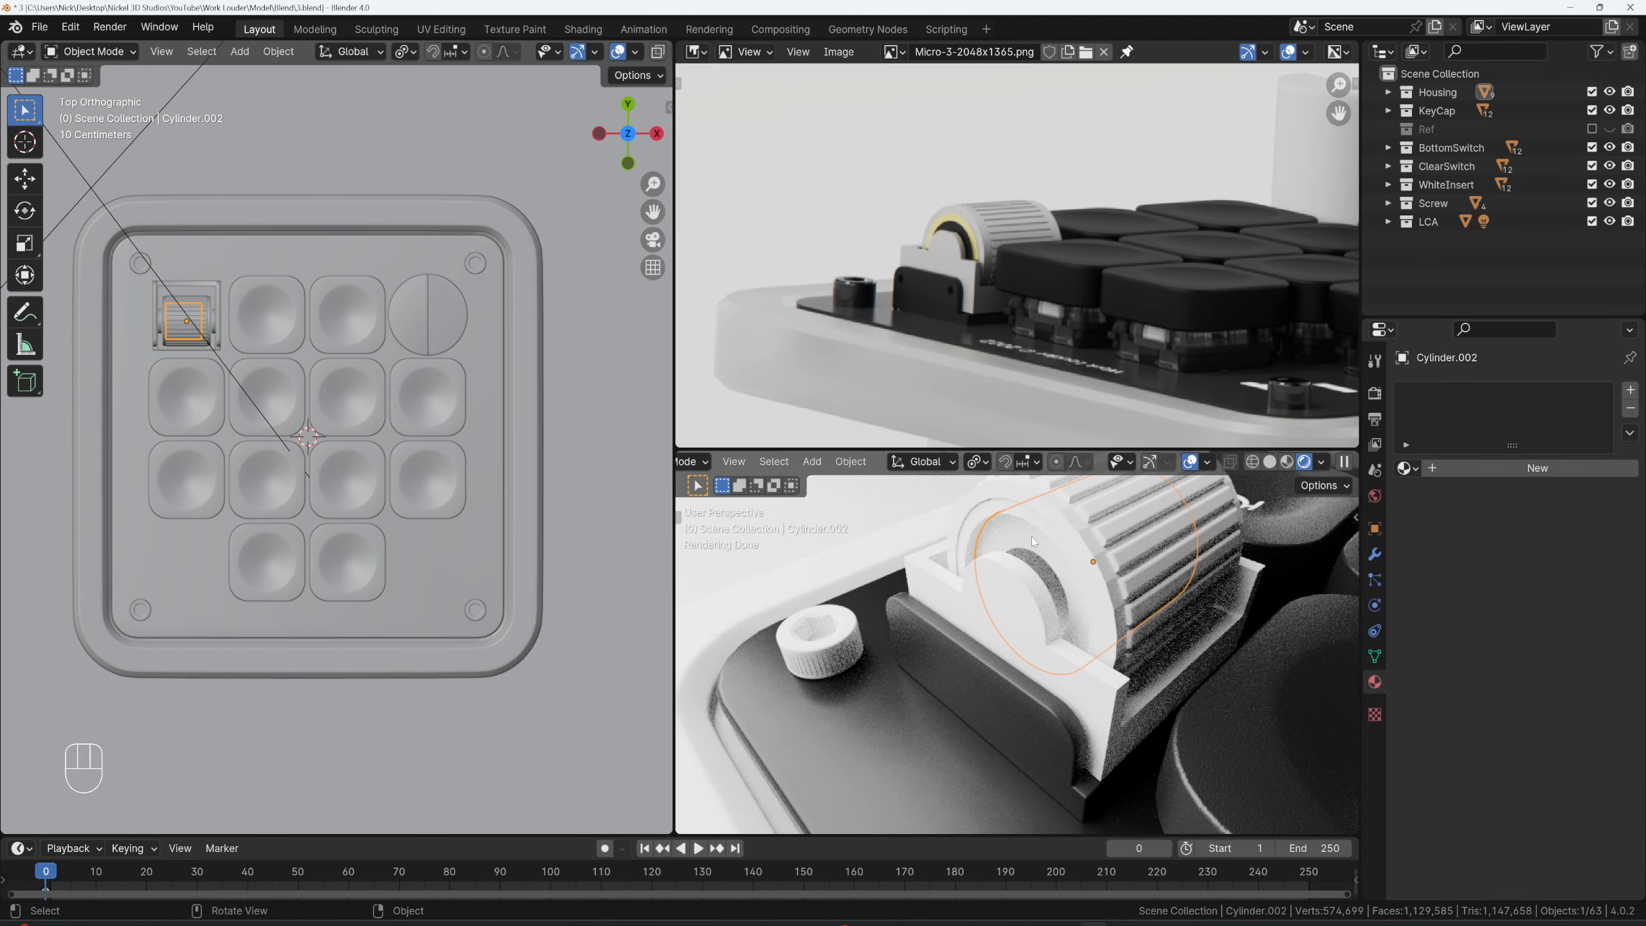
pyautogui.click(995, 712)
pyautogui.press('g')
pyautogui.press('Escape')
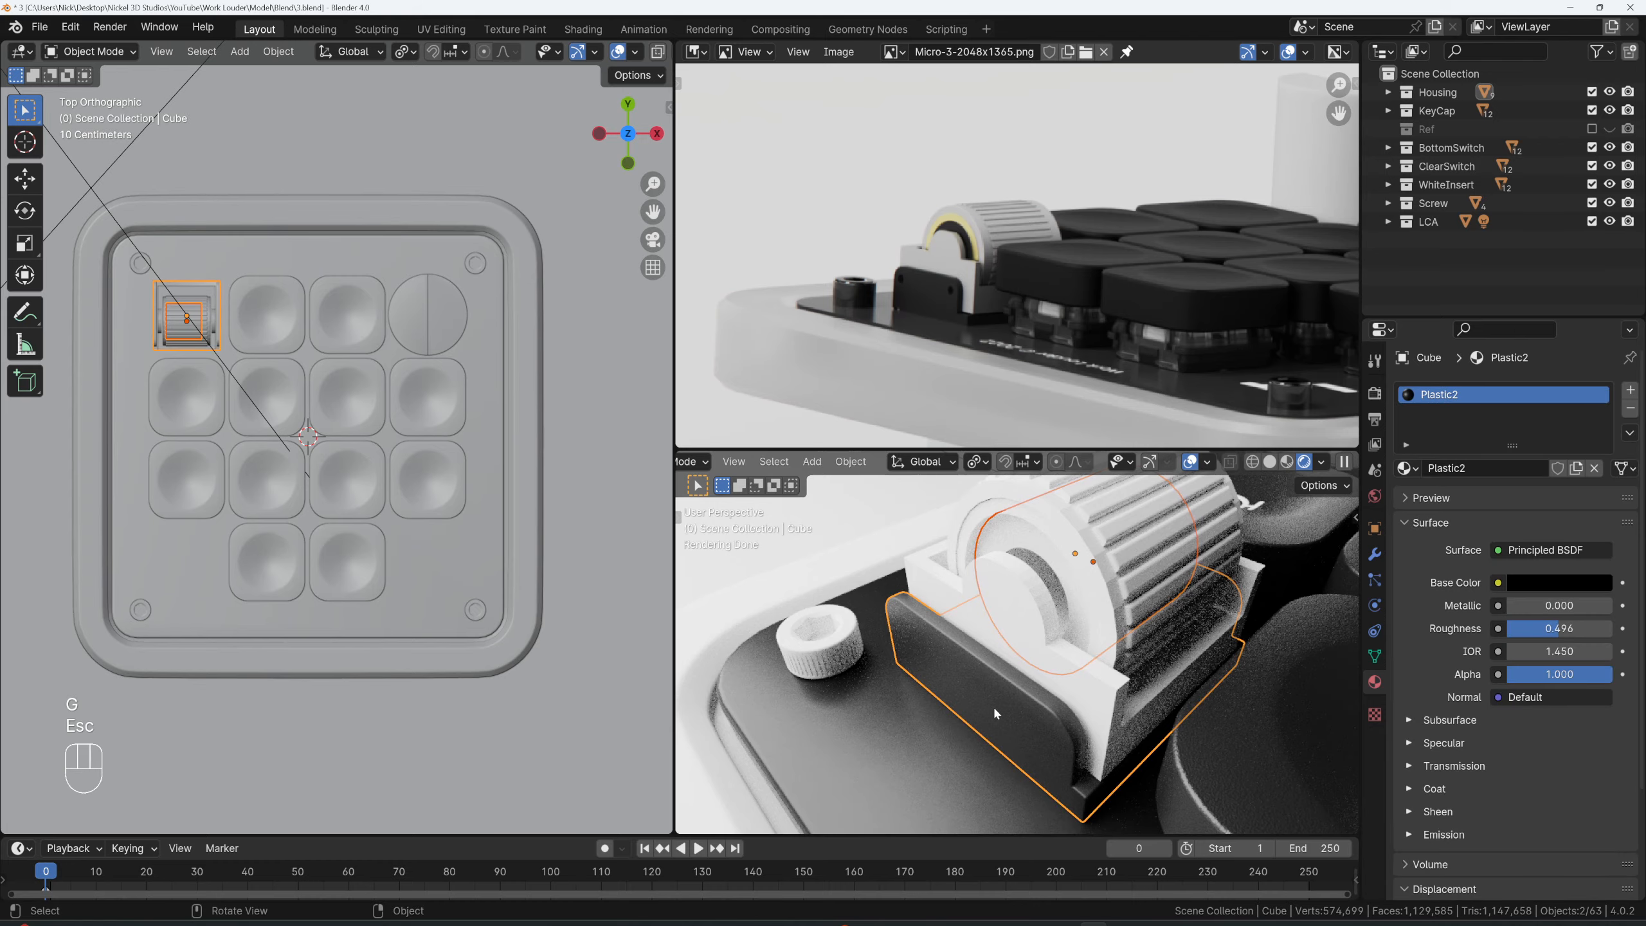
pyautogui.hotkey('ctrl', 'l')
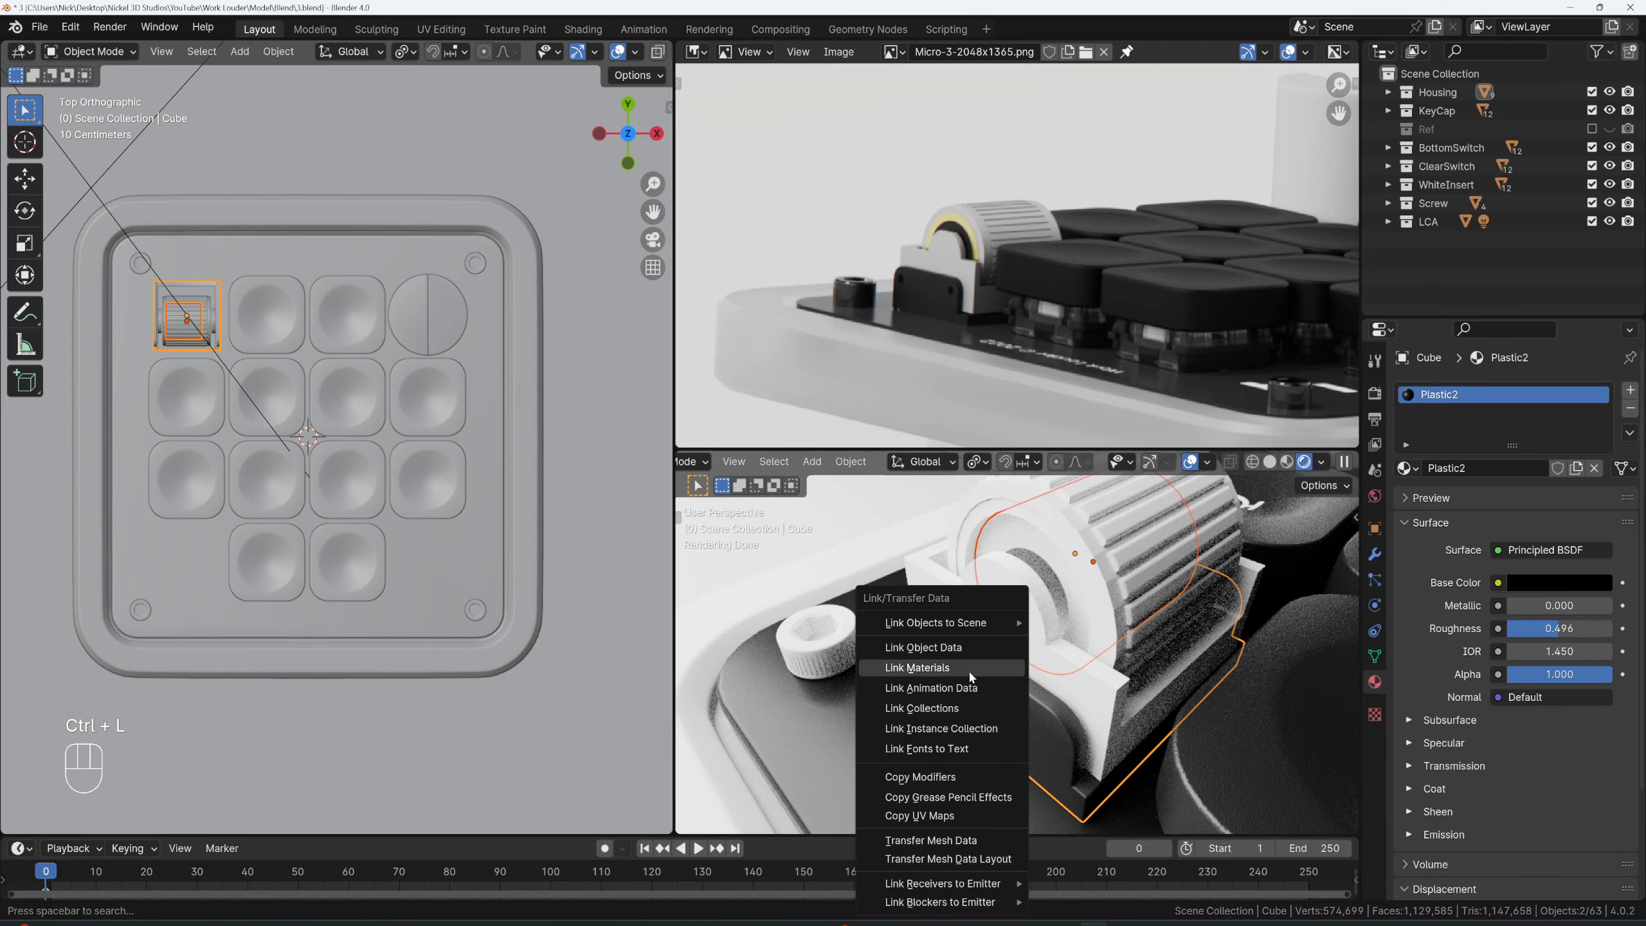
pyautogui.click(999, 666)
pyautogui.moveTo(1000, 668); pyautogui.dragTo(978, 473, button='middle')
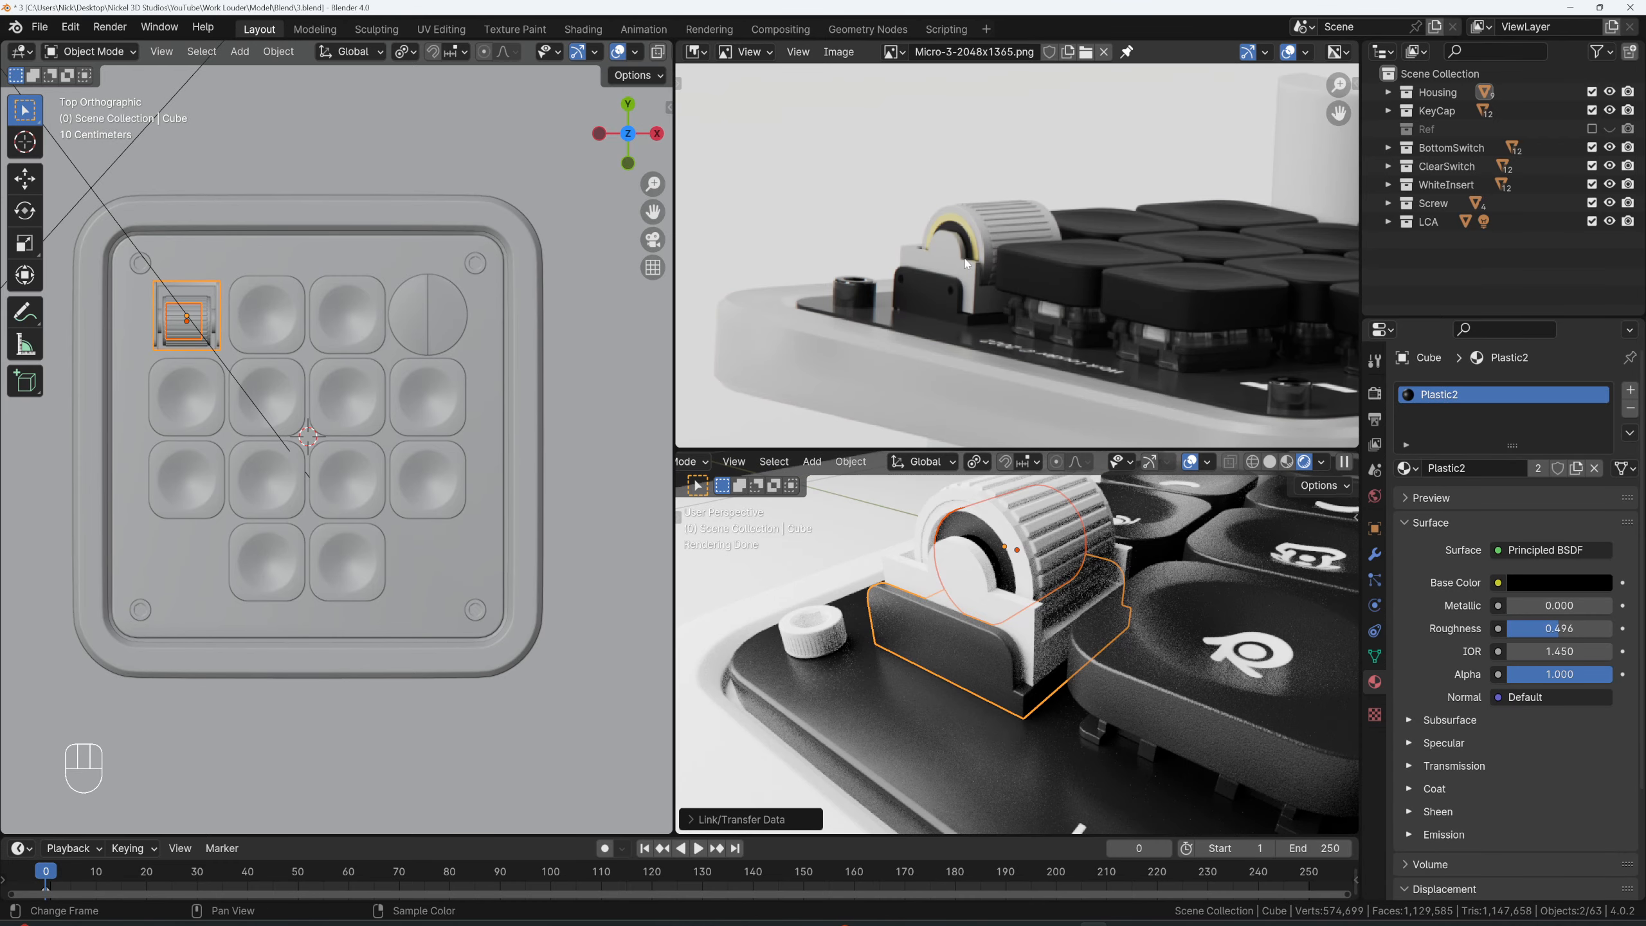
# - Give the wheel ring Cylinder.001 a new material, sample its Base Color from the reference's yellow ring, and raise Saturation to about 0.862
pyautogui.click(980, 519)
pyautogui.click(1445, 468)
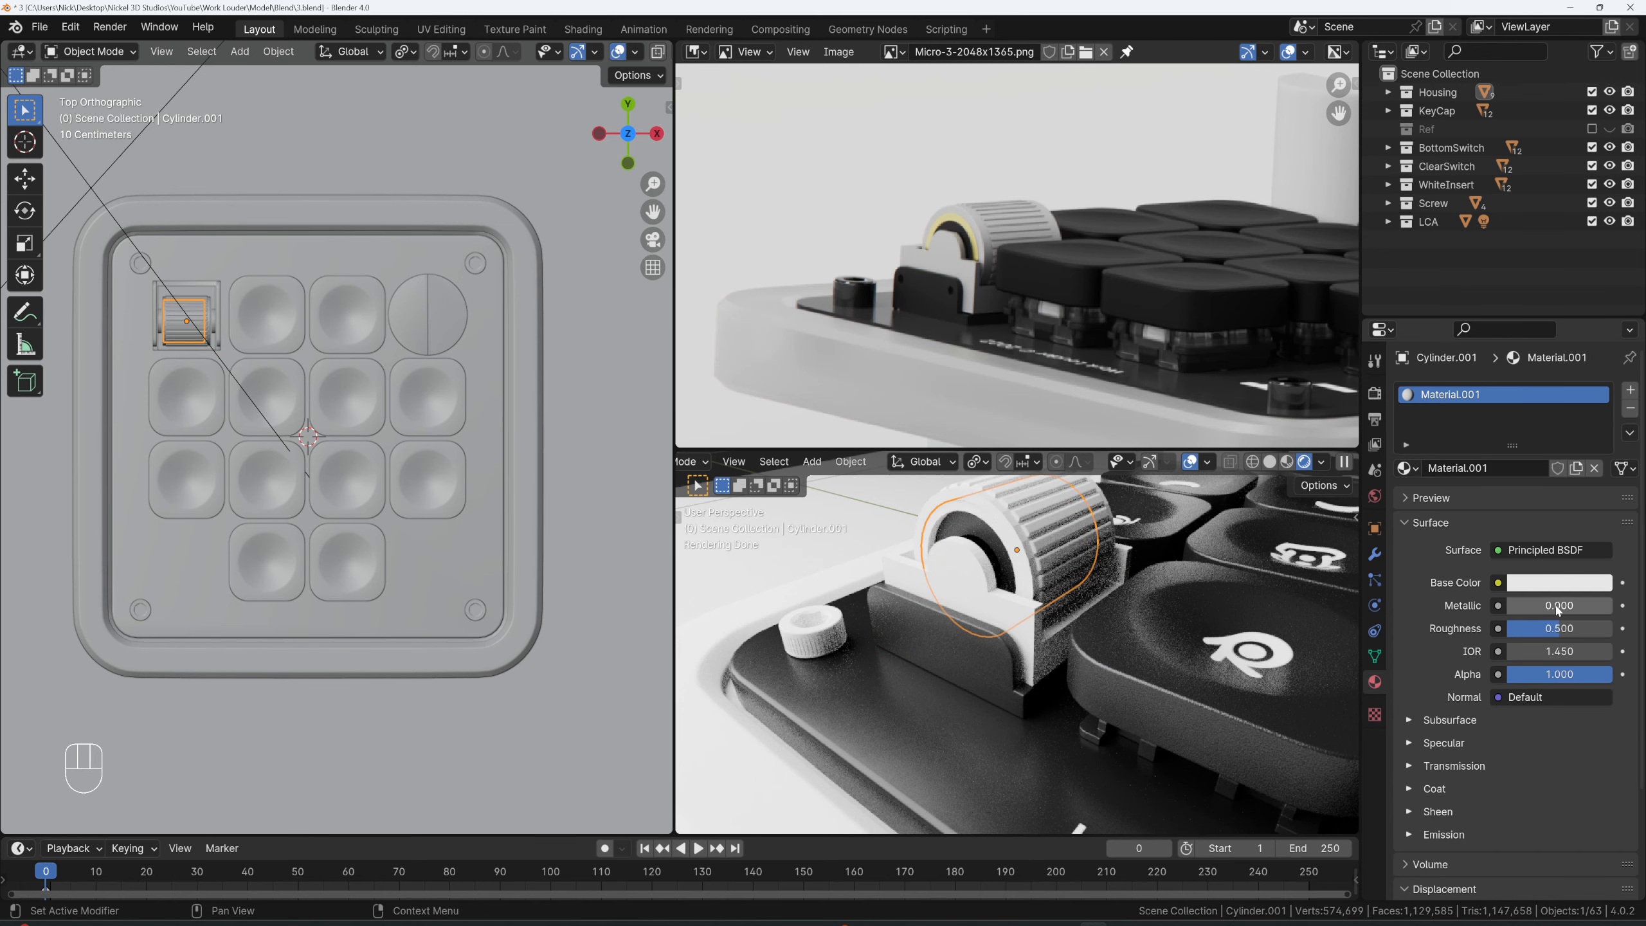
pyautogui.click(1559, 583)
pyautogui.click(1592, 504)
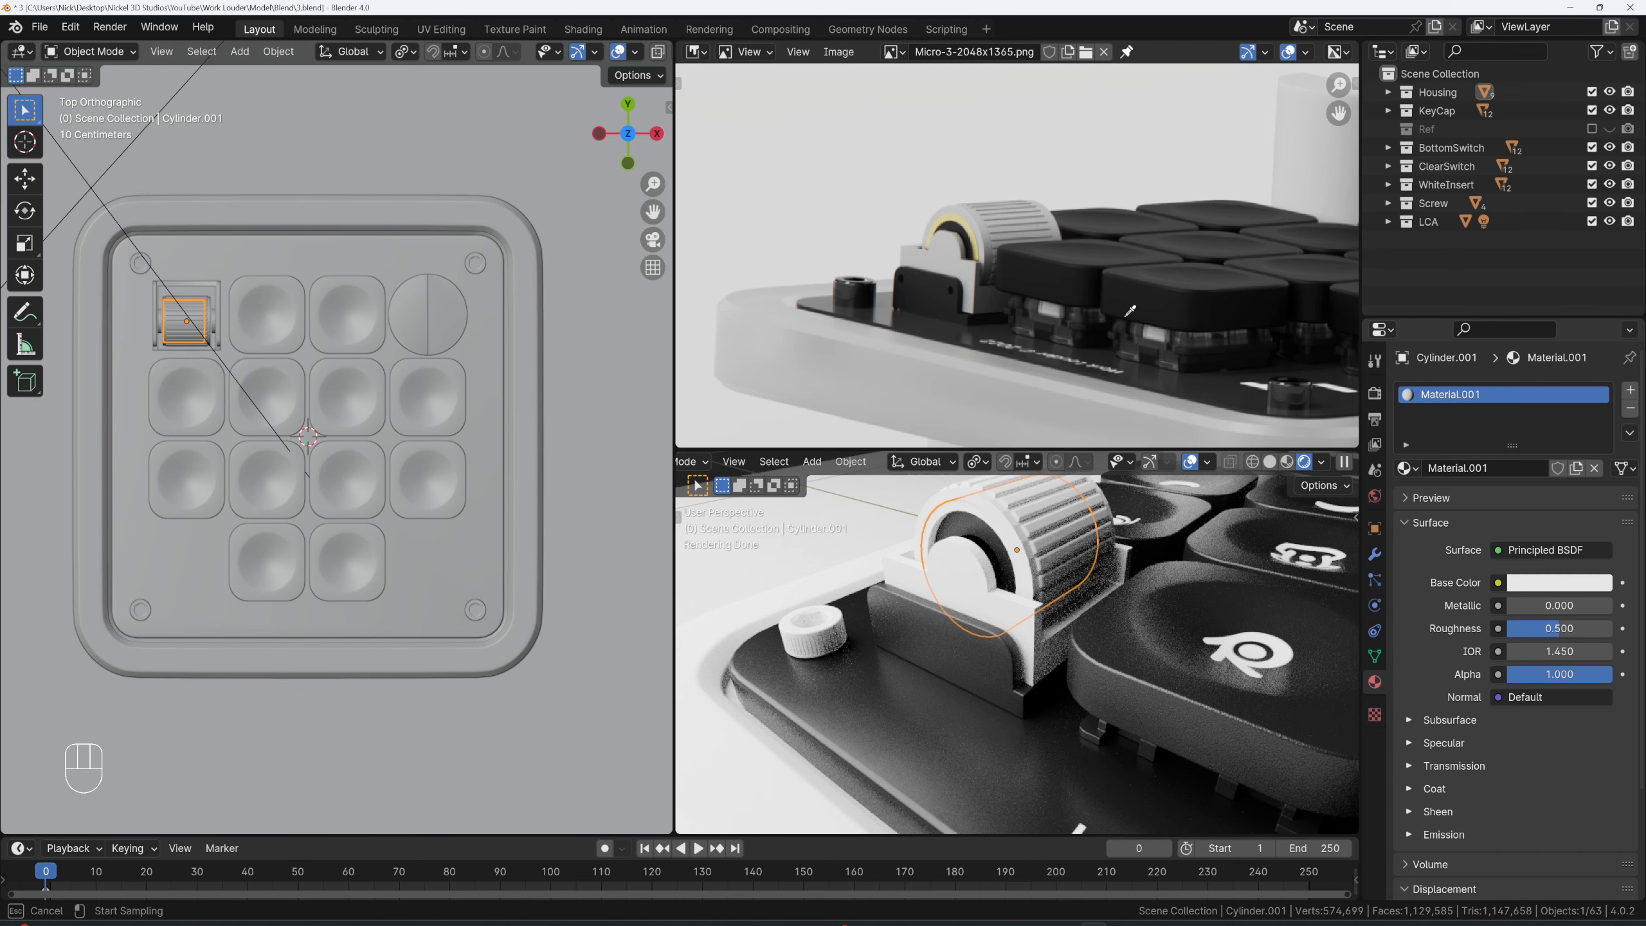
pyautogui.click(974, 226)
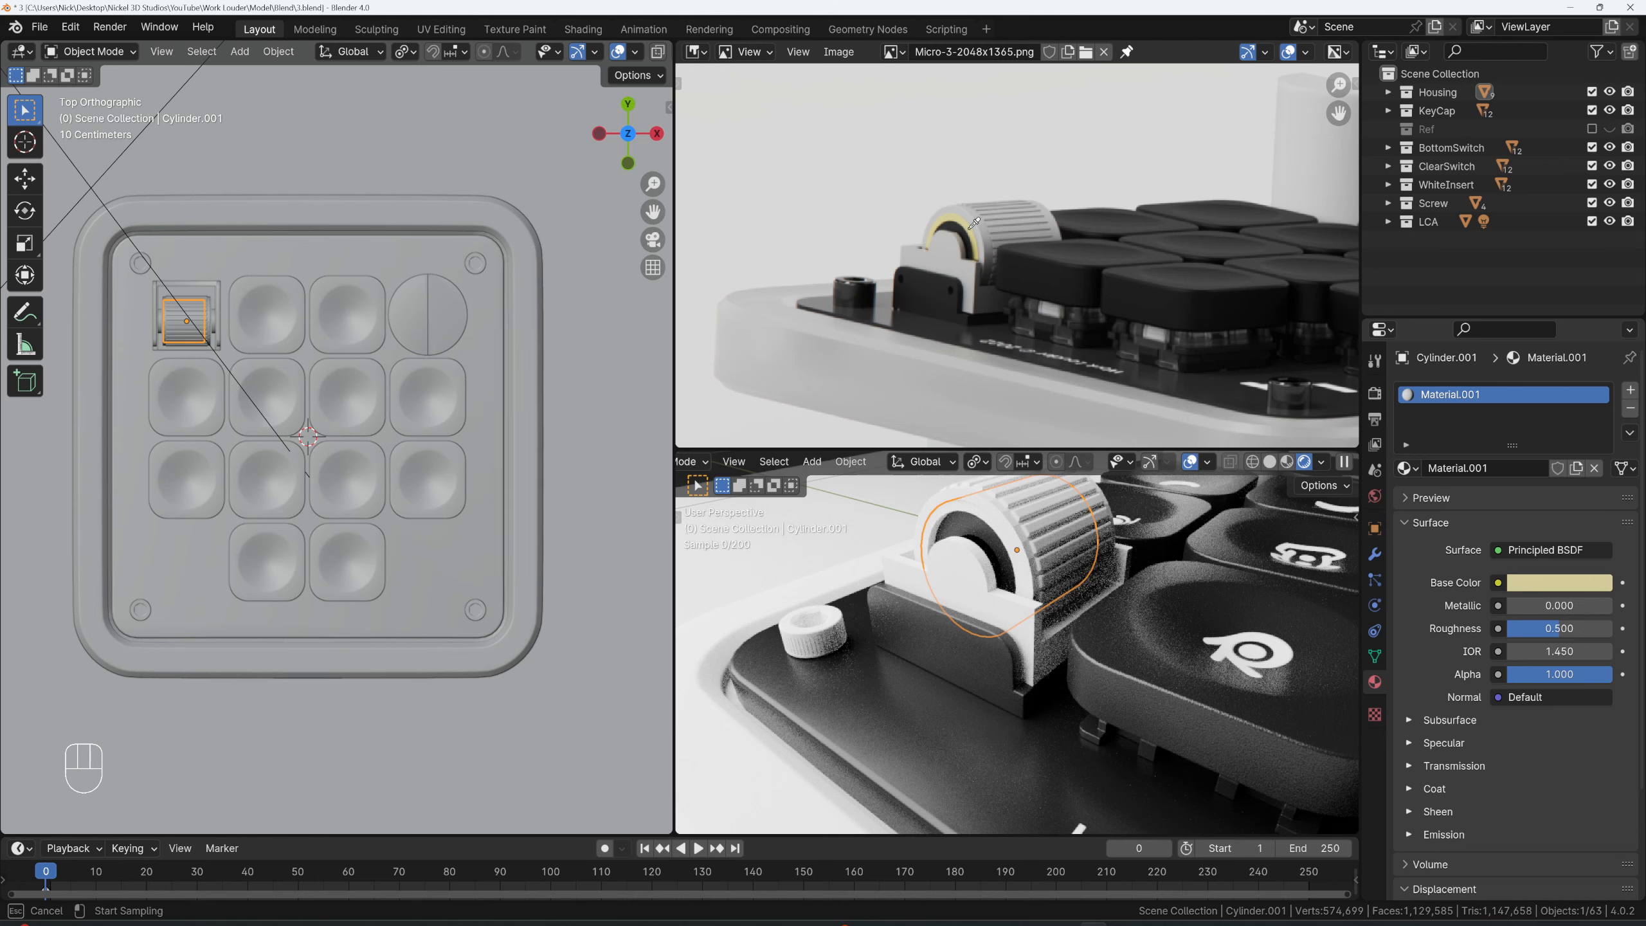
pyautogui.click(1534, 589)
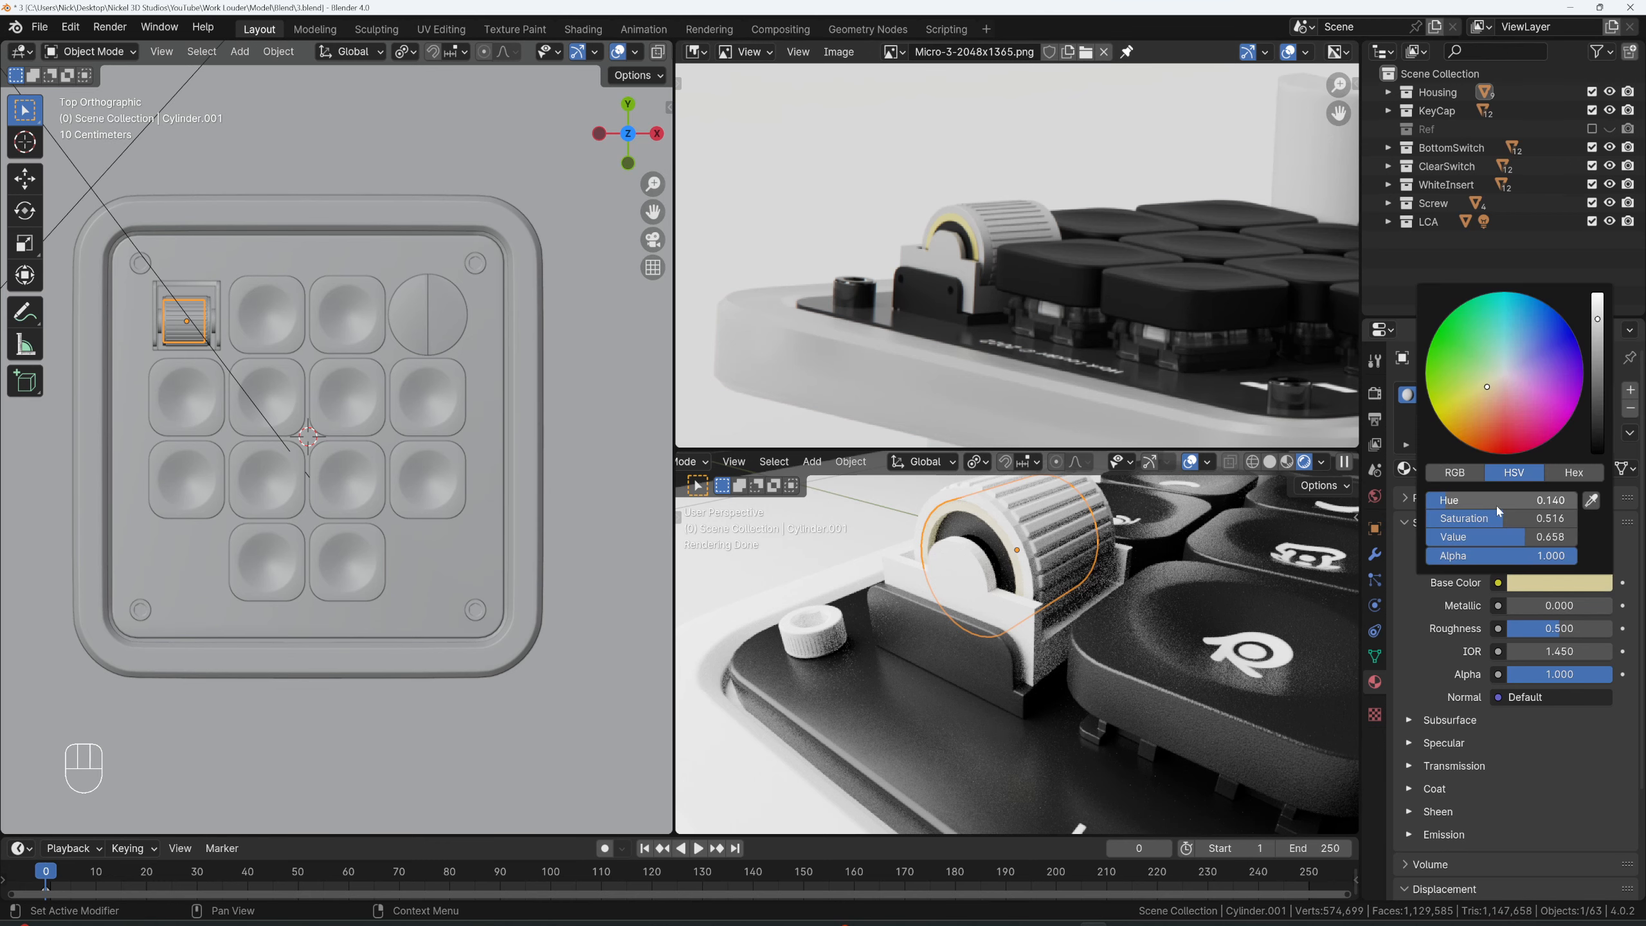
pyautogui.moveTo(1493, 519); pyautogui.dragTo(1557, 523)
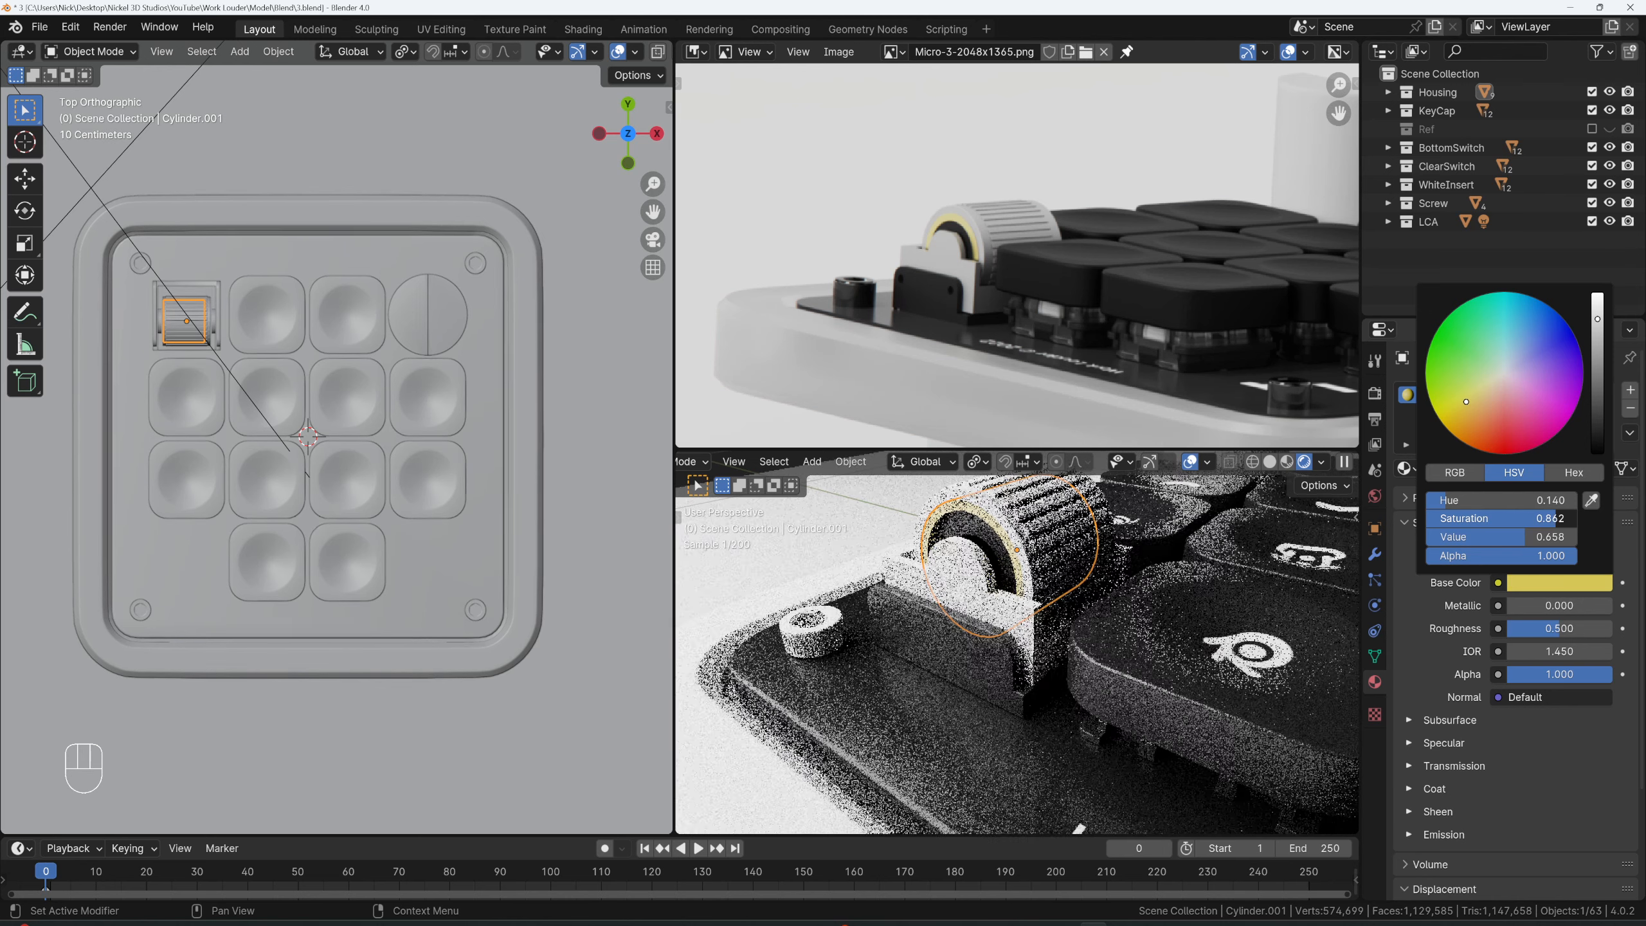
# - Rename the wheel ring's new material as Yellow Plastic
pyautogui.moveTo(1145, 523); pyautogui.dragTo(1063, 566, button='middle')
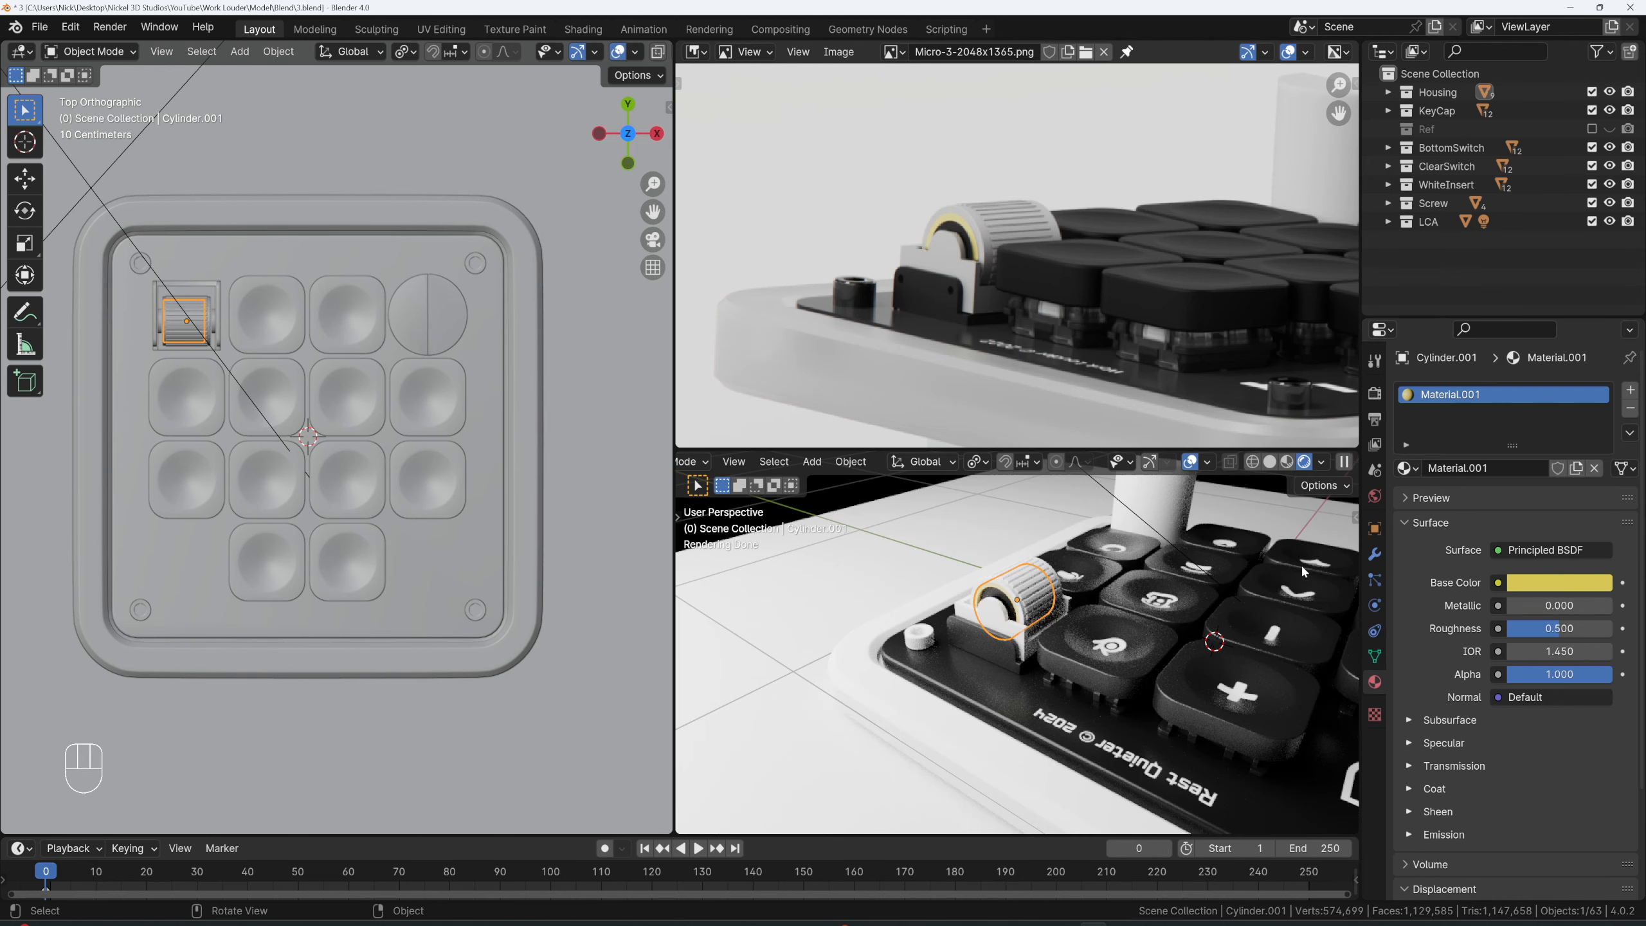
pyautogui.click(1490, 468)
pyautogui.write('Ye')
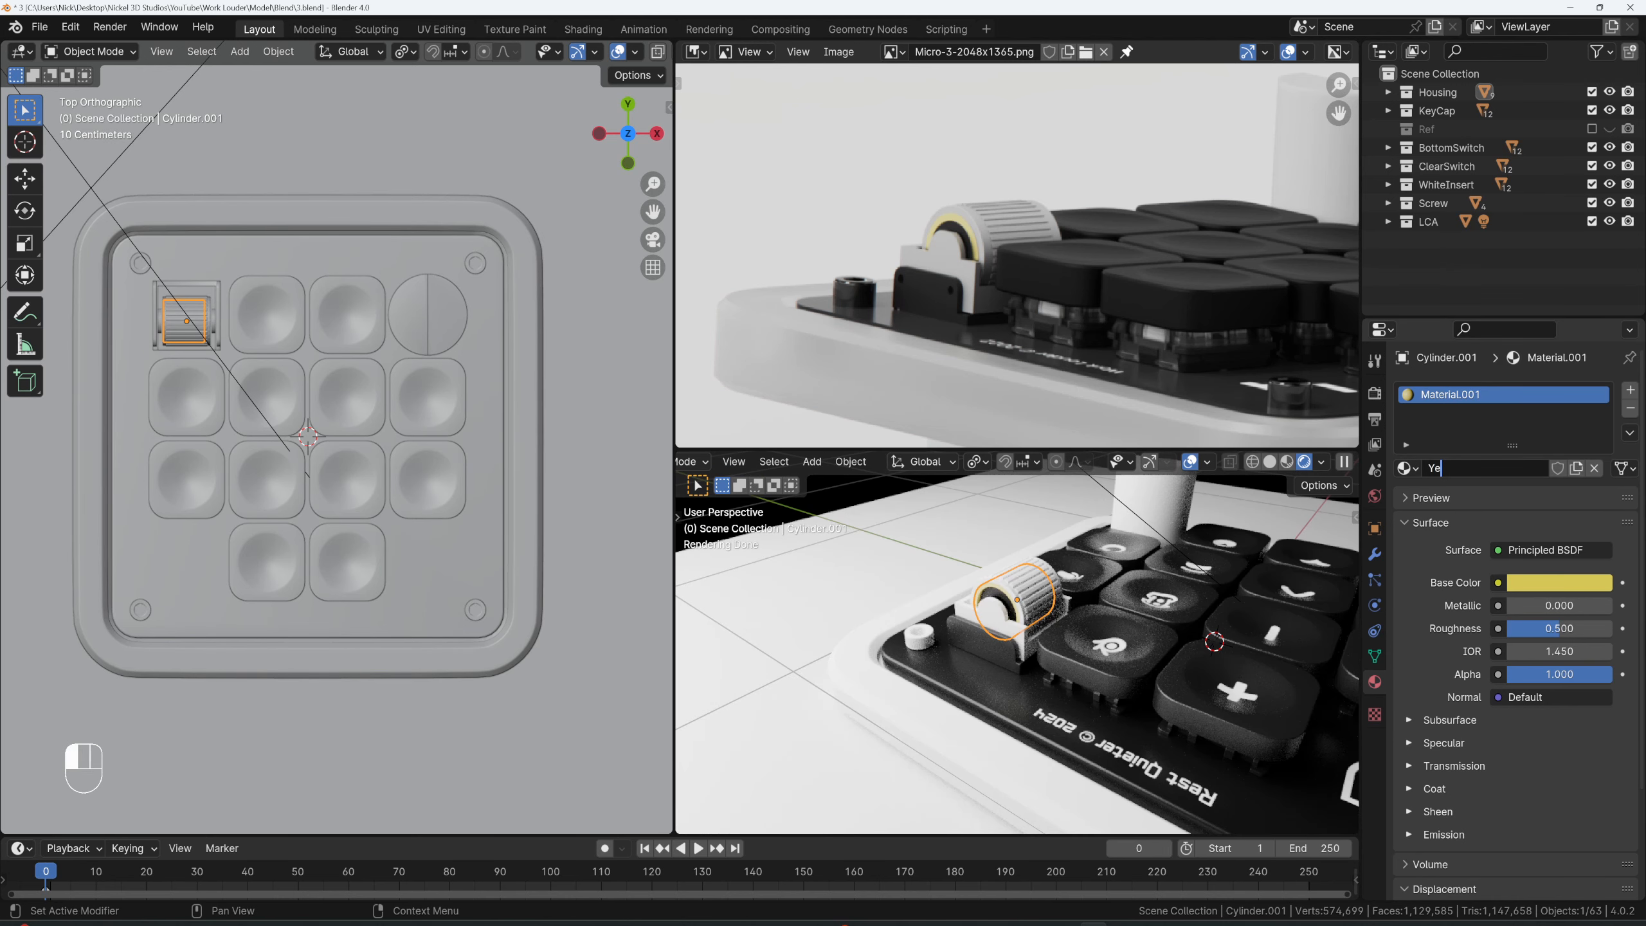
pyautogui.write('llow Plastic')
pyautogui.press('Return')
# - Assign the existing White Plastic material to the ribbed scroll wheel body, Cylinder
pyautogui.click(1041, 579)
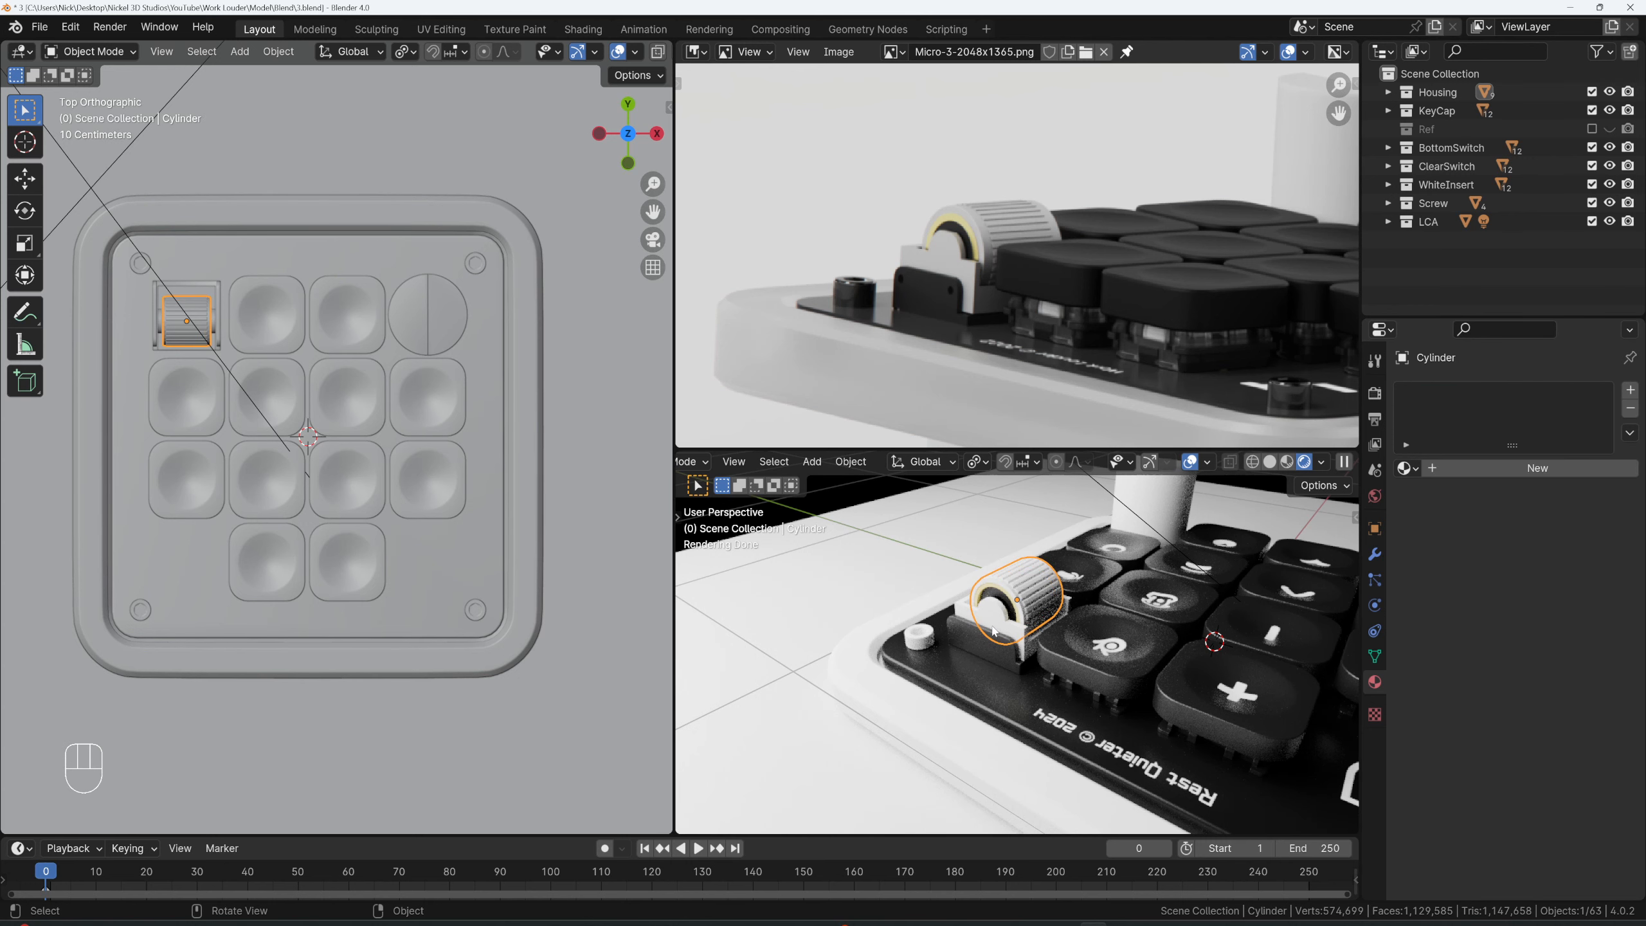
pyautogui.click(1405, 468)
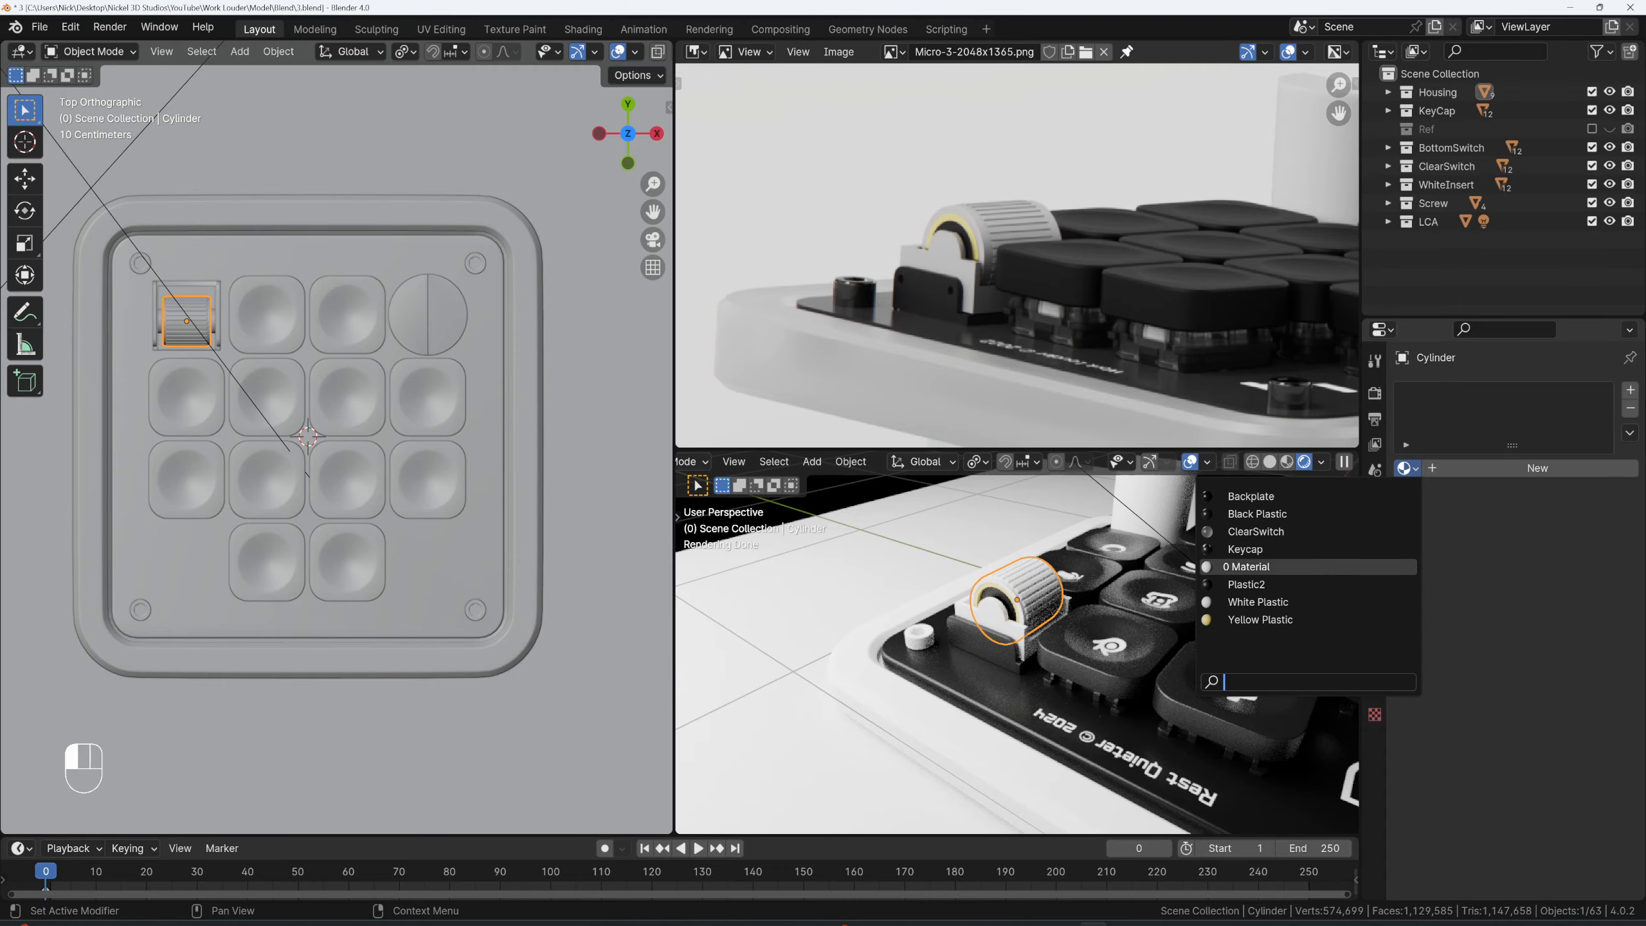
pyautogui.click(1270, 603)
pyautogui.scroll(5, 1053, 598)
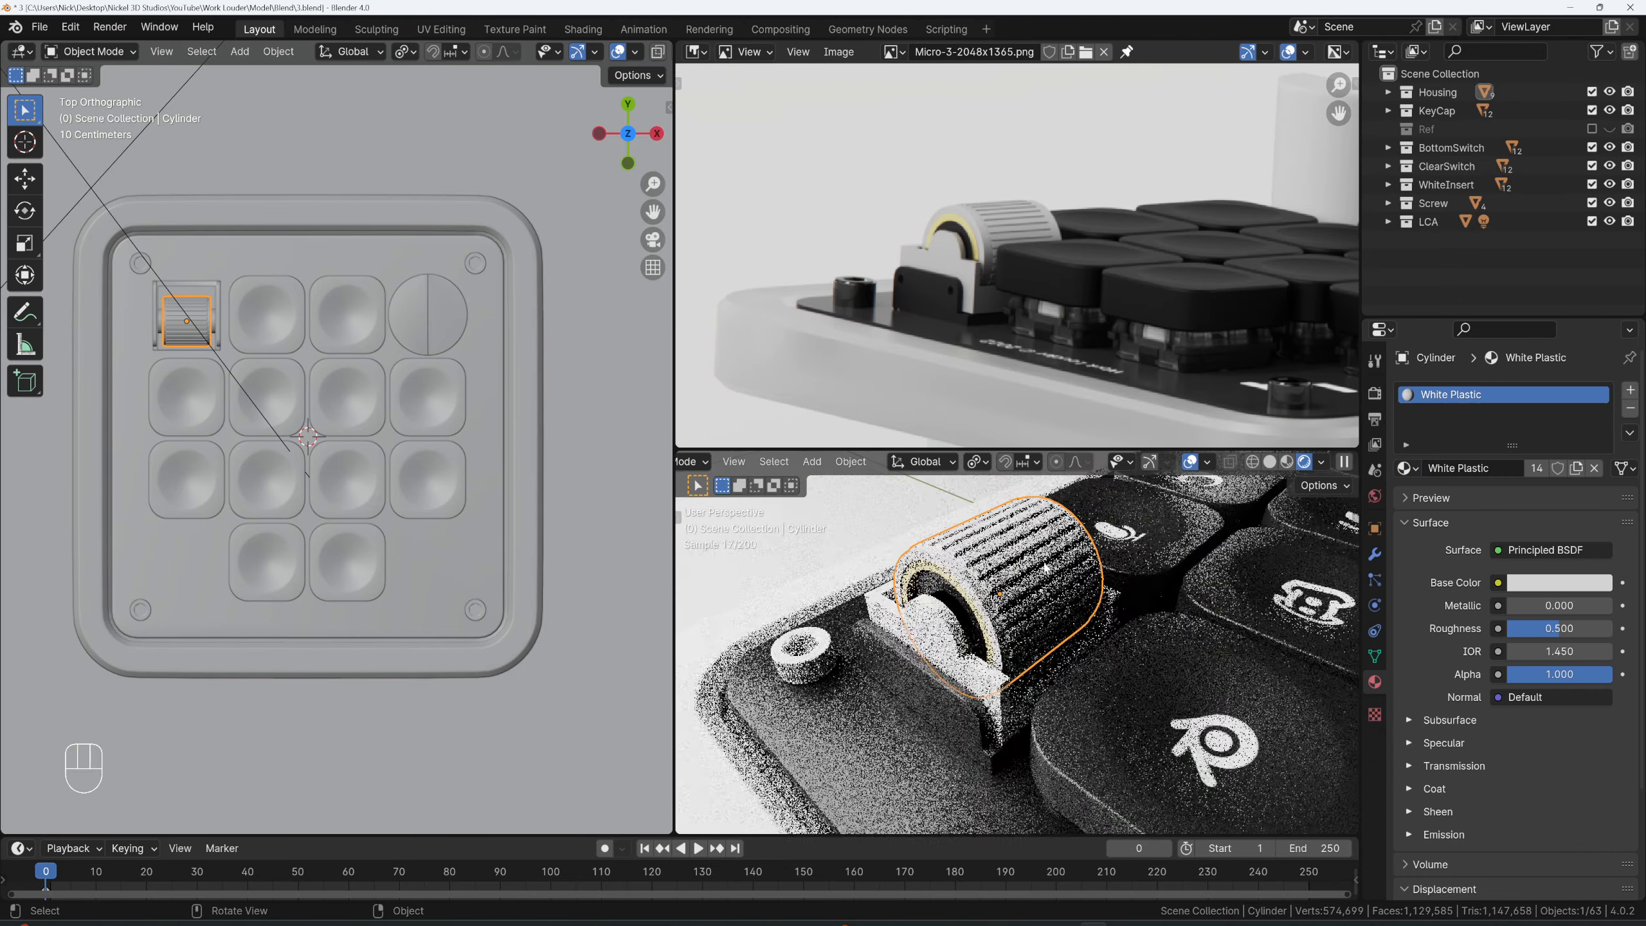
# - Apply Shade Auto Smooth to the scroll wheel's holder, Cube.001, and to the ribbed wheel body, Cylinder
pyautogui.click(948, 629)
pyautogui.scroll(6, 1087, 602)
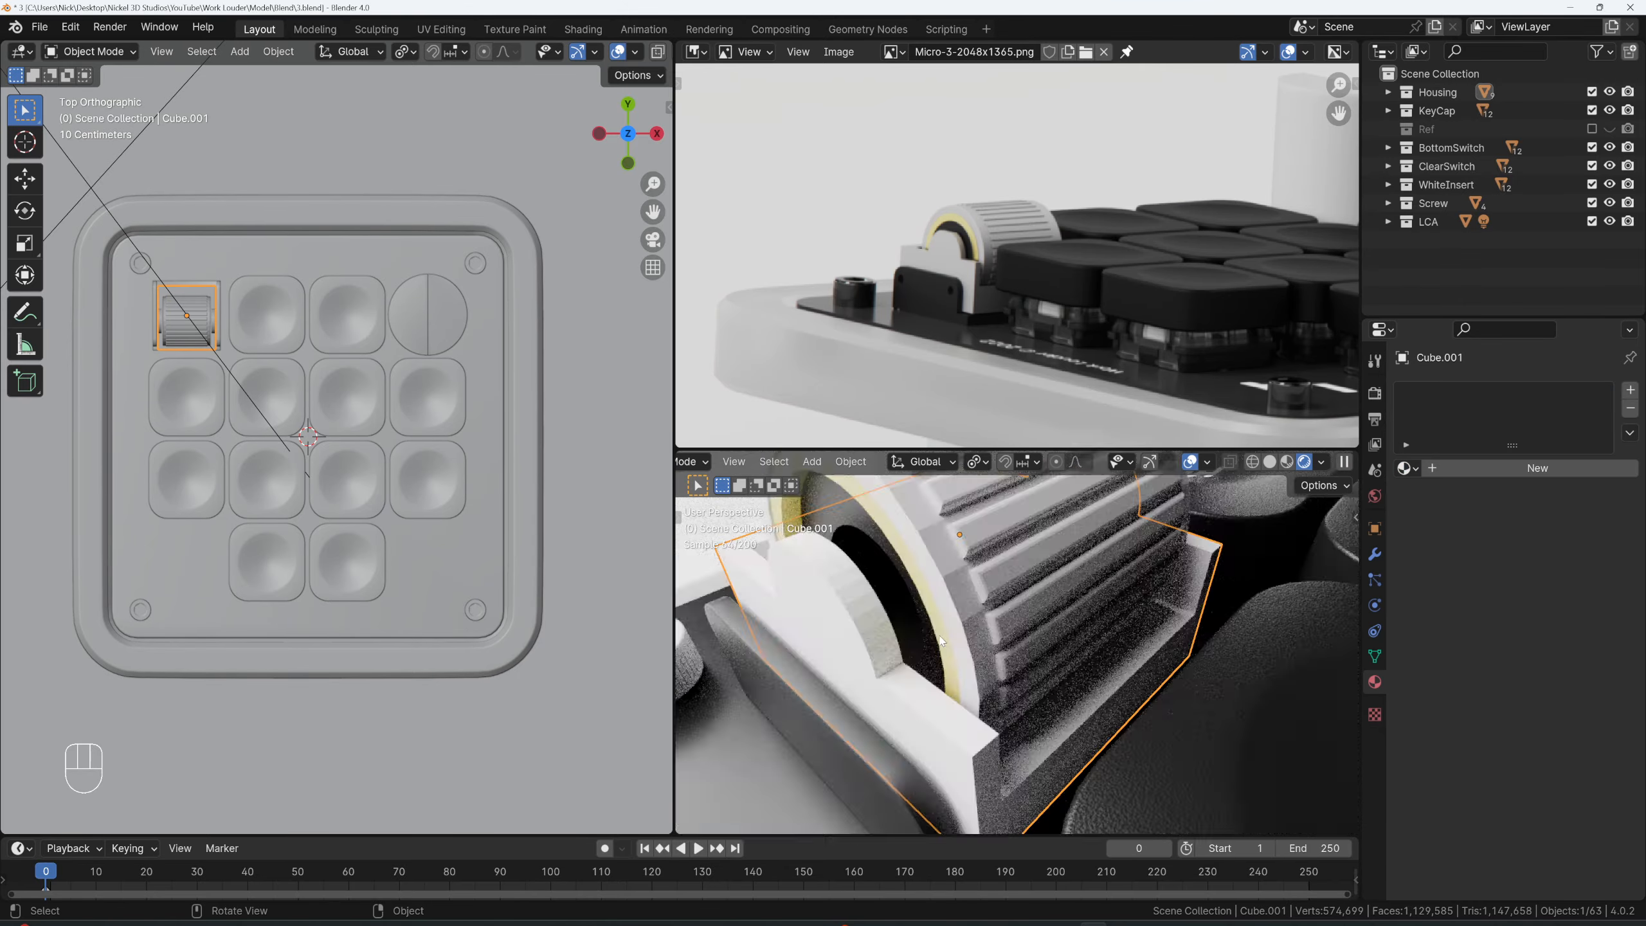
pyautogui.moveTo(1087, 602); pyautogui.dragTo(1063, 591, button='middle')
pyautogui.click(1068, 571)
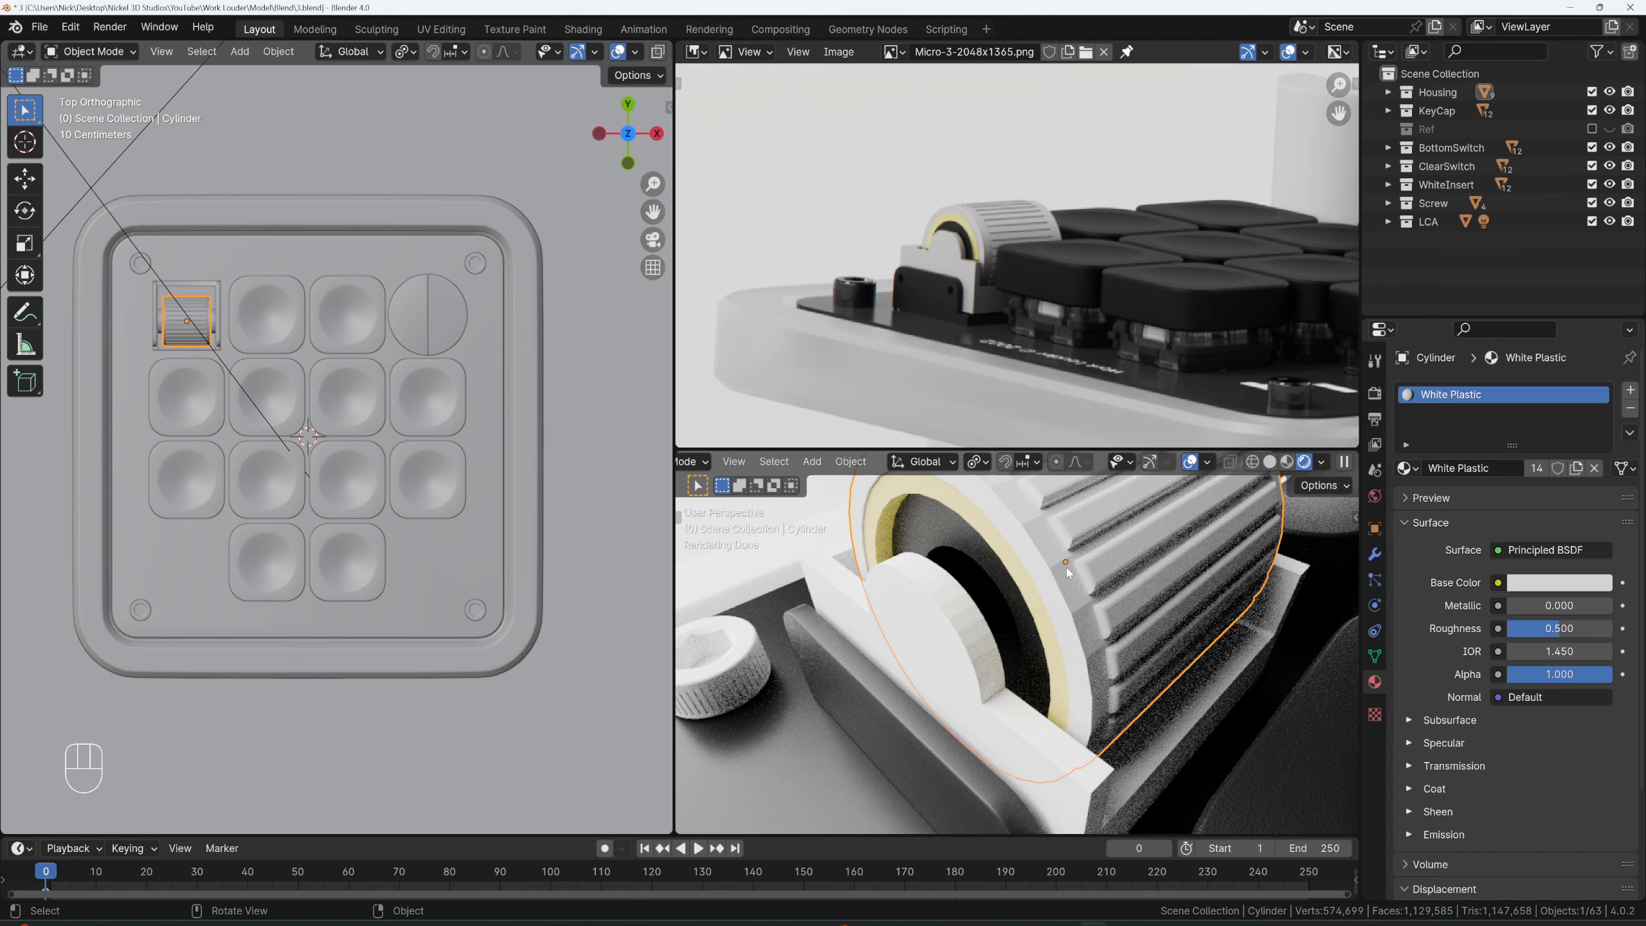
pyautogui.click(964, 610)
pyautogui.rightClick(946, 613)
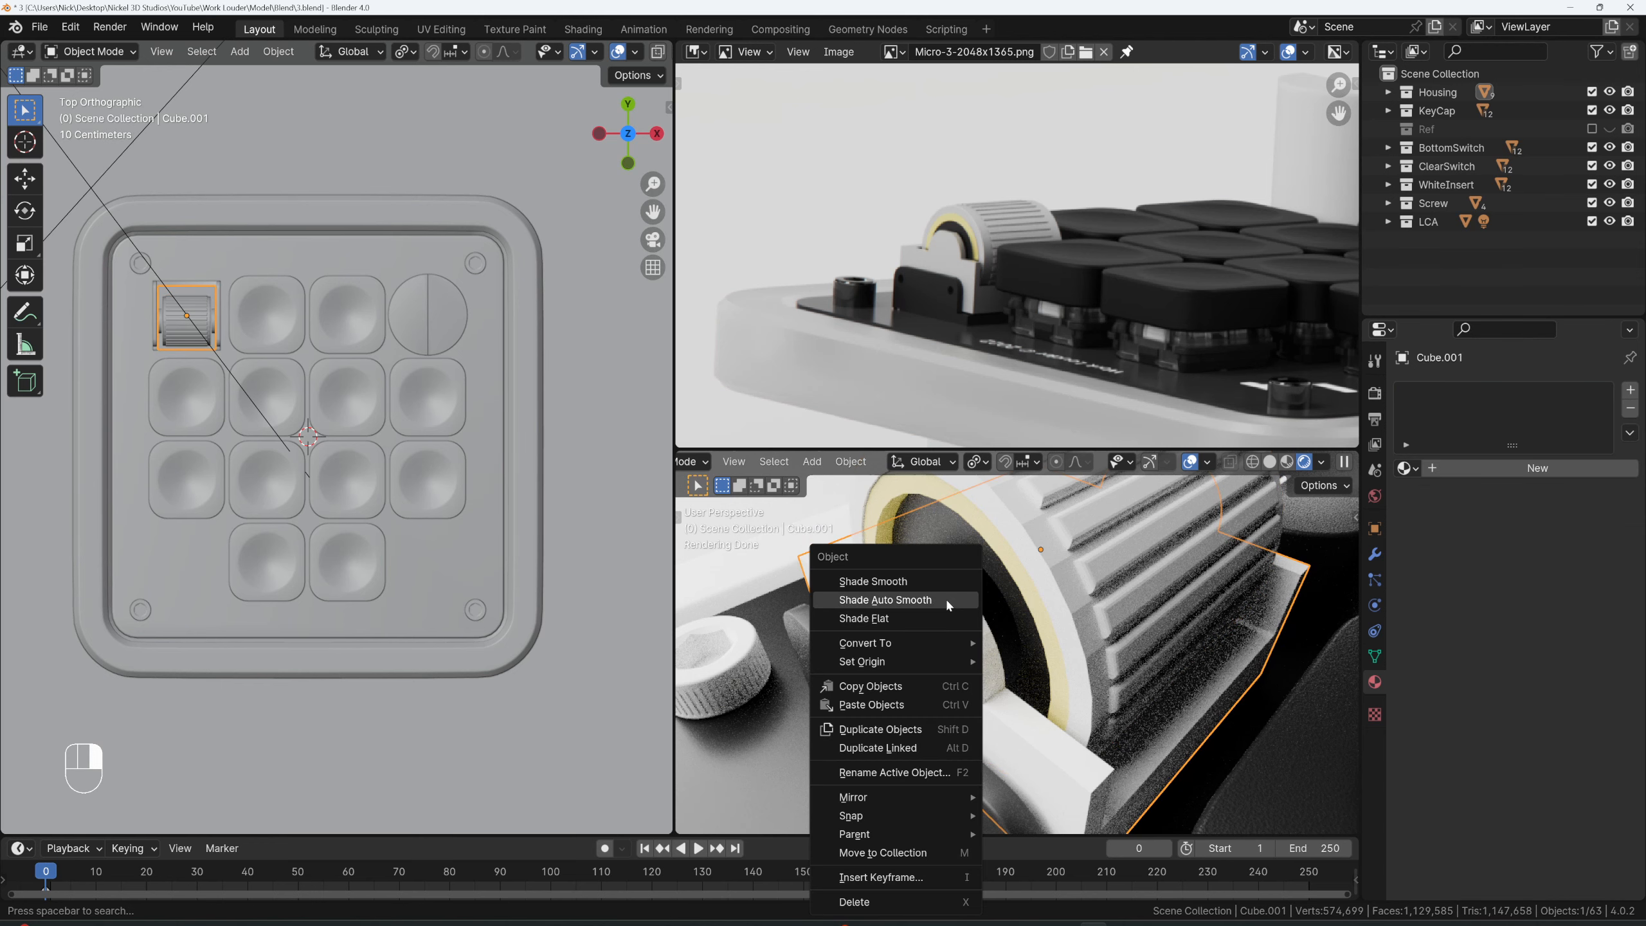
pyautogui.click(947, 599)
pyautogui.click(1073, 565)
pyautogui.rightClick(1072, 563)
pyautogui.click(1073, 565)
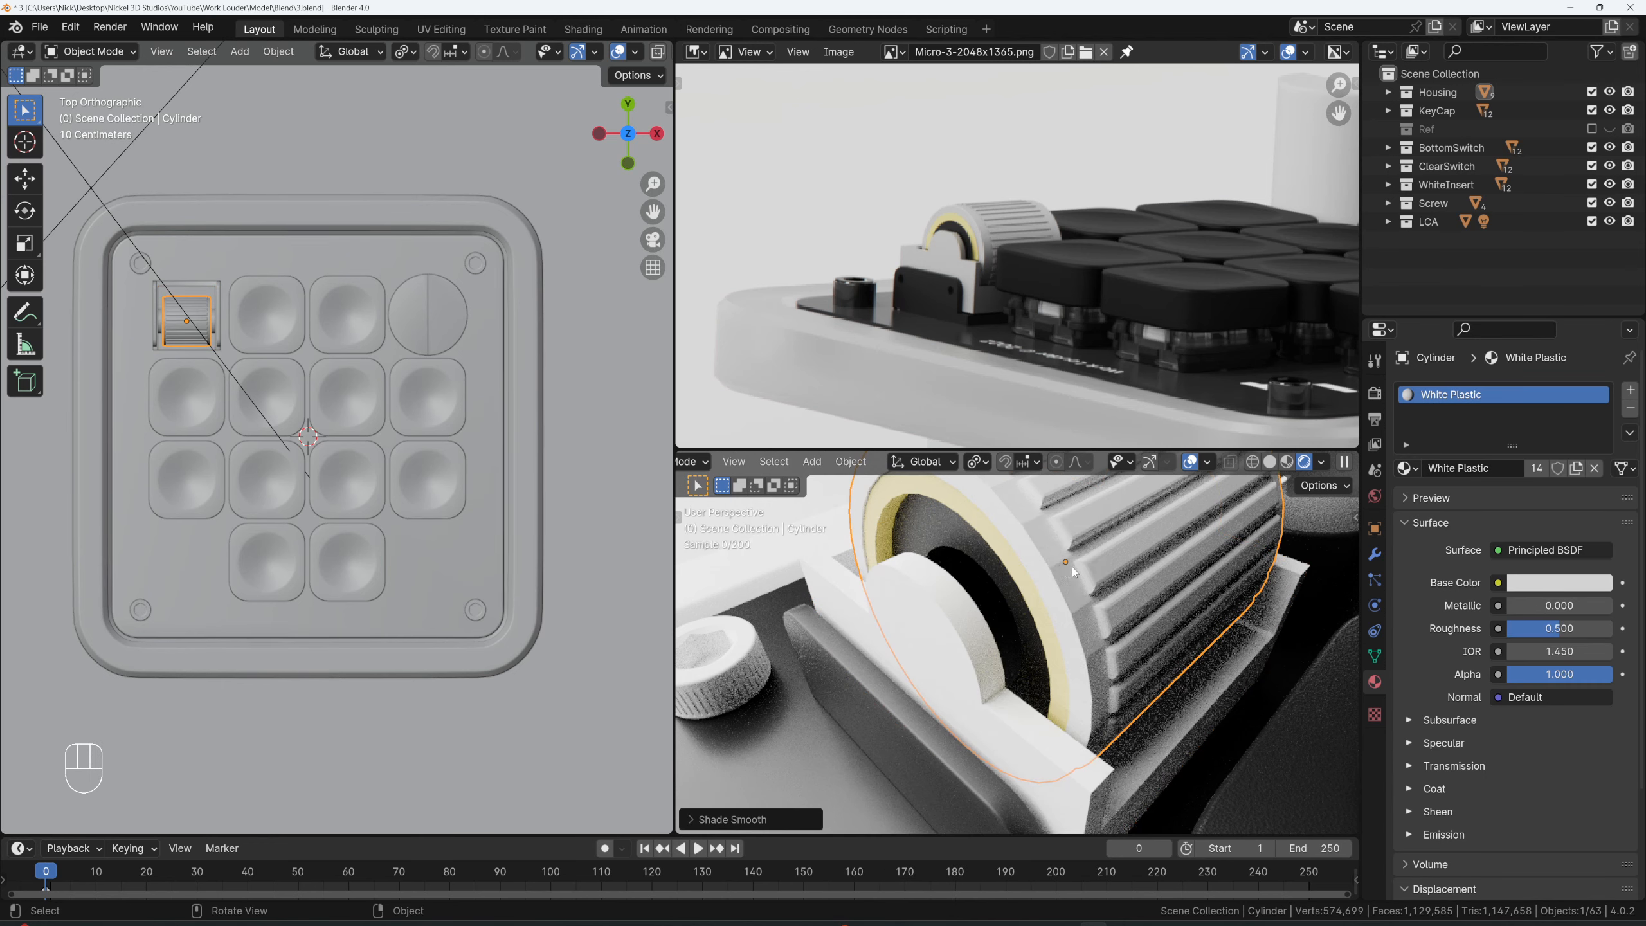
# - Link the ribbed wheel's White Plastic material to its holder, Cube.001, and to the tall knob, Cylinder.003
pyautogui.scroll(-4, 1062, 573)
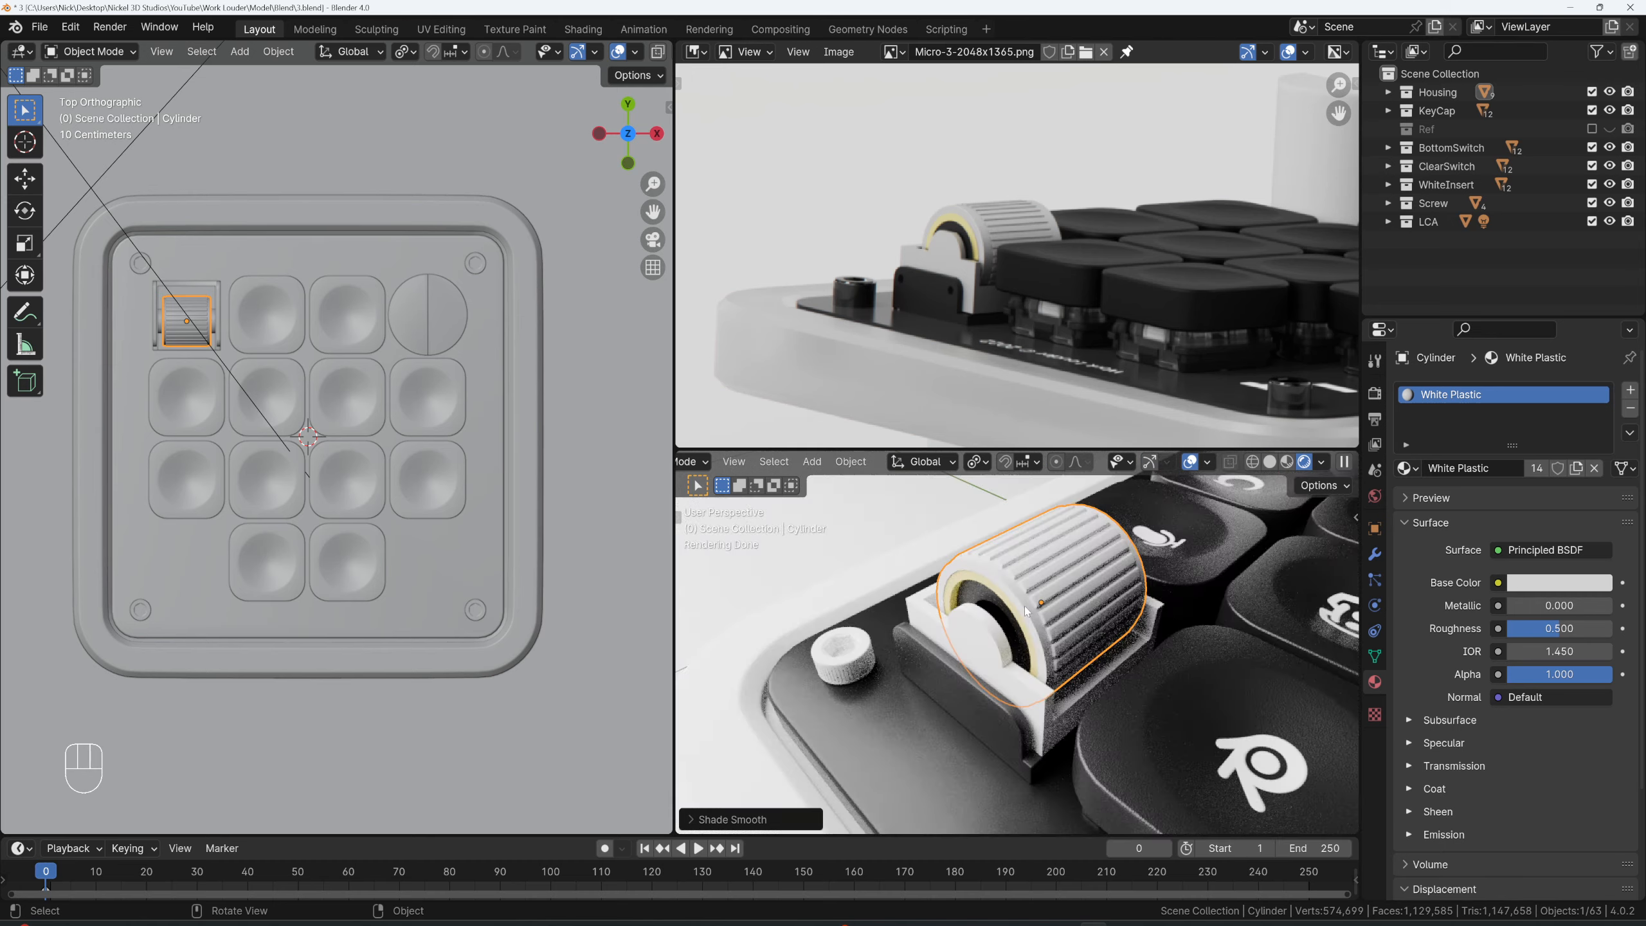
pyautogui.moveTo(1062, 573); pyautogui.dragTo(1011, 601, button='middle')
pyautogui.scroll(2, 1012, 606)
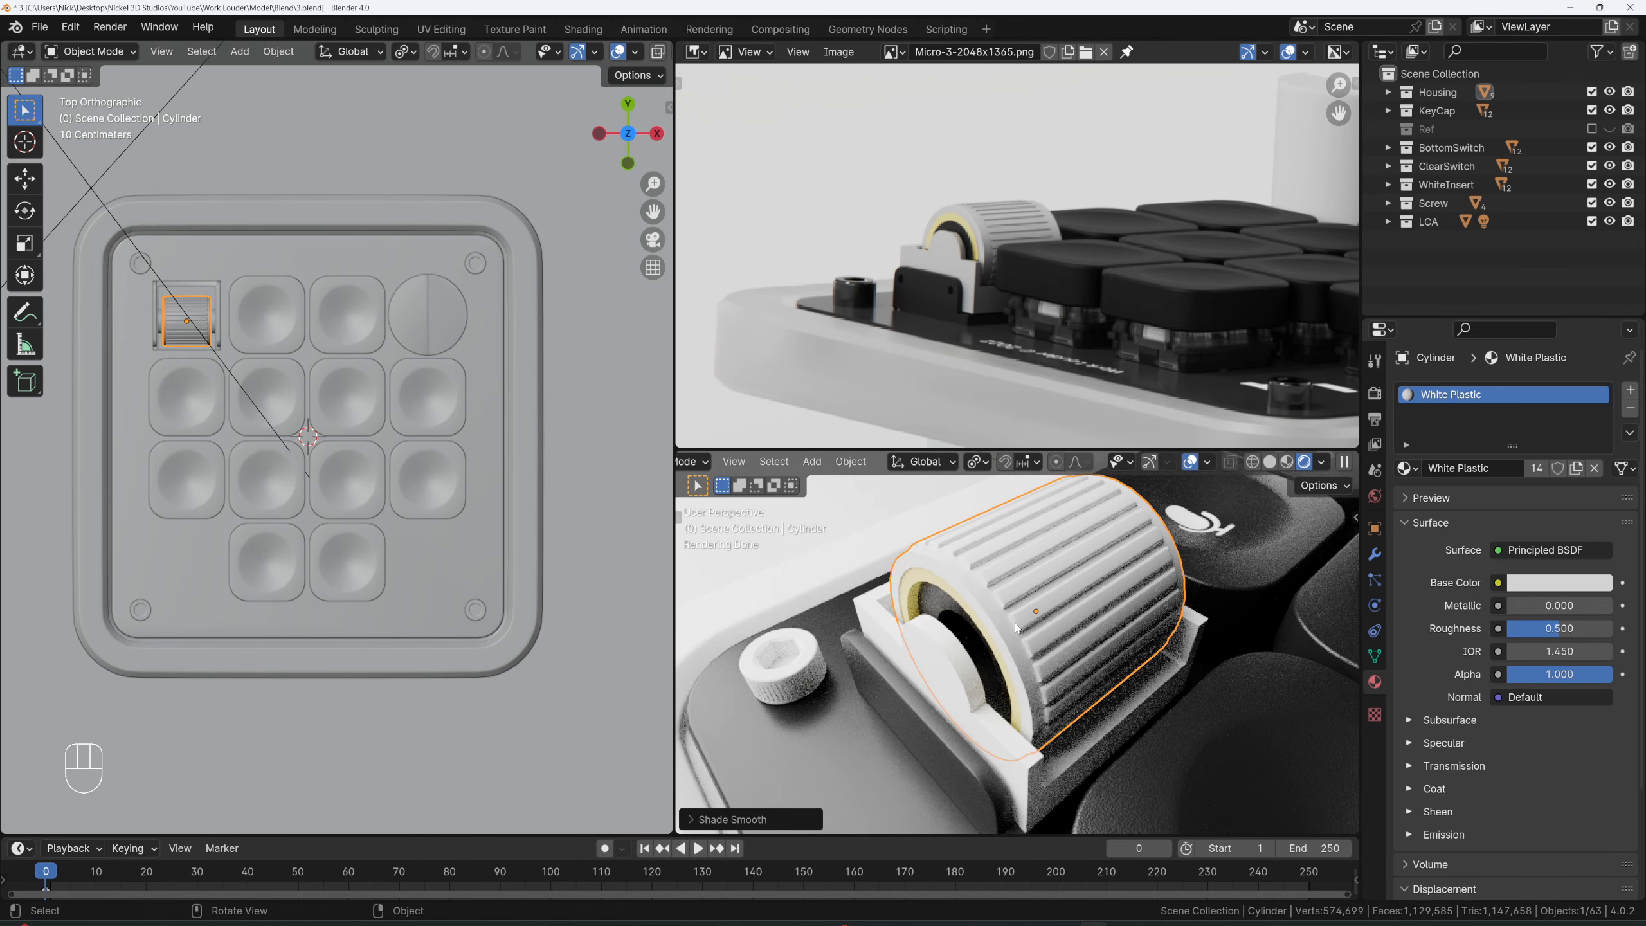
pyautogui.scroll(-2, 1016, 627)
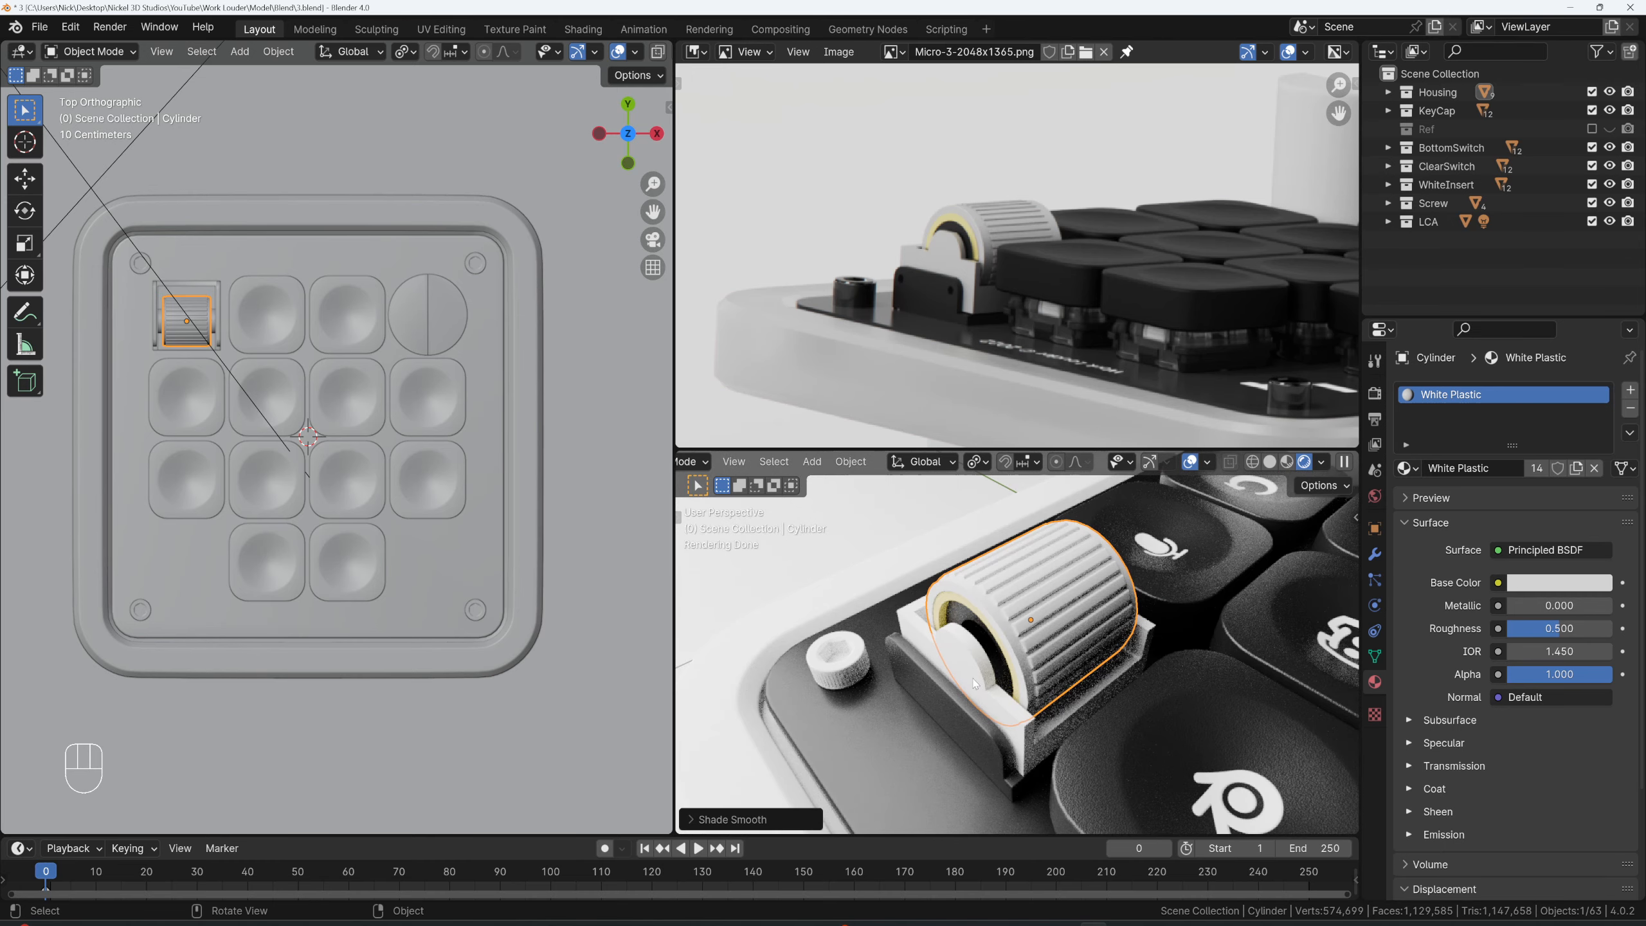
pyautogui.click(1037, 609)
pyautogui.click(1040, 606)
pyautogui.scroll(-1, 1041, 606)
pyautogui.scroll(-2, 1040, 605)
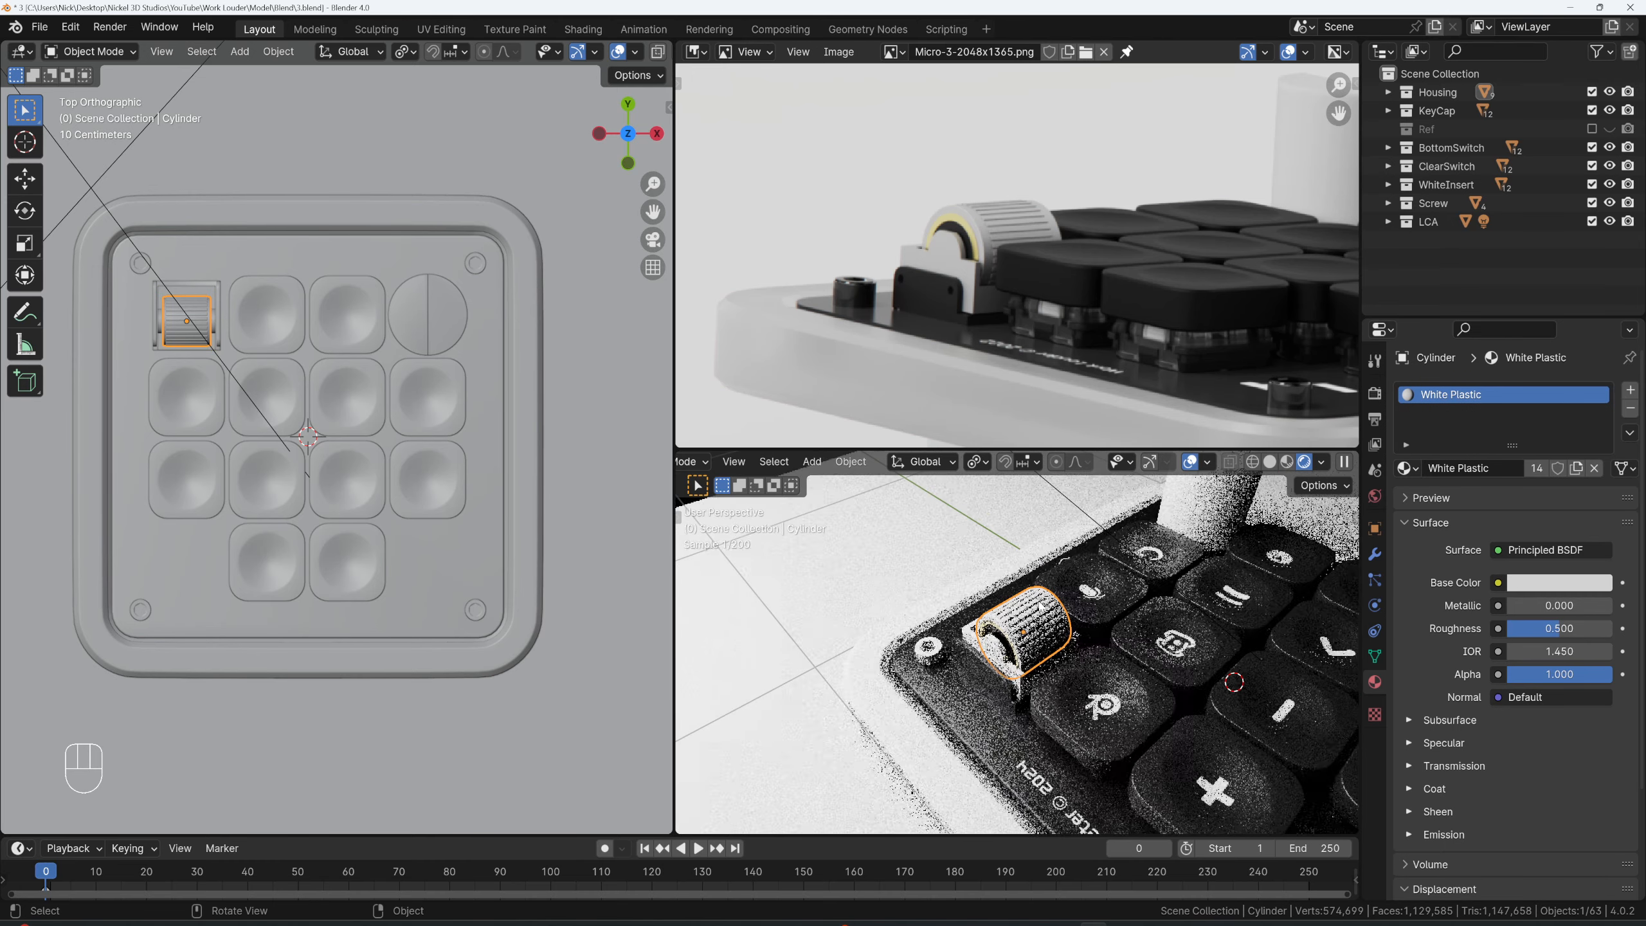
pyautogui.click(1009, 665)
pyautogui.keyDown('shift'); pyautogui.click(1202, 514); pyautogui.keyUp('shift')
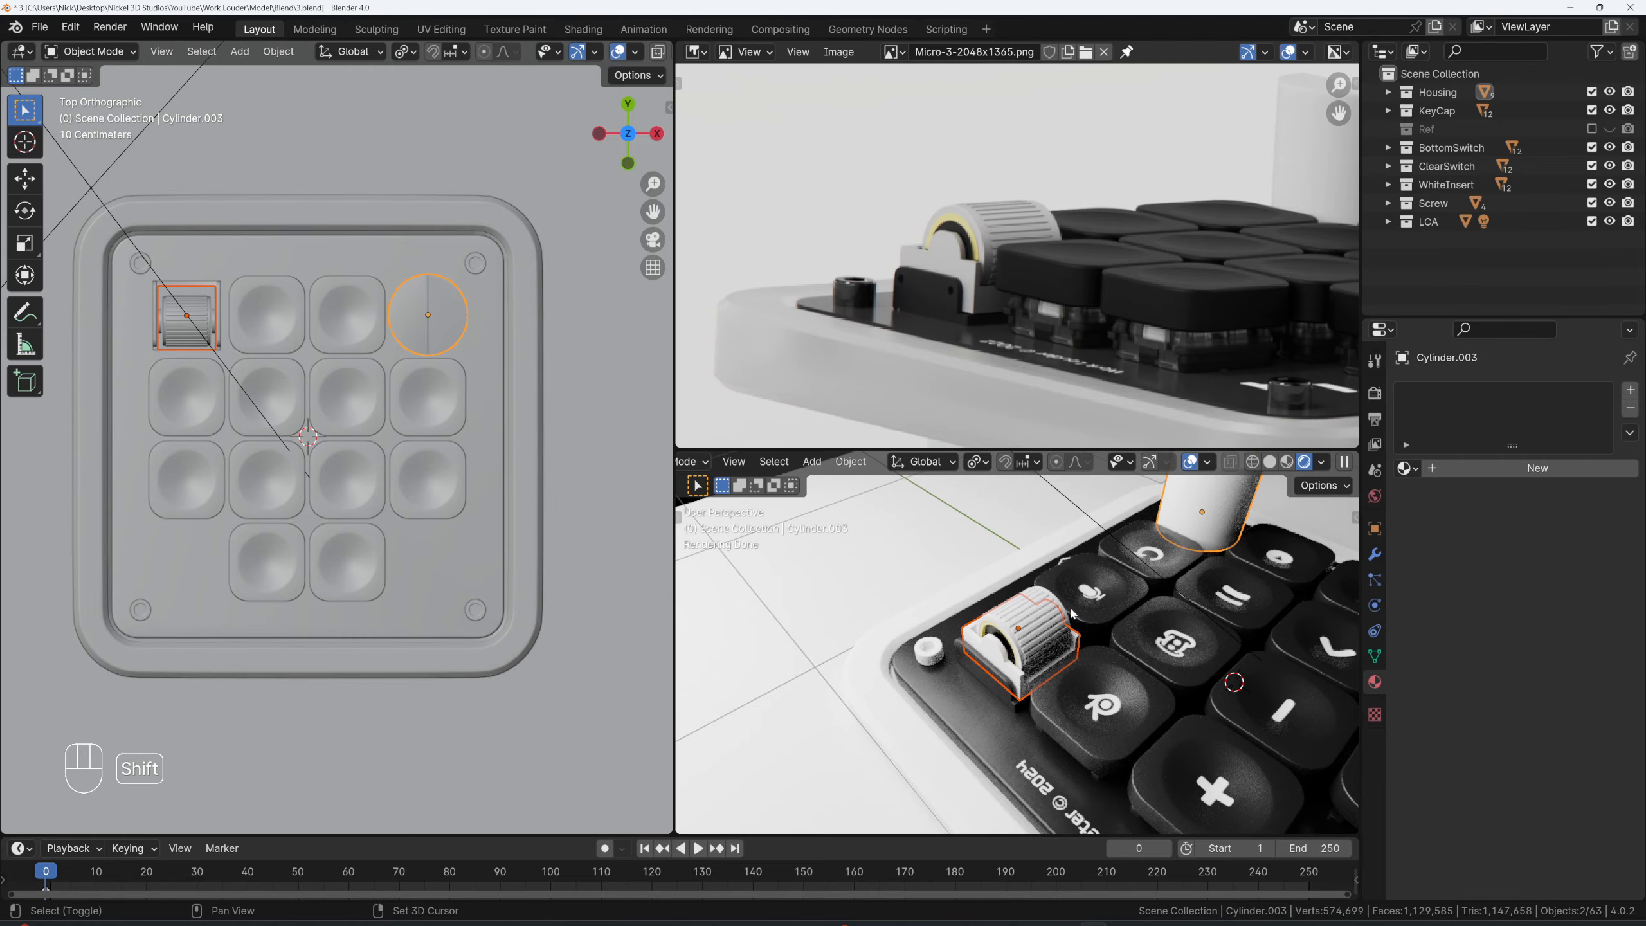
pyautogui.hotkey('ctrl', 'l')
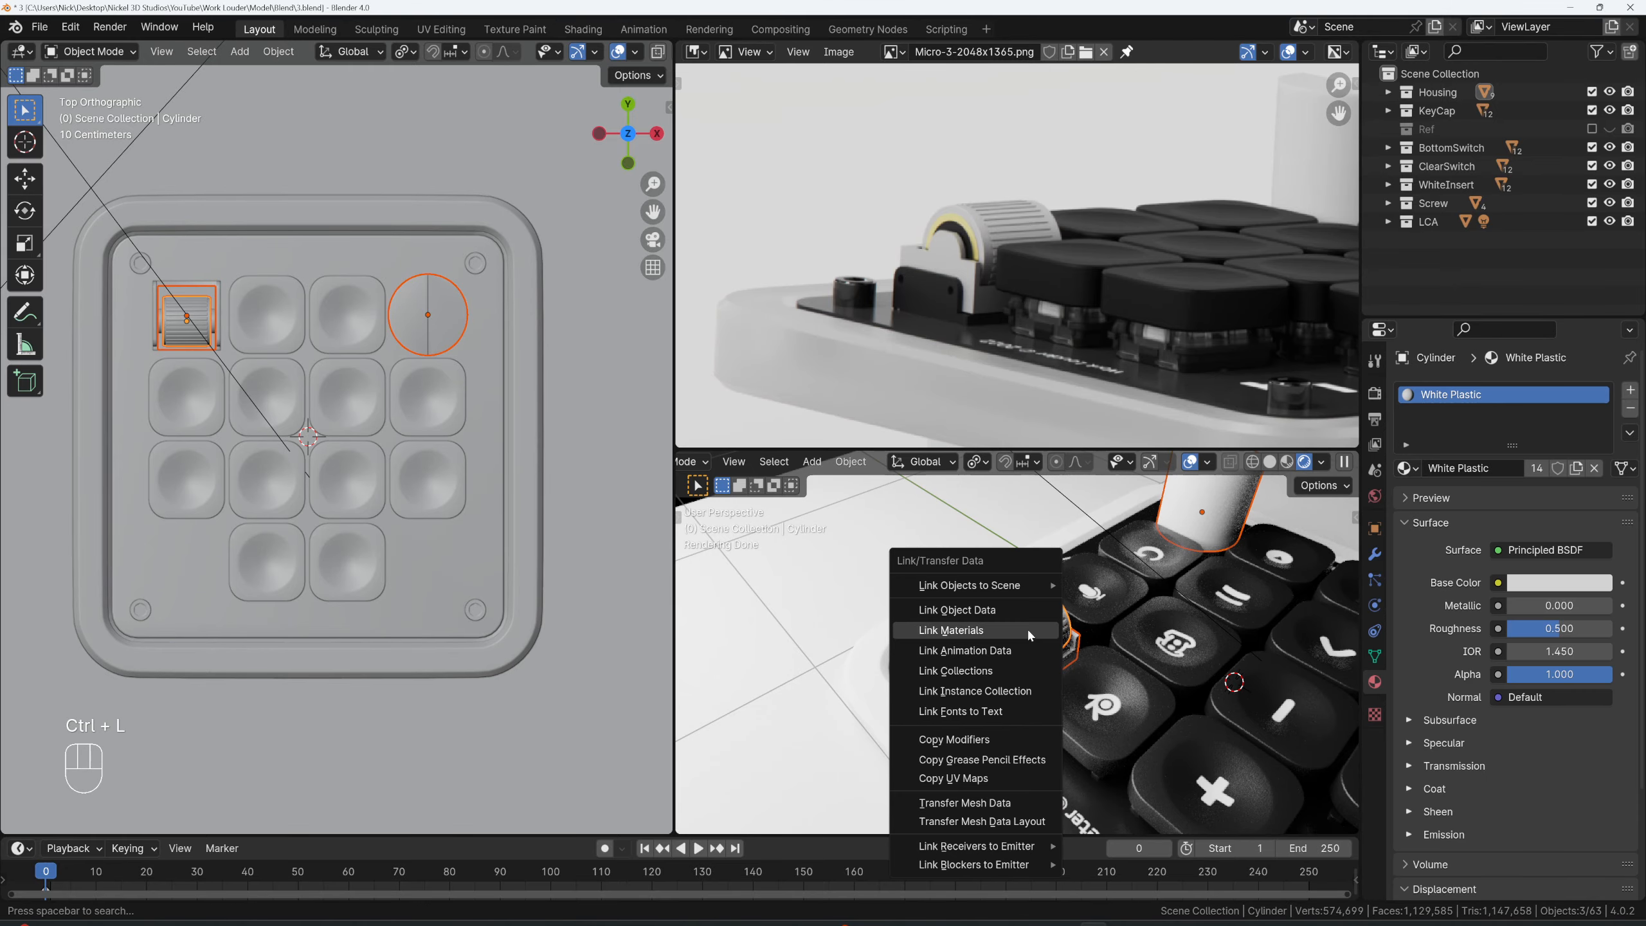
pyautogui.click(1030, 630)
# - Give the socket head screw at the corner beside the D logo a new material named Screws
pyautogui.scroll(-3, 1069, 648)
pyautogui.scroll(1, 1103, 665)
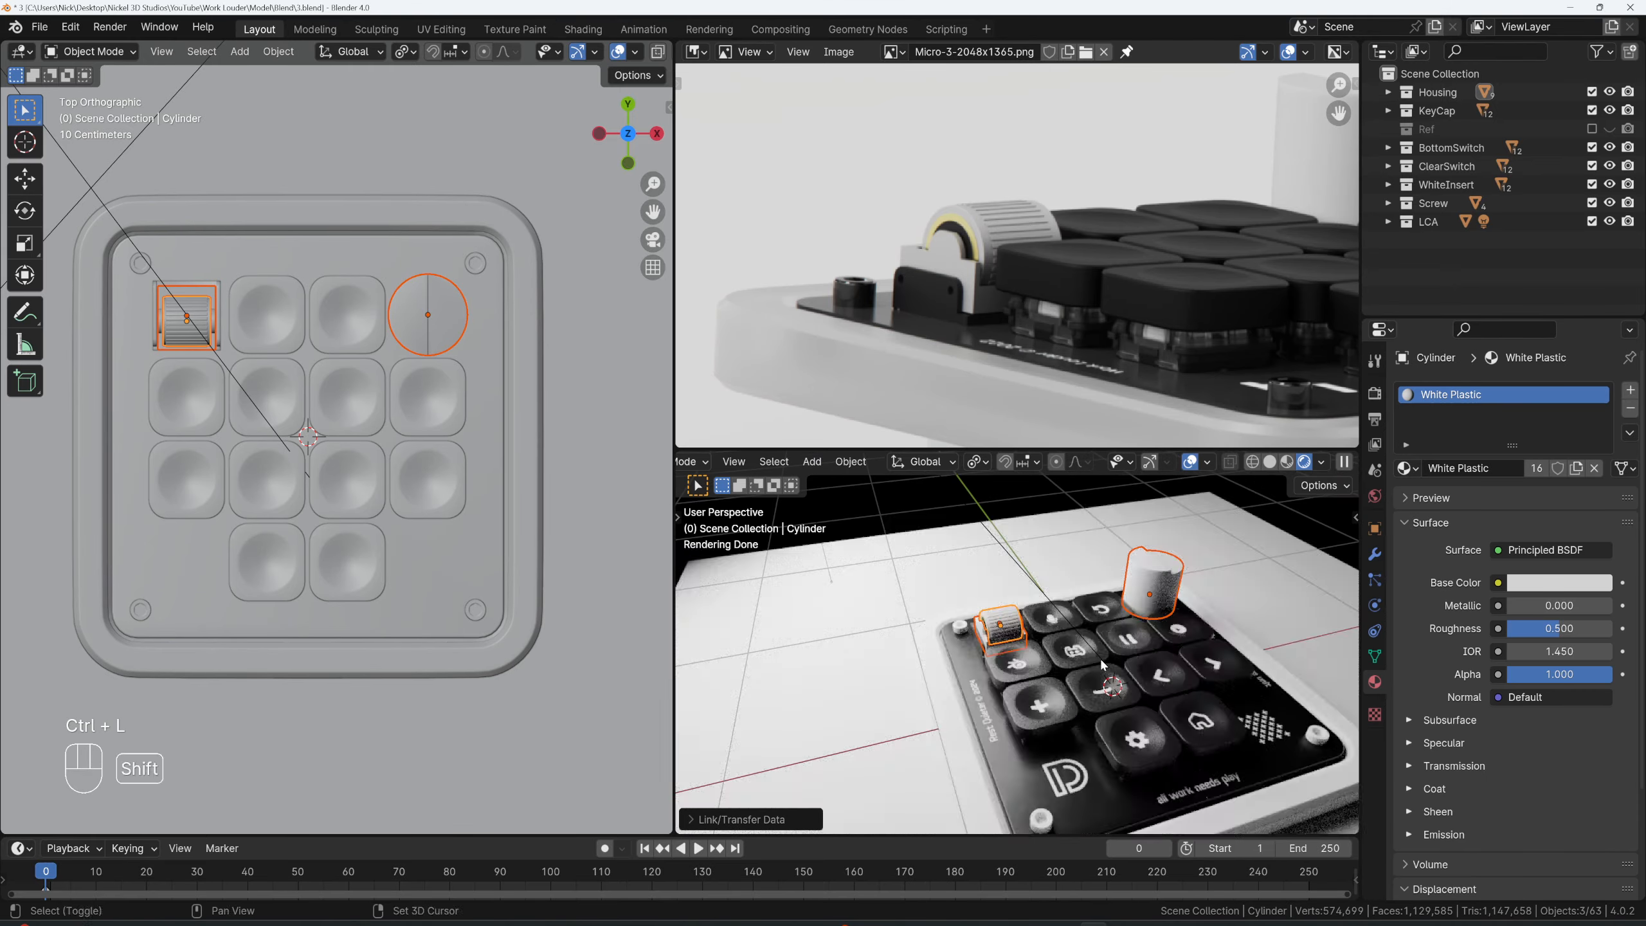
pyautogui.keyDown('shift'); pyautogui.moveTo(1103, 665); pyautogui.dragTo(1069, 613, button='middle'); pyautogui.keyUp('shift')
pyautogui.scroll(2, 1082, 674)
pyautogui.keyDown('shift'); pyautogui.moveTo(1094, 716); pyautogui.dragTo(1070, 624, button='middle'); pyautogui.keyUp('shift')
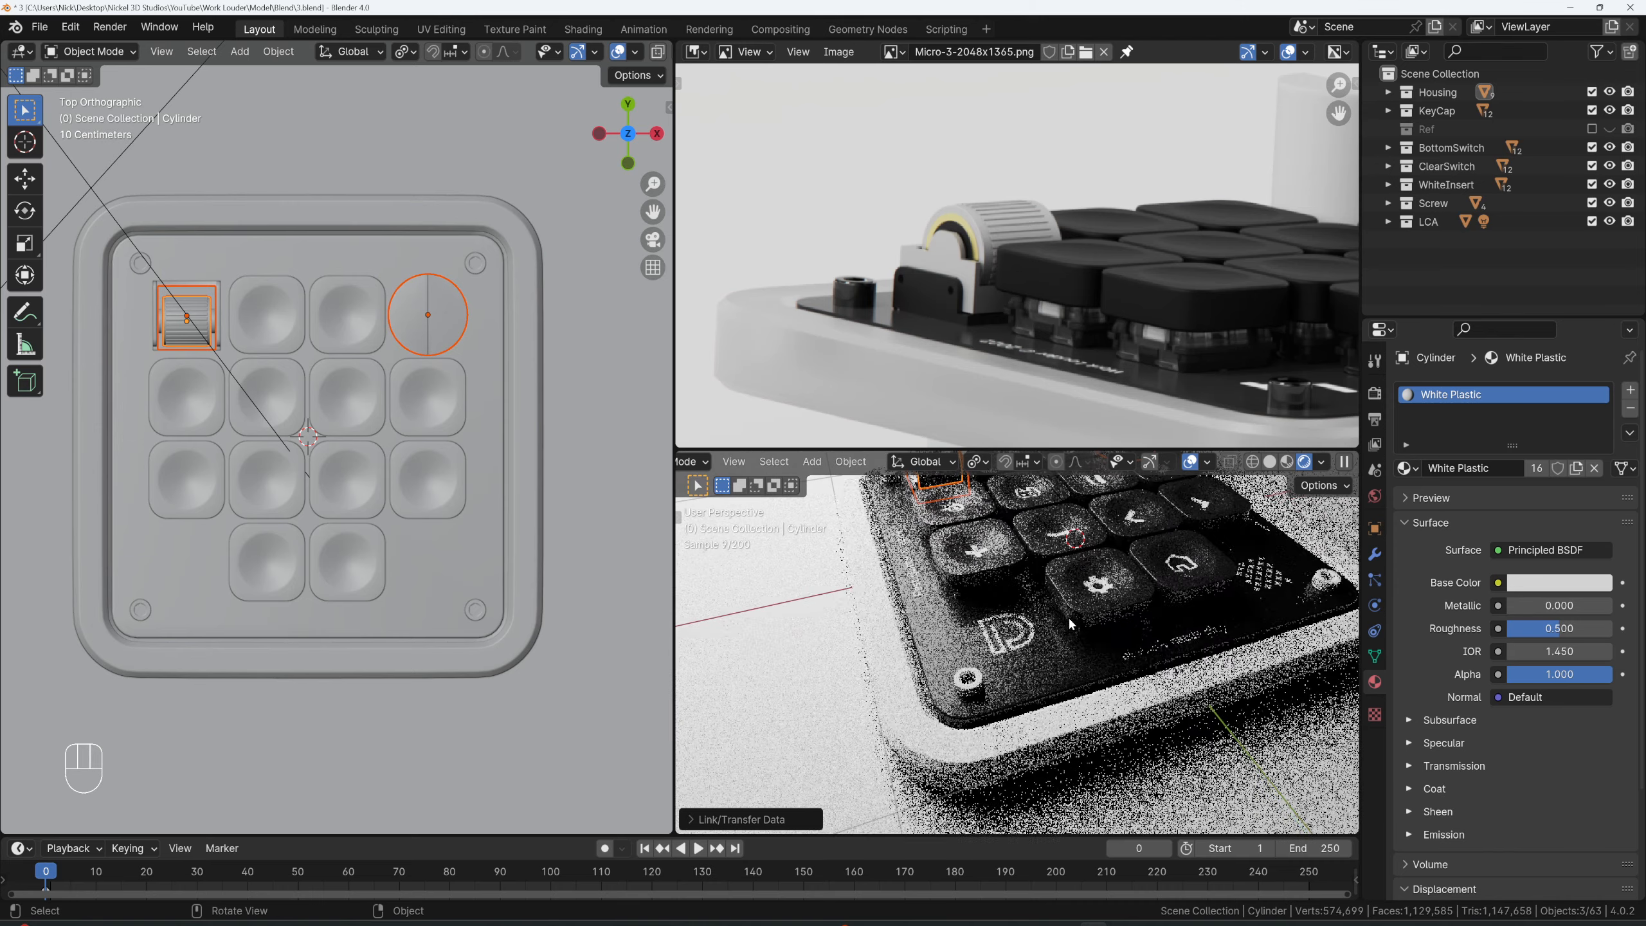
pyautogui.scroll(-2, 1070, 626)
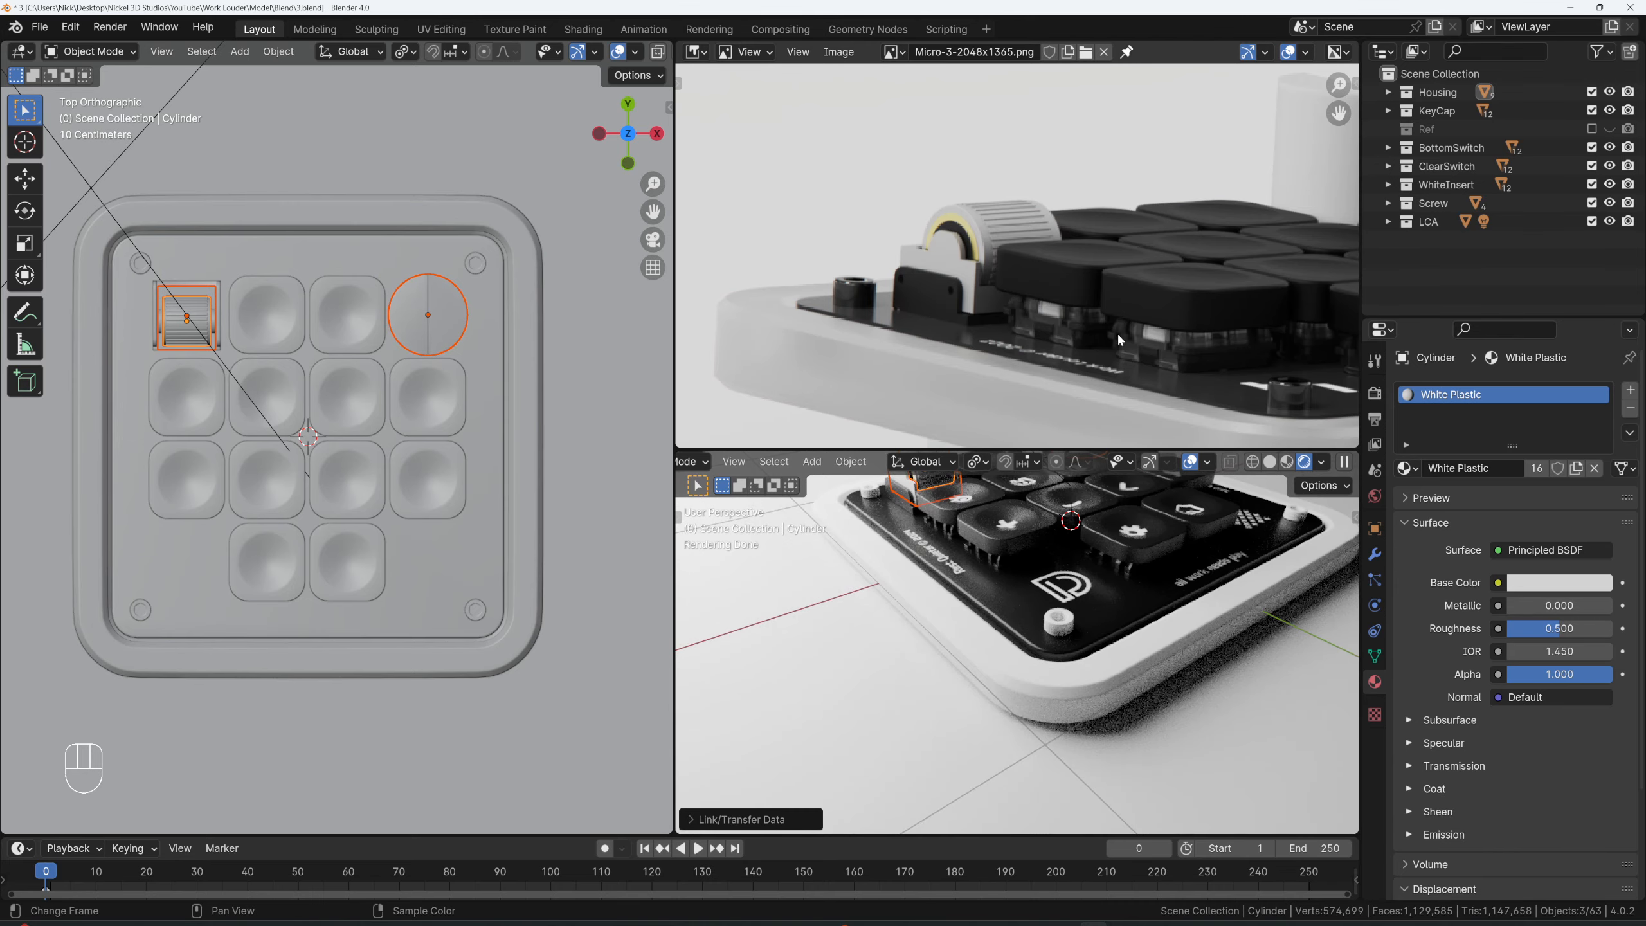
pyautogui.scroll(6, 1121, 340)
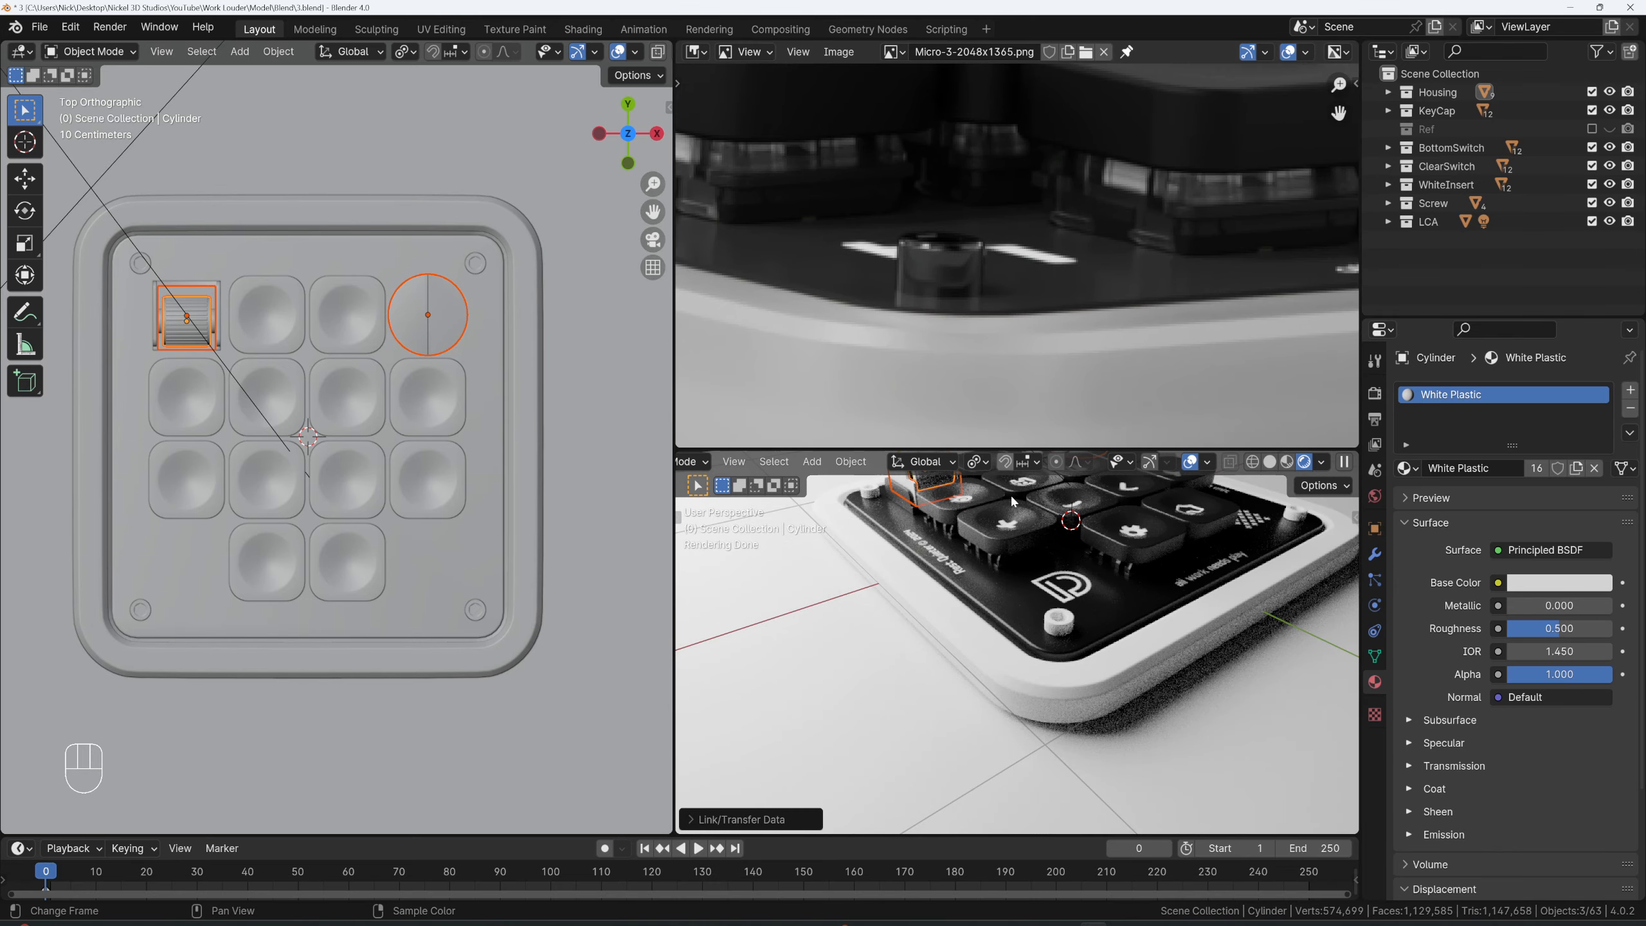
pyautogui.click(1069, 632)
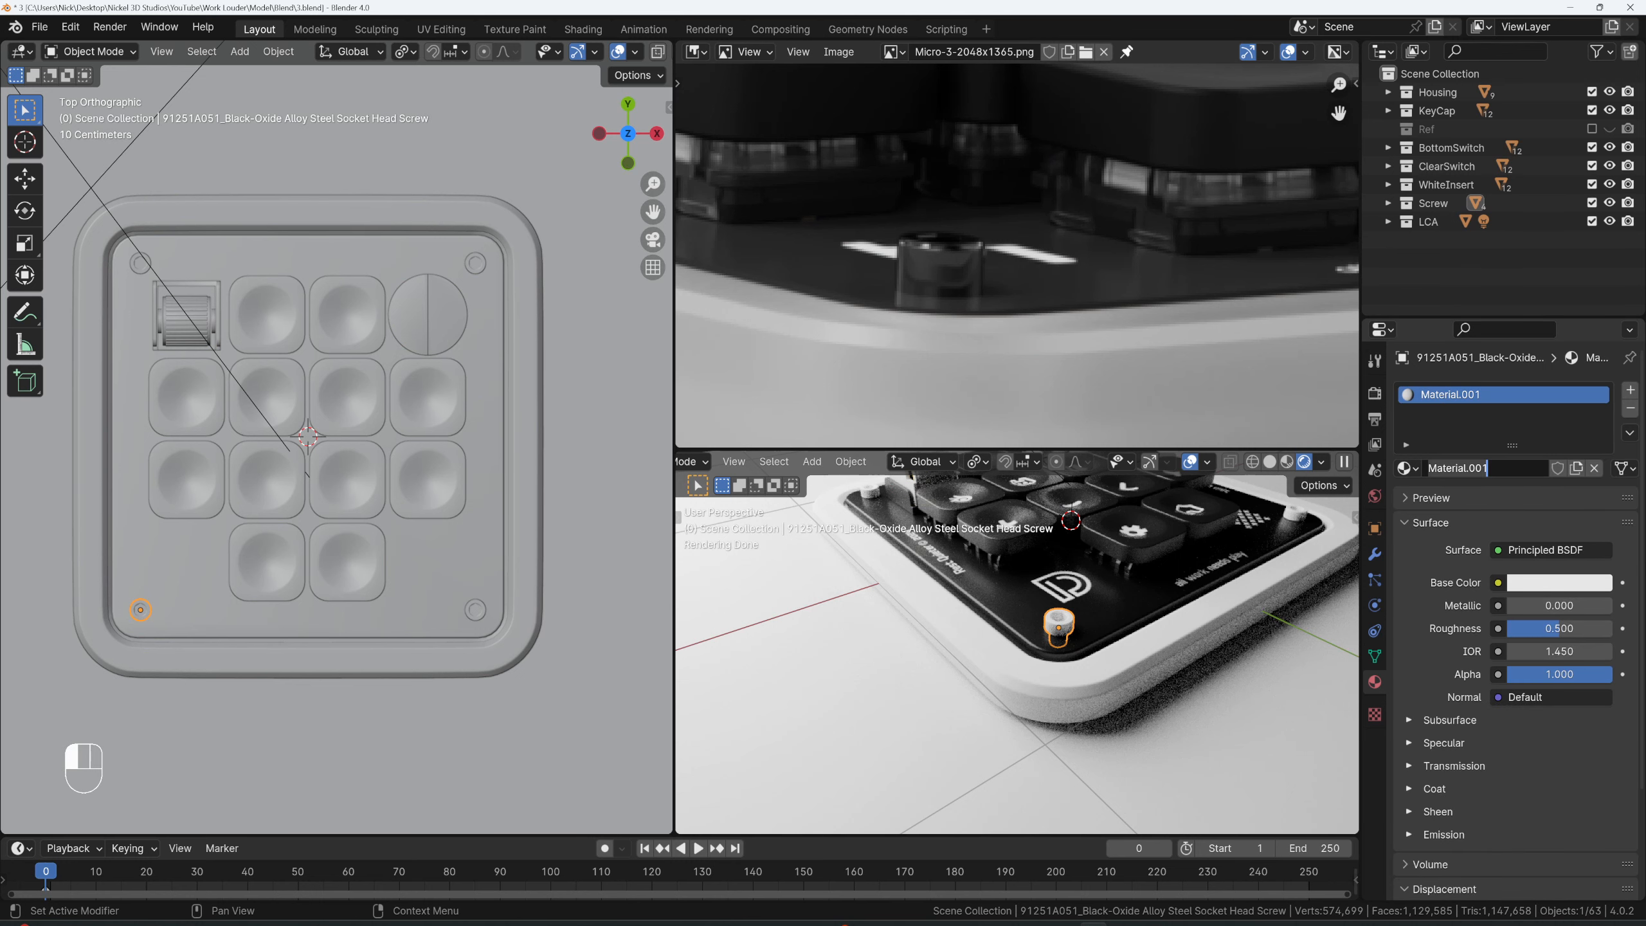
pyautogui.write('Screws')
pyautogui.press('Return')
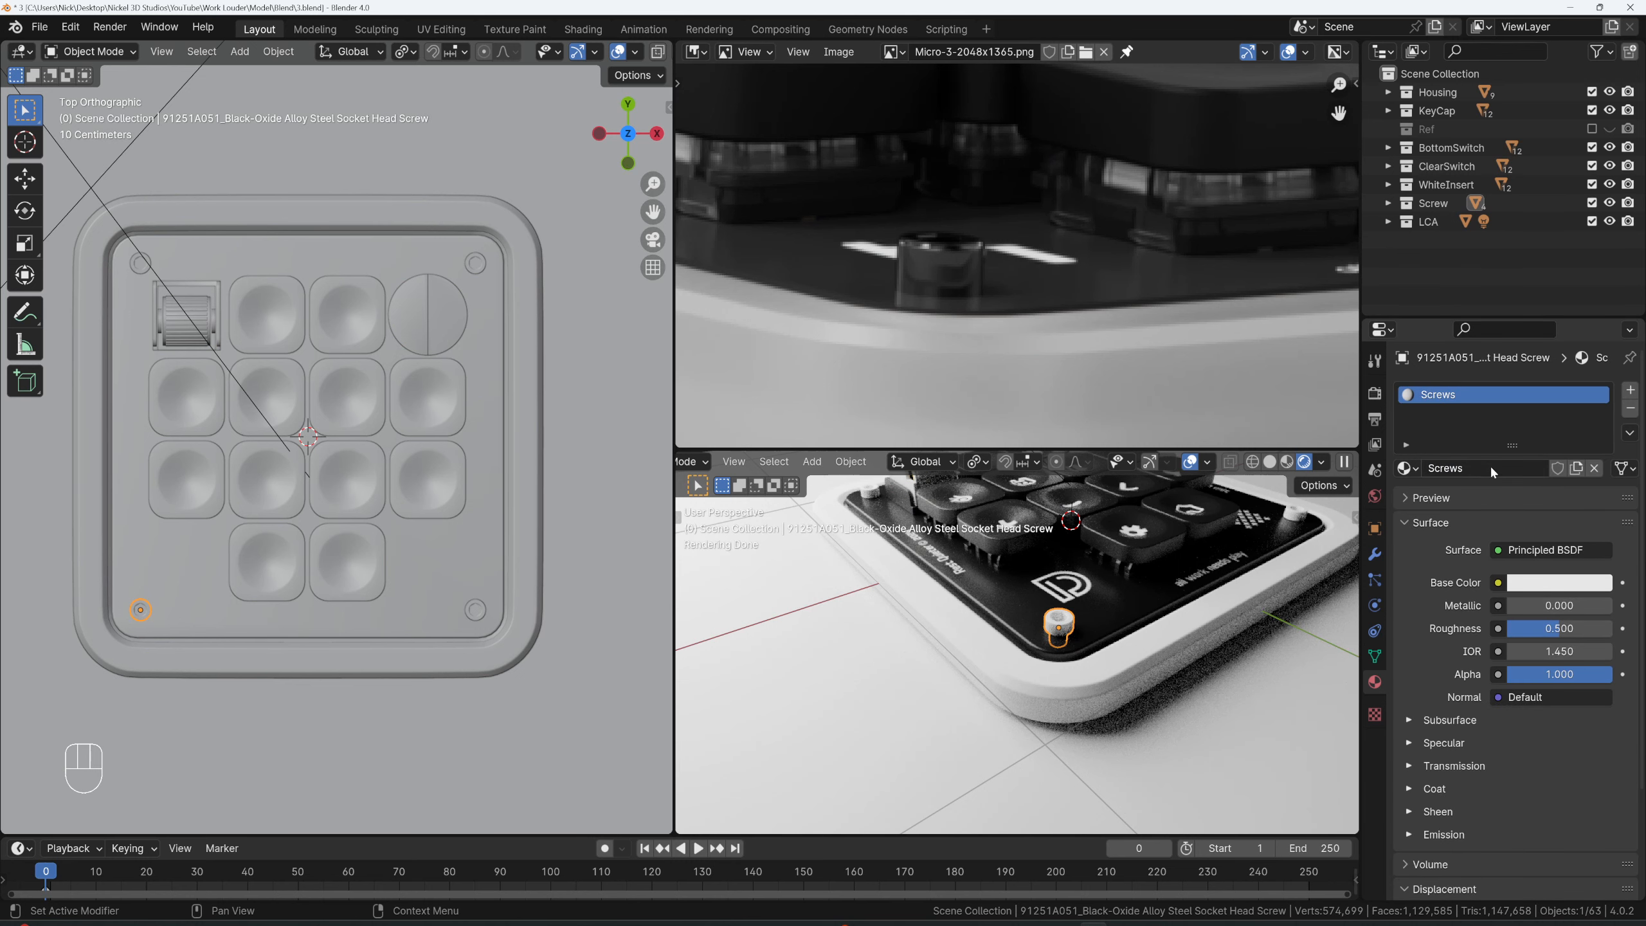
# - Make the Screws material a dark metal with a mid-grey Base Color, Metallic 1.000 and Roughness 0.206
pyautogui.click(1536, 580)
pyautogui.moveTo(1599, 407); pyautogui.dragTo(1598, 455)
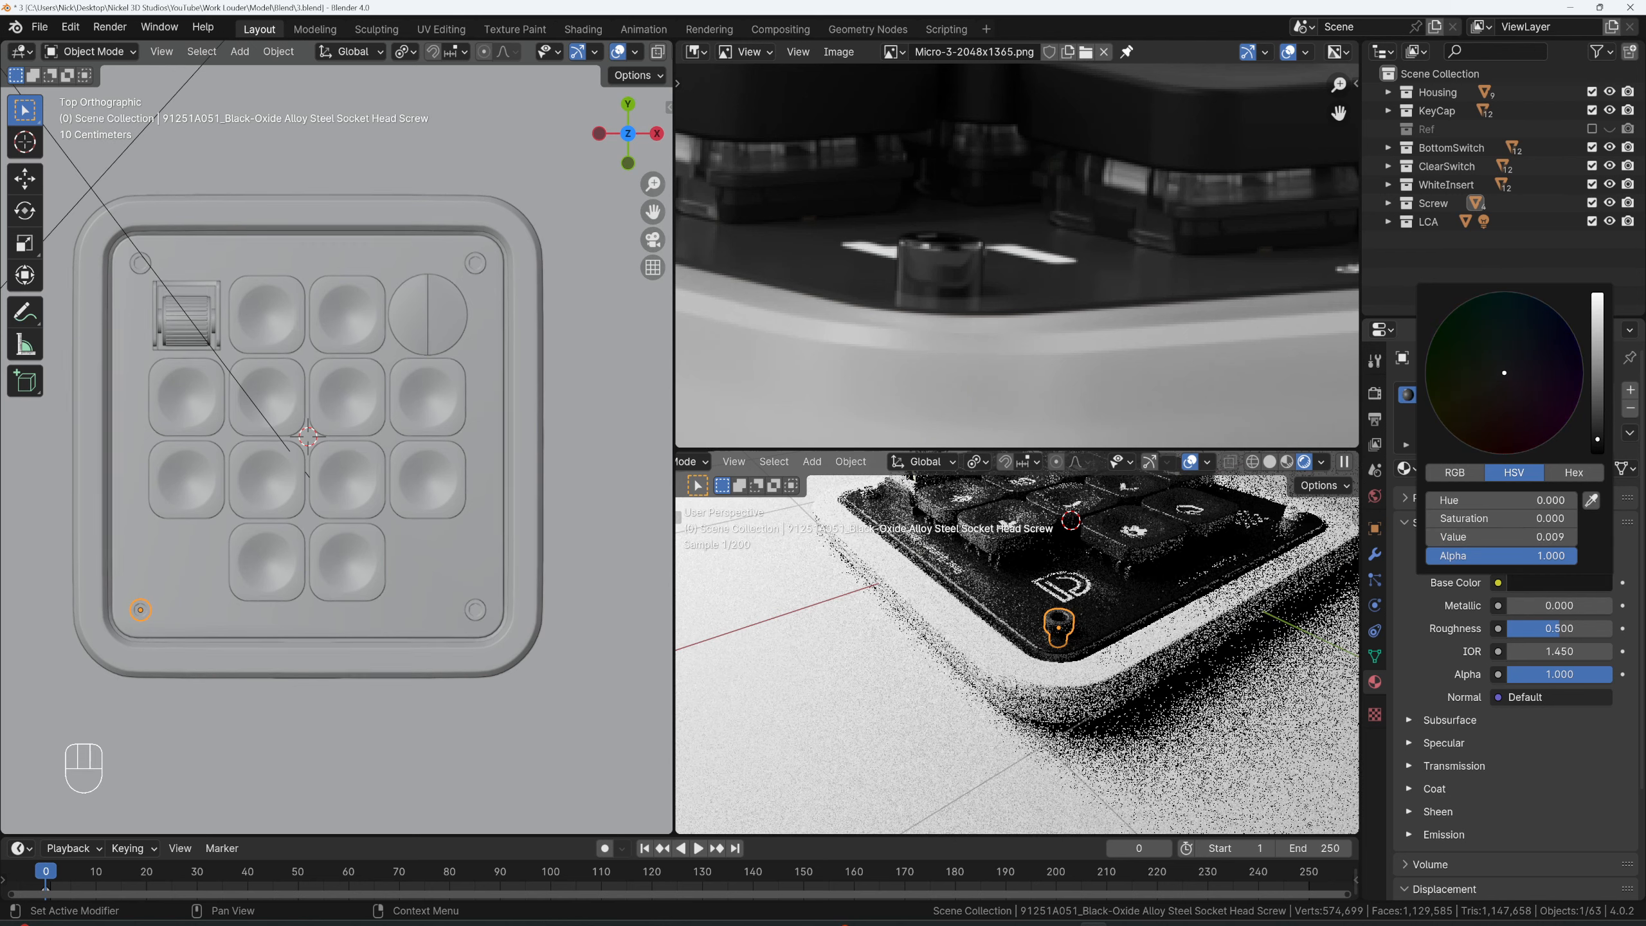
pyautogui.moveTo(1516, 605)
pyautogui.mouseDown()
pyautogui.moveTo(1568, 606)
pyautogui.moveTo(1517, 616)
pyautogui.moveTo(1526, 626)
pyautogui.mouseUp()
pyautogui.scroll(8, 1108, 603)
pyautogui.moveTo(1108, 603); pyautogui.dragTo(1141, 590, button='middle')
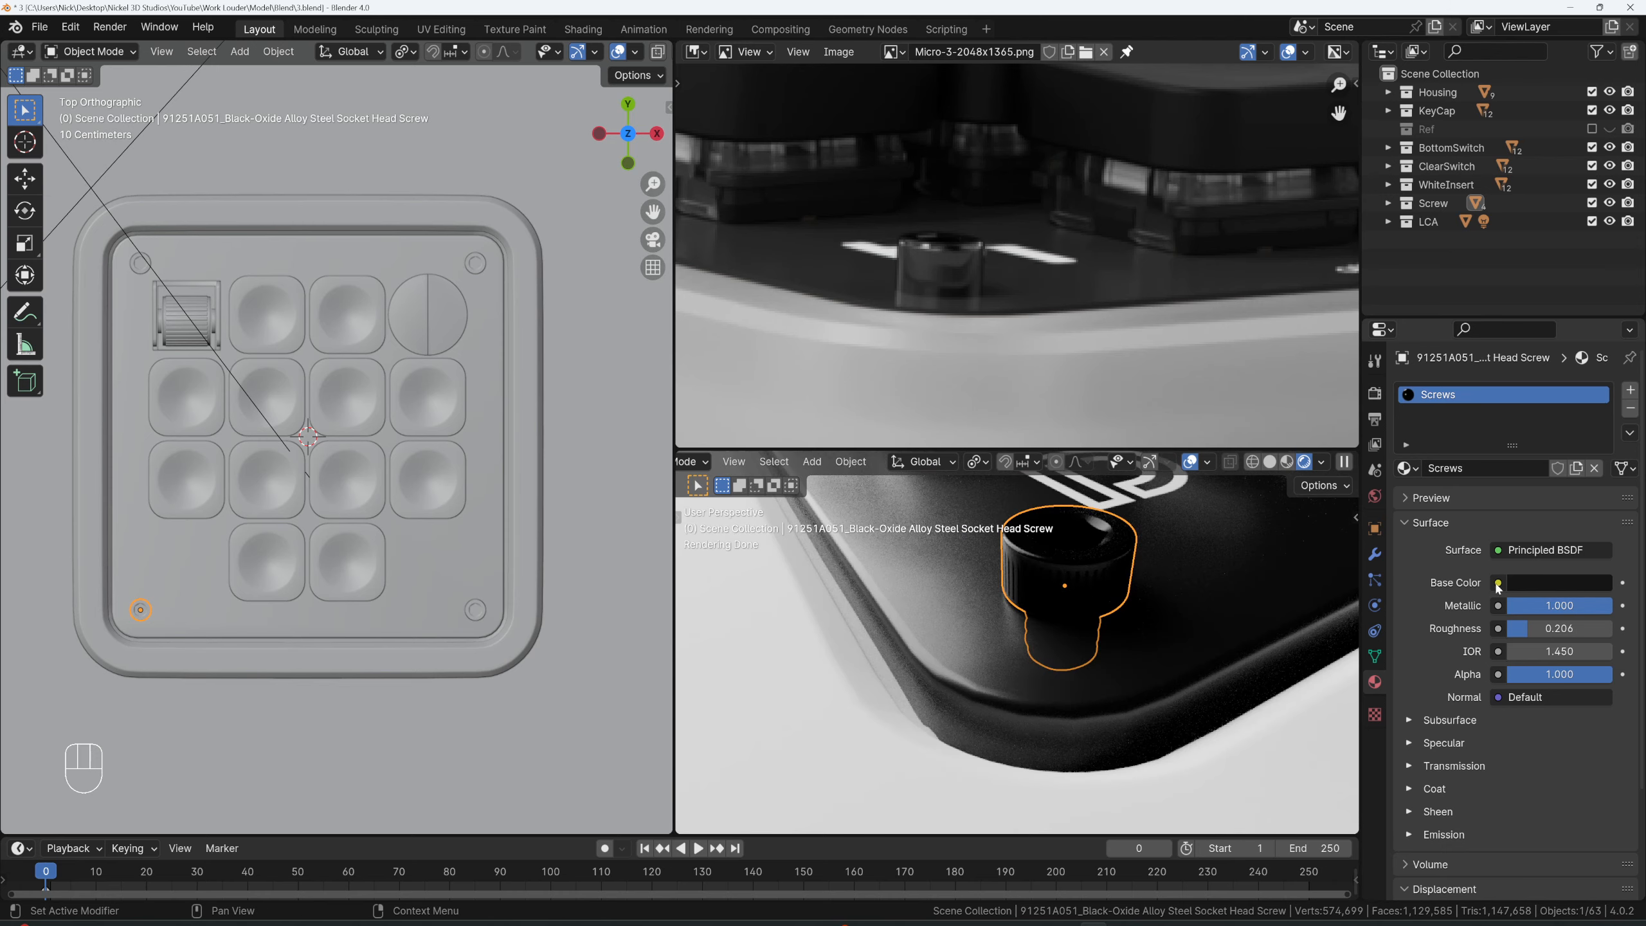
pyautogui.click(1558, 583)
pyautogui.moveTo(1597, 441); pyautogui.dragTo(1597, 384)
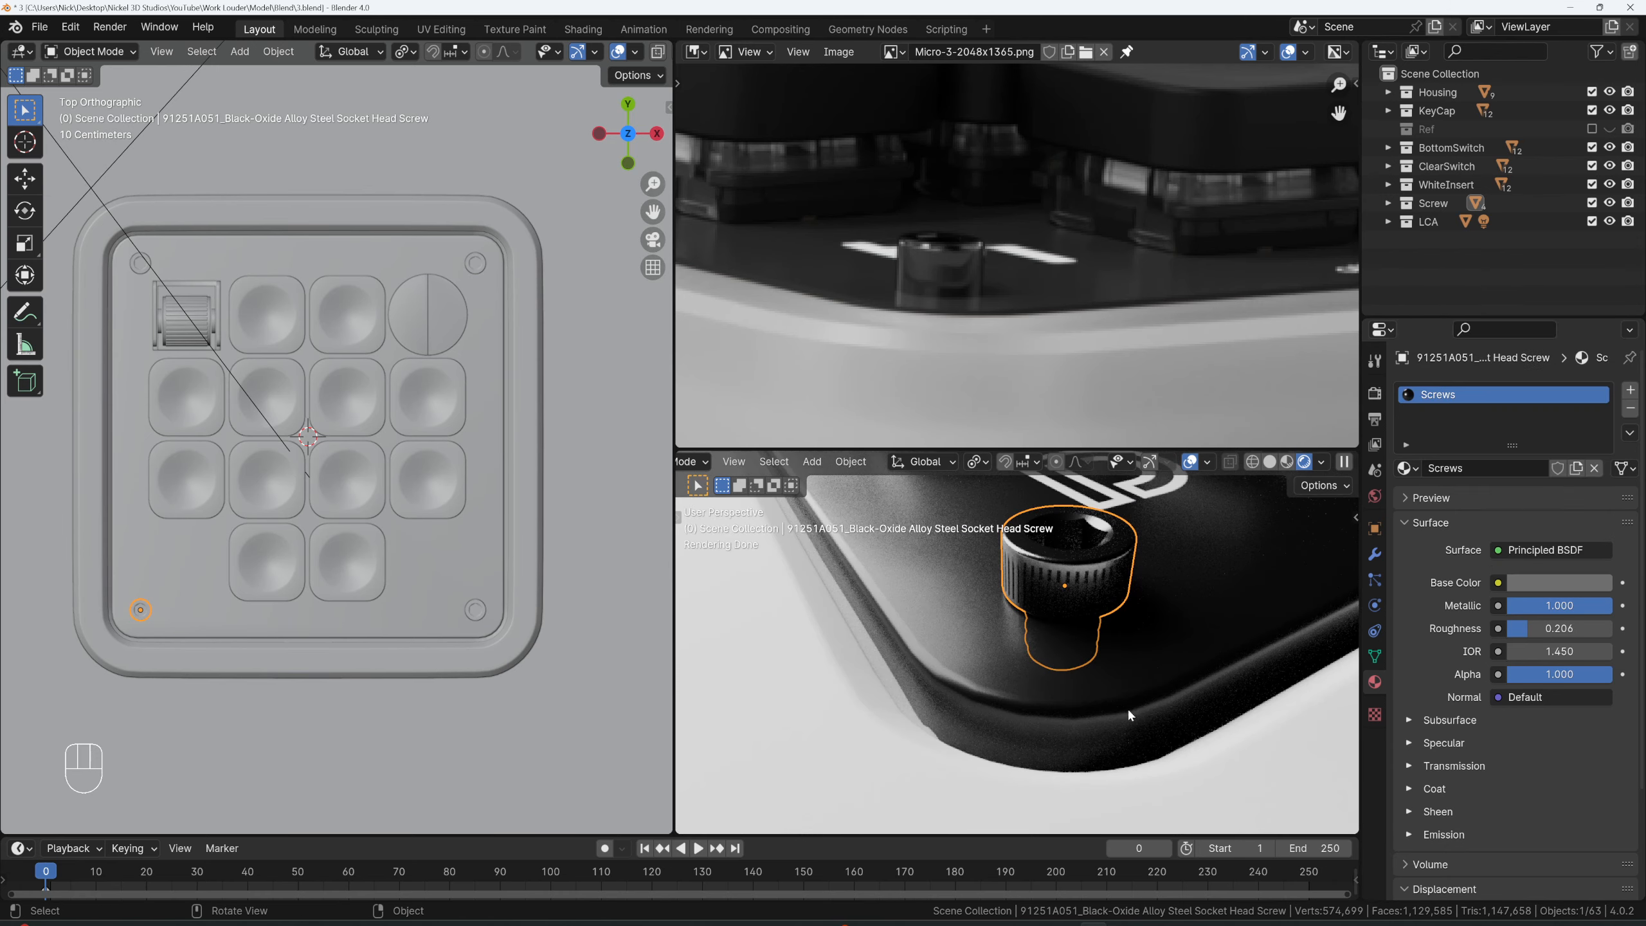
# - Link the Screws material from the screw beside the D logo to the other three corner screws
pyautogui.scroll(-8, 1128, 709)
pyautogui.click(1178, 640)
pyautogui.scroll(-3, 1141, 641)
pyautogui.moveTo(1114, 642); pyautogui.dragTo(1055, 660, button='middle')
pyautogui.scroll(2, 1056, 659)
pyautogui.scroll(1, 1053, 658)
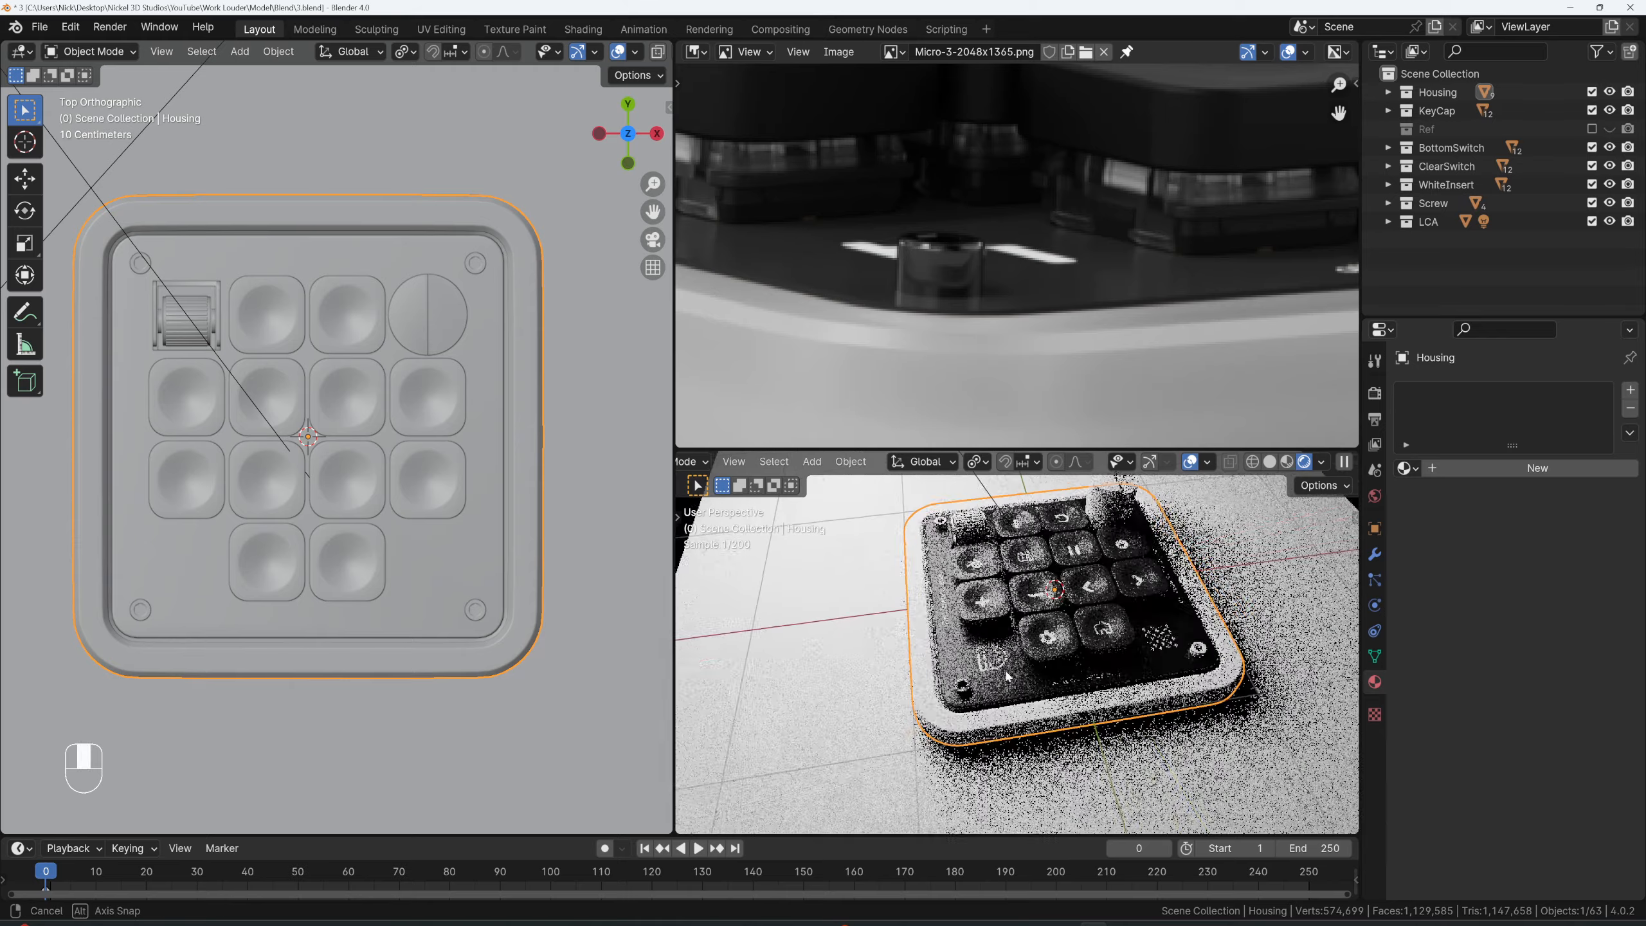
pyautogui.scroll(2, 1045, 667)
pyautogui.click(1244, 666)
pyautogui.scroll(-3, 1242, 665)
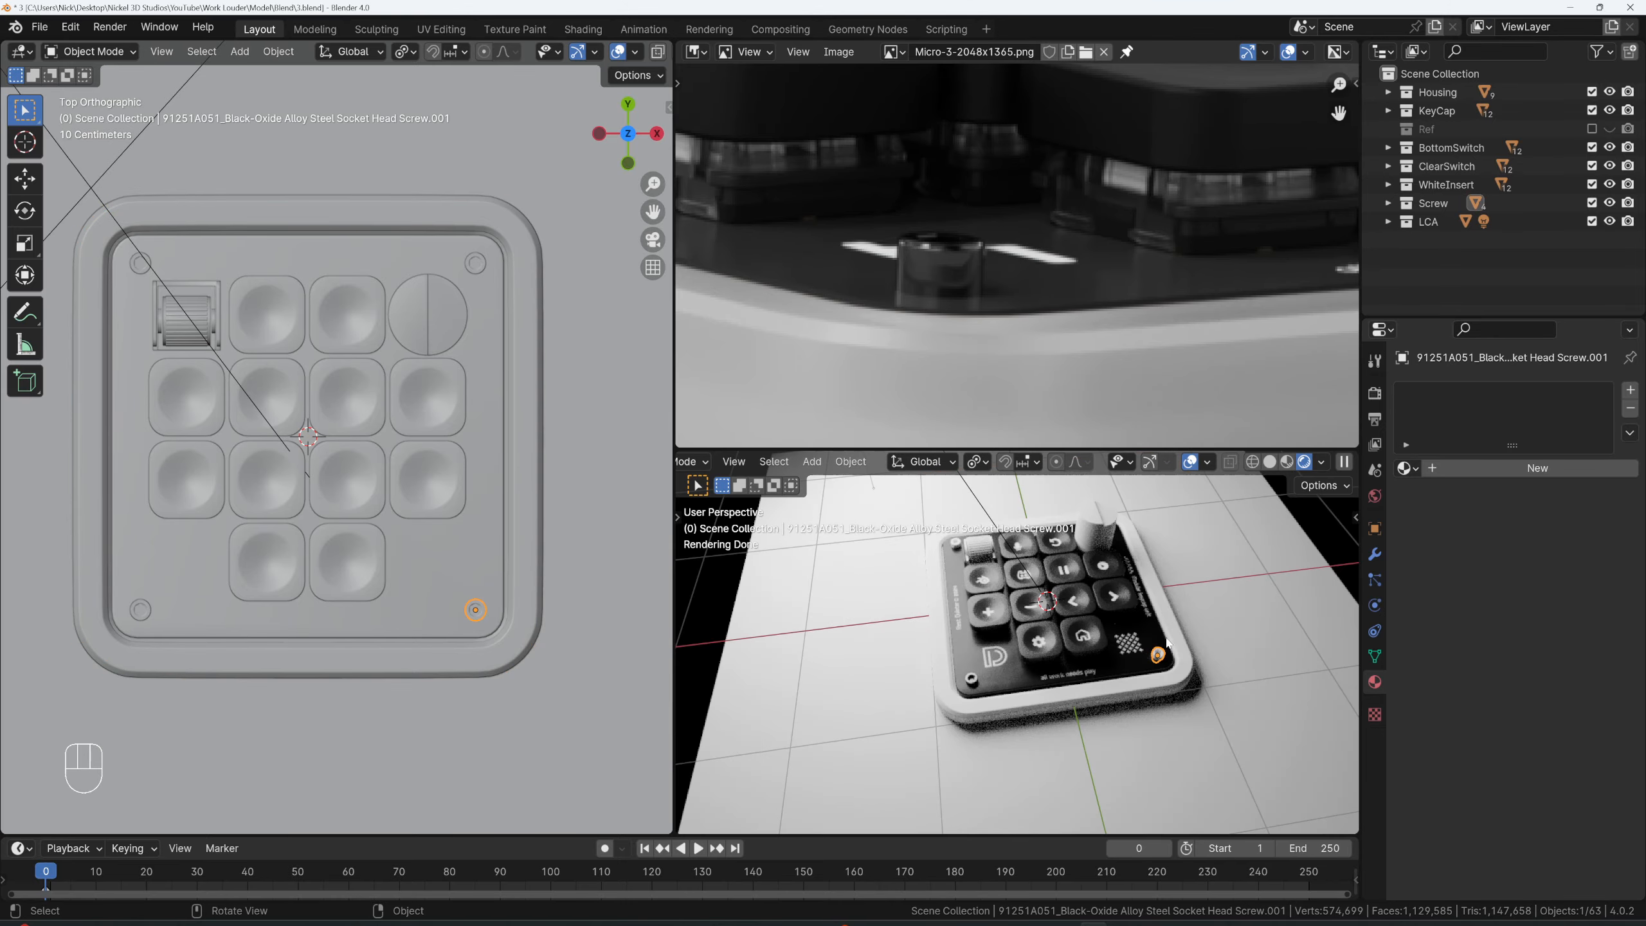
pyautogui.keyDown('shift'); pyautogui.moveTo(1199, 651); pyautogui.dragTo(1196, 668, button='middle'); pyautogui.keyUp('shift')
pyautogui.keyDown('shift'); pyautogui.click(957, 561); pyautogui.keyUp('shift')
pyautogui.keyDown('shift'); pyautogui.moveTo(1093, 603); pyautogui.dragTo(1055, 591, button='middle'); pyautogui.keyUp('shift')
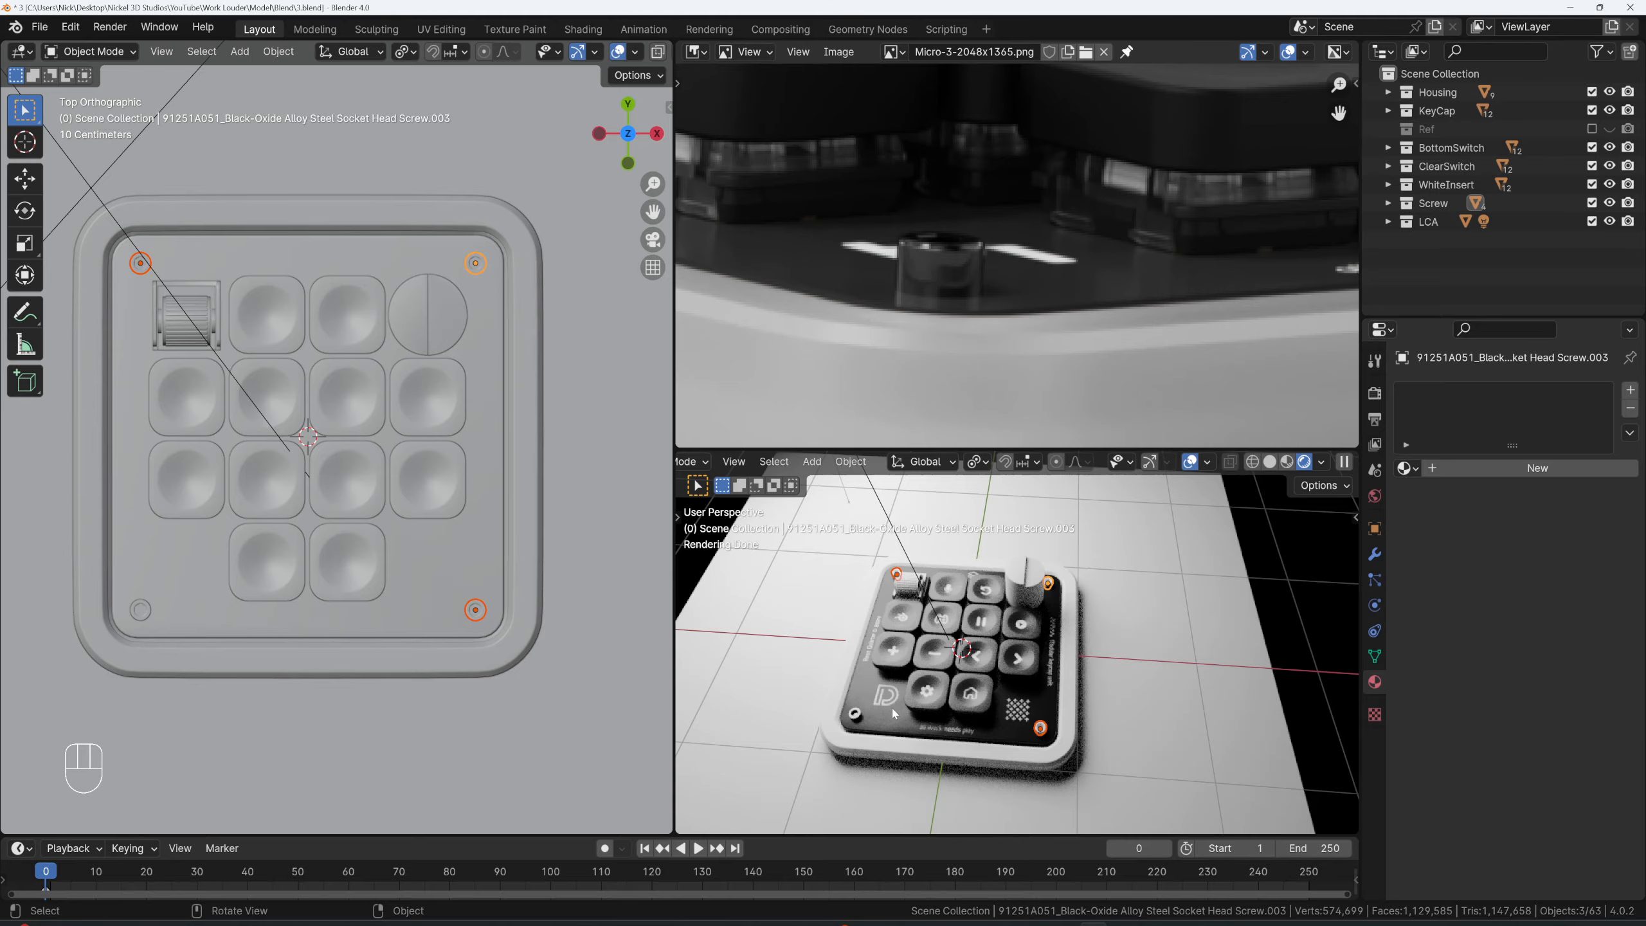
pyautogui.keyDown('shift'); pyautogui.moveTo(898, 706); pyautogui.dragTo(1039, 670, button='middle'); pyautogui.keyUp('shift')
pyautogui.scroll(1, 1003, 665)
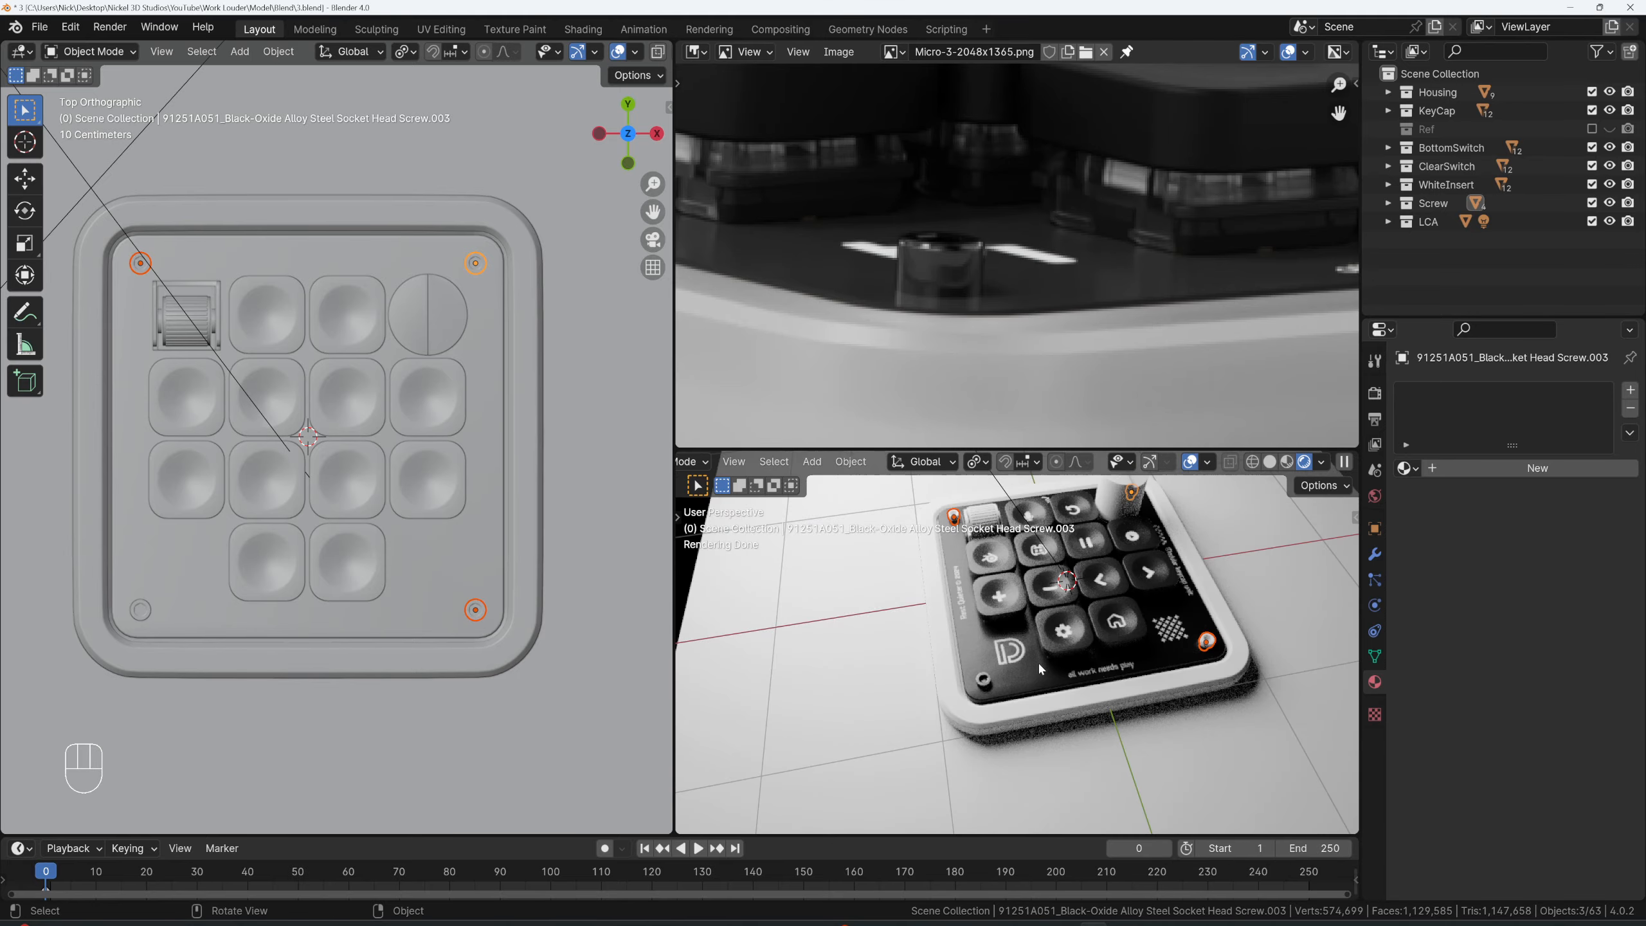
pyautogui.scroll(5, 986, 679)
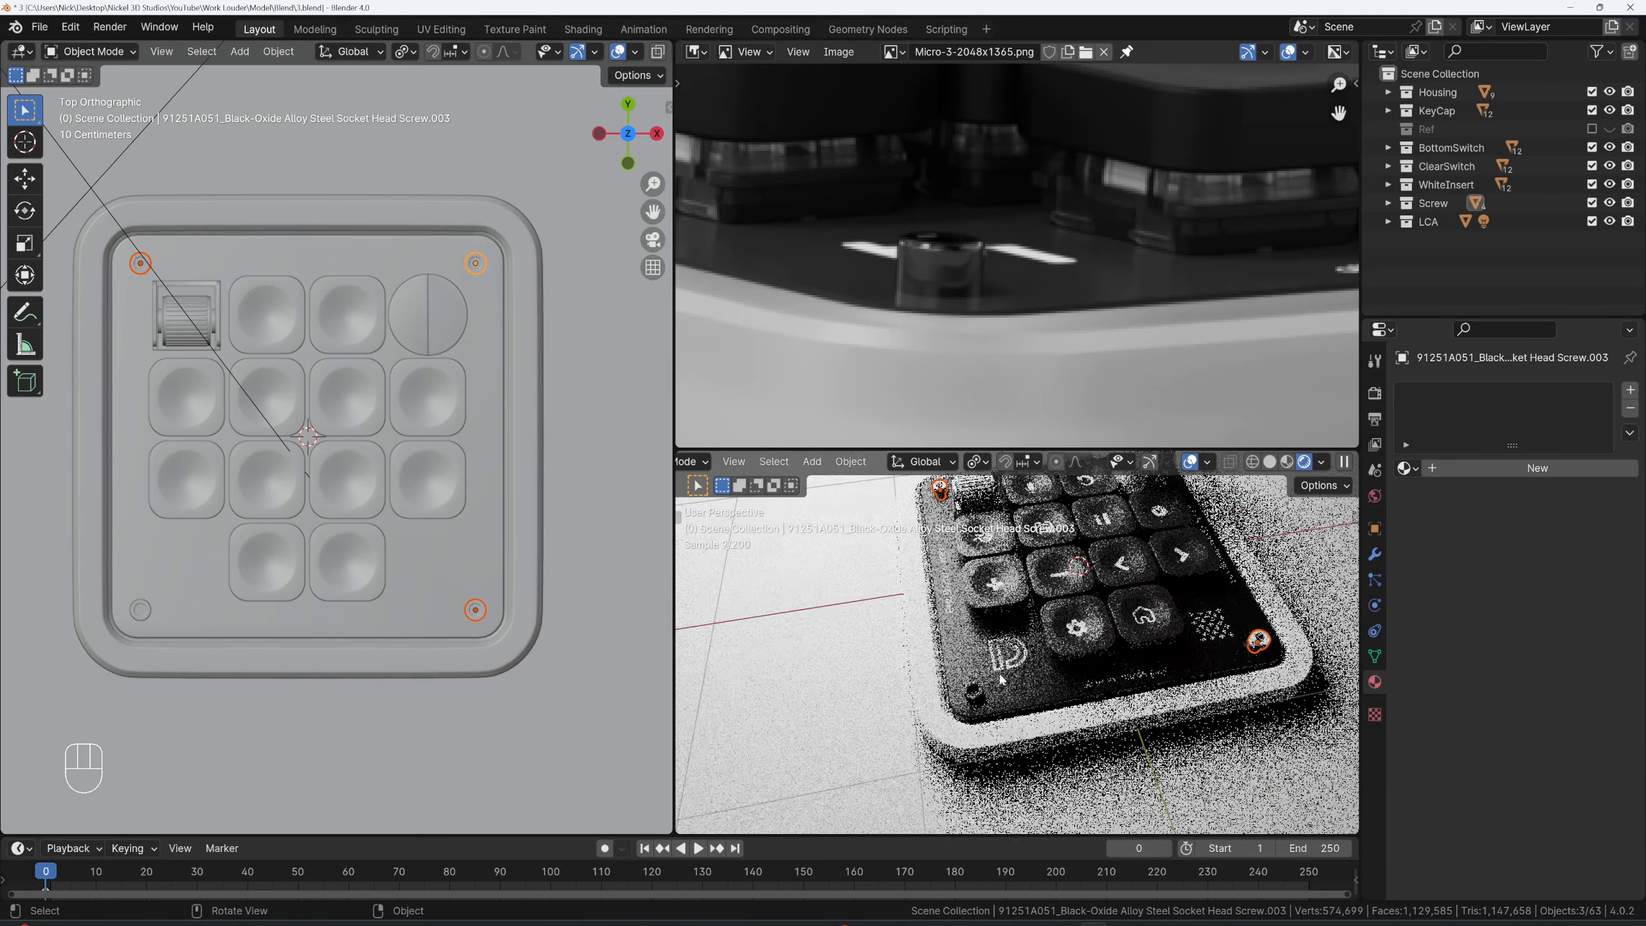
pyautogui.keyDown('shift'); pyautogui.click(1039, 635); pyautogui.keyUp('shift')
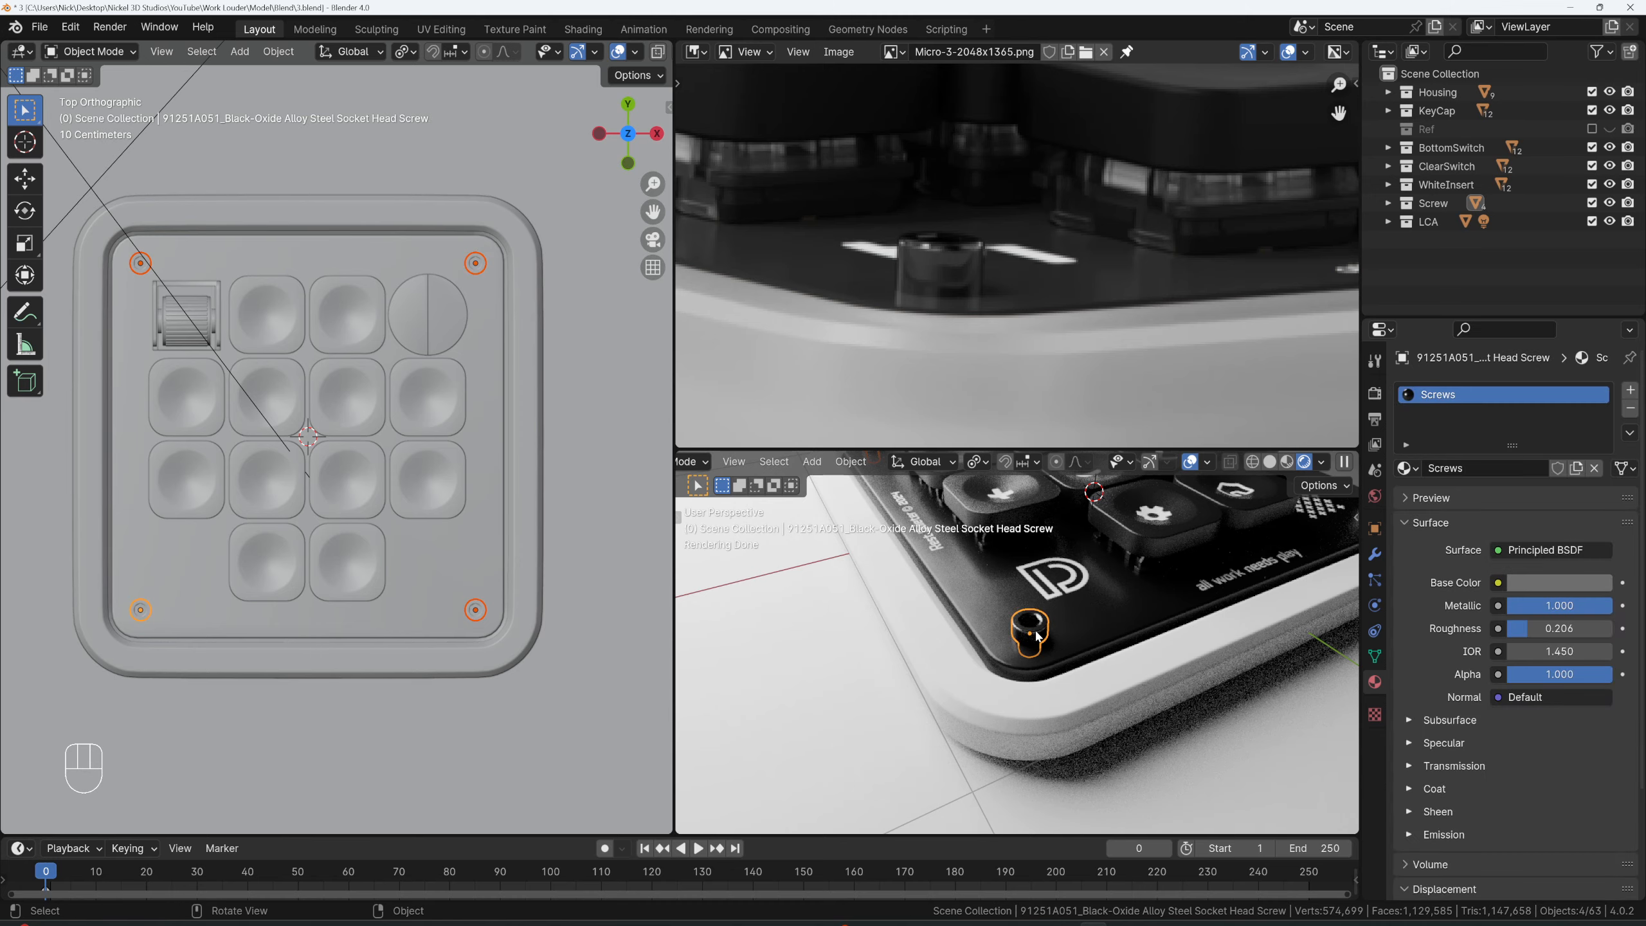
pyautogui.scroll(-5, 1038, 631)
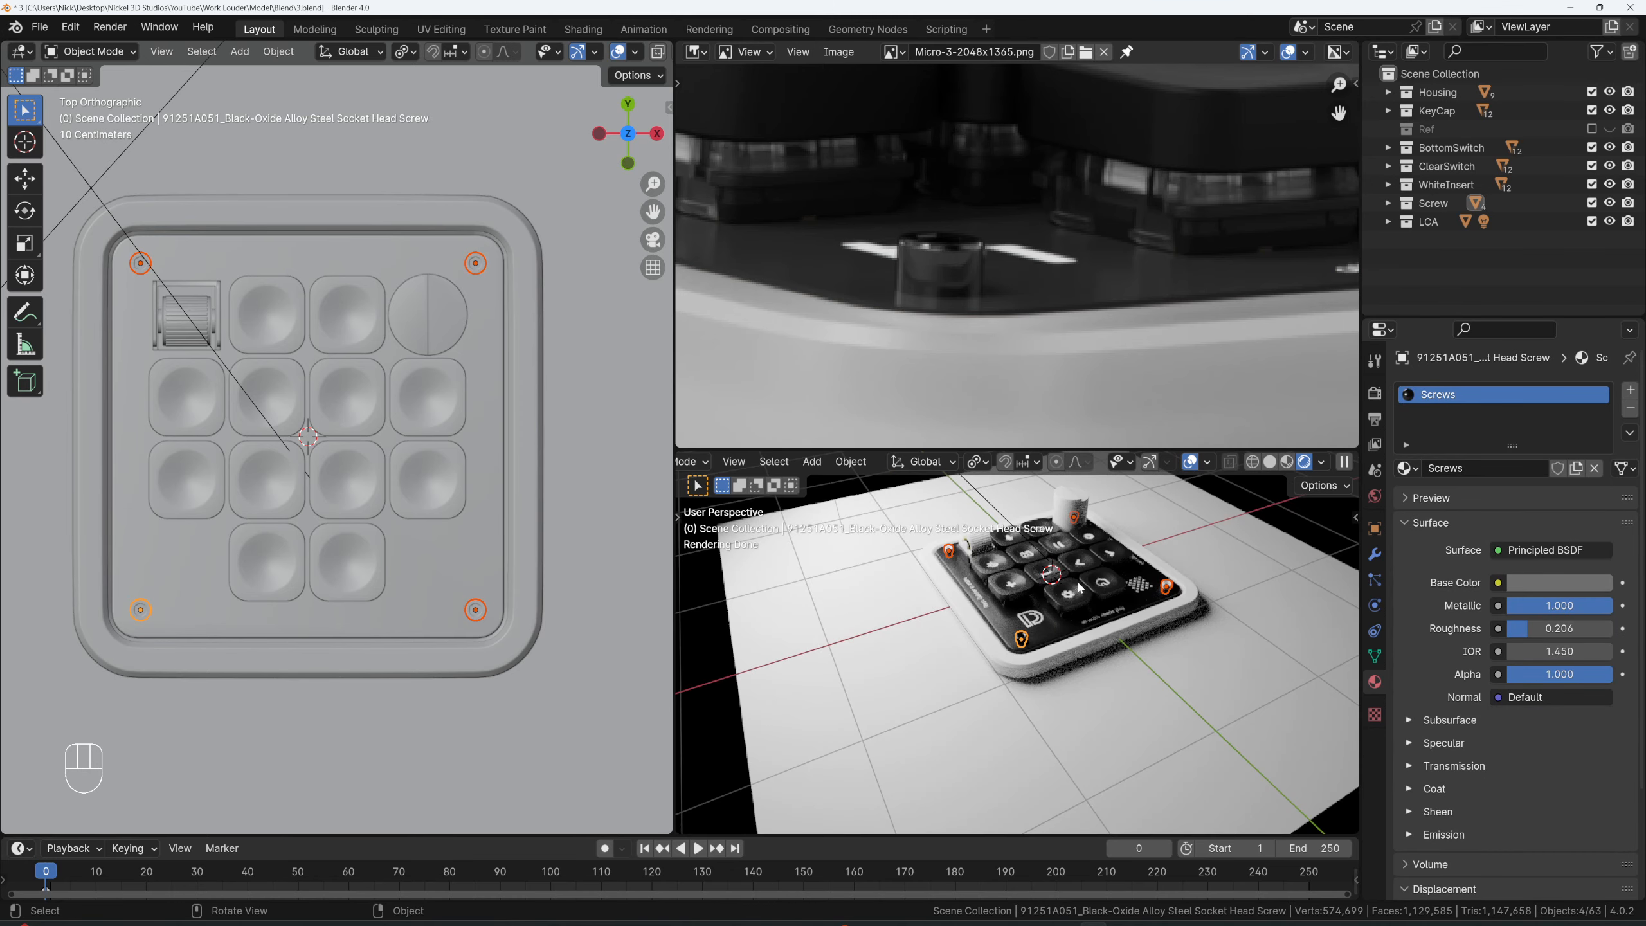
pyautogui.moveTo(1069, 587); pyautogui.dragTo(1039, 621, button='middle')
pyautogui.scroll(3, 1040, 622)
pyautogui.hotkey('ctrl', 'l')
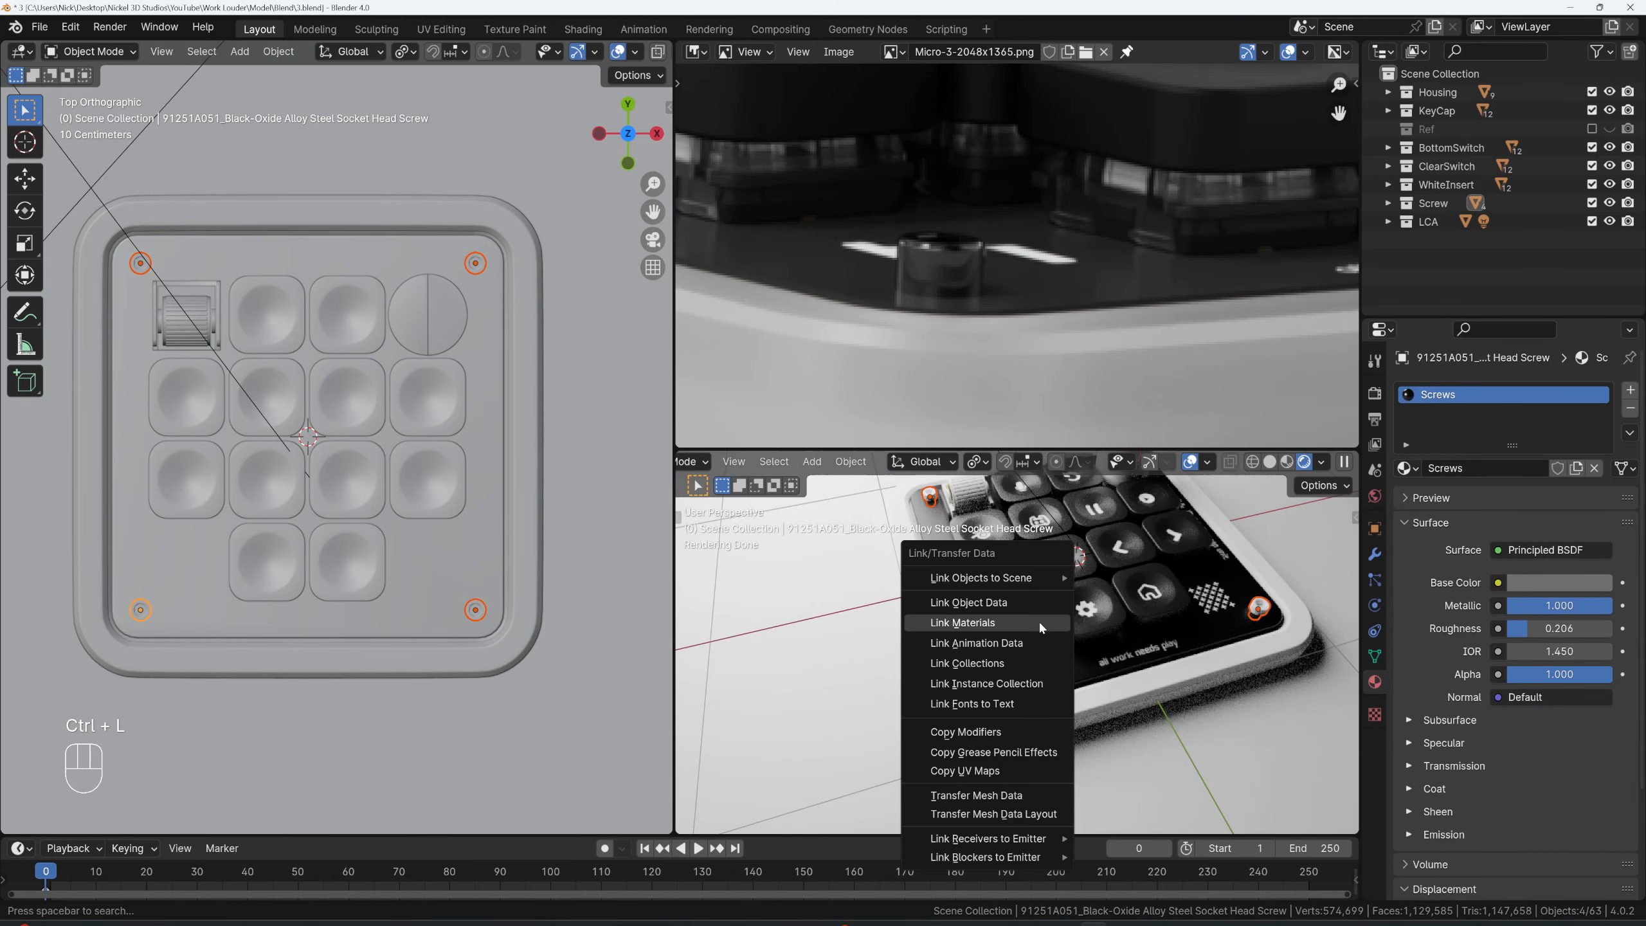
pyautogui.click(1039, 621)
# - Assign the existing Yellow Plastic material to Cylinder.004, the inner cylinder under the tall knob
pyautogui.scroll(-3, 1039, 620)
pyautogui.moveTo(1039, 620); pyautogui.dragTo(1131, 732, button='middle')
pyautogui.click(1146, 704)
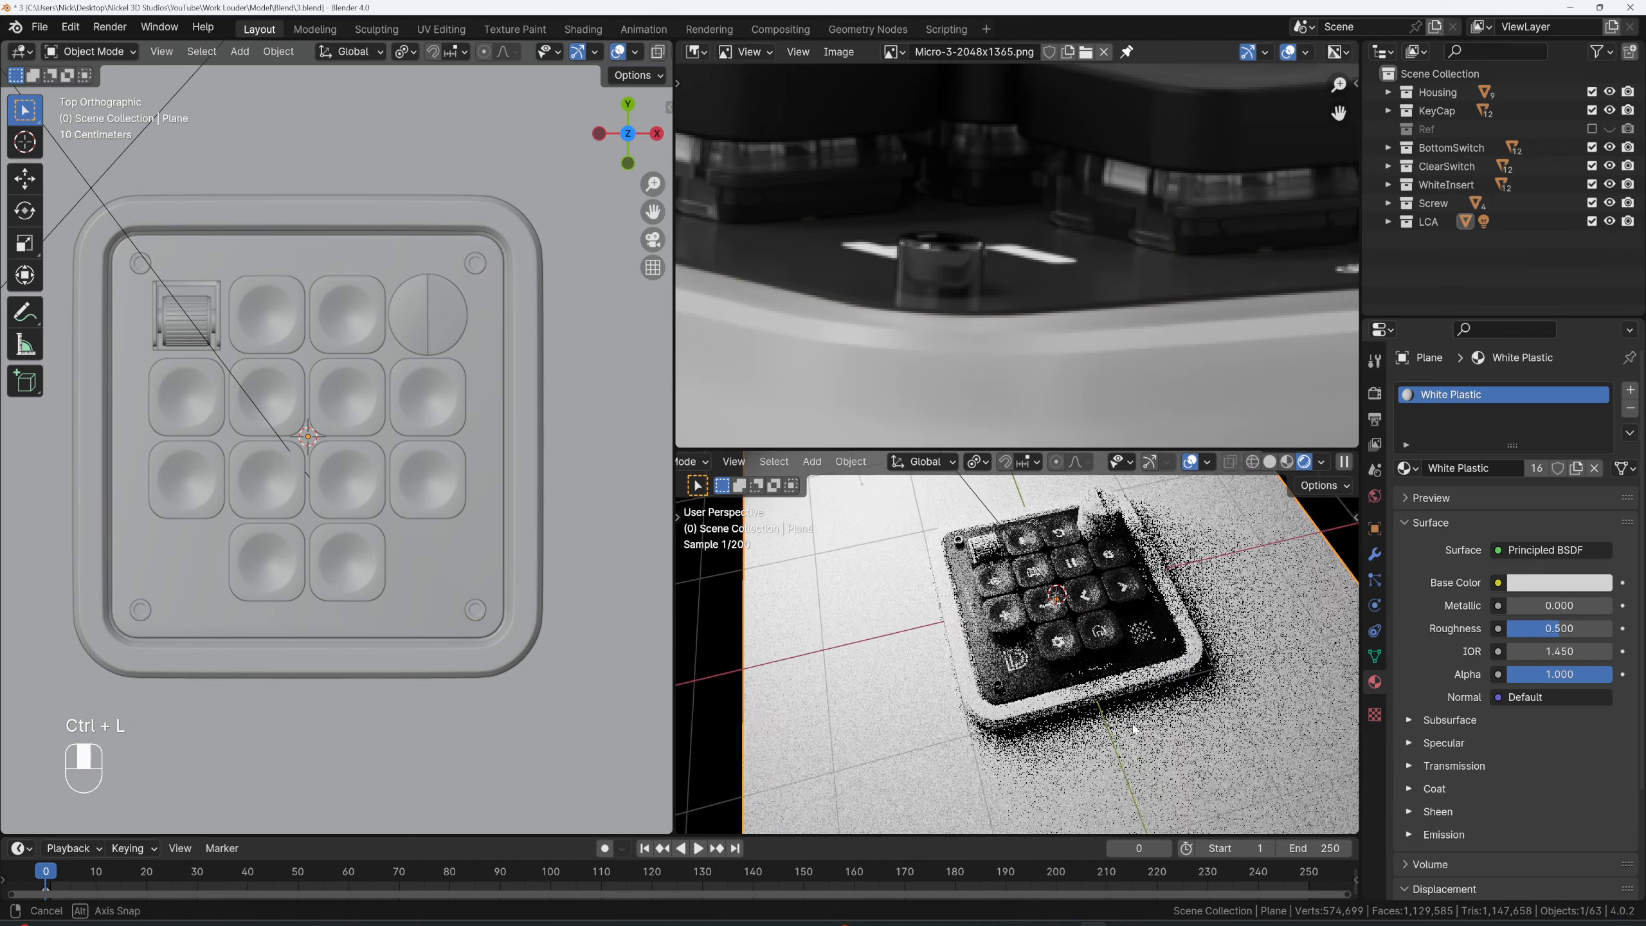
pyautogui.press('`')
pyautogui.scroll(3, 1113, 606)
pyautogui.keyDown('shift'); pyautogui.moveTo(1116, 608); pyautogui.dragTo(998, 607, button='middle'); pyautogui.keyUp('shift')
pyautogui.moveTo(998, 607); pyautogui.dragTo(898, 627, button='middle')
pyautogui.scroll(-2, 965, 598)
pyautogui.moveTo(919, 605); pyautogui.dragTo(1024, 616, button='middle')
pyautogui.click(1023, 562)
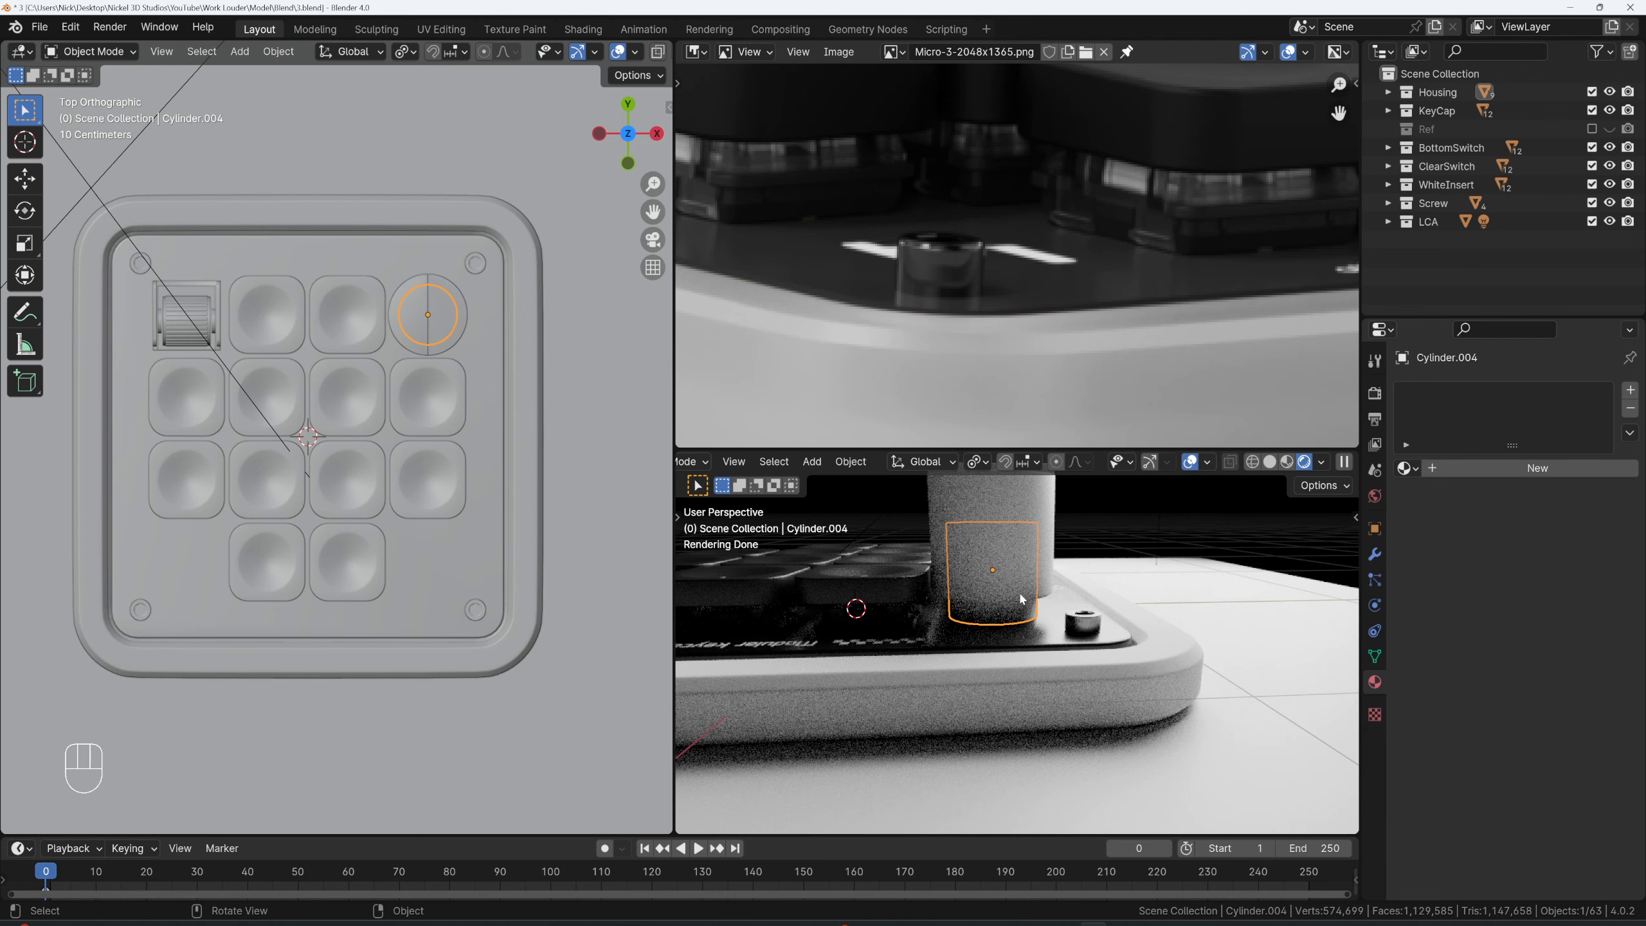
pyautogui.click(1405, 467)
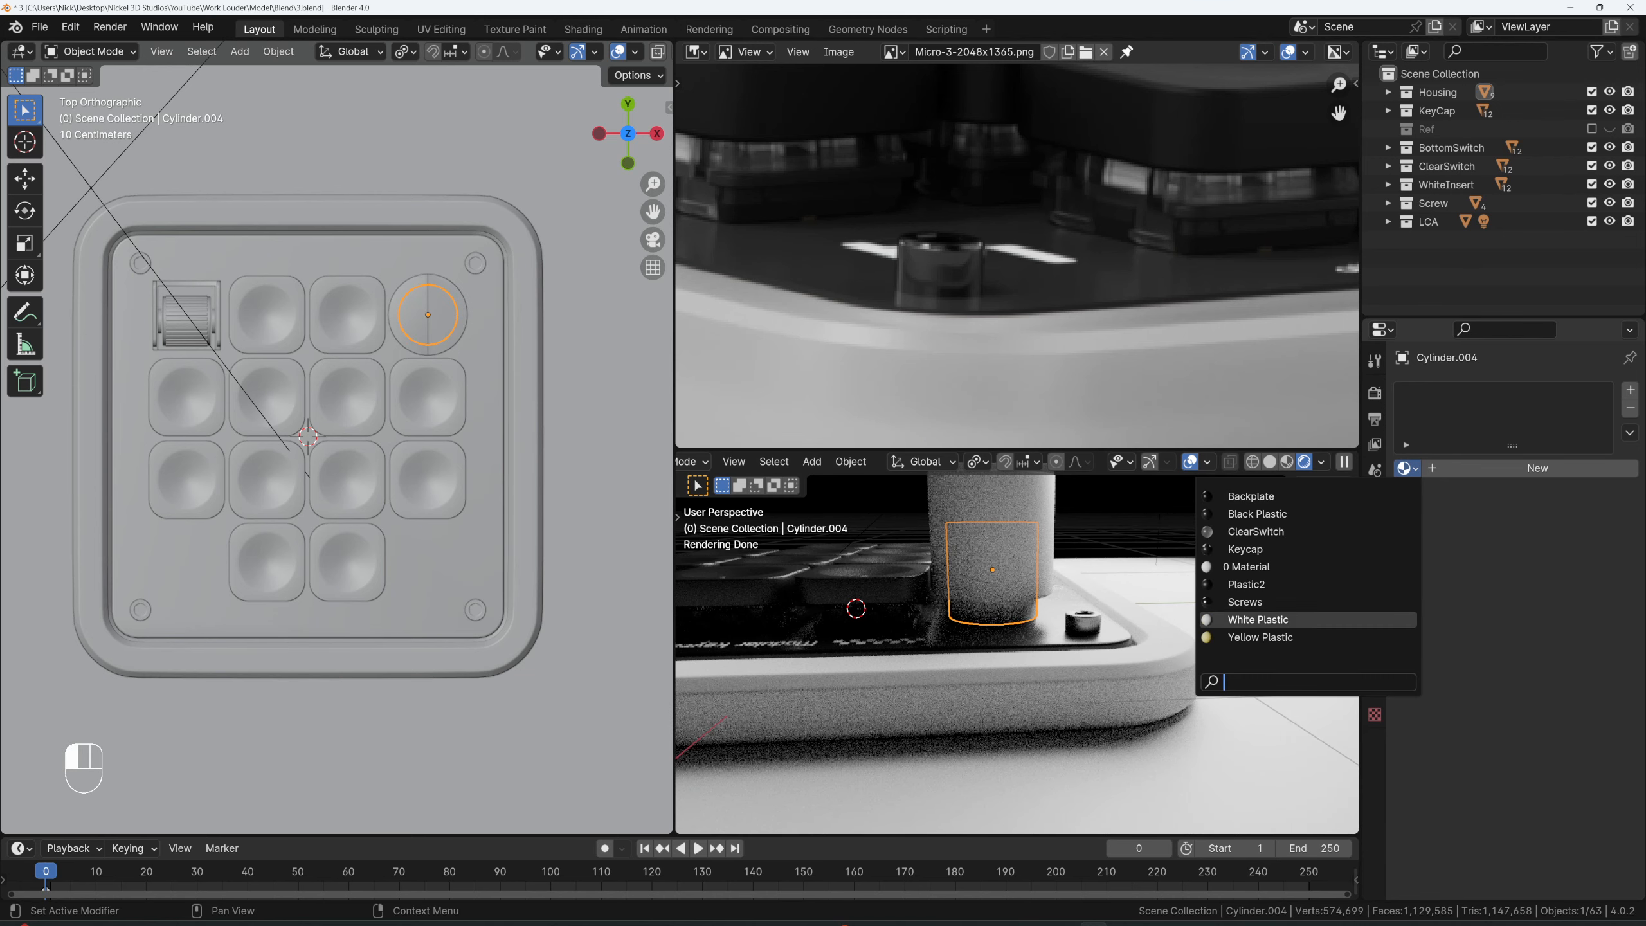
pyautogui.click(1260, 637)
pyautogui.click(1194, 523)
pyautogui.moveTo(1193, 523); pyautogui.dragTo(1165, 527, button='middle')
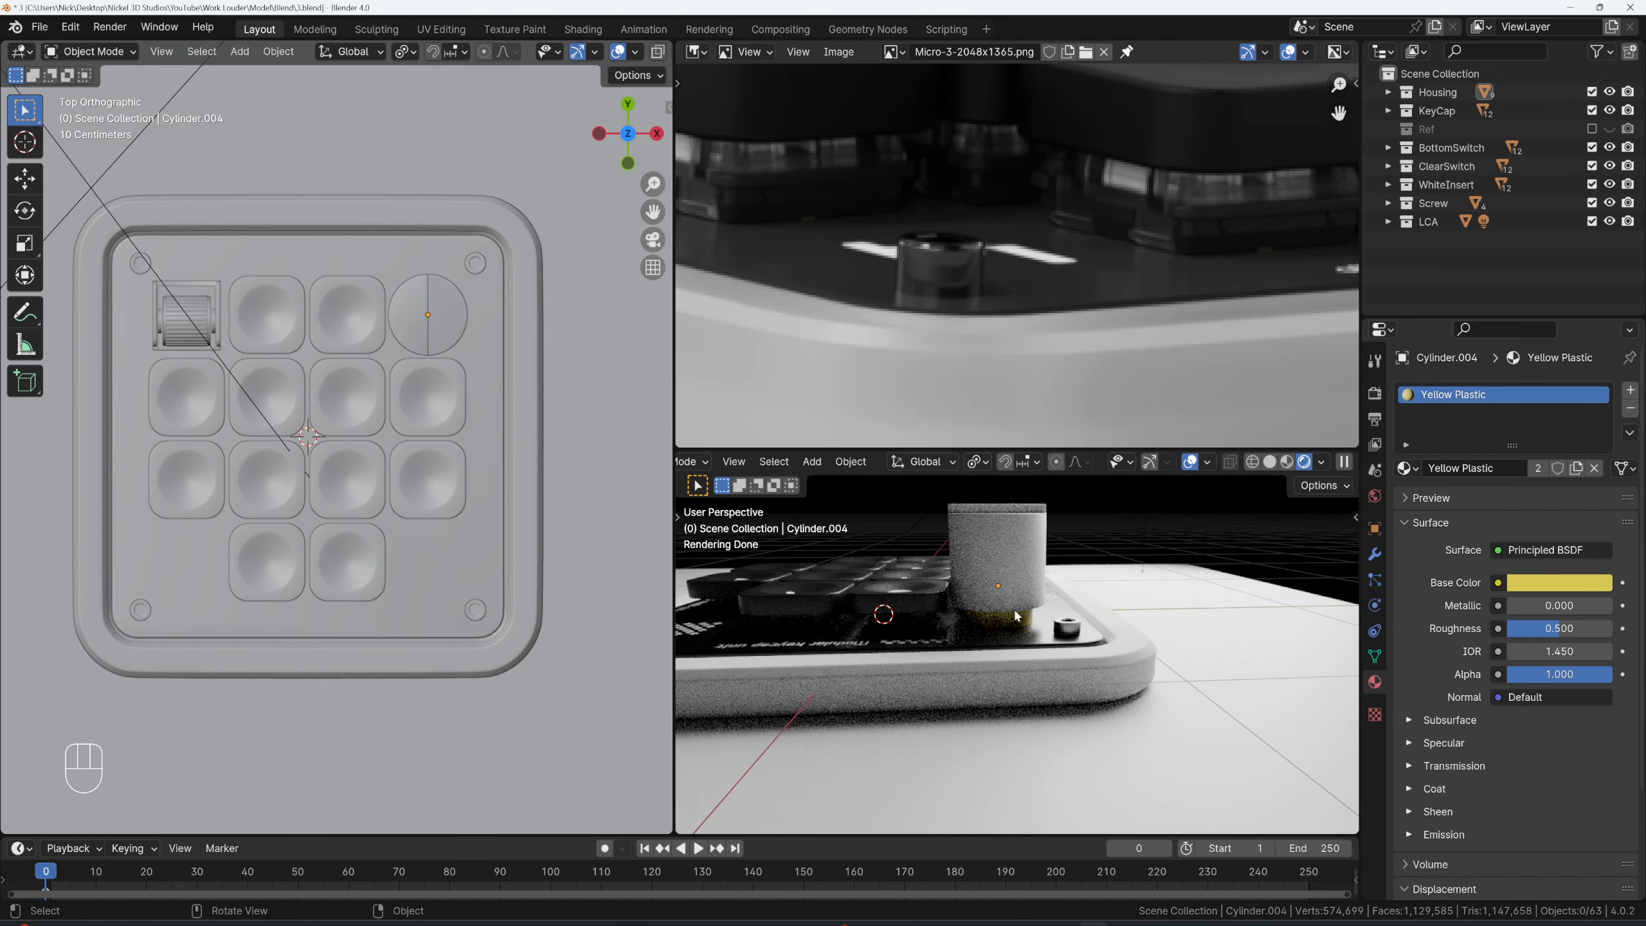
# - Assign the existing Black Plastic material to Cylinder.004, the inner cylinder under the tall knob
pyautogui.click(1404, 468)
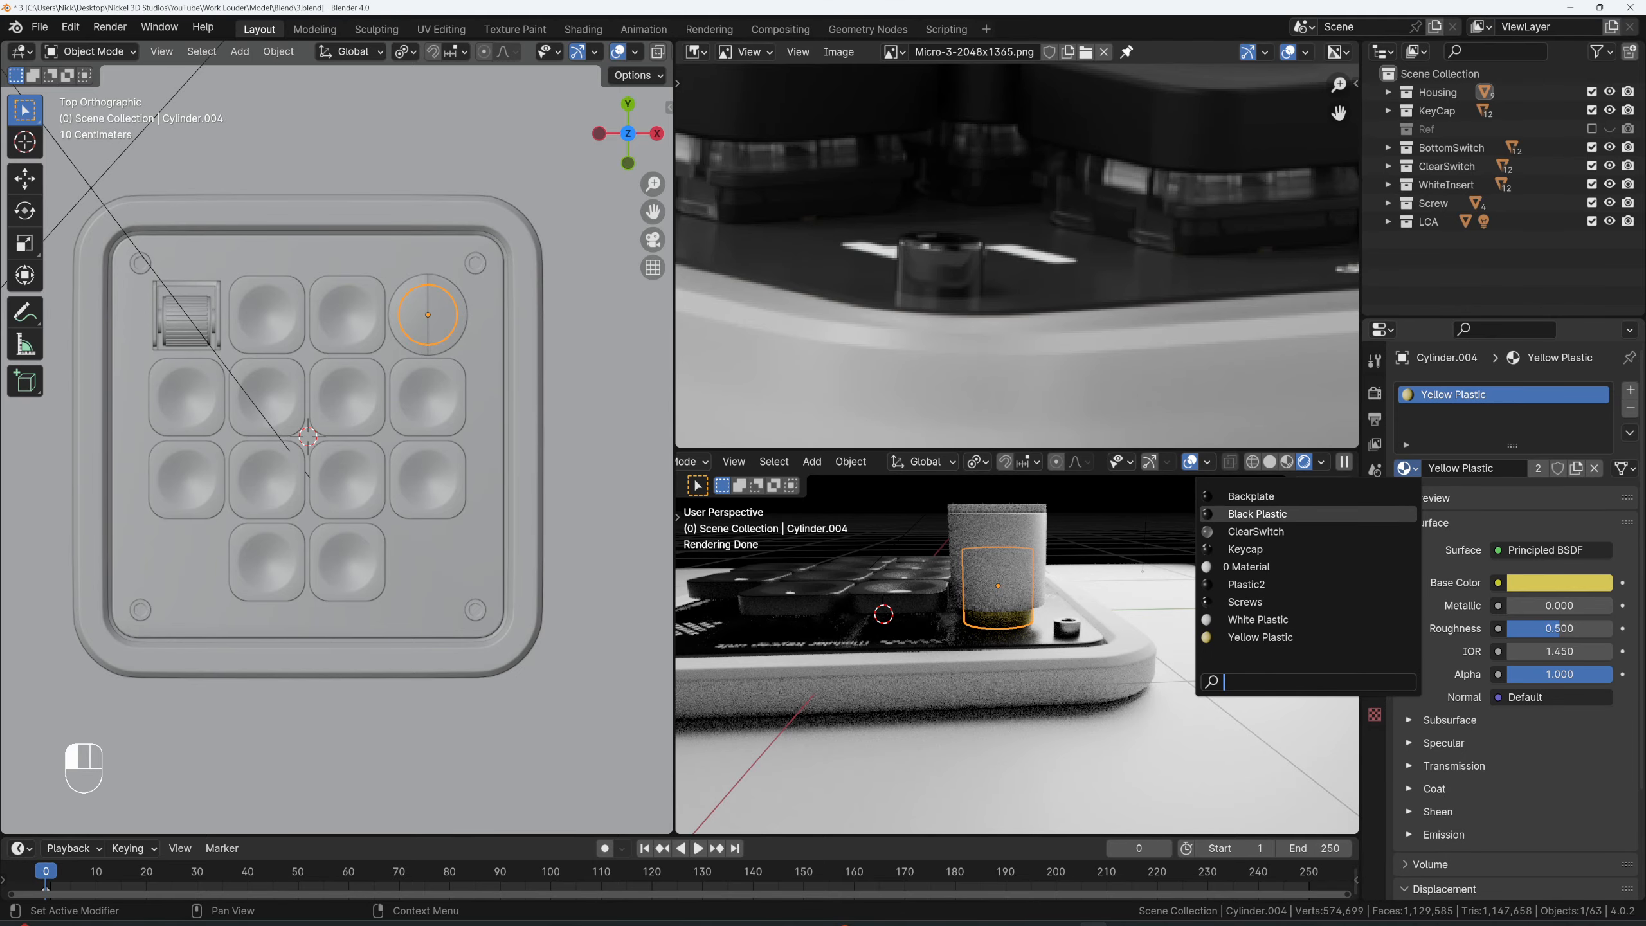
pyautogui.click(1209, 514)
pyautogui.click(1177, 514)
pyautogui.moveTo(1176, 513); pyautogui.dragTo(1206, 600, button='middle')
pyautogui.scroll(-4, 1160, 567)
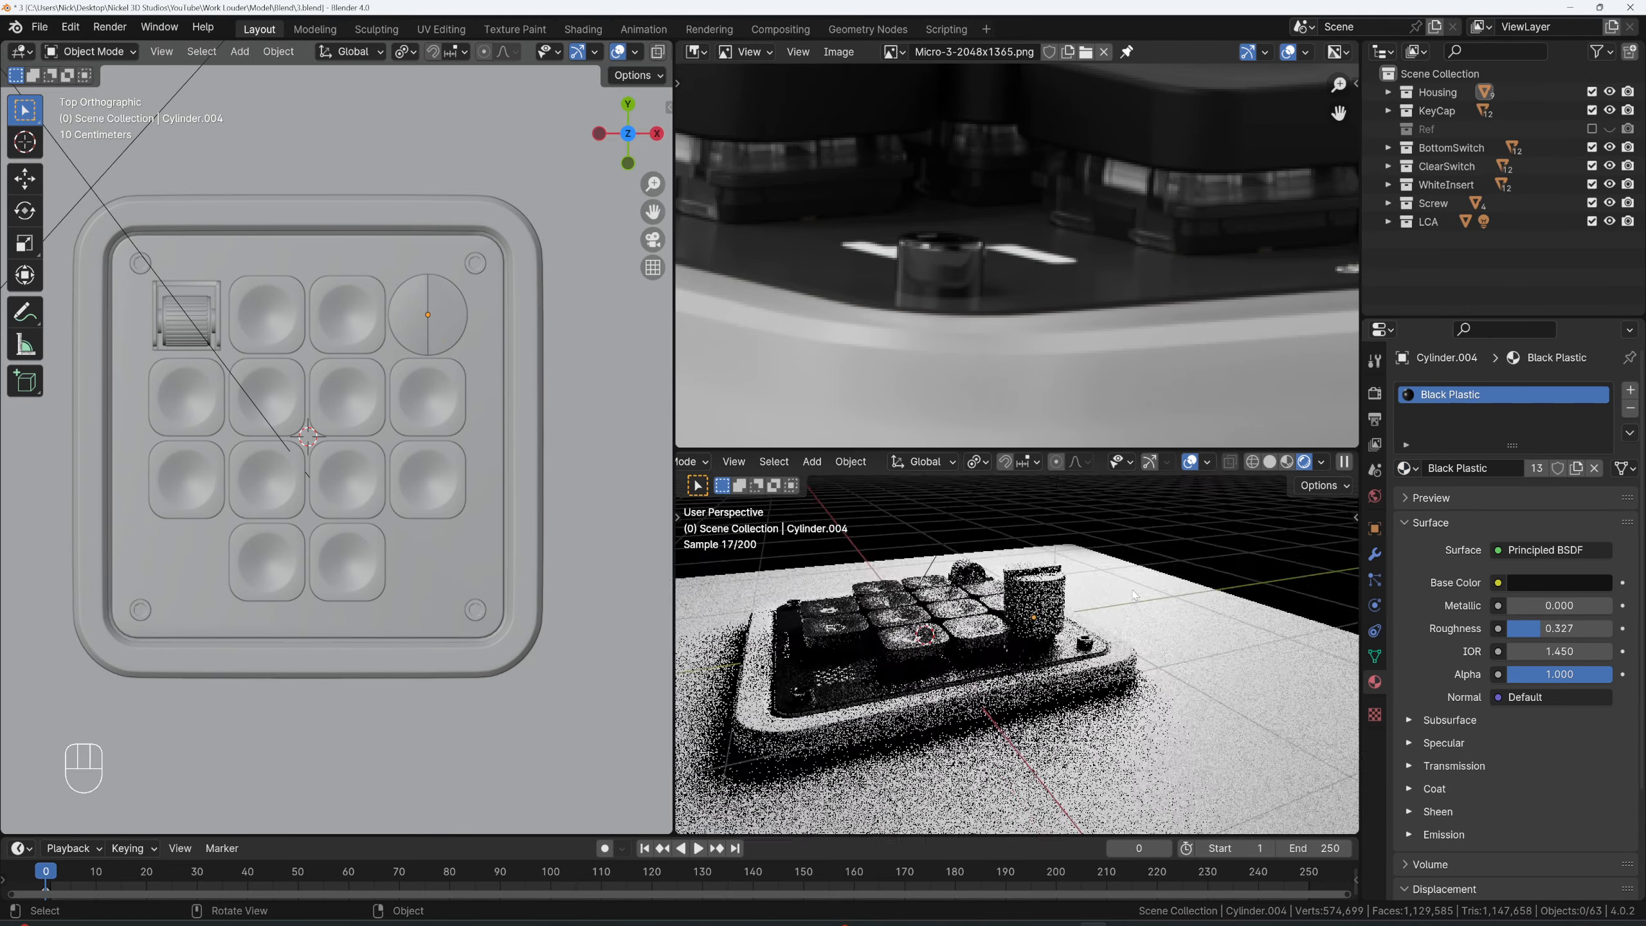
pyautogui.press('`')
pyautogui.keyDown('shift'); pyautogui.moveTo(1072, 732); pyautogui.dragTo(1087, 624, button='middle'); pyautogui.keyUp('shift')
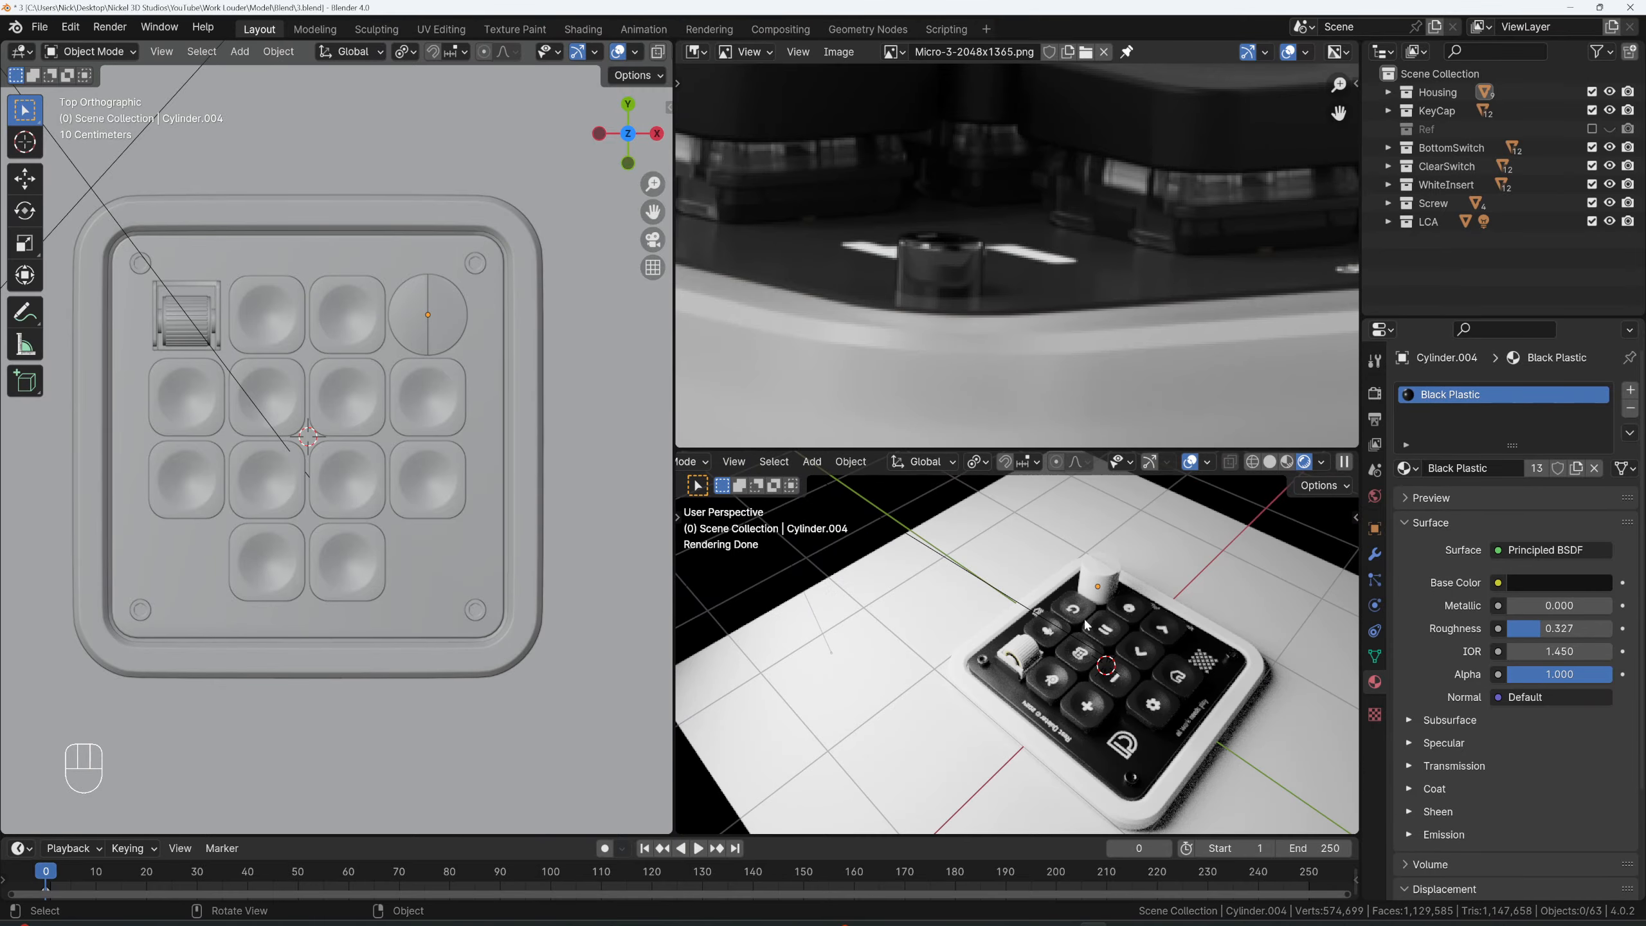
pyautogui.moveTo(997, 570); pyautogui.dragTo(905, 650, button='middle')
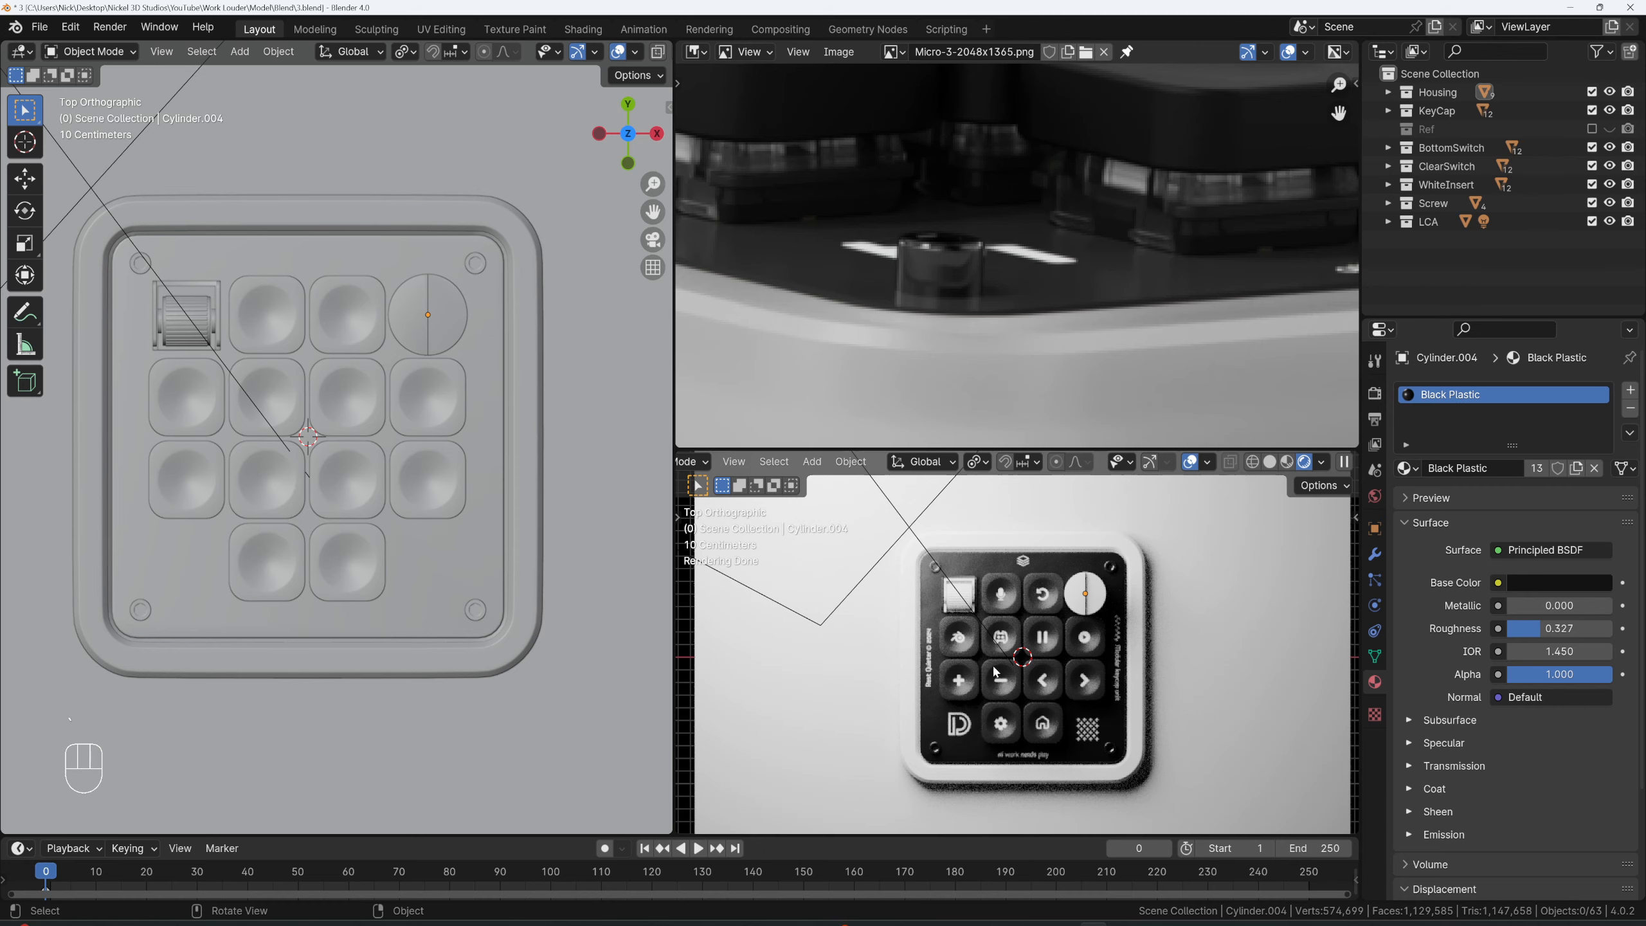
pyautogui.scroll(-6, 996, 672)
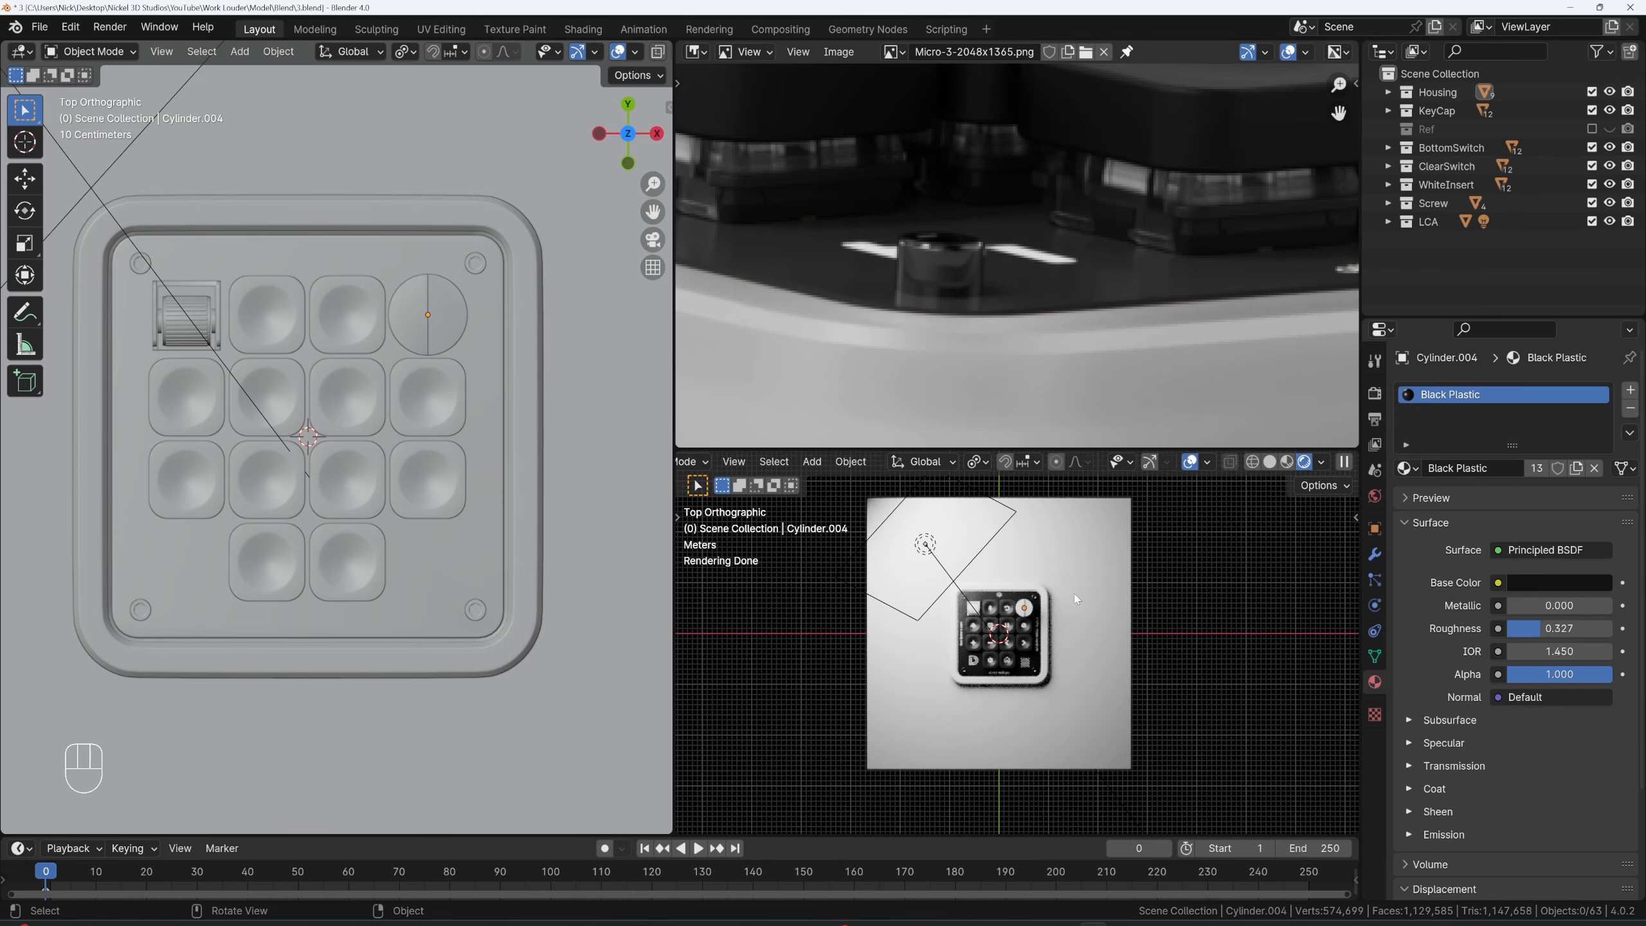
pyautogui.moveTo(1077, 599); pyautogui.dragTo(787, 531, button='middle')
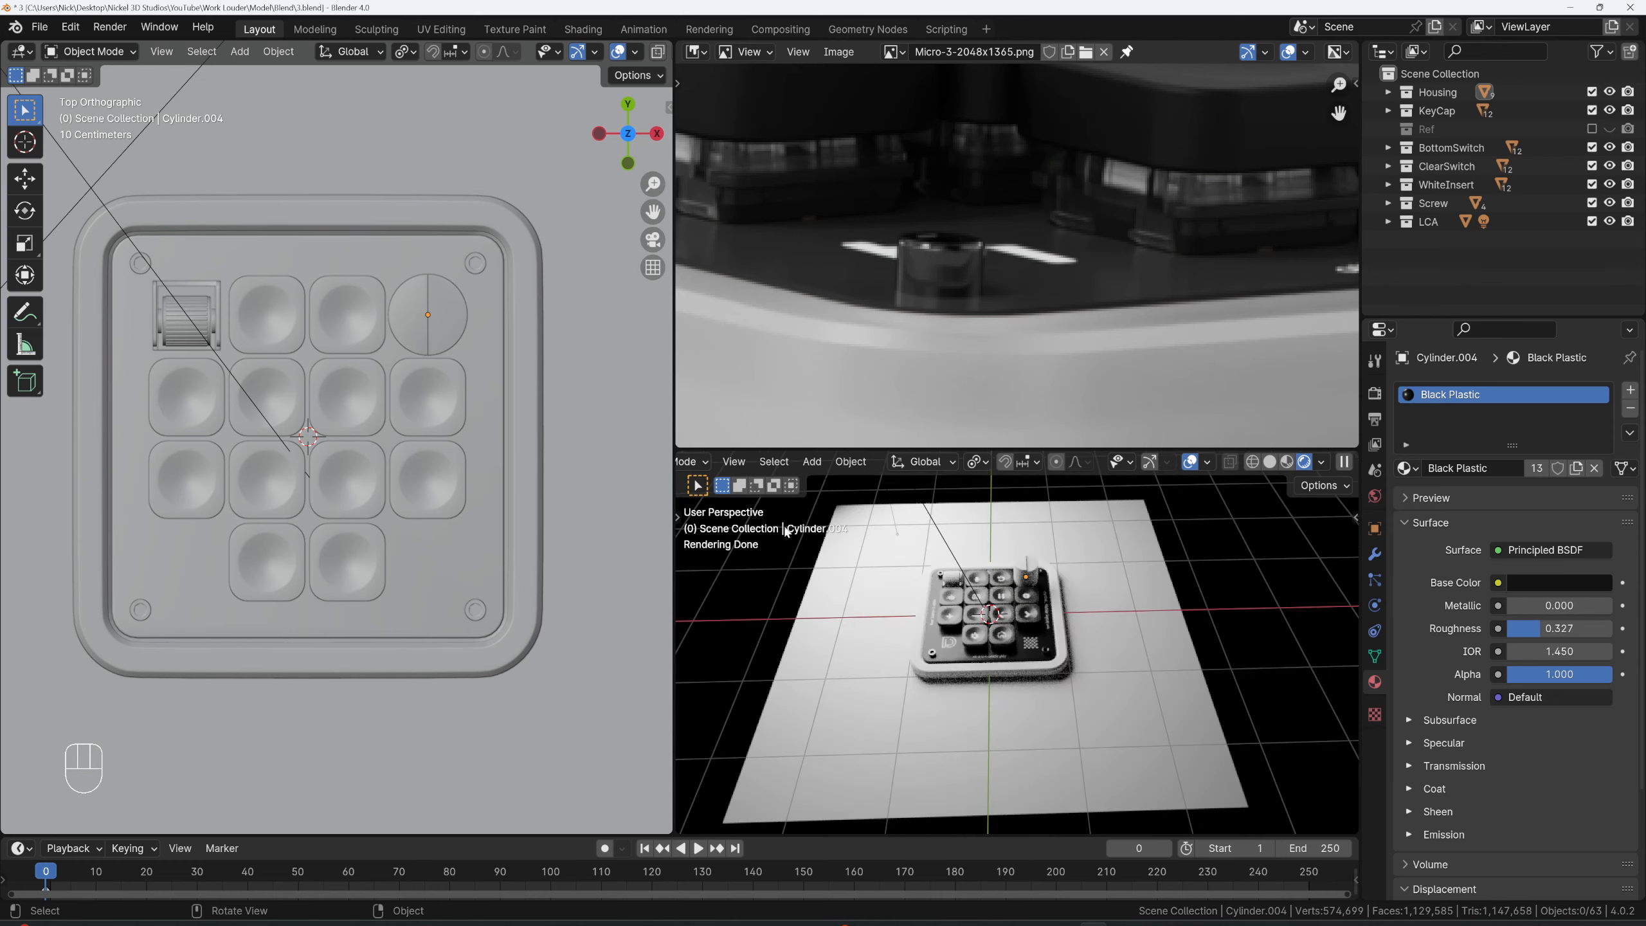
# - Add a second plane centred on the macropad and scale its mesh up by about 5.443
pyautogui.scroll(-3, 787, 530)
pyautogui.moveTo(609, 506); pyautogui.dragTo(482, 380, button='middle')
pyautogui.scroll(-5, 483, 382)
pyautogui.moveTo(551, 463); pyautogui.dragTo(515, 363, button='middle')
pyautogui.press('KP_5')
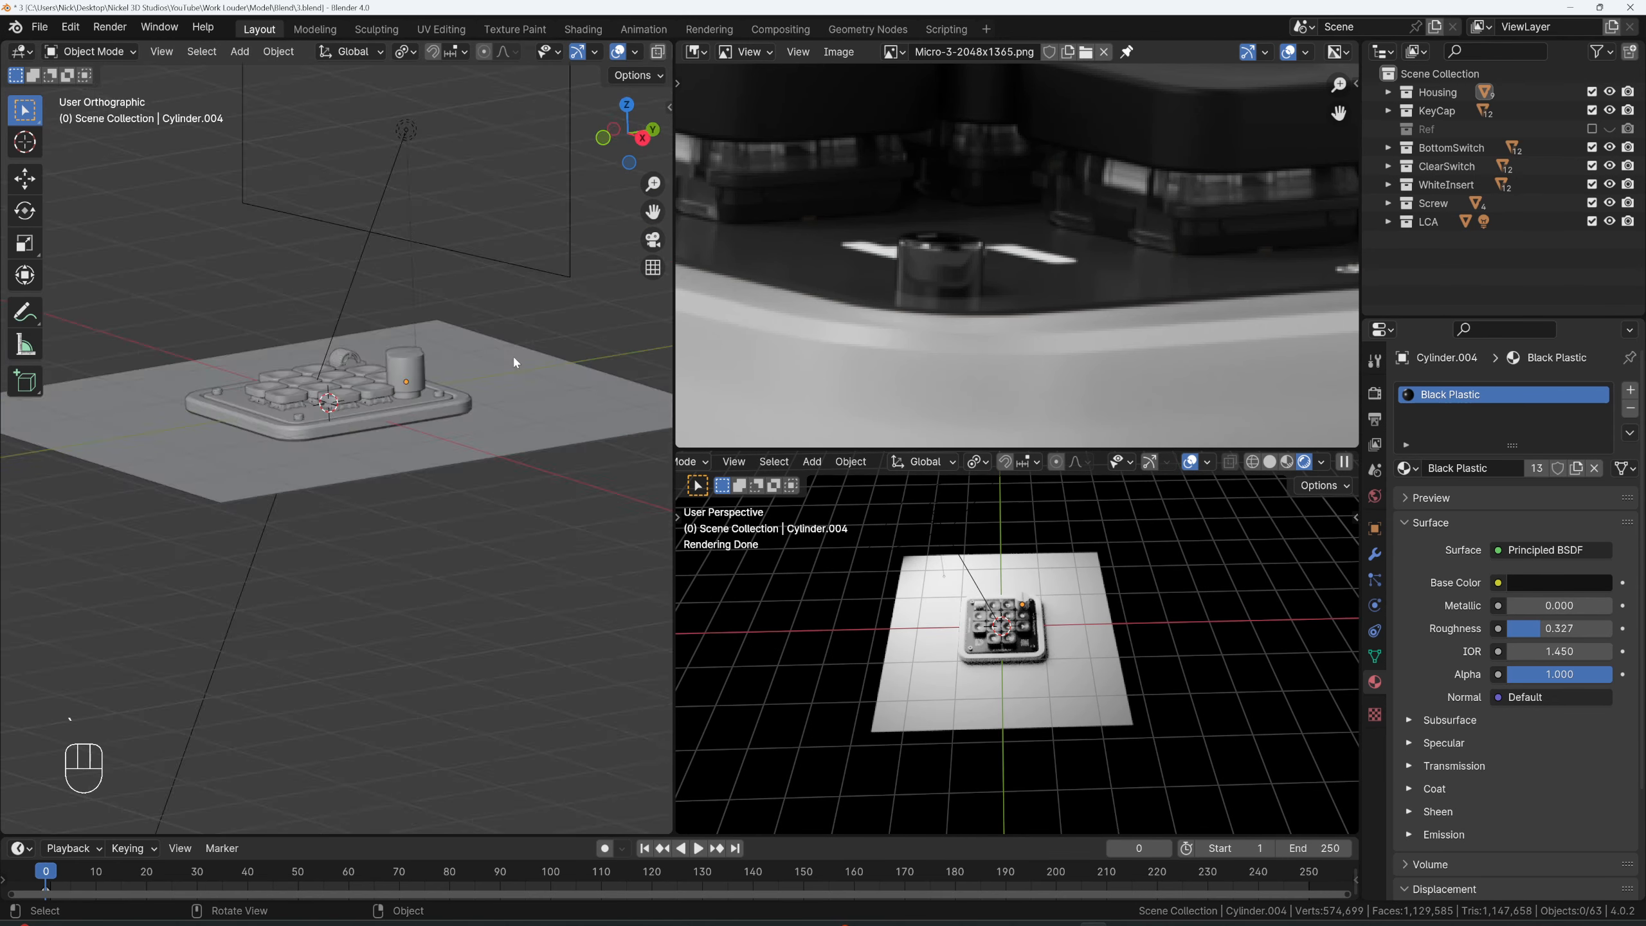
pyautogui.press('KP_7')
pyautogui.hotkey('shift', 'a')
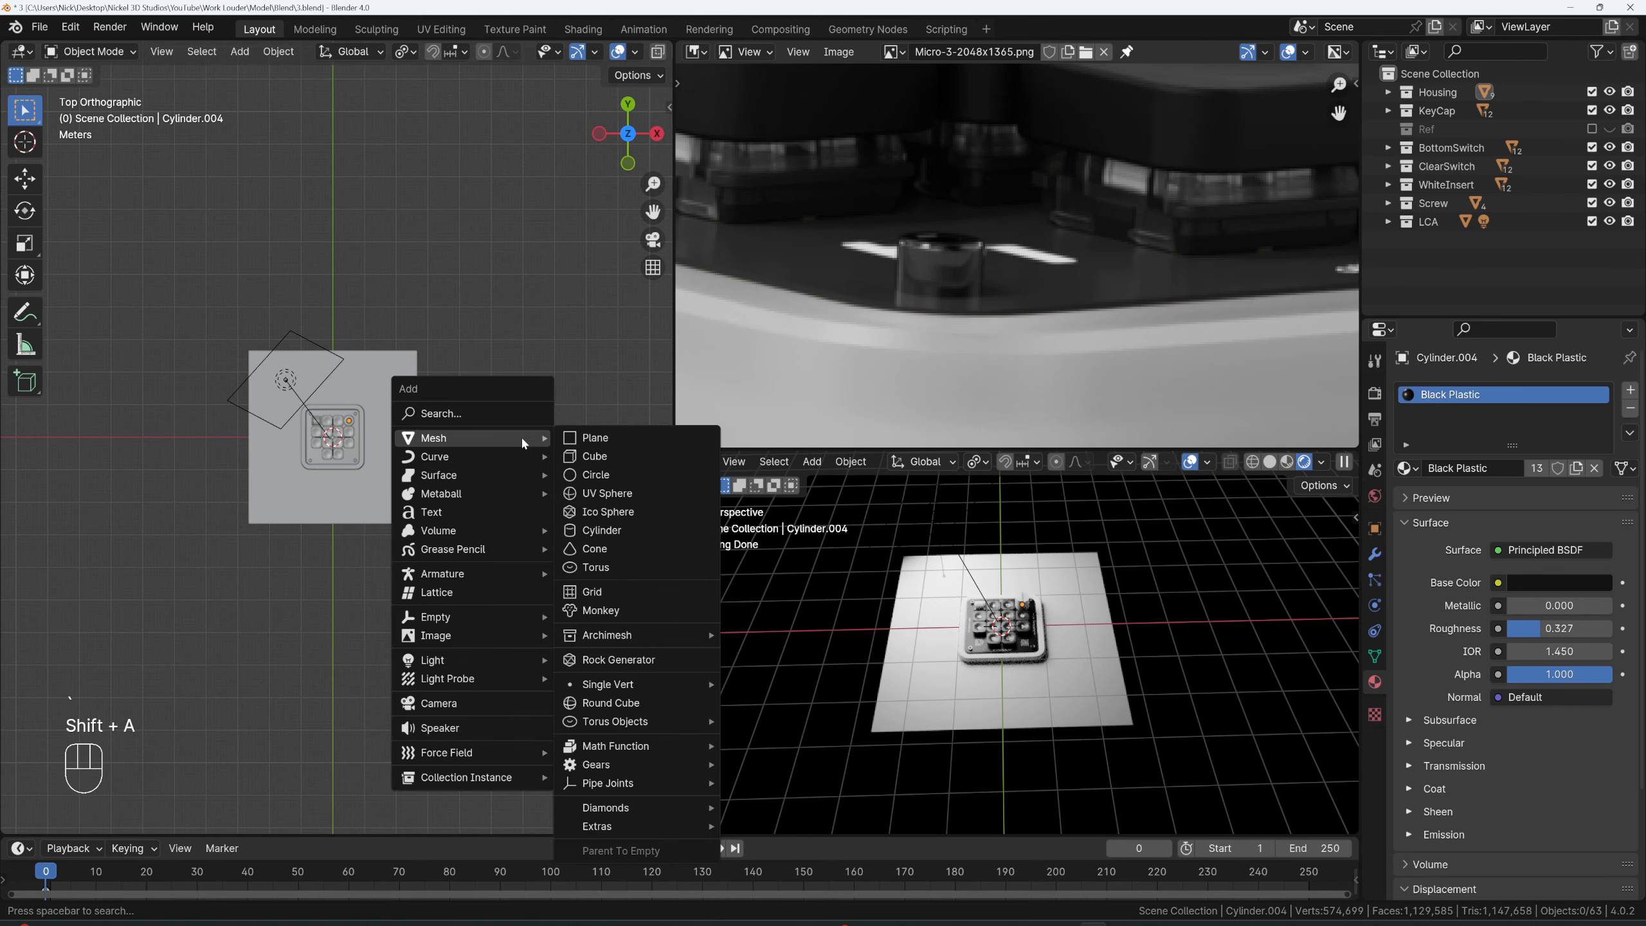
pyautogui.click(589, 439)
pyautogui.press('Tab')
pyautogui.press('a')
pyautogui.press('s')
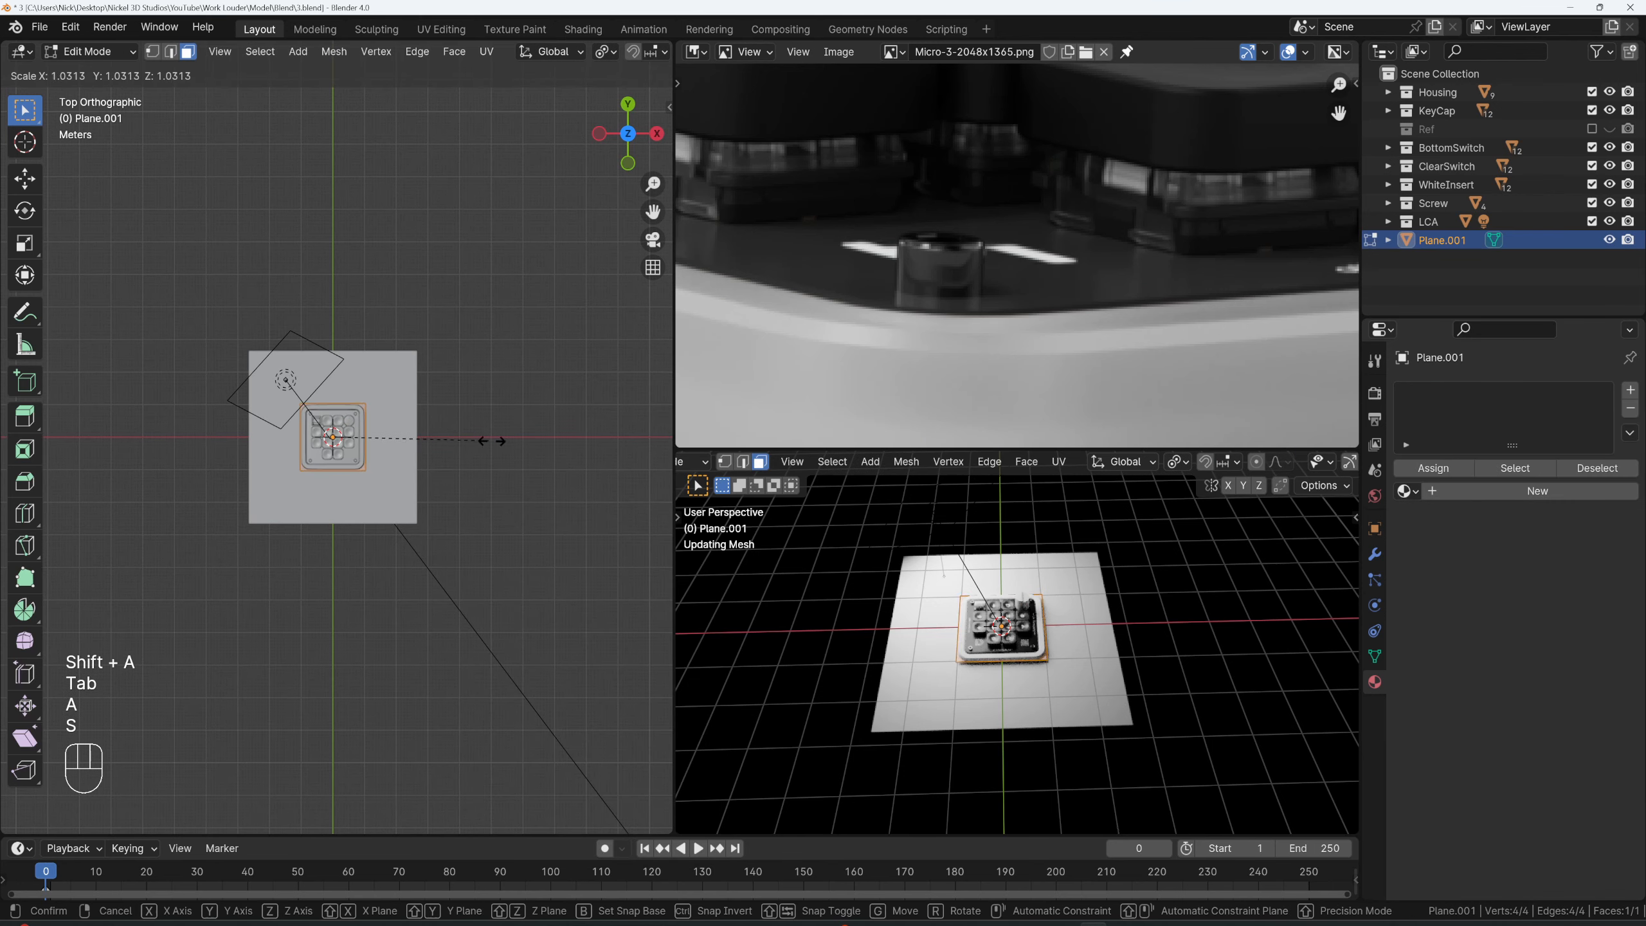
pyautogui.click(482, 457)
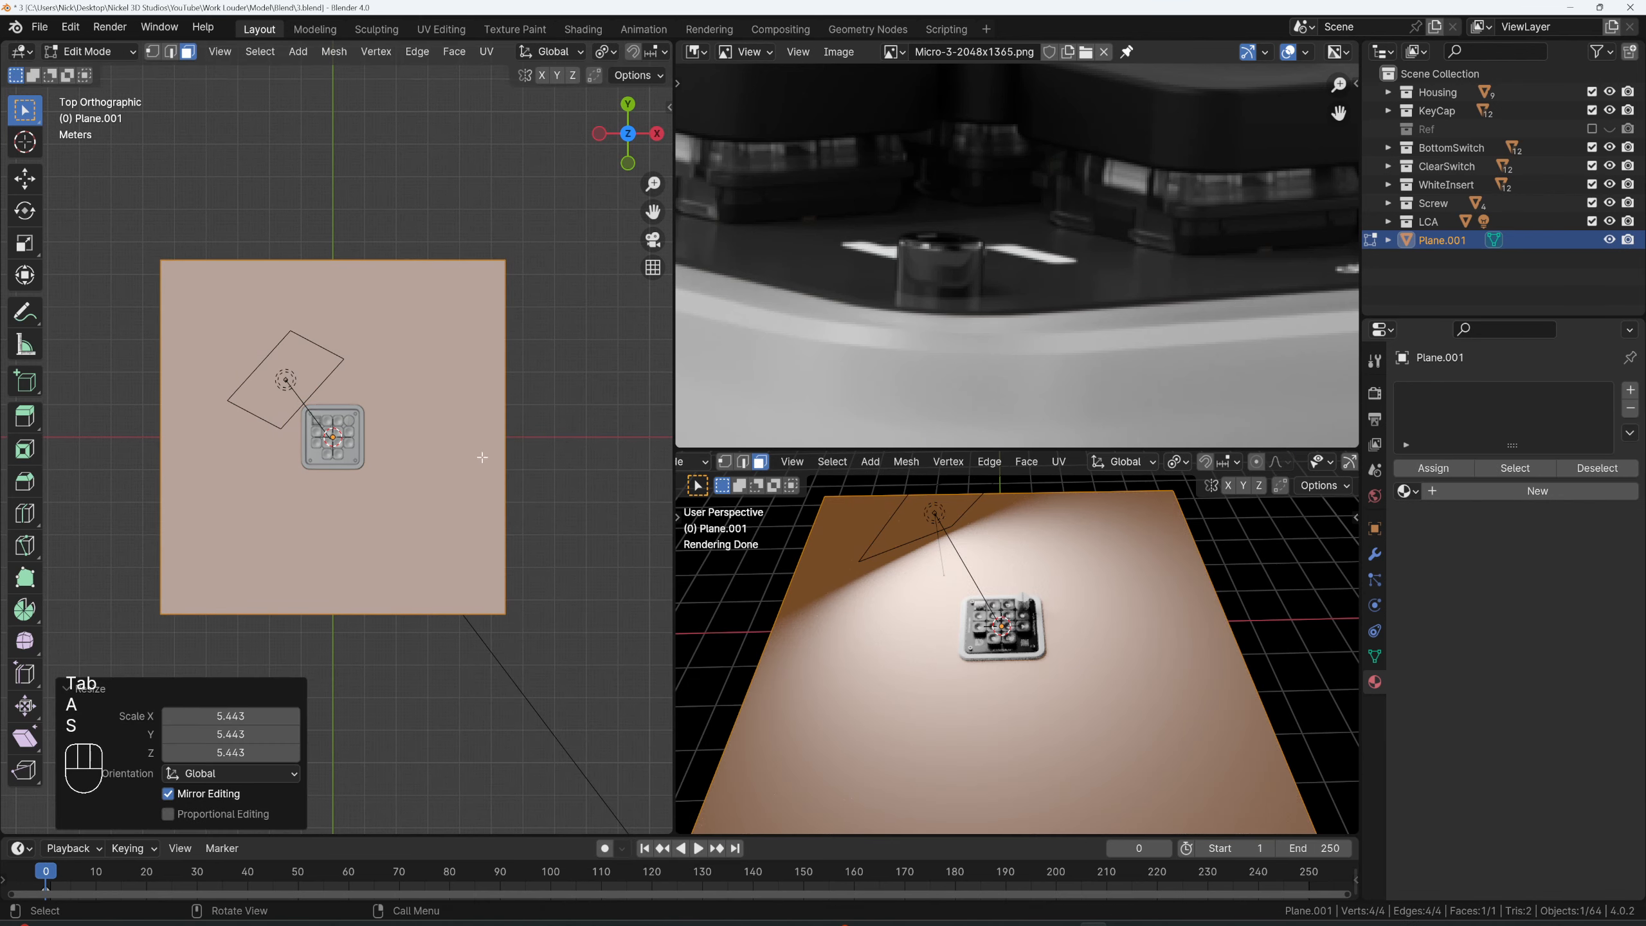
# - Lower the new large plane about 0.134 m along Z, below the macropad and the smaller plane
pyautogui.moveTo(482, 457); pyautogui.dragTo(406, 348, button='middle')
pyautogui.press('Tab')
pyautogui.press('g')
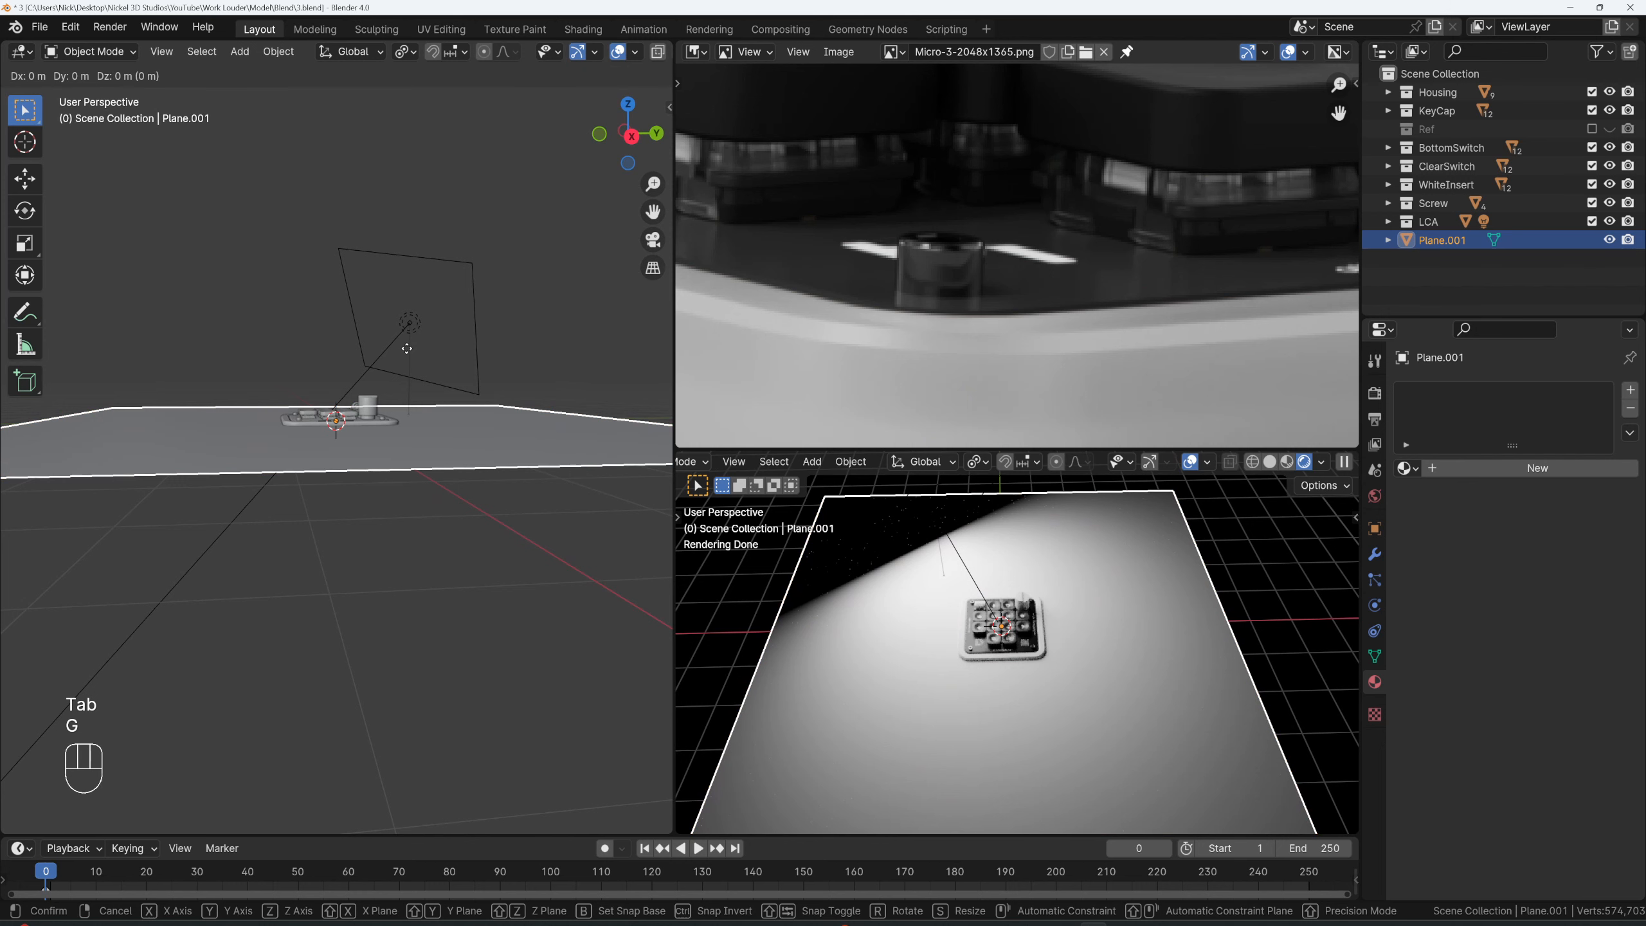
pyautogui.press('z')
pyautogui.click(417, 404)
pyautogui.press('`')
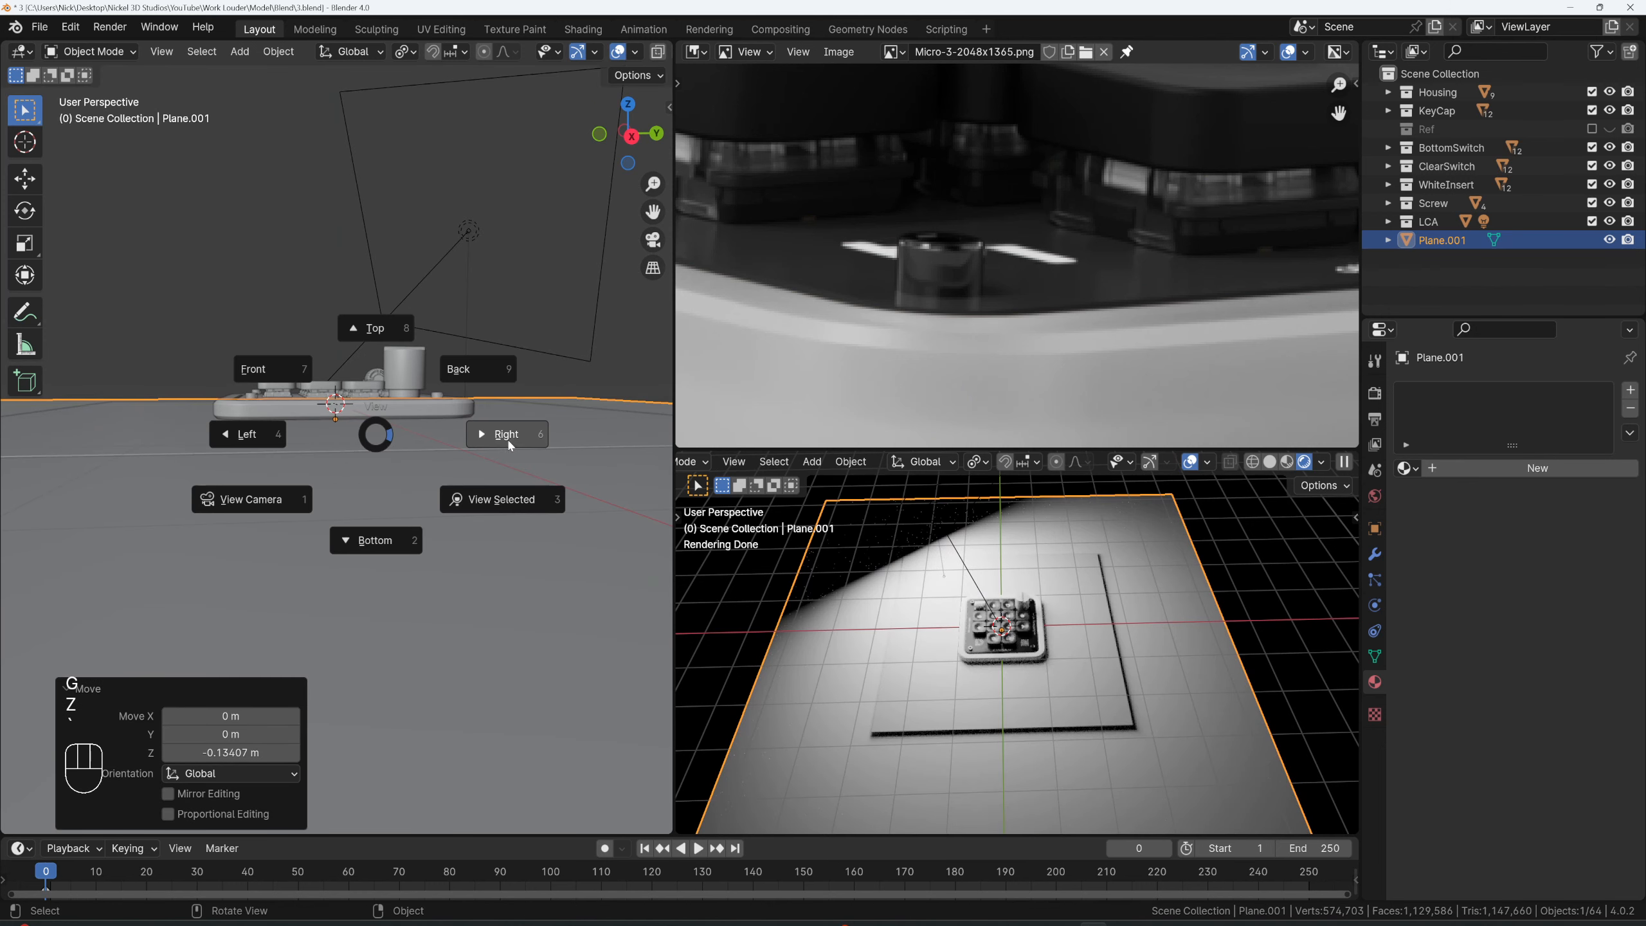
pyautogui.click(511, 447)
# - Add a Solidify modifier to the large plane
pyautogui.click(1405, 468)
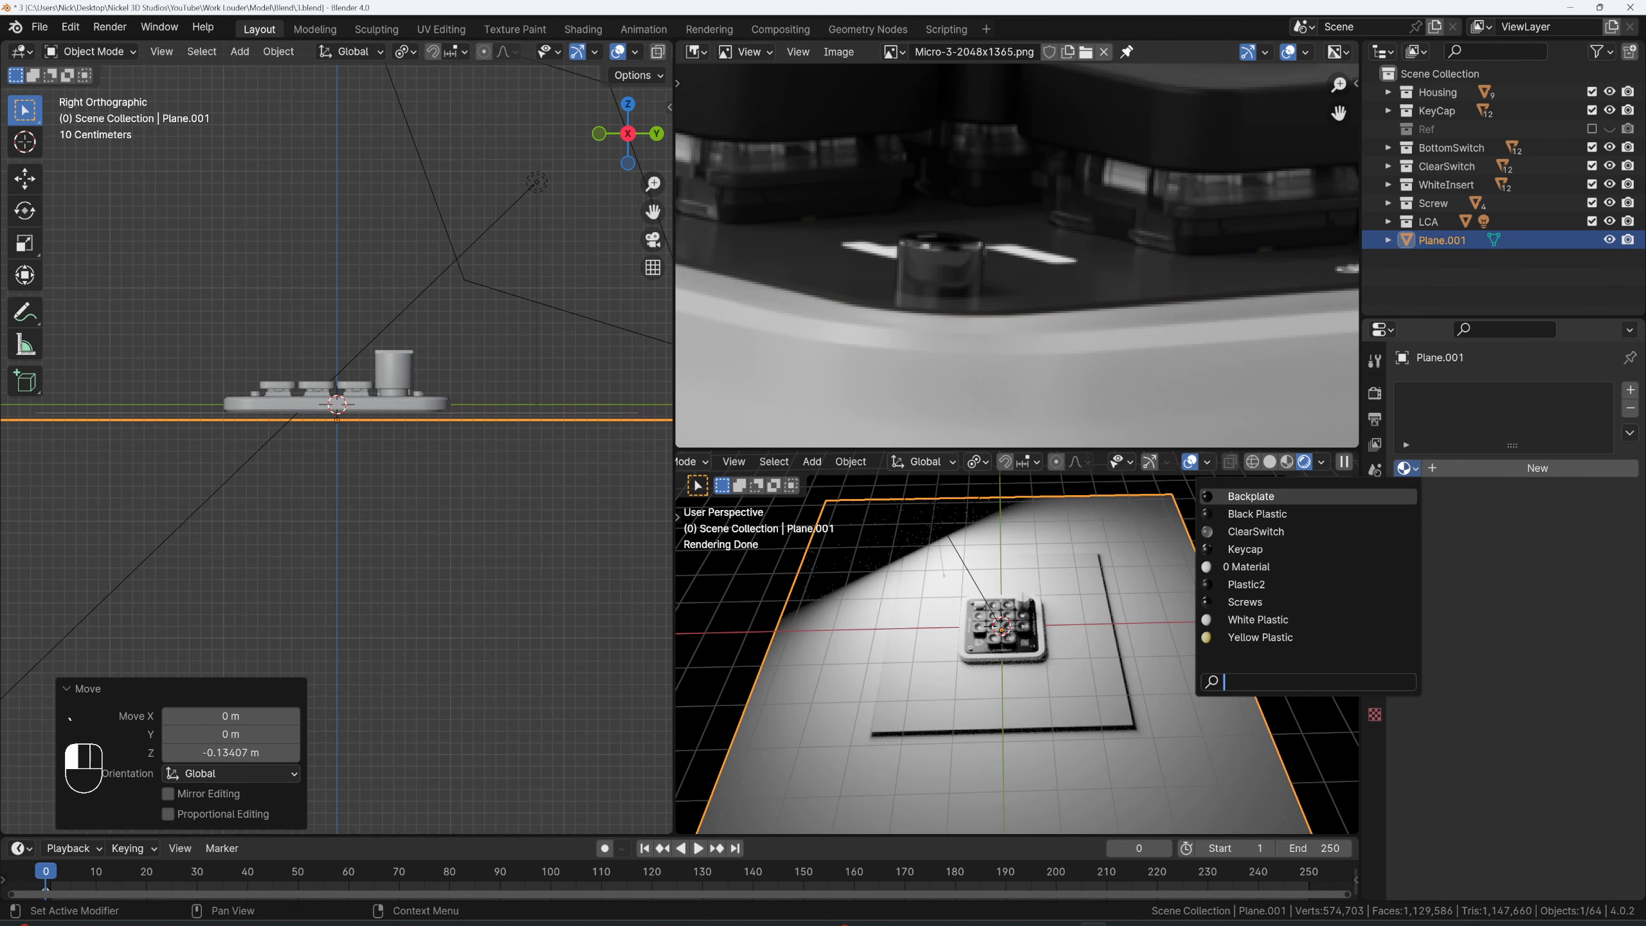
pyautogui.press('Escape')
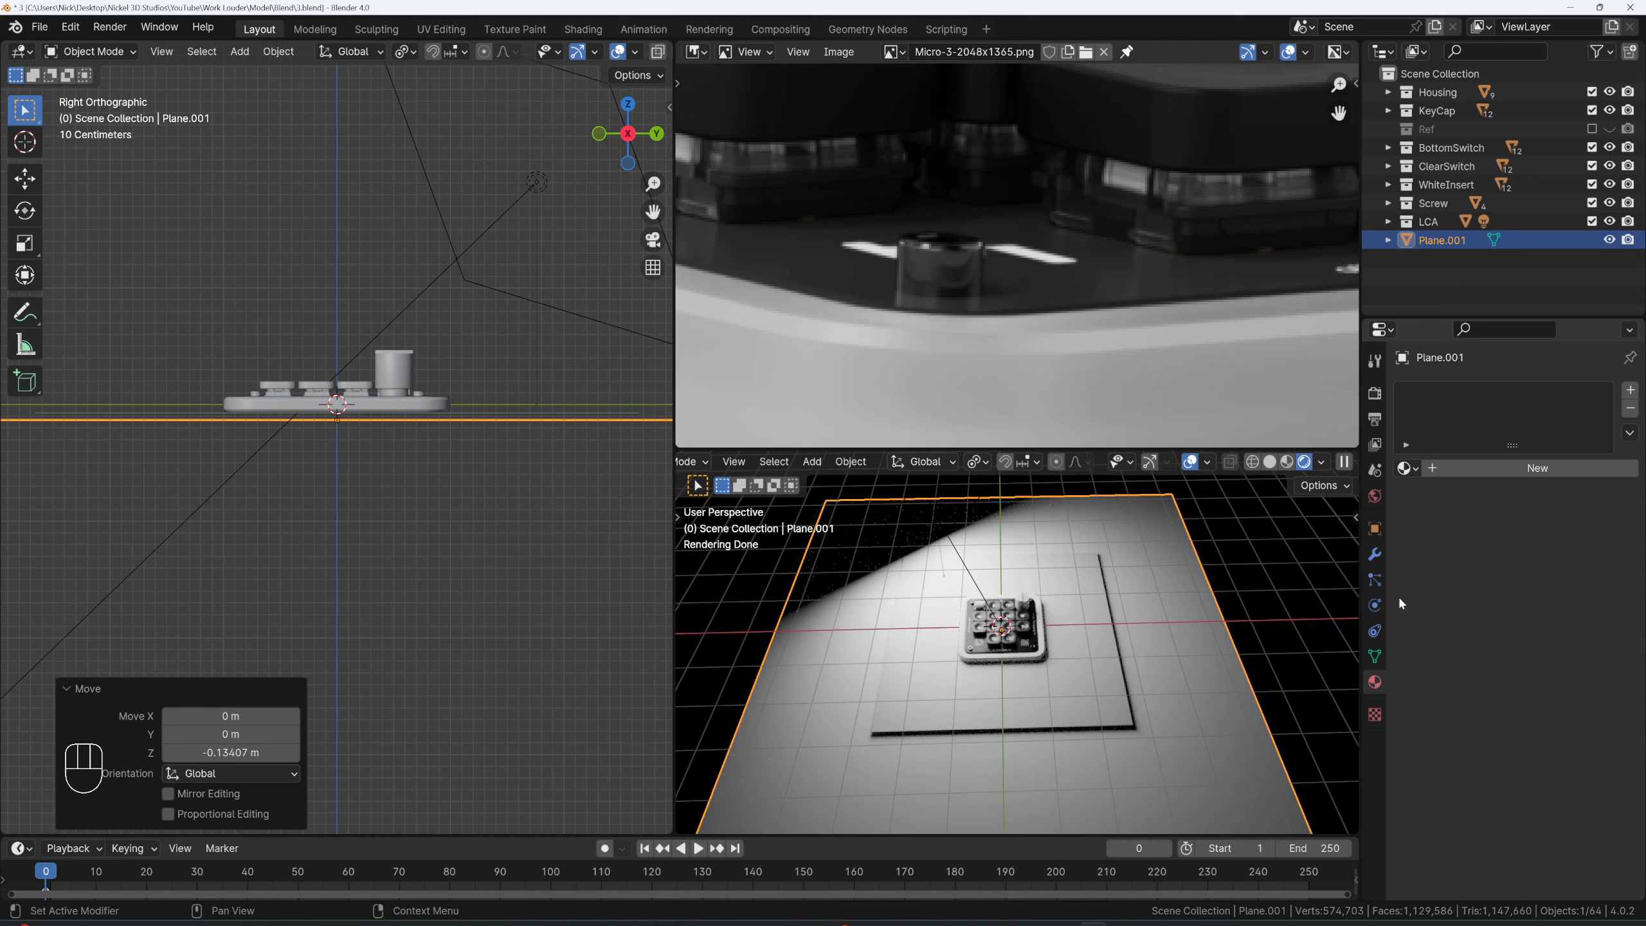
pyautogui.click(1375, 557)
pyautogui.click(1471, 393)
pyautogui.write('s')
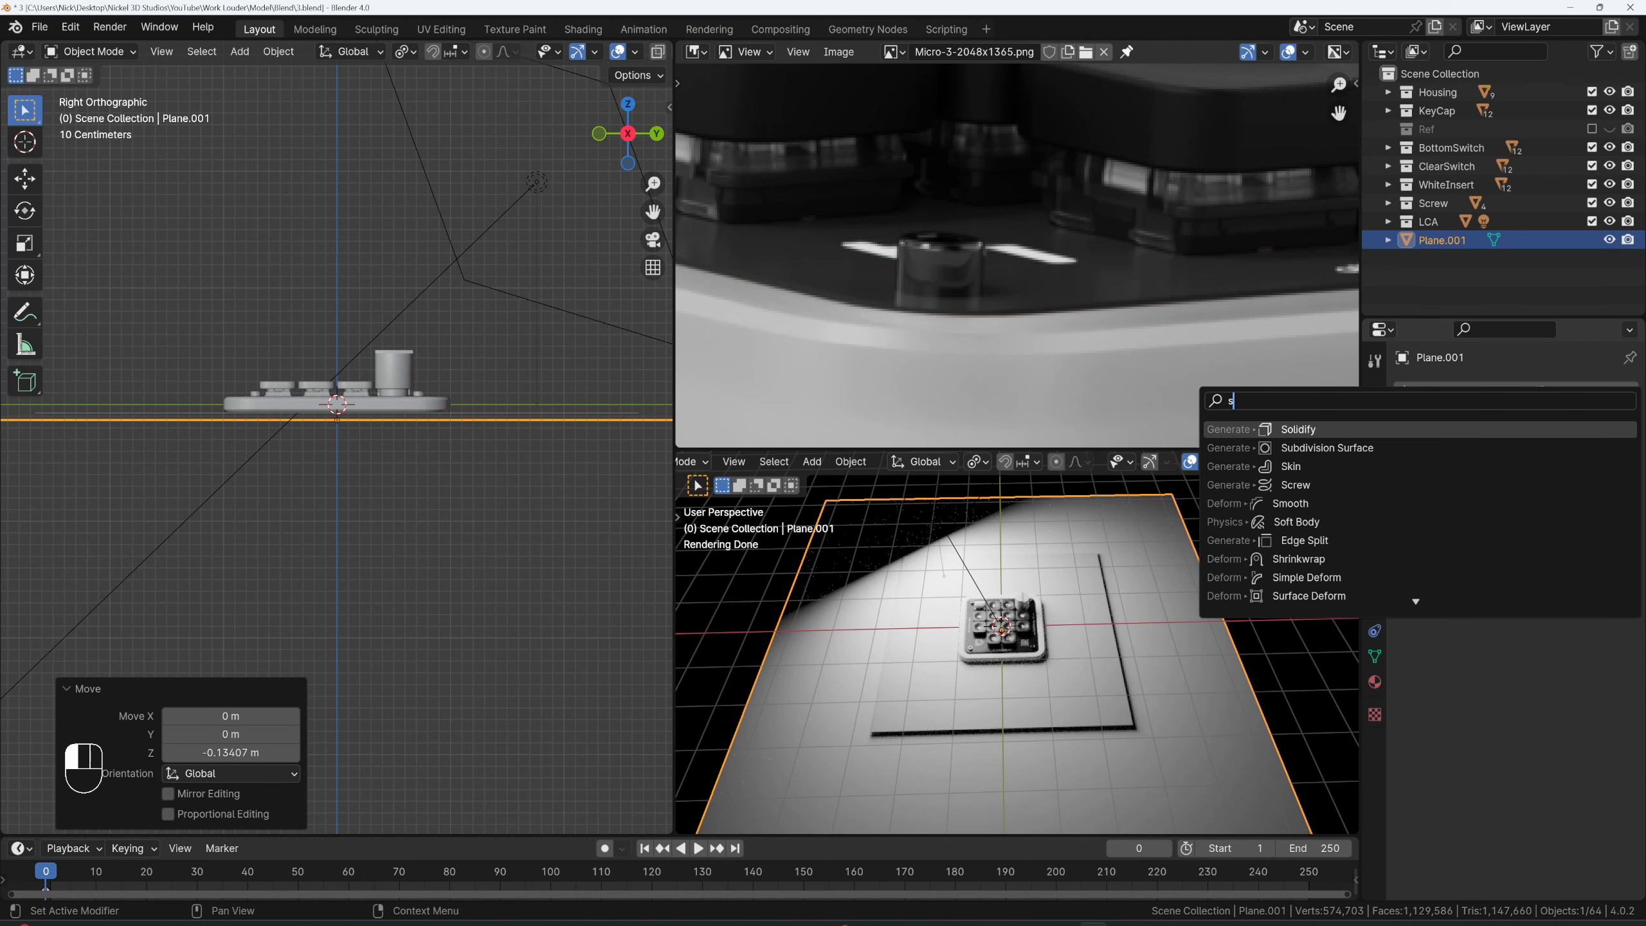
pyautogui.press('Return')
# - Raise the large plane along Z until it sits just beneath the smaller plane
pyautogui.scroll(7, 439, 440)
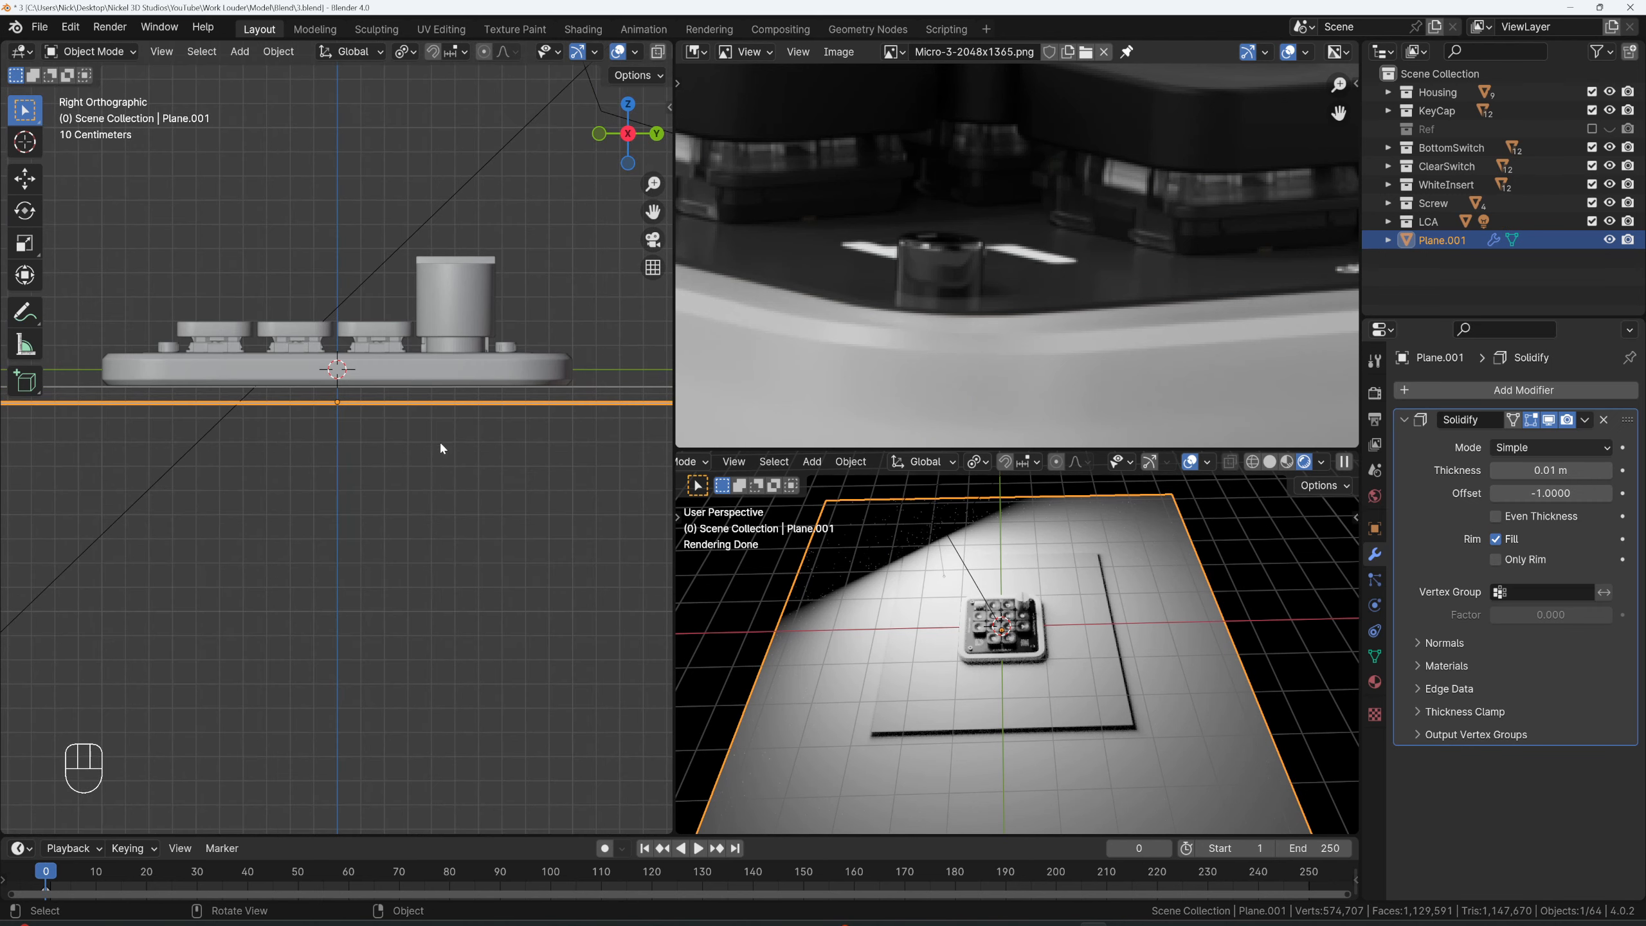
pyautogui.press('g')
pyautogui.press('z')
pyautogui.press('shift')
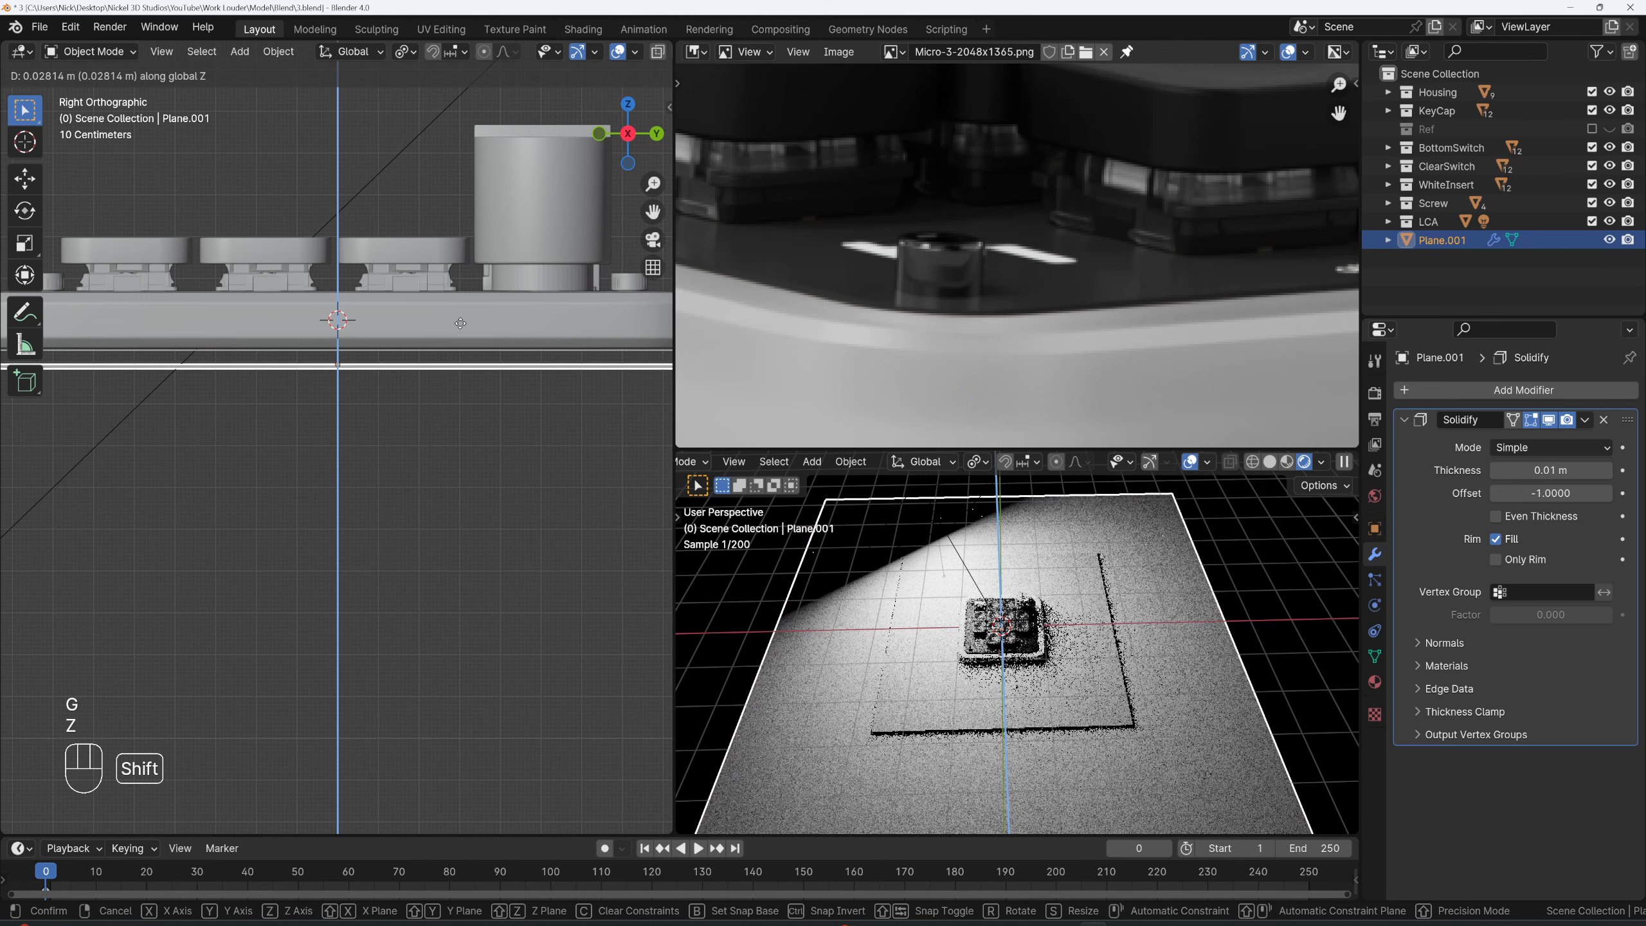
pyautogui.click(450, 221)
pyautogui.moveTo(479, 440); pyautogui.dragTo(505, 202, button='middle')
pyautogui.click(508, 209)
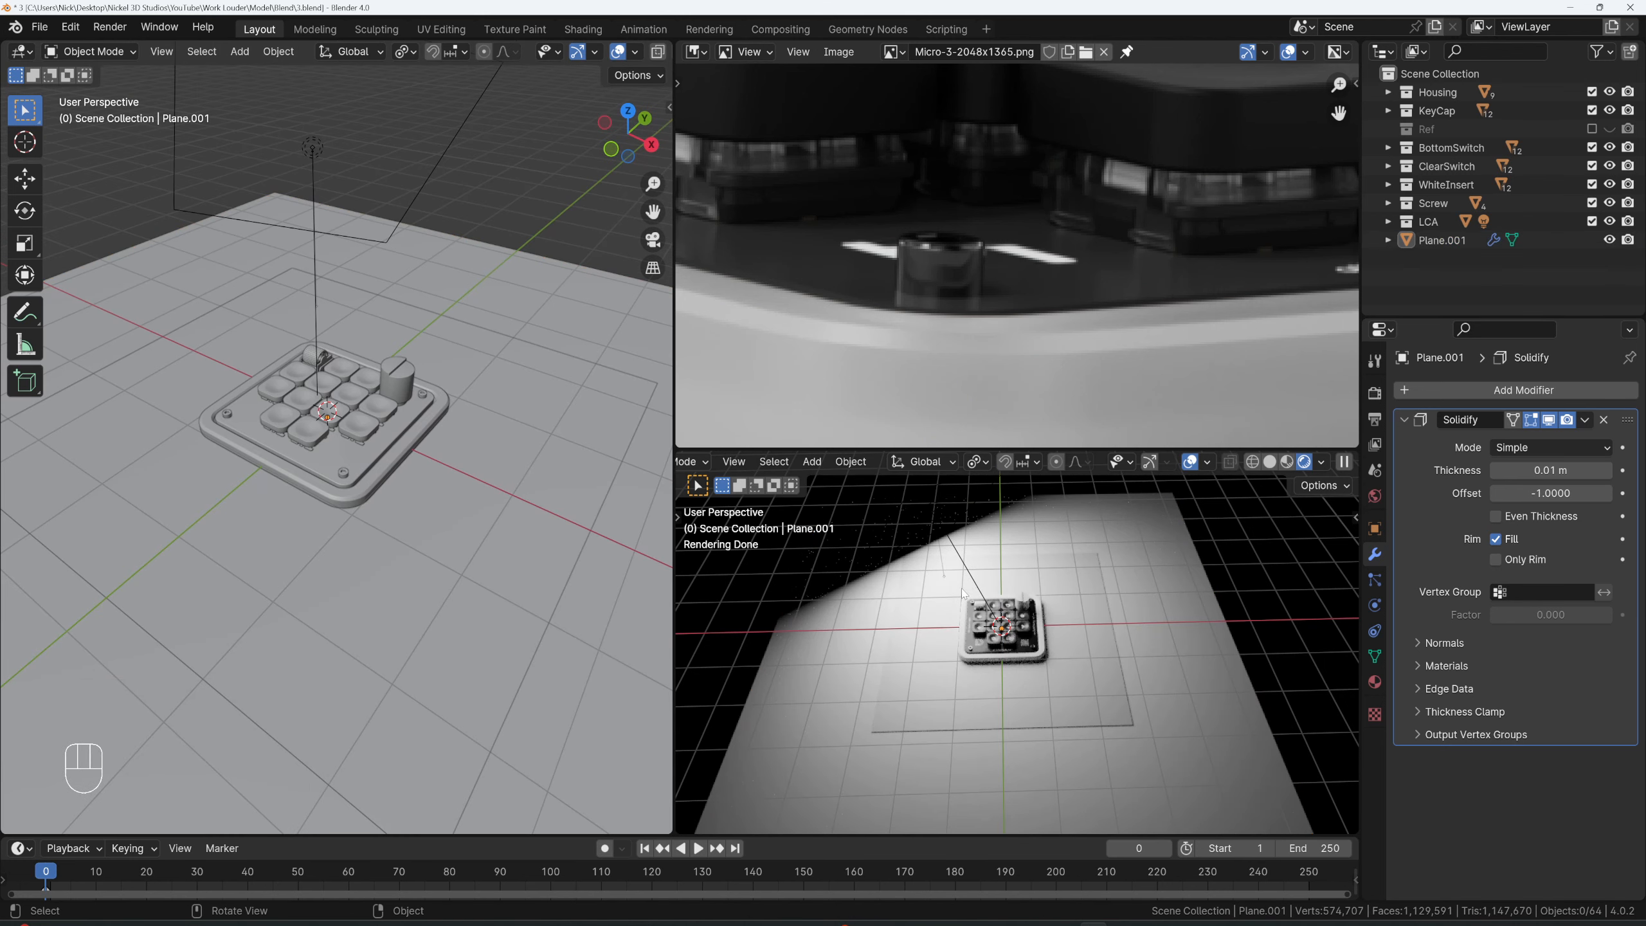
# - Move the area light away from the macropad by about 2.62 m along its local Z axis
pyautogui.moveTo(961, 589); pyautogui.dragTo(946, 531, button='middle')
pyautogui.press('`')
pyautogui.click(937, 487)
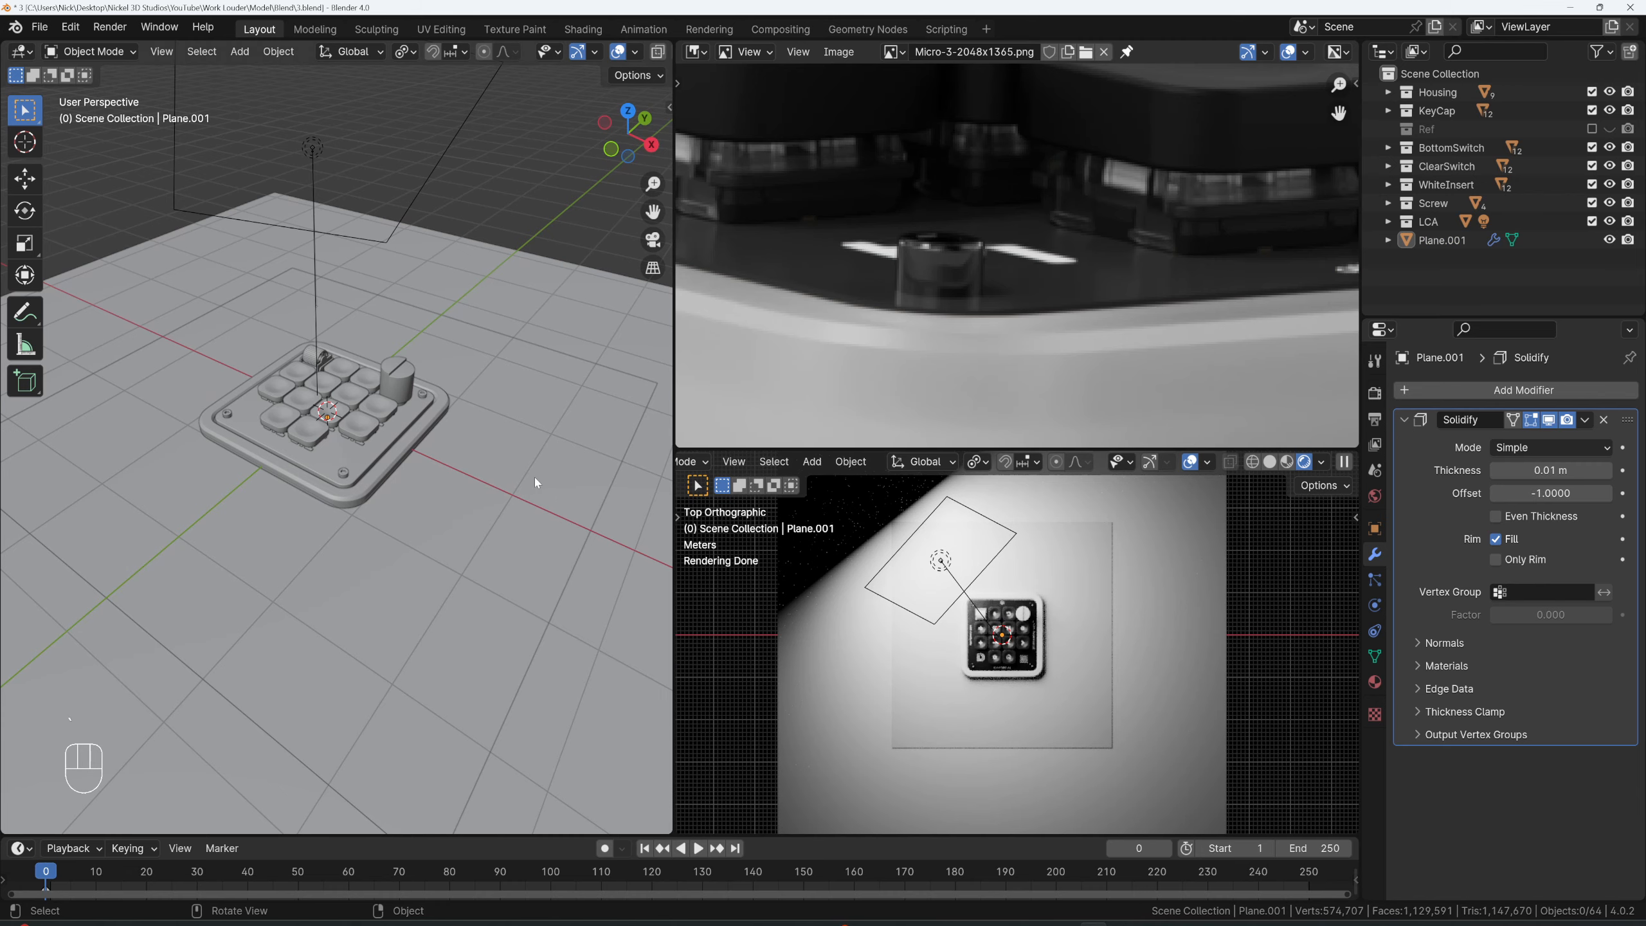
pyautogui.moveTo(536, 482); pyautogui.dragTo(466, 390, button='middle')
pyautogui.click(307, 223)
pyautogui.moveTo(306, 223); pyautogui.dragTo(484, 402, button='middle')
pyautogui.press('g')
pyautogui.press('z')
pyautogui.press('z')
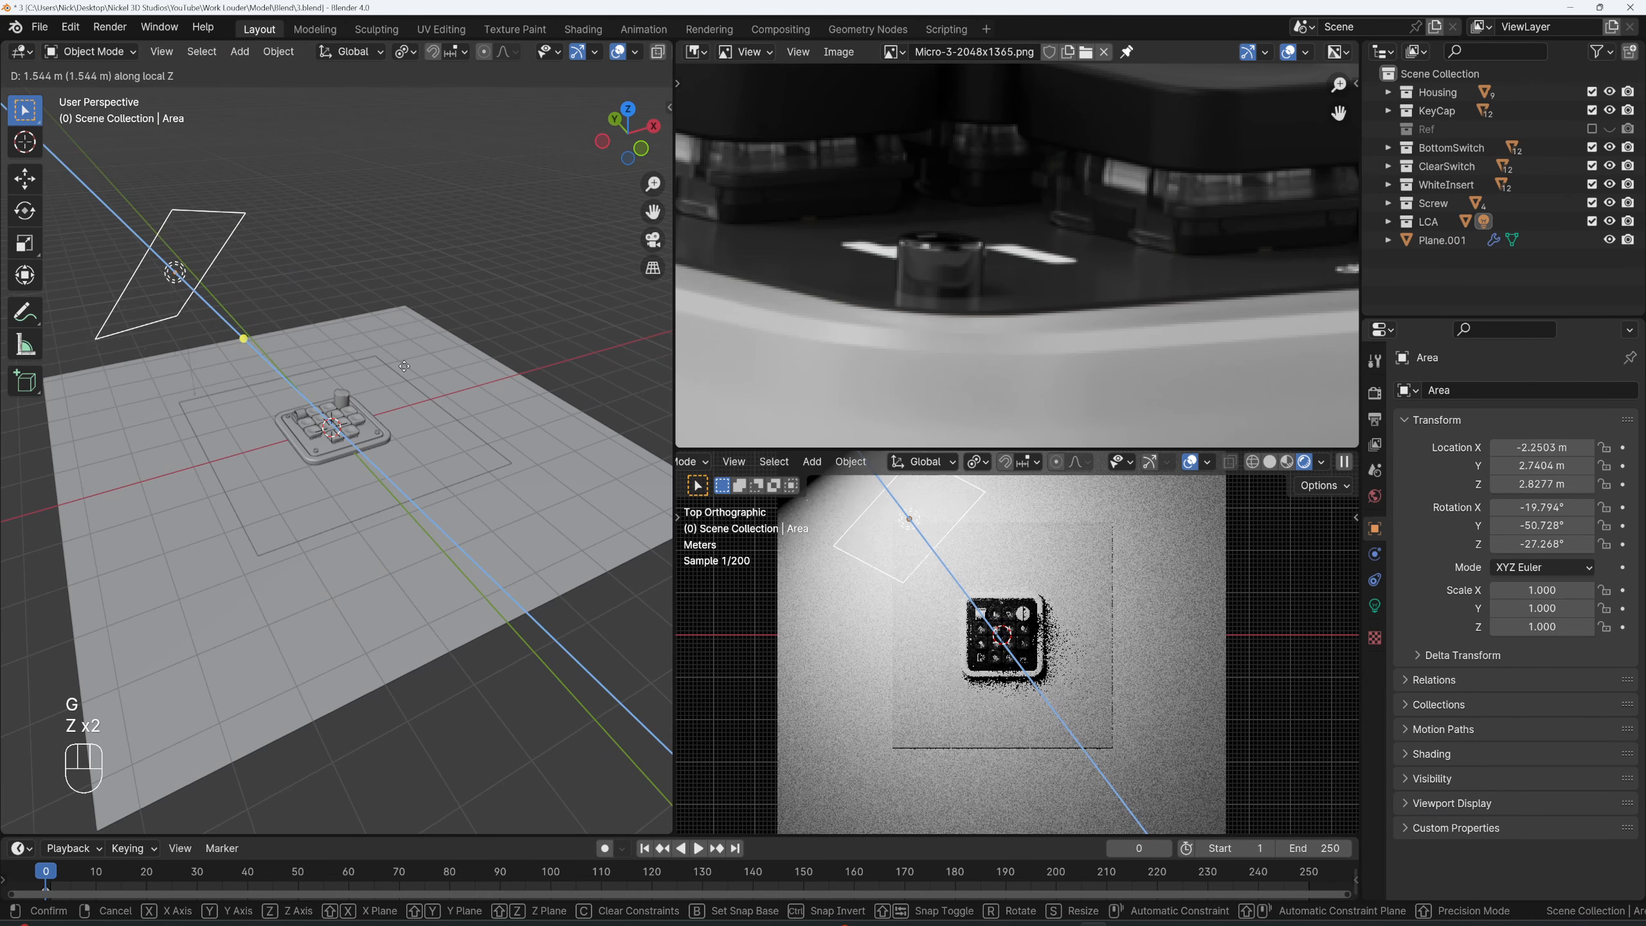
pyautogui.click(360, 344)
# - Select the smaller plane under the macropad and hide the overlays in the rendered viewport
pyautogui.scroll(6, 1048, 573)
pyautogui.moveTo(1011, 627); pyautogui.dragTo(1188, 509, button='middle')
pyautogui.scroll(-5, 1048, 574)
pyautogui.moveTo(1171, 613); pyautogui.dragTo(1034, 630, button='middle')
pyautogui.press('`')
pyautogui.click(1024, 528)
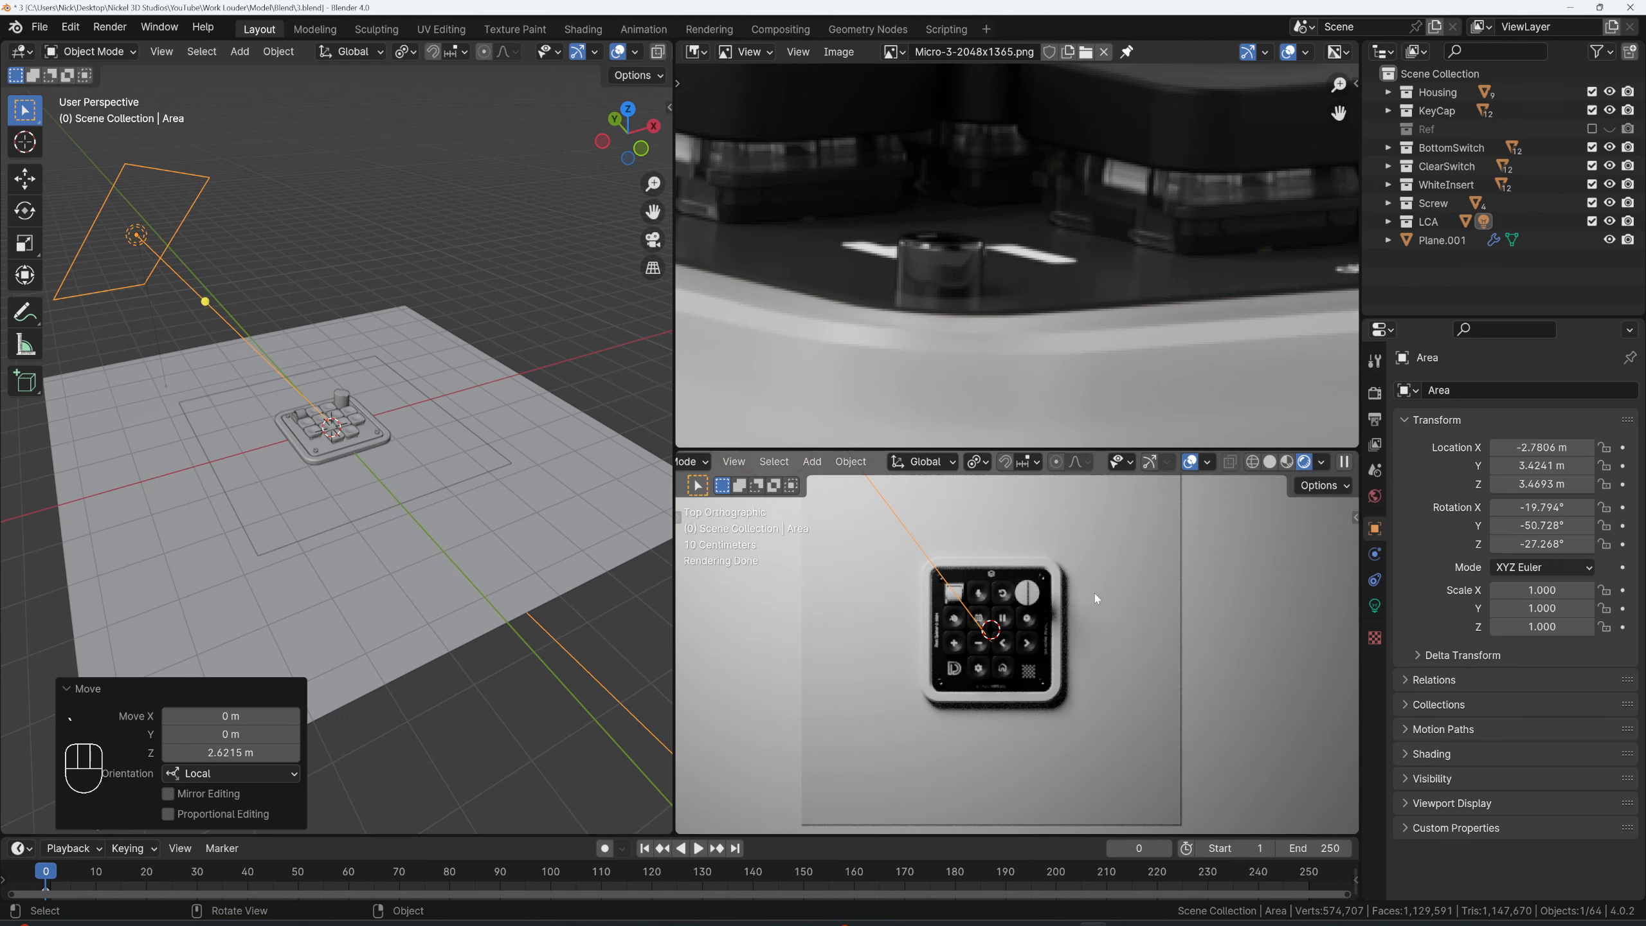
pyautogui.click(1092, 565)
pyautogui.click(1191, 462)
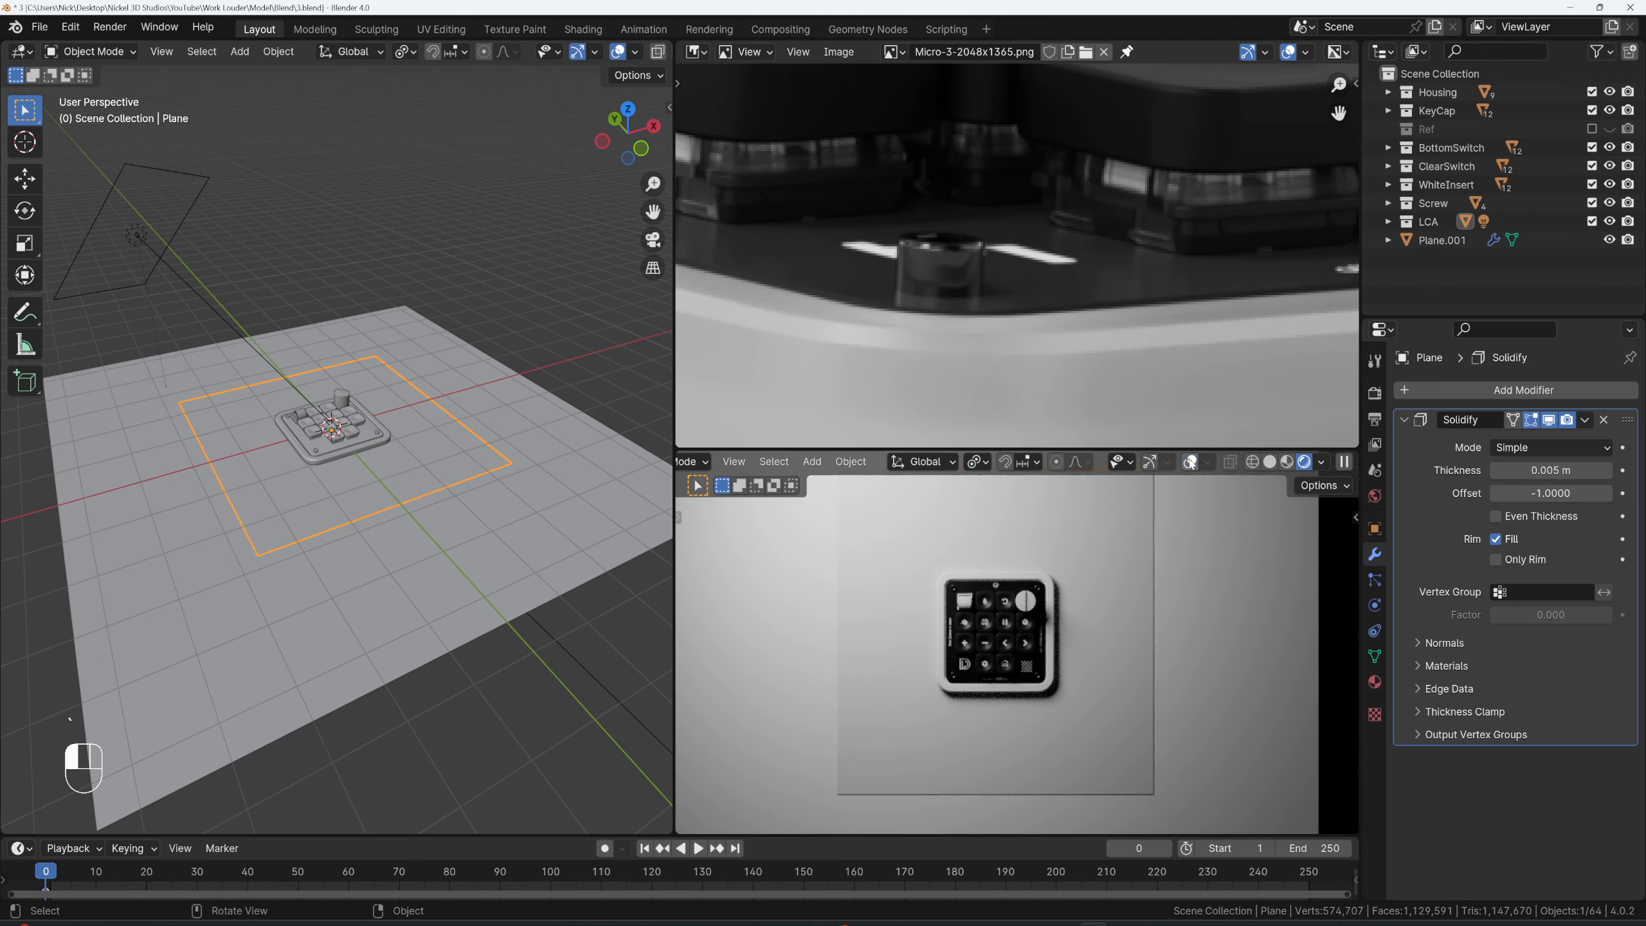
pyautogui.scroll(-1, 1076, 564)
pyautogui.moveTo(1037, 617)
pyautogui.keyDown('shift'); pyautogui.mouseDown(button='middle')
pyautogui.moveTo(1070, 635)
pyautogui.moveTo(1036, 620)
pyautogui.mouseUp(button='middle'); pyautogui.keyUp('shift')
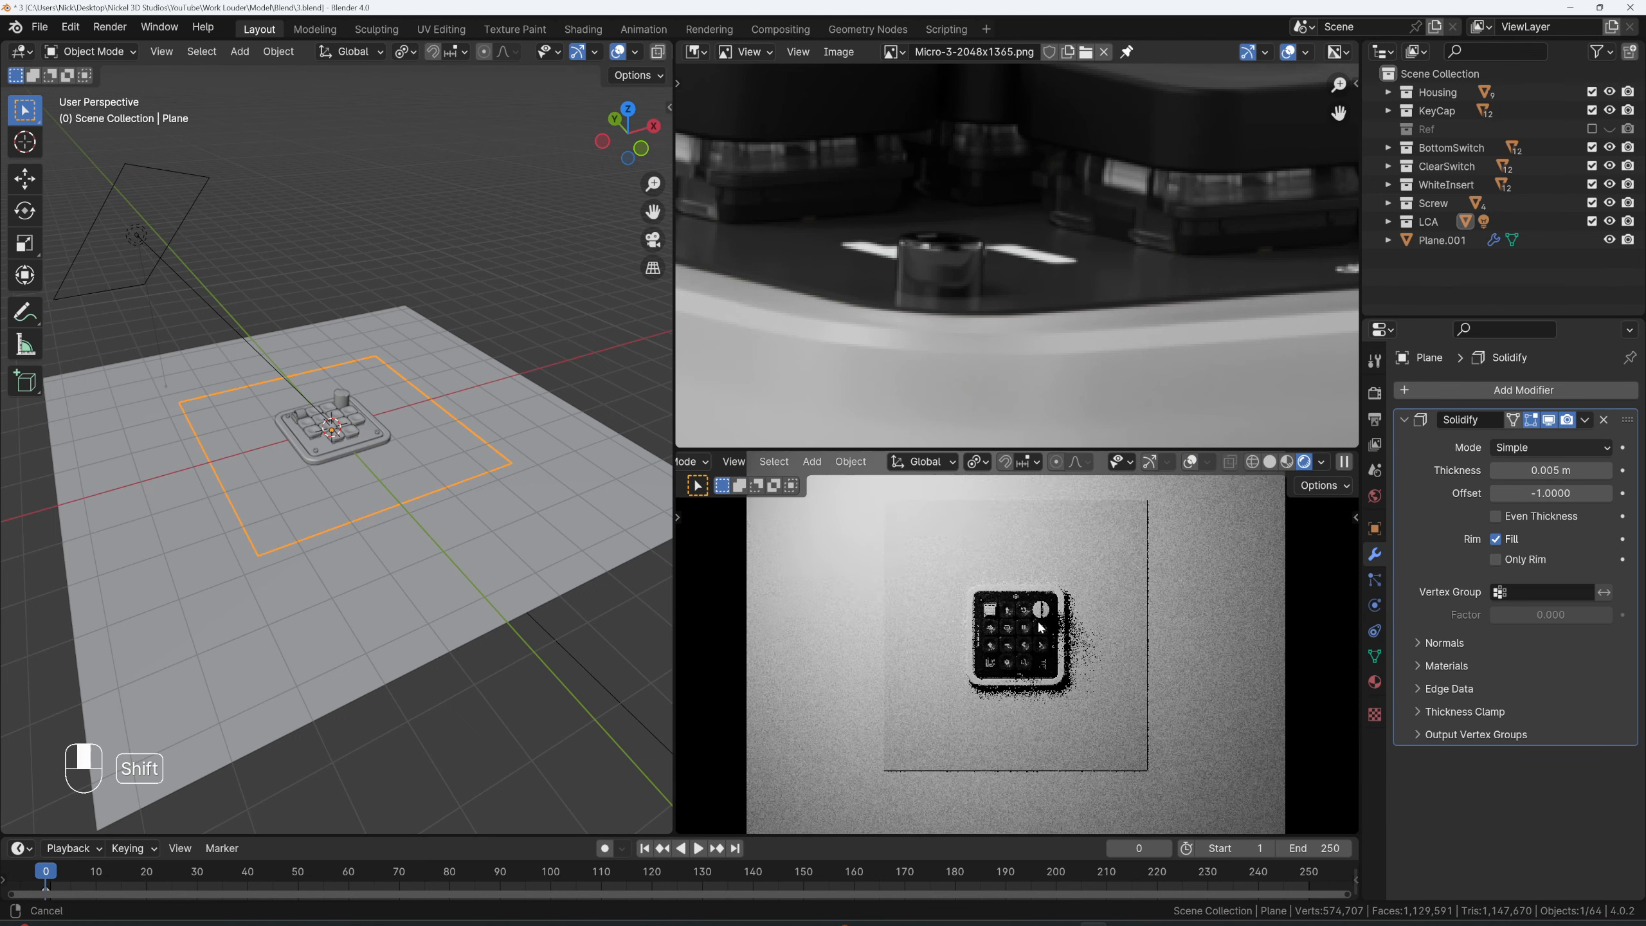
pyautogui.keyDown('shift'); pyautogui.moveTo(928, 637); pyautogui.dragTo(895, 630, button='middle'); pyautogui.keyUp('shift')
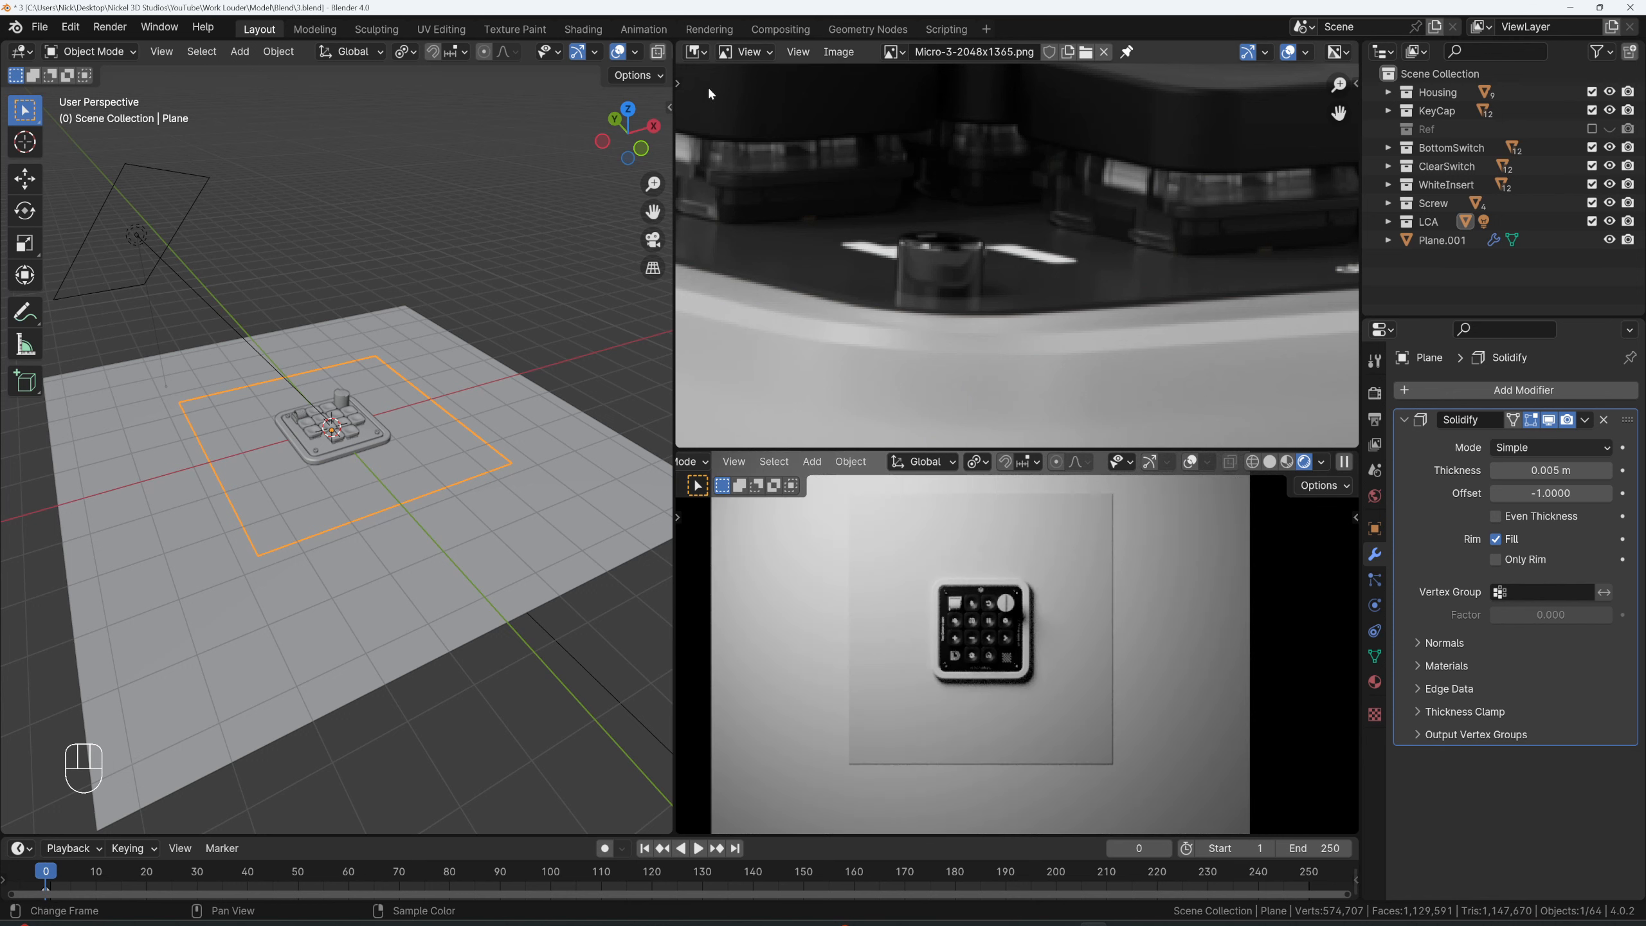
# - Replace the reference photo view with the Asset Browser and show the GSG_Materials library
pyautogui.click(695, 52)
pyautogui.click(1289, 172)
pyautogui.click(740, 81)
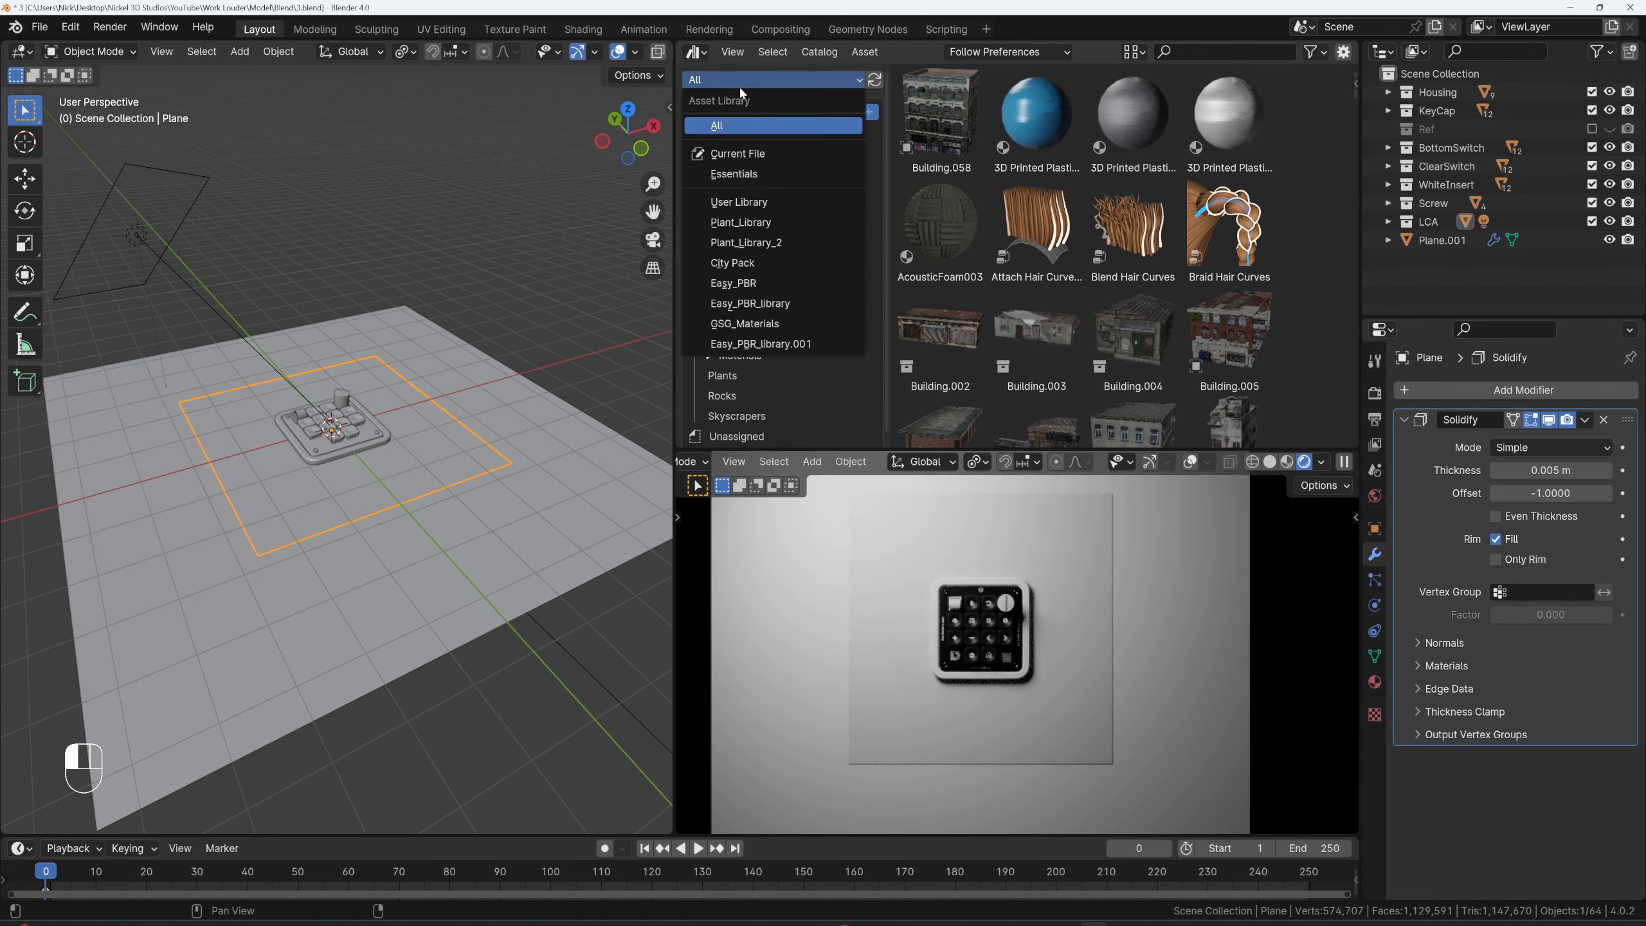
pyautogui.click(755, 327)
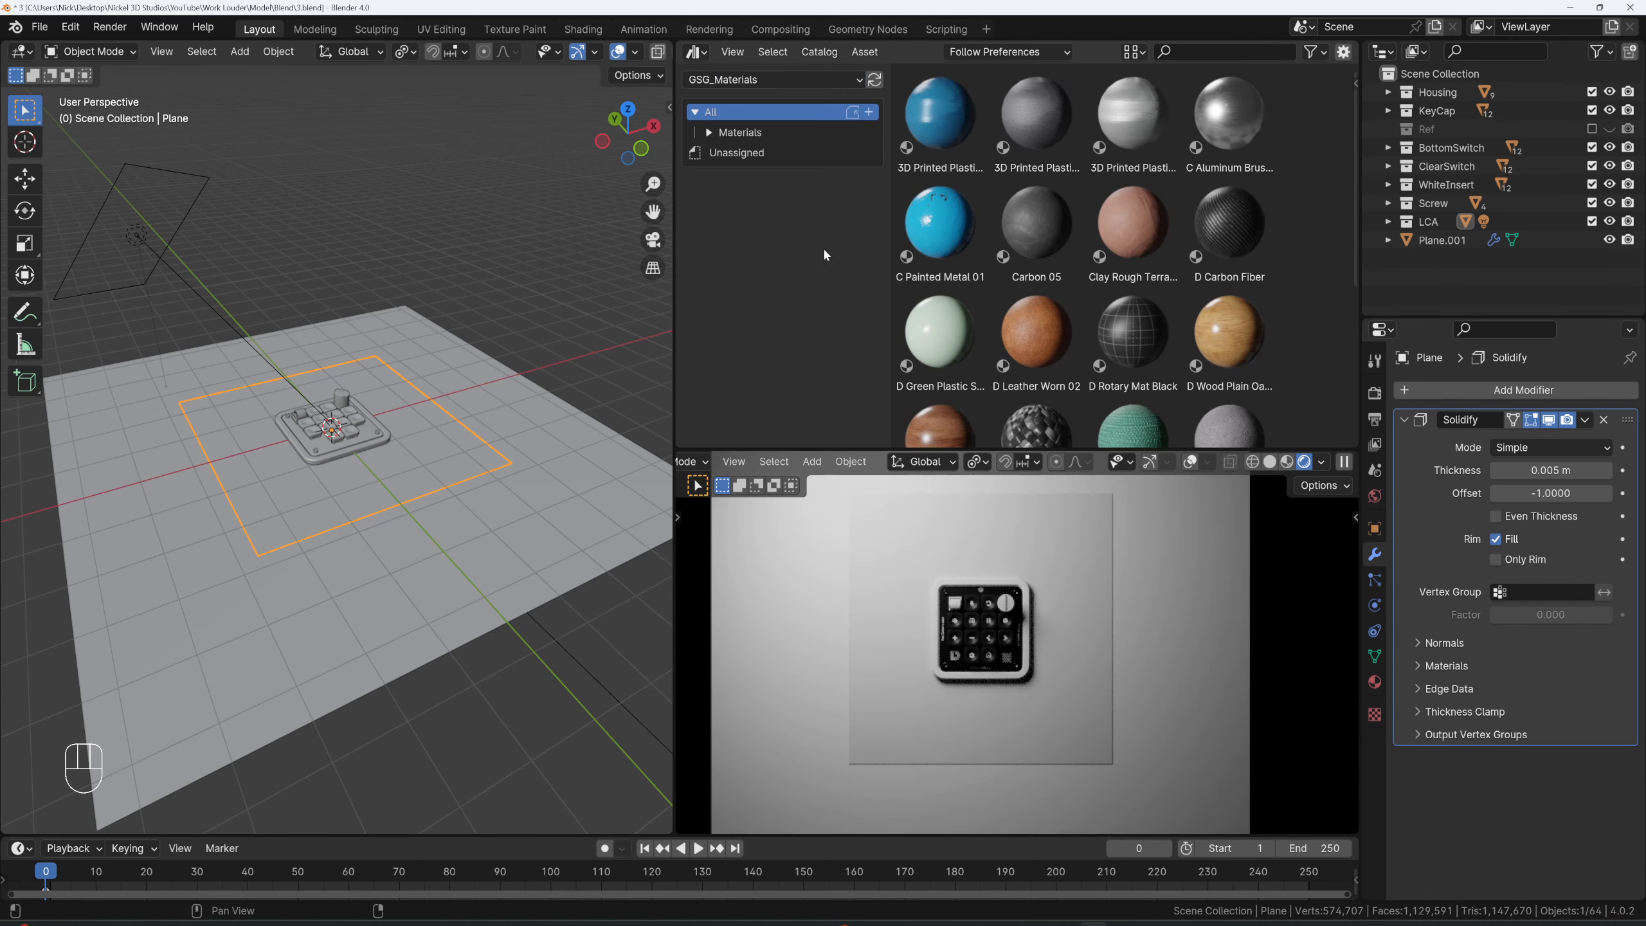
# - Apply the D Rotary Mat Black asset to the smaller plane and D Wood Walnut 02 to the large ground plane
pyautogui.moveTo(1134, 351); pyautogui.dragTo(974, 571)
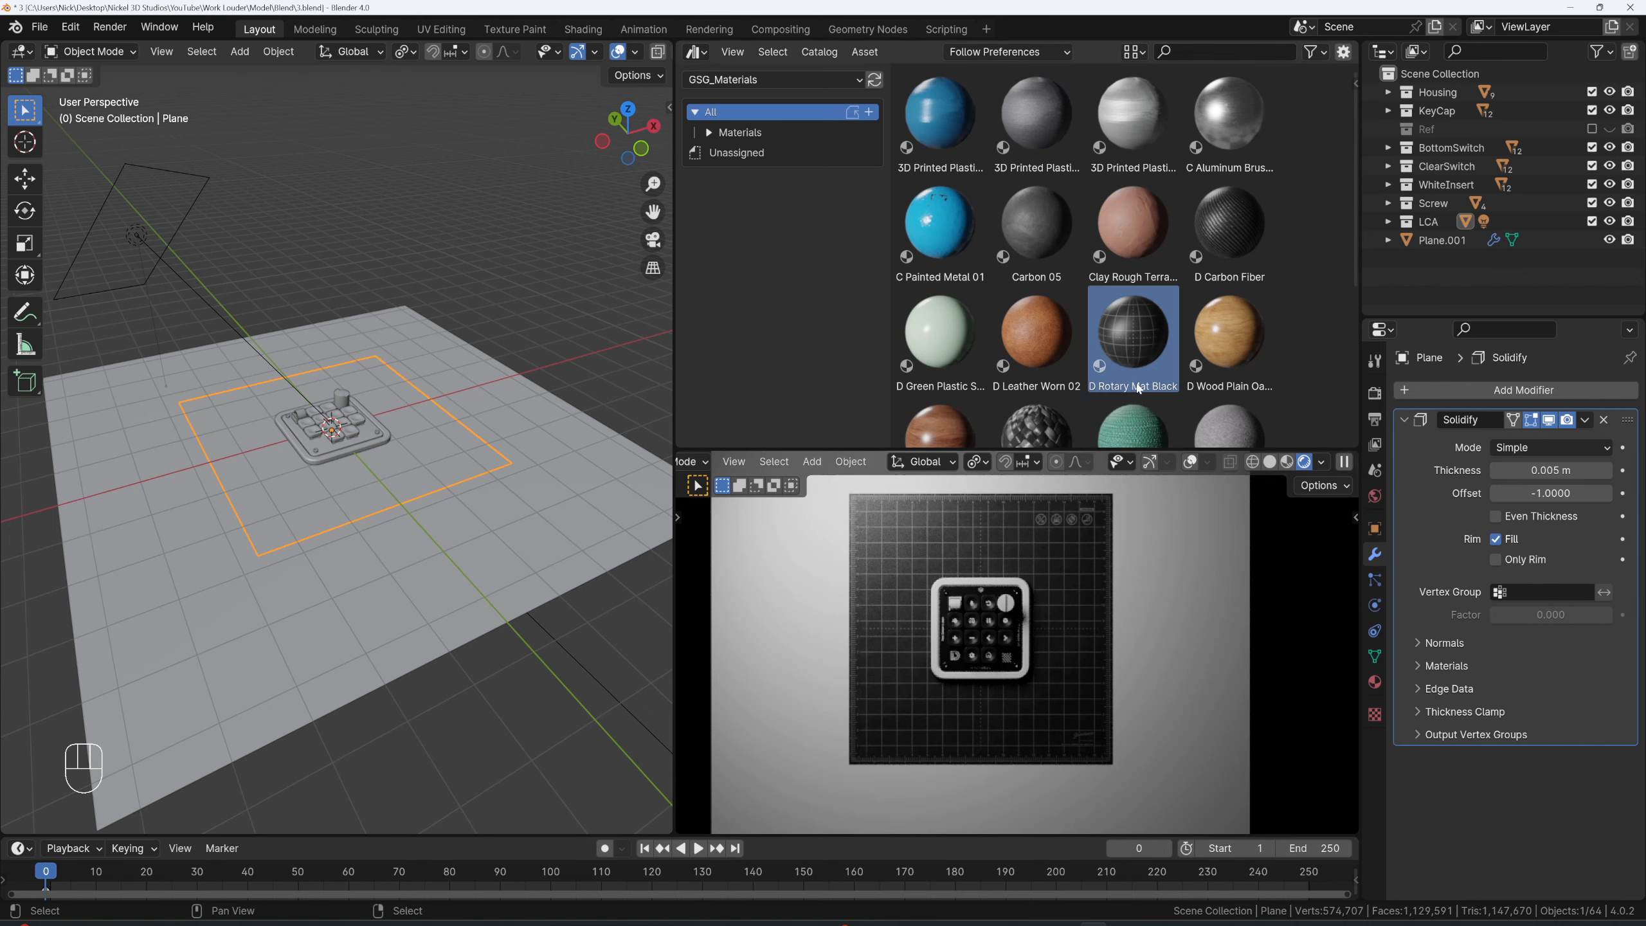
pyautogui.scroll(-2, 1131, 355)
pyautogui.moveTo(939, 373); pyautogui.dragTo(816, 519)
pyautogui.moveTo(1022, 598); pyautogui.dragTo(1050, 626, button='middle')
pyautogui.press('KP_7')
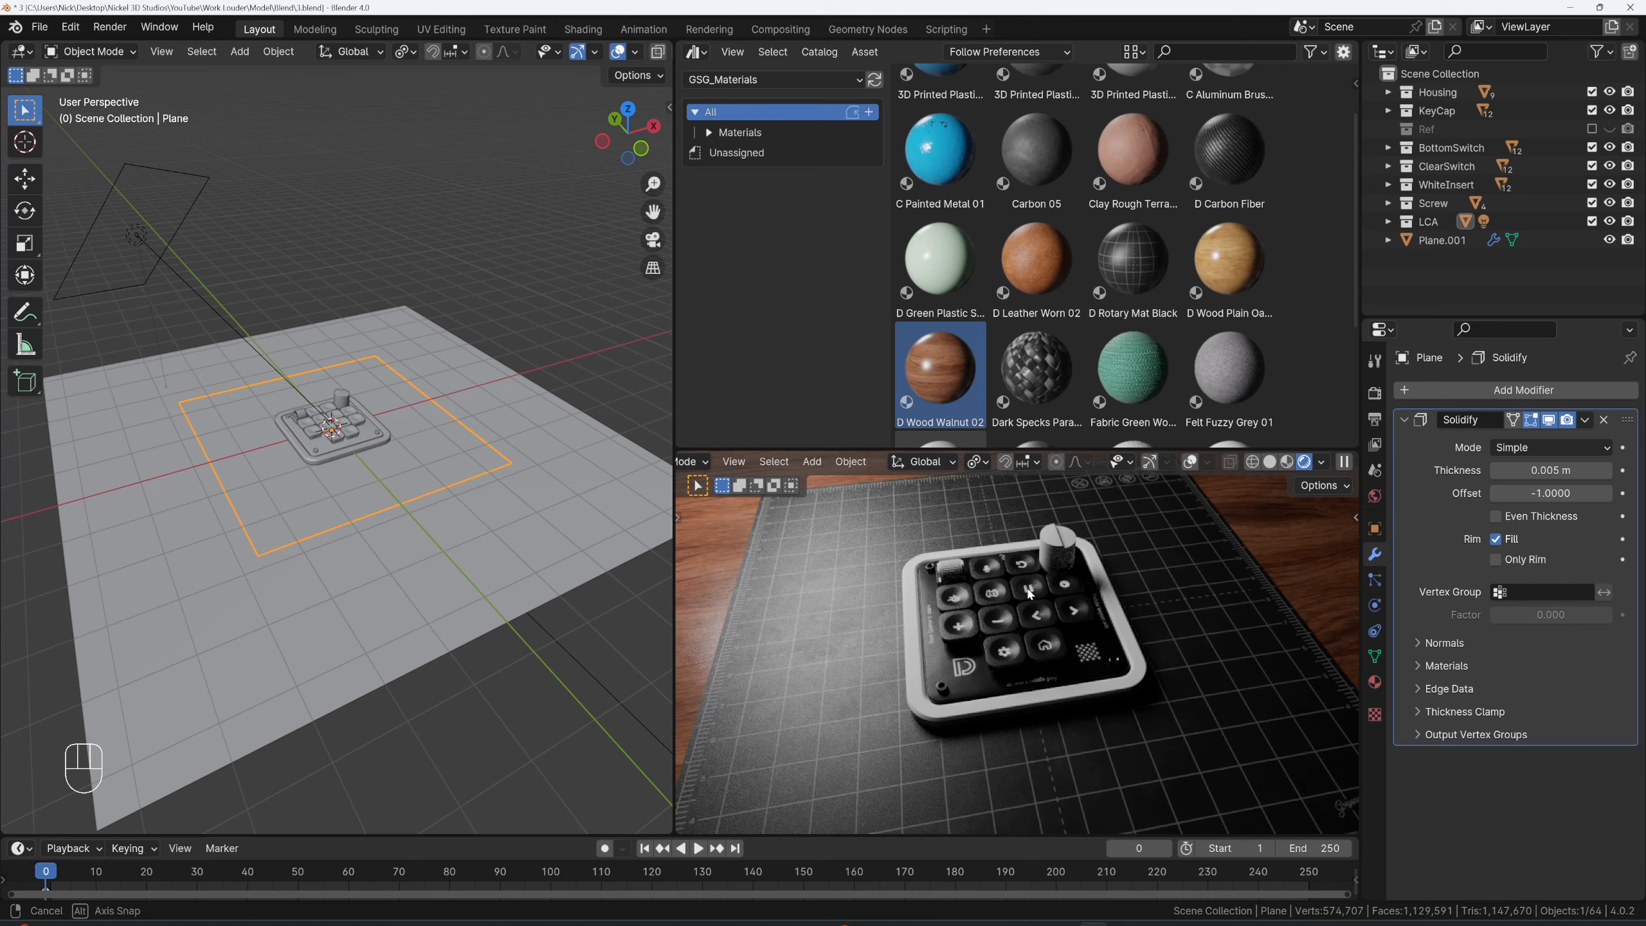
pyautogui.scroll(-1, 1011, 499)
pyautogui.keyDown('shift'); pyautogui.moveTo(1018, 525); pyautogui.dragTo(998, 538, button='middle'); pyautogui.keyUp('shift')
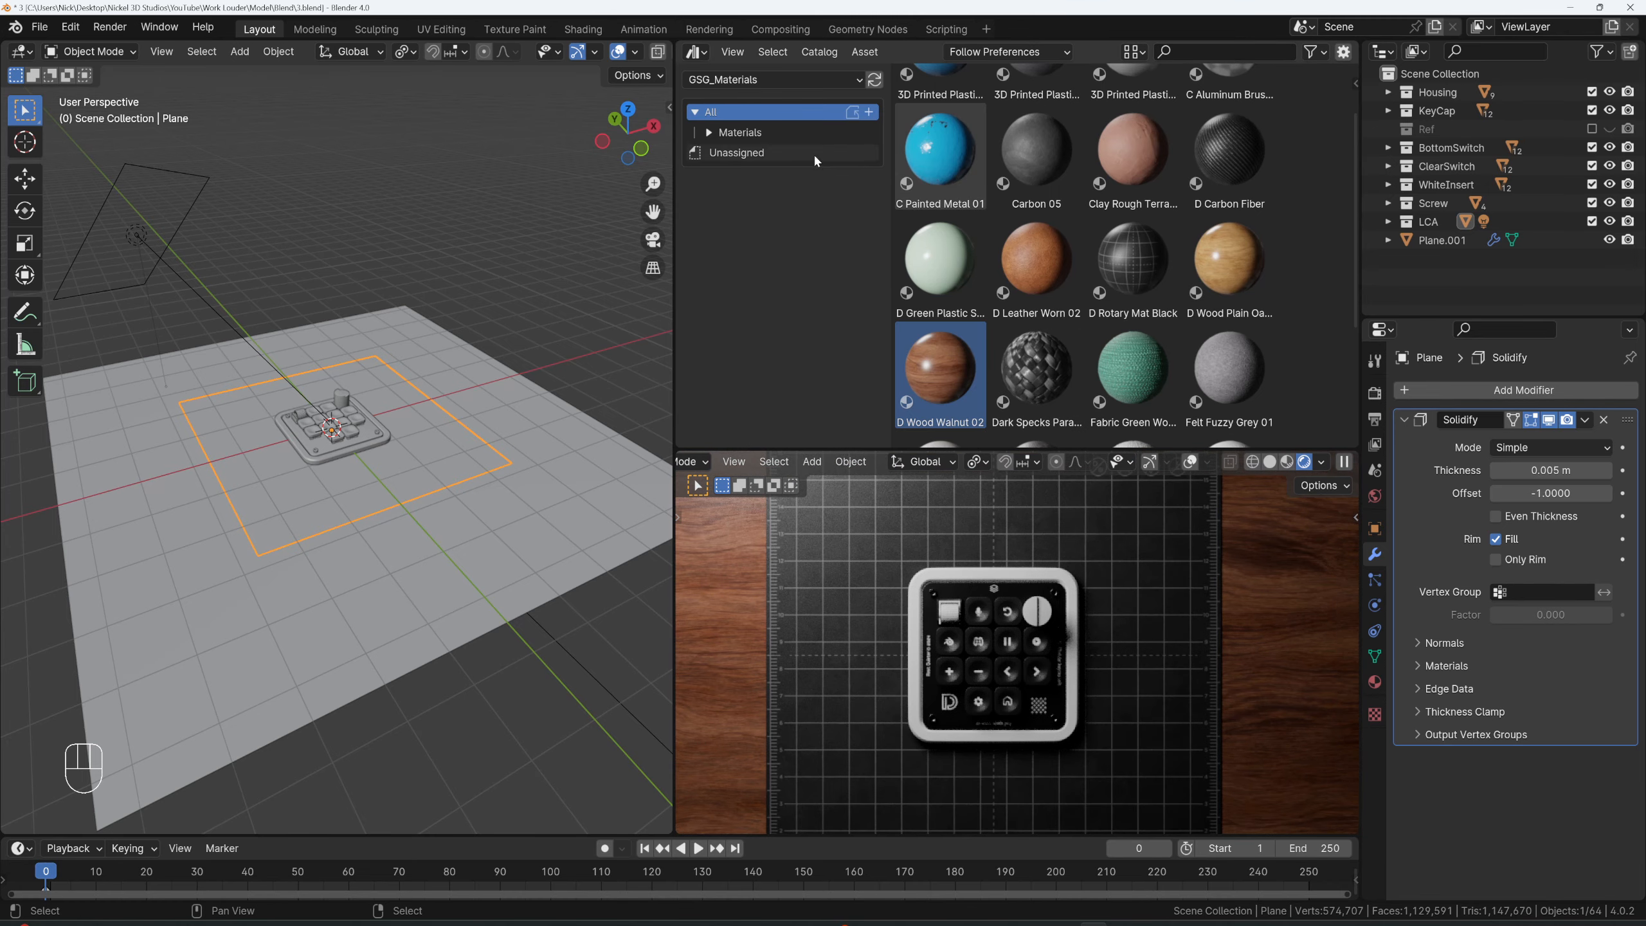
pyautogui.scroll(-3, 969, 519)
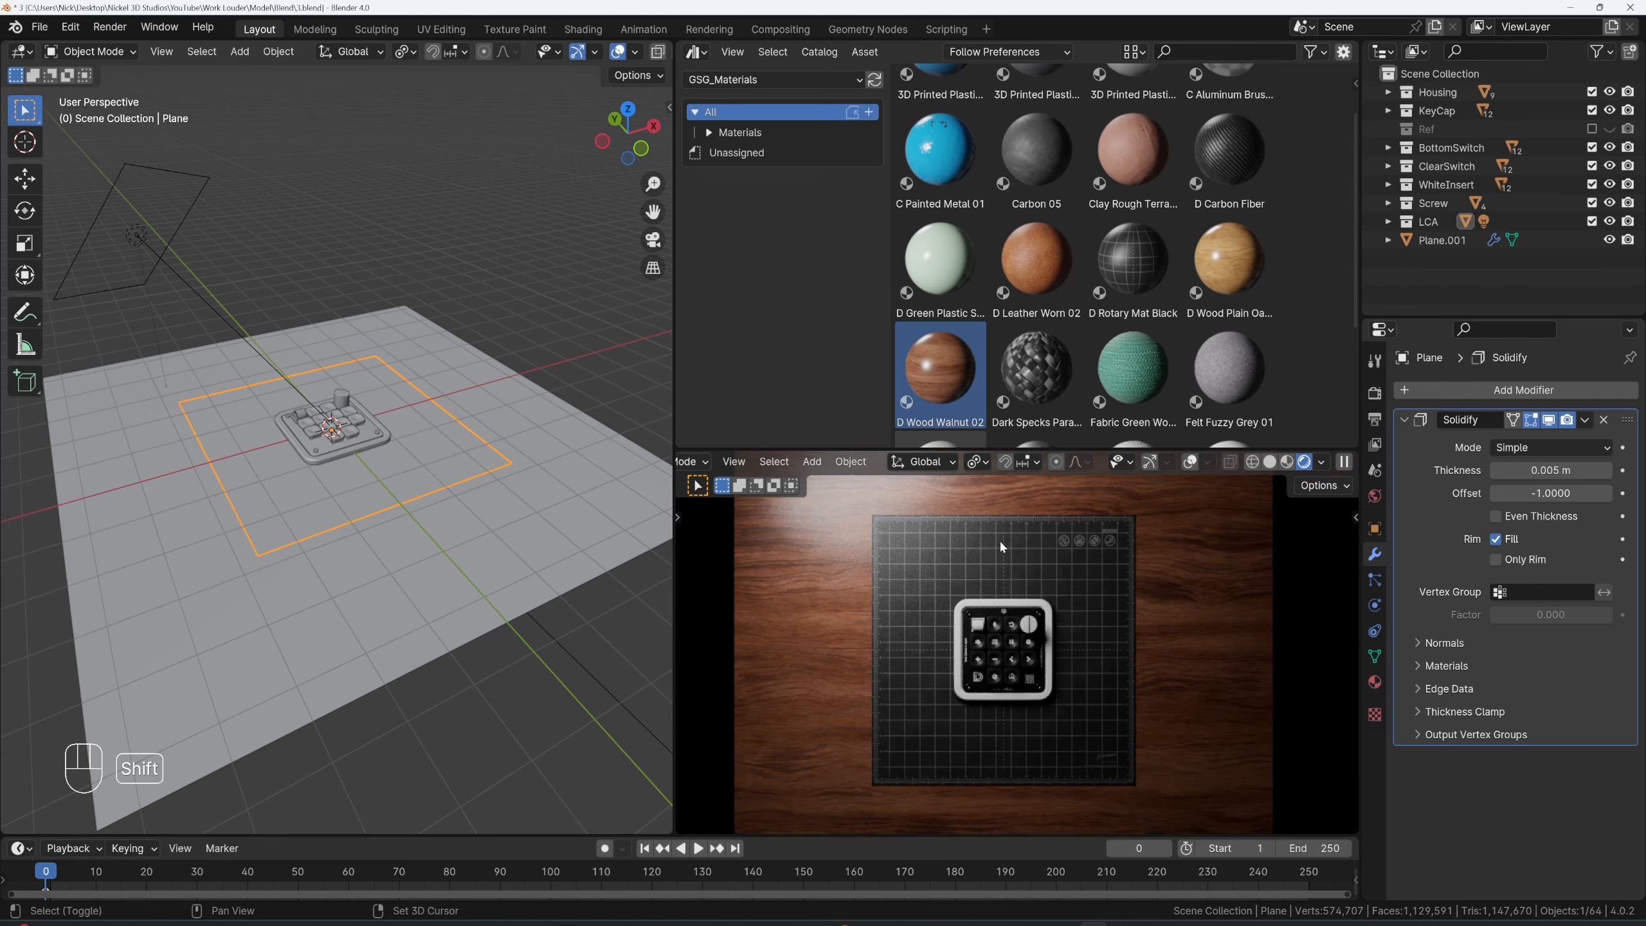
pyautogui.keyDown('shift'); pyautogui.moveTo(999, 539); pyautogui.dragTo(957, 536, button='middle'); pyautogui.keyUp('shift')
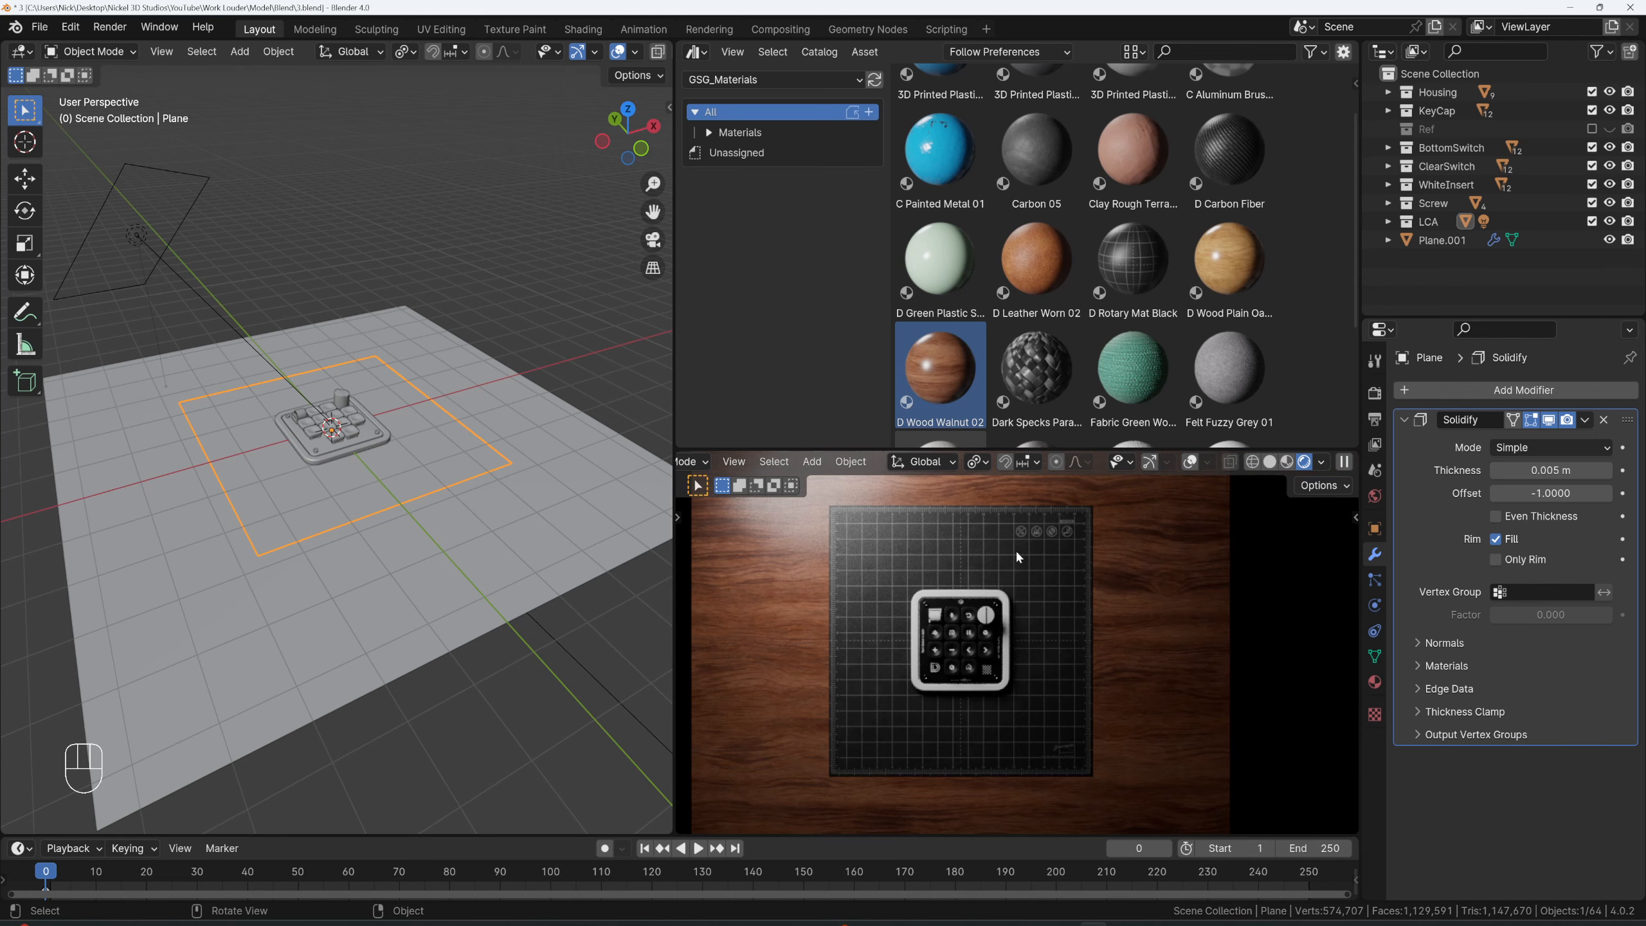
# - Switch to the browser and view the BlenderKit Cutting Mat page and the ambientCG Wood 026 texture page
pyautogui.scroll(1, 942, 587)
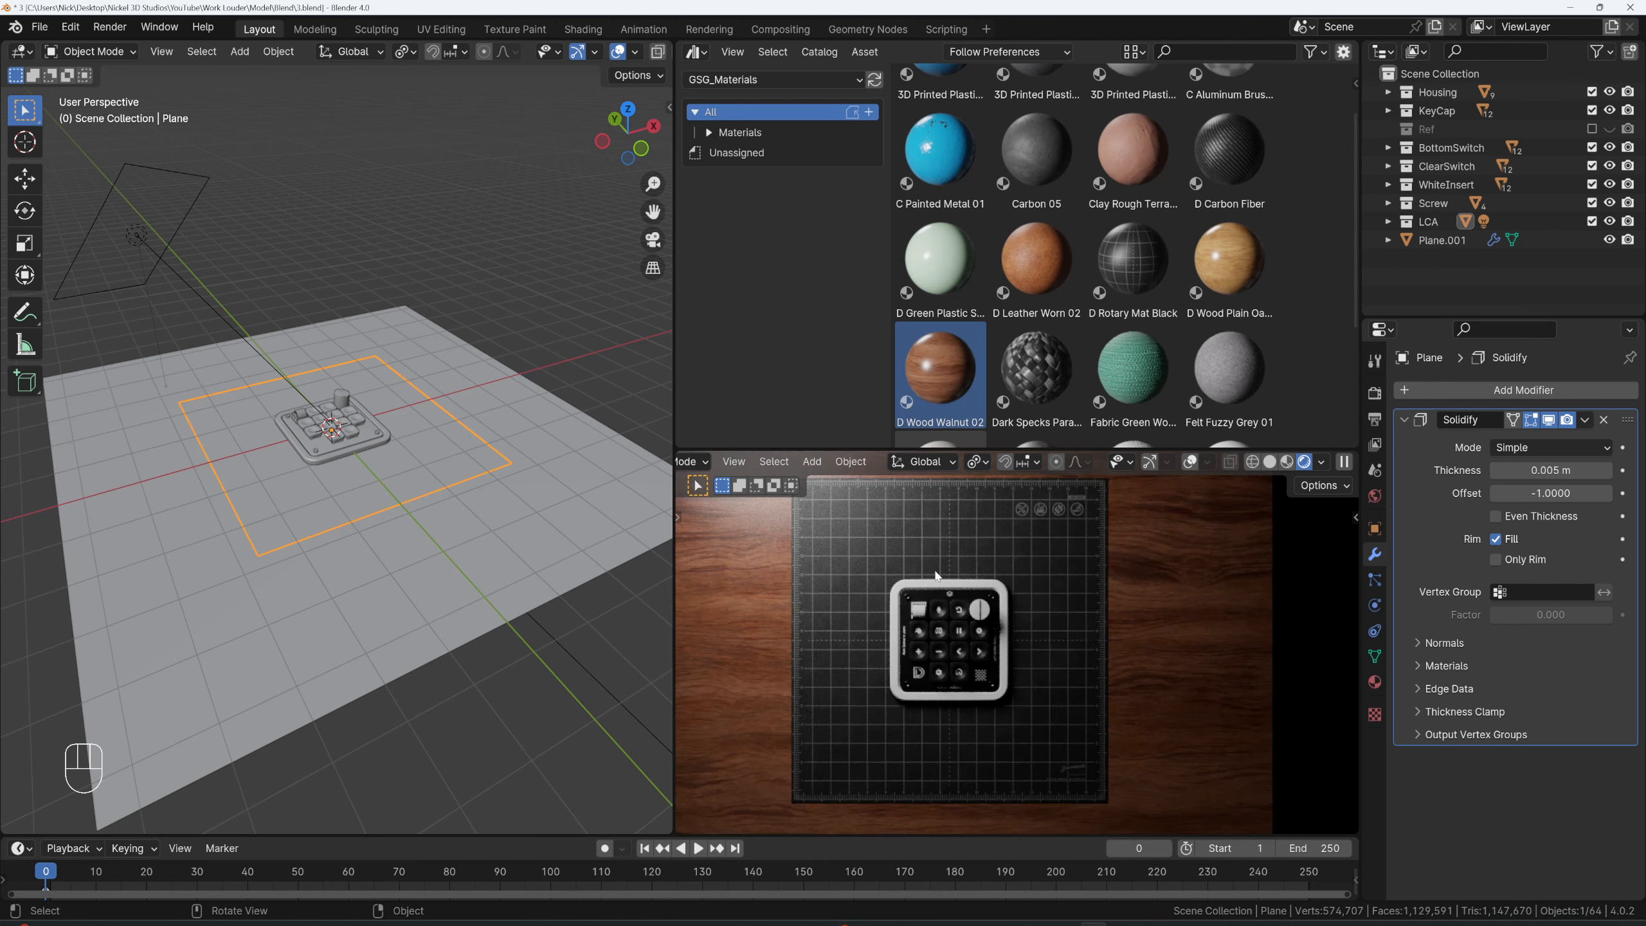
pyautogui.hotkey('alt', 'Tab')
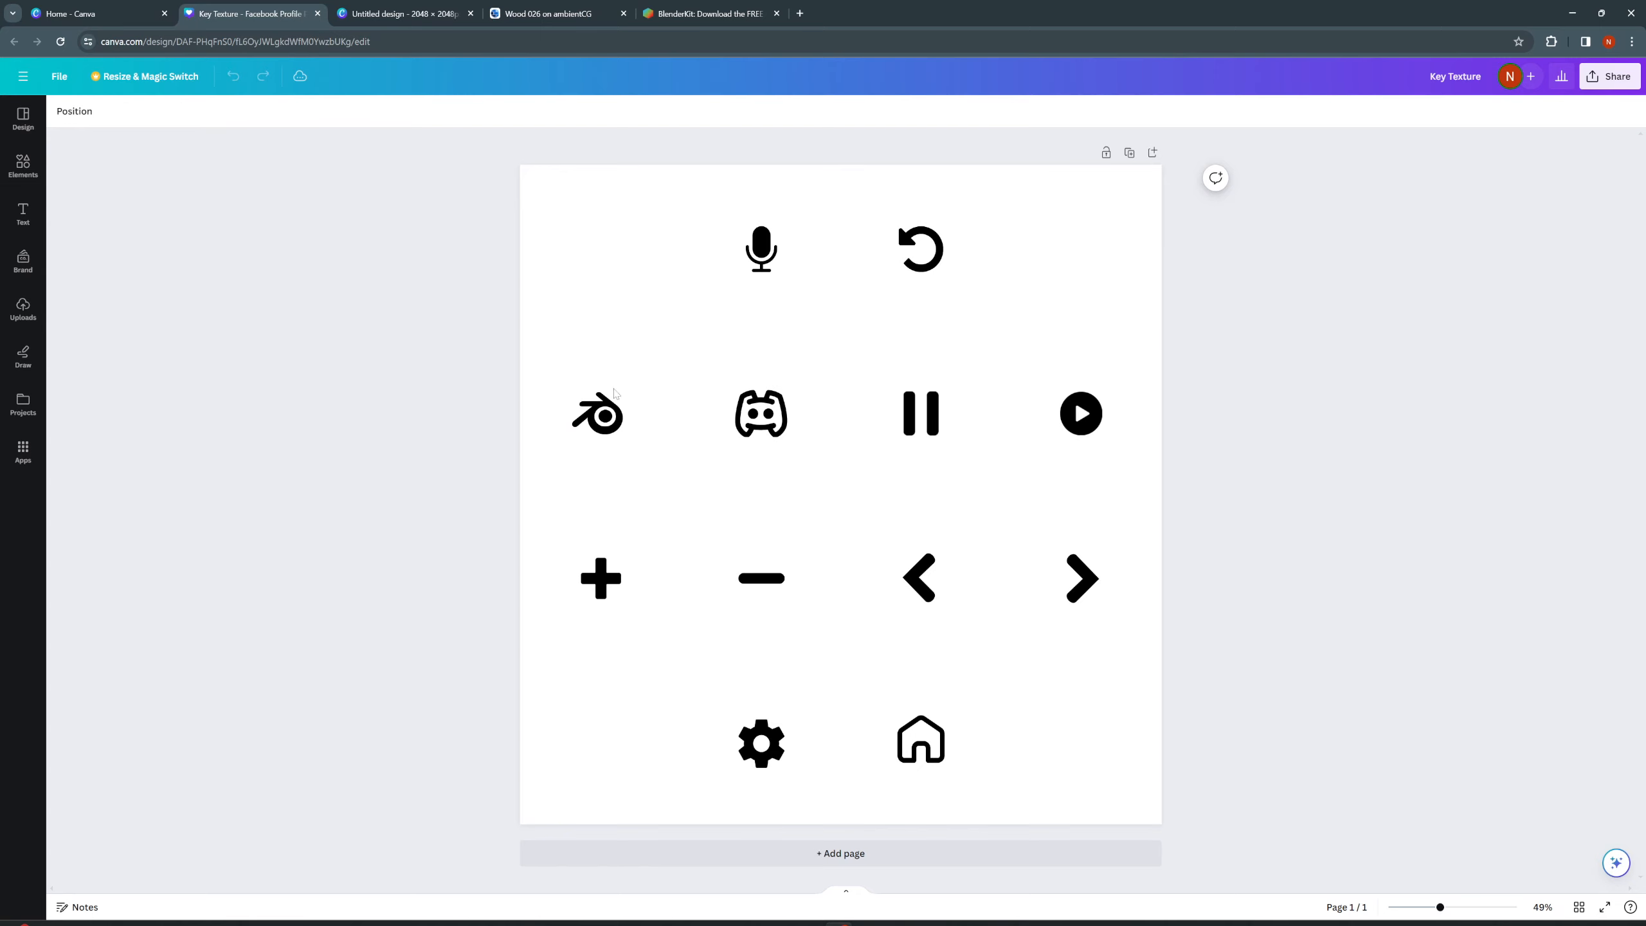
pyautogui.click(678, 19)
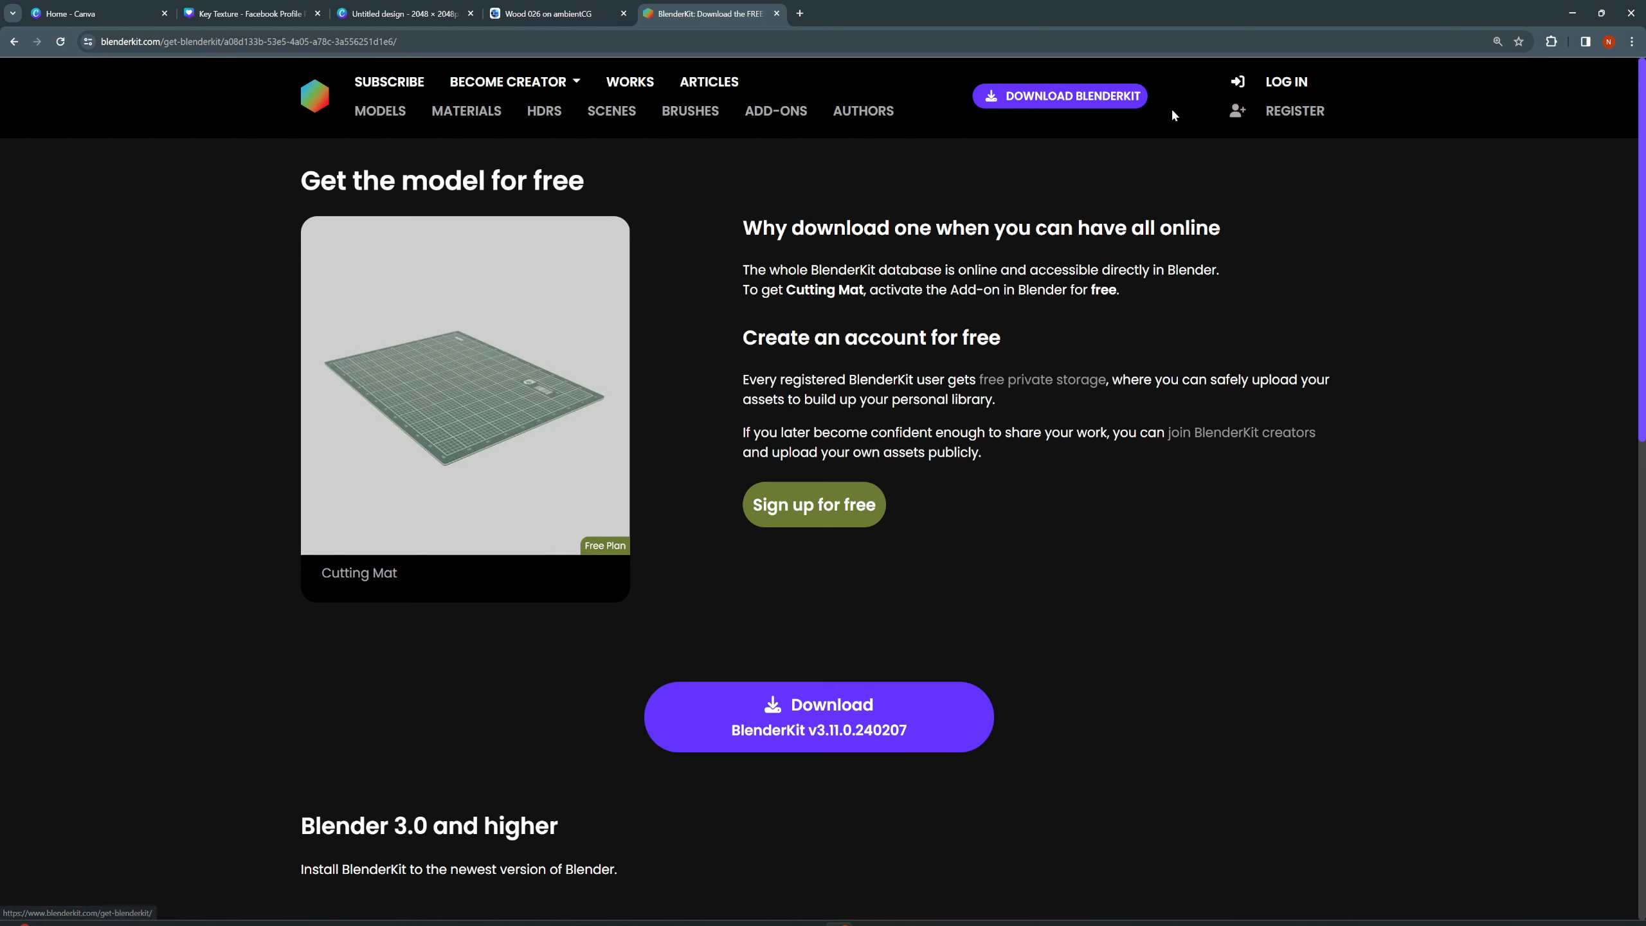
pyautogui.click(1569, 14)
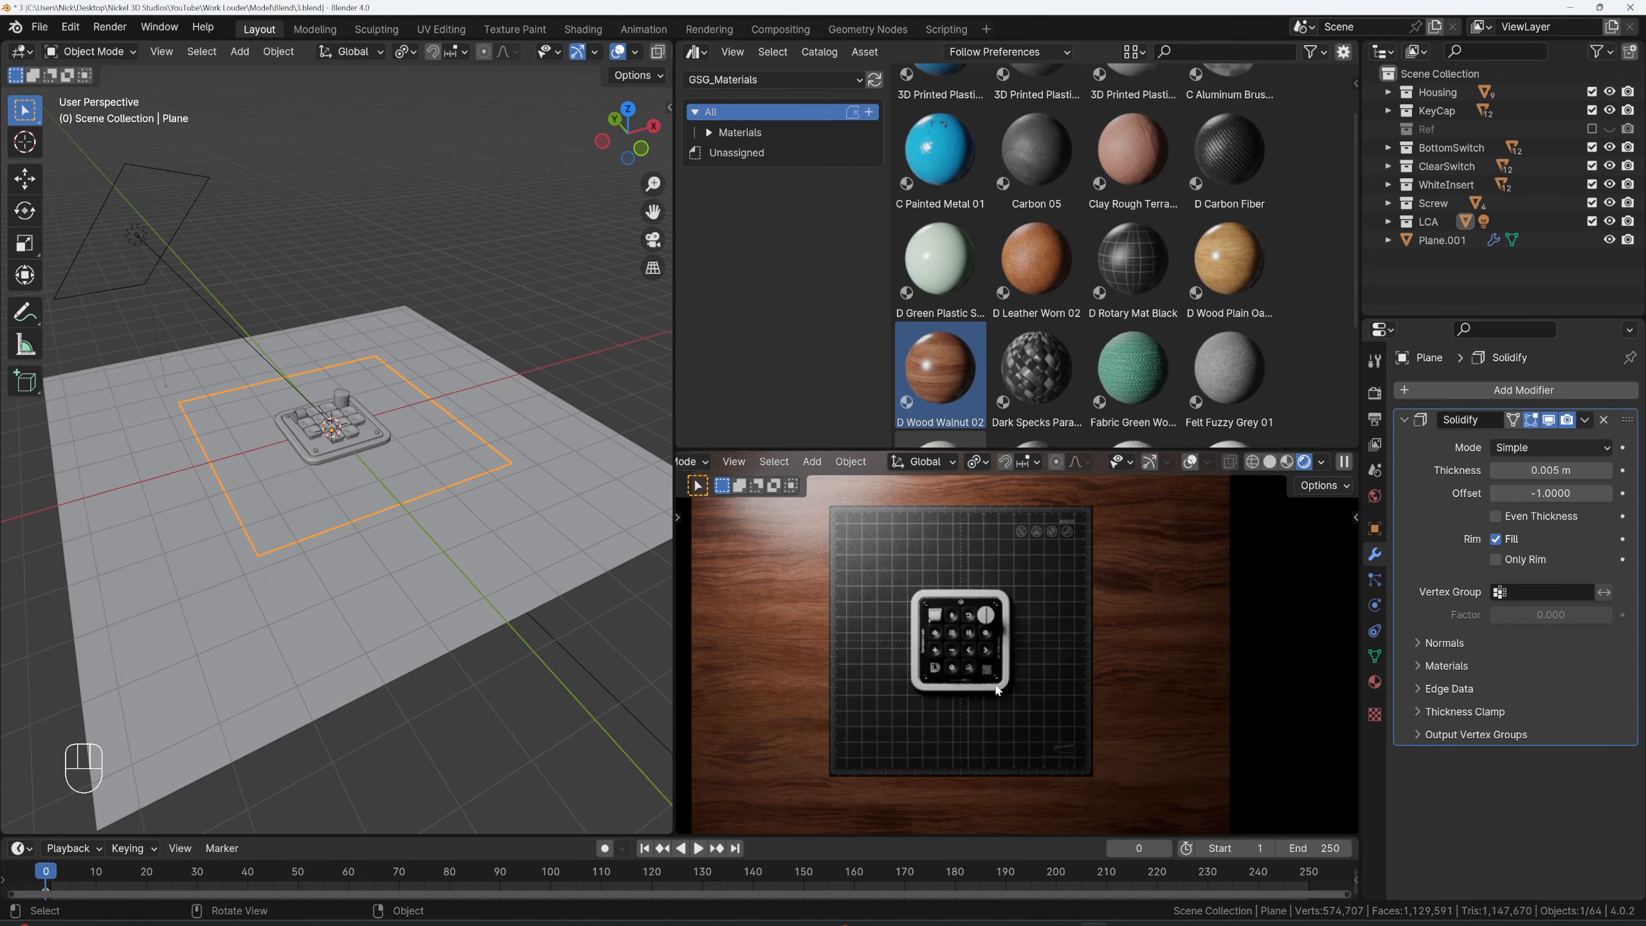
pyautogui.click(838, 923)
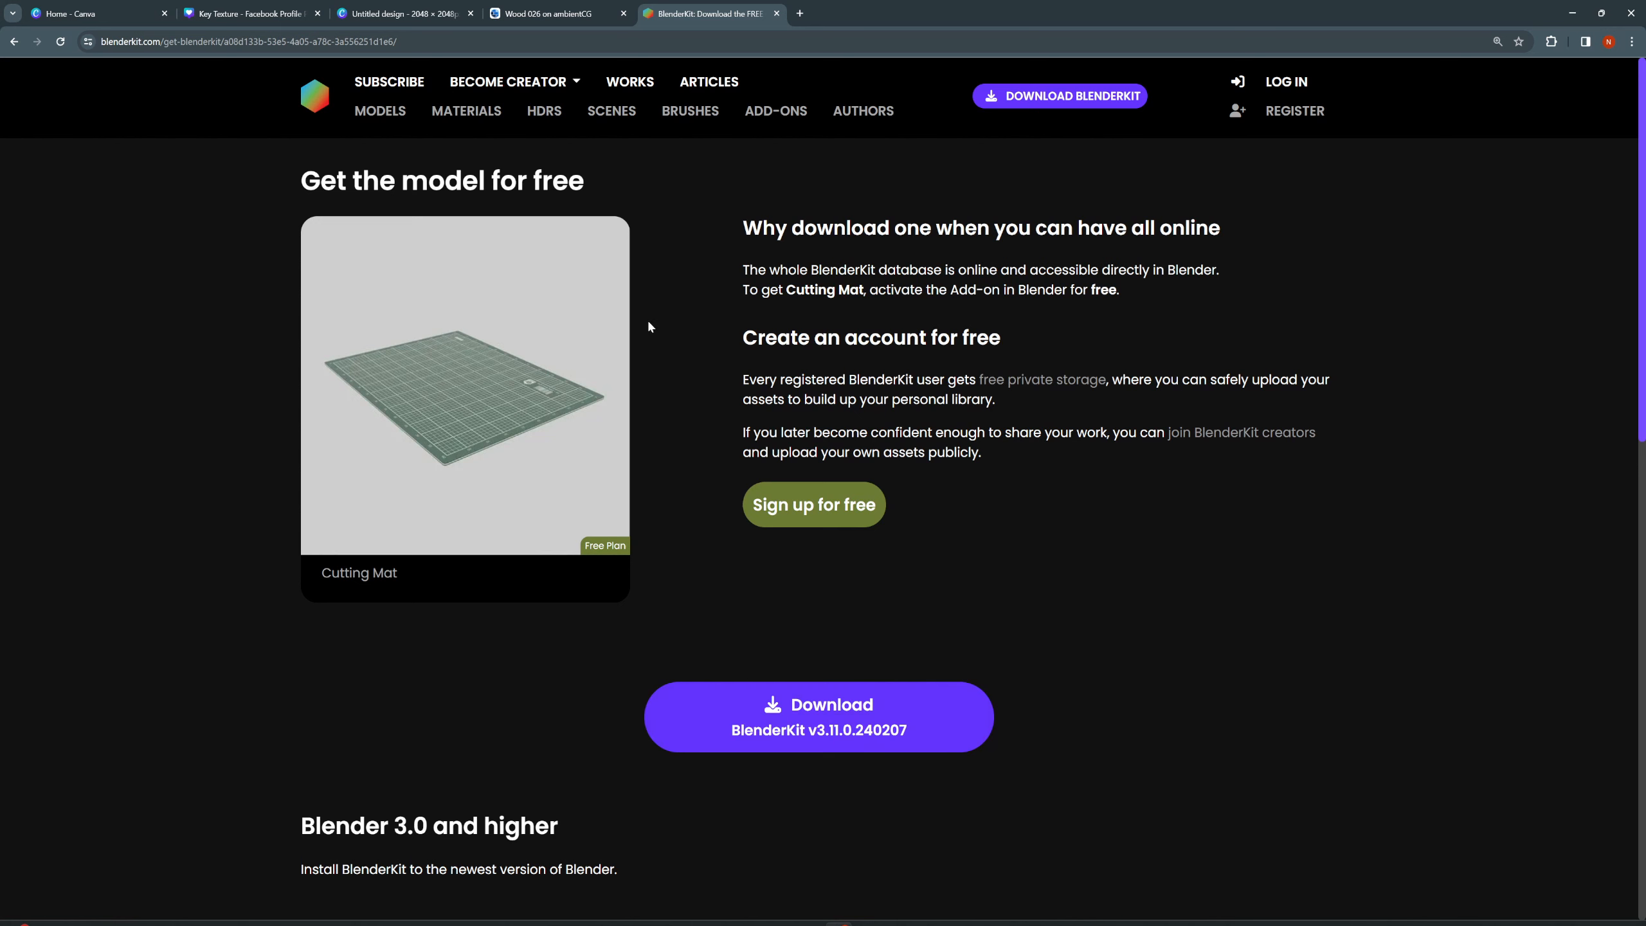
pyautogui.click(544, 5)
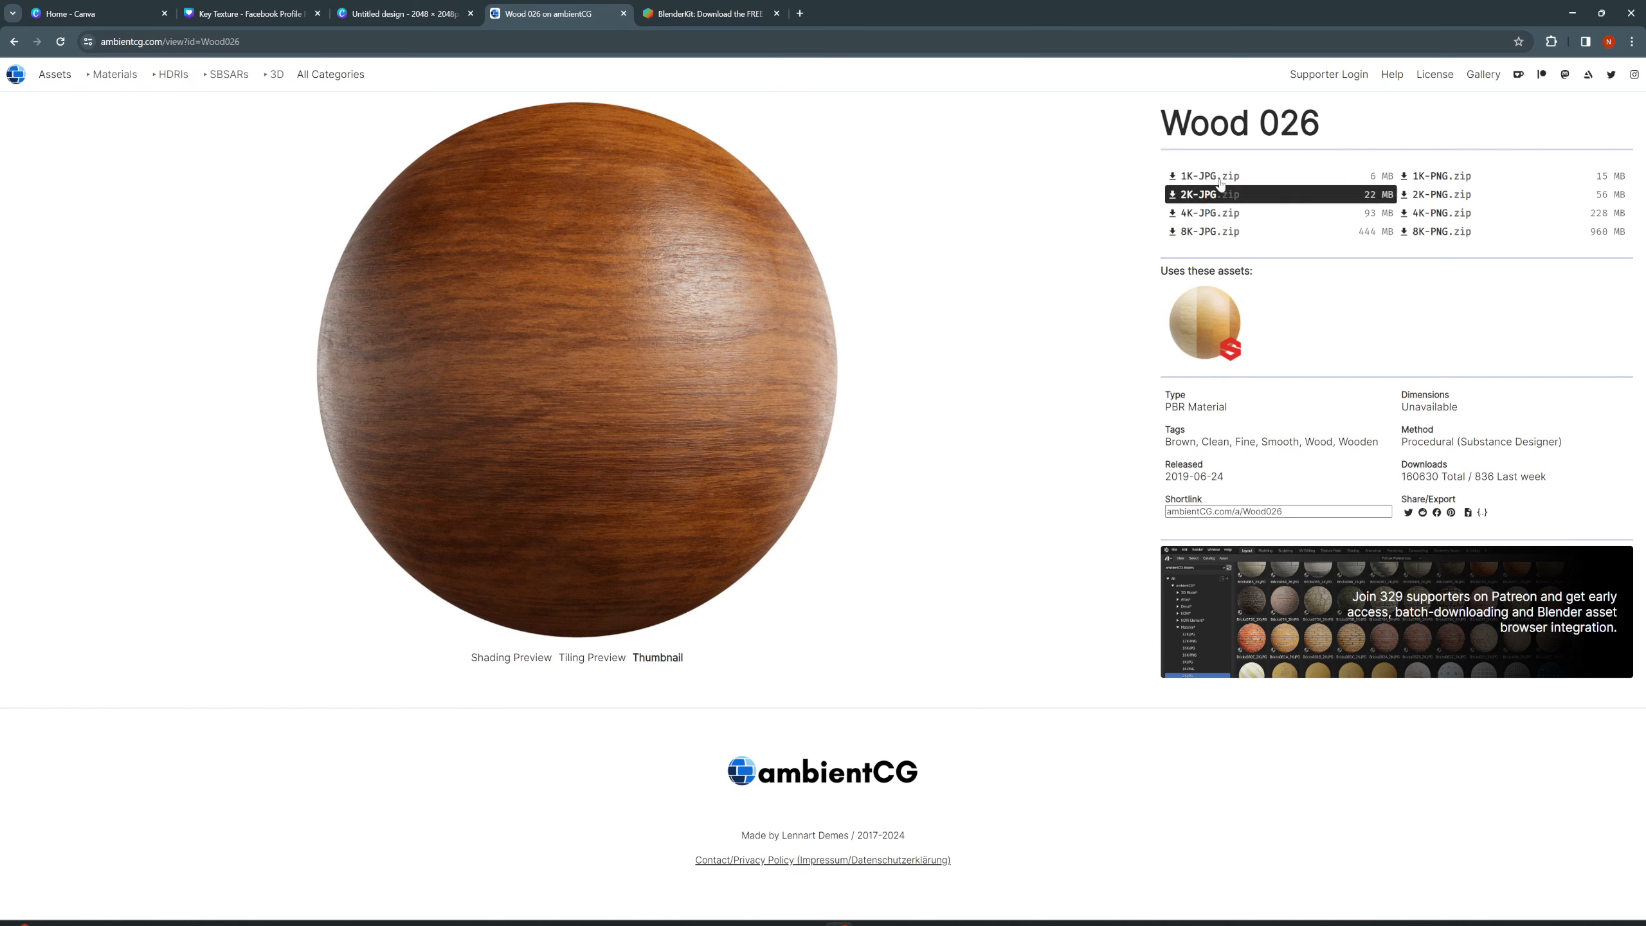
# - Locate the Wood folder inside the project's Texture folder in File Explorer, and return to Blender
pyautogui.click(781, 923)
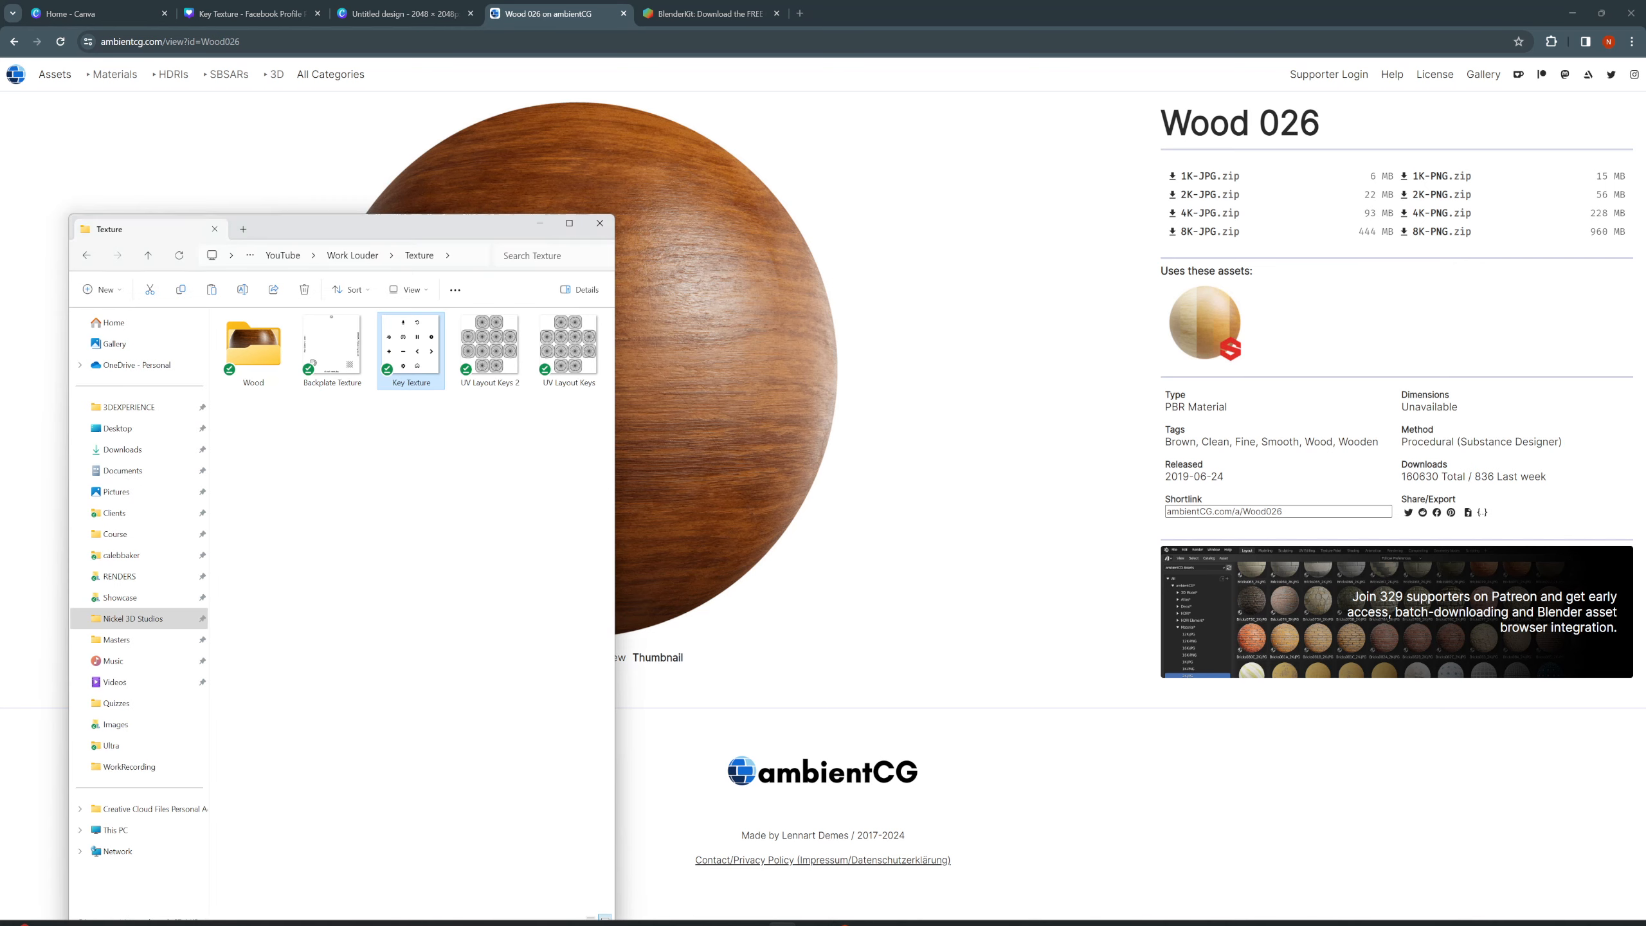
pyautogui.moveTo(446, 226); pyautogui.dragTo(590, 202)
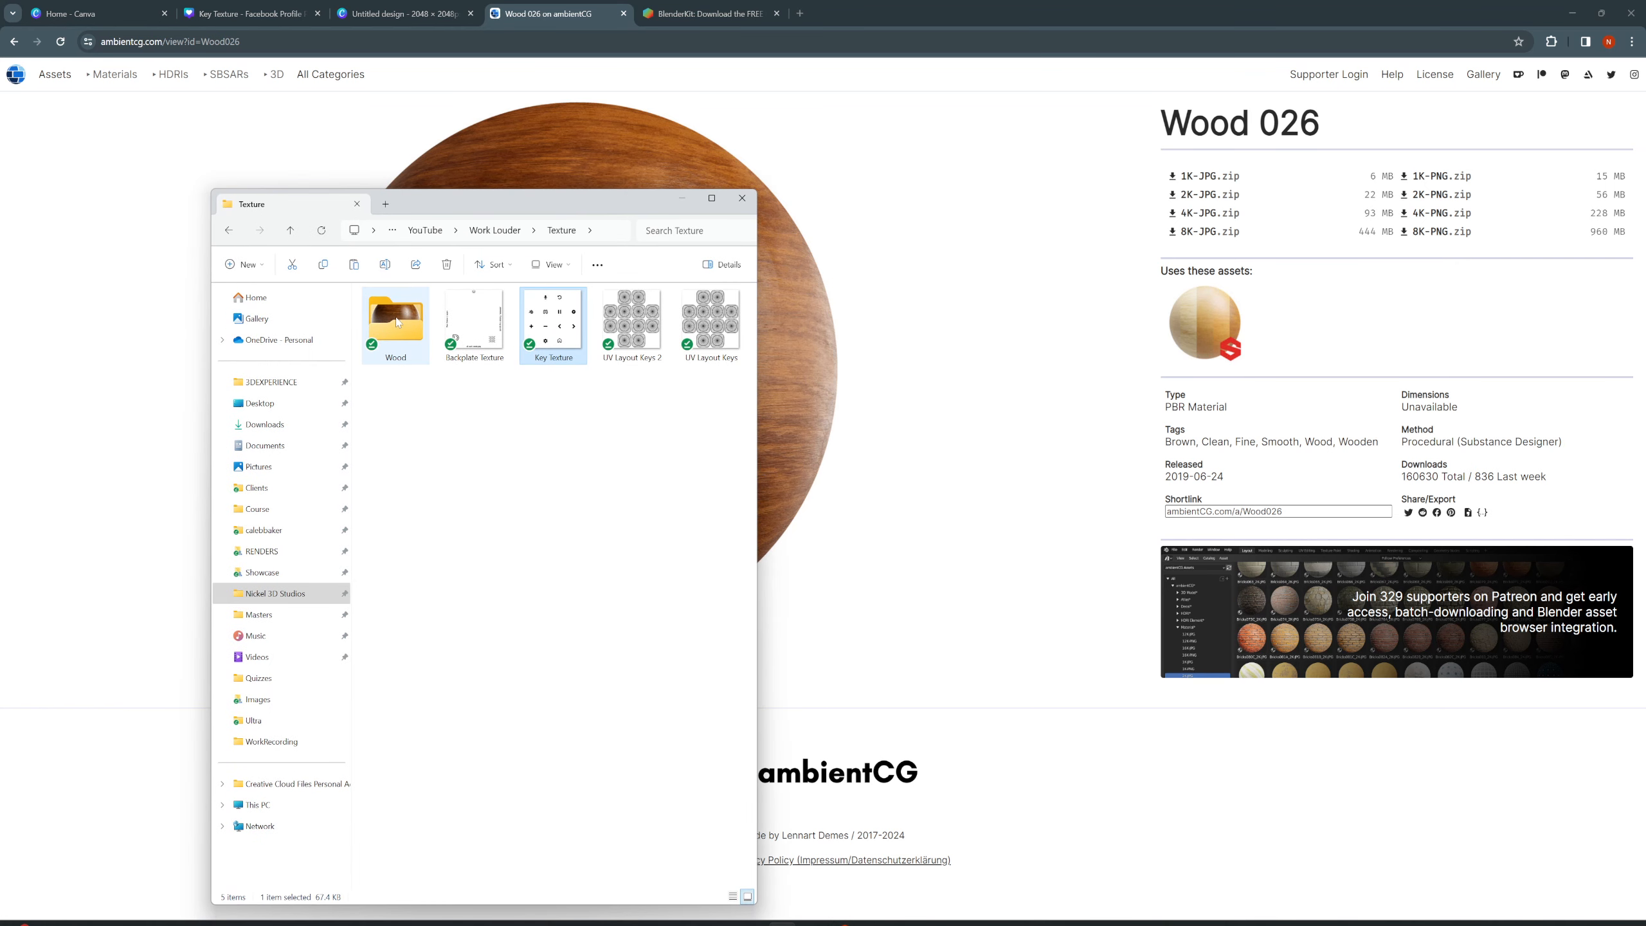
pyautogui.click(408, 326)
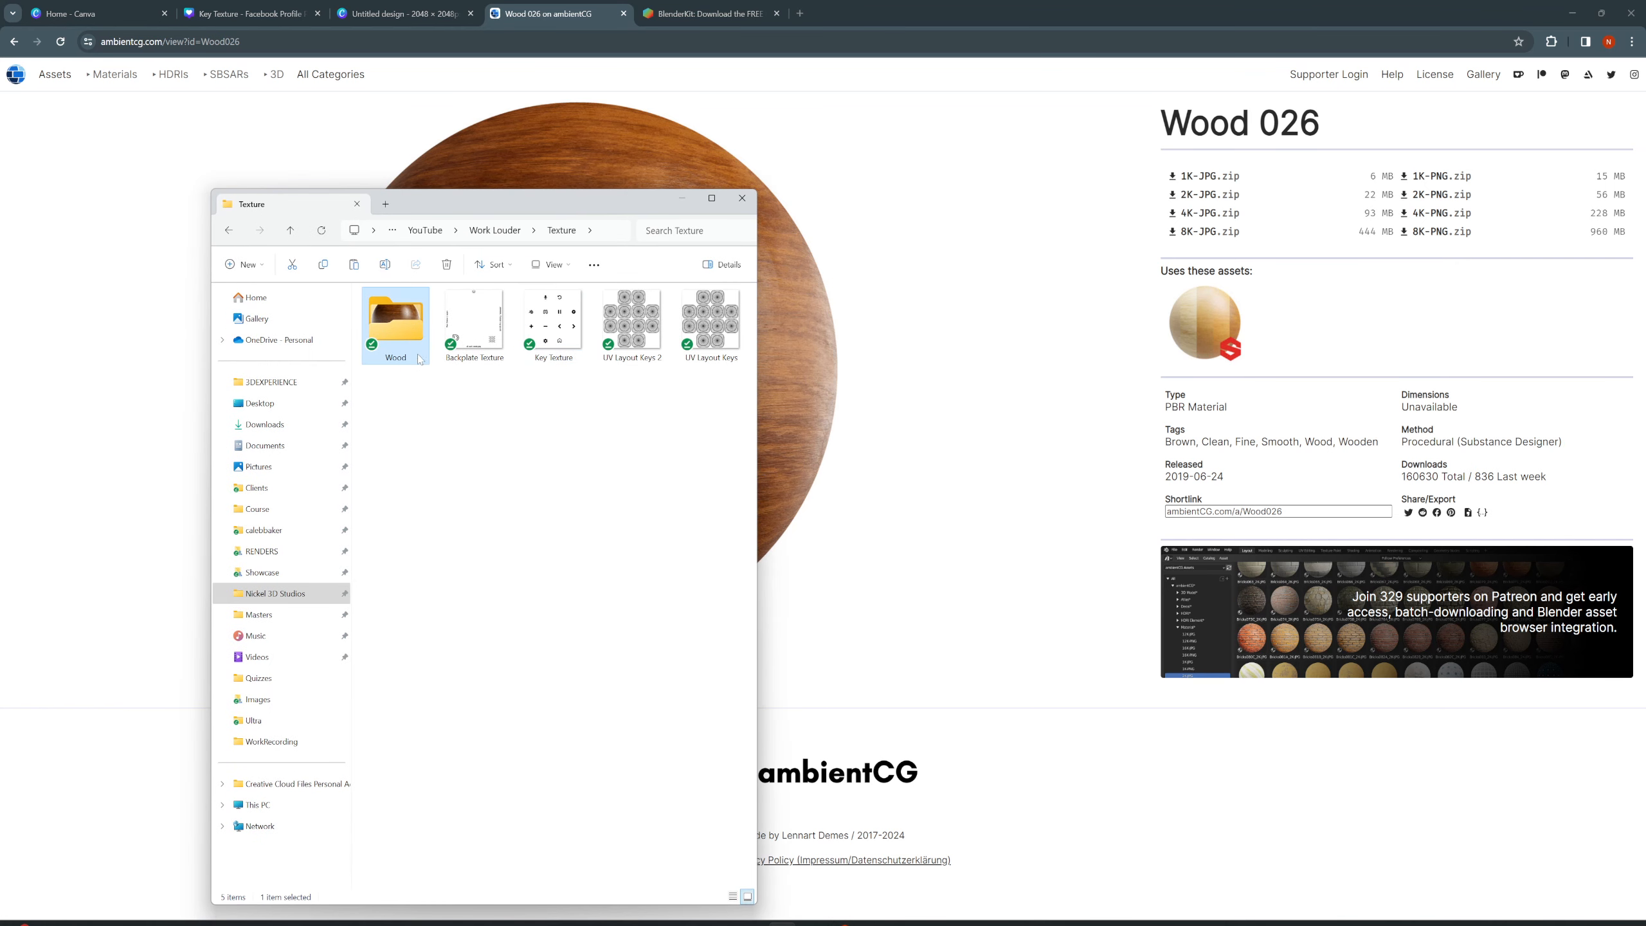
pyautogui.click(682, 200)
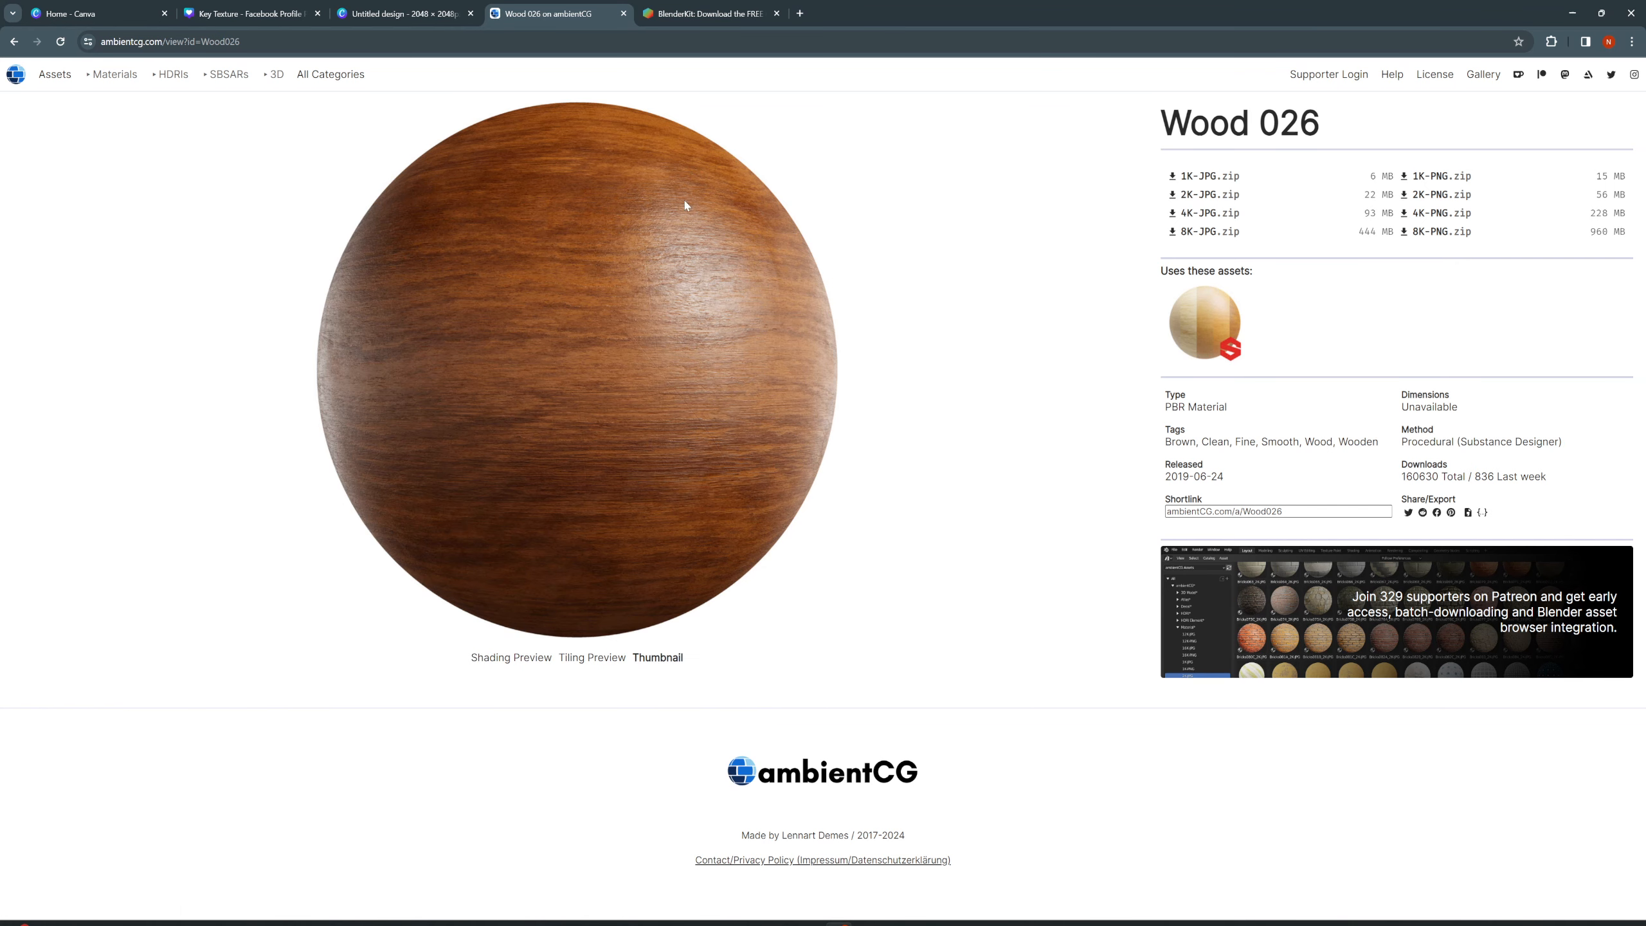
pyautogui.click(1571, 13)
# - Select the large ground plane and replace the Asset Browser with the Shader Editor showing its material nodes
pyautogui.moveTo(426, 410); pyautogui.dragTo(388, 405, button='middle')
pyautogui.click(520, 304)
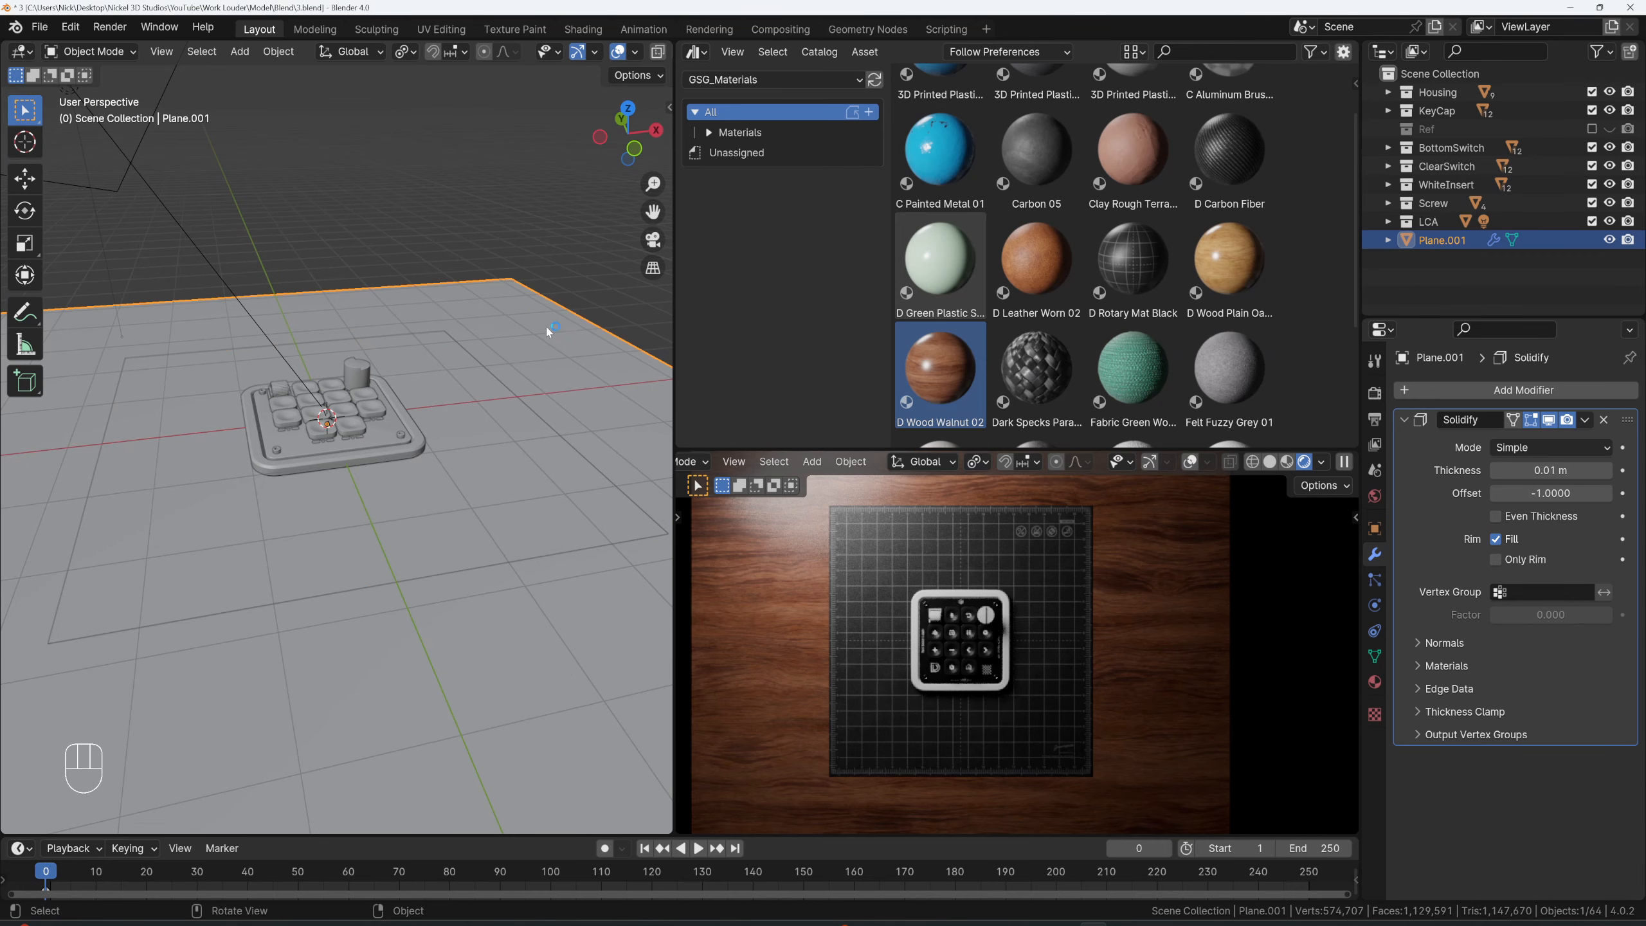
pyautogui.moveTo(545, 384); pyautogui.dragTo(526, 380, button='middle')
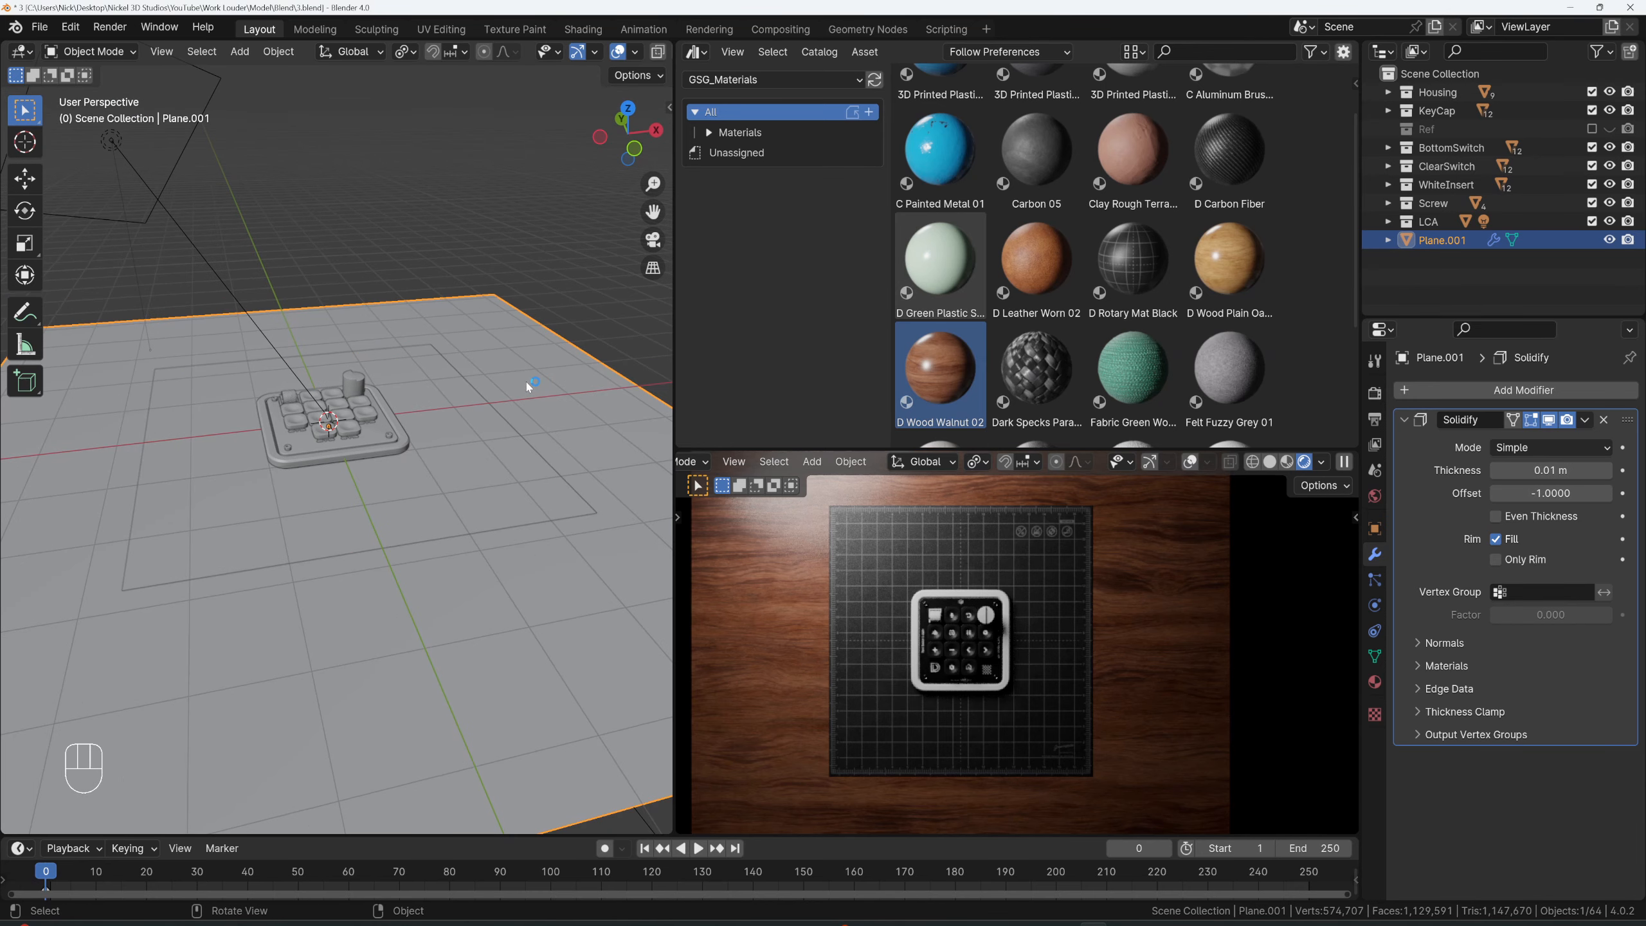
pyautogui.click(697, 52)
pyautogui.click(810, 222)
pyautogui.moveTo(920, 261); pyautogui.dragTo(1017, 250, button='middle')
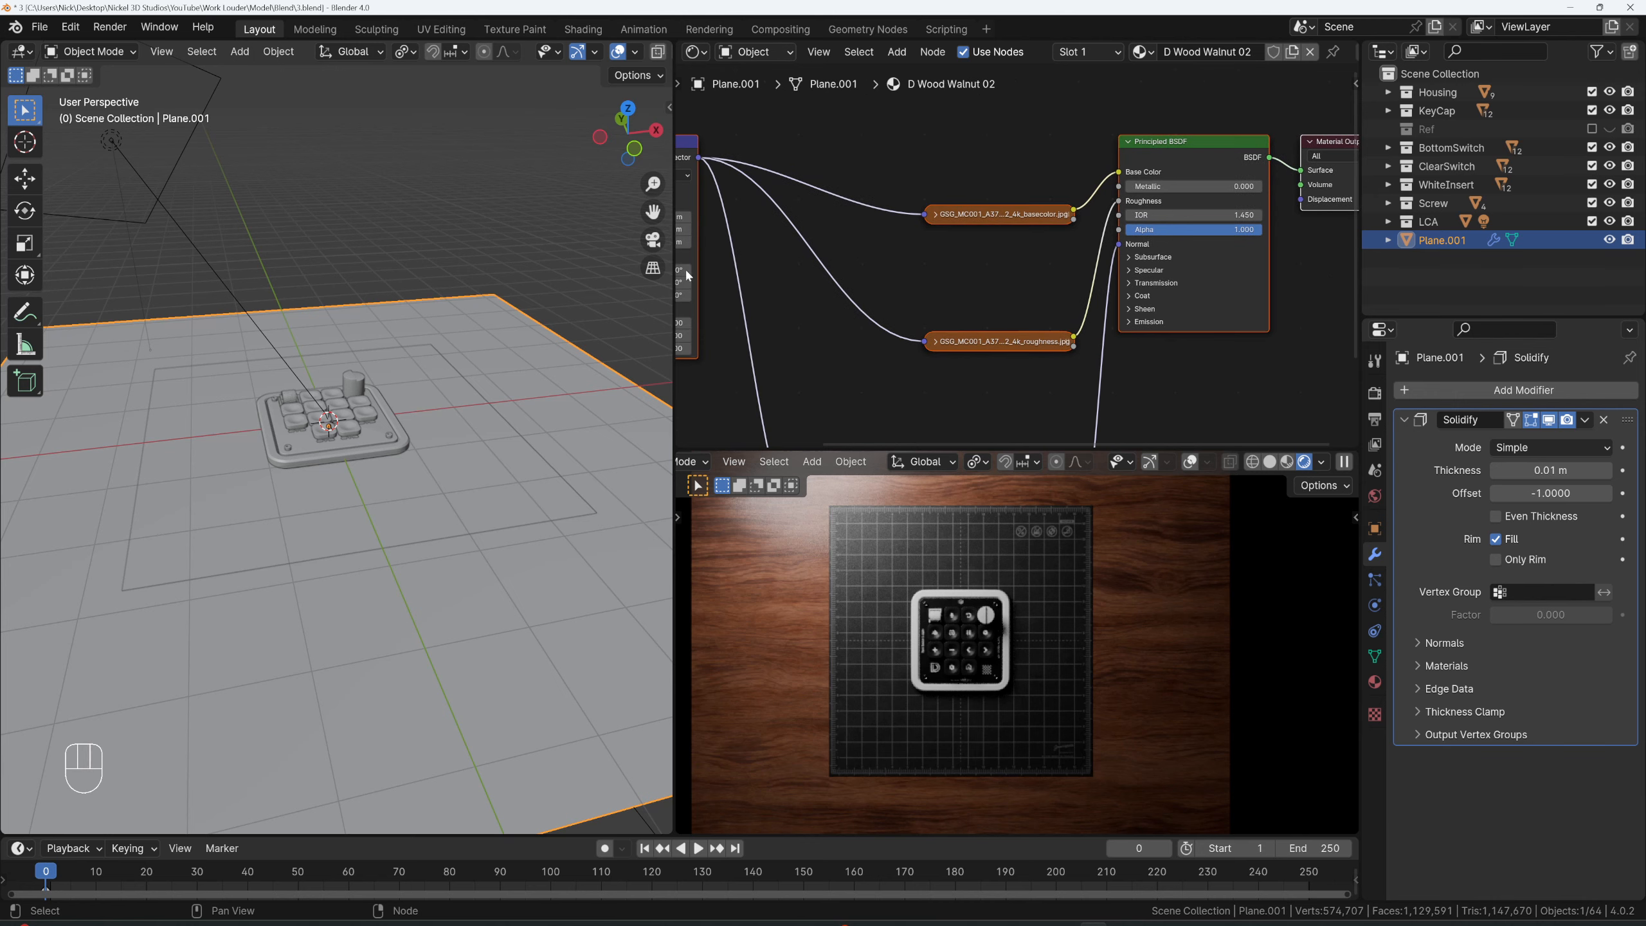
# - Remove the D Wood Walnut 02 material slot from the large ground plane
pyautogui.scroll(-4, 623, 298)
pyautogui.click(1374, 682)
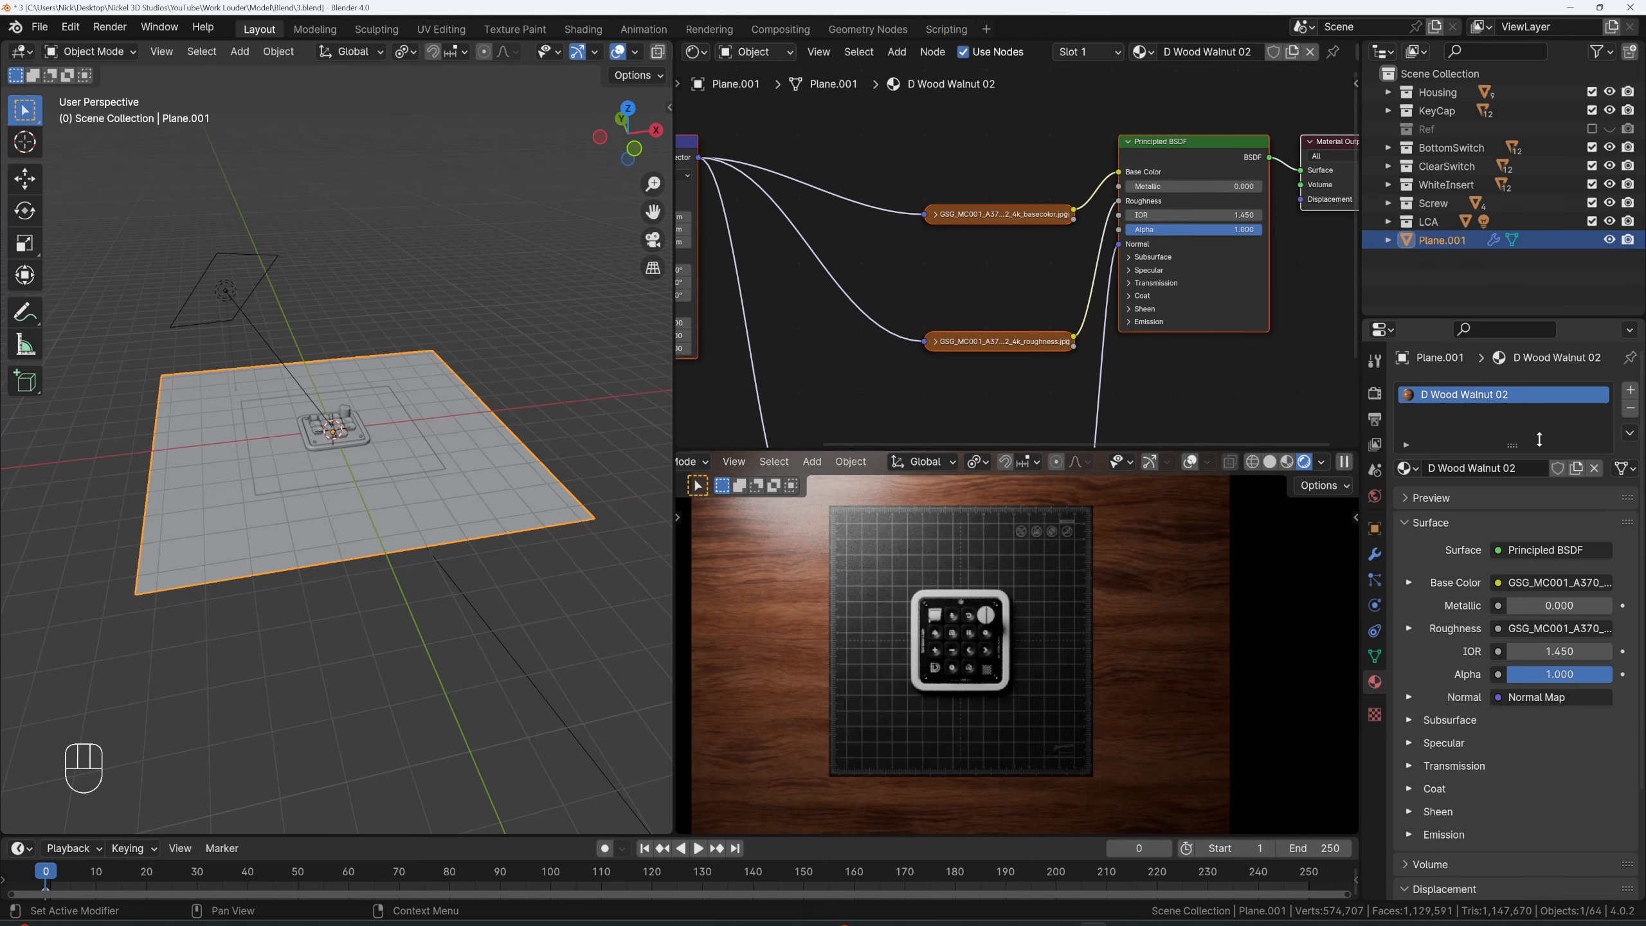
pyautogui.click(1630, 409)
pyautogui.scroll(-2, 629, 286)
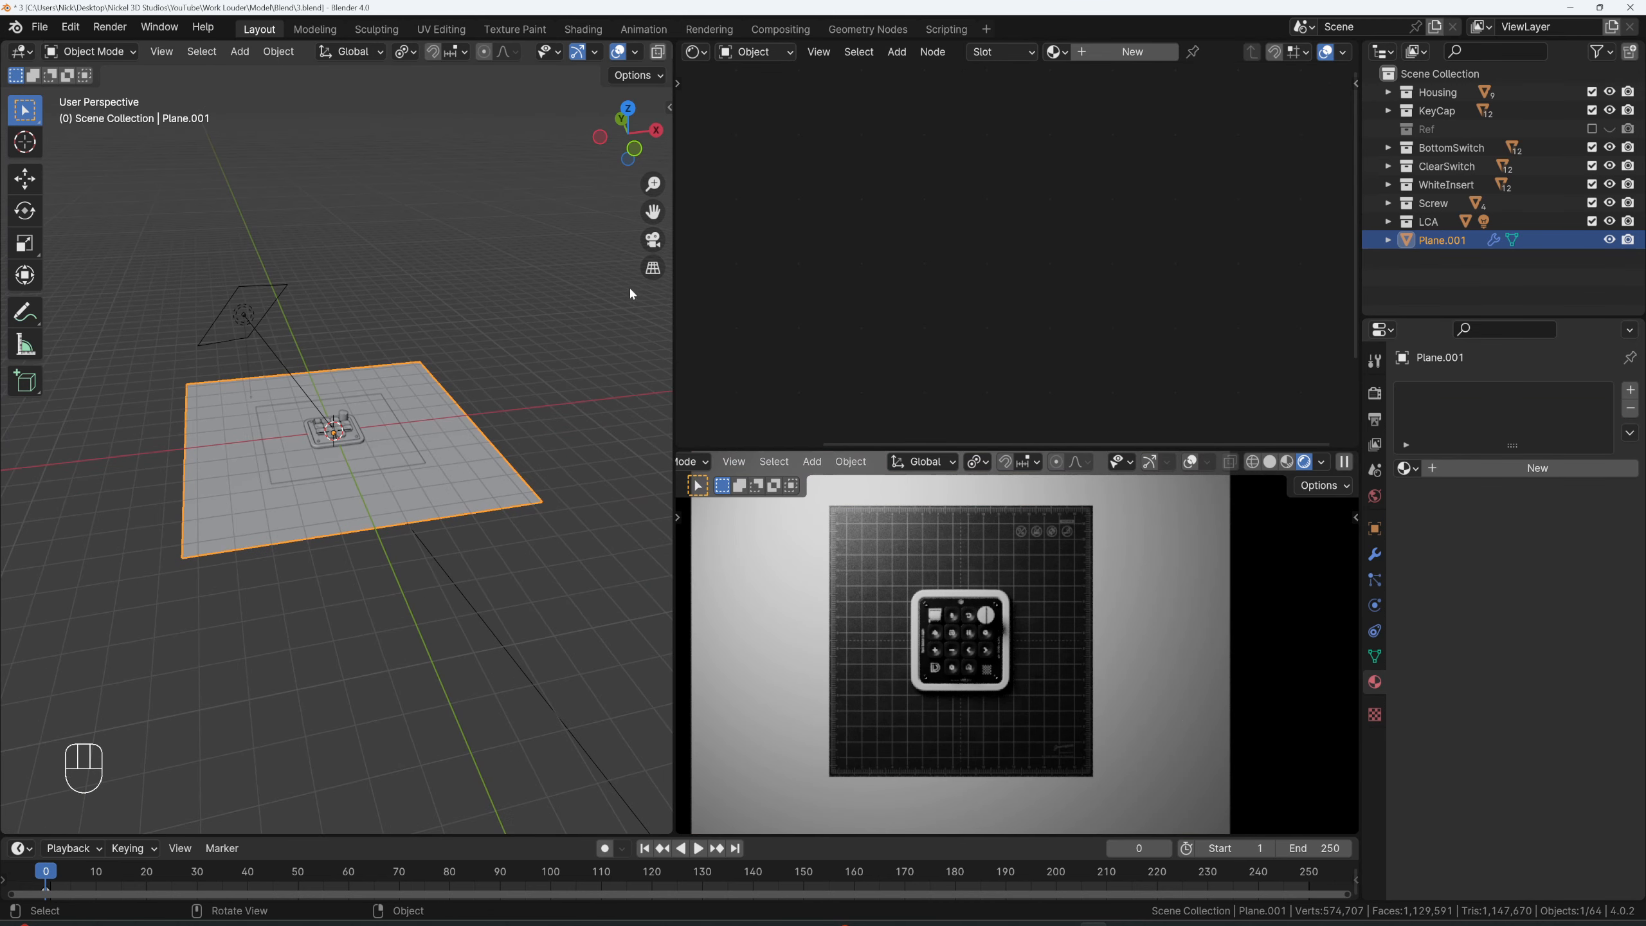
# - Create a new material on the large ground plane and name it Wood
pyautogui.click(1102, 52)
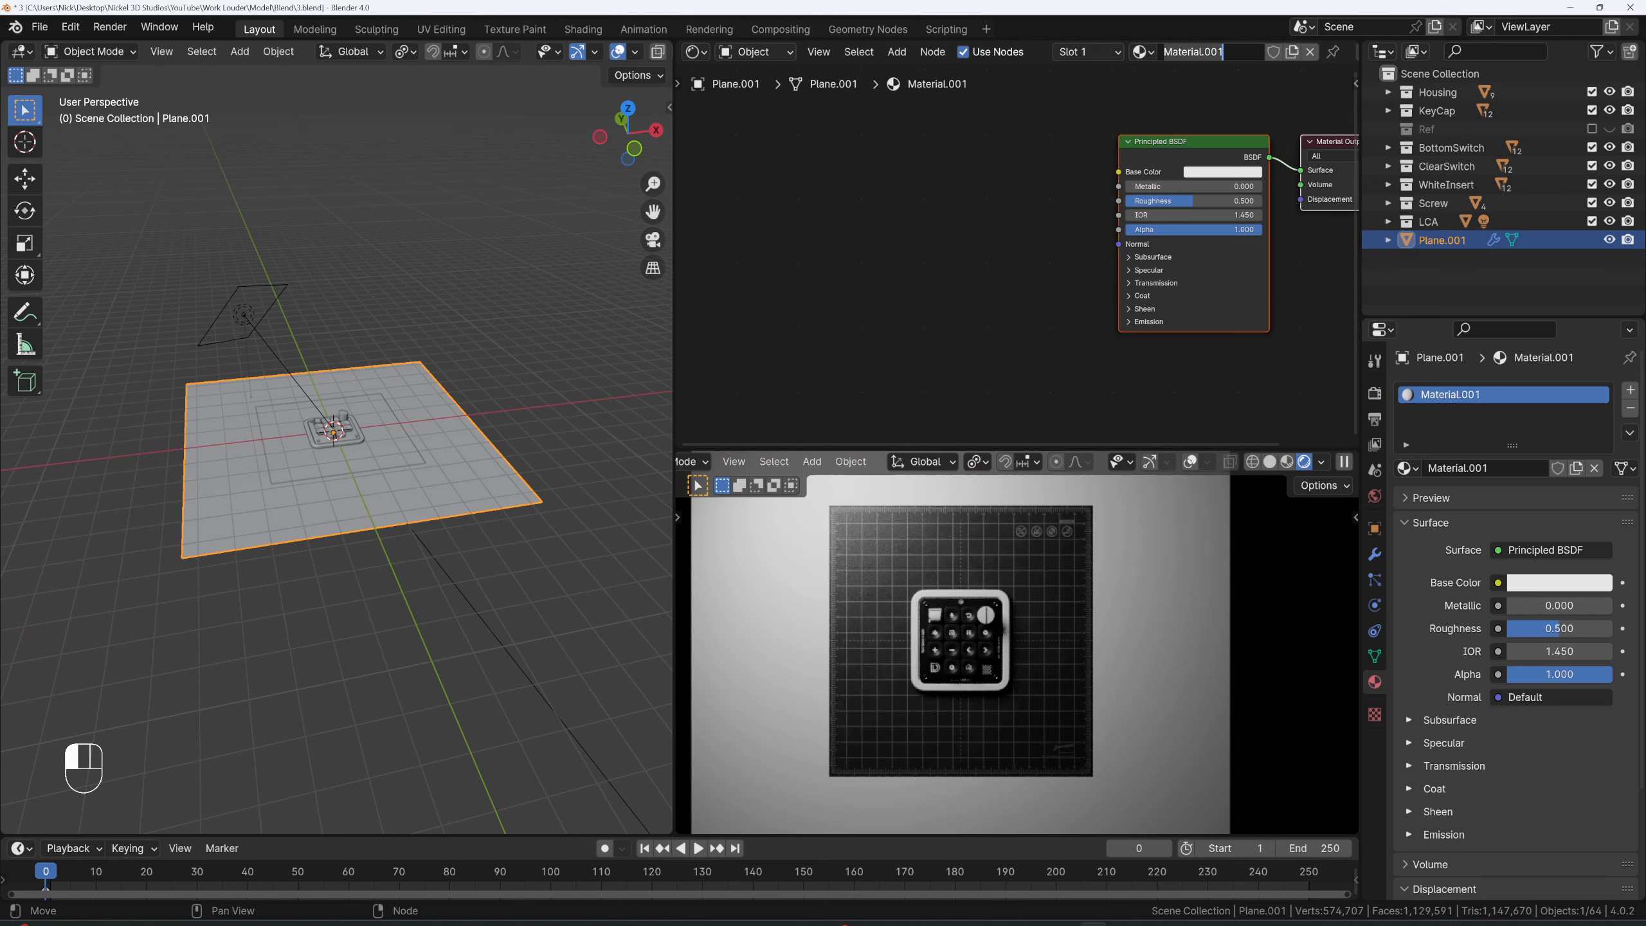
pyautogui.write('Wood')
pyautogui.press('Return')
pyautogui.moveTo(1172, 59); pyautogui.dragTo(970, 155, button='middle')
pyautogui.scroll(5, 380, 319)
# - Run Principled Texture Setup on the Principled BSDF node with all the Wood066 files in the Texture\Wood folder
pyautogui.click(1020, 178)
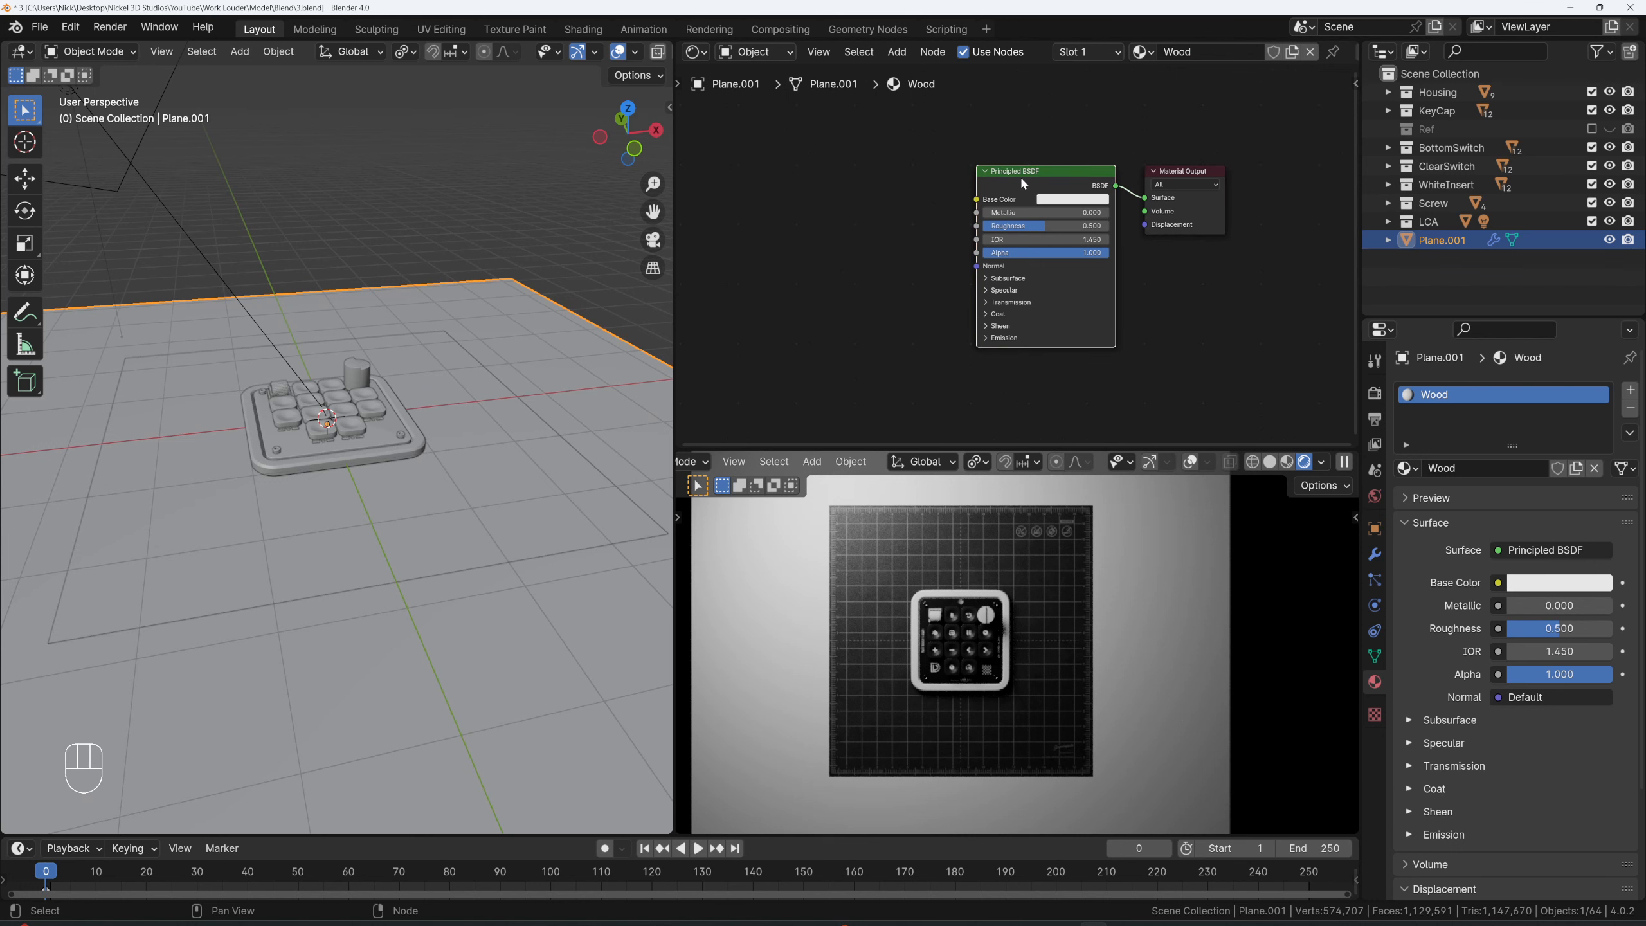
pyautogui.hotkey('ctrl', 'shift', 't')
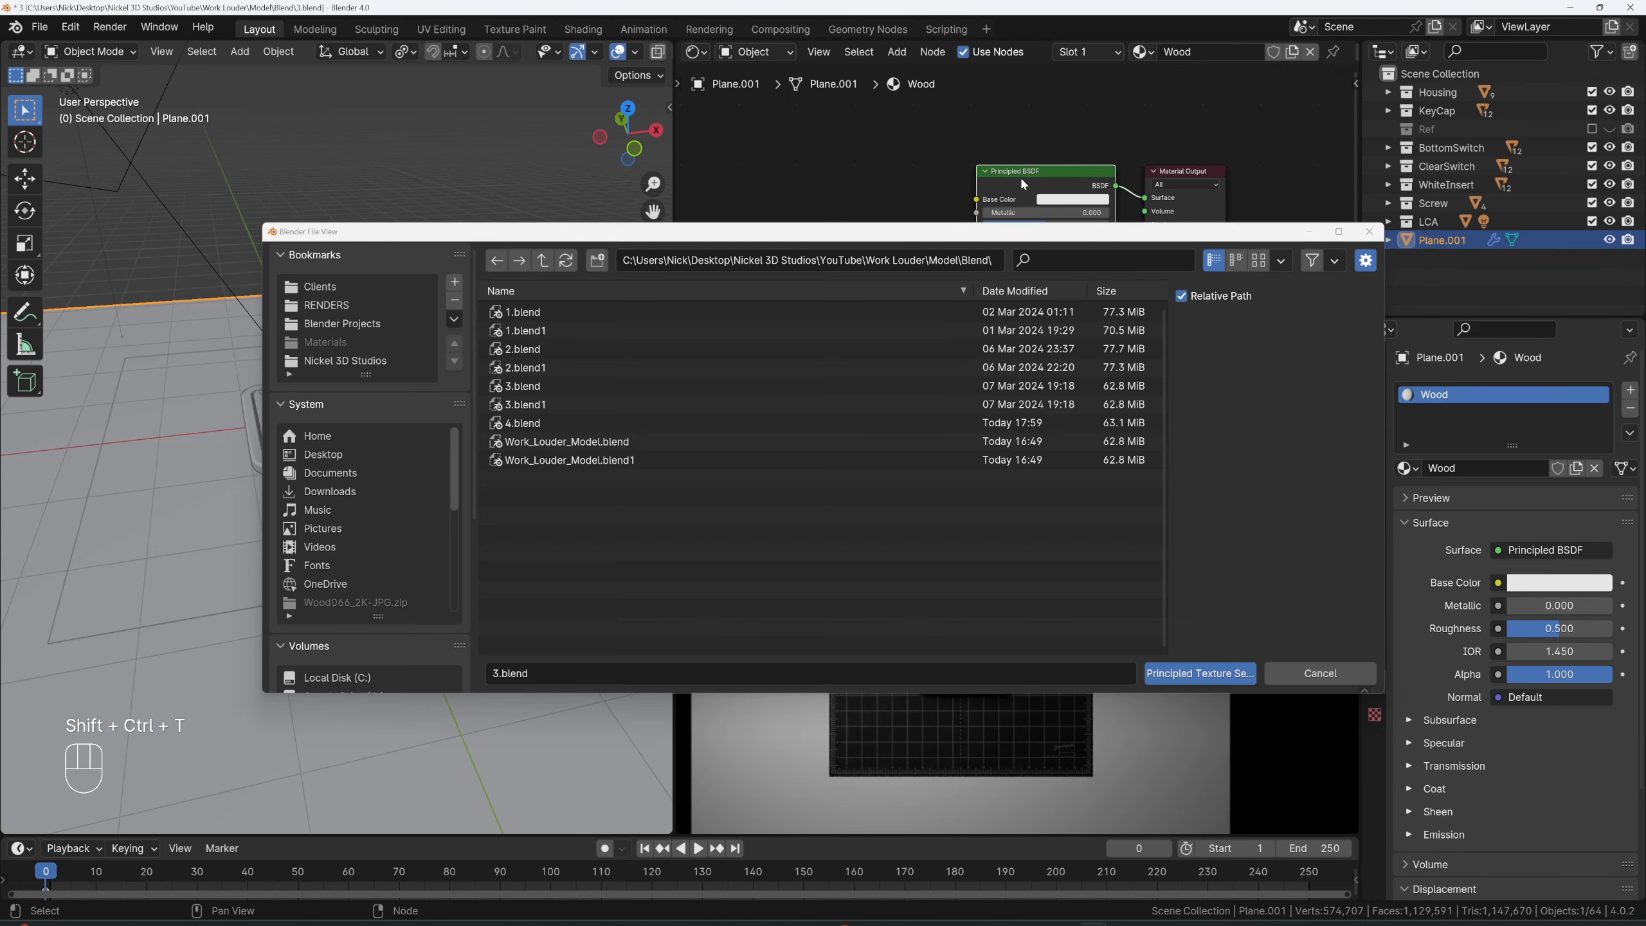
pyautogui.click(543, 260)
pyautogui.click(543, 260)
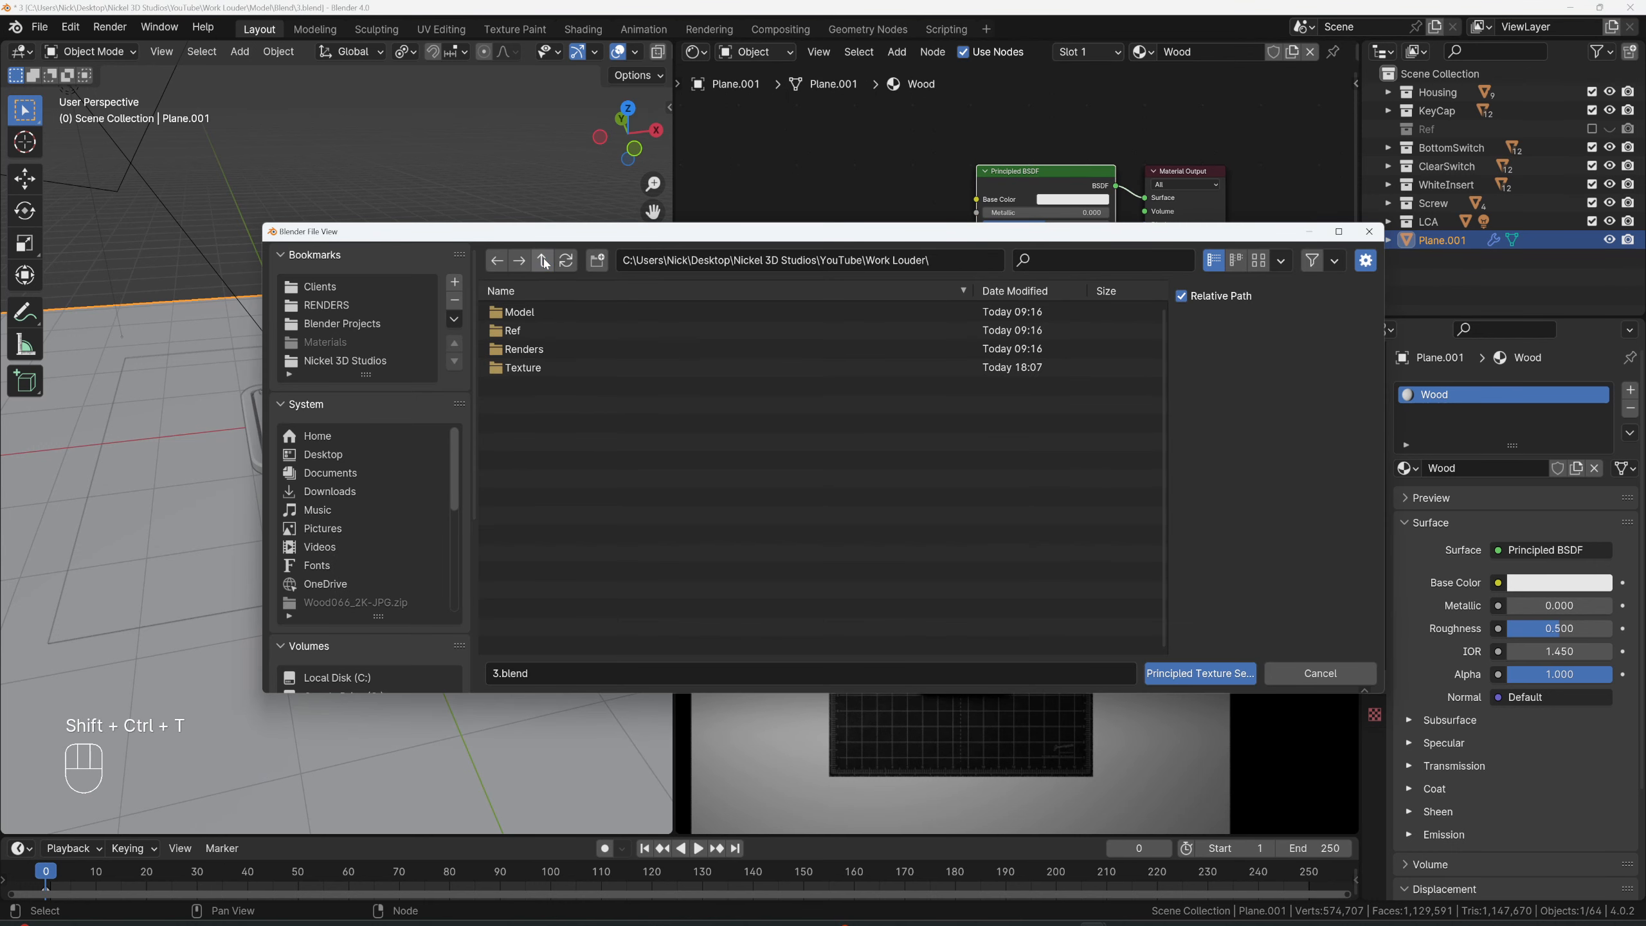
pyautogui.doubleClick(522, 367)
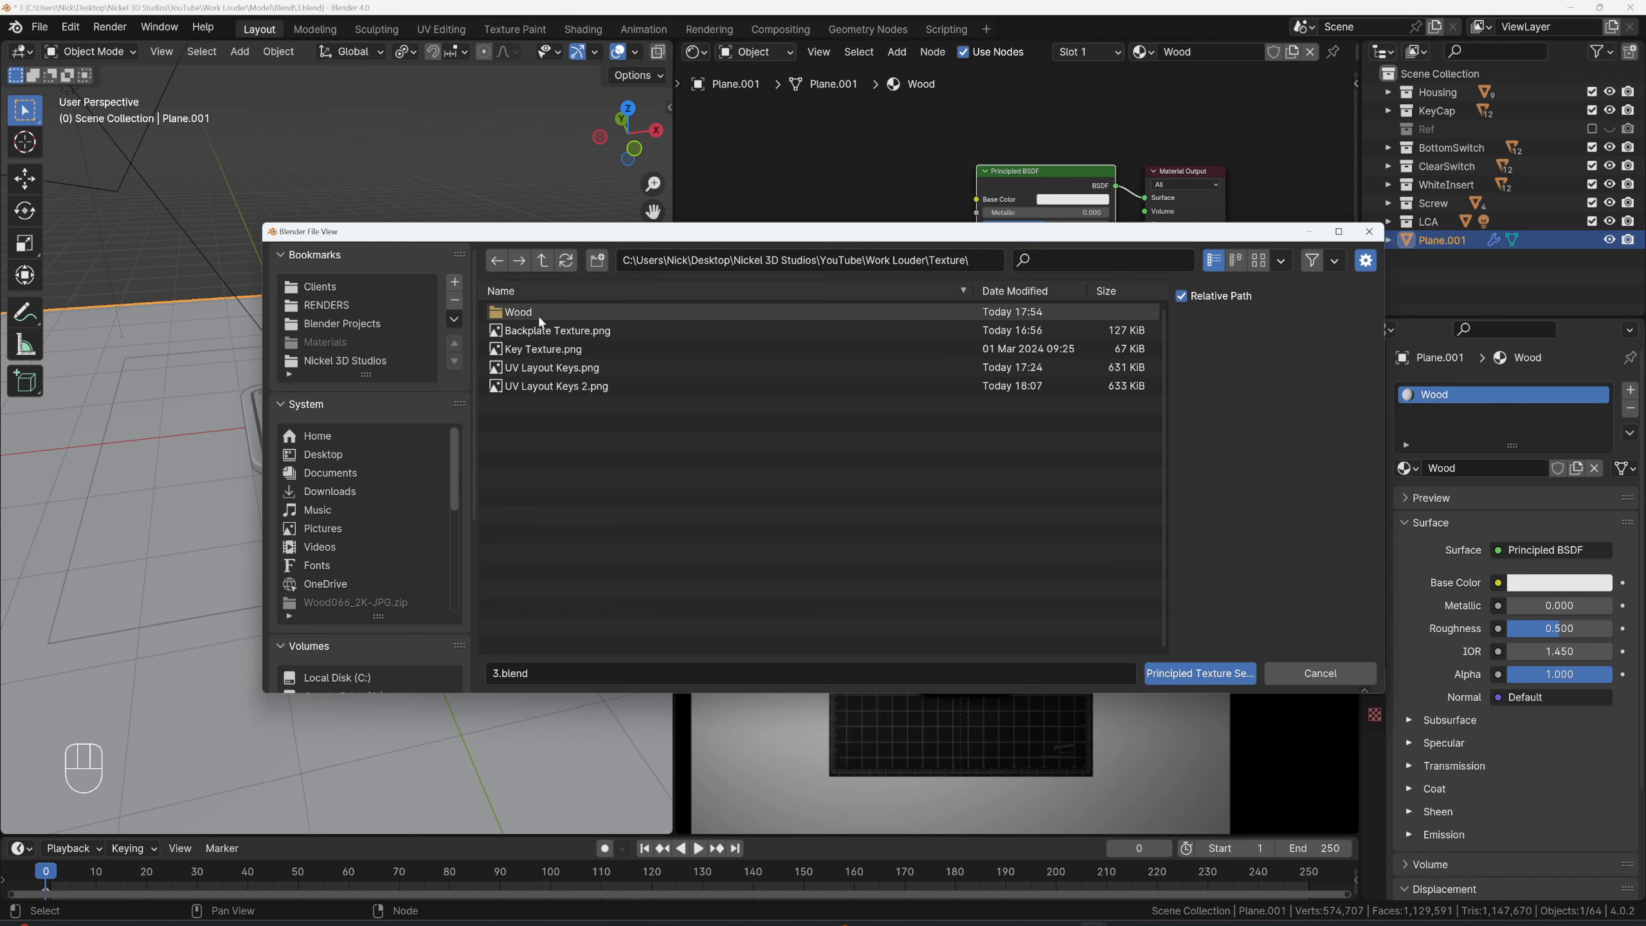
pyautogui.doubleClick(539, 317)
pyautogui.moveTo(602, 493); pyautogui.dragTo(528, 310)
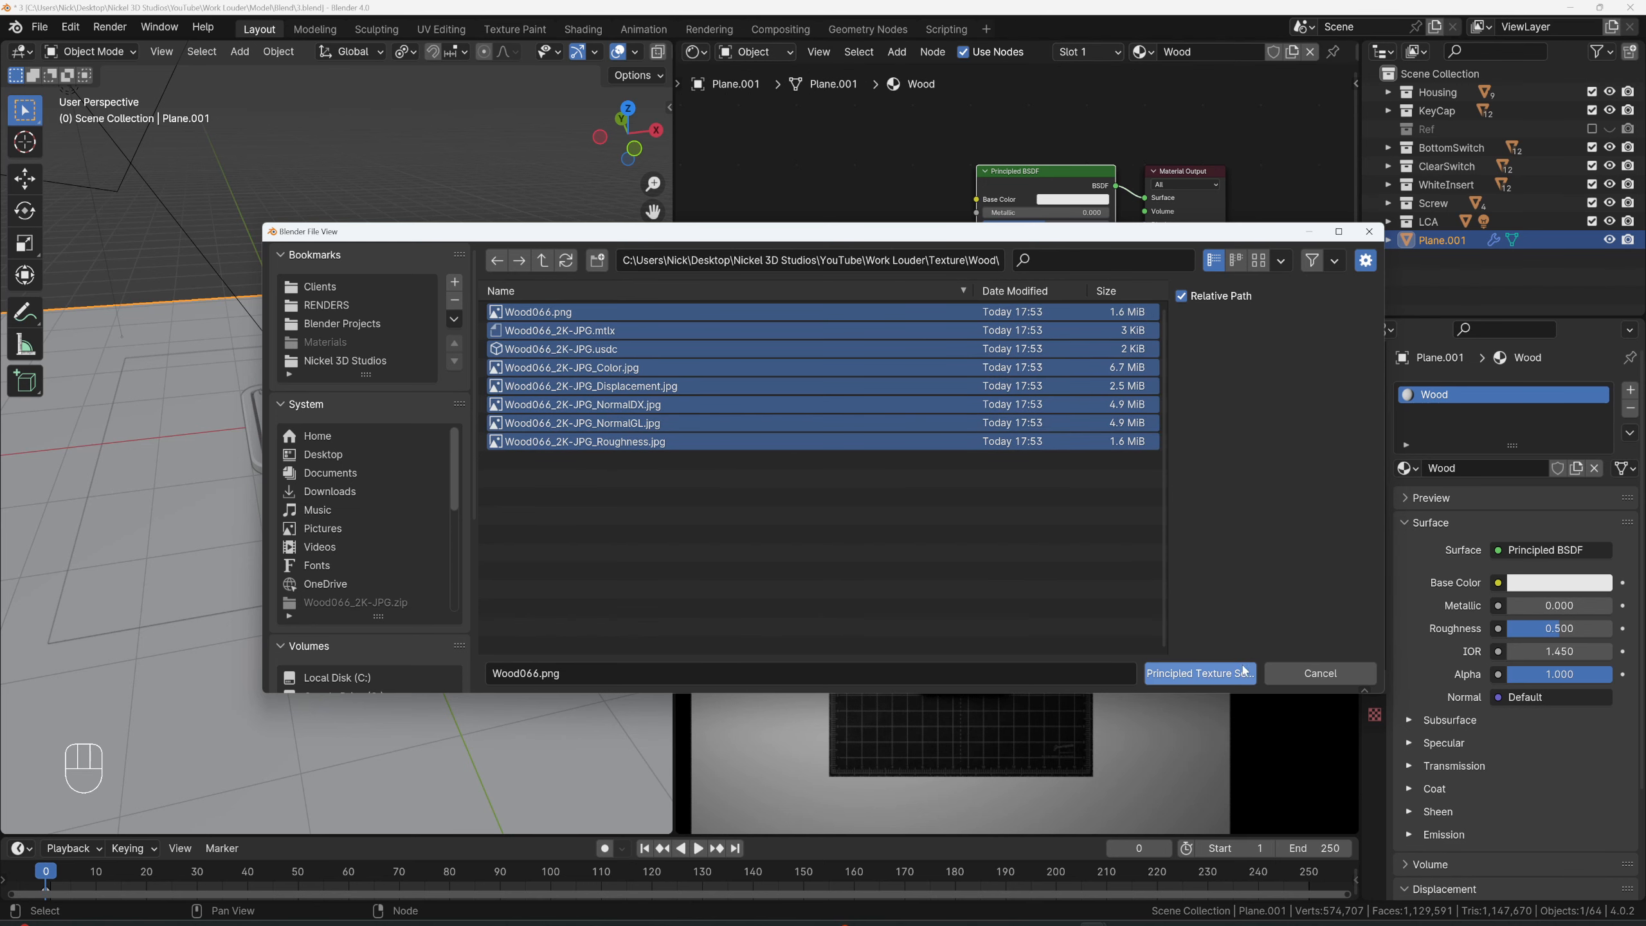
pyautogui.click(1200, 673)
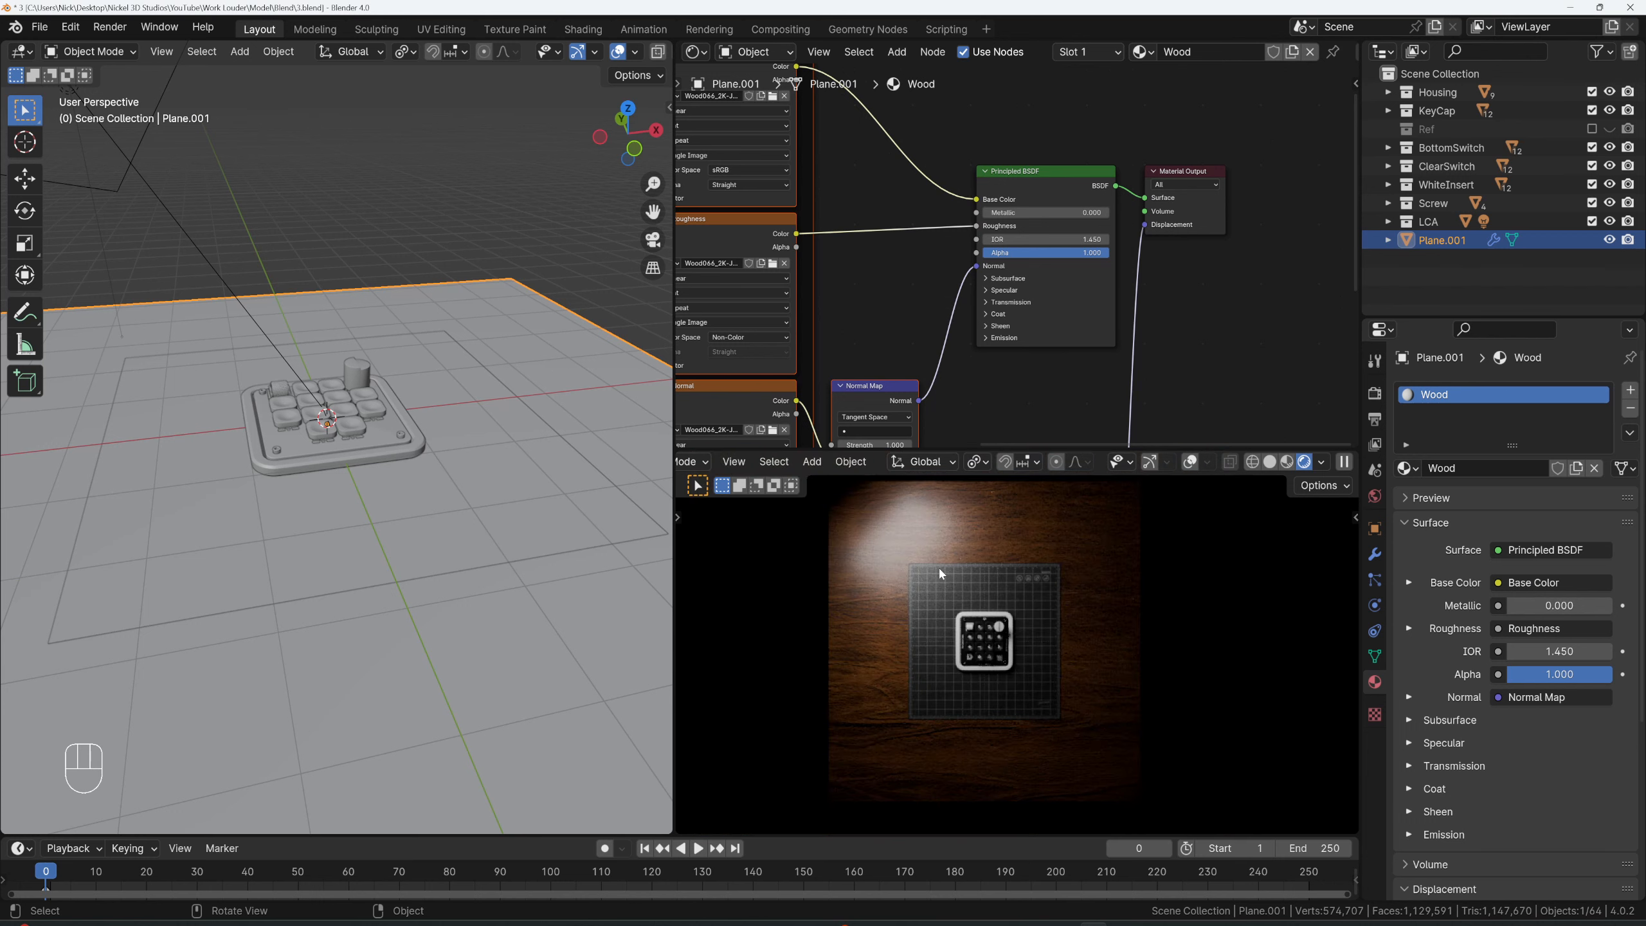
# - Delete the Displacement node from the Wood material
pyautogui.scroll(-2, 938, 566)
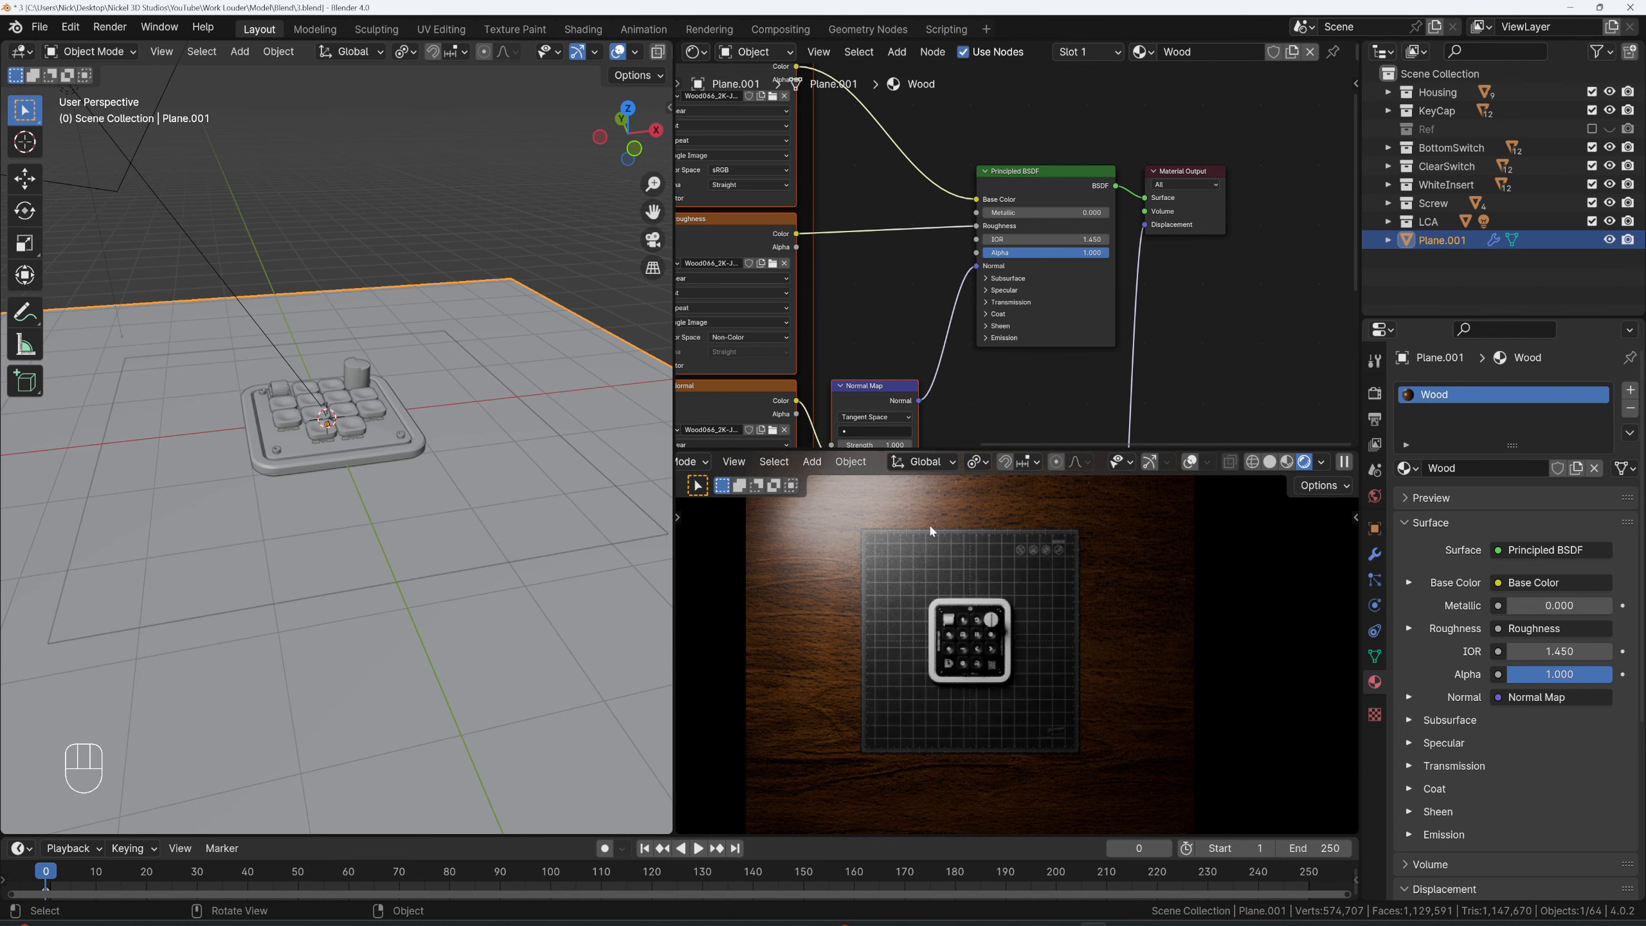
pyautogui.scroll(-2, 851, 550)
pyautogui.moveTo(931, 404); pyautogui.dragTo(950, 206, button='middle')
pyautogui.scroll(4, 913, 558)
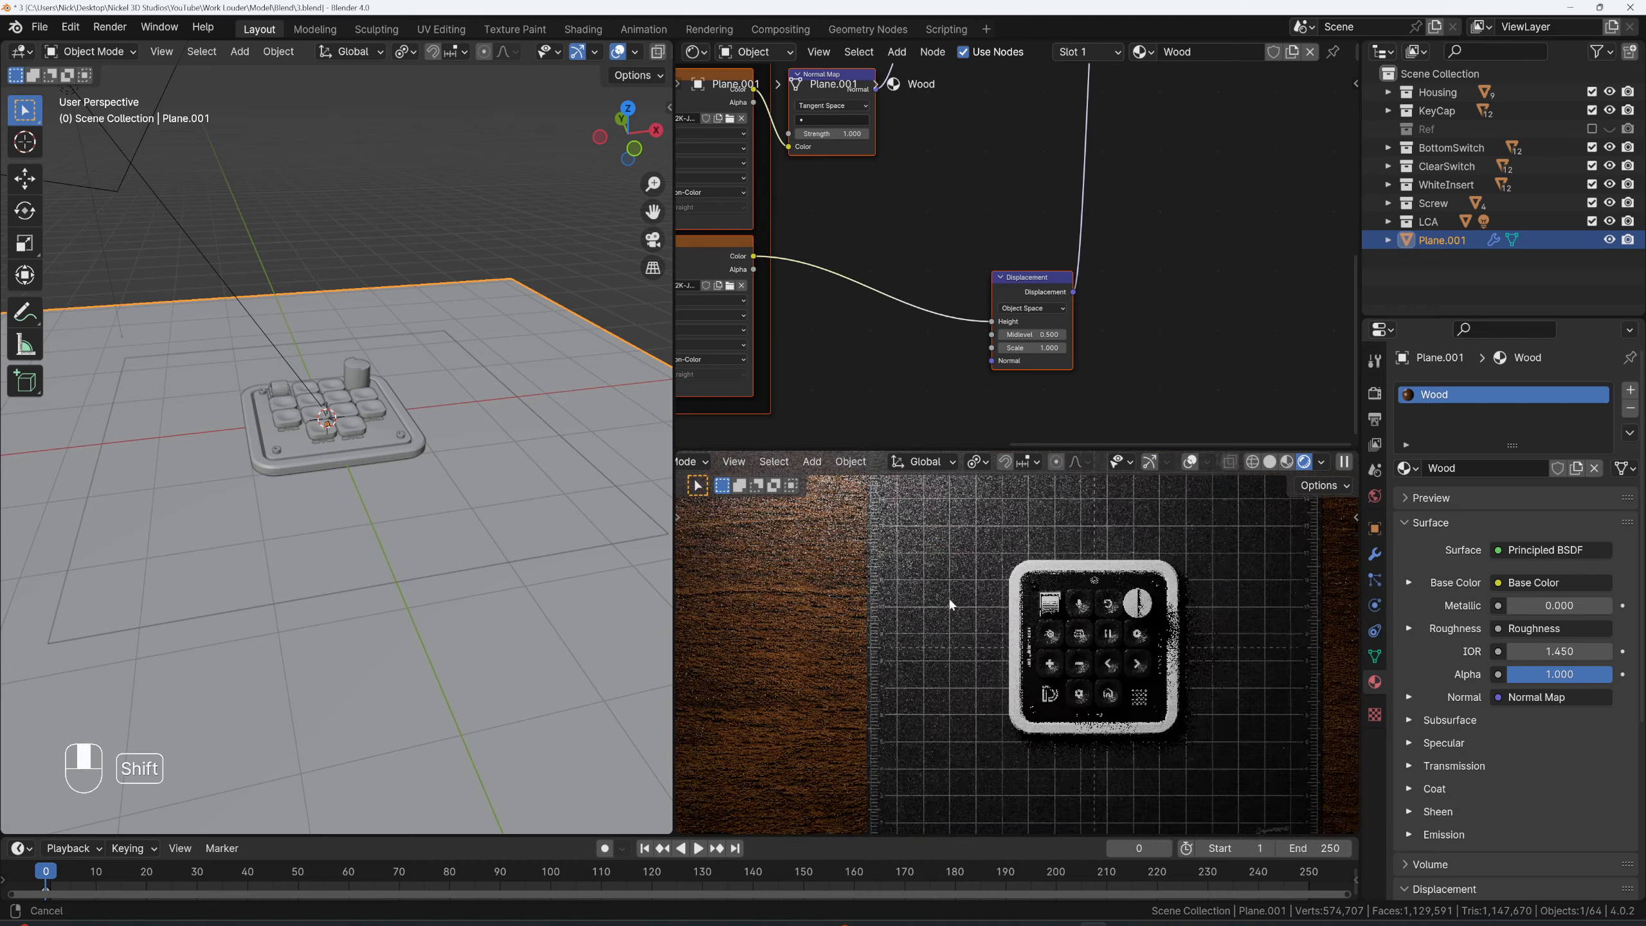
pyautogui.moveTo(947, 597); pyautogui.dragTo(933, 544, button='middle')
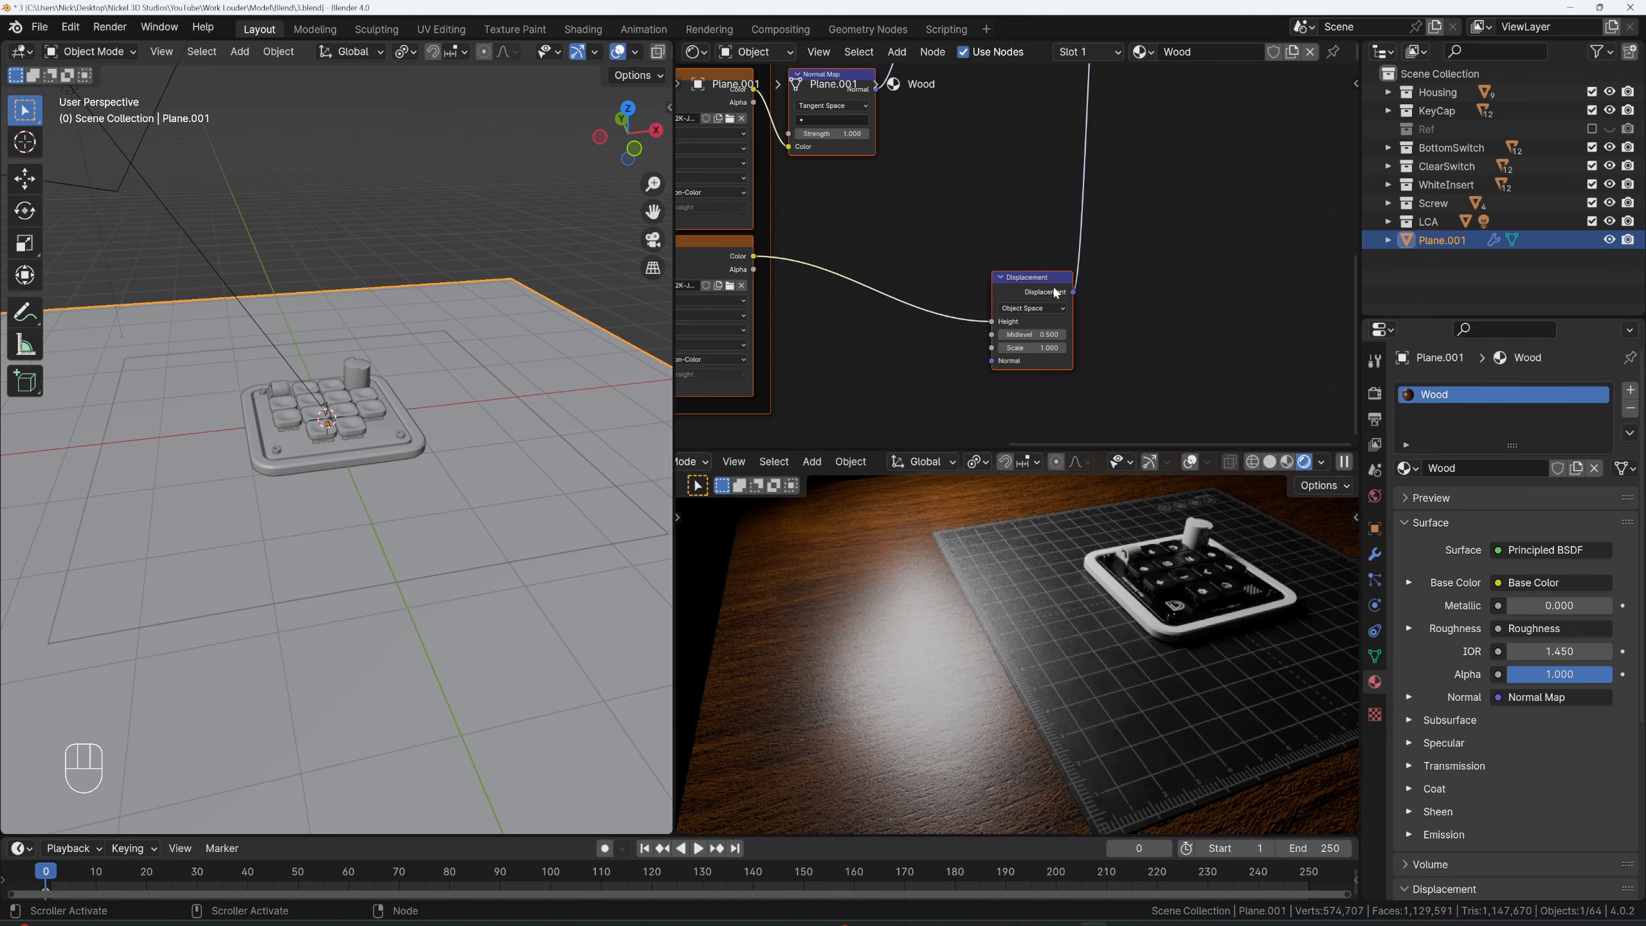
pyautogui.press('x')
pyautogui.press('KP_0')
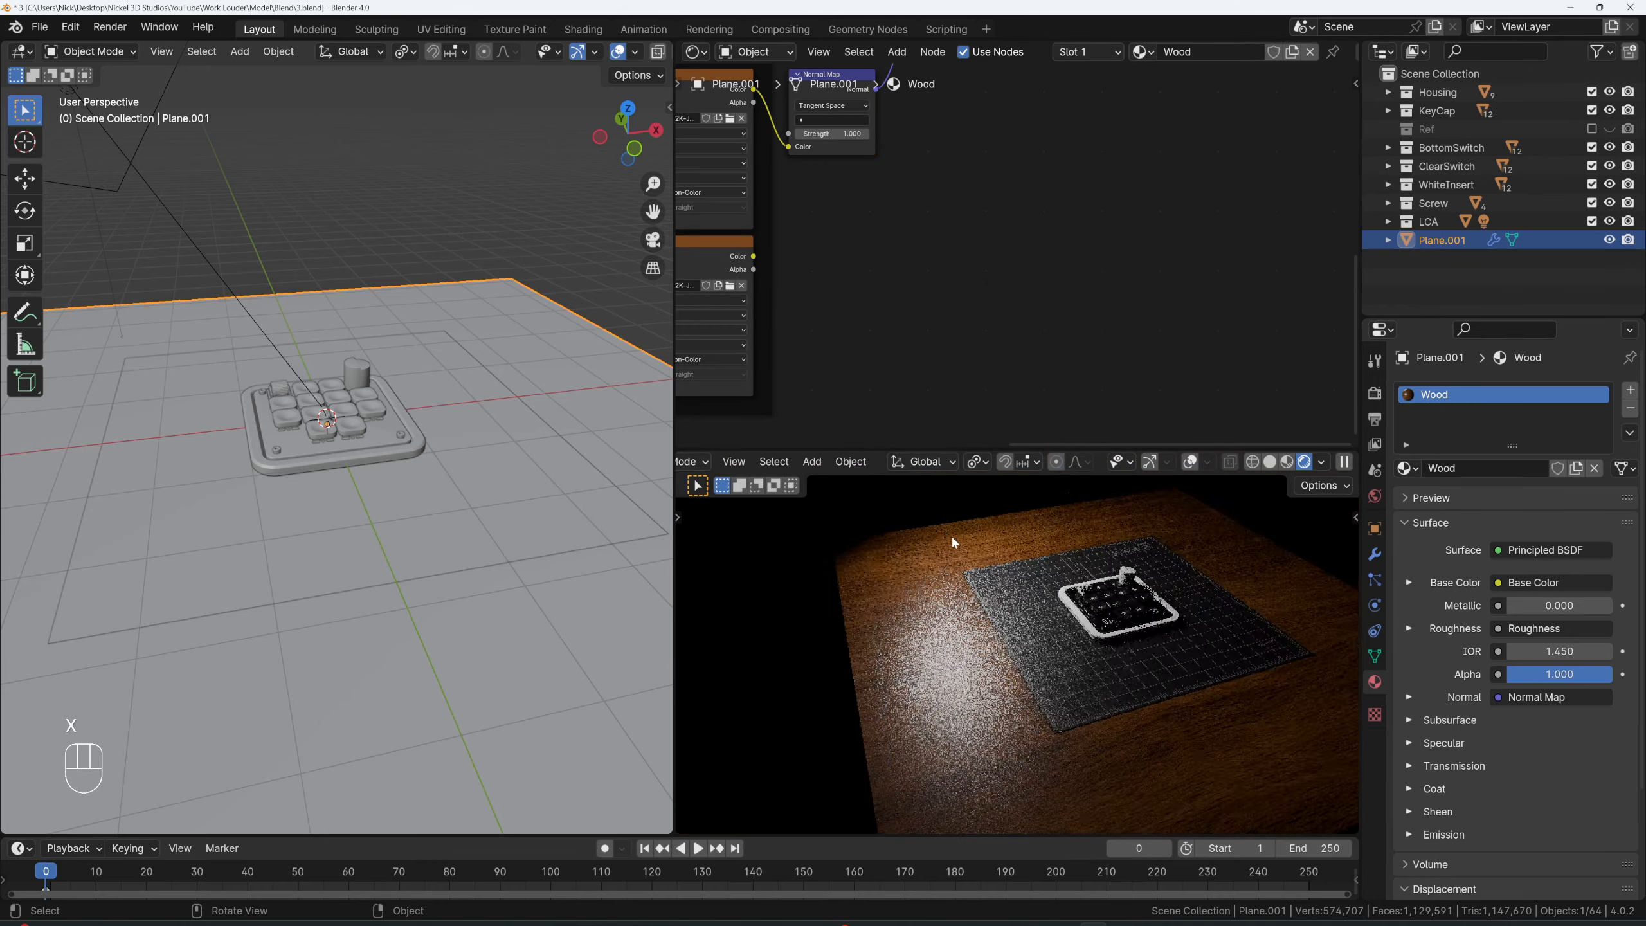
# - Set the Wood material's Mapping node scale to 4 on the X, Y and Z axes
pyautogui.scroll(-3, 1013, 529)
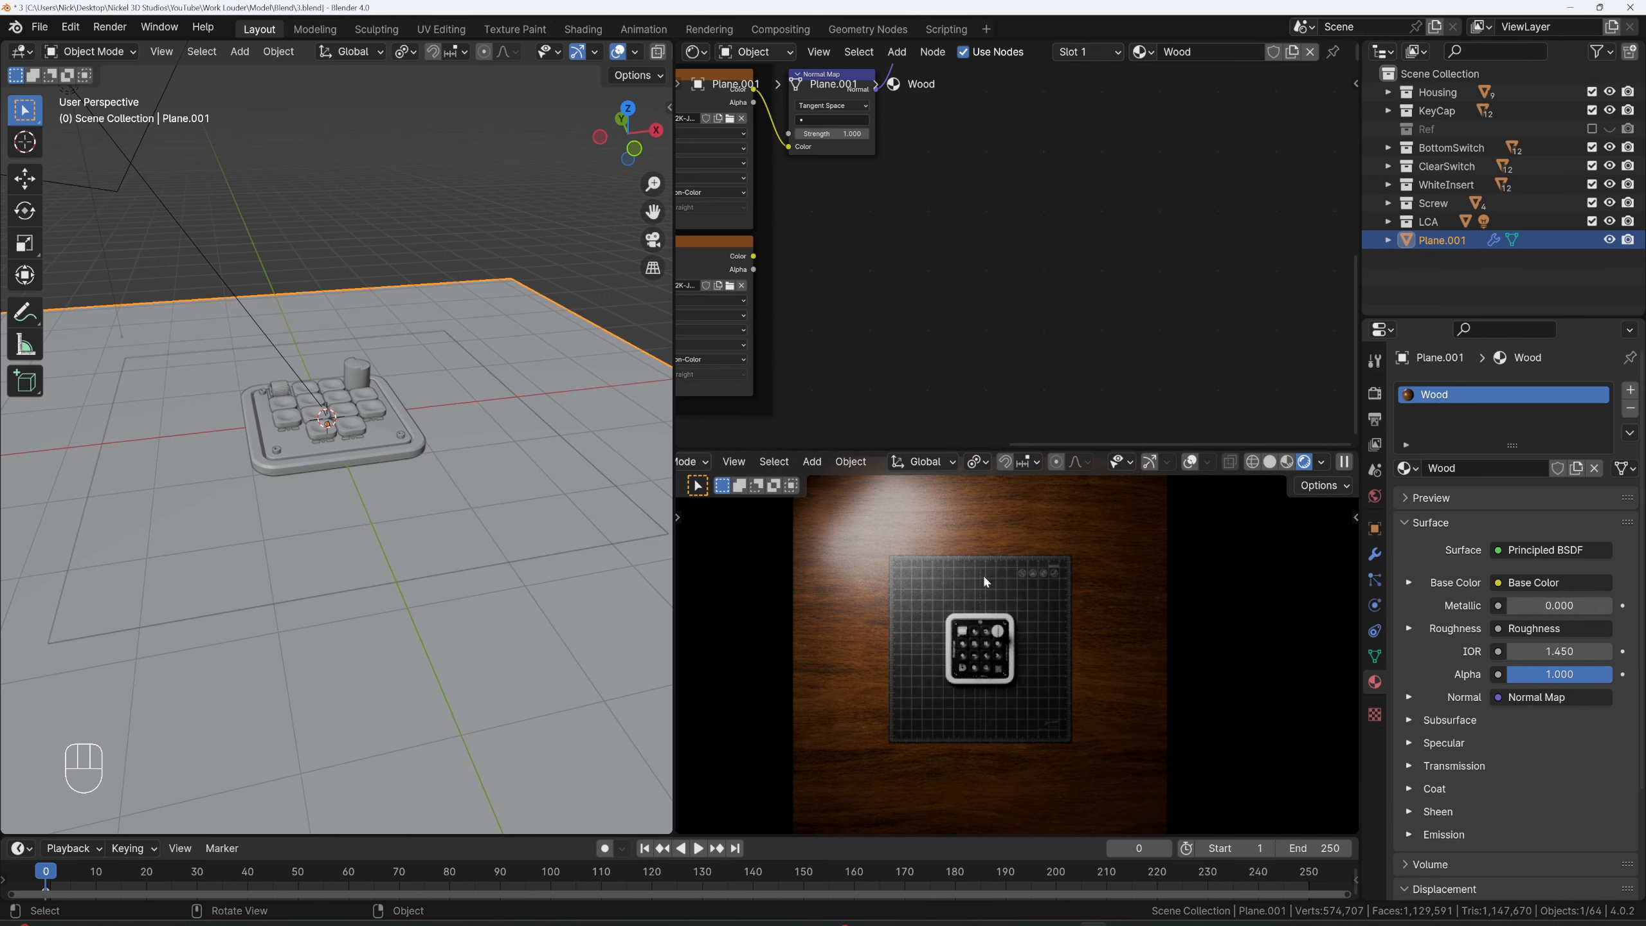
pyautogui.moveTo(896, 402); pyautogui.dragTo(989, 343, button='middle')
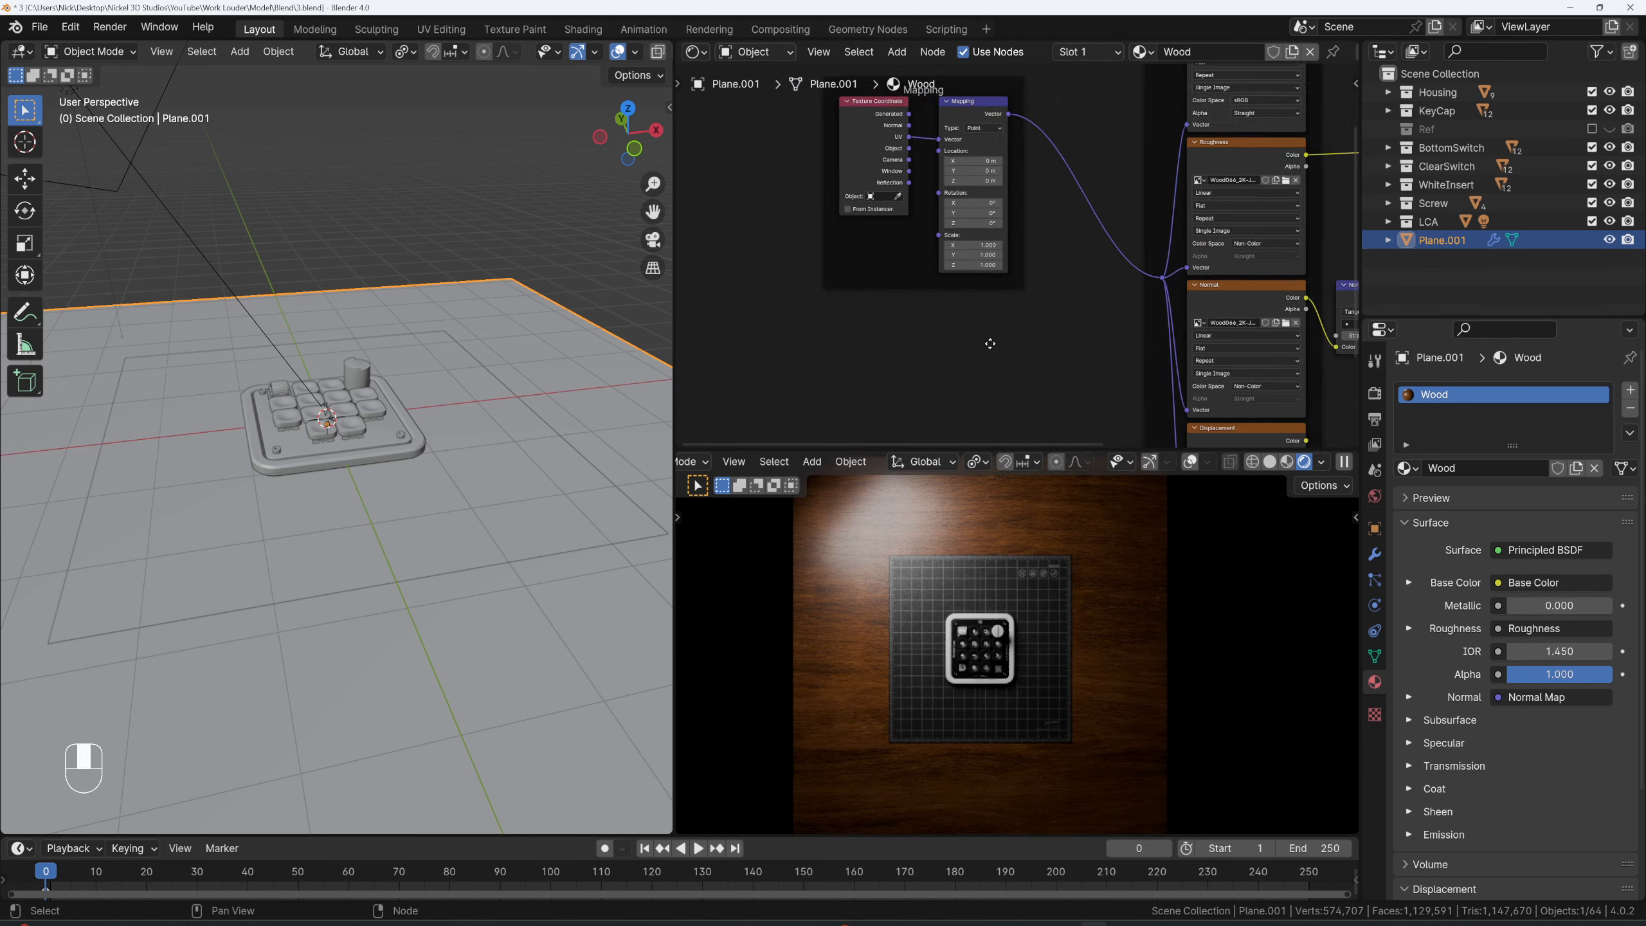
pyautogui.scroll(5, 1002, 321)
pyautogui.doubleClick(965, 259)
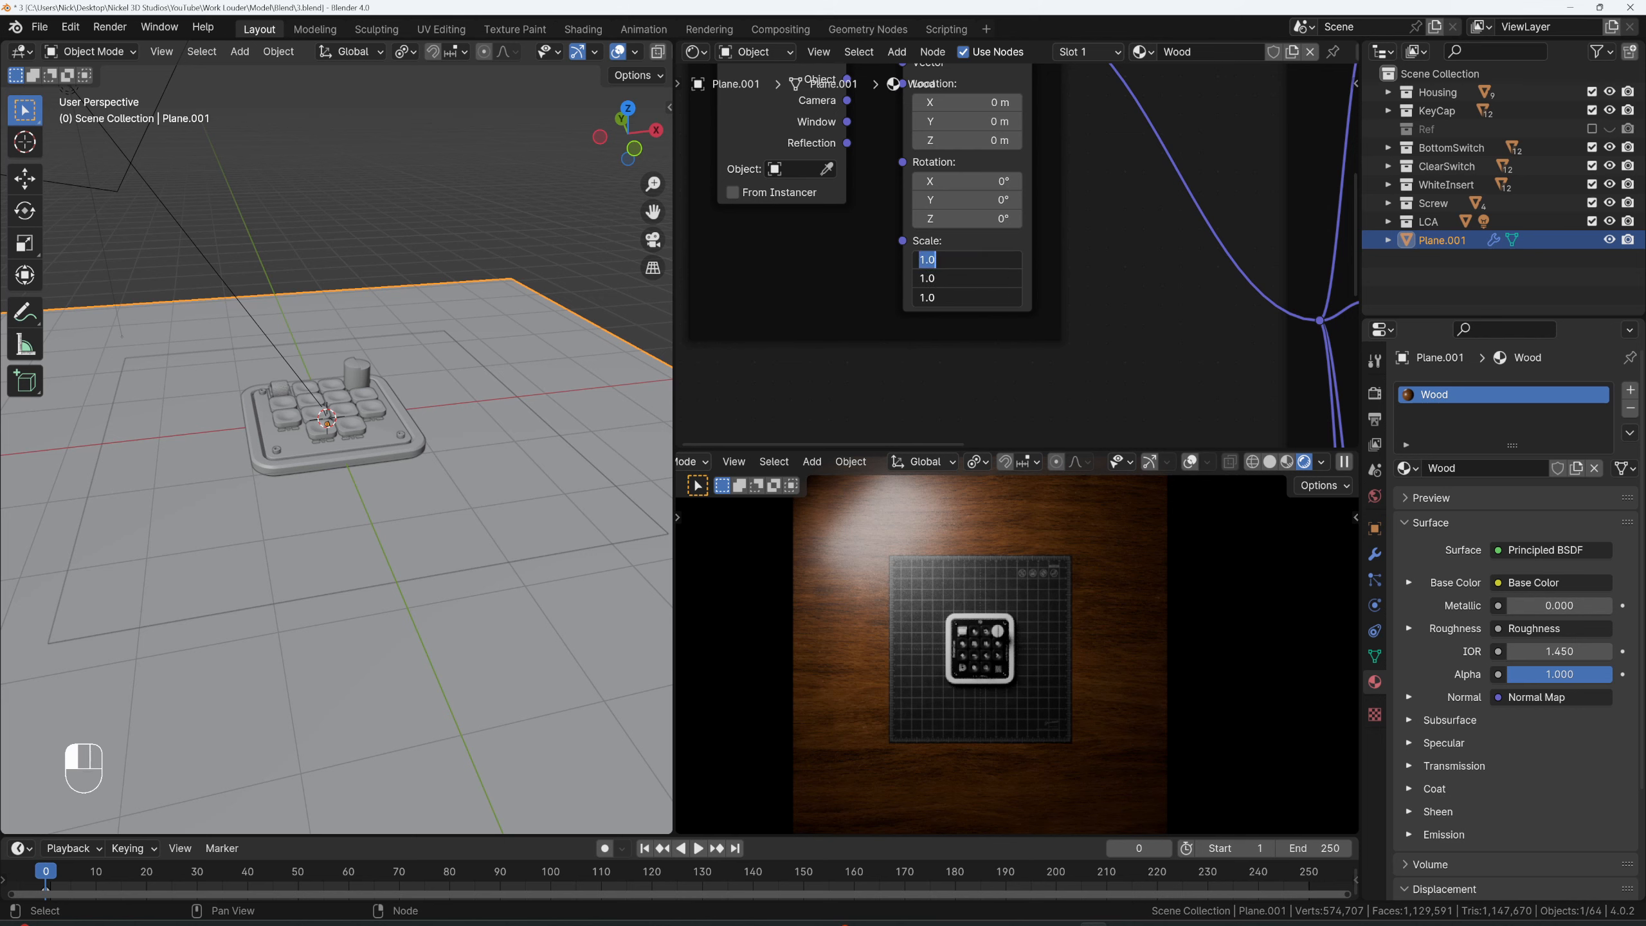
pyautogui.write('4')
pyautogui.press('Return')
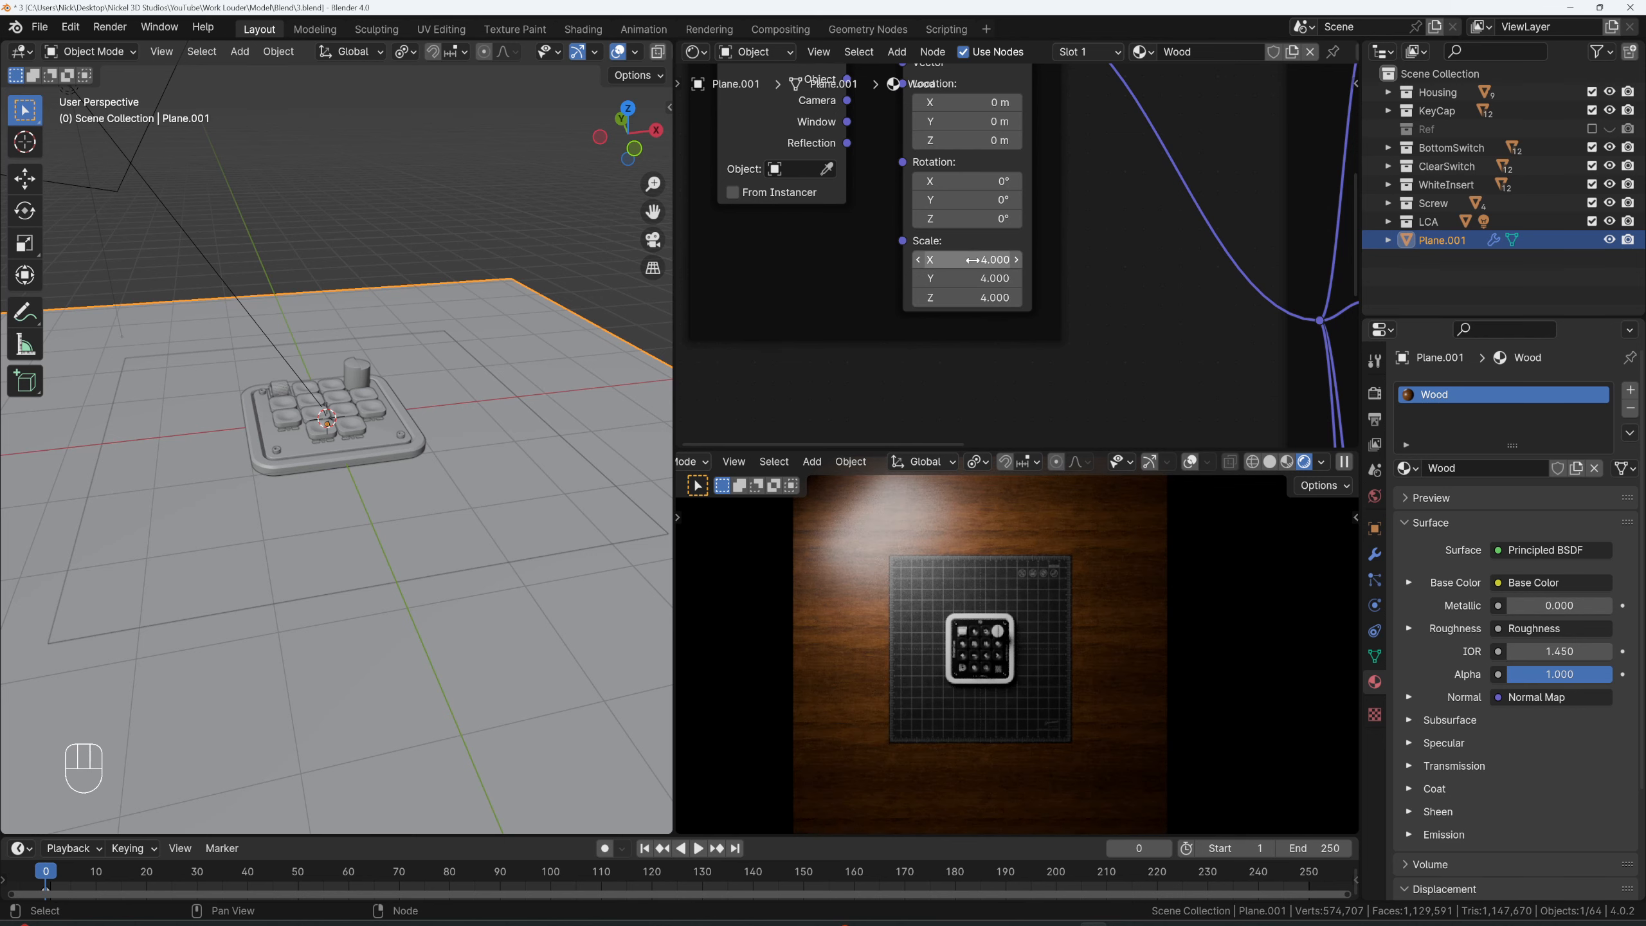
# - Examine the wood desk surface around the cutting mat in the rendered view, at an angle and from above
pyautogui.moveTo(1121, 653); pyautogui.dragTo(972, 378, button='middle')
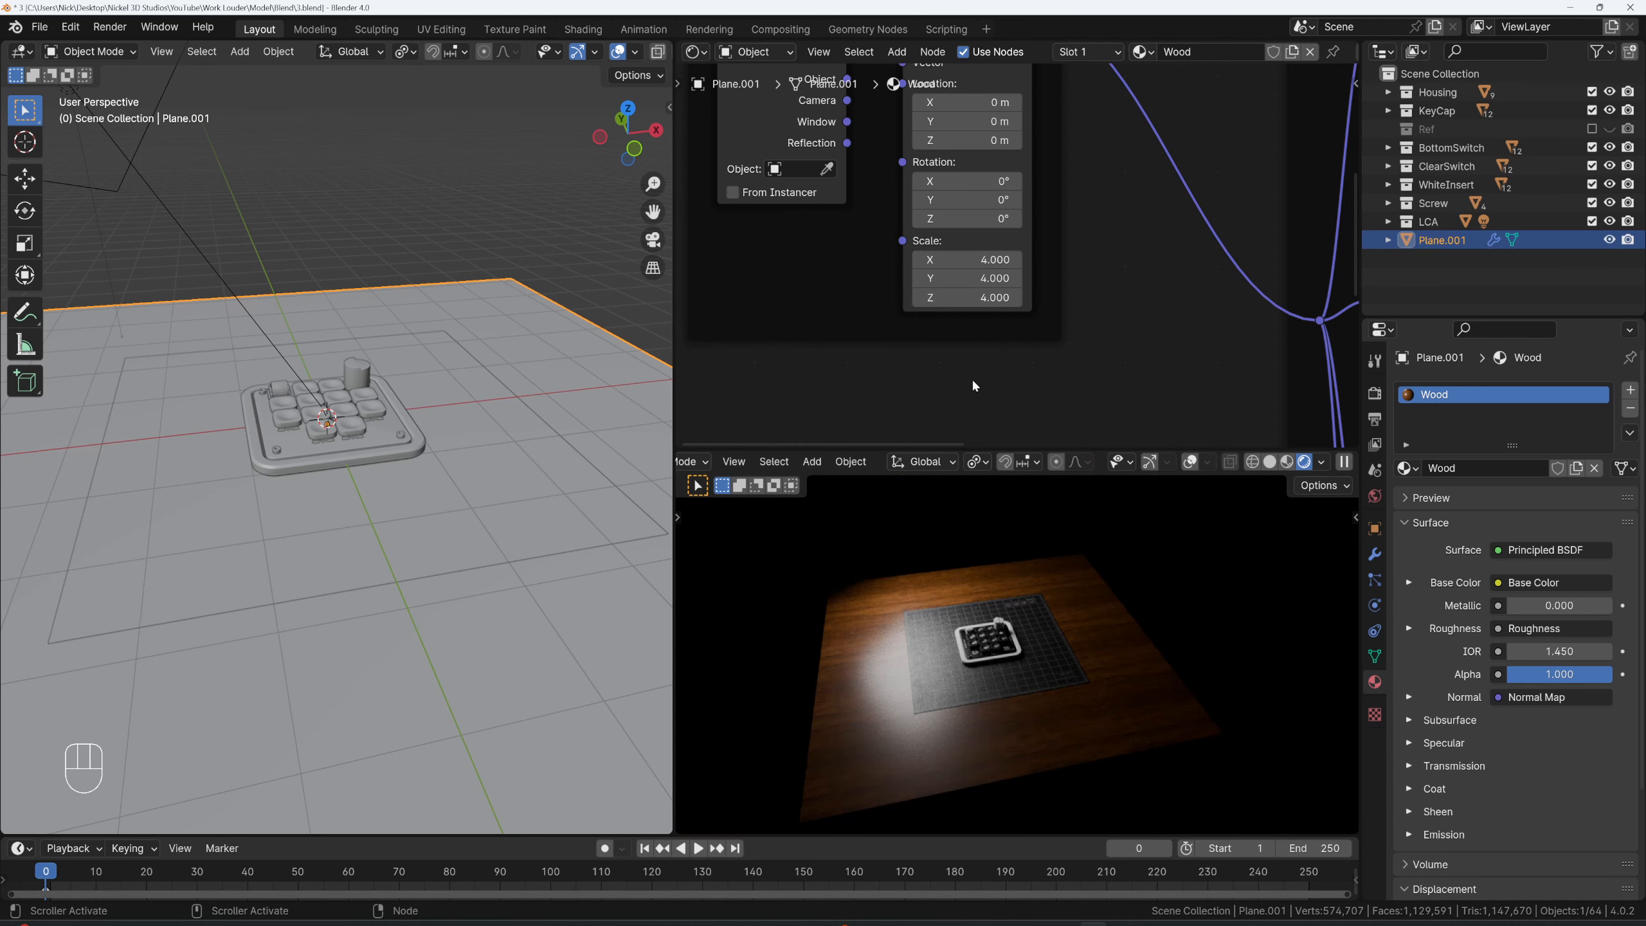
pyautogui.scroll(-2, 1035, 386)
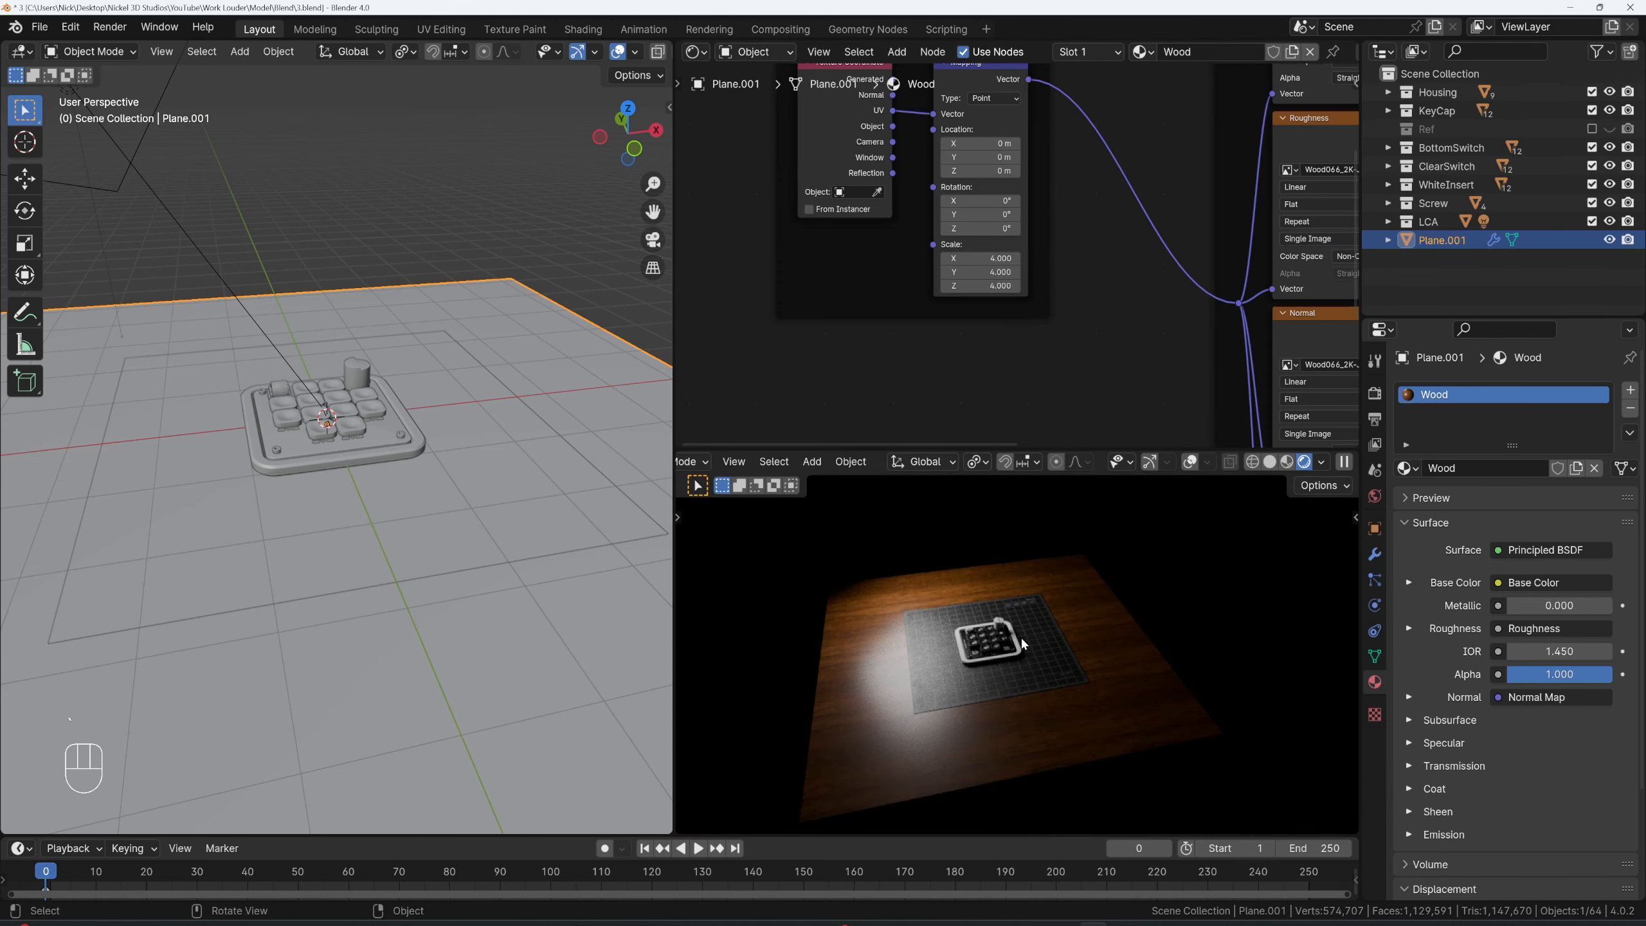
pyautogui.press('`')
pyautogui.press('`')
pyautogui.keyDown('shift'); pyautogui.moveTo(1007, 493); pyautogui.dragTo(1014, 565, button='middle'); pyautogui.keyUp('shift')
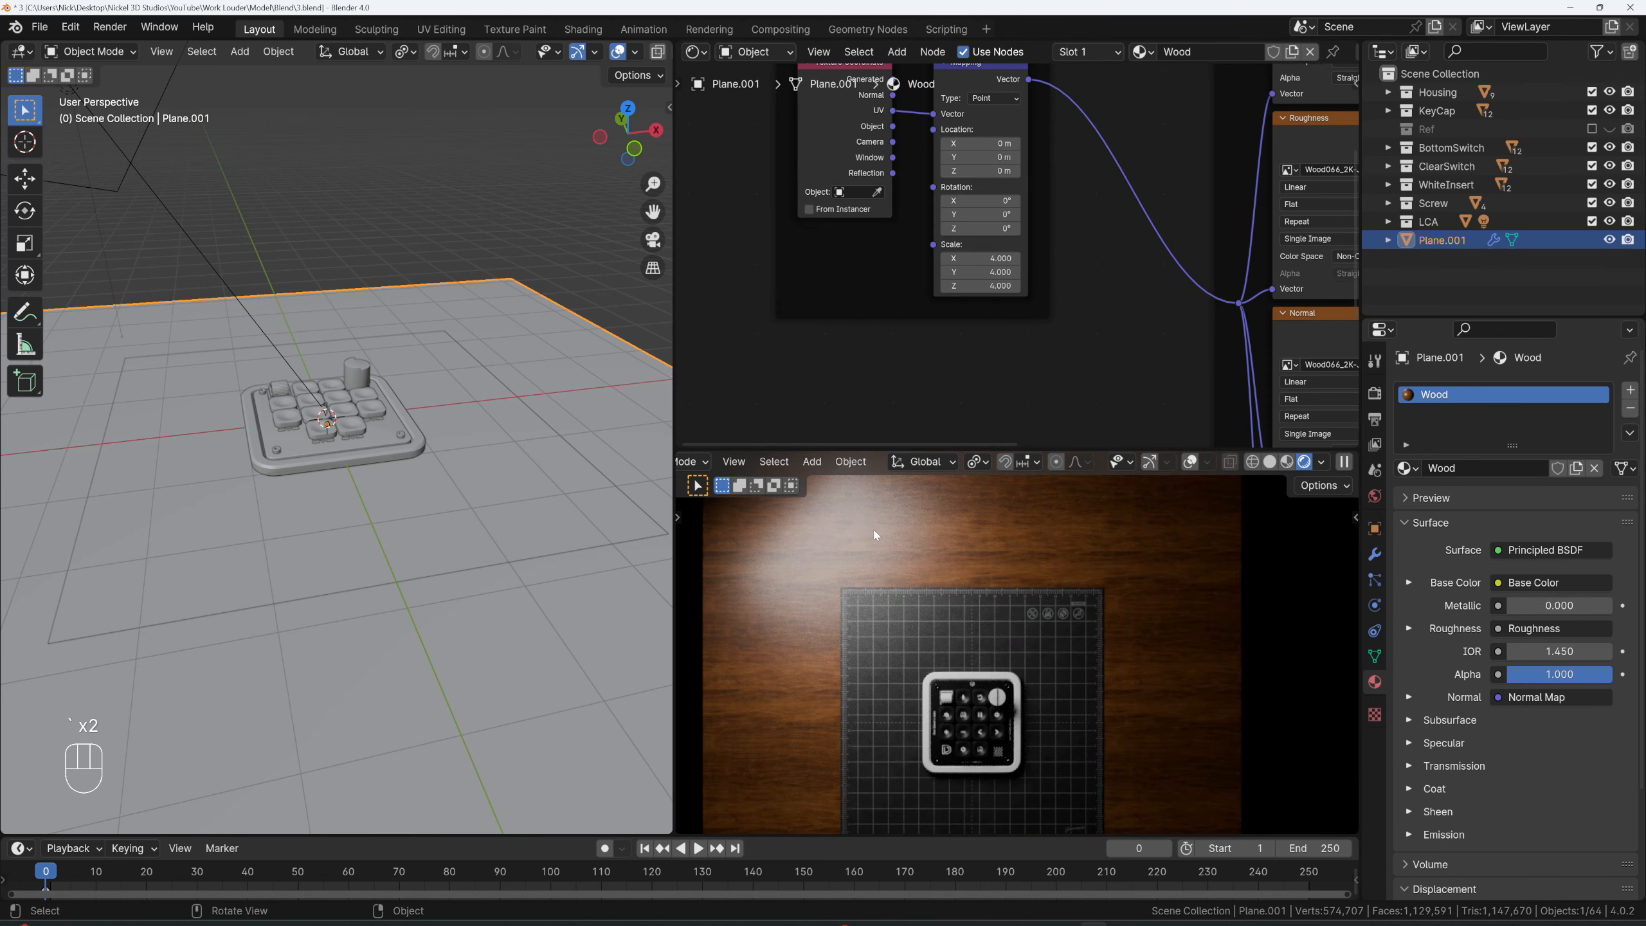
pyautogui.scroll(1, 997, 552)
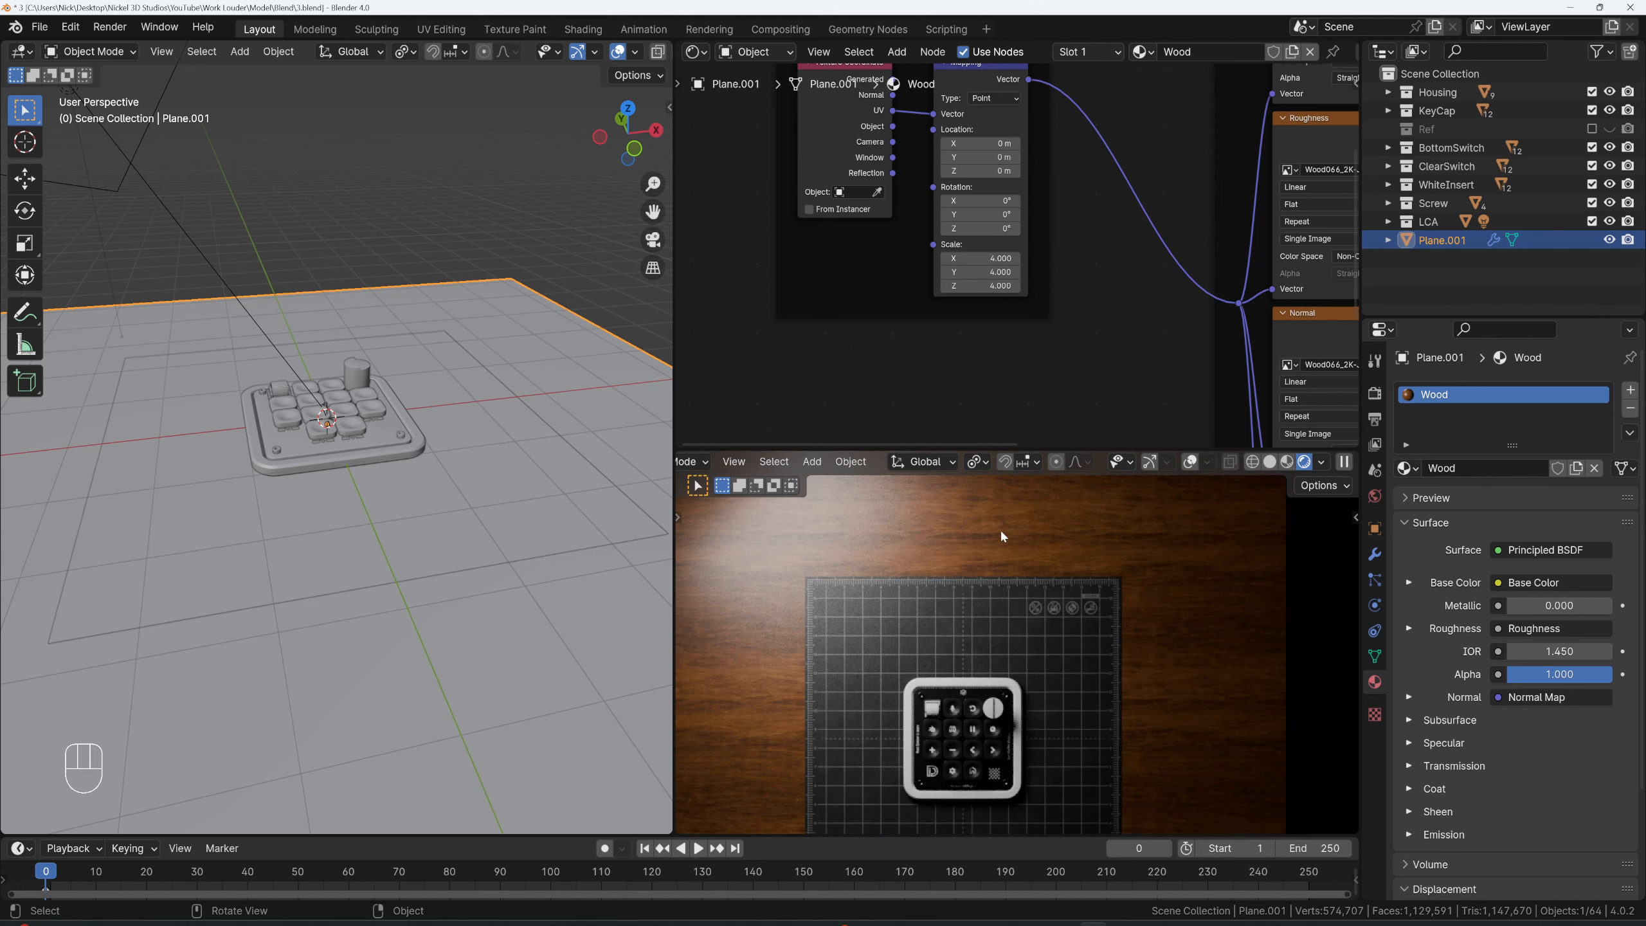
pyautogui.click(1031, 609)
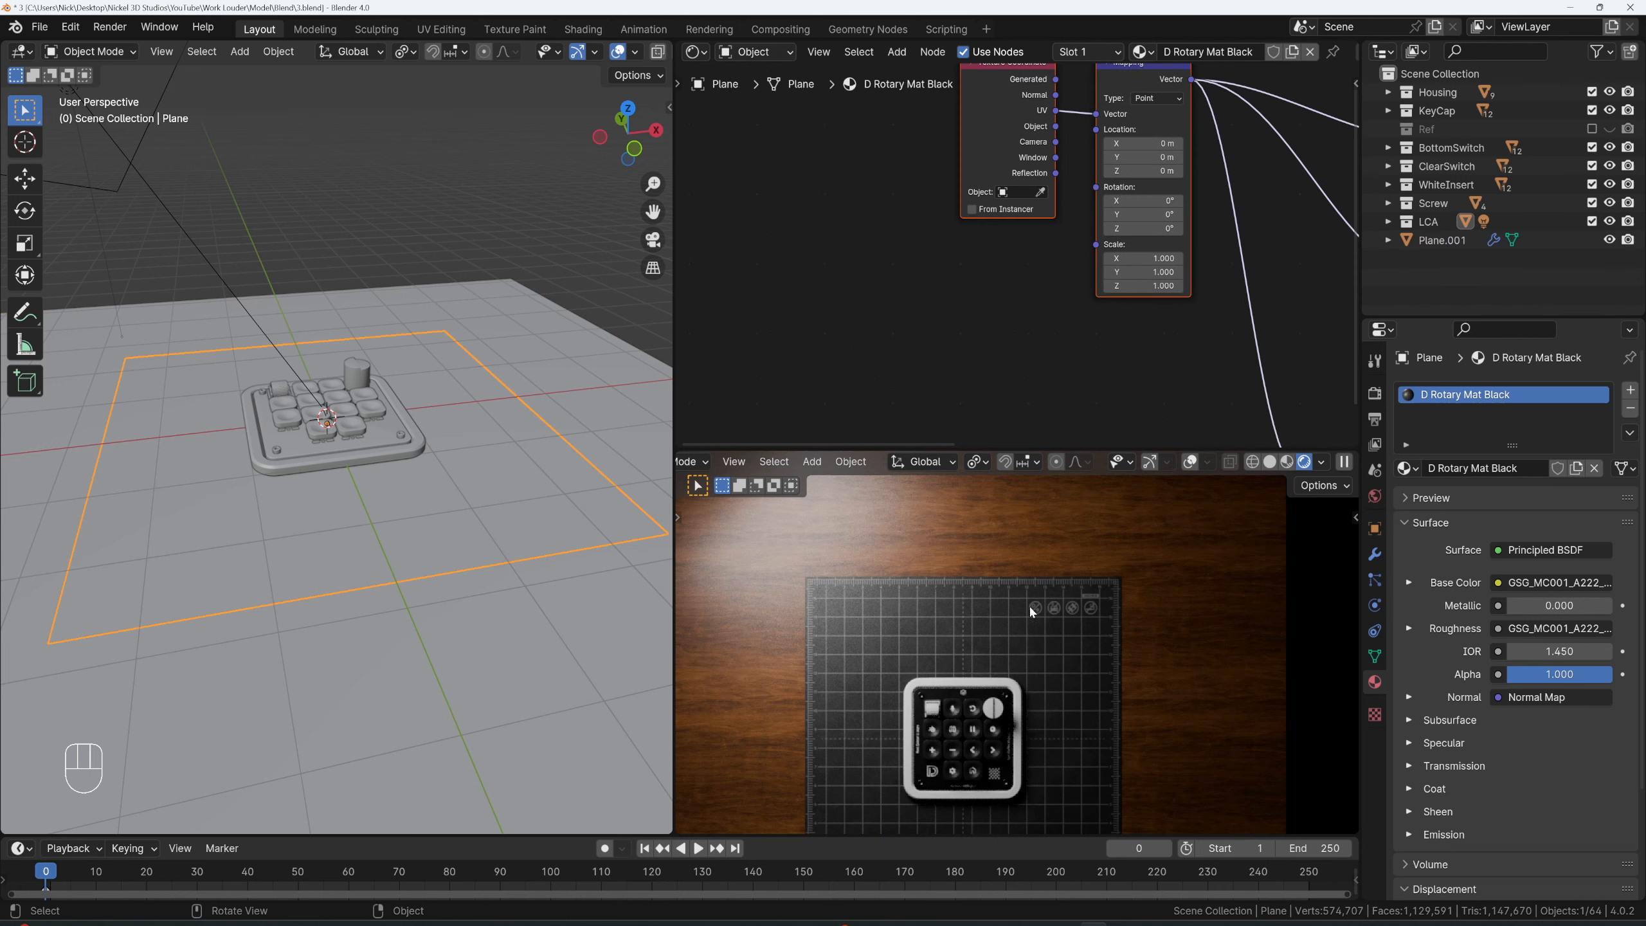
# - Insert a Hue/Saturation/Value node between the Base Color texture and the Principled BSDF in the ground plane's Wood material
pyautogui.click(1017, 548)
pyautogui.scroll(-1, 1006, 544)
pyautogui.scroll(-2, 1018, 296)
pyautogui.moveTo(1263, 120); pyautogui.dragTo(1066, 218, button='middle')
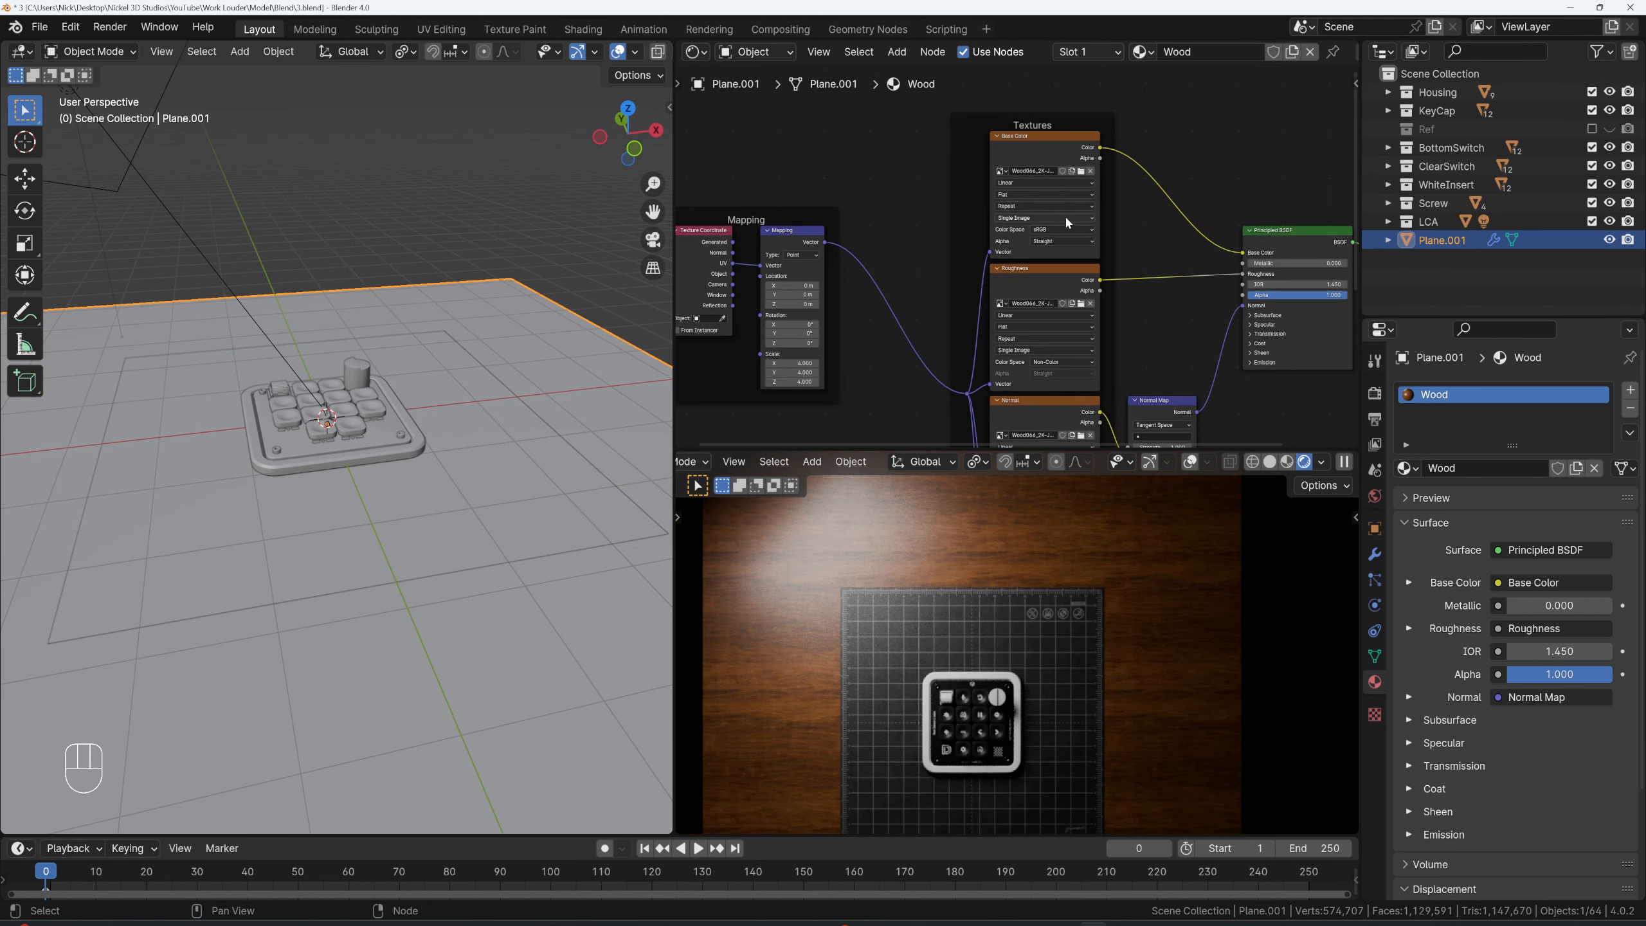
pyautogui.scroll(2, 959, 276)
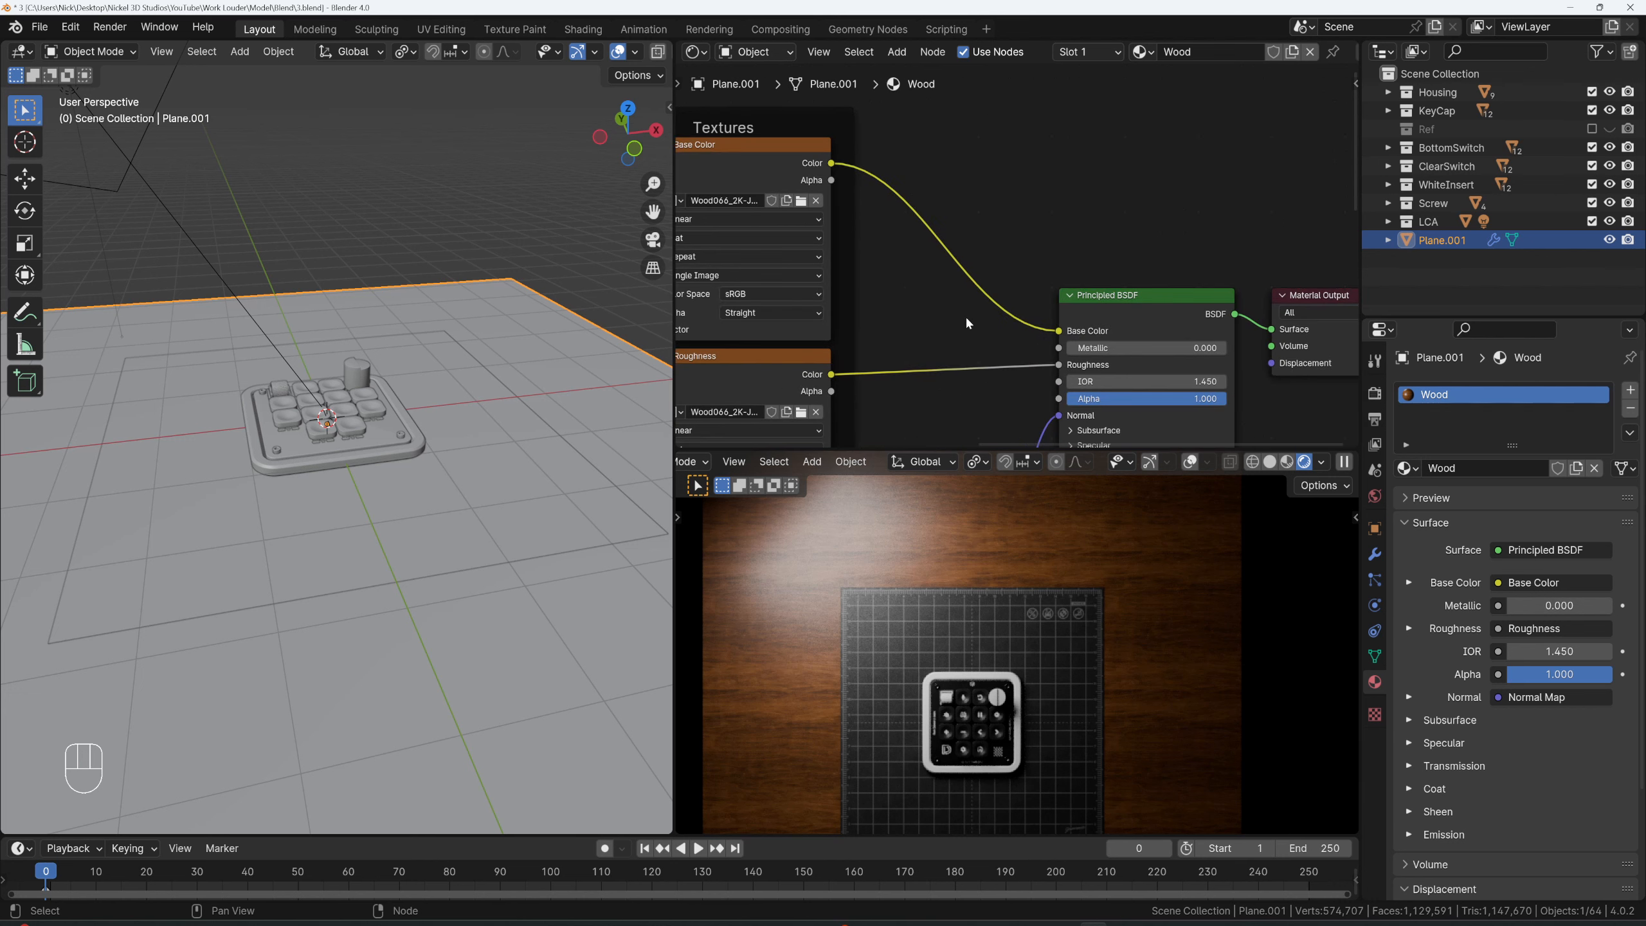
pyautogui.hotkey('shift', 'a')
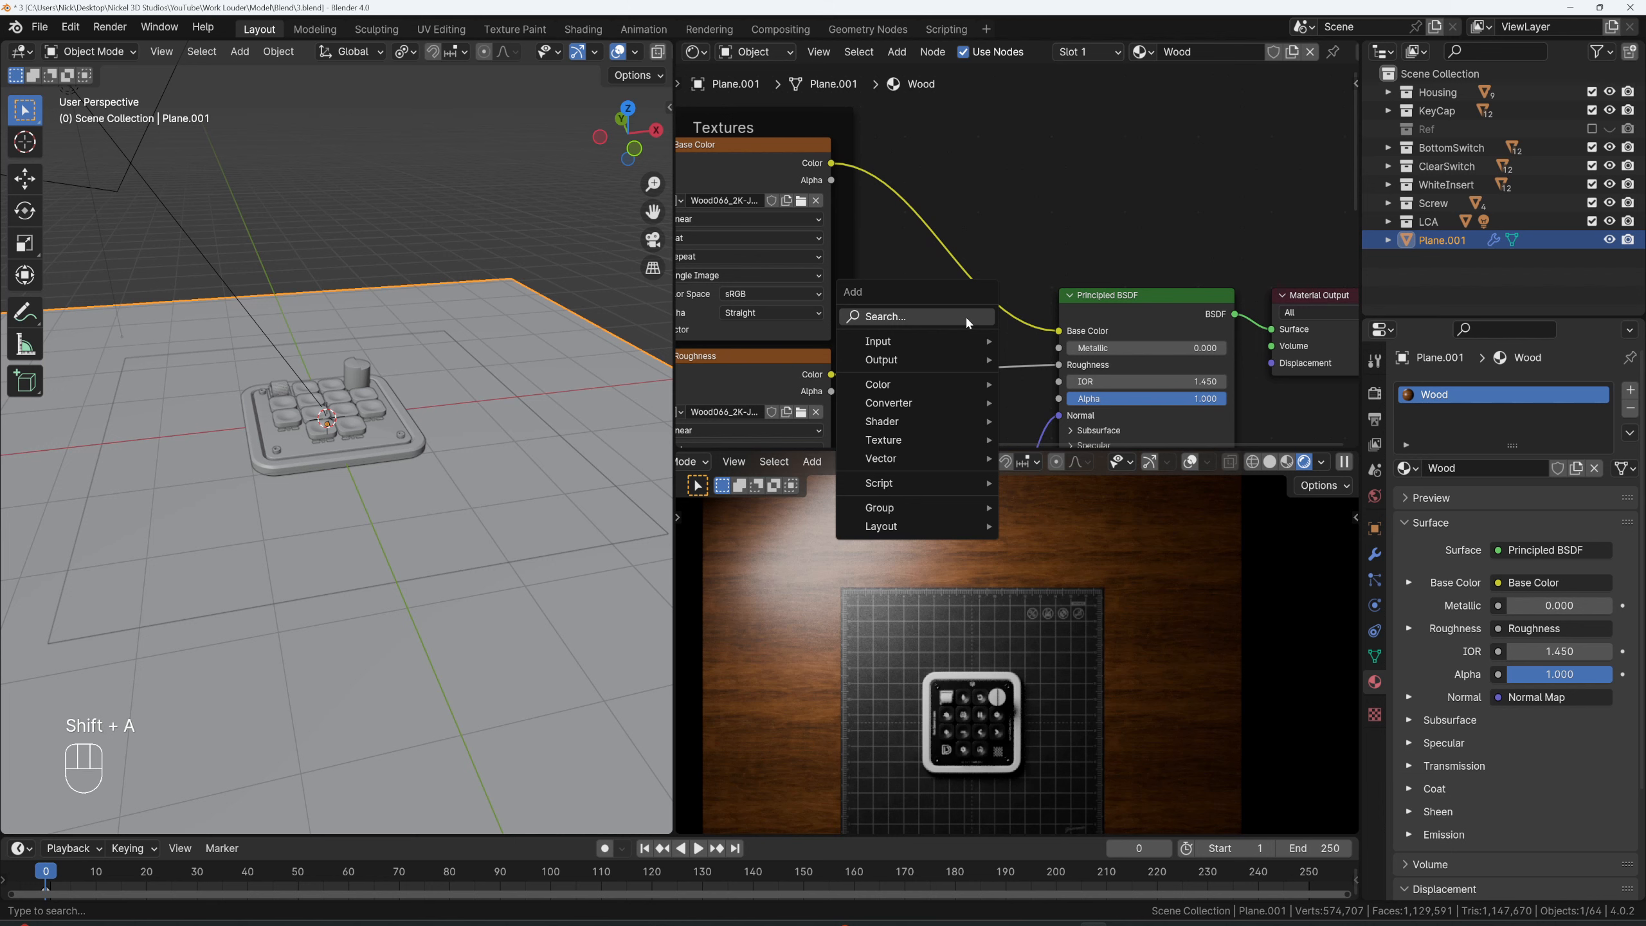
pyautogui.write('hue')
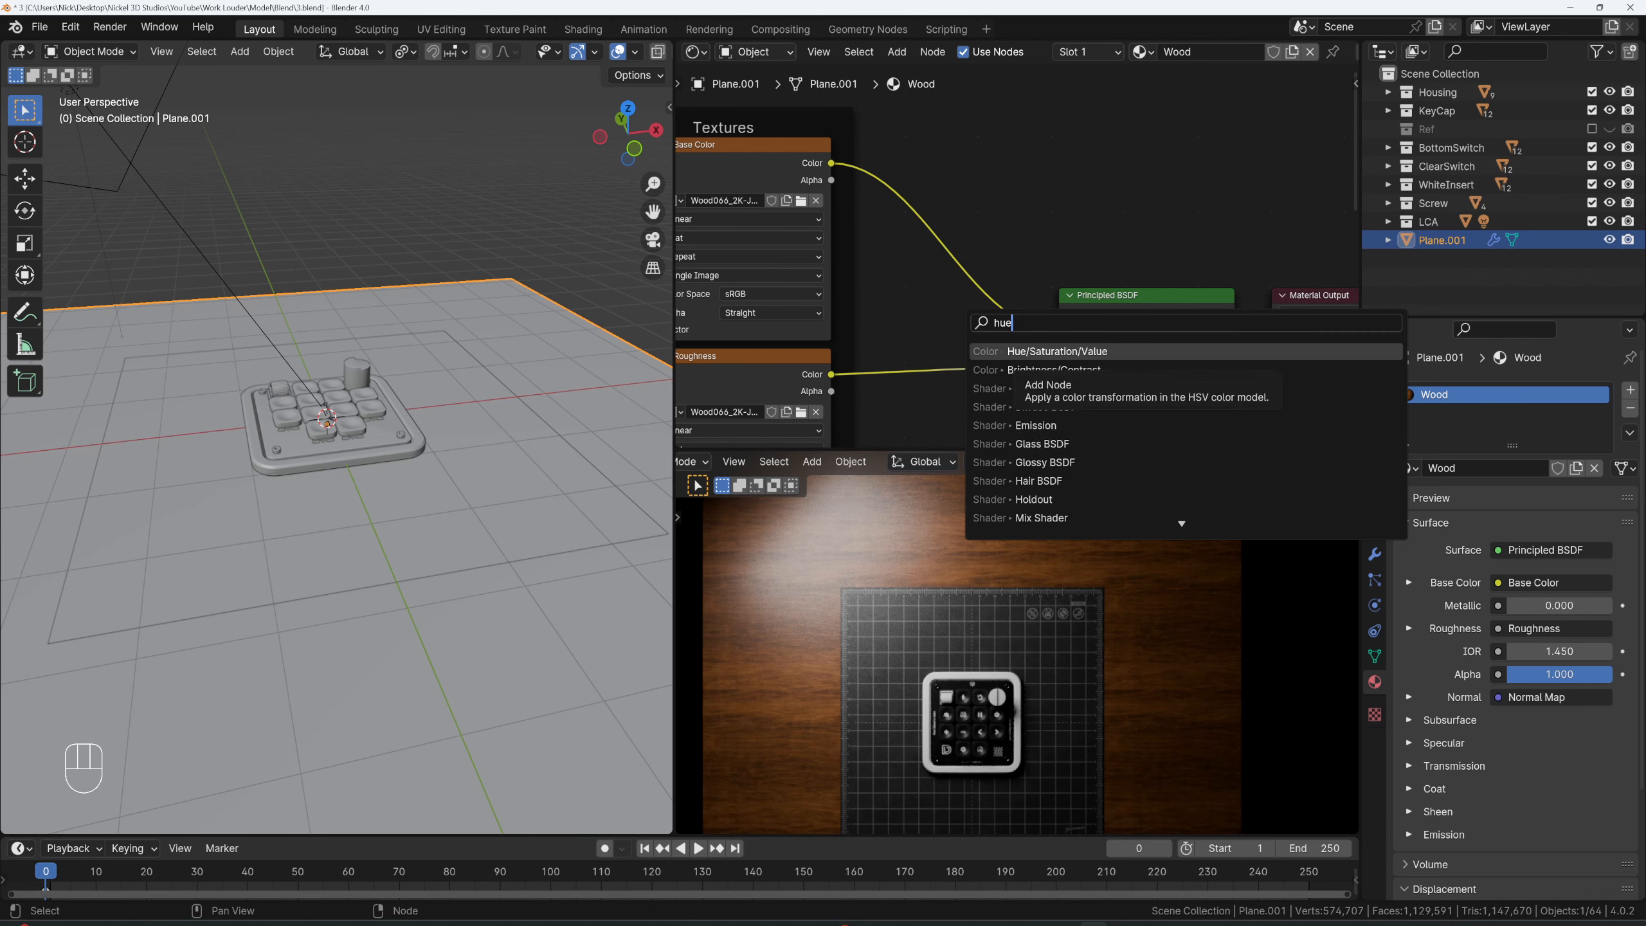
pyautogui.click(1050, 351)
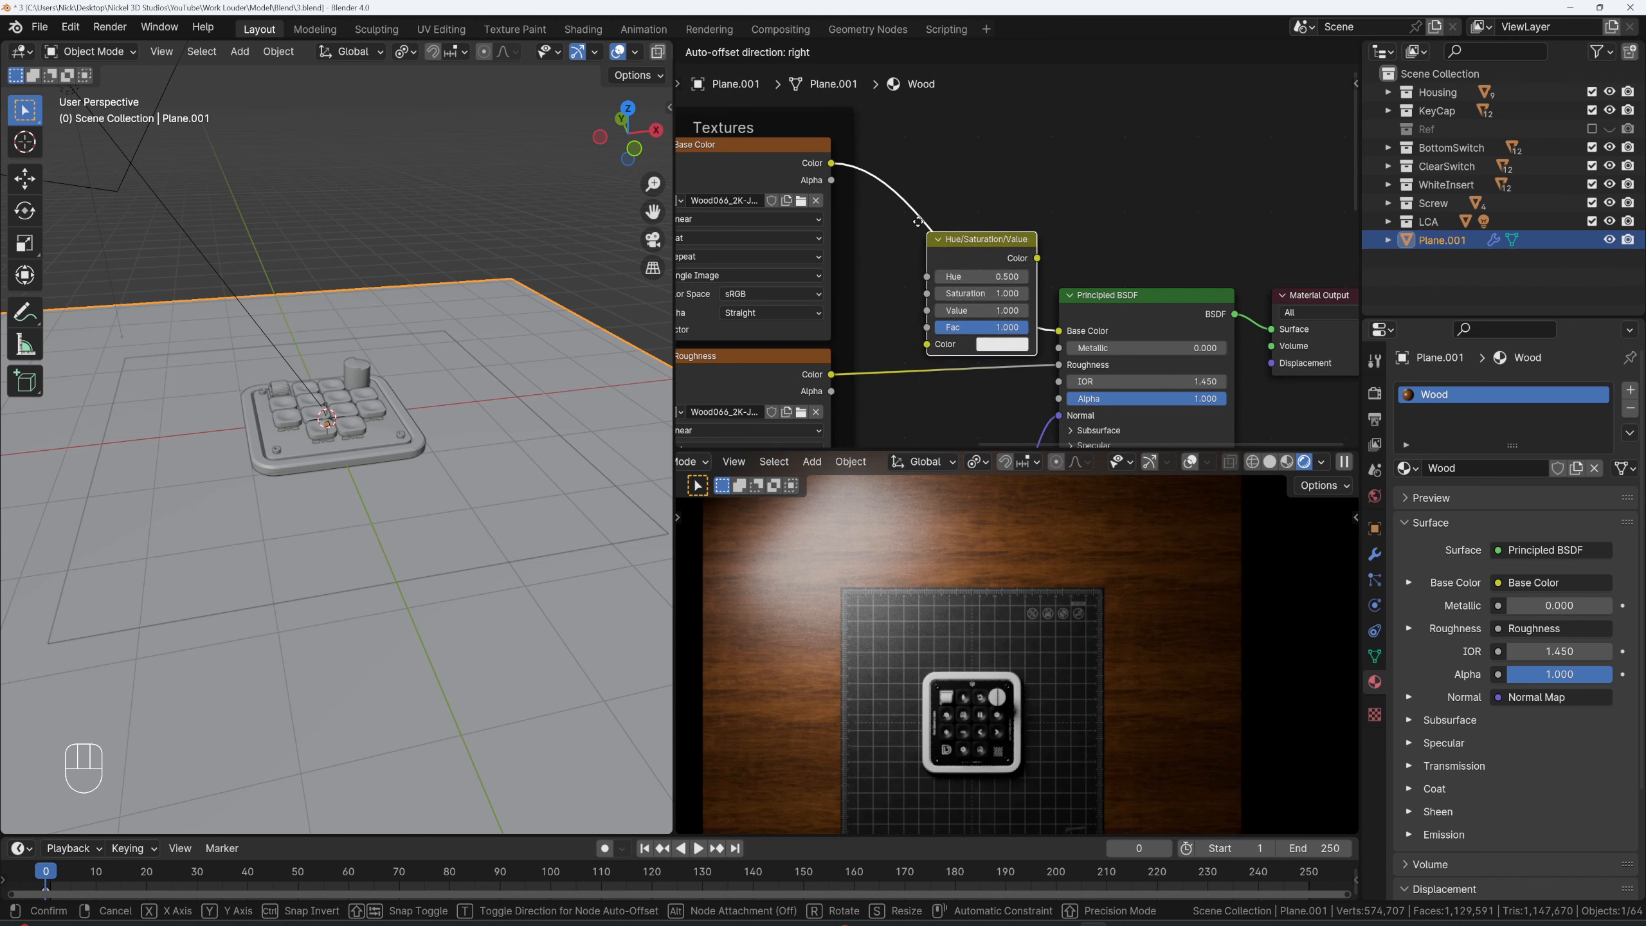
pyautogui.click(897, 197)
# - Set the Hue/Saturation/Value node's saturation to 0 and its value to 0.4
pyautogui.scroll(2, 904, 211)
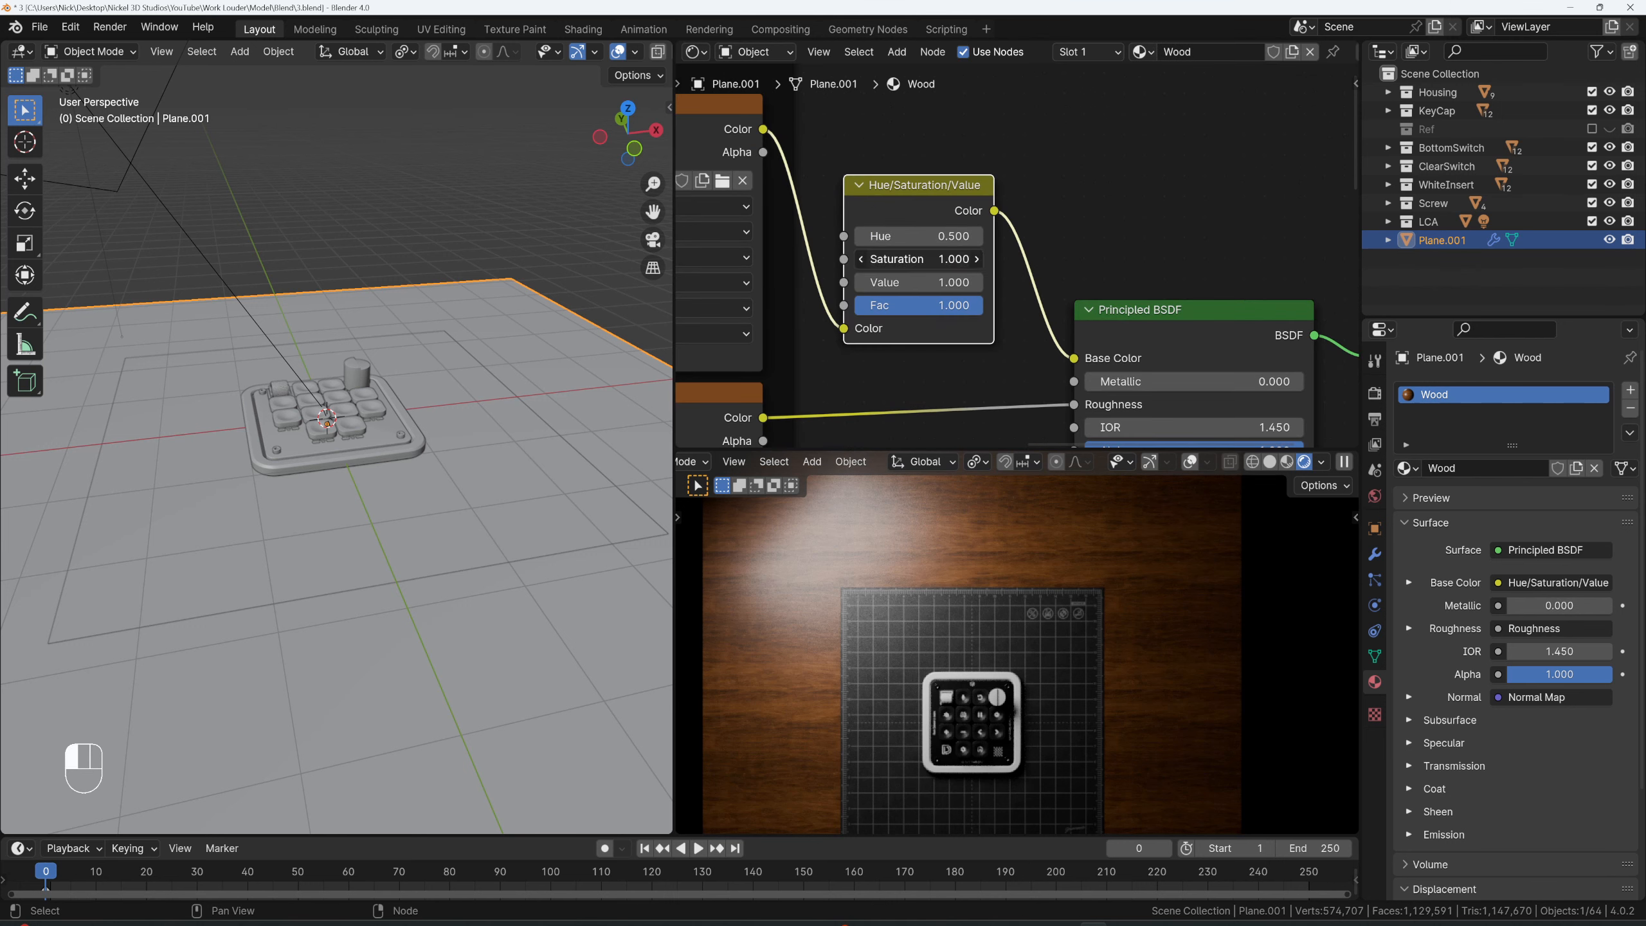
pyautogui.click(920, 259)
pyautogui.write('0')
pyautogui.press('Return')
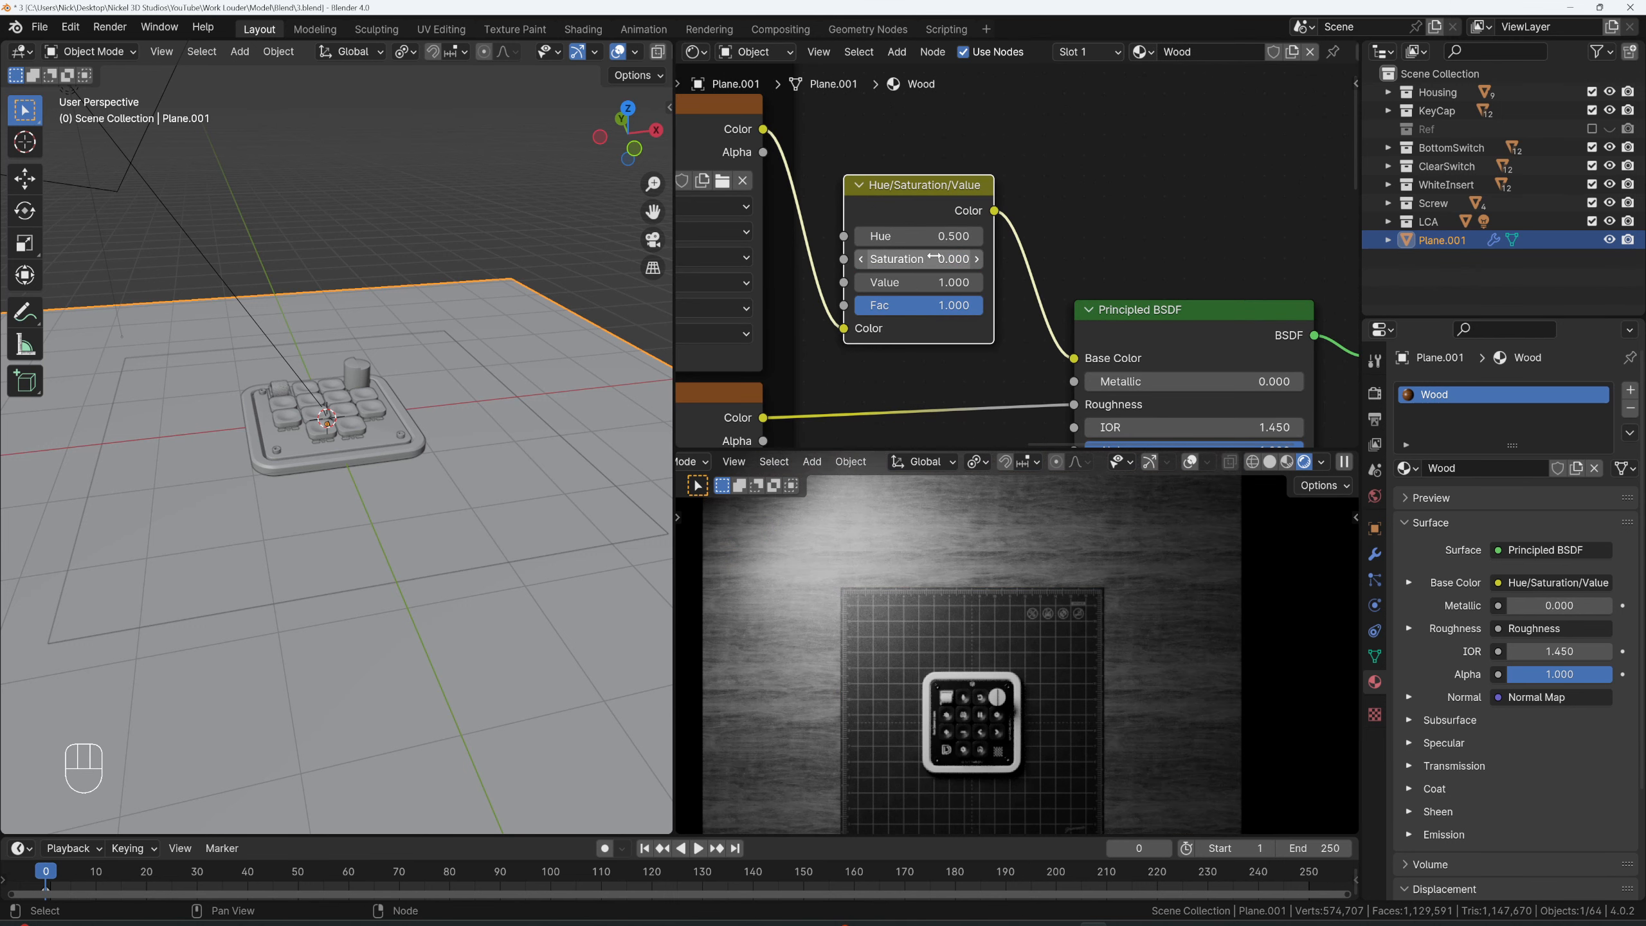
pyautogui.scroll(3, 879, 237)
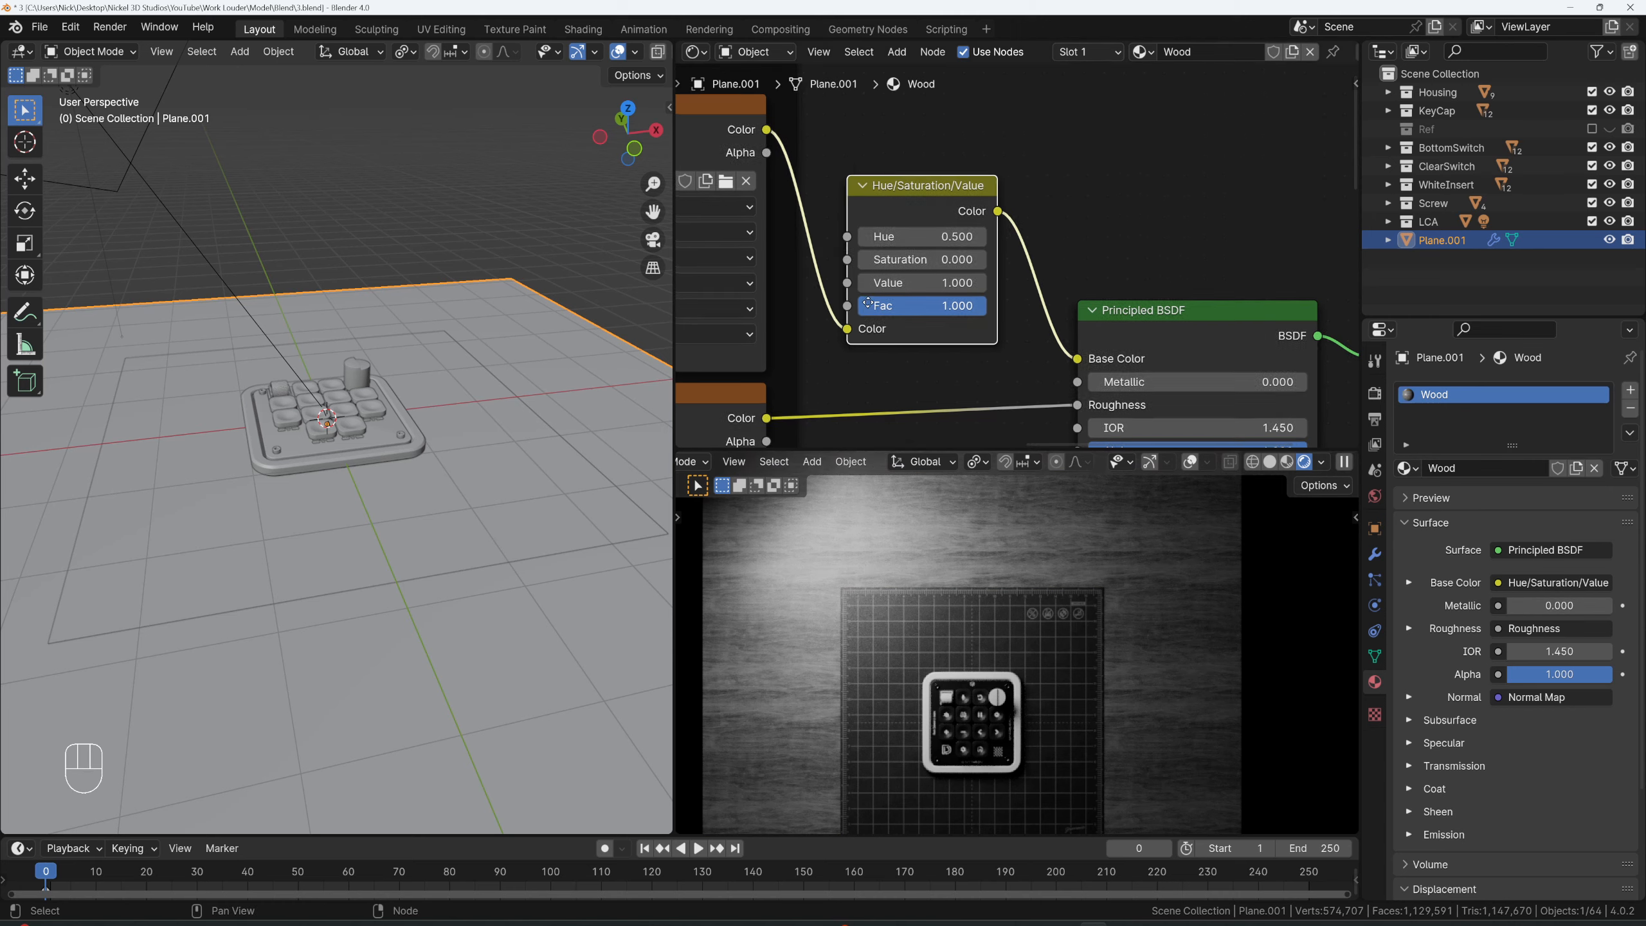
pyautogui.moveTo(972, 259); pyautogui.dragTo(933, 258)
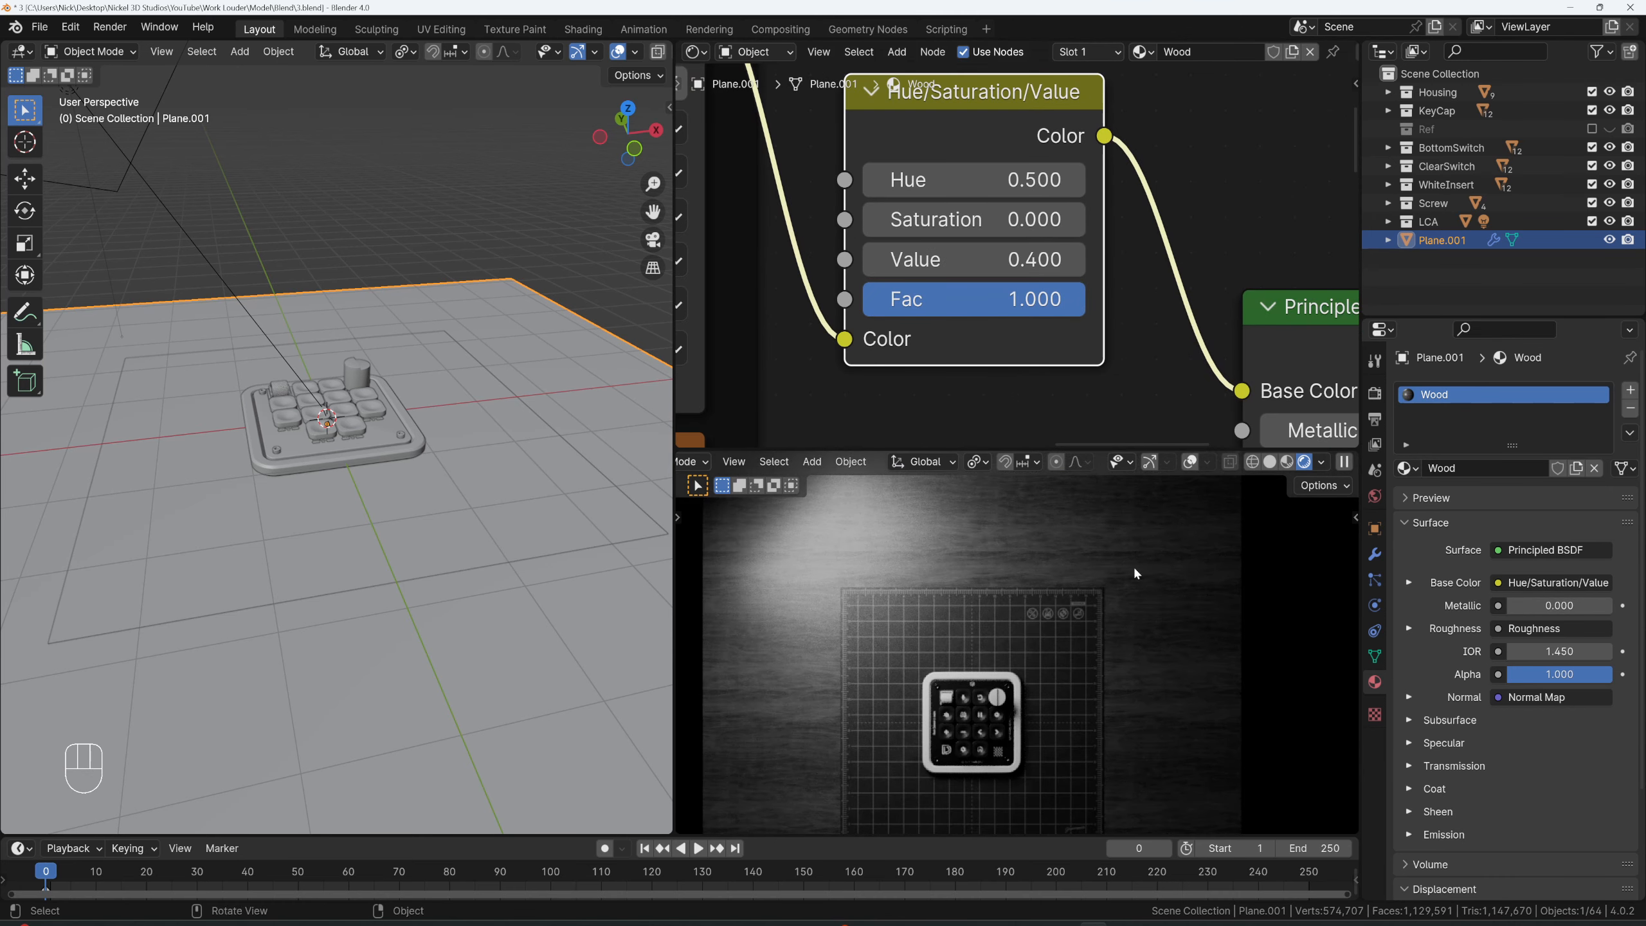
pyautogui.scroll(1, 1010, 593)
pyautogui.keyDown('shift'); pyautogui.moveTo(1009, 597); pyautogui.dragTo(1019, 511, button='middle'); pyautogui.keyUp('shift')
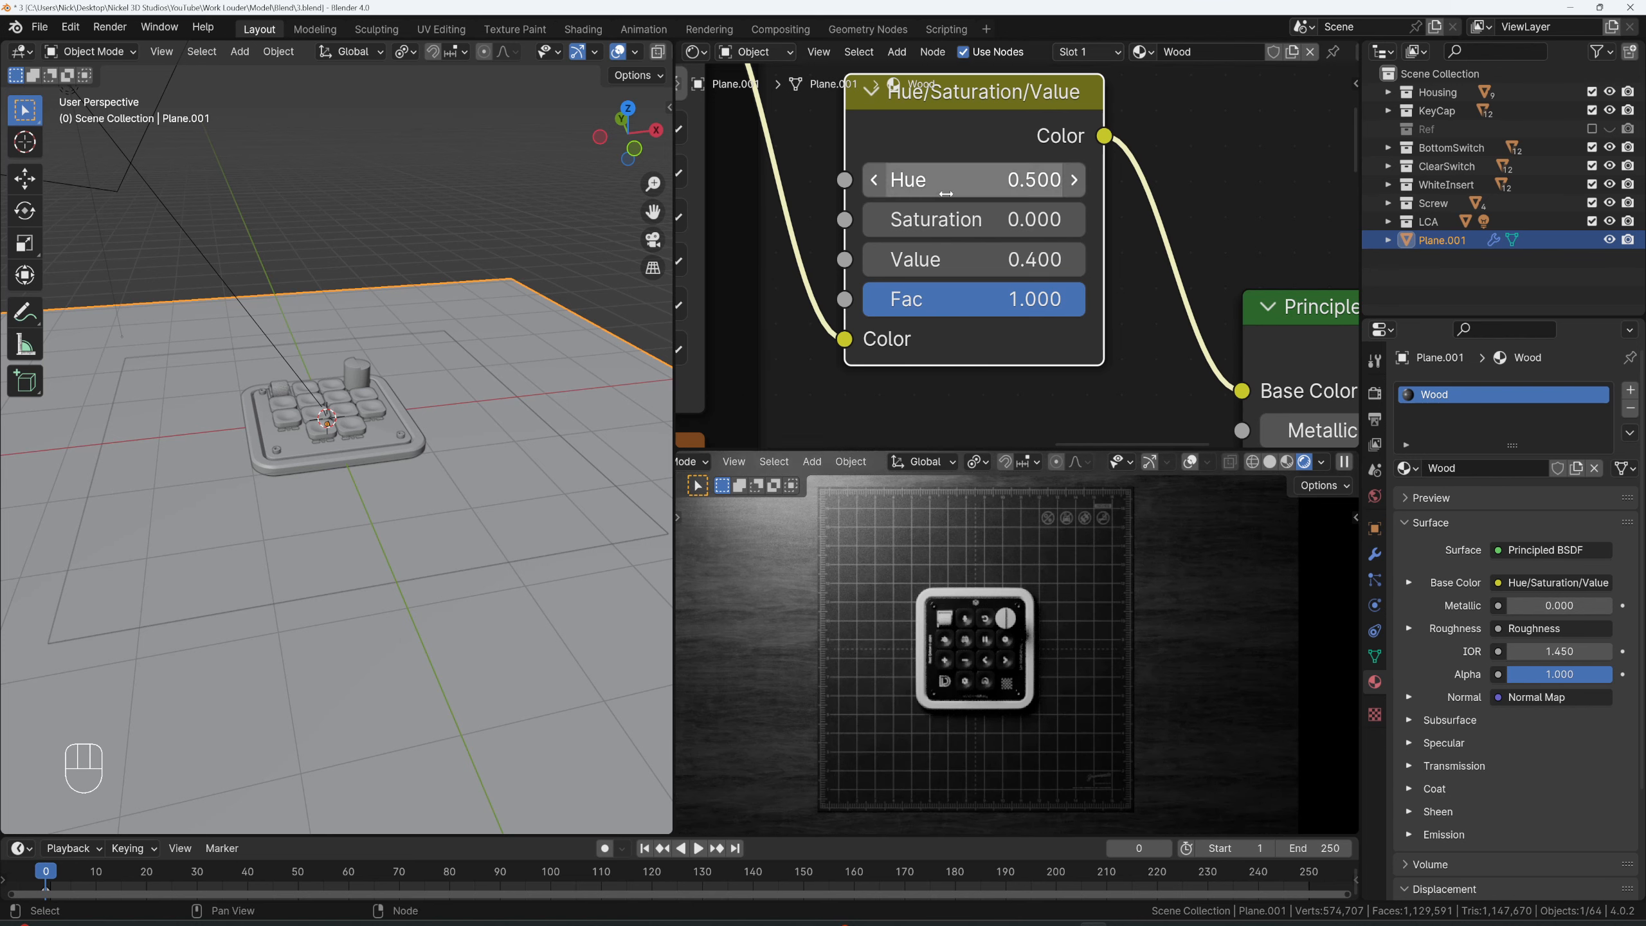
# - Set the Hue/Saturation/Value node's saturation to 1 and check the wood's colour beside the cutting mat
pyautogui.click(969, 222)
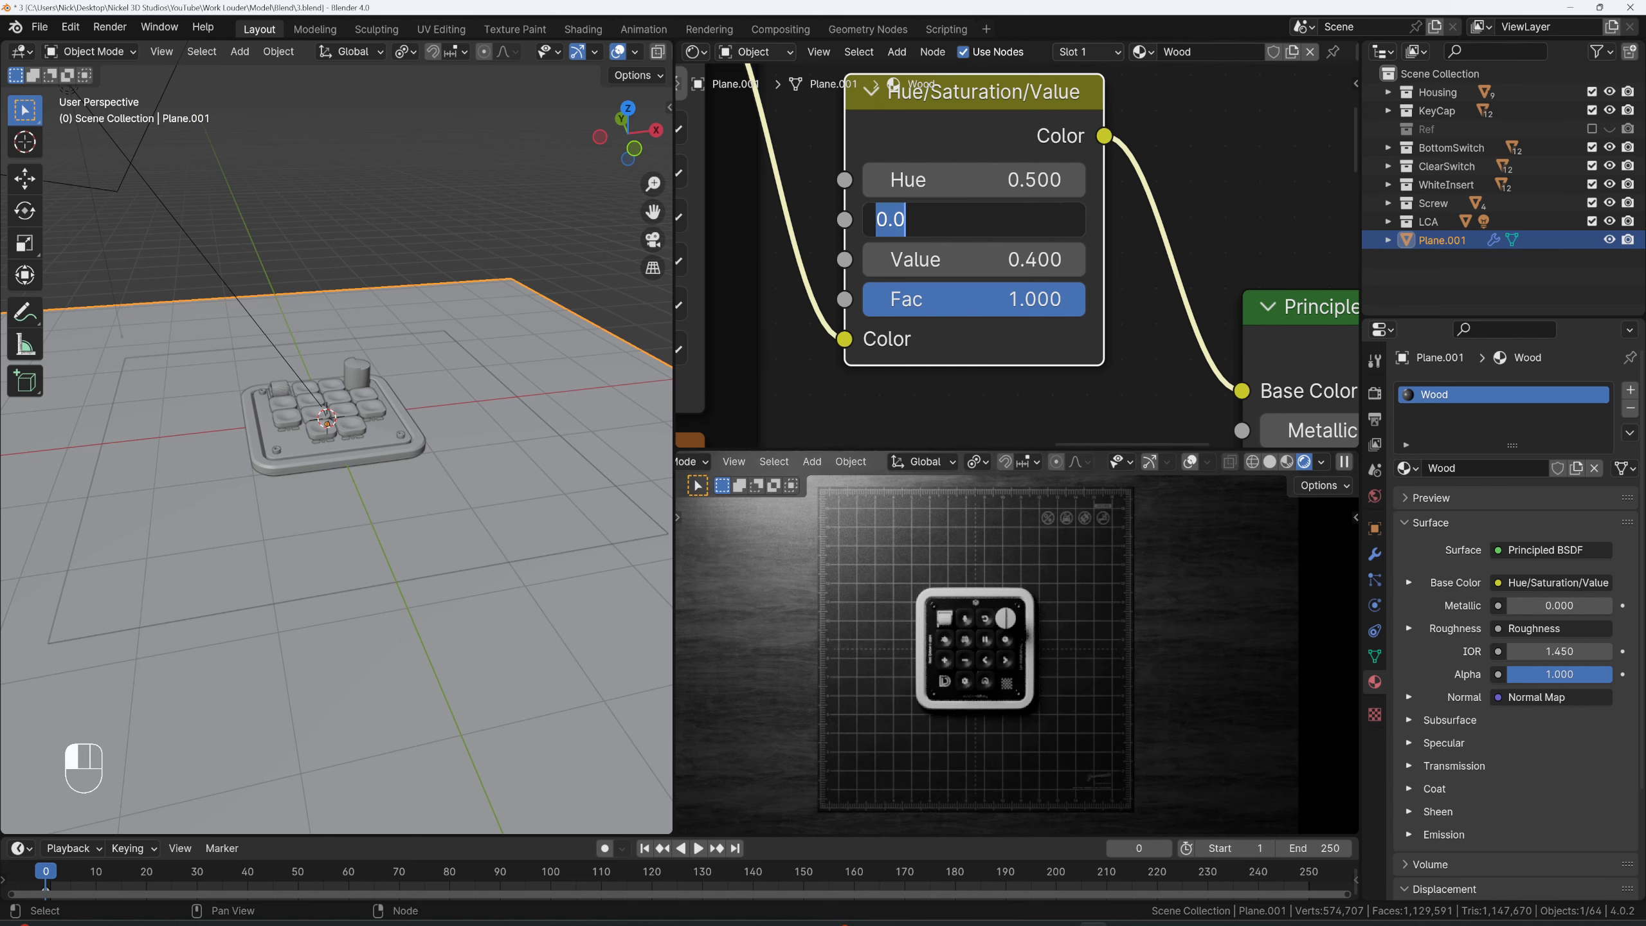
pyautogui.write('1')
pyautogui.press('Return')
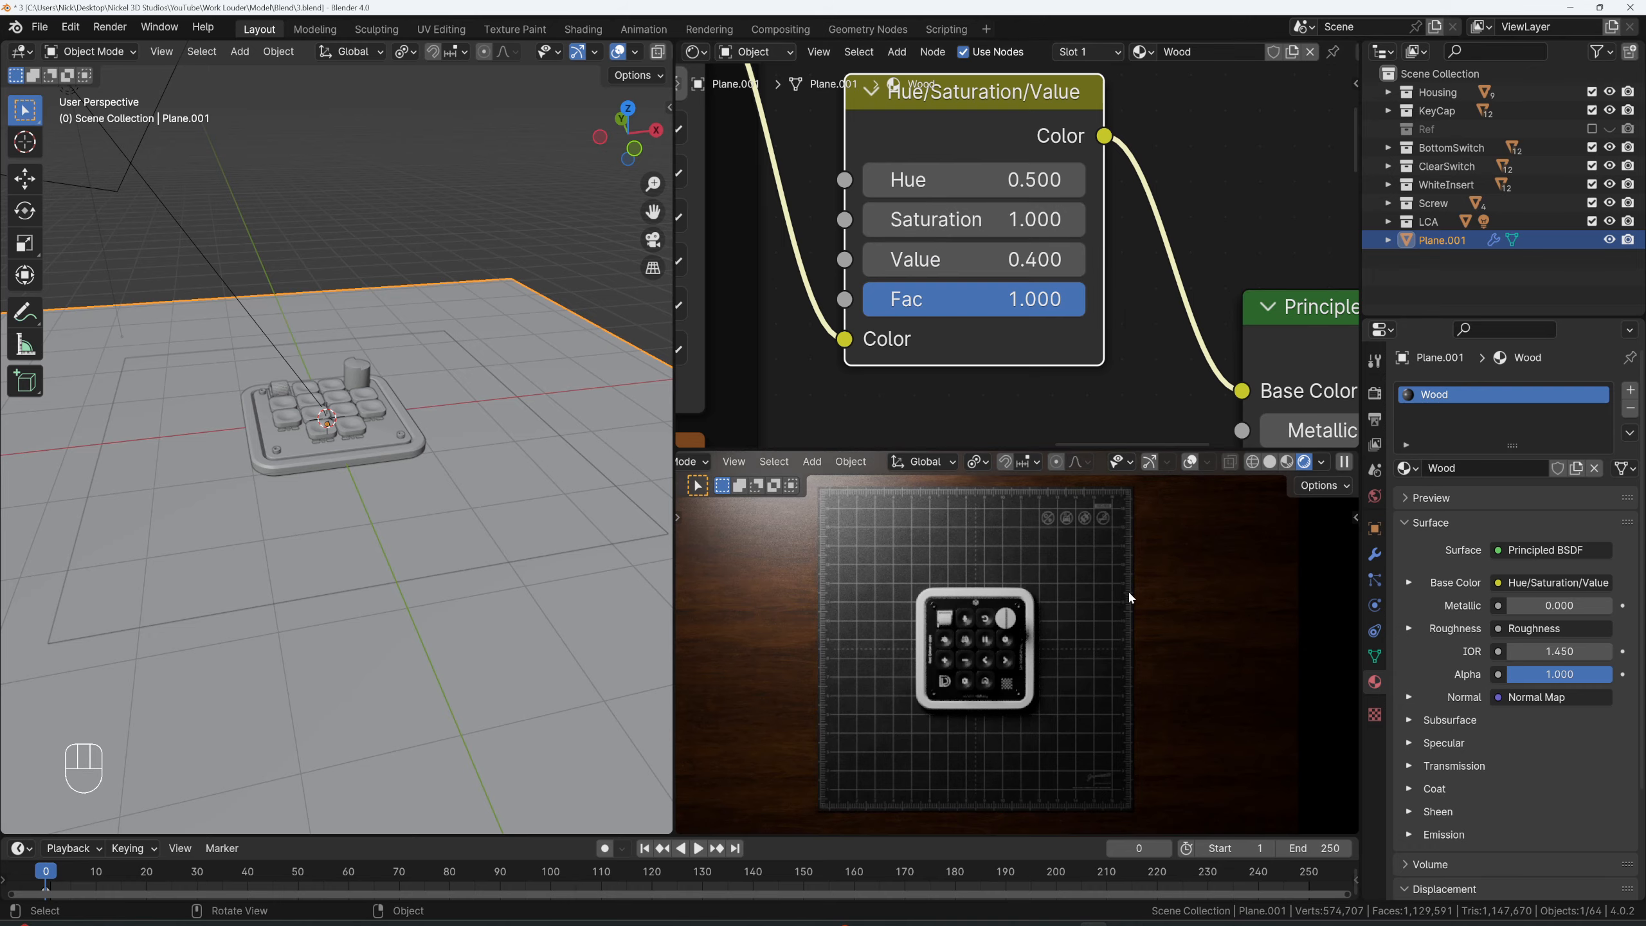
pyautogui.keyDown('shift'); pyautogui.moveTo(974, 592); pyautogui.dragTo(1192, 662, button='middle'); pyautogui.keyUp('shift')
pyautogui.scroll(2, 1012, 586)
pyautogui.keyDown('shift'); pyautogui.moveTo(1023, 580); pyautogui.dragTo(1021, 614, button='middle'); pyautogui.keyUp('shift')
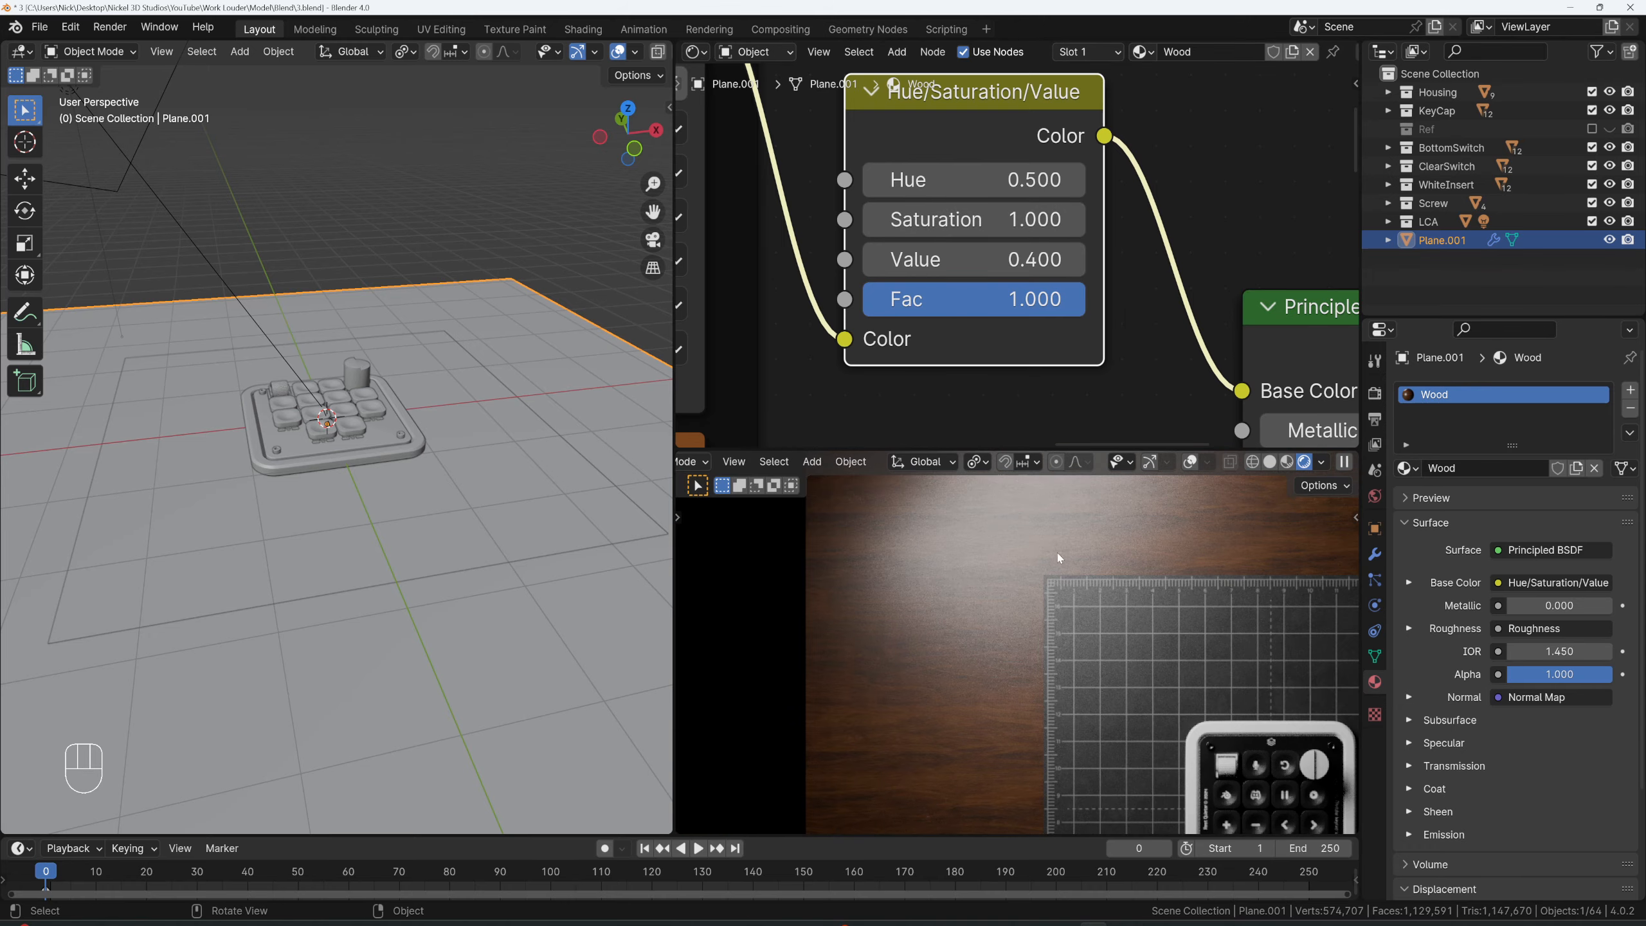
pyautogui.scroll(-2, 1057, 553)
# - Set the hue to 0.52 on the Wood material's Hue/Saturation/Value node
pyautogui.click(972, 180)
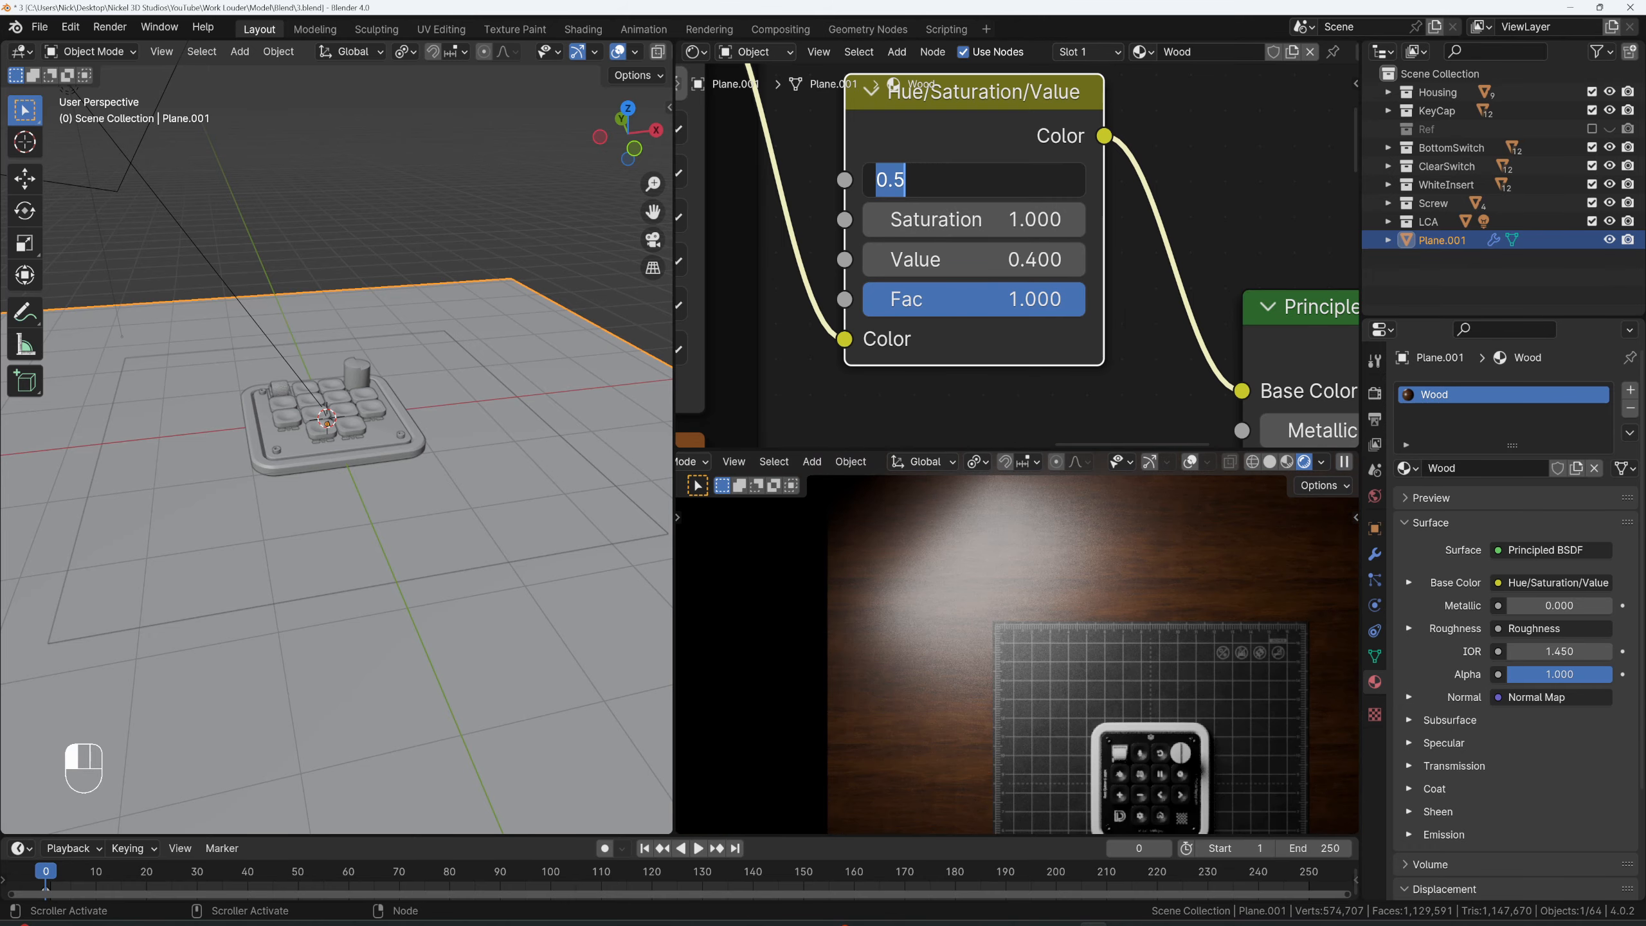
pyautogui.write('.52')
pyautogui.press('Return')
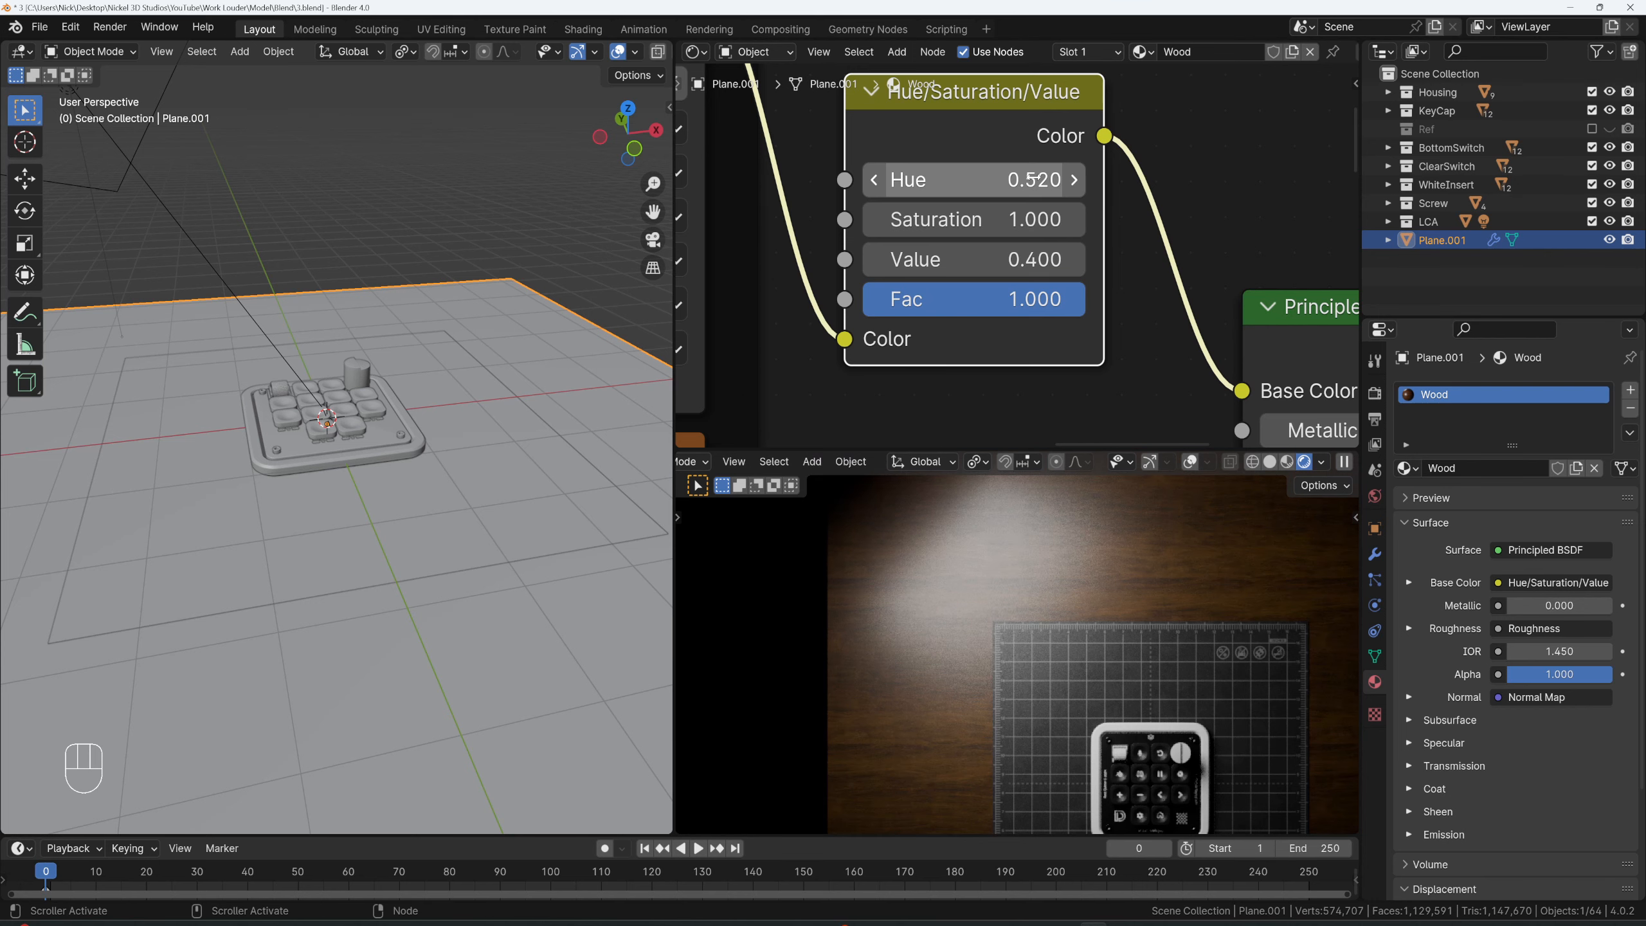
pyautogui.scroll(-2, 1150, 555)
pyautogui.keyDown('shift'); pyautogui.moveTo(1150, 555); pyautogui.dragTo(1025, 511, button='middle'); pyautogui.keyUp('shift')
# - Set the Hue/Saturation/Value node's hue to 0.48
pyautogui.click(920, 174)
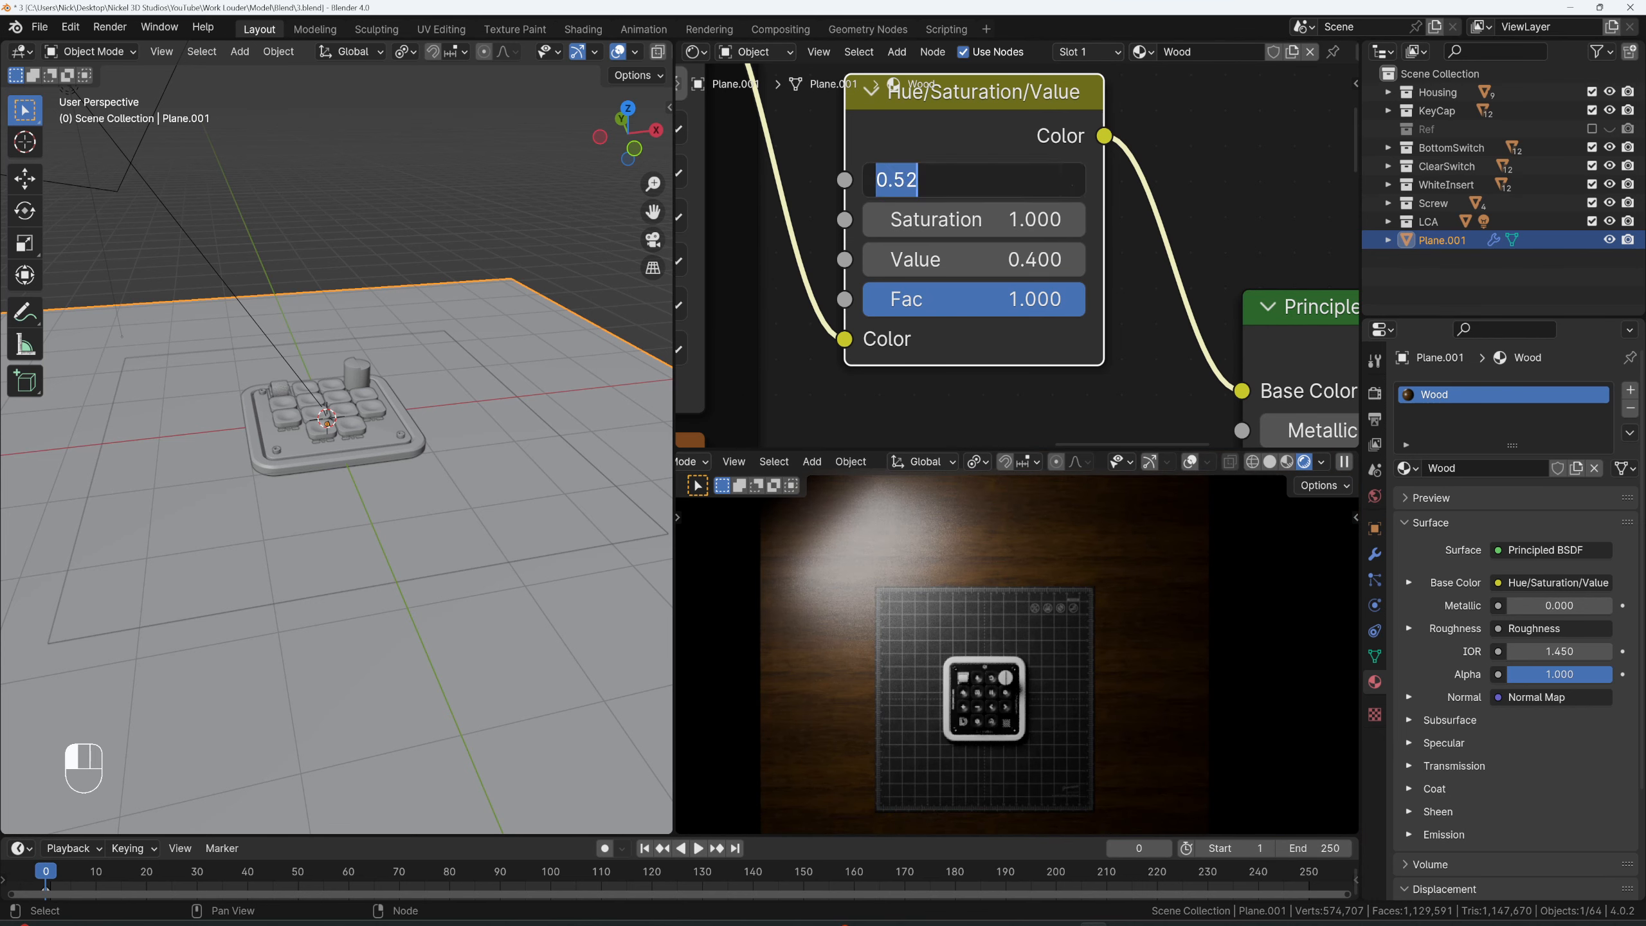
pyautogui.write('.')
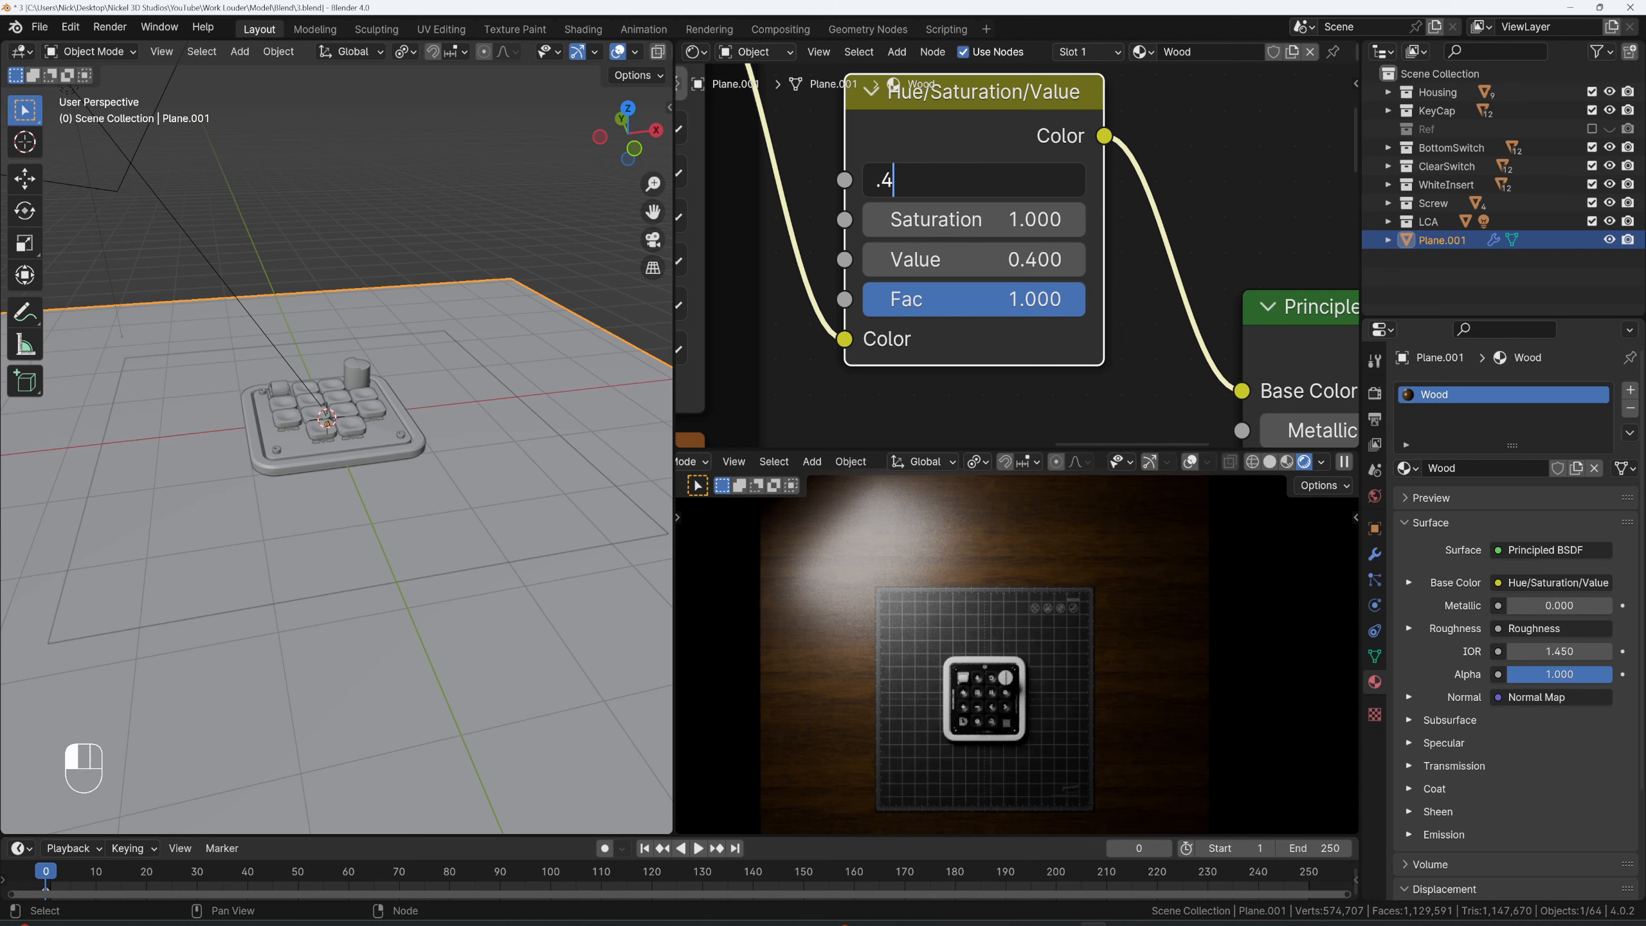
pyautogui.write('48')
pyautogui.press('Return')
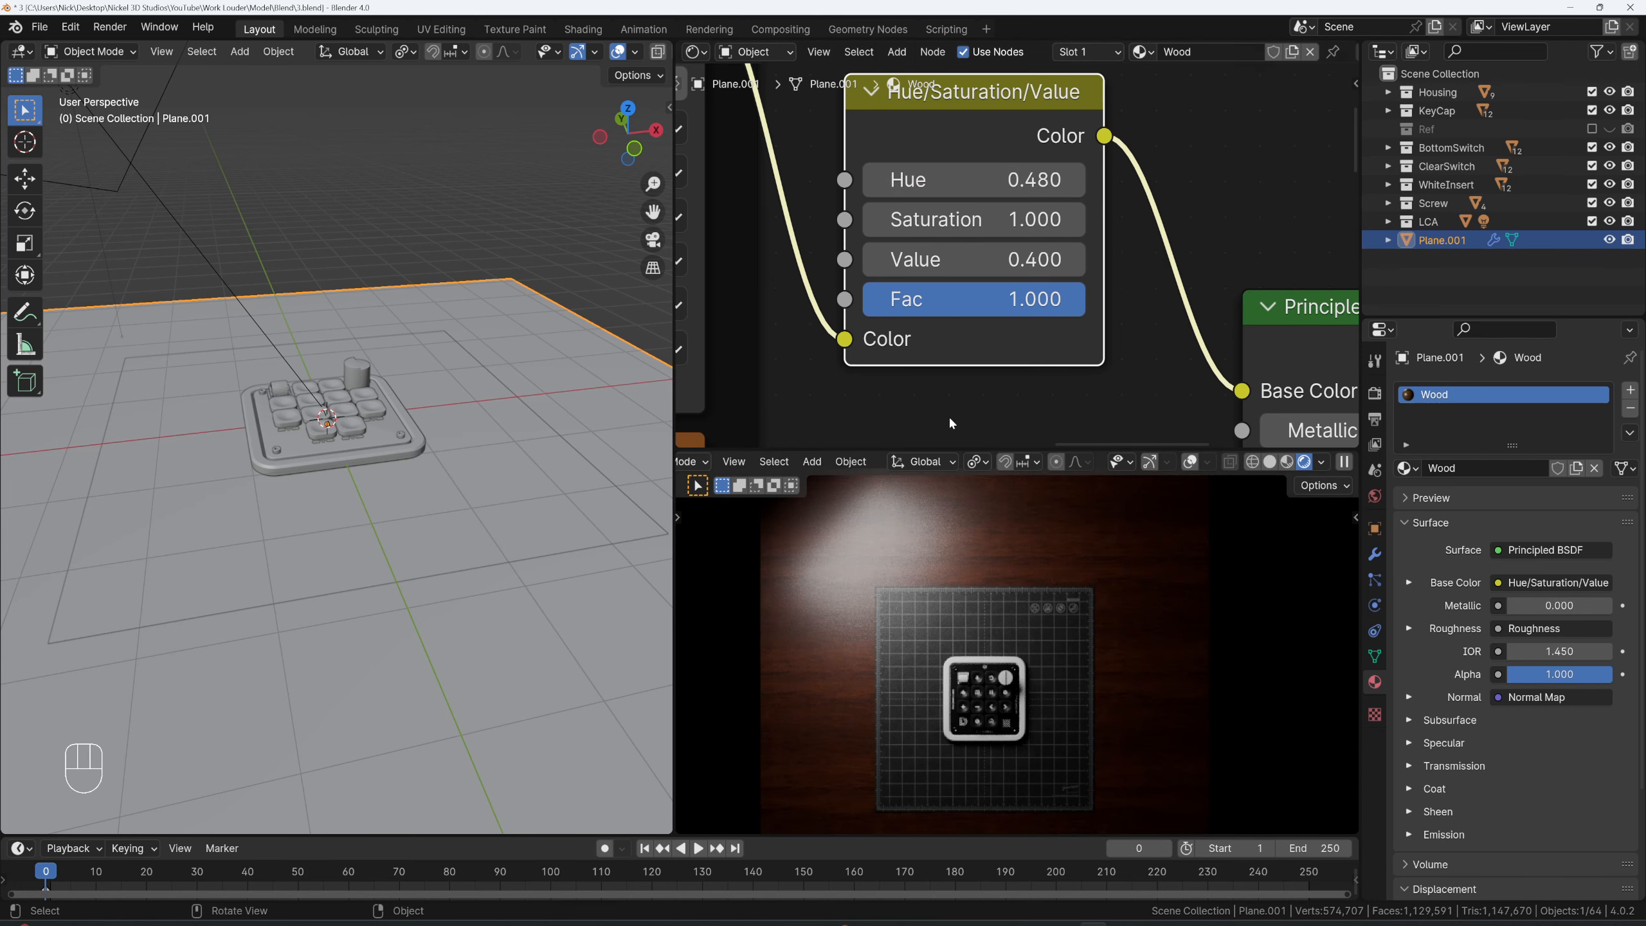
# - Delete the Hue/Saturation/Value node and reconnect the Base Color texture's Color output to the Principled BSDF's Base Color
pyautogui.scroll(-2, 1014, 253)
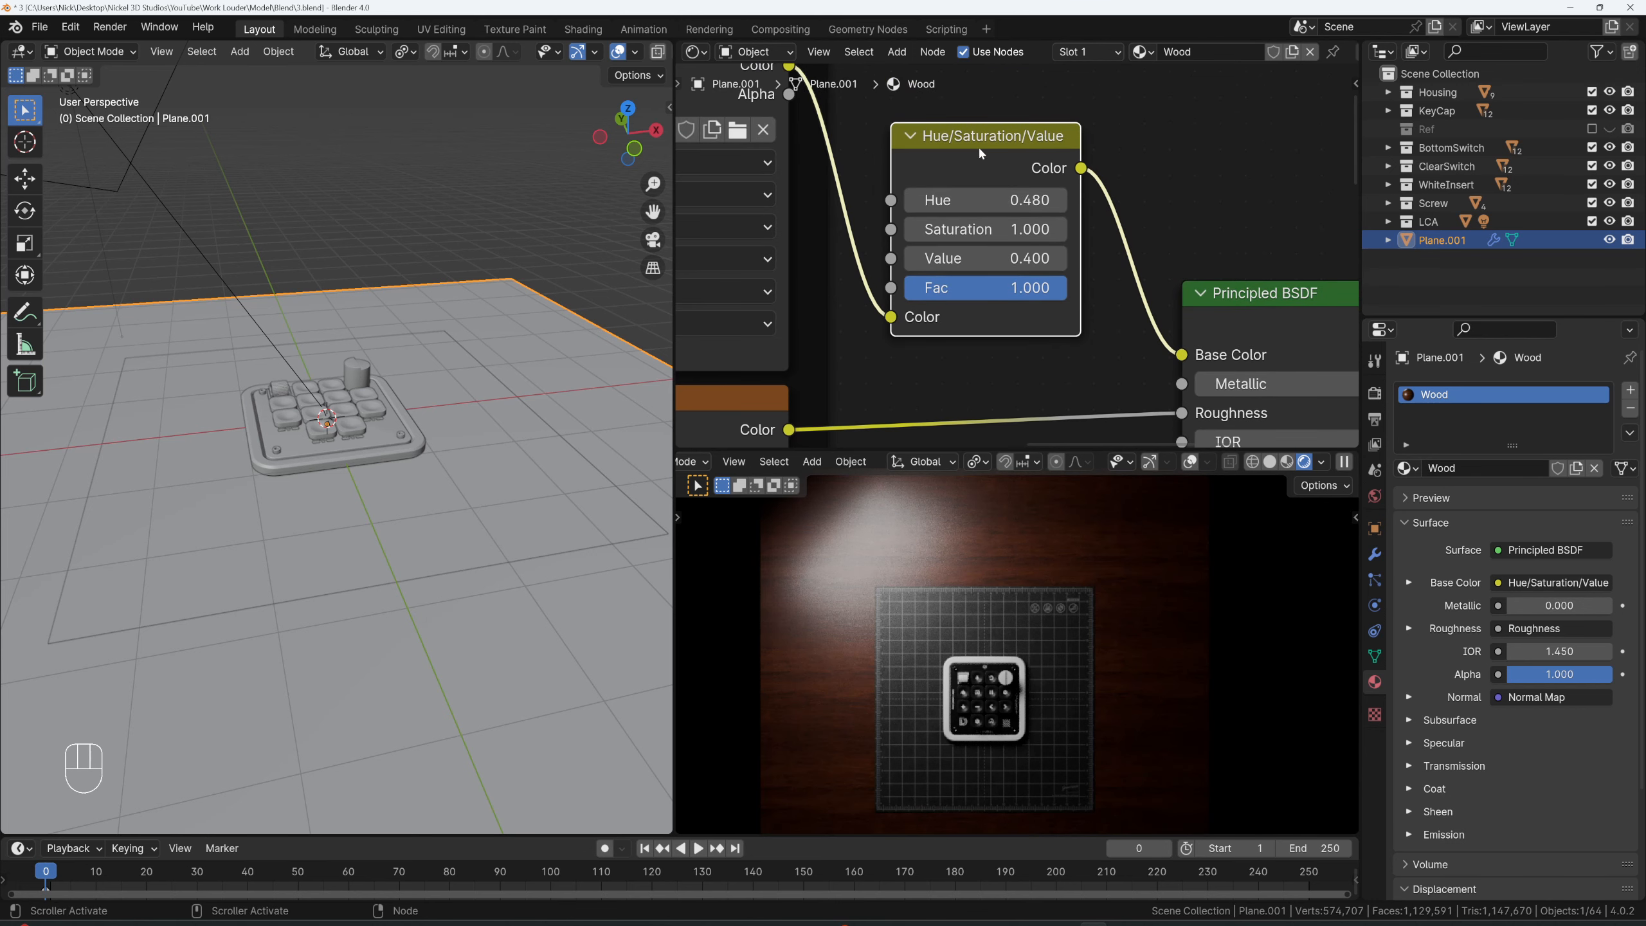
pyautogui.press('x')
pyautogui.scroll(-1, 966, 166)
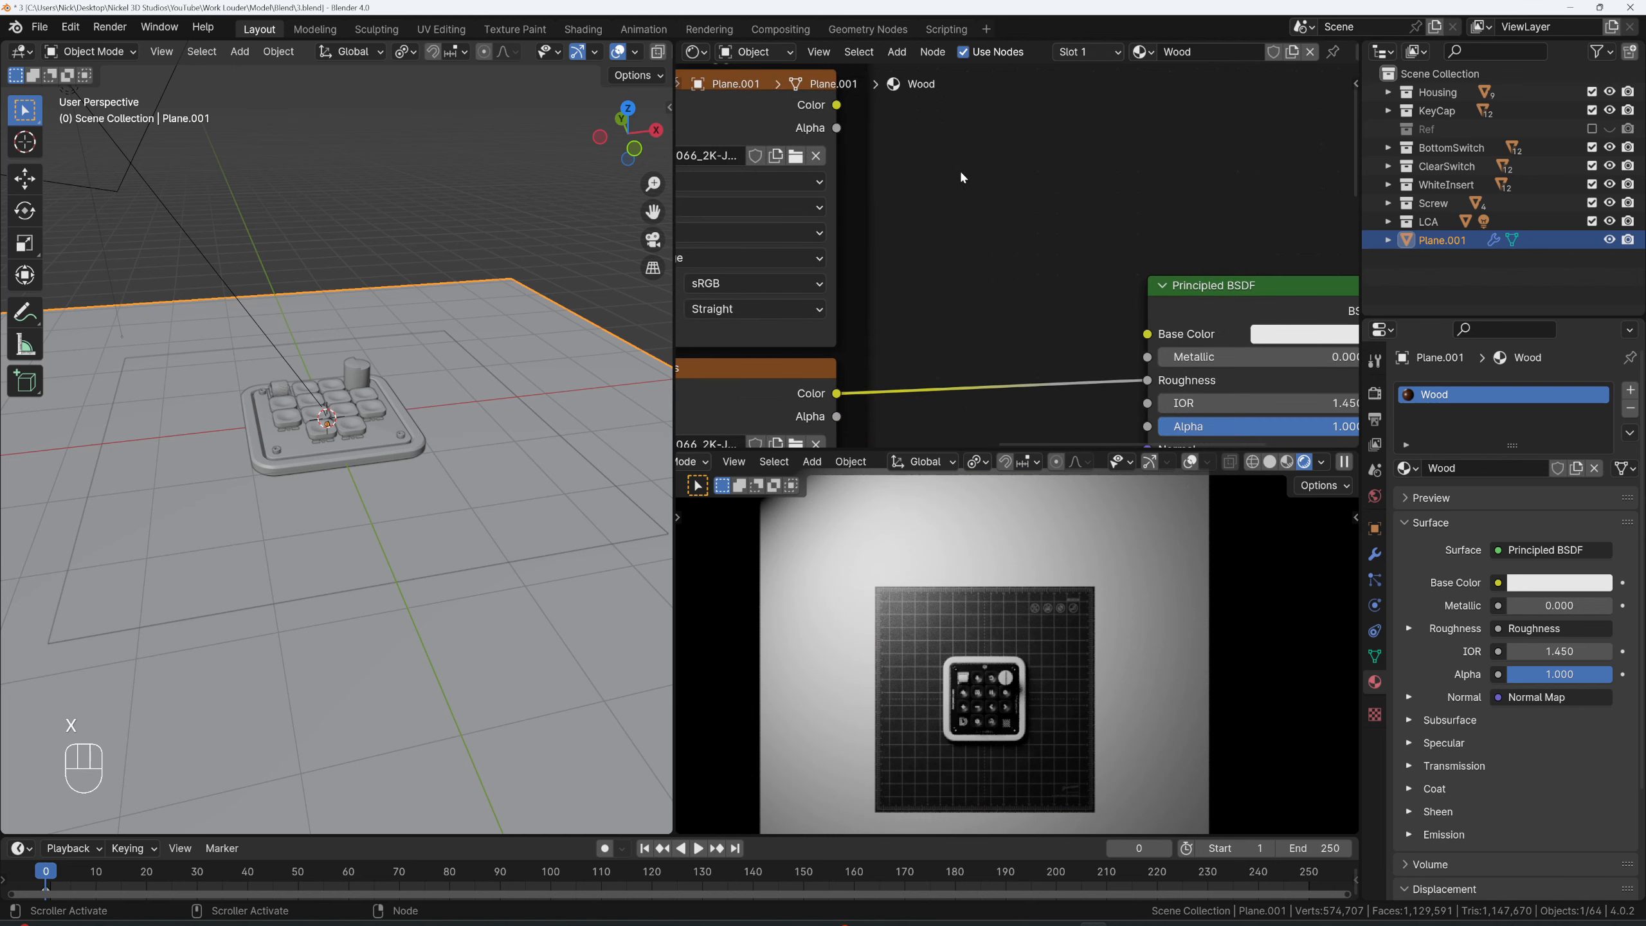
pyautogui.moveTo(838, 106); pyautogui.dragTo(1147, 334)
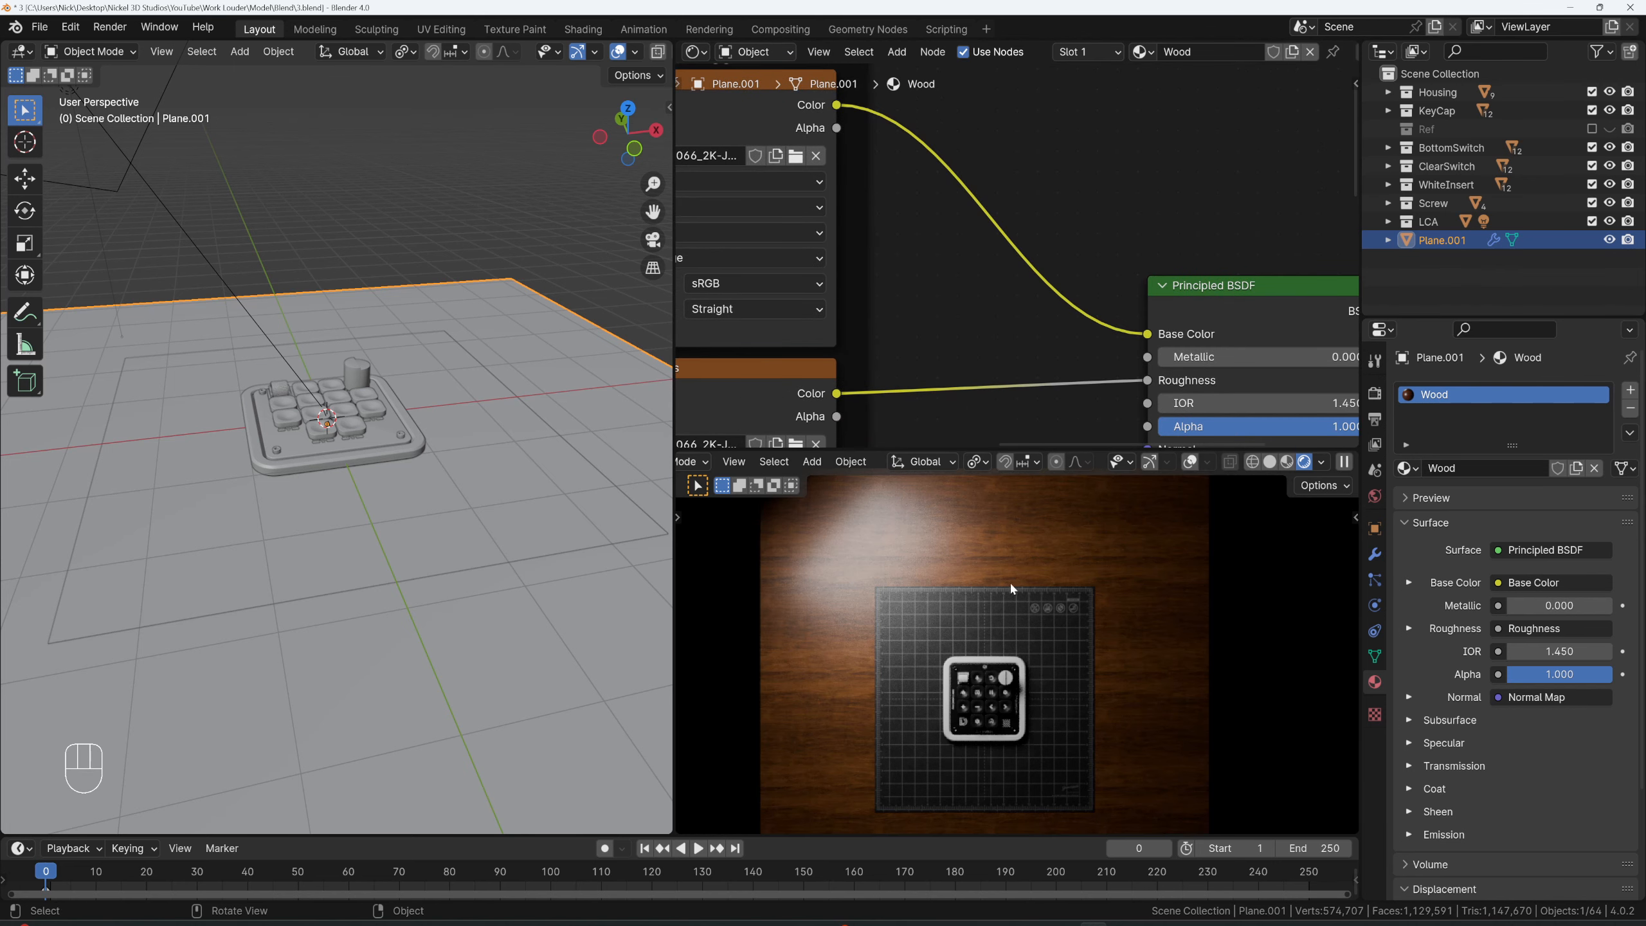
# - Examine the rendered scene from above and the Wood material's texture and shader nodes
pyautogui.moveTo(1013, 588); pyautogui.dragTo(1088, 628, button='middle')
pyautogui.press('`')
pyautogui.click(1076, 554)
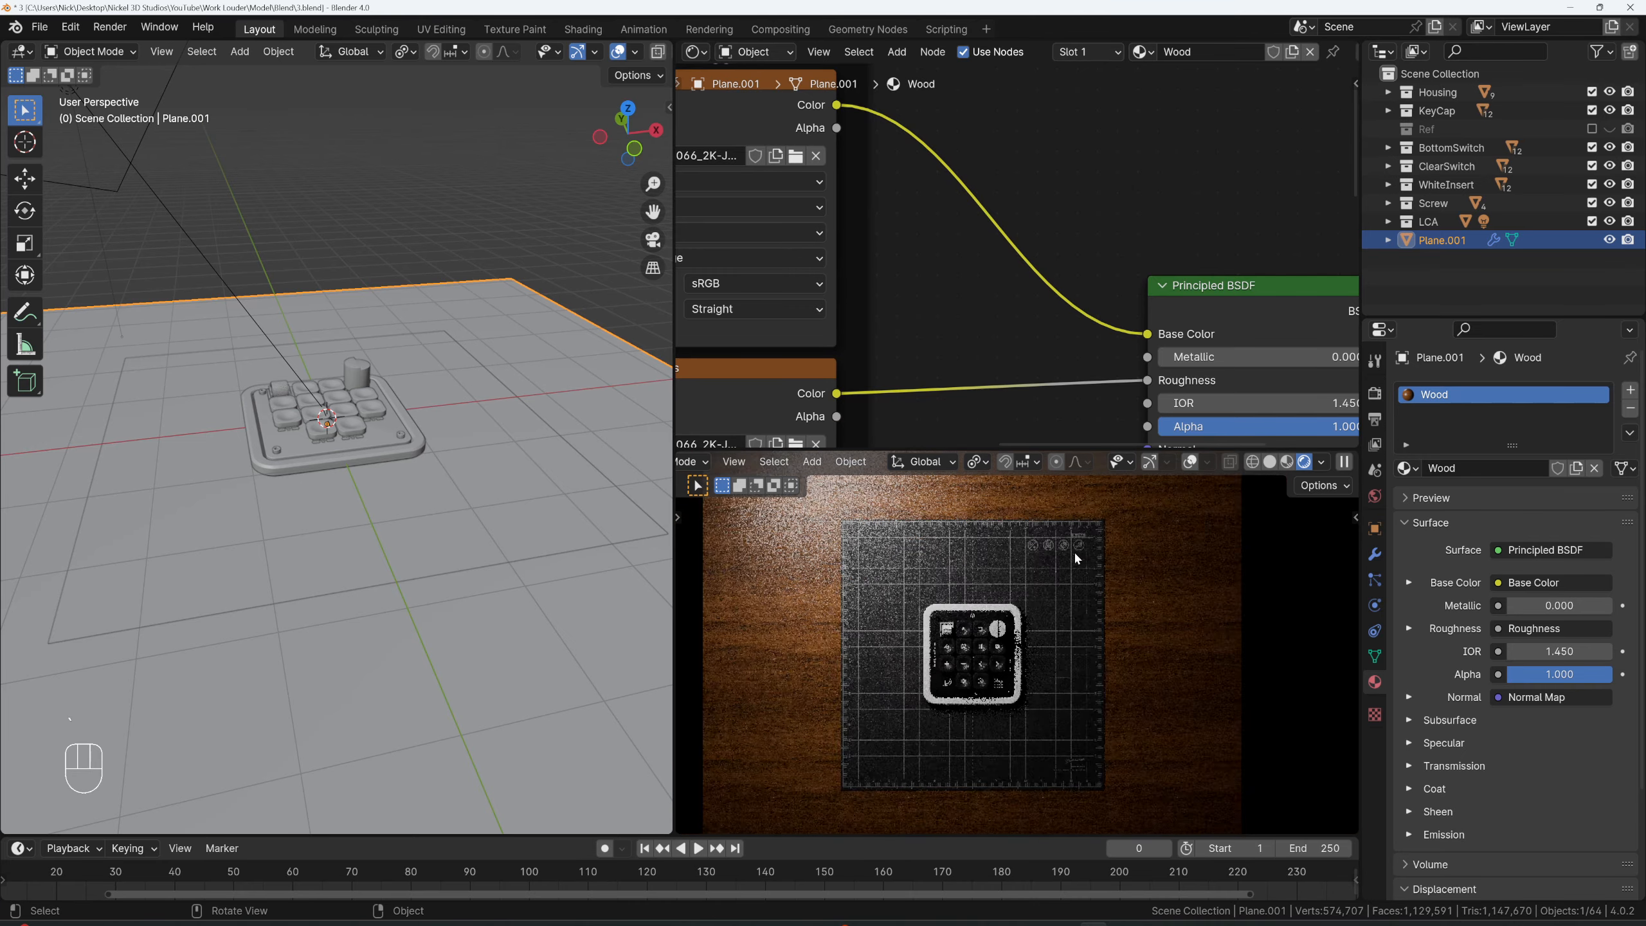
pyautogui.scroll(-4, 1075, 554)
pyautogui.keyDown('shift'); pyautogui.moveTo(1073, 558); pyautogui.dragTo(1076, 581, button='middle'); pyautogui.keyUp('shift')
pyautogui.scroll(3, 1076, 580)
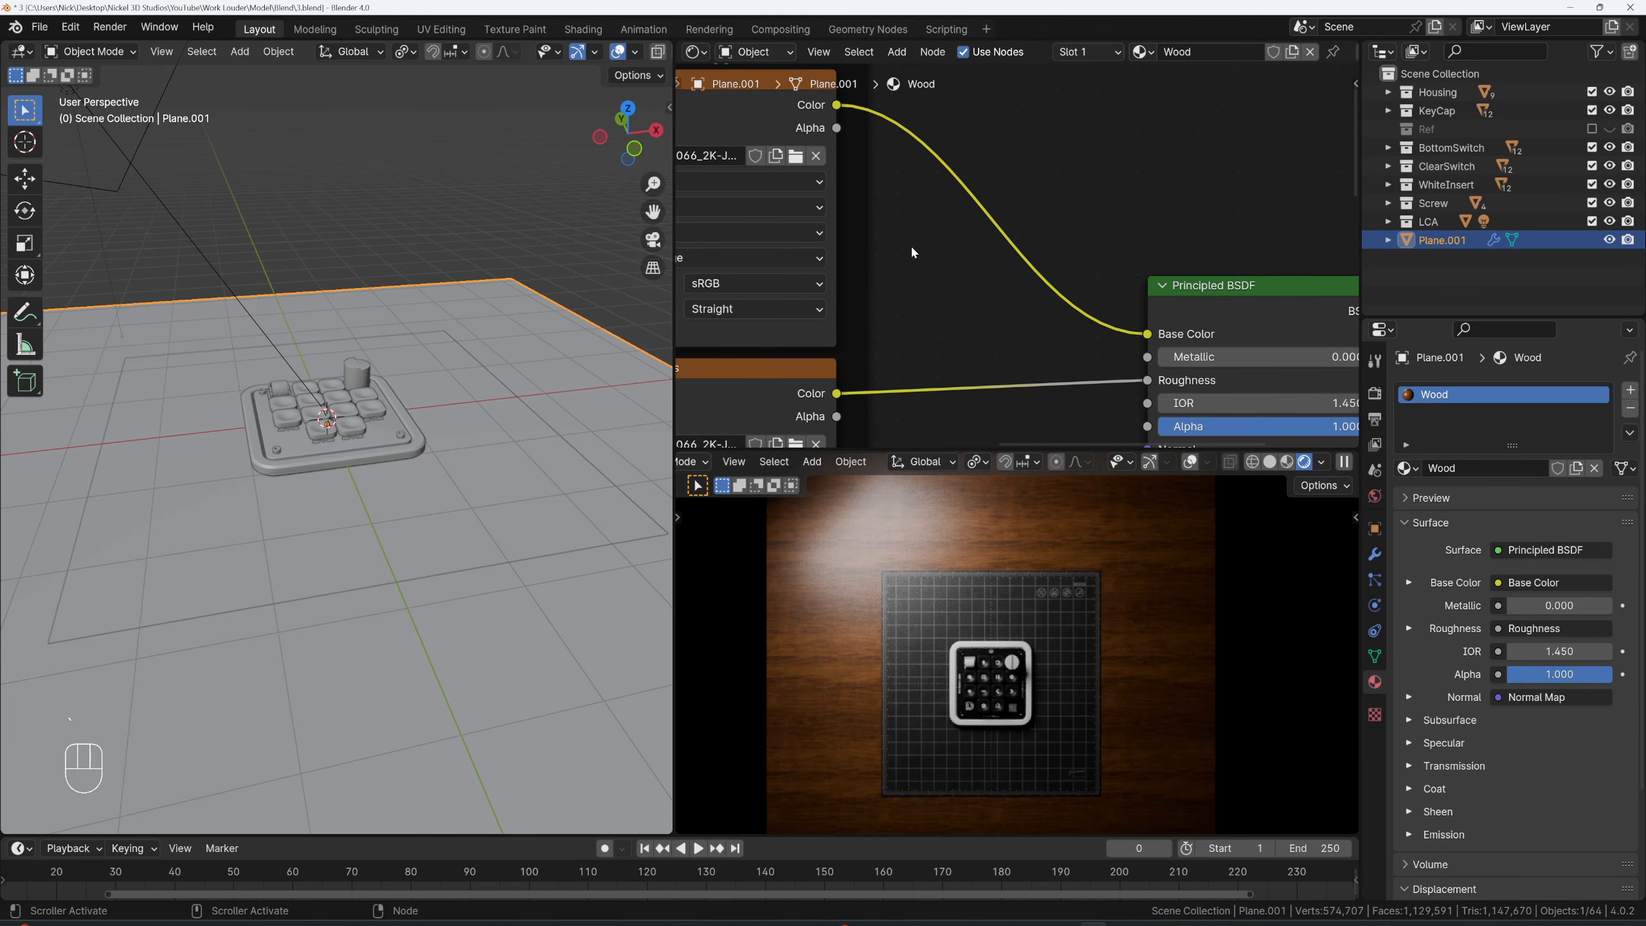
pyautogui.scroll(-3, 913, 252)
pyautogui.moveTo(913, 252); pyautogui.dragTo(1006, 210, button='middle')
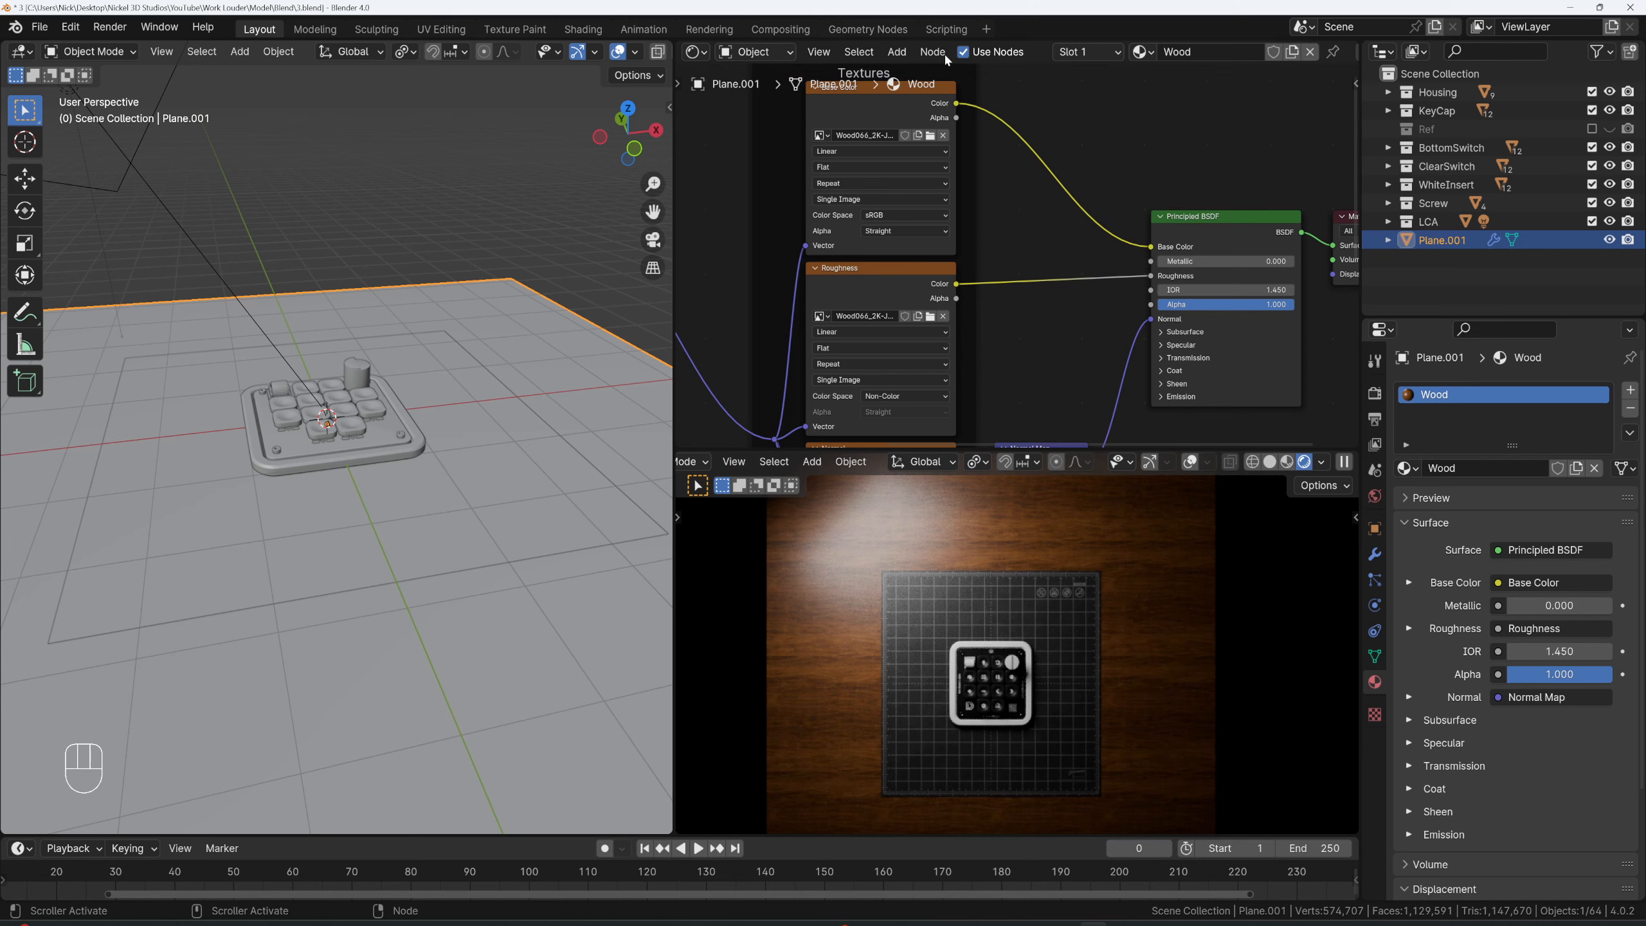
# - Apply the D Wood Walnut 02 material from the GSG_Materials asset library to the ground plane, then deselect it
pyautogui.click(693, 52)
pyautogui.click(1254, 162)
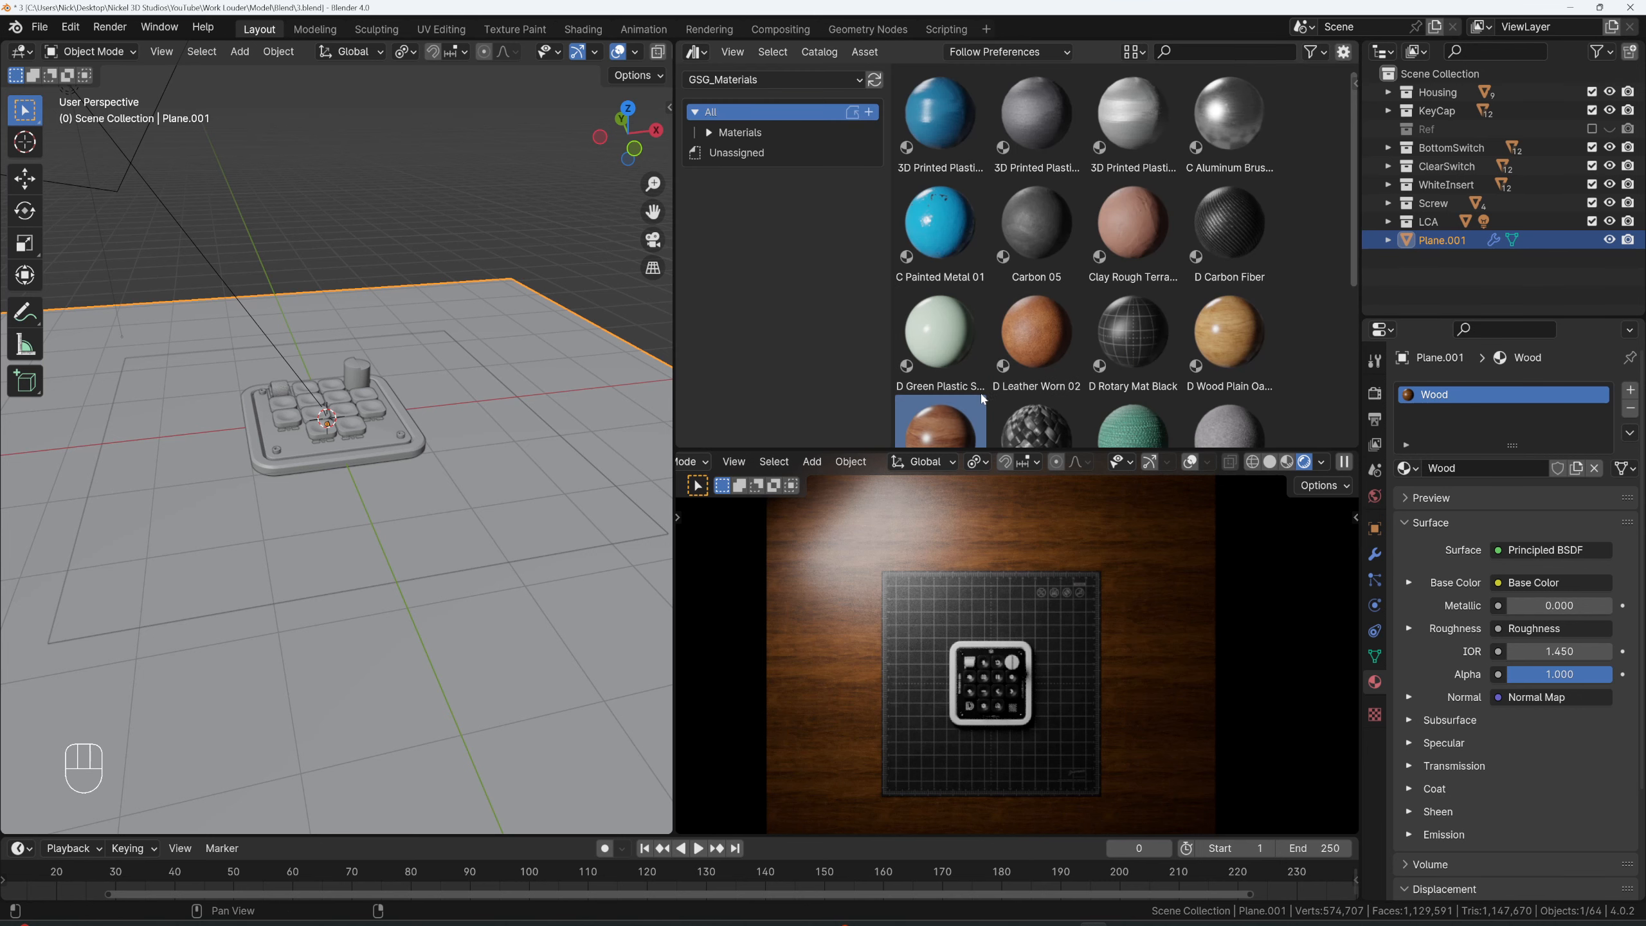
pyautogui.click(942, 327)
pyautogui.moveTo(942, 332); pyautogui.dragTo(857, 529)
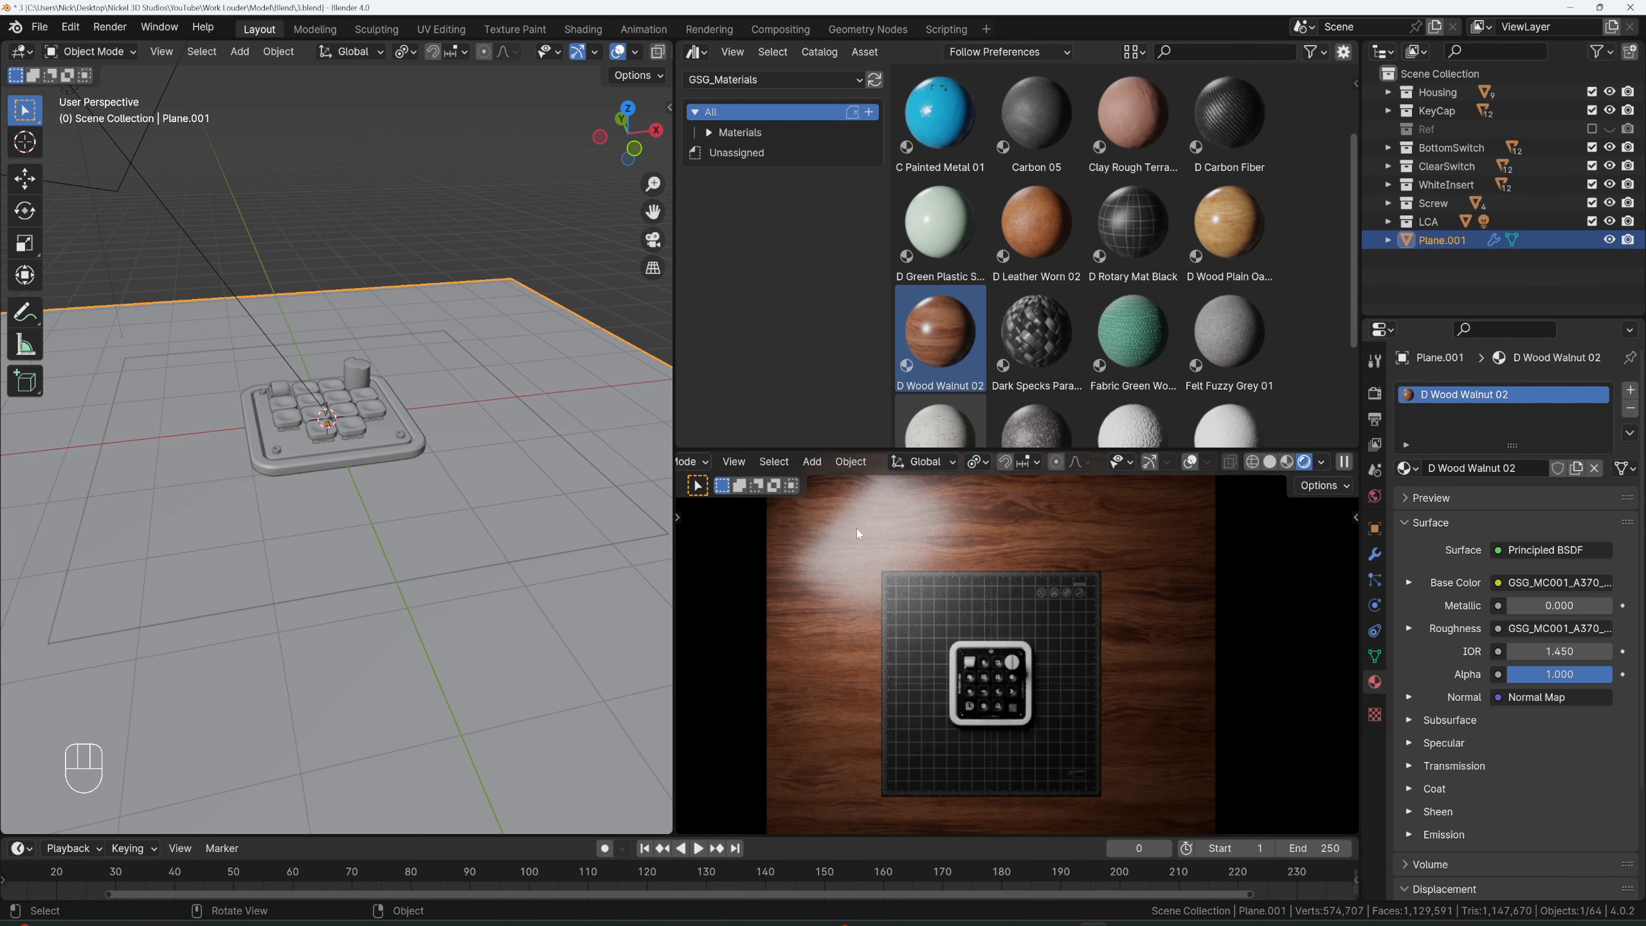
pyautogui.click(1298, 628)
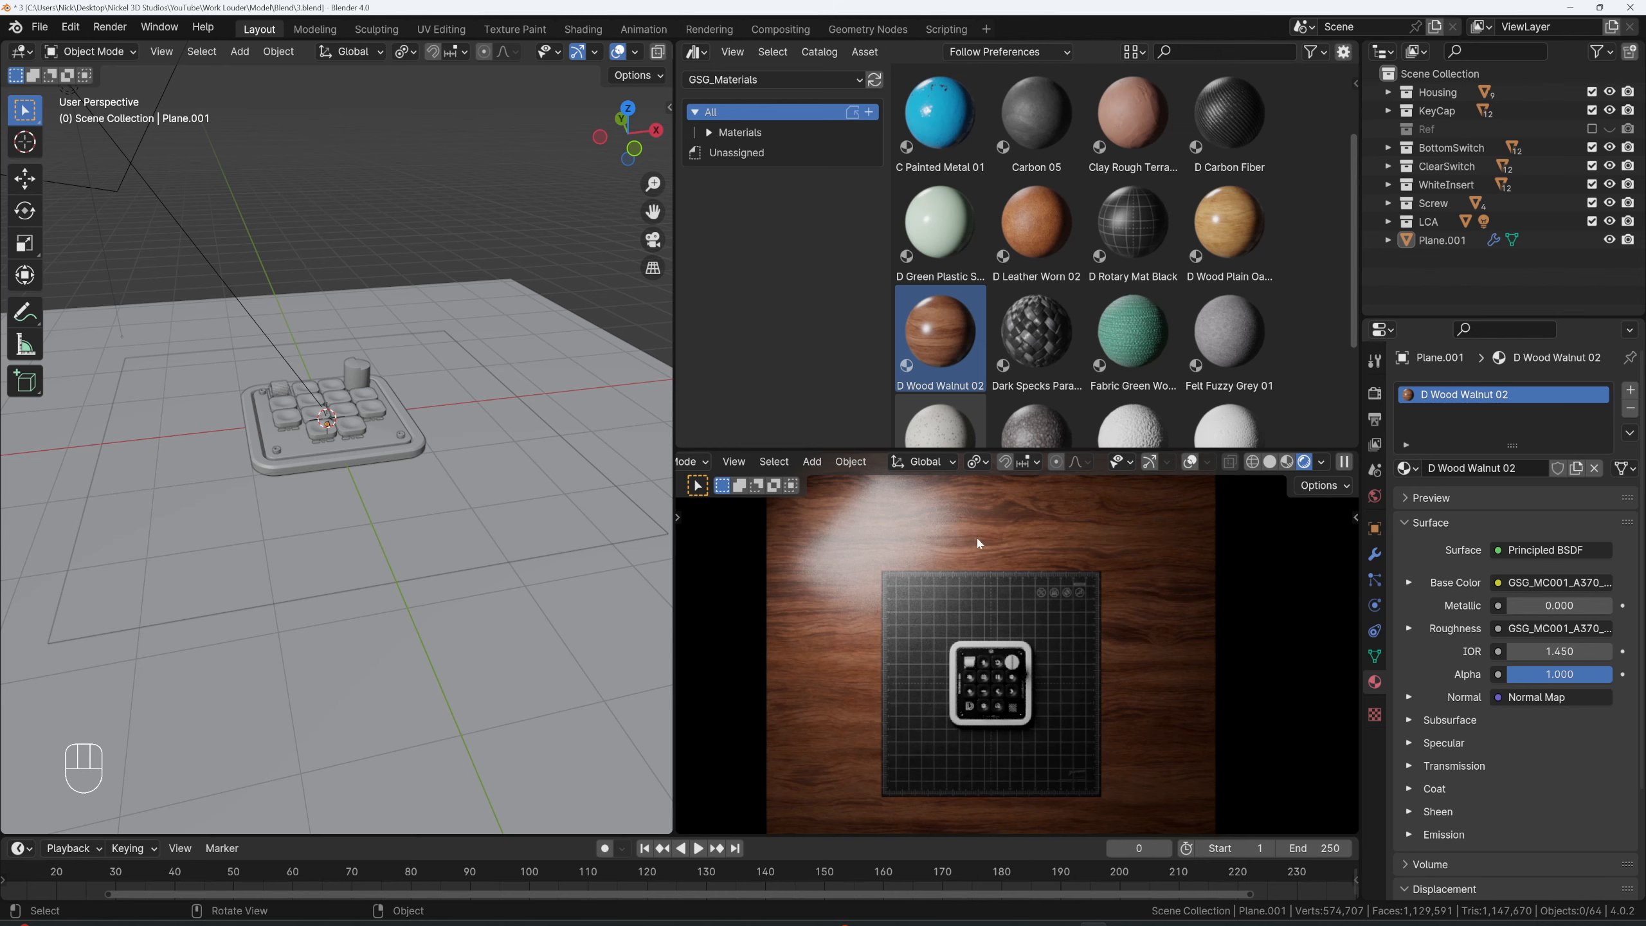
pyautogui.scroll(2, 939, 564)
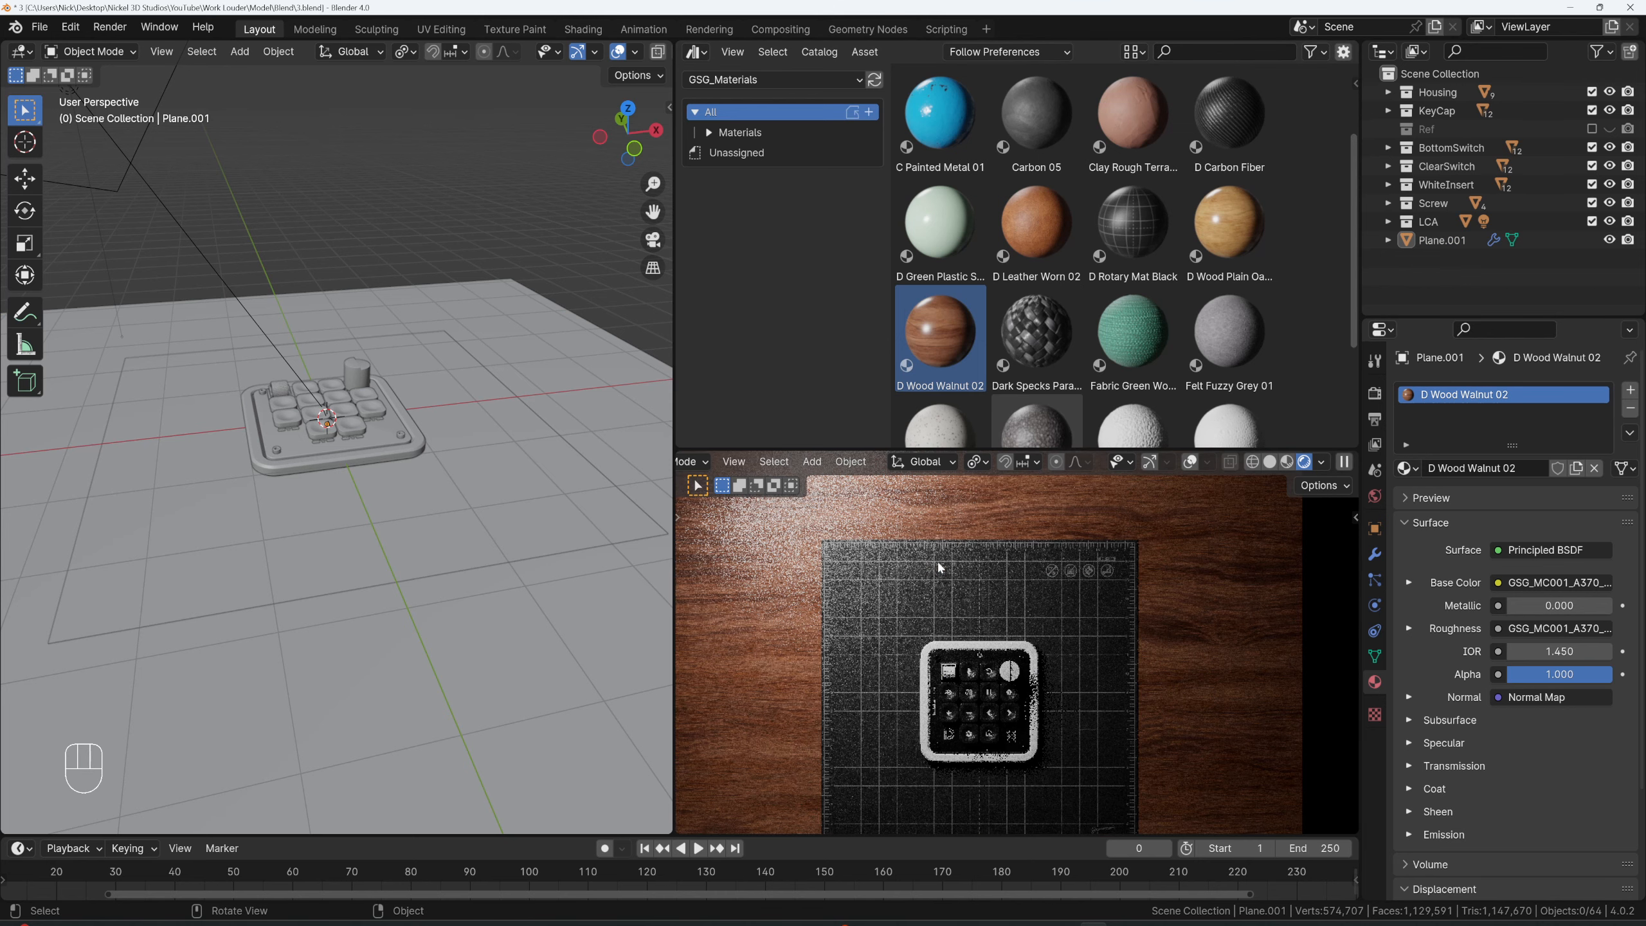
pyautogui.scroll(-1, 933, 551)
# - Switch to the Chrome browser and open the ambientCG home page
pyautogui.click(839, 924)
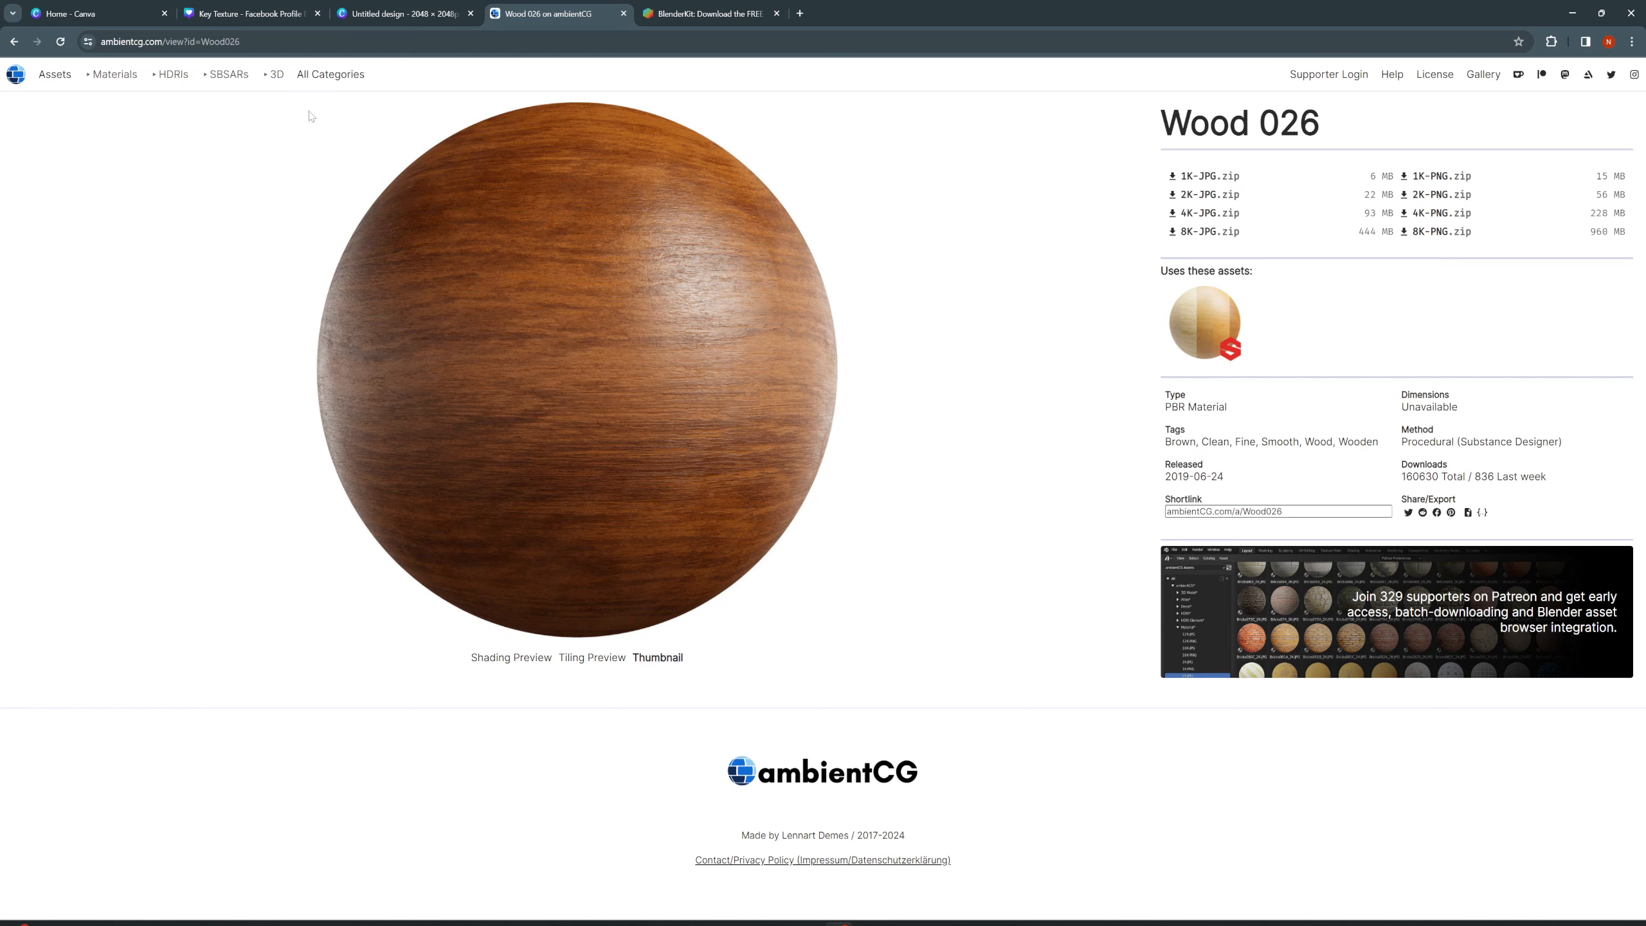
pyautogui.click(22, 79)
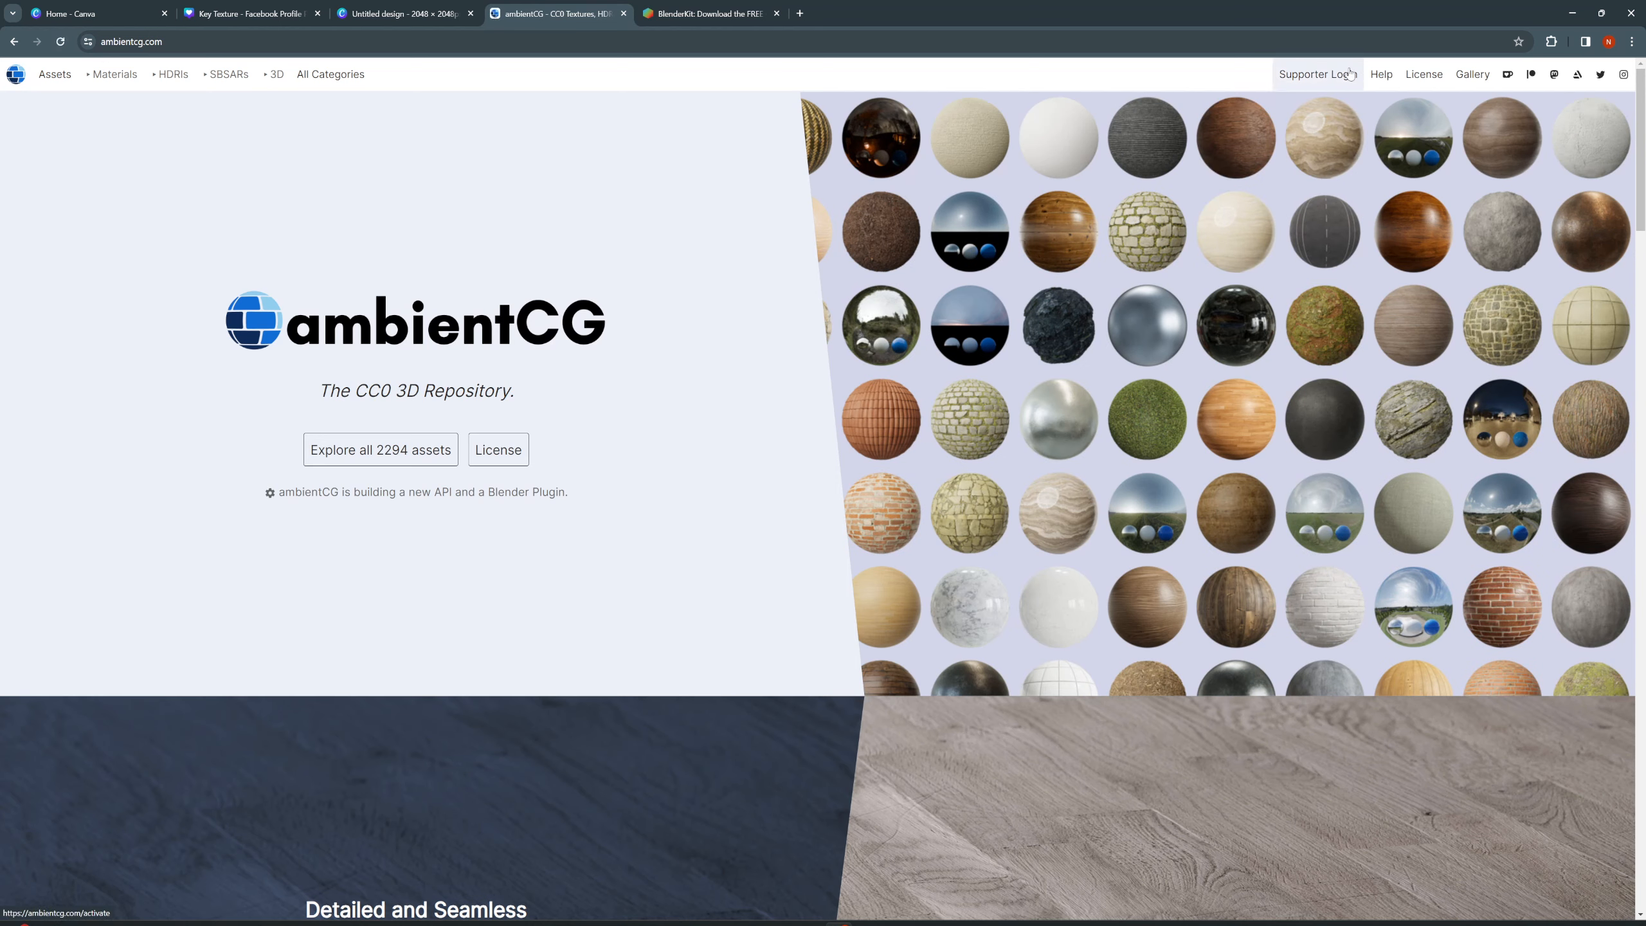
# - Search the ambientCG assets for wood and filter the results to the Material (PBR) type
pyautogui.click(1472, 74)
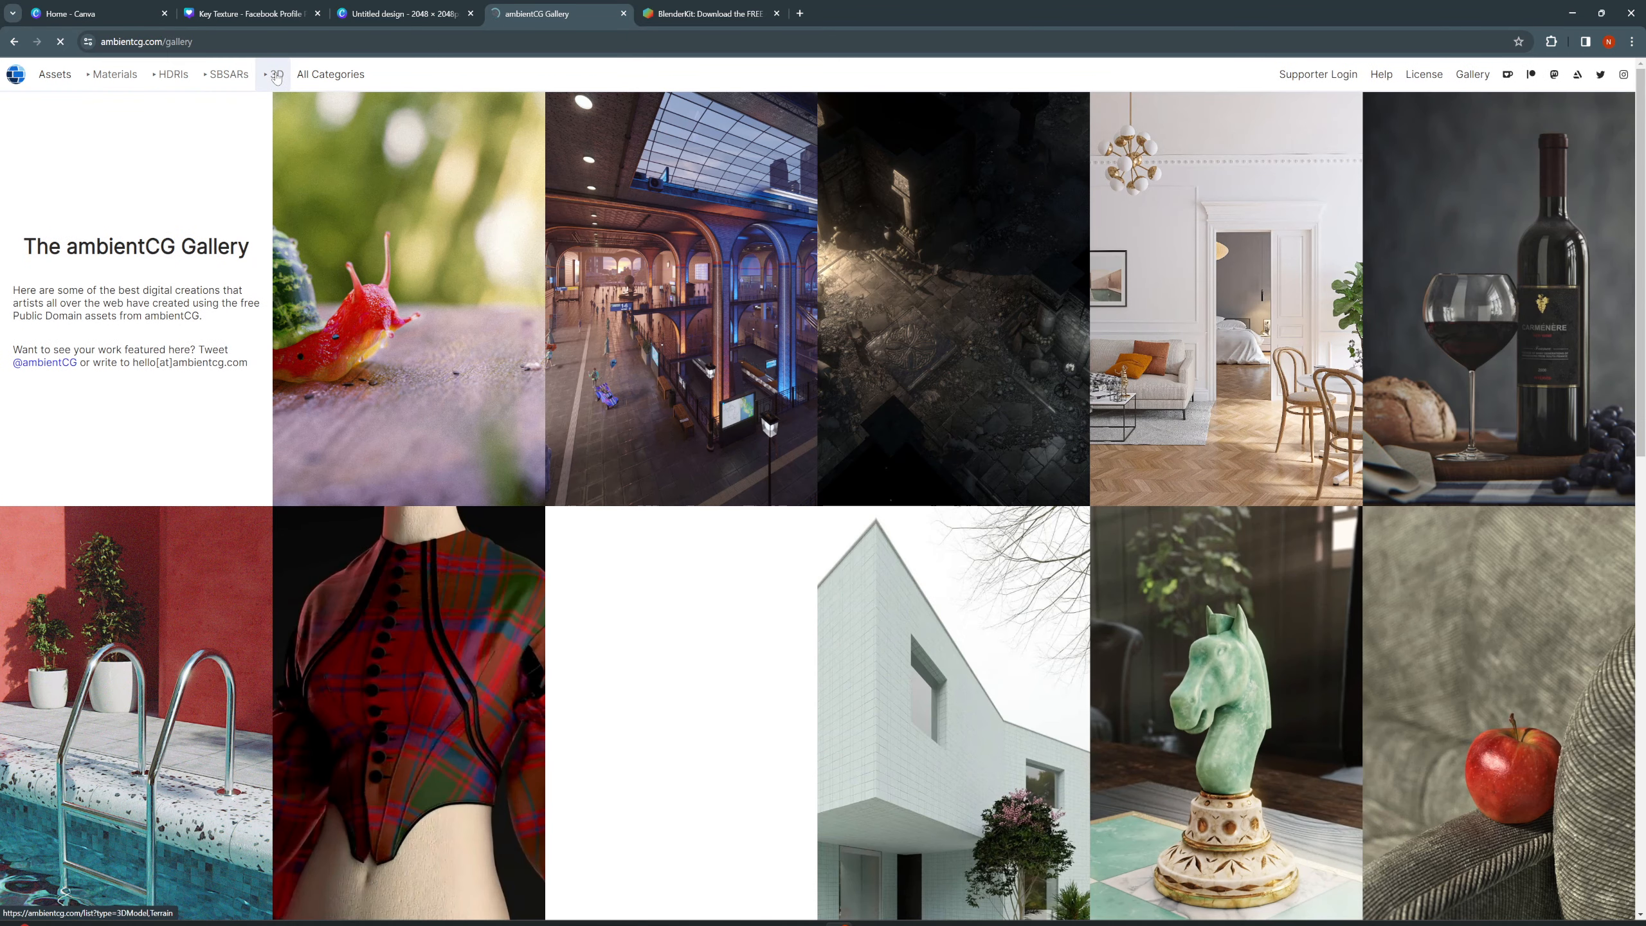
pyautogui.click(277, 76)
pyautogui.write('wood')
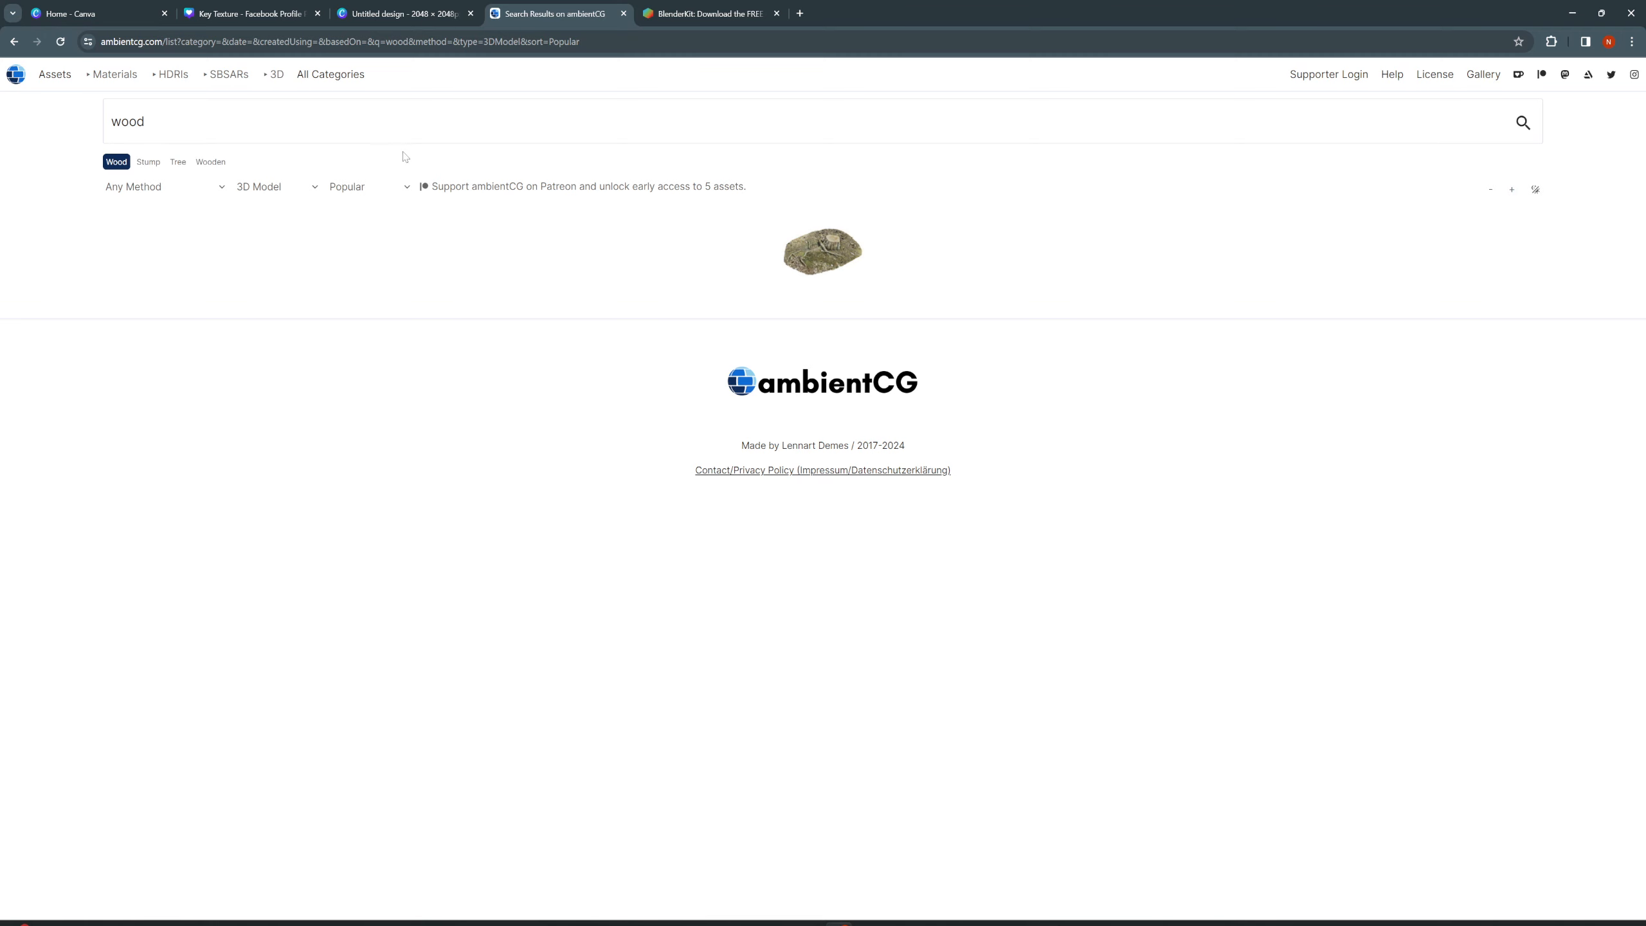
pyautogui.click(265, 187)
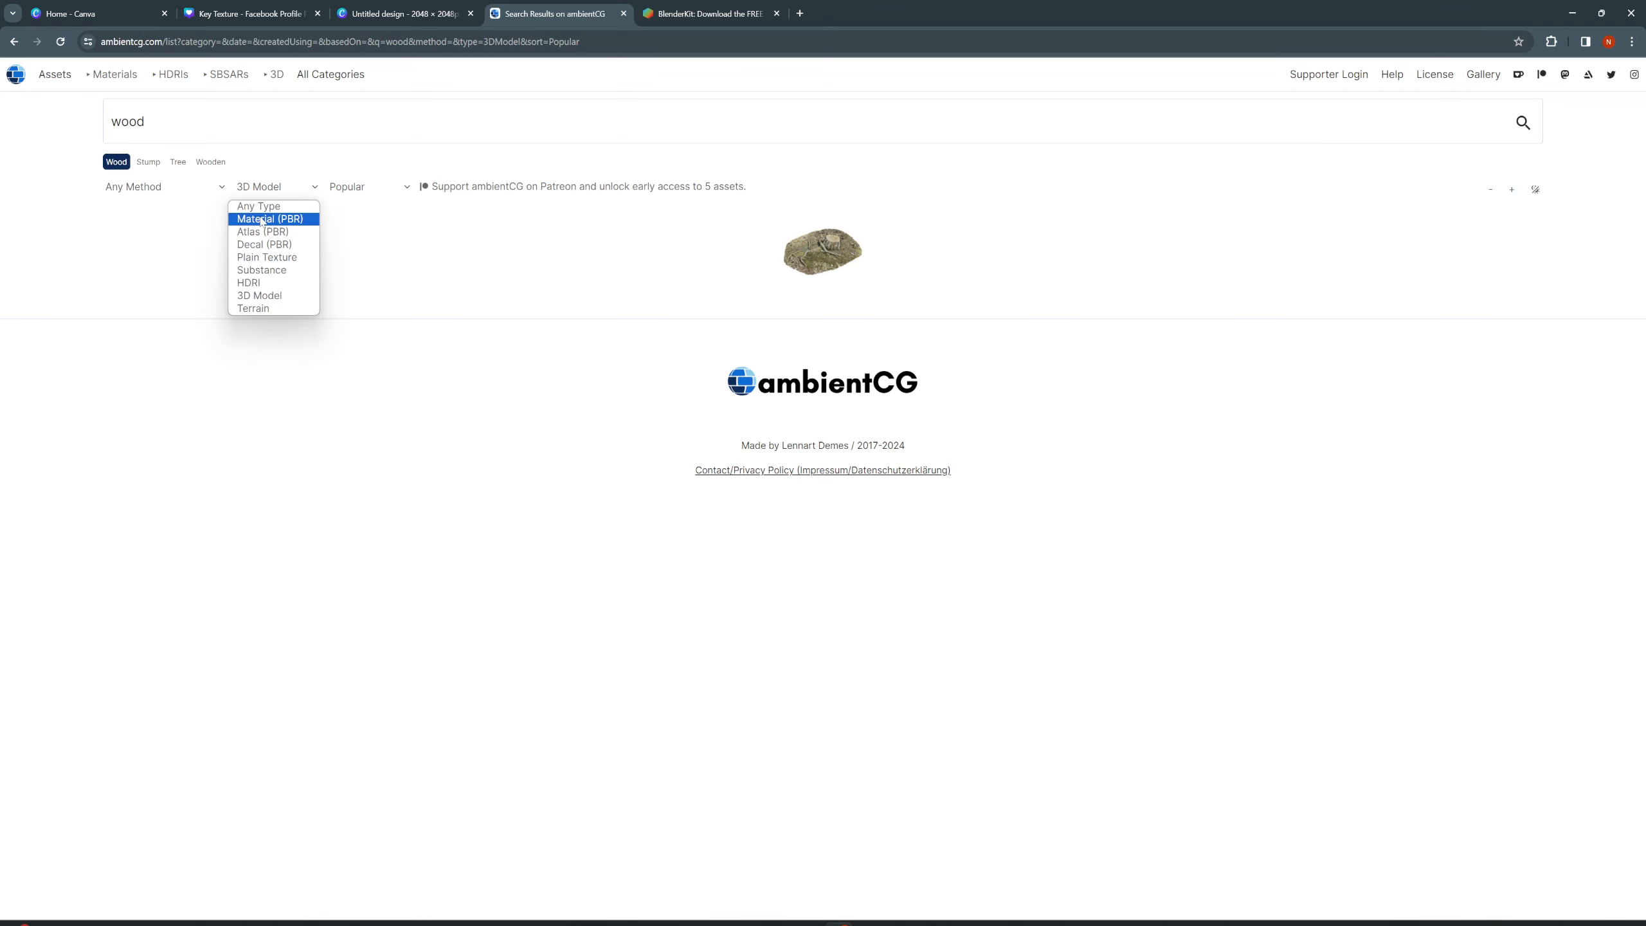
pyautogui.click(266, 220)
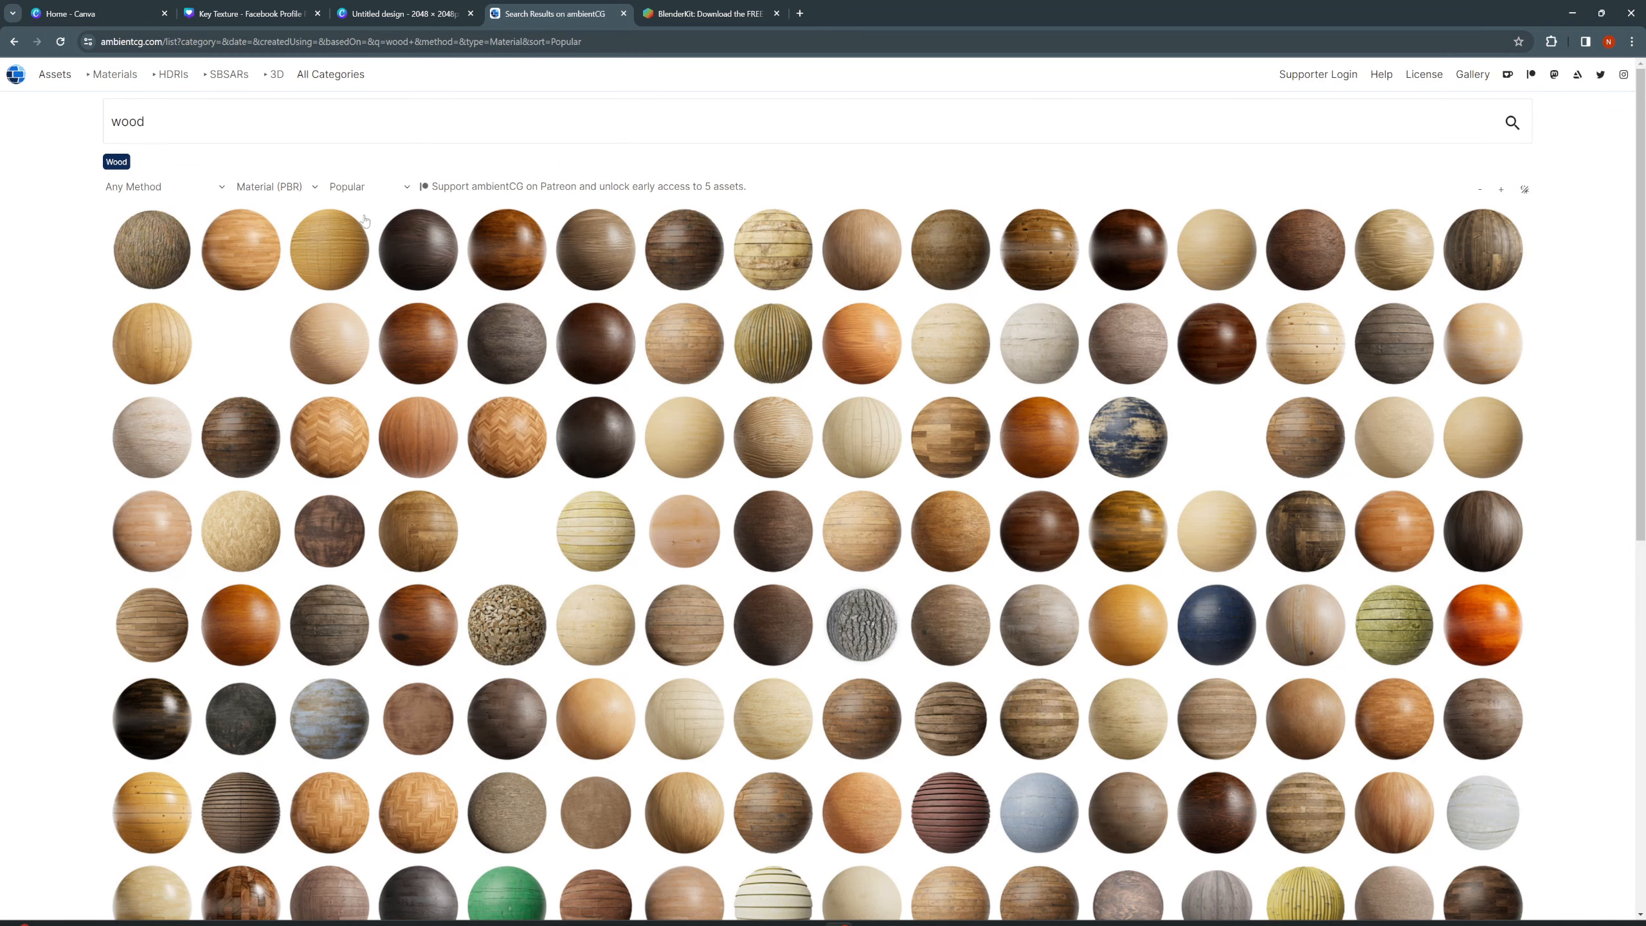
# - Browse the wood materials, view the Wood 058 page with its download options, and return to the results
pyautogui.scroll(-5, 863, 468)
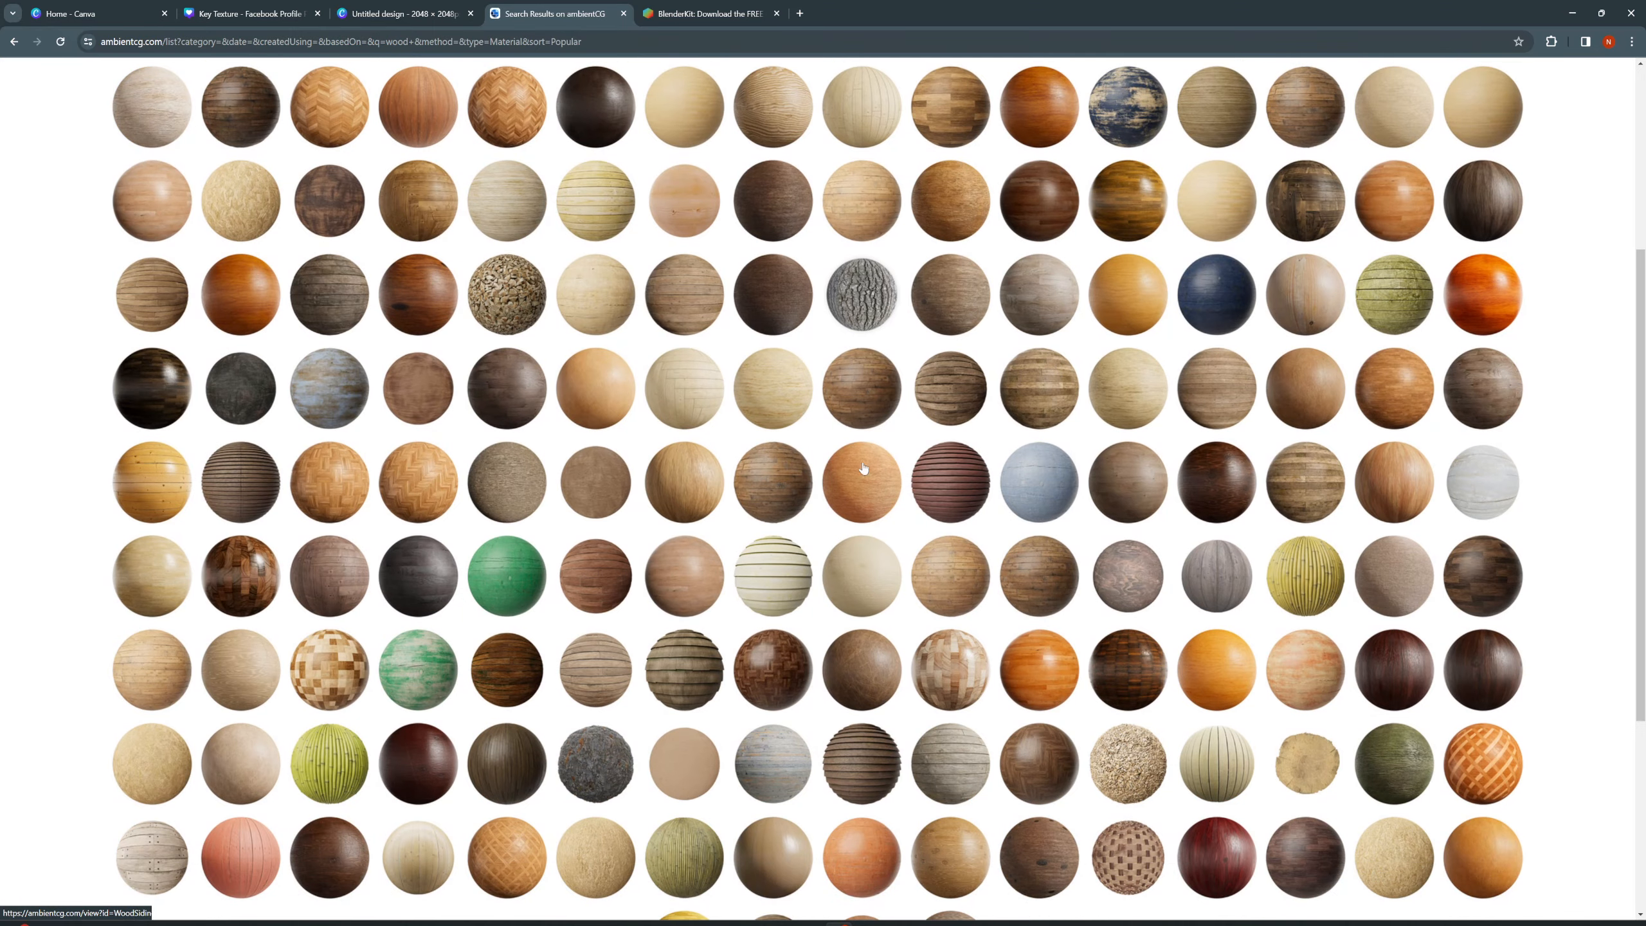
pyautogui.scroll(-1, 907, 460)
pyautogui.scroll(2, 957, 439)
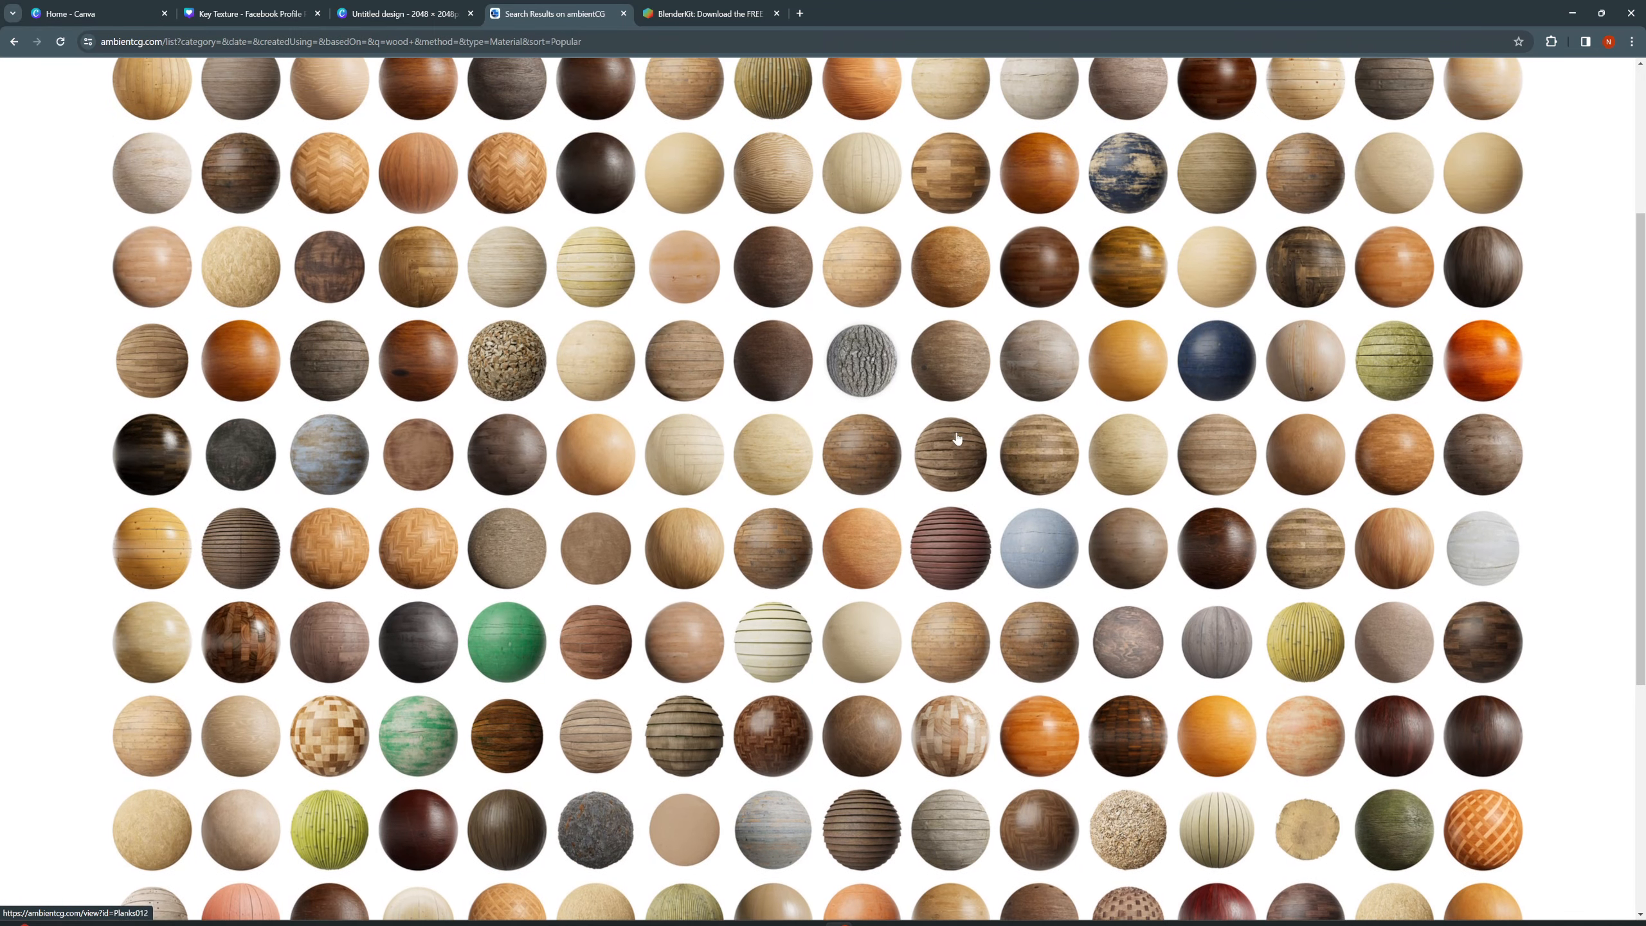
pyautogui.scroll(1, 771, 344)
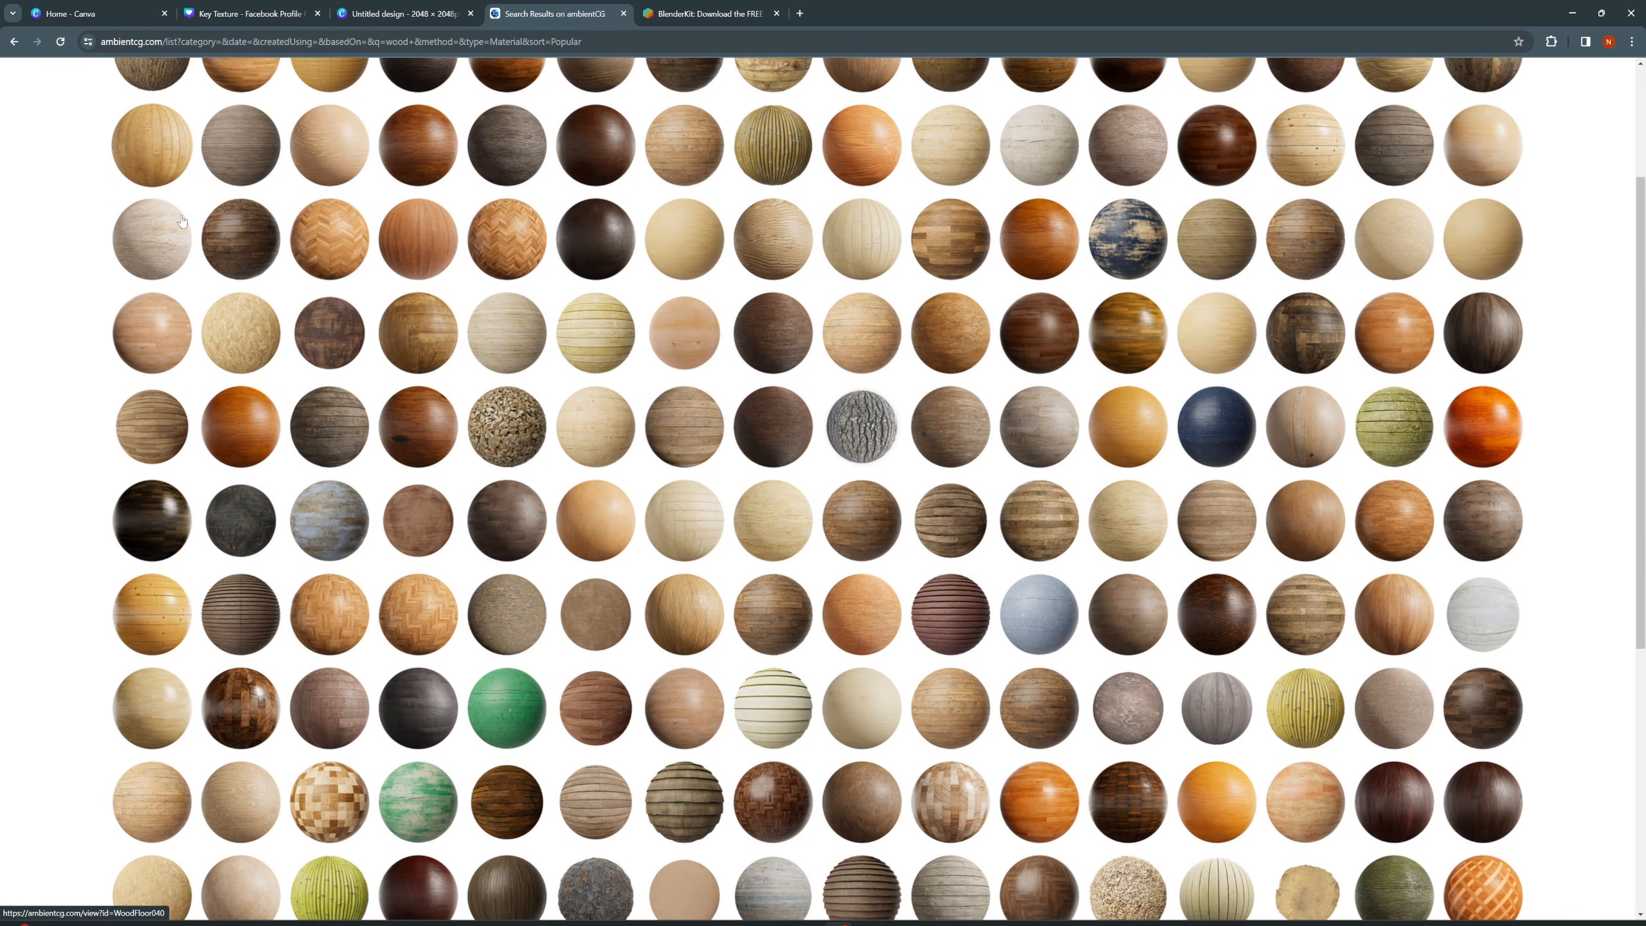
pyautogui.scroll(1, 518, 260)
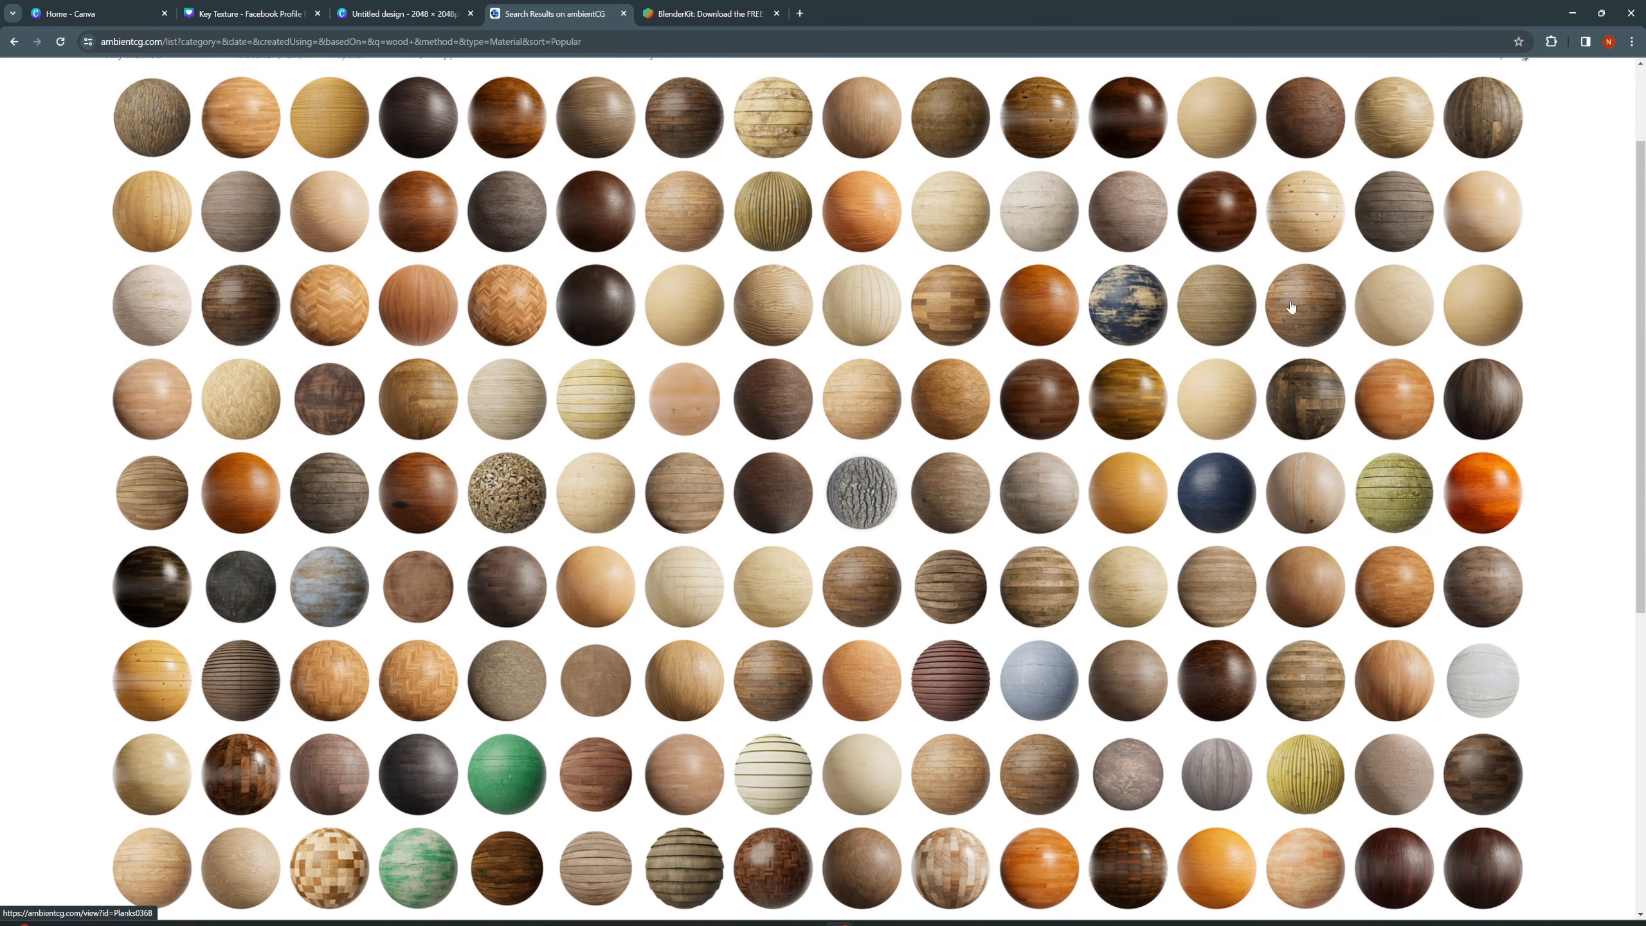
pyautogui.scroll(1, 784, 237)
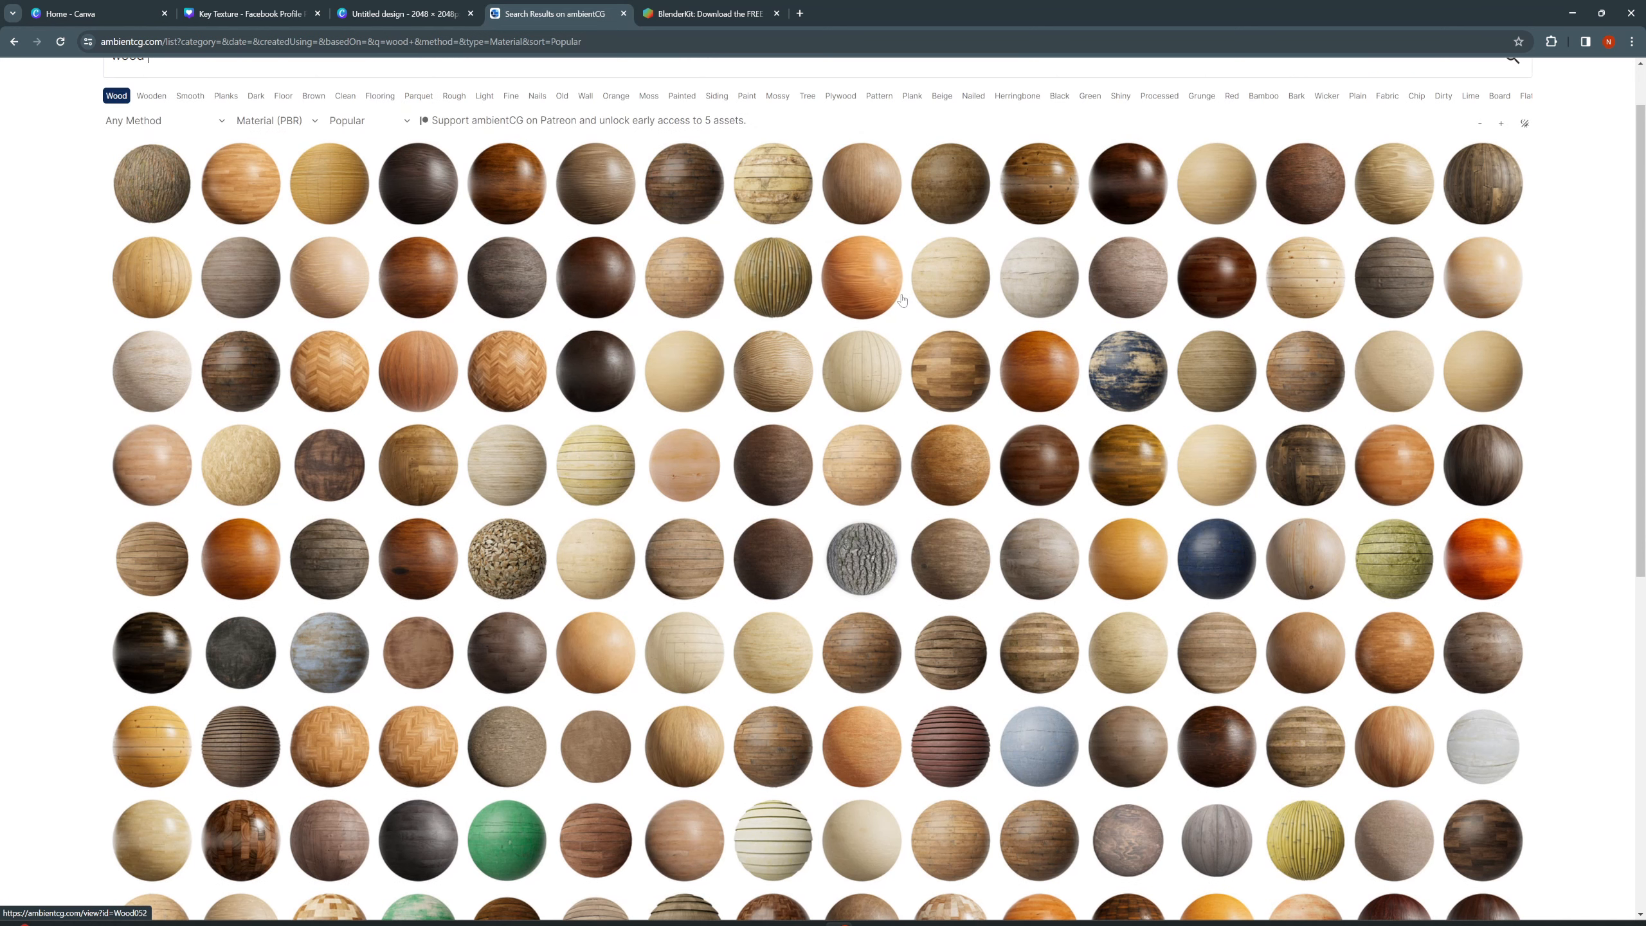
pyautogui.click(872, 198)
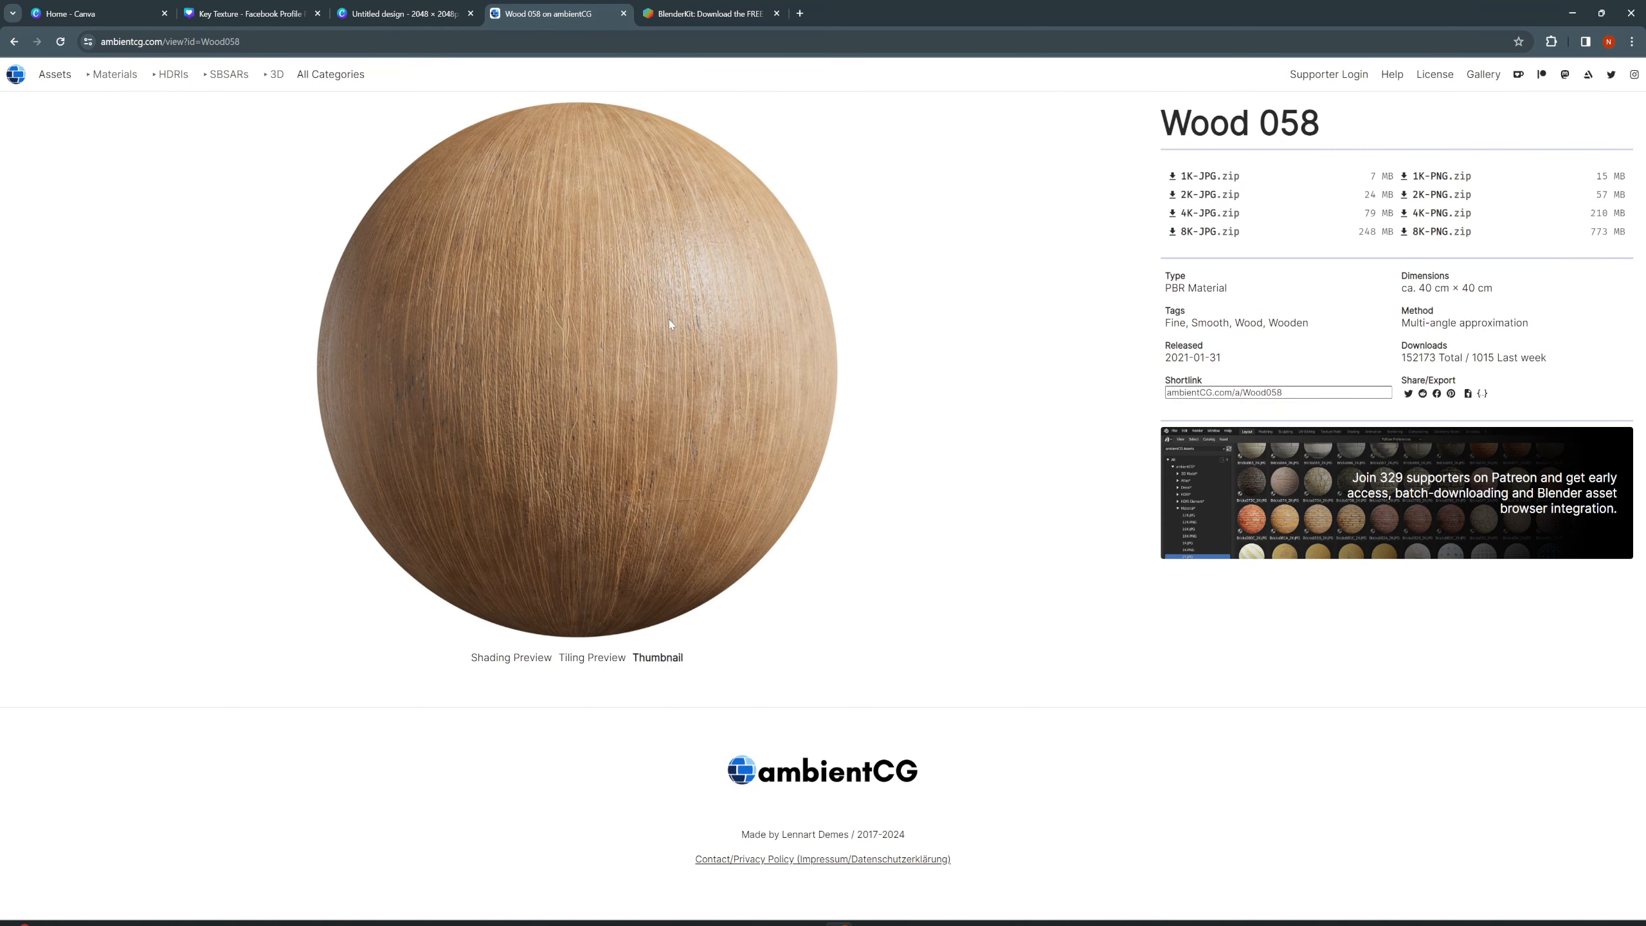
pyautogui.click(15, 42)
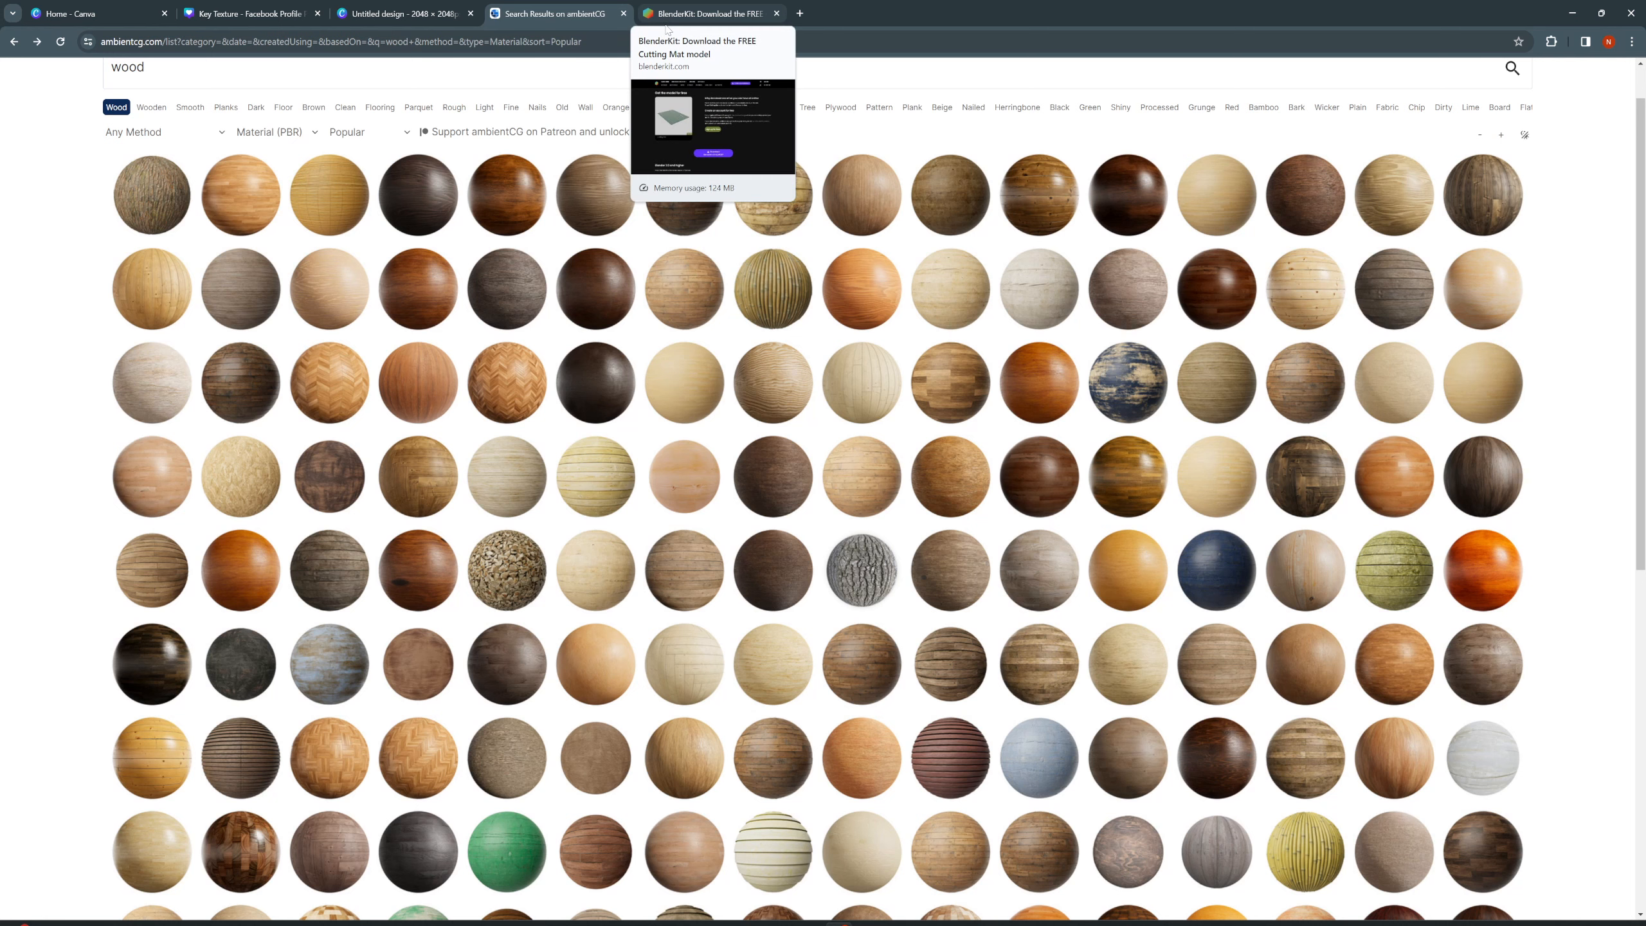
# - Switch back to Blender and examine the rendered macropad and cutting mat on the walnut ground plane from closer above
pyautogui.click(874, 293)
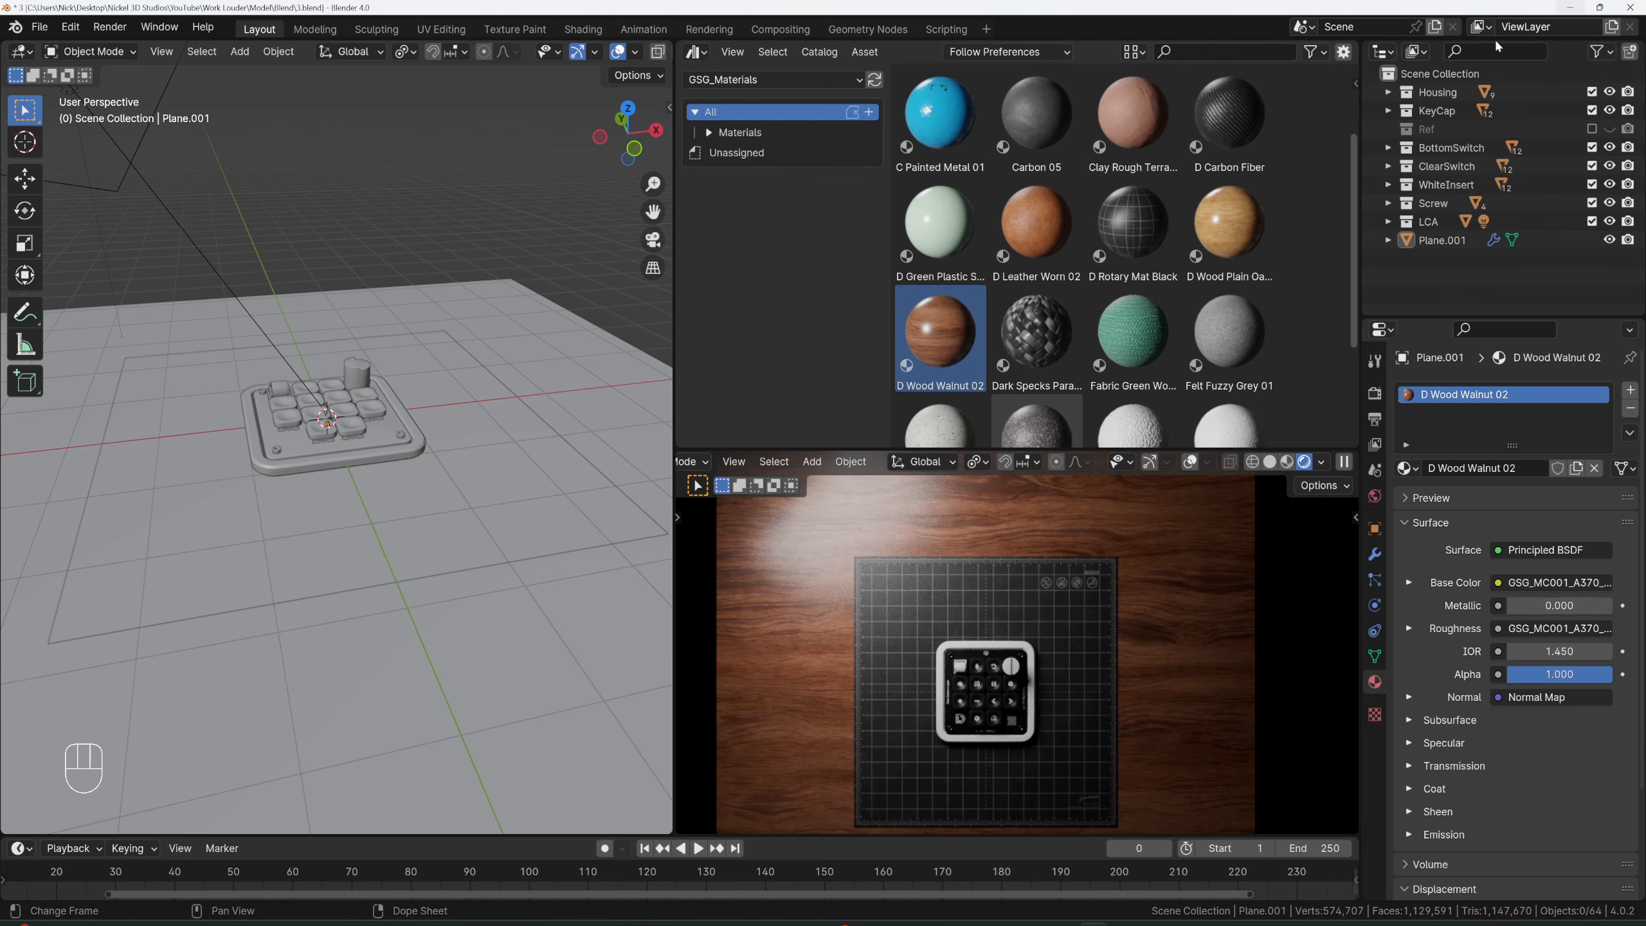
pyautogui.keyDown('shift'); pyautogui.moveTo(1075, 685); pyautogui.dragTo(1078, 582, button='middle'); pyautogui.keyUp('shift')
pyautogui.scroll(1, 1079, 580)
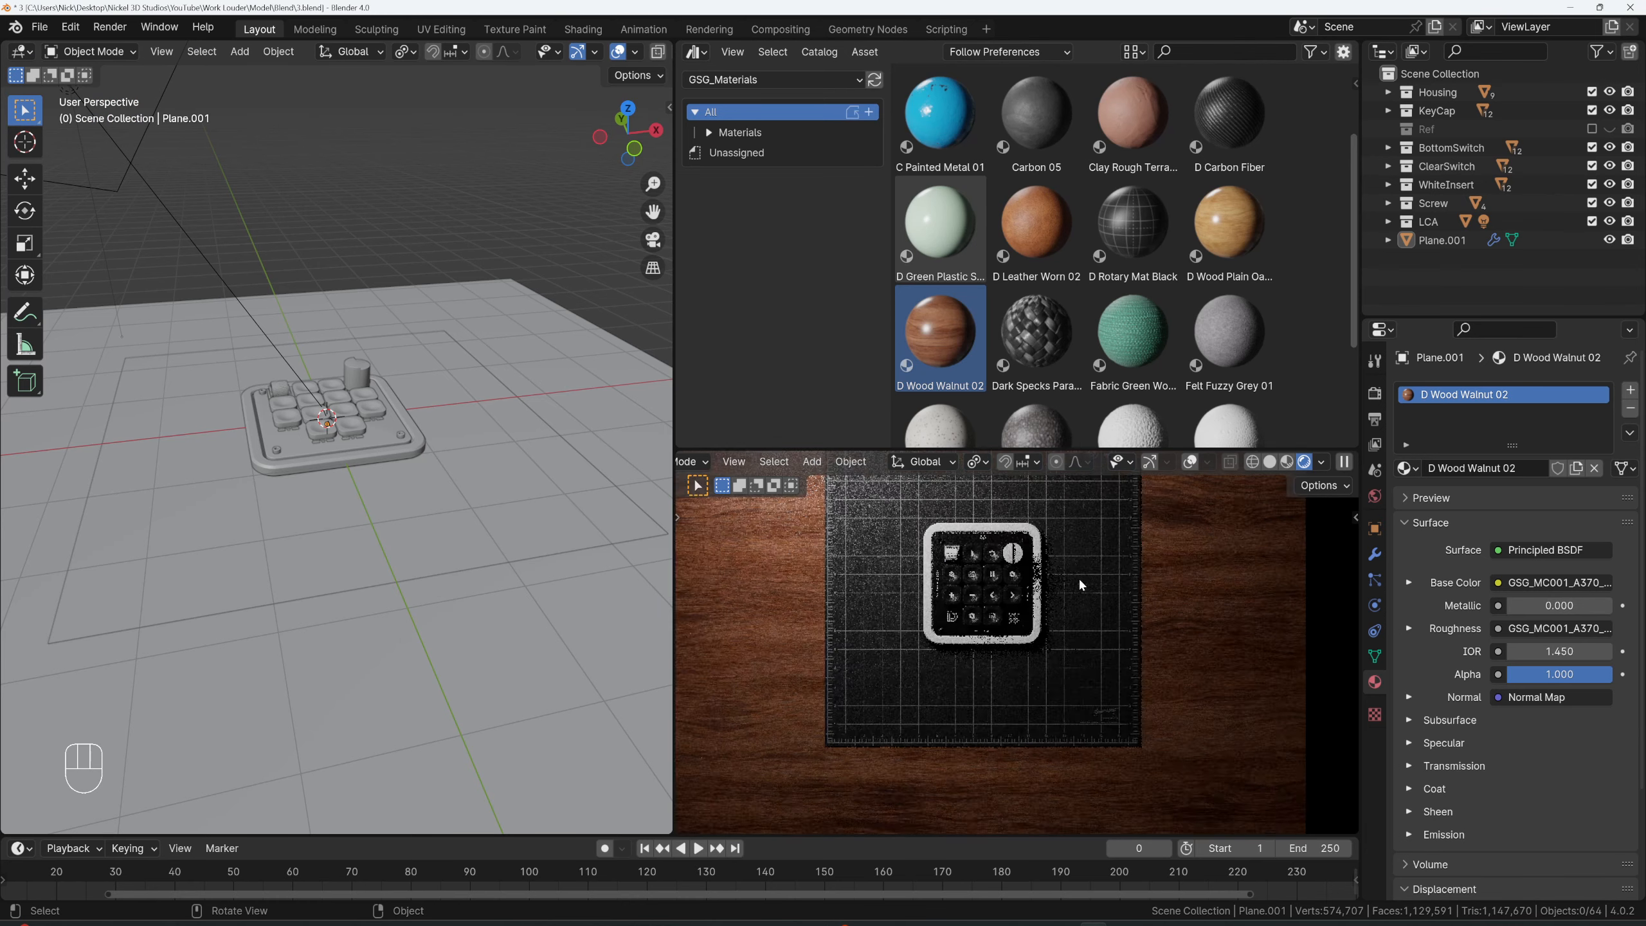